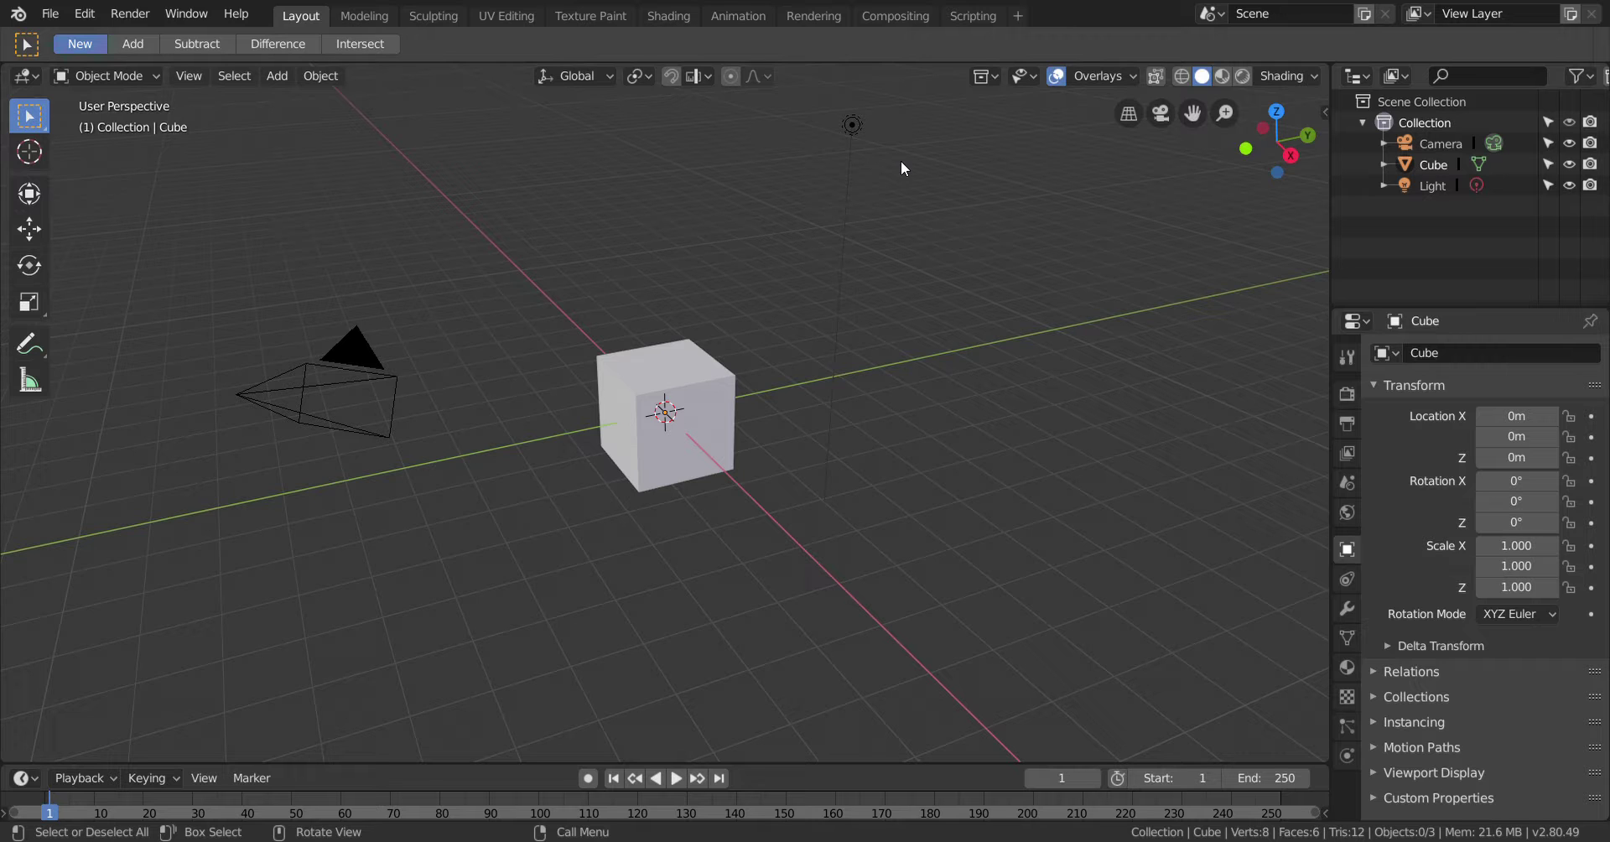
Open the recently used sword-in-the-stone scene and examine it from different angles
{"action": "scroll", "coordinate": [741, 310], "scroll_direction": "down", "scroll_amount": 2}
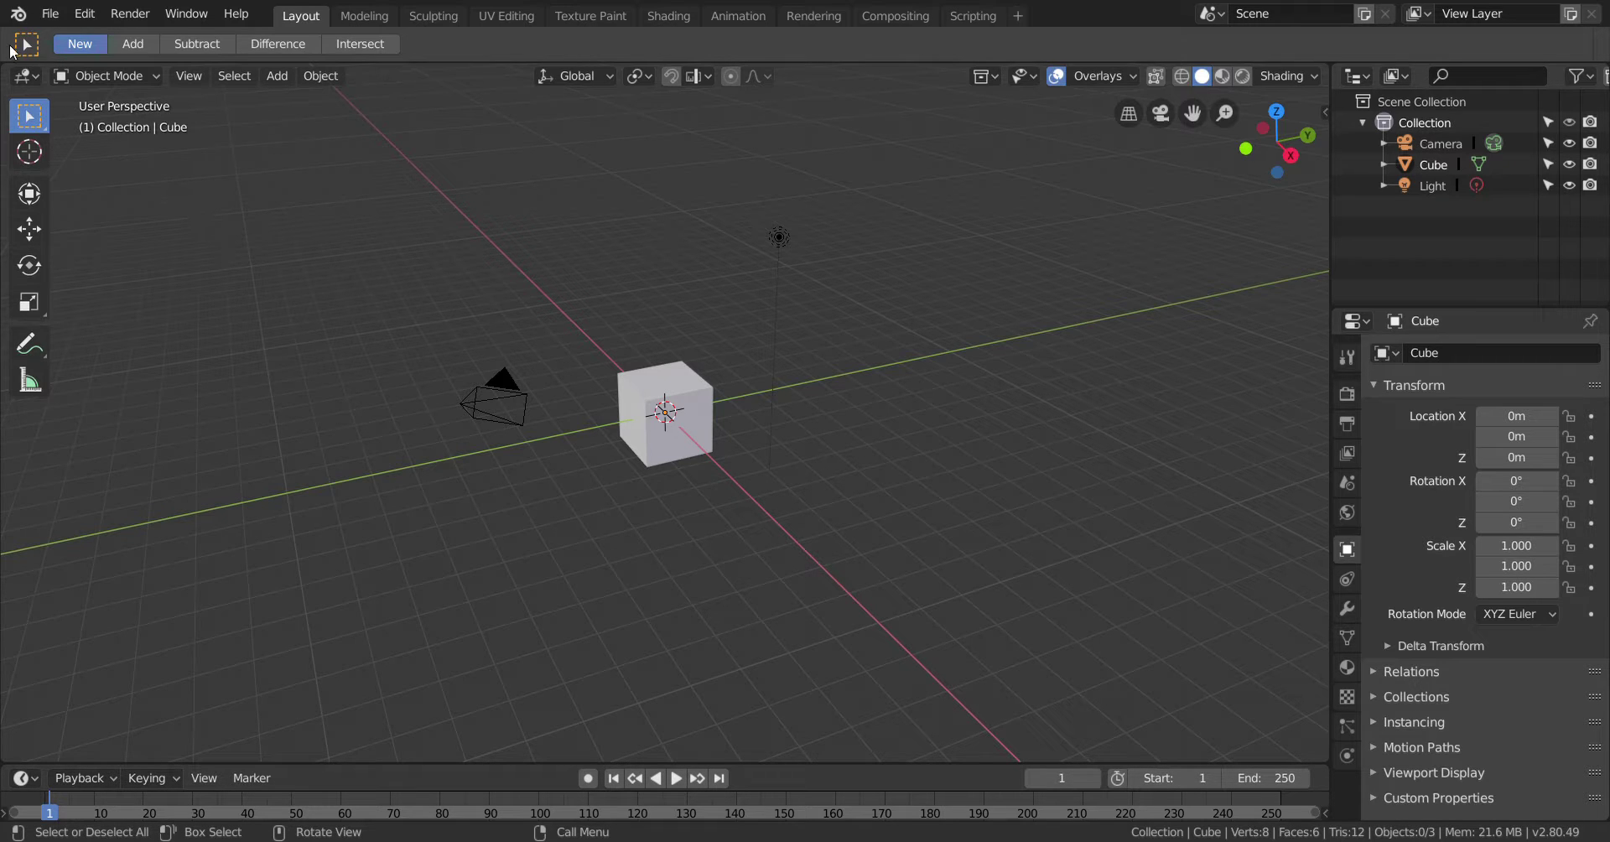
{"action": "left_click", "coordinate": [48, 18]}
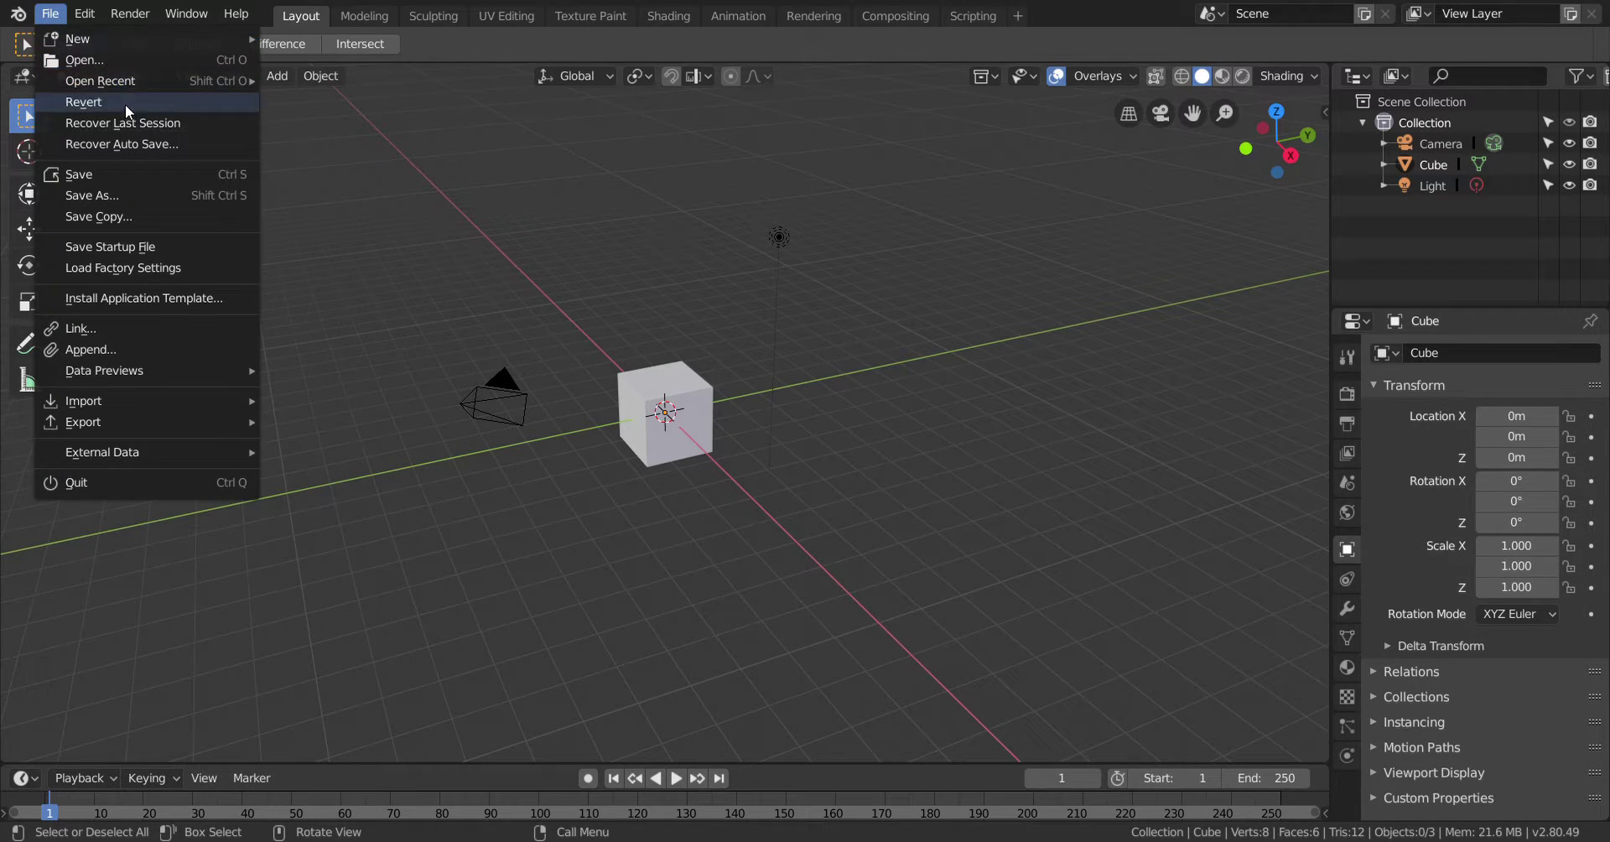
{"action": "mouse_move", "coordinate": [144, 81]}
{"action": "left_click", "coordinate": [334, 78]}
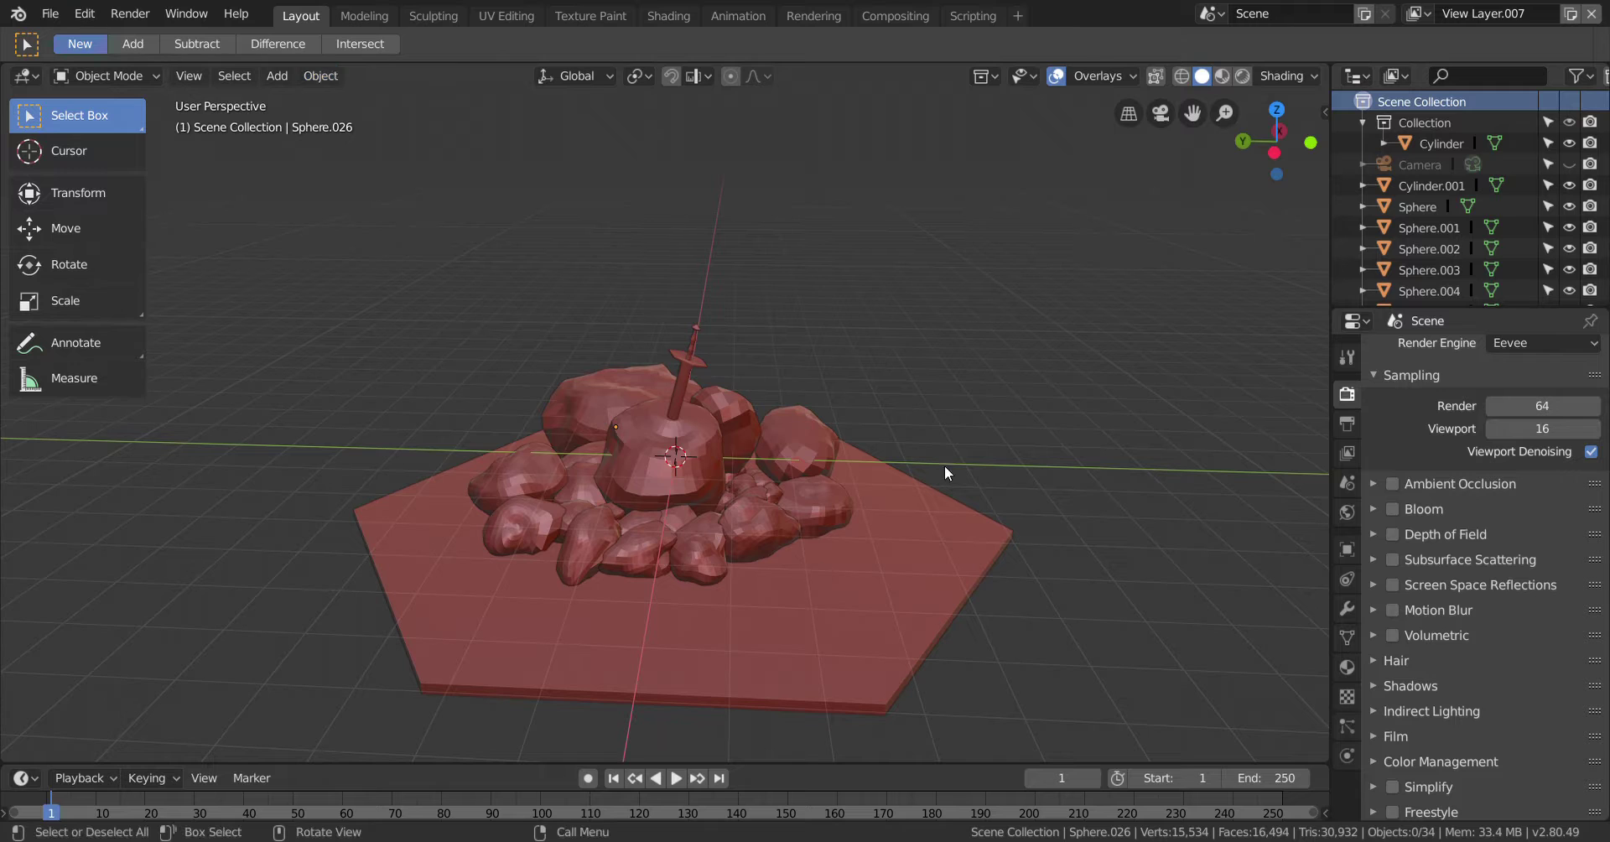
{"action": "middle_click_drag", "start_coordinate": [944, 465], "coordinate": [542, 581]}
{"action": "scroll", "coordinate": [541, 598], "scroll_direction": "up", "scroll_amount": 2}
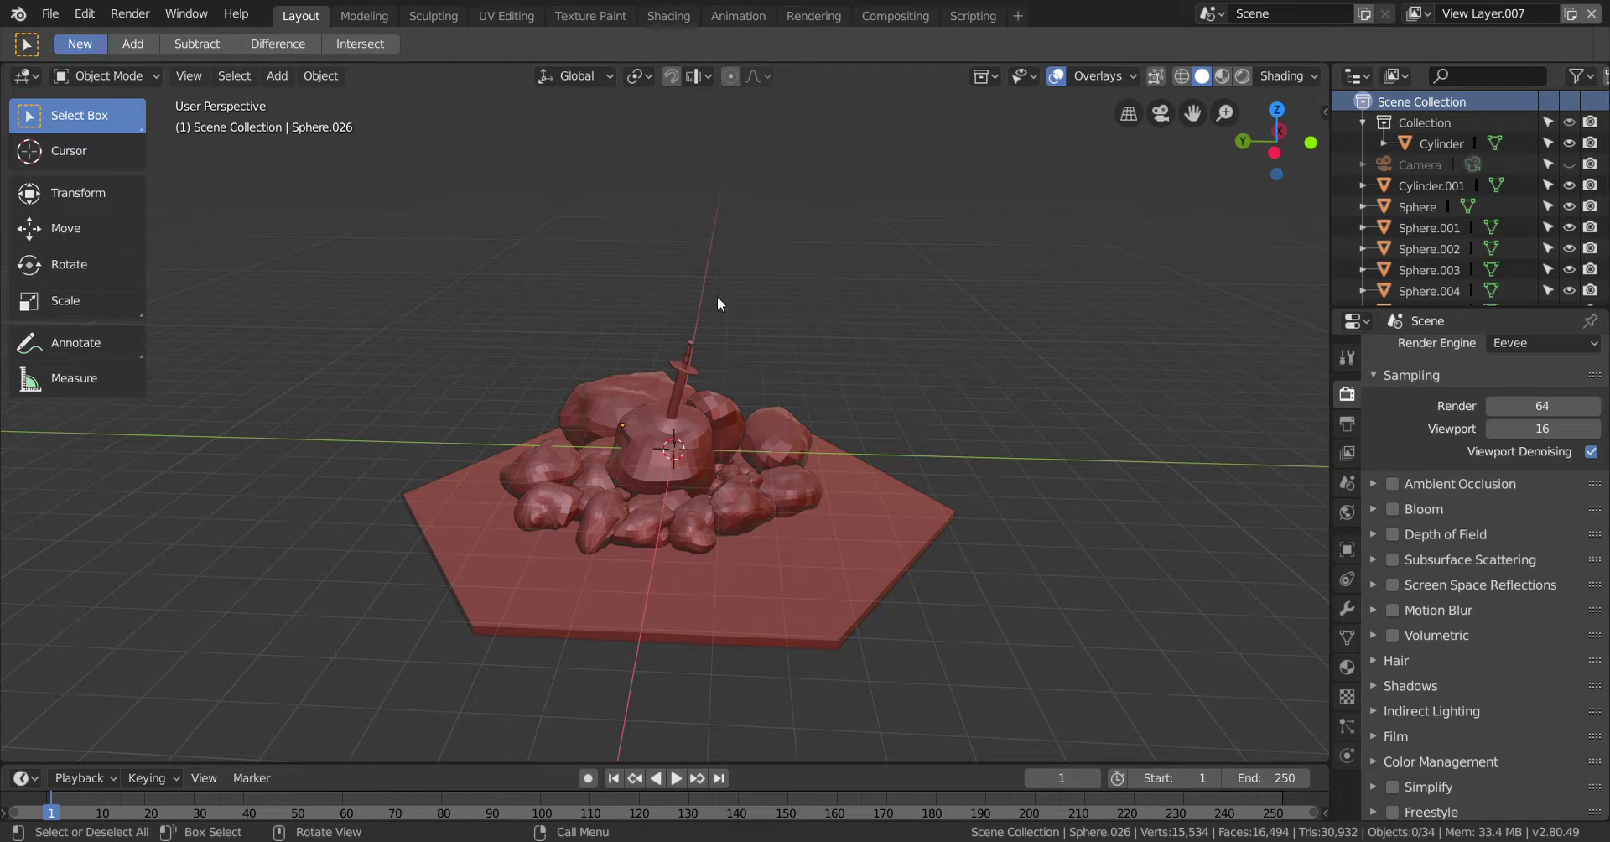
{"action": "scroll", "coordinate": [851, 543], "scroll_direction": "up", "scroll_amount": 2}
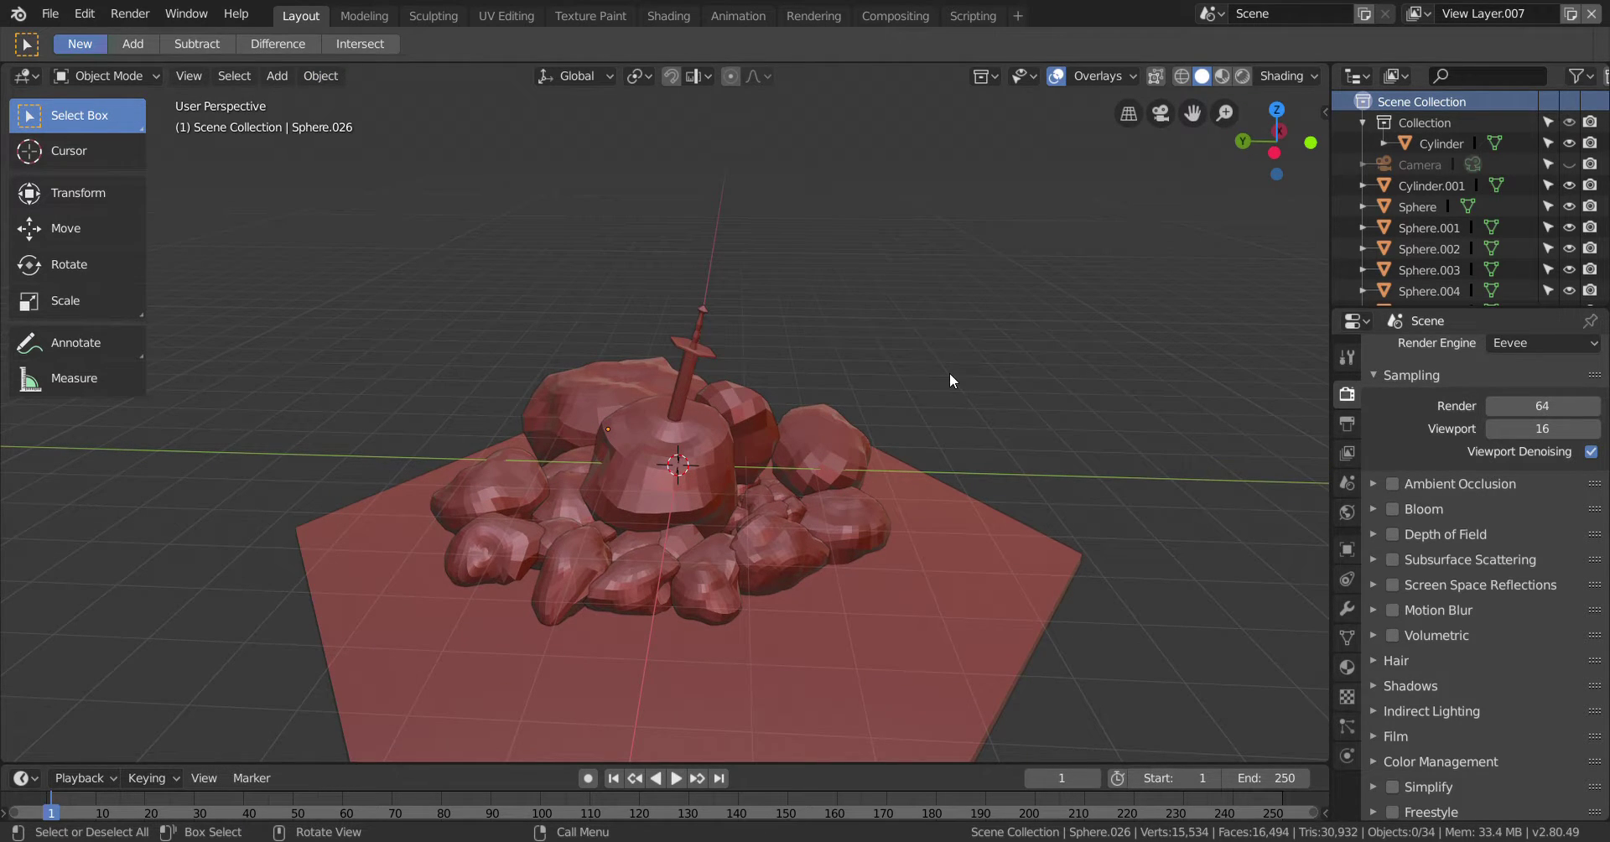
{"action": "middle_click_drag", "start_coordinate": [963, 365], "coordinate": [1048, 234]}
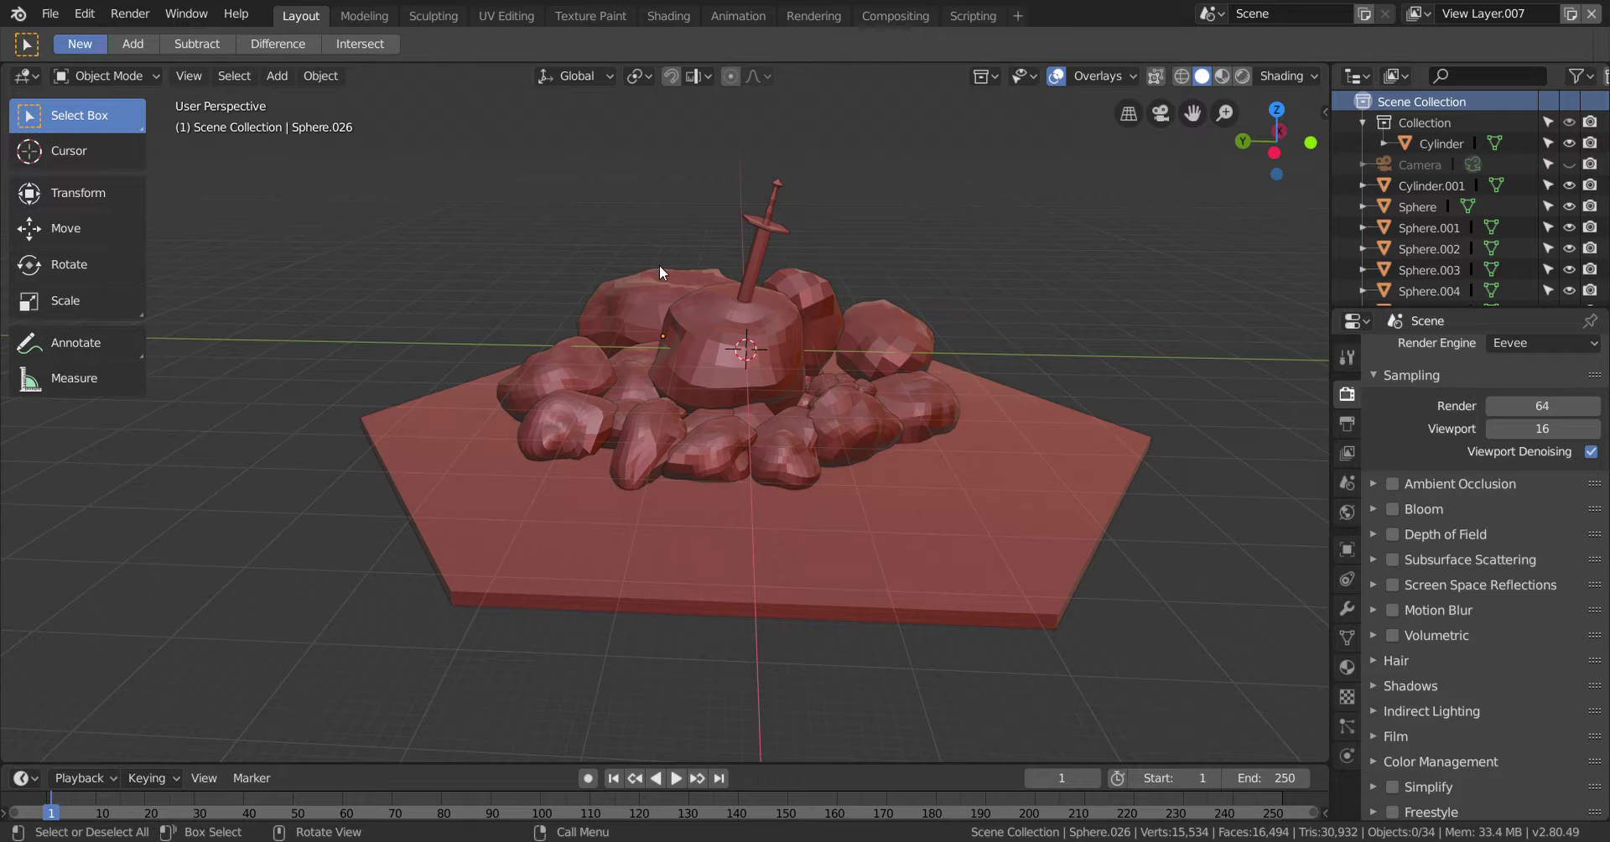
Apply smooth shading to all objects in the sword-in-the-stone scene
{"action": "left_click_drag", "start_coordinate": [211, 156], "coordinate": [1279, 720]}
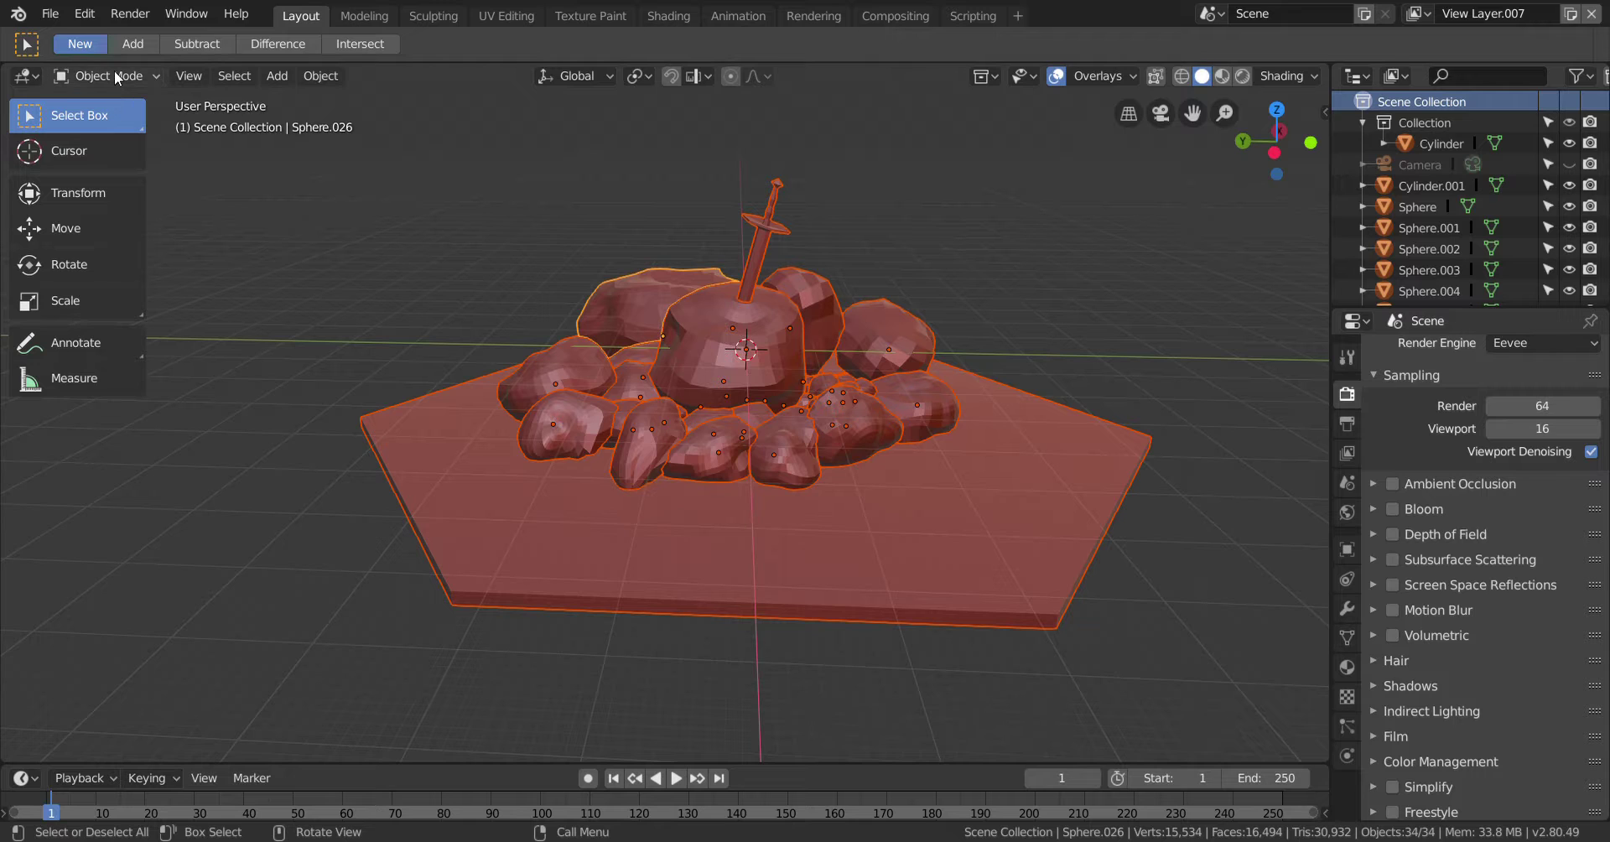
{"action": "right_click", "coordinate": [427, 416]}
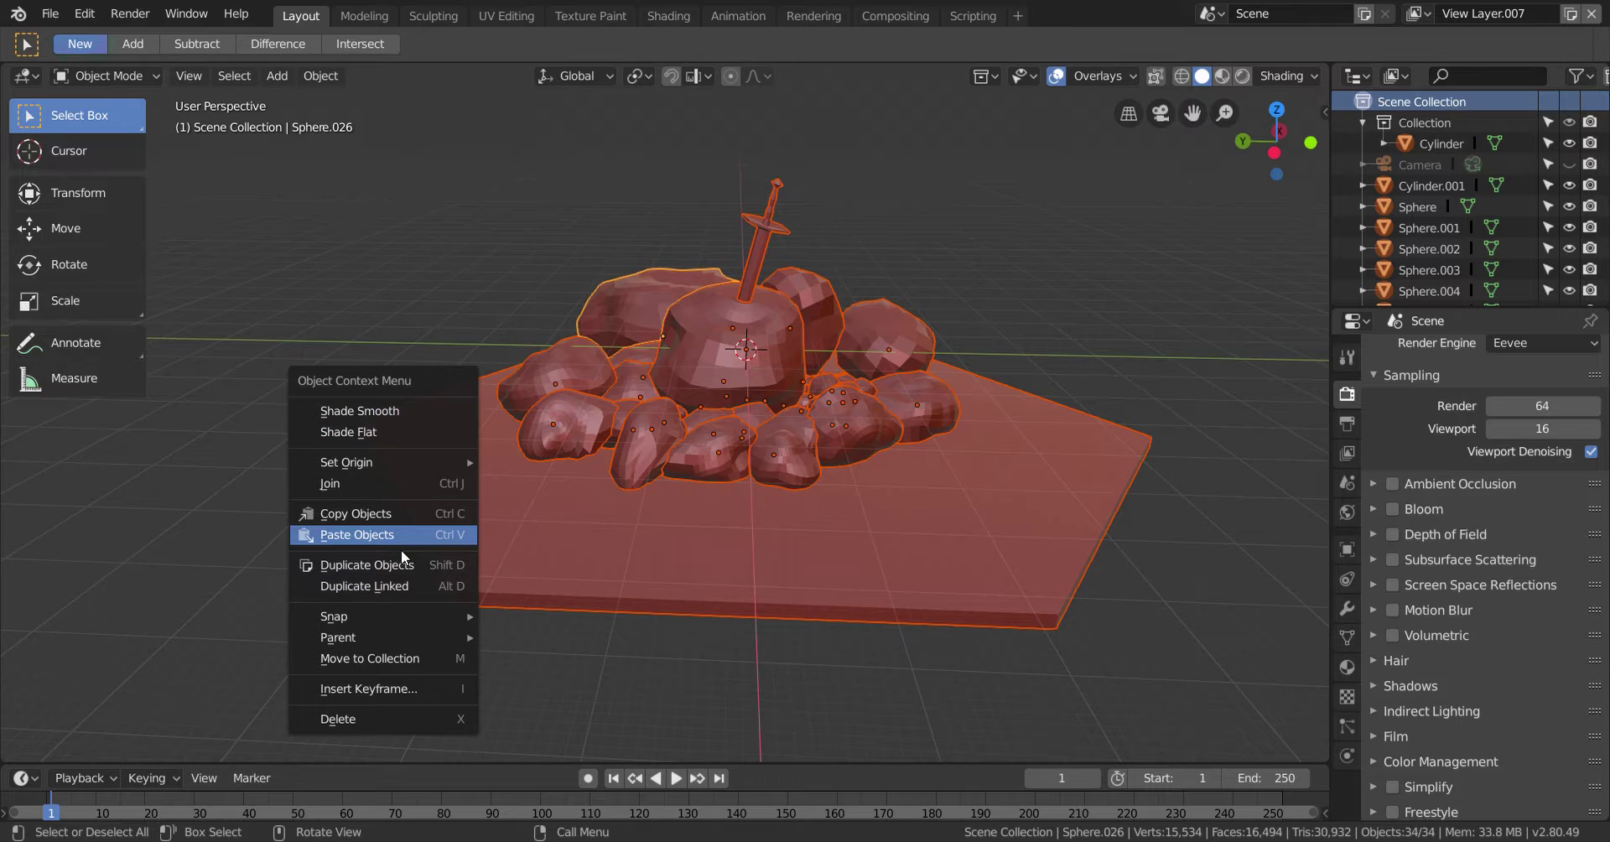
{"action": "left_click", "coordinate": [415, 410]}
{"action": "left_click", "coordinate": [998, 309]}
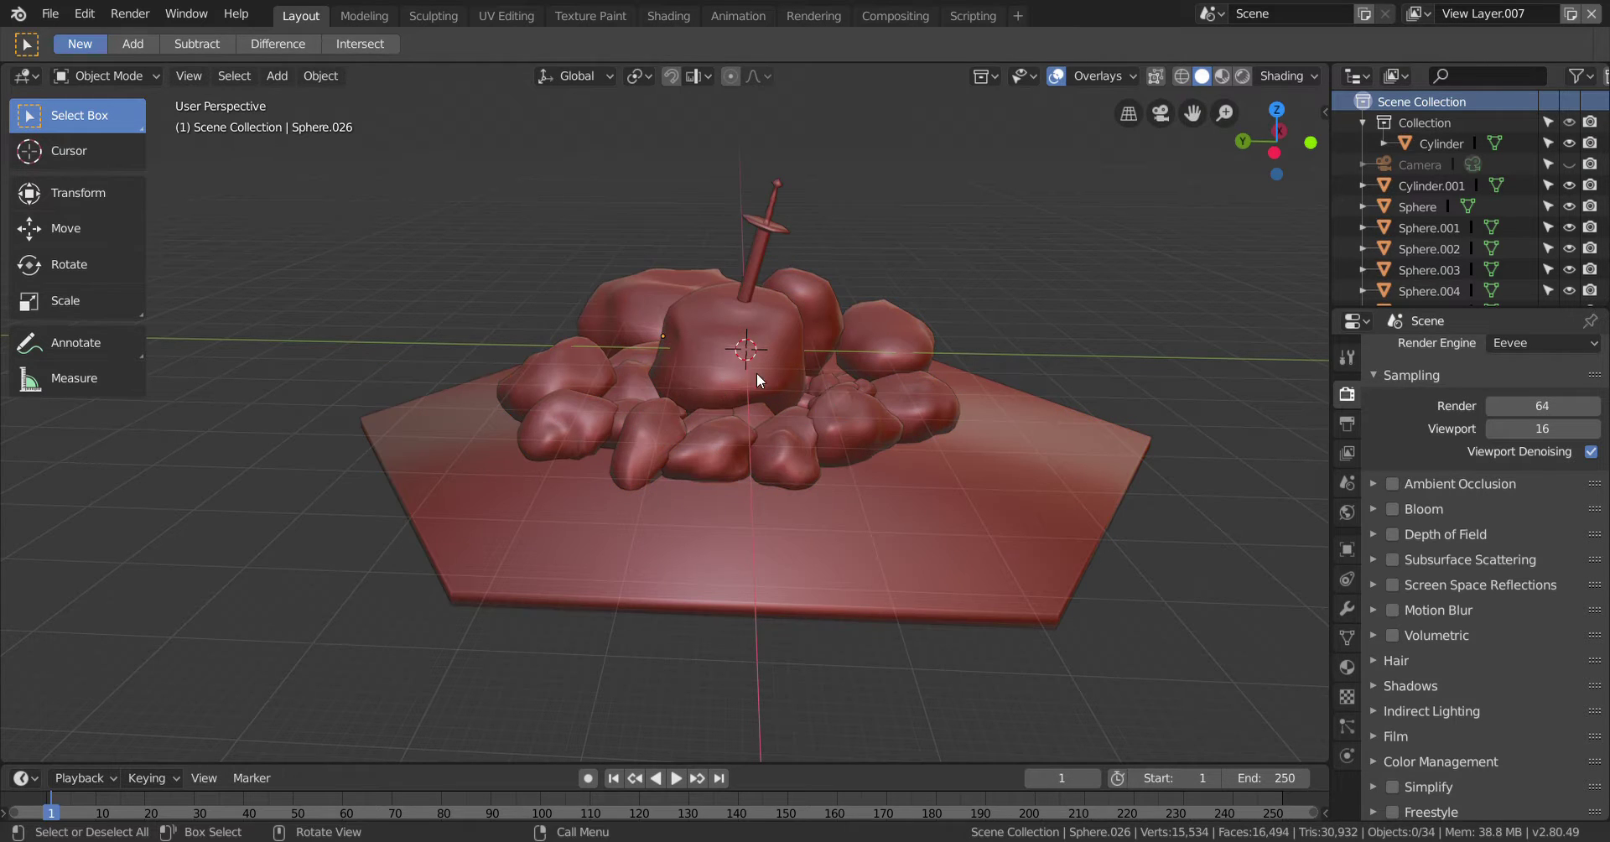
Display the scene in look-development shading and examine the sword, rocks and ground platform with their materials
{"action": "left_click", "coordinate": [1224, 76]}
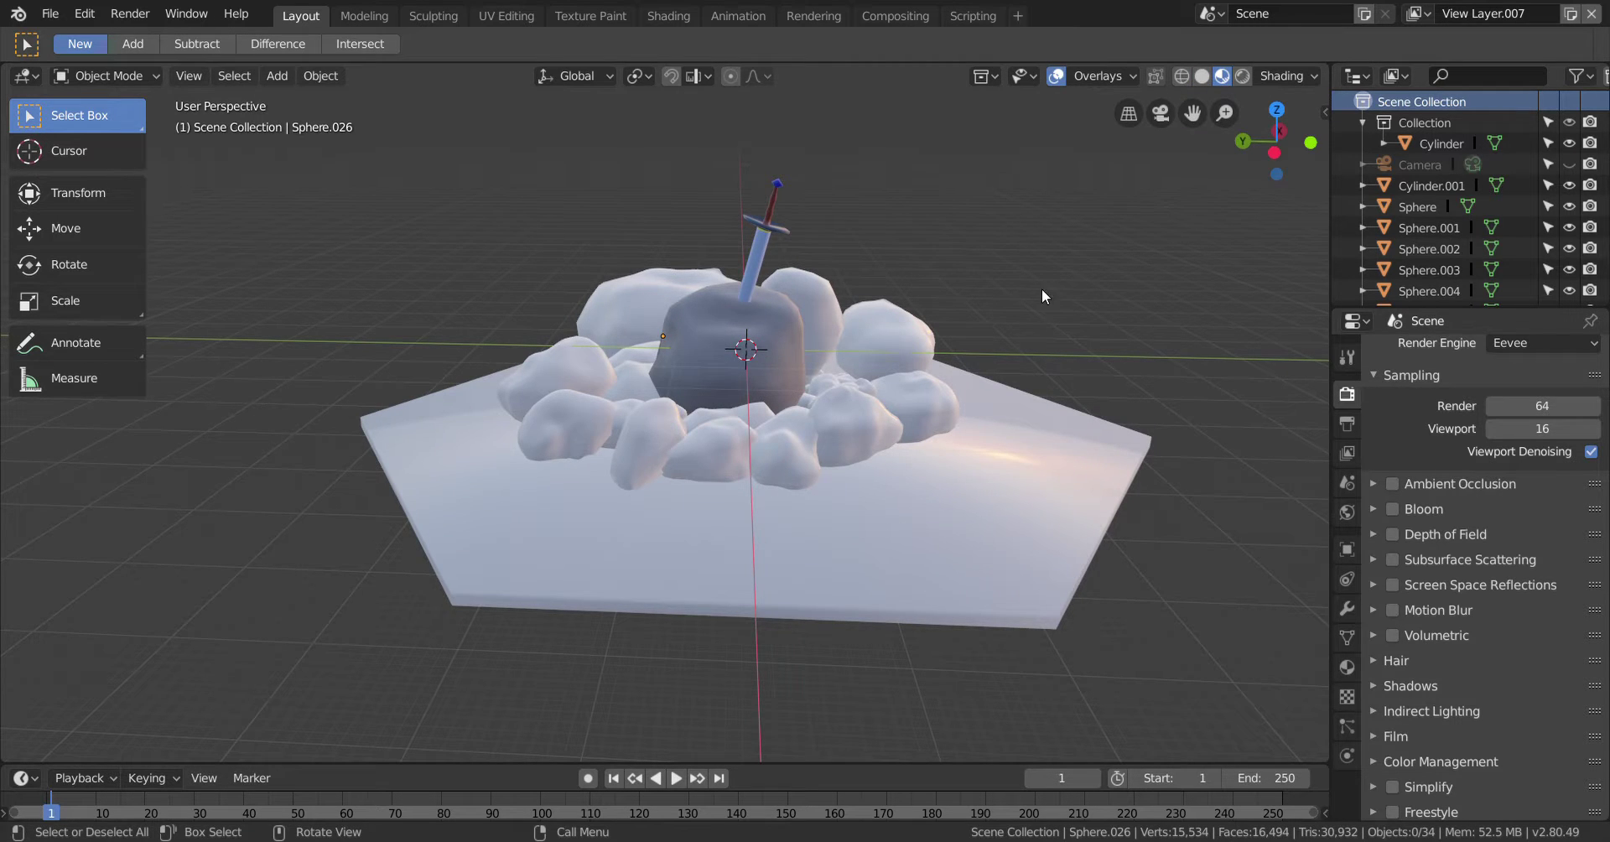
{"action": "mouse_move", "coordinate": [1041, 290]}
{"action": "middle_mouse_down"}
{"action": "mouse_move", "coordinate": [1077, 330]}
{"action": "mouse_move", "coordinate": [1071, 253]}
{"action": "mouse_move", "coordinate": [1058, 346]}
{"action": "mouse_move", "coordinate": [1058, 298]}
{"action": "middle_mouse_up"}
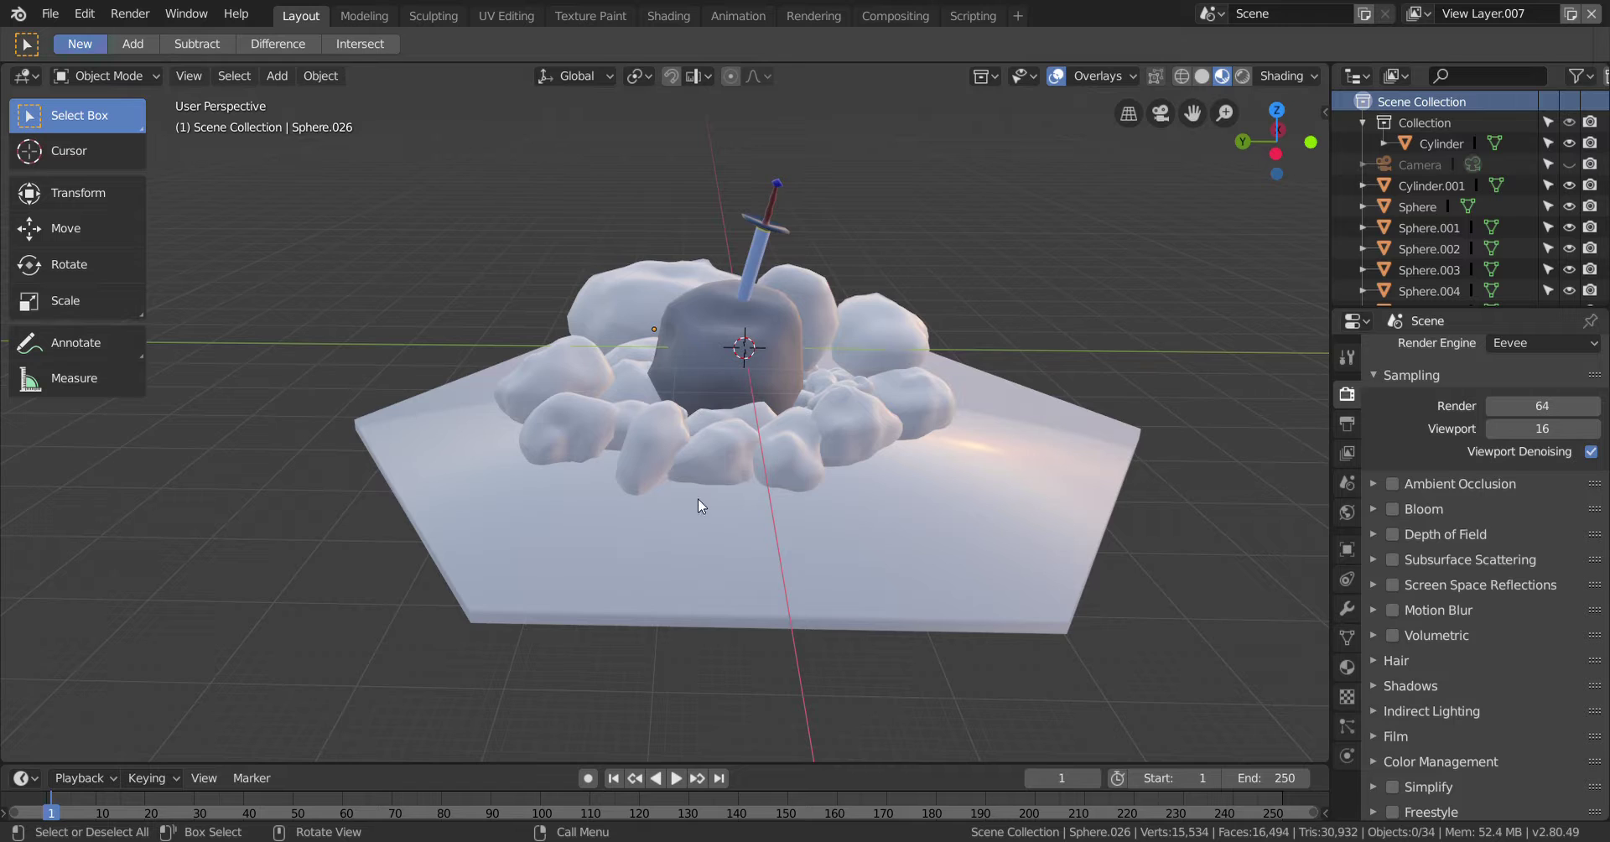
{"action": "scroll", "coordinate": [697, 497], "scroll_direction": "up", "scroll_amount": 4}
{"action": "mouse_move", "coordinate": [1084, 380]}
{"action": "middle_mouse_down"}
{"action": "mouse_move", "coordinate": [1033, 418]}
{"action": "mouse_move", "coordinate": [1070, 424]}
{"action": "mouse_move", "coordinate": [1116, 391]}
{"action": "mouse_move", "coordinate": [1070, 374]}
{"action": "middle_mouse_up"}
{"action": "scroll", "coordinate": [1071, 374], "scroll_direction": "down", "scroll_amount": 4}
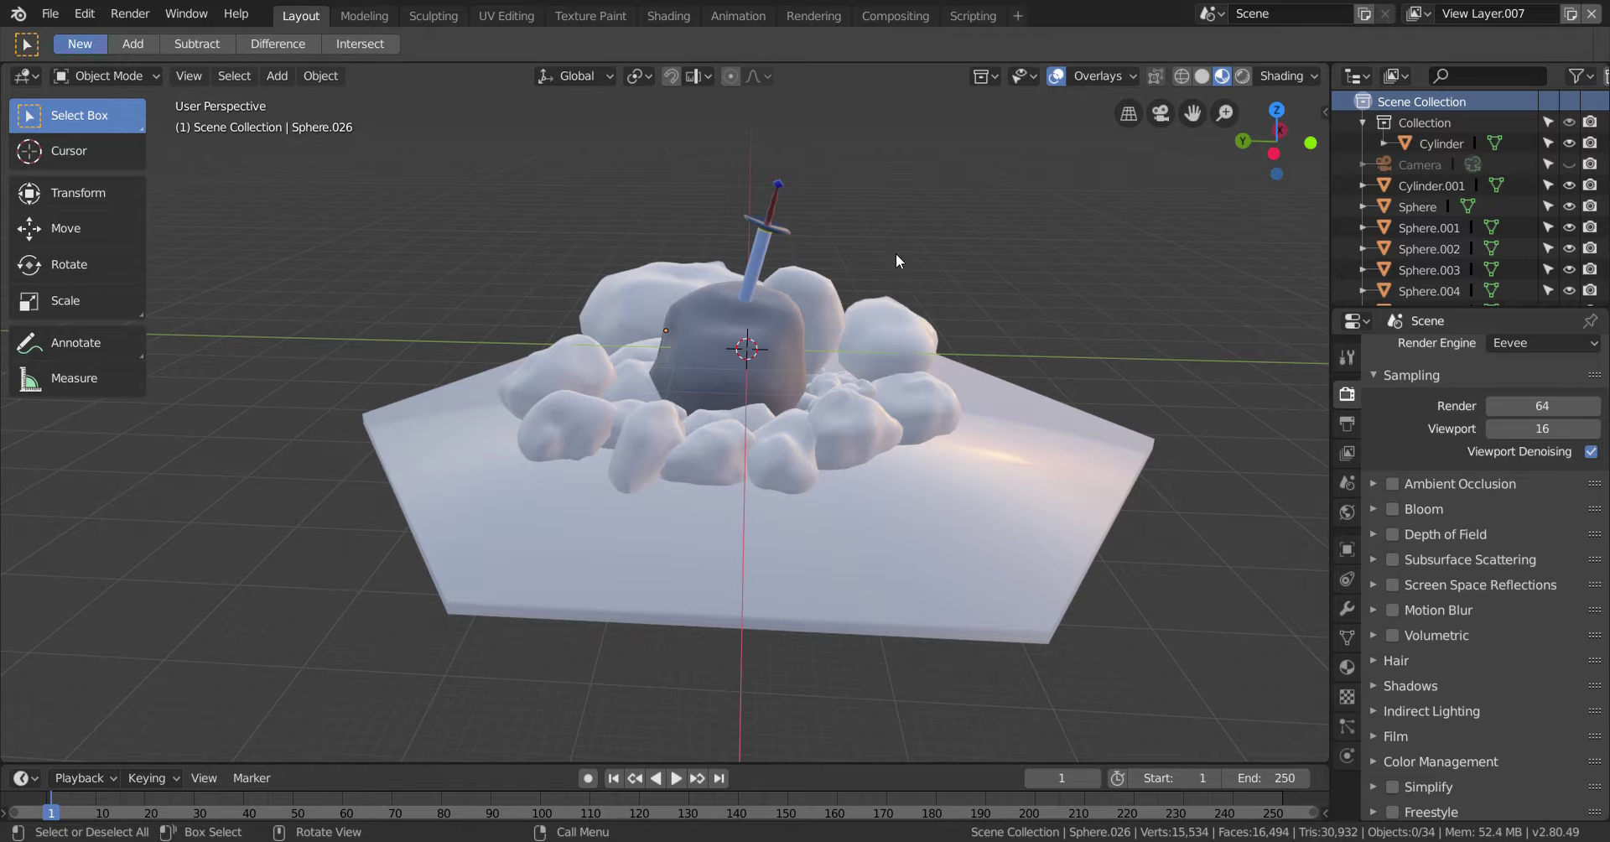
{"action": "mouse_move", "coordinate": [896, 253]}
{"action": "middle_mouse_down"}
{"action": "mouse_move", "coordinate": [906, 243]}
{"action": "mouse_move", "coordinate": [953, 275]}
{"action": "mouse_move", "coordinate": [946, 354]}
{"action": "mouse_move", "coordinate": [917, 256]}
{"action": "middle_mouse_up"}
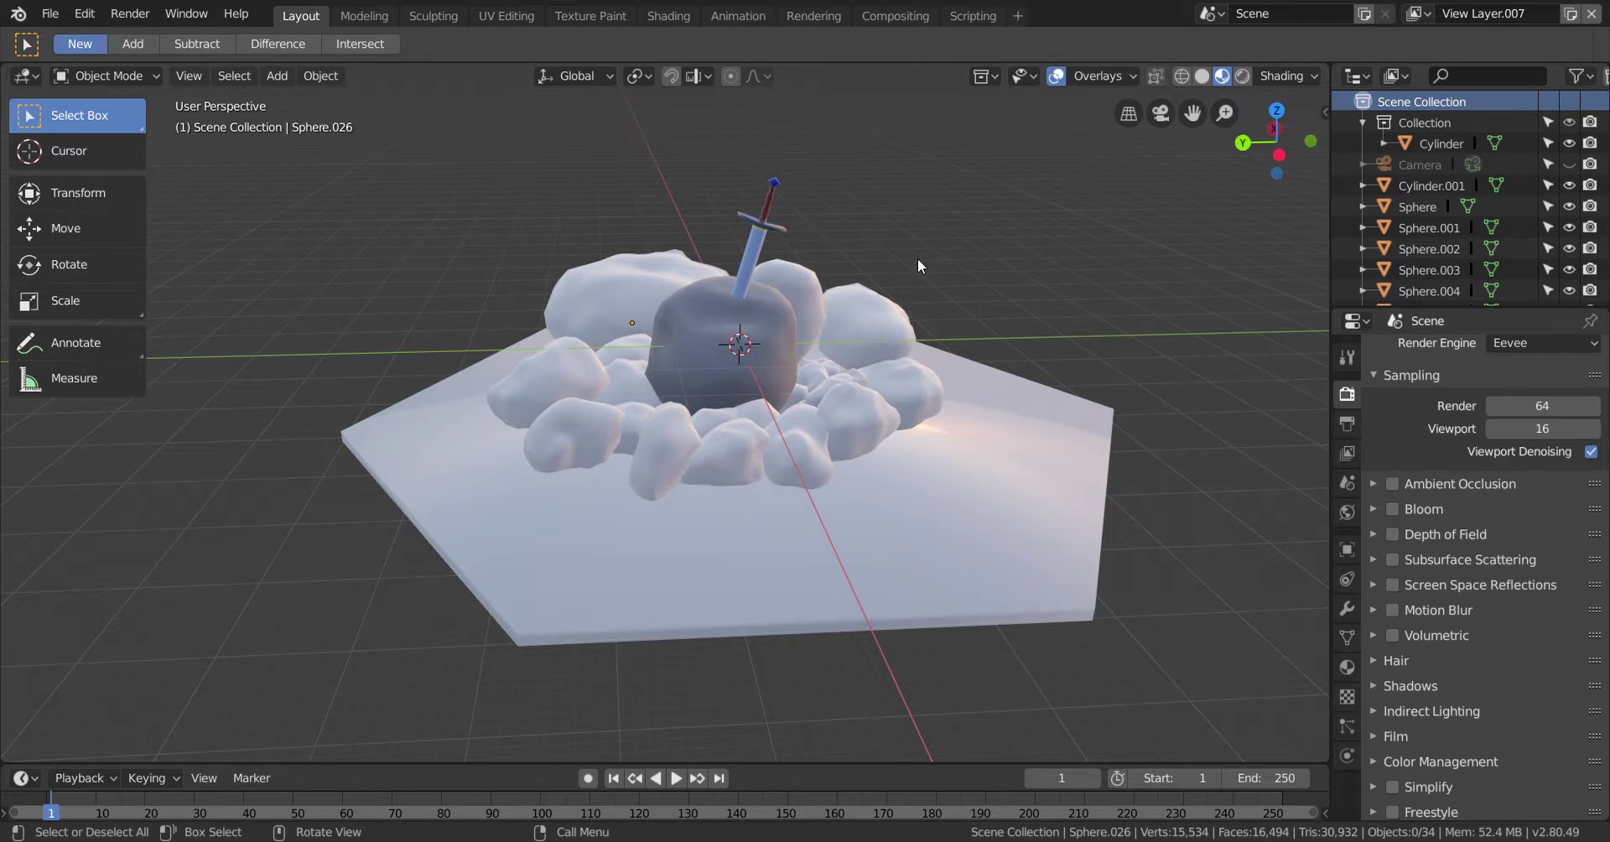
Start a new file with the default scene and delete its cube, camera and light
{"action": "left_click", "coordinate": [50, 13]}
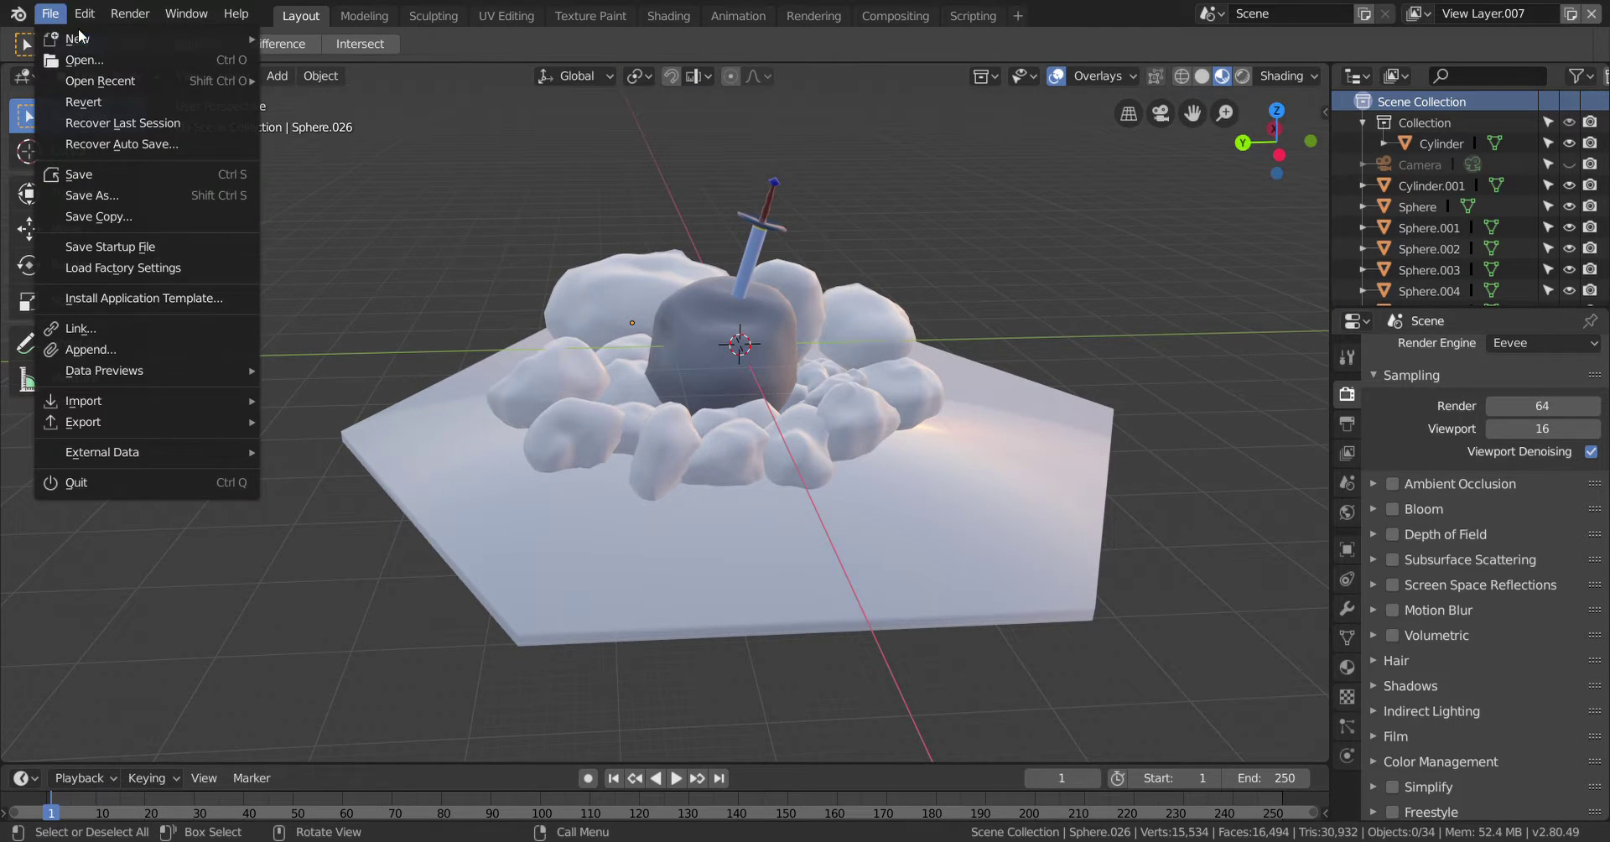
{"action": "mouse_move", "coordinate": [89, 39]}
{"action": "left_click", "coordinate": [294, 38]}
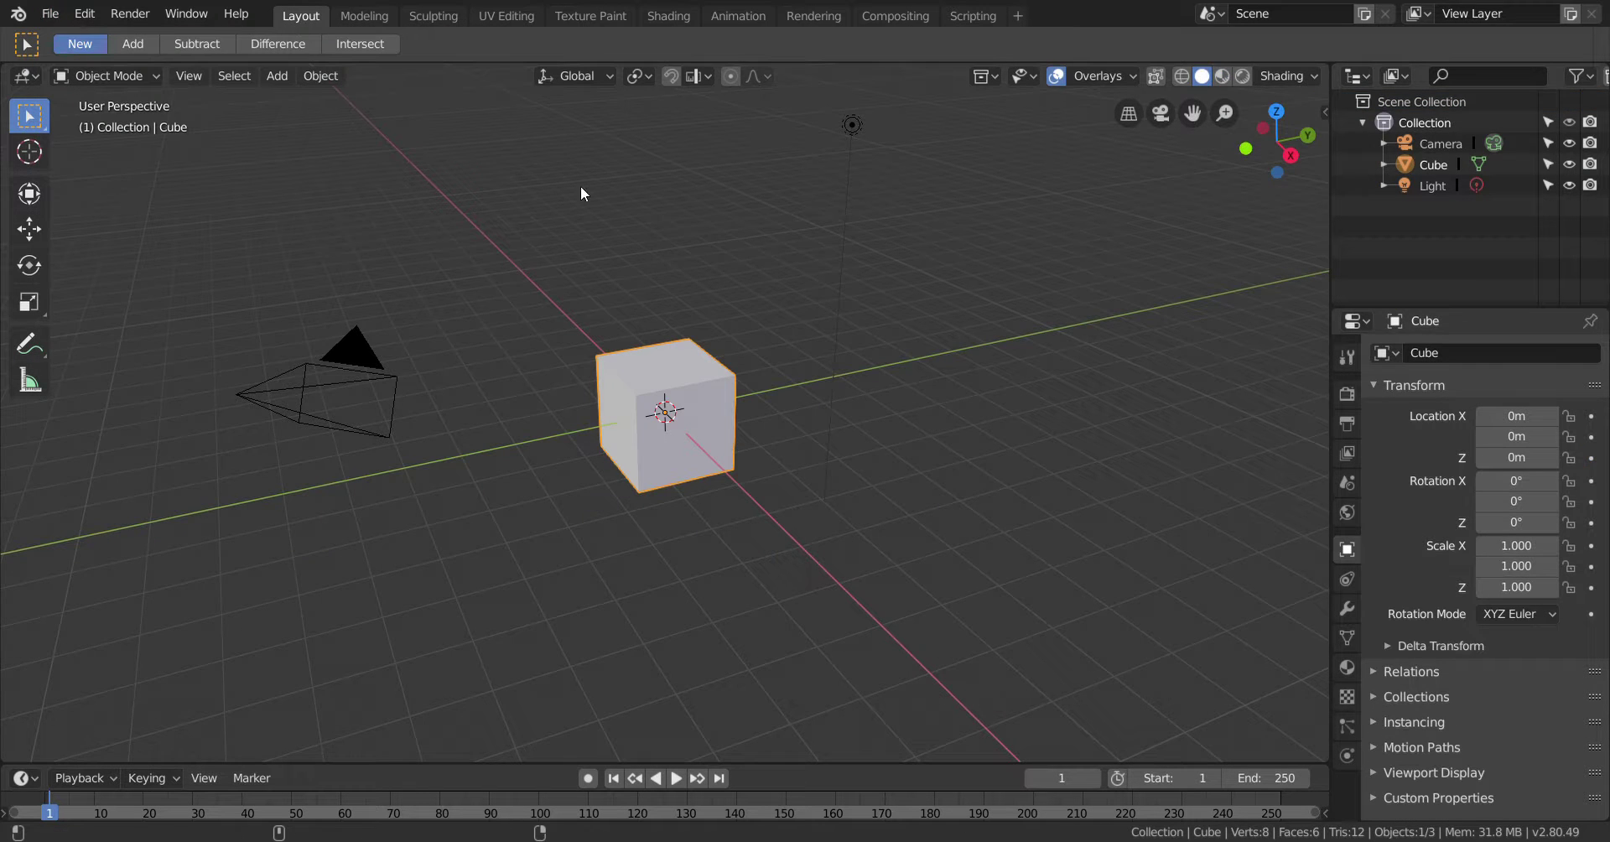
{"action": "scroll", "coordinate": [394, 184], "scroll_direction": "down", "scroll_amount": 2}
{"action": "left_click_drag", "start_coordinate": [347, 123], "coordinate": [1007, 616]}
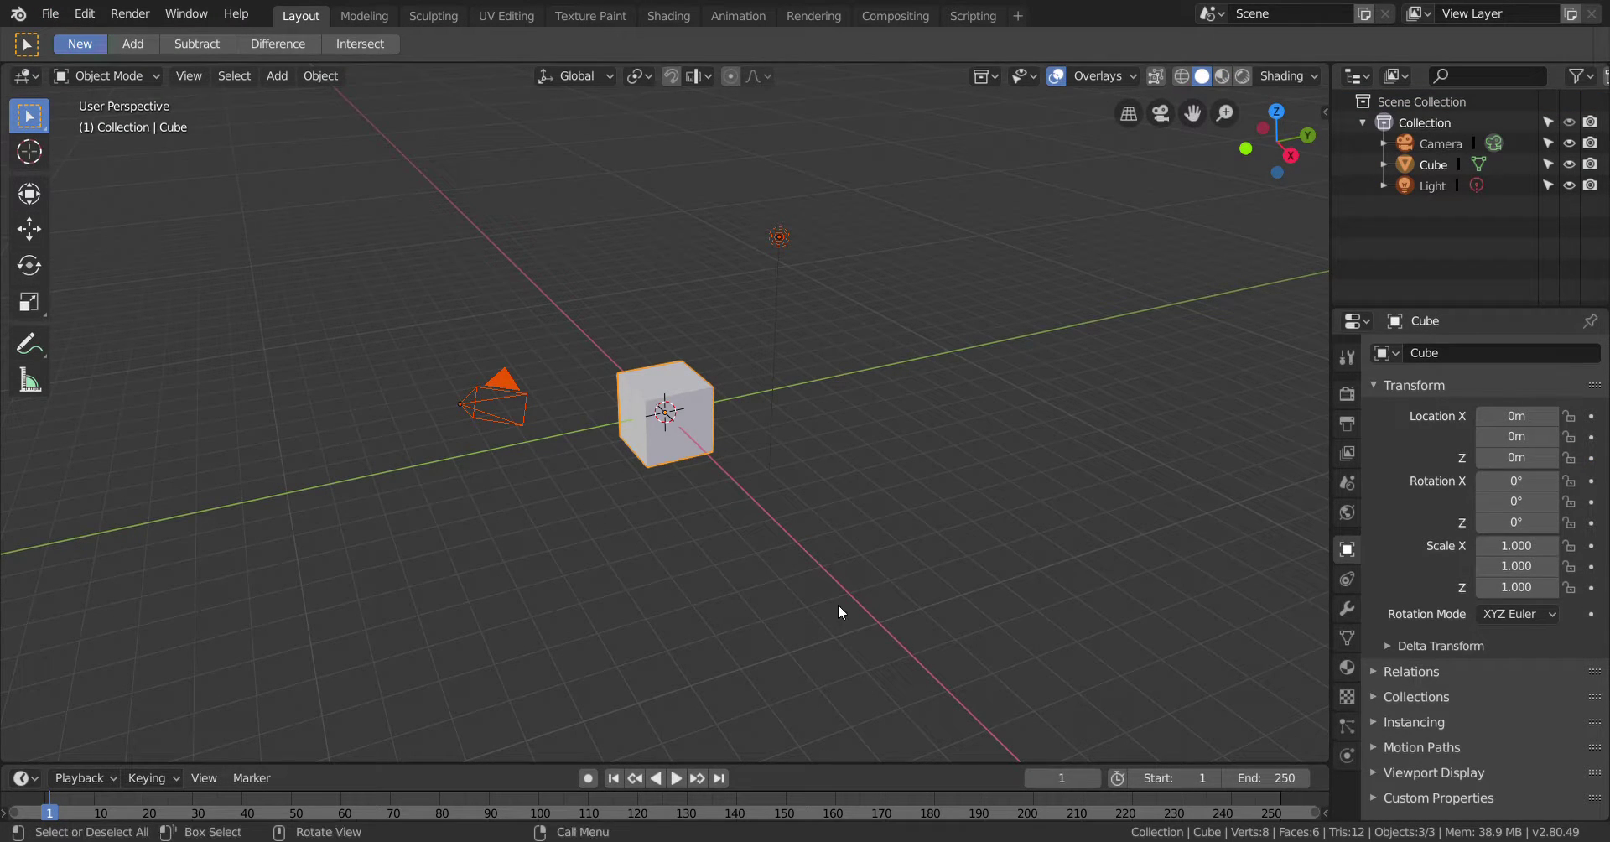
{"action": "key", "text": "x"}
{"action": "left_click", "coordinate": [787, 607]}
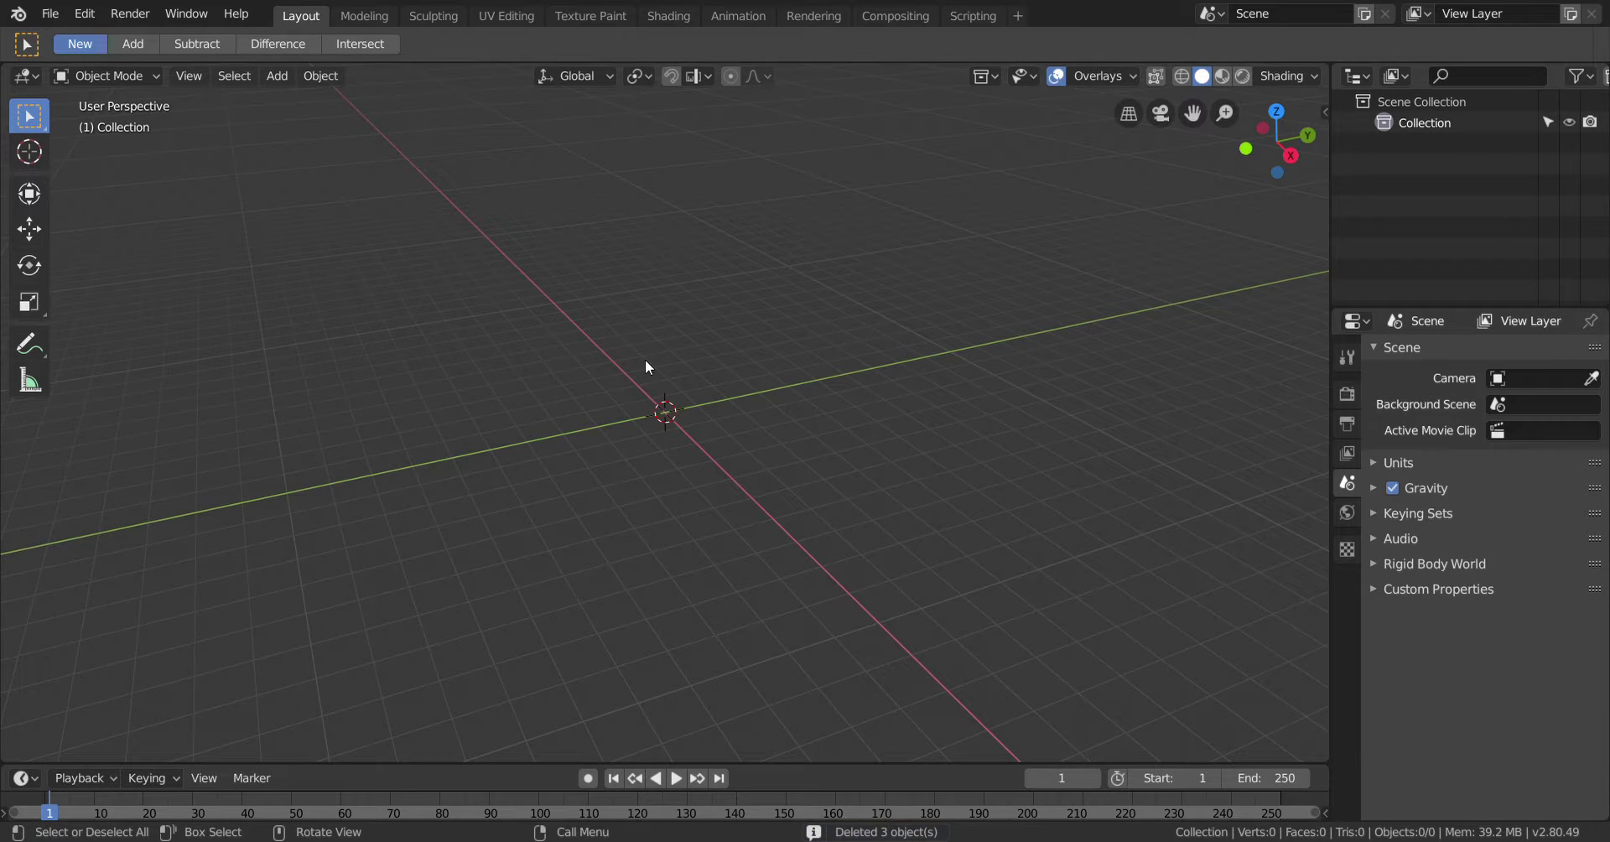
Add a UV sphere at the world origin and scale it uniformly to about -2.9
{"action": "key", "text": "shift+a"}
{"action": "mouse_move", "coordinate": [671, 375]}
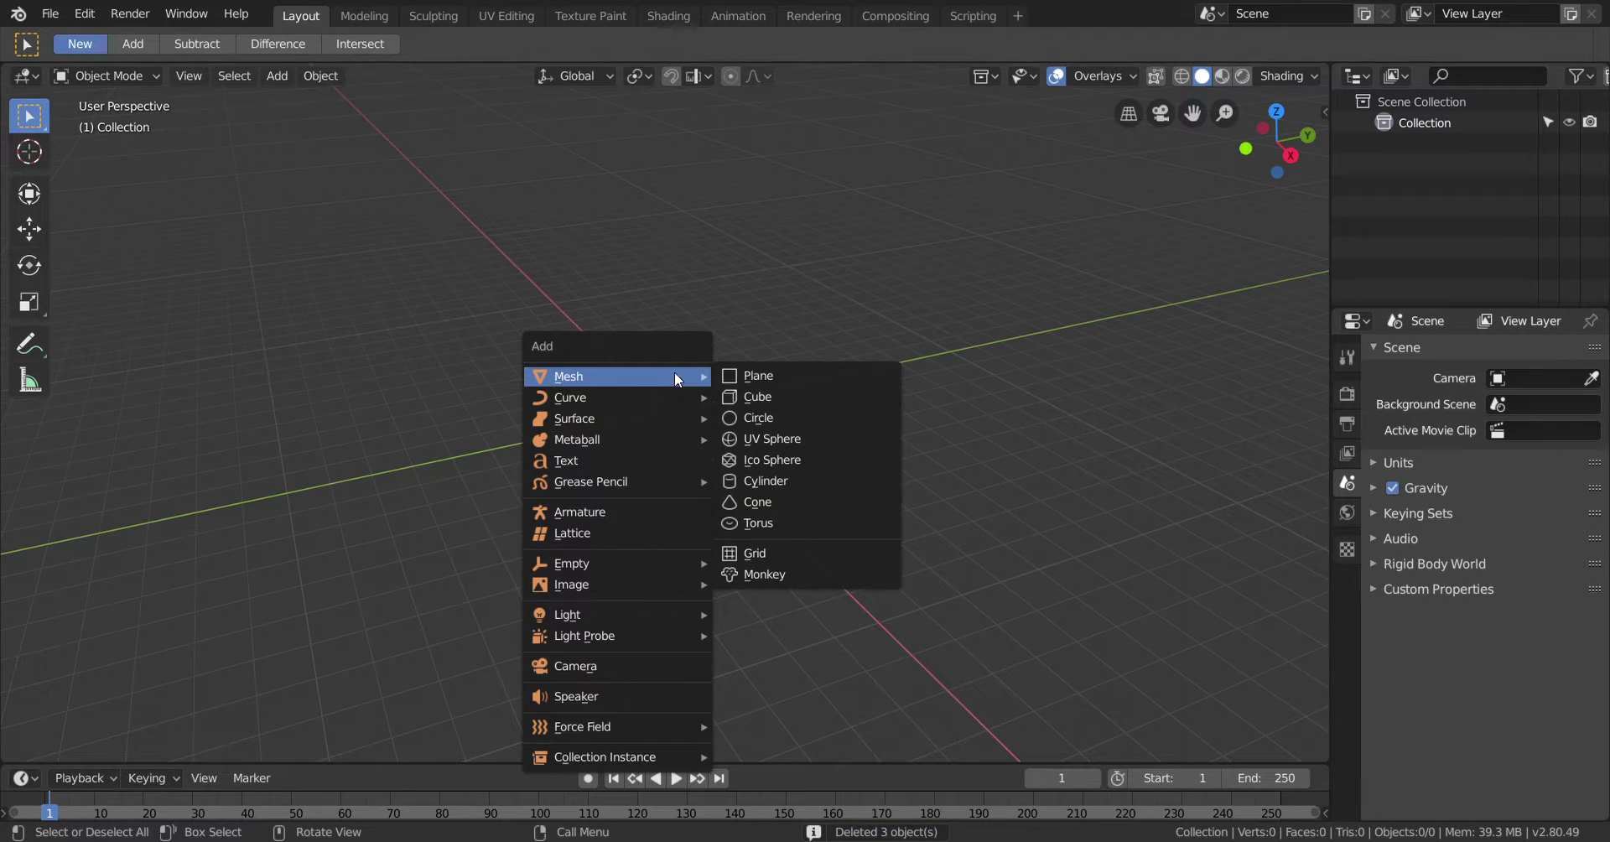
{"action": "left_click", "coordinate": [838, 440]}
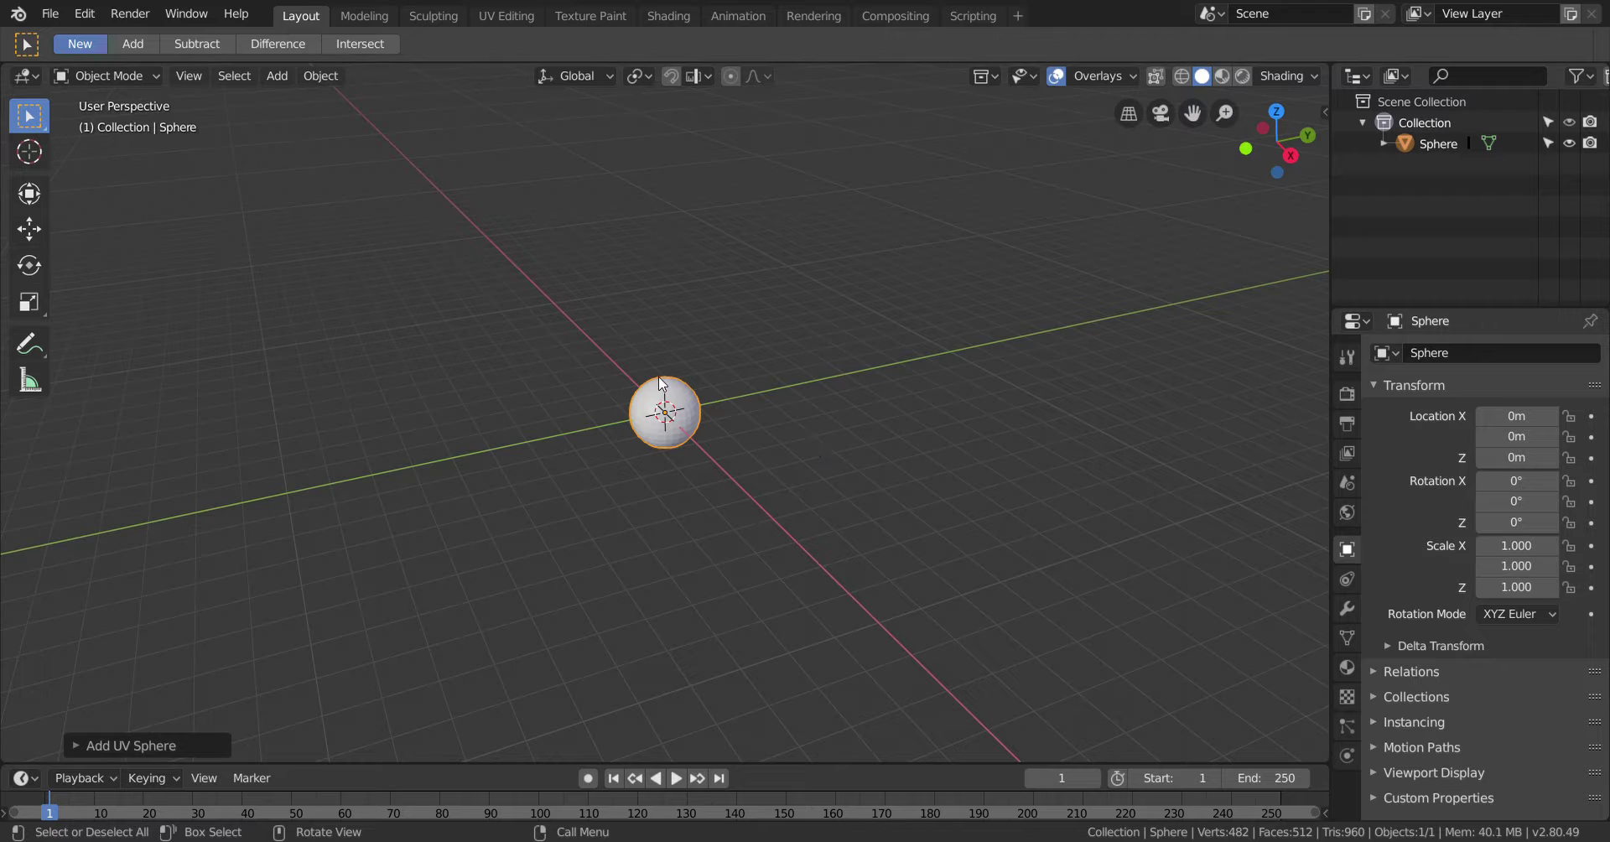
{"action": "key", "text": "s"}
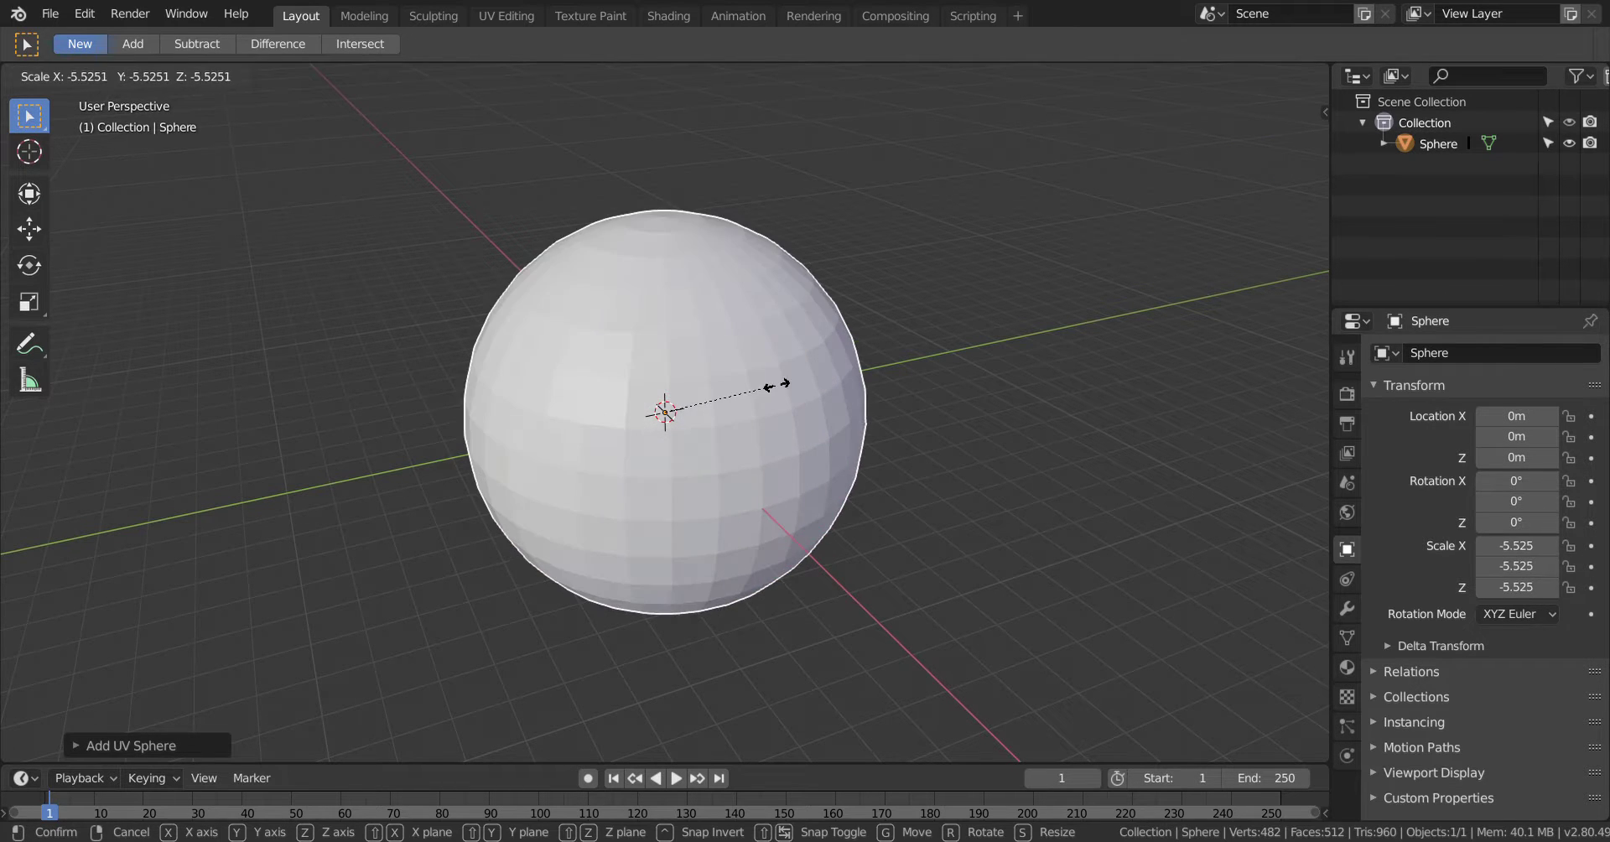
{"action": "left_click", "coordinate": [736, 420]}
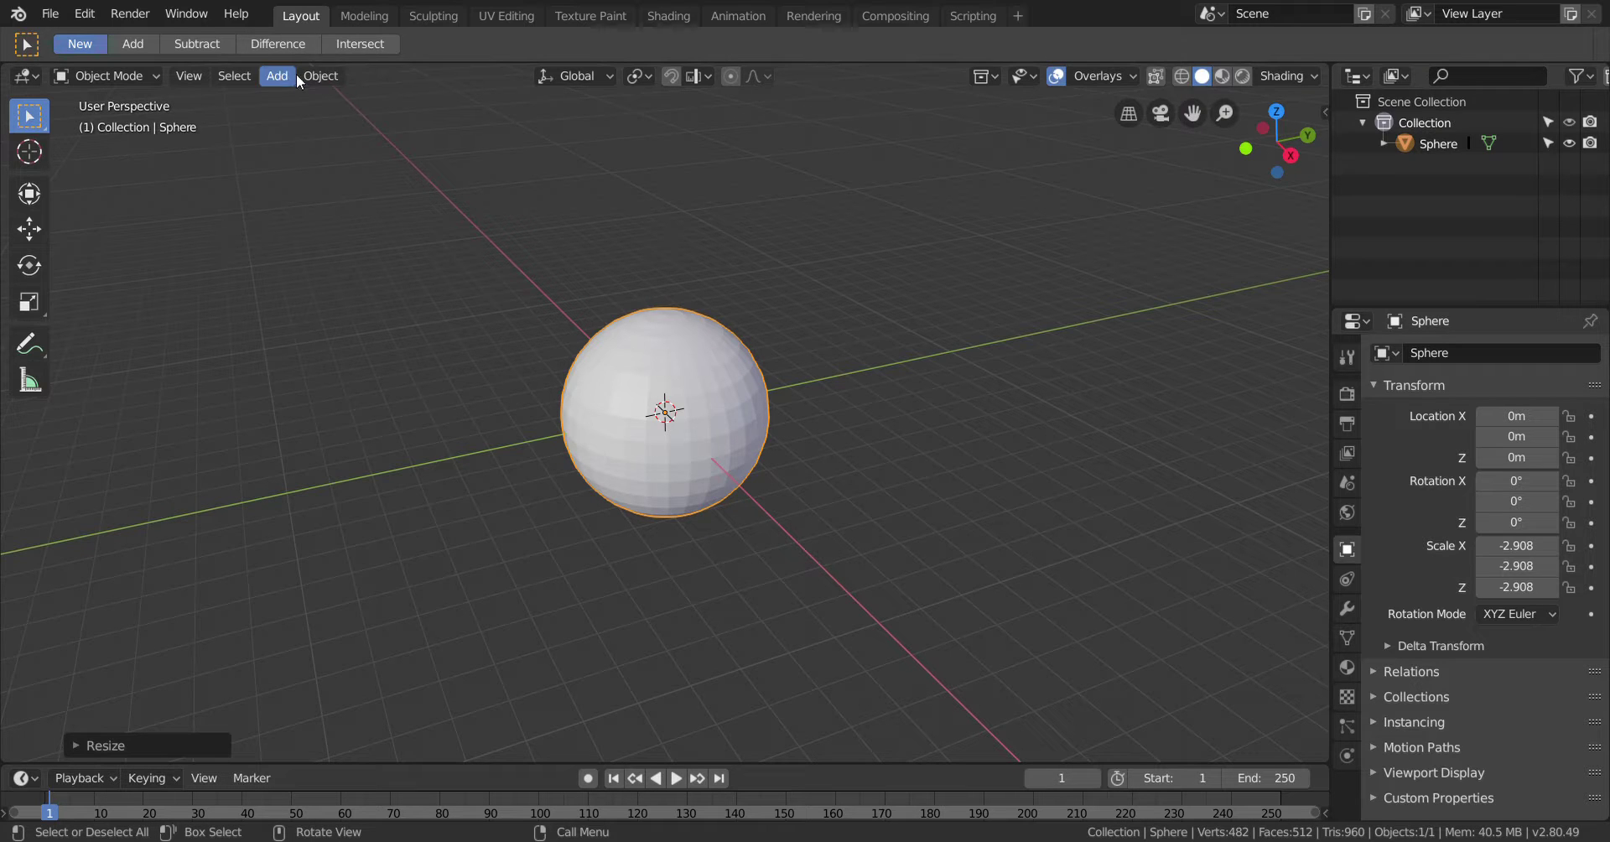
Switch to the Sculpting workspace and widen the brush toolbar so that the brush names are shown
{"action": "left_click", "coordinate": [410, 16]}
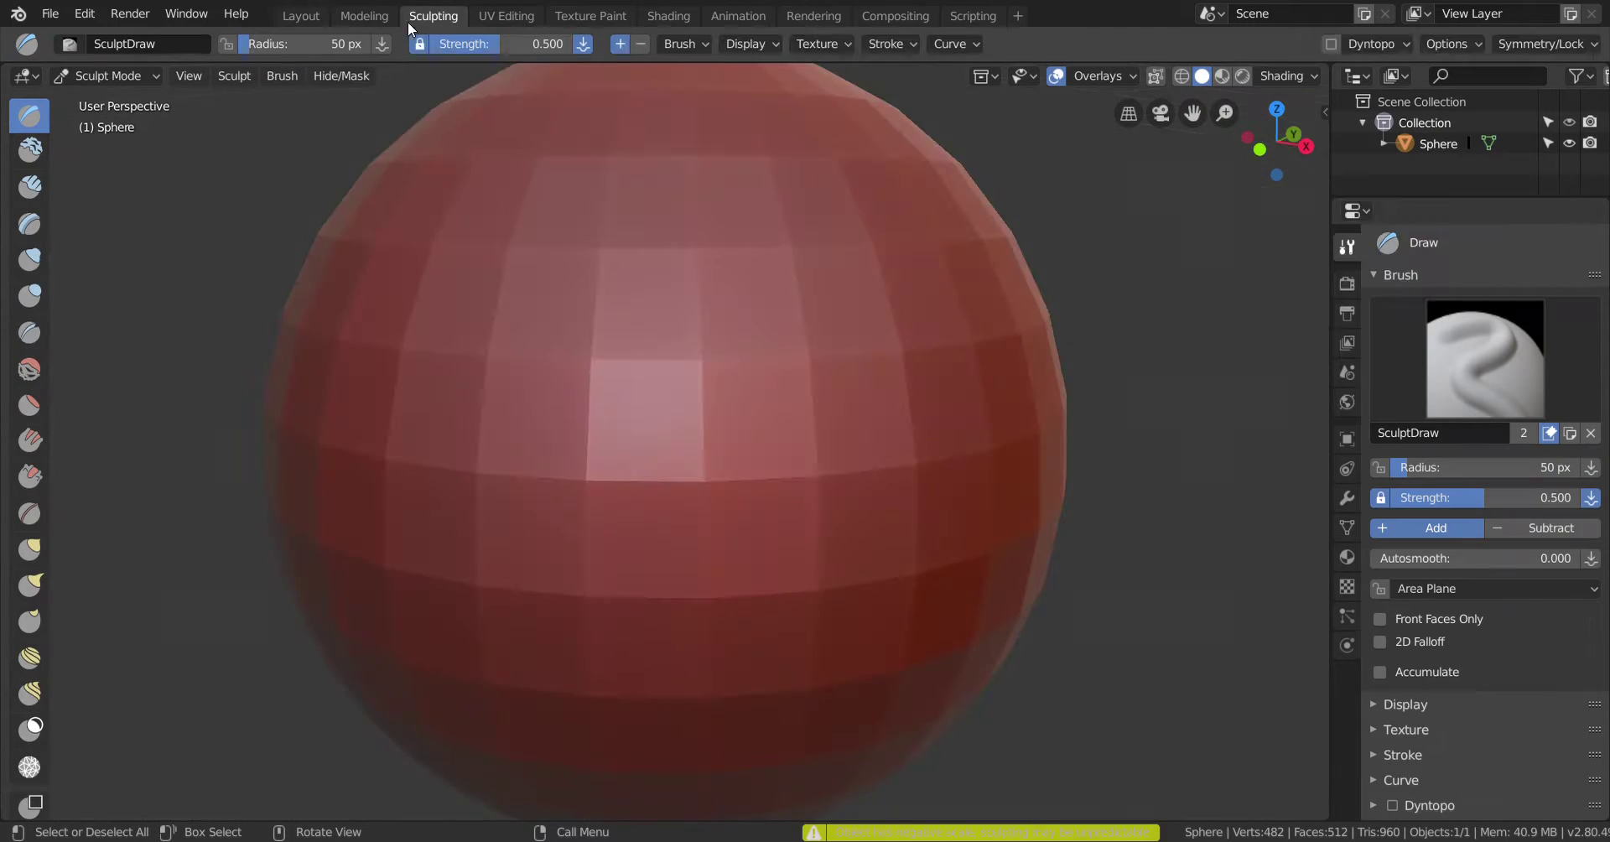
{"action": "scroll", "coordinate": [676, 346], "scroll_direction": "down", "scroll_amount": 2}
{"action": "scroll", "coordinate": [676, 345], "scroll_direction": "up", "scroll_amount": 2}
{"action": "scroll", "coordinate": [406, 395], "scroll_direction": "down", "scroll_amount": 1}
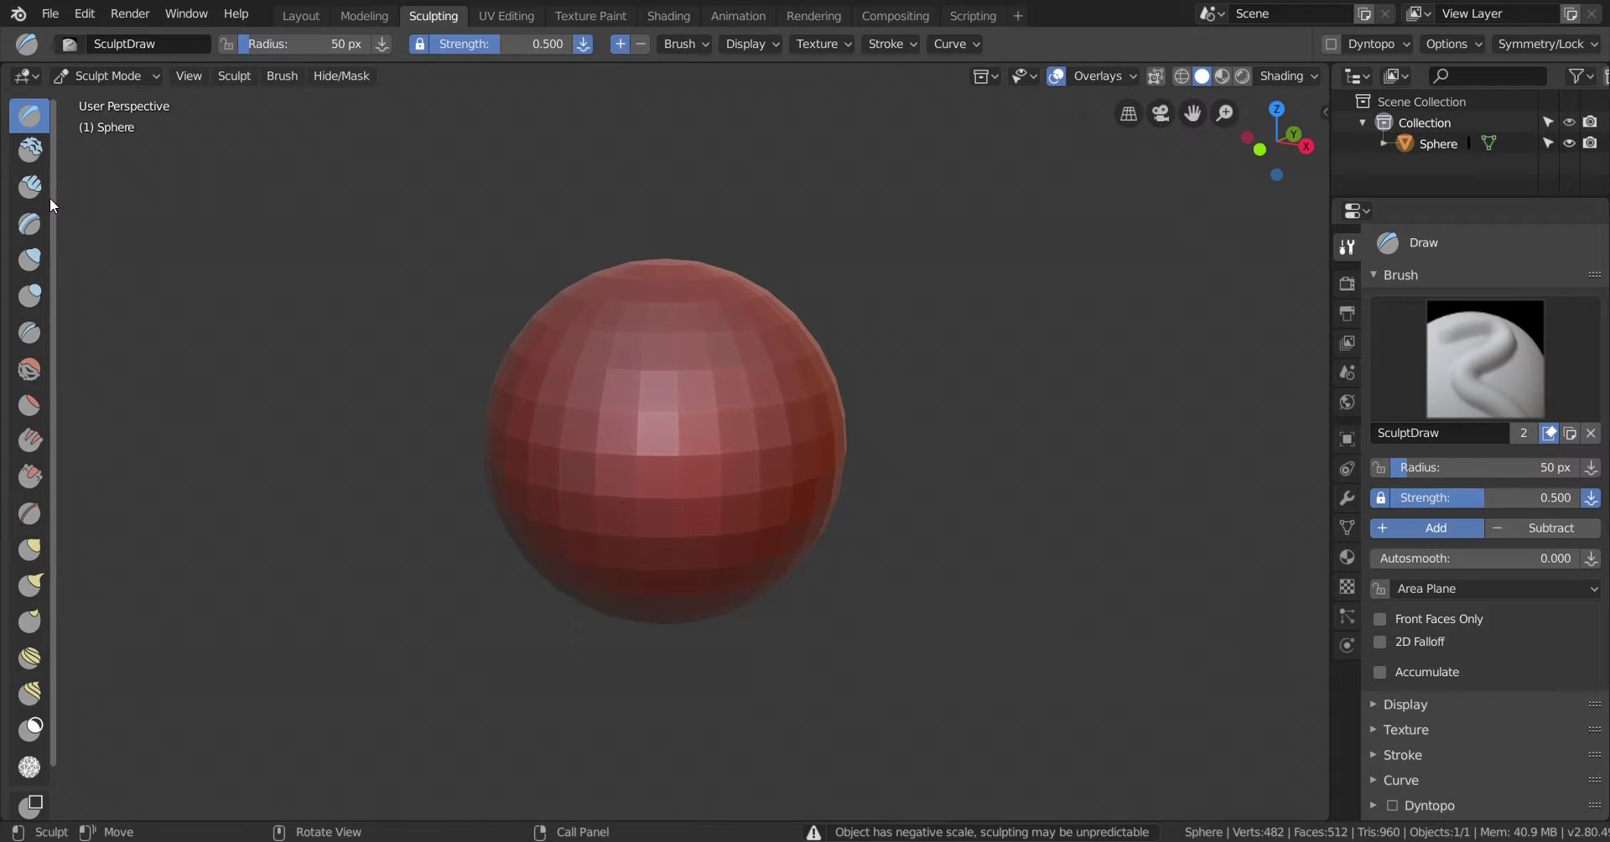
{"action": "left_click_drag", "start_coordinate": [54, 202], "coordinate": [171, 230]}
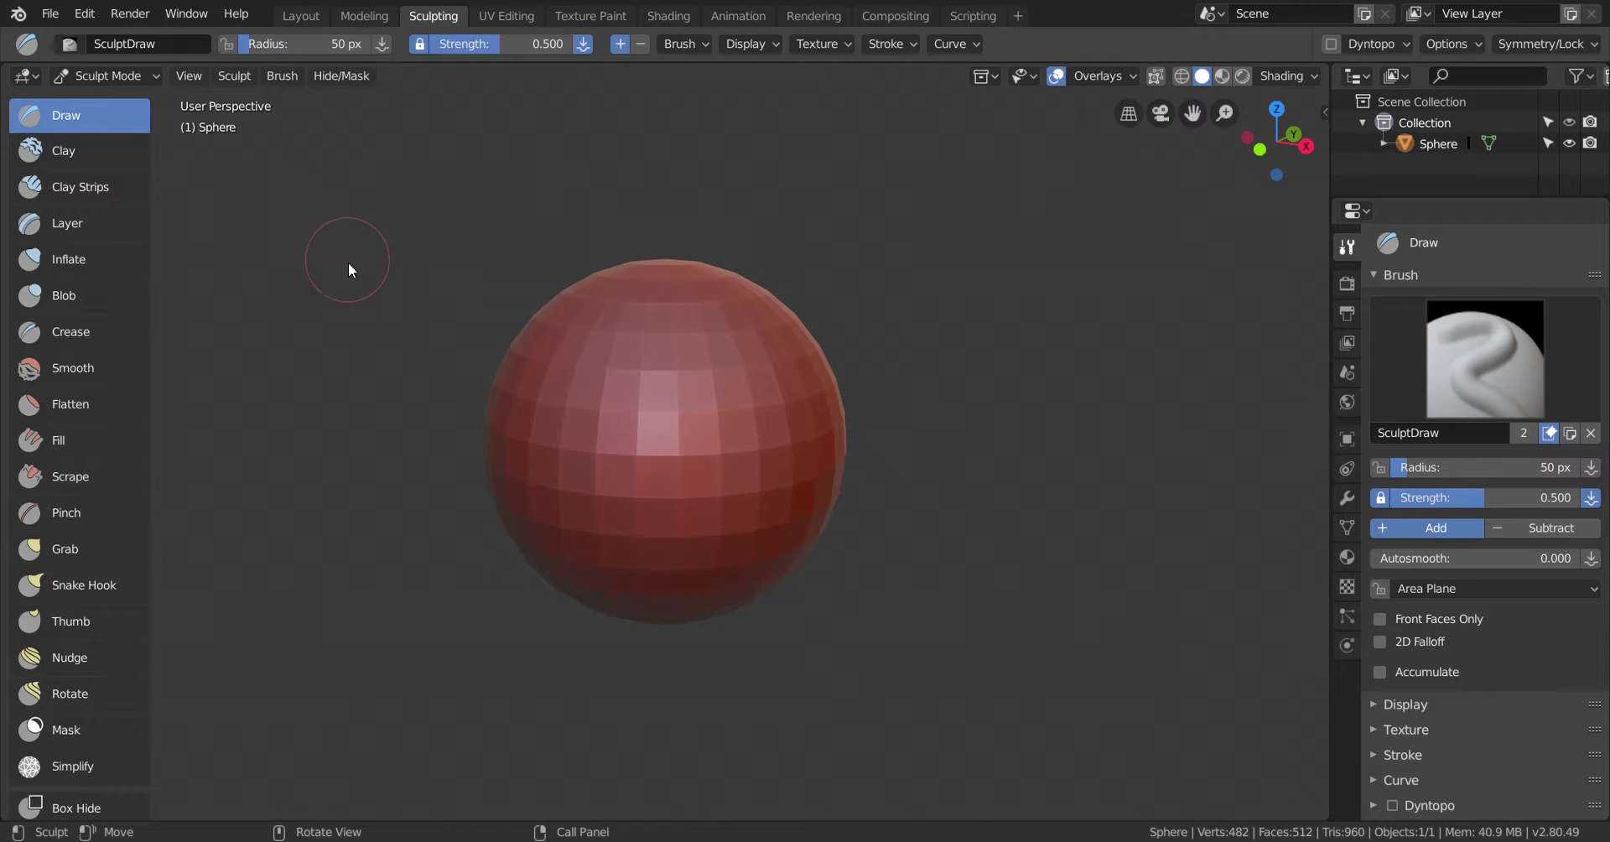
{"action": "scroll", "coordinate": [348, 260], "scroll_direction": "down", "scroll_amount": 1}
{"action": "middle_click_drag", "start_coordinate": [348, 255], "coordinate": [394, 225]}
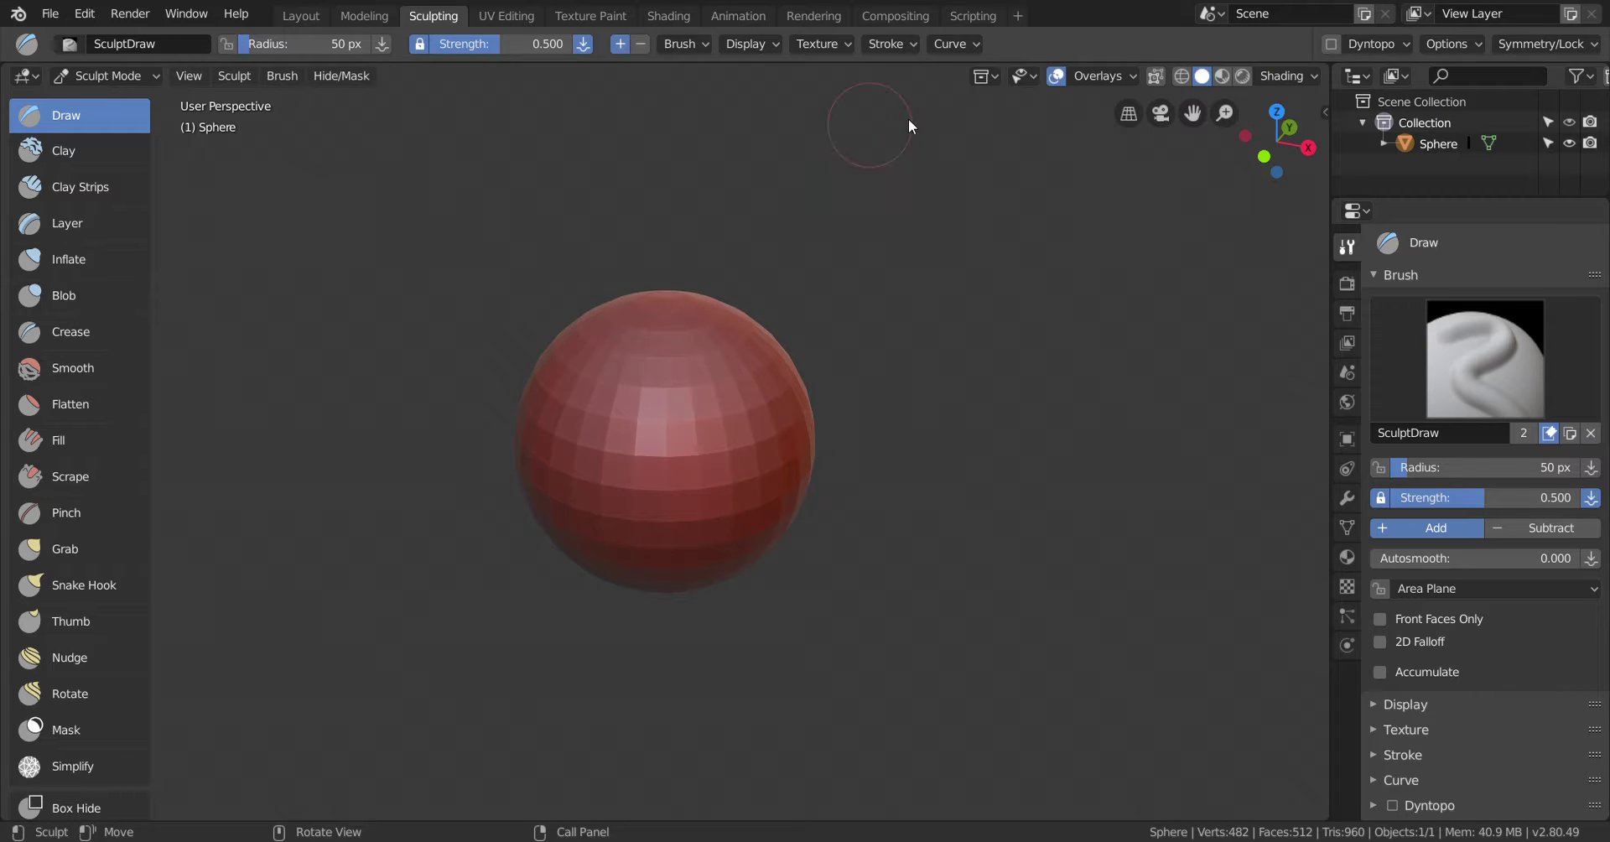
Compare the sphere in wireframe, solid and look-development shading, ending in solid shading
{"action": "left_click", "coordinate": [1180, 76]}
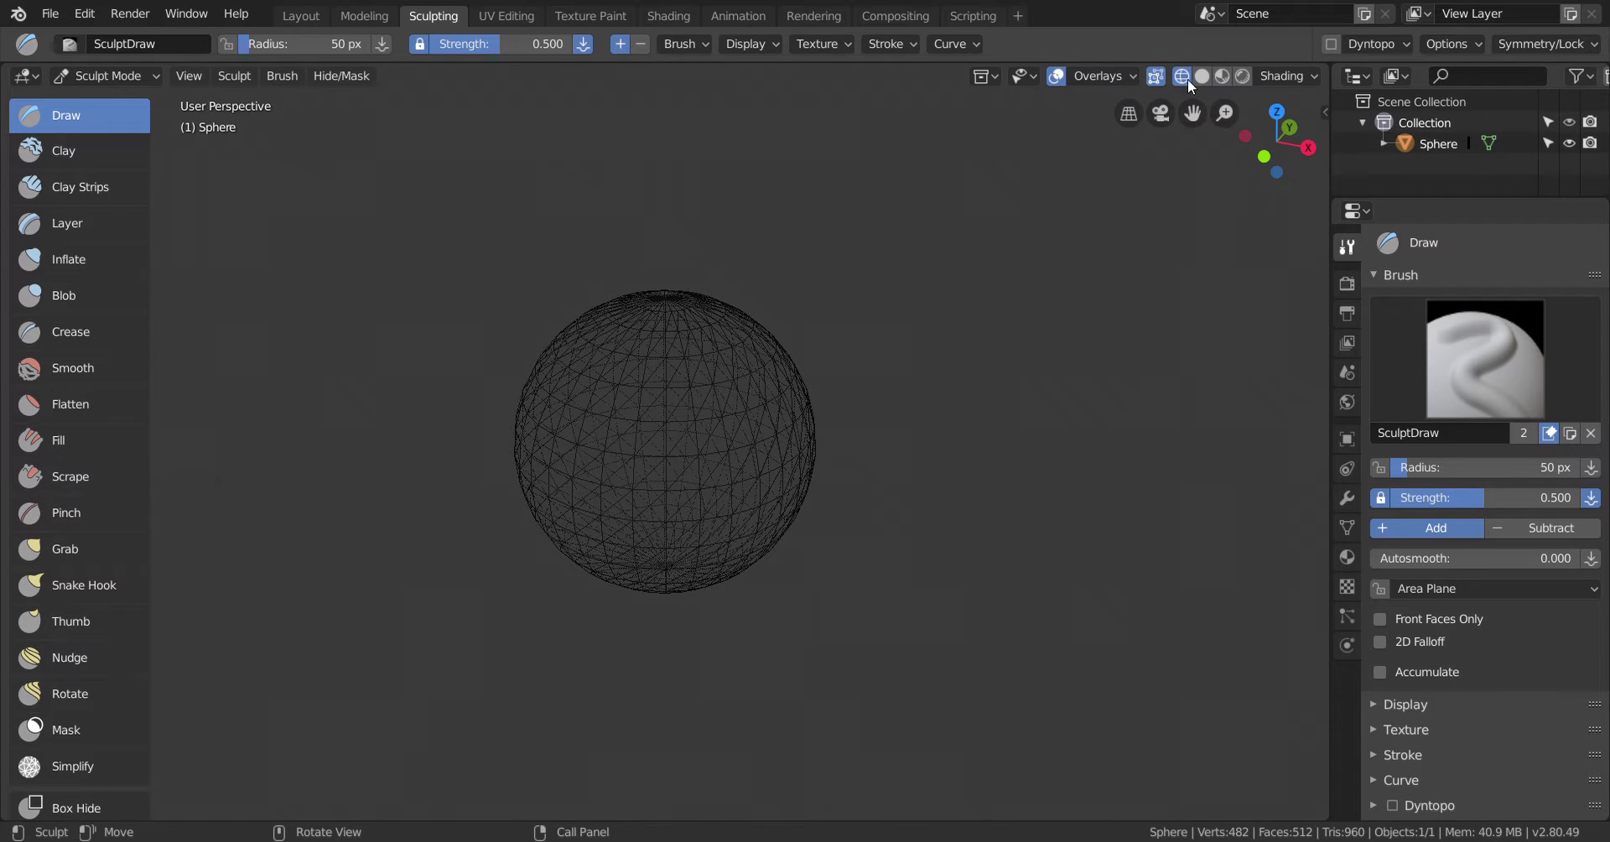
{"action": "left_click", "coordinate": [1201, 77]}
{"action": "left_click", "coordinate": [1220, 76]}
{"action": "key", "text": "shift+z"}
{"action": "left_click", "coordinate": [1203, 74]}
{"action": "scroll", "coordinate": [1090, 277], "scroll_direction": "down", "scroll_amount": 3}
{"action": "scroll", "coordinate": [837, 457], "scroll_direction": "up", "scroll_amount": 1}
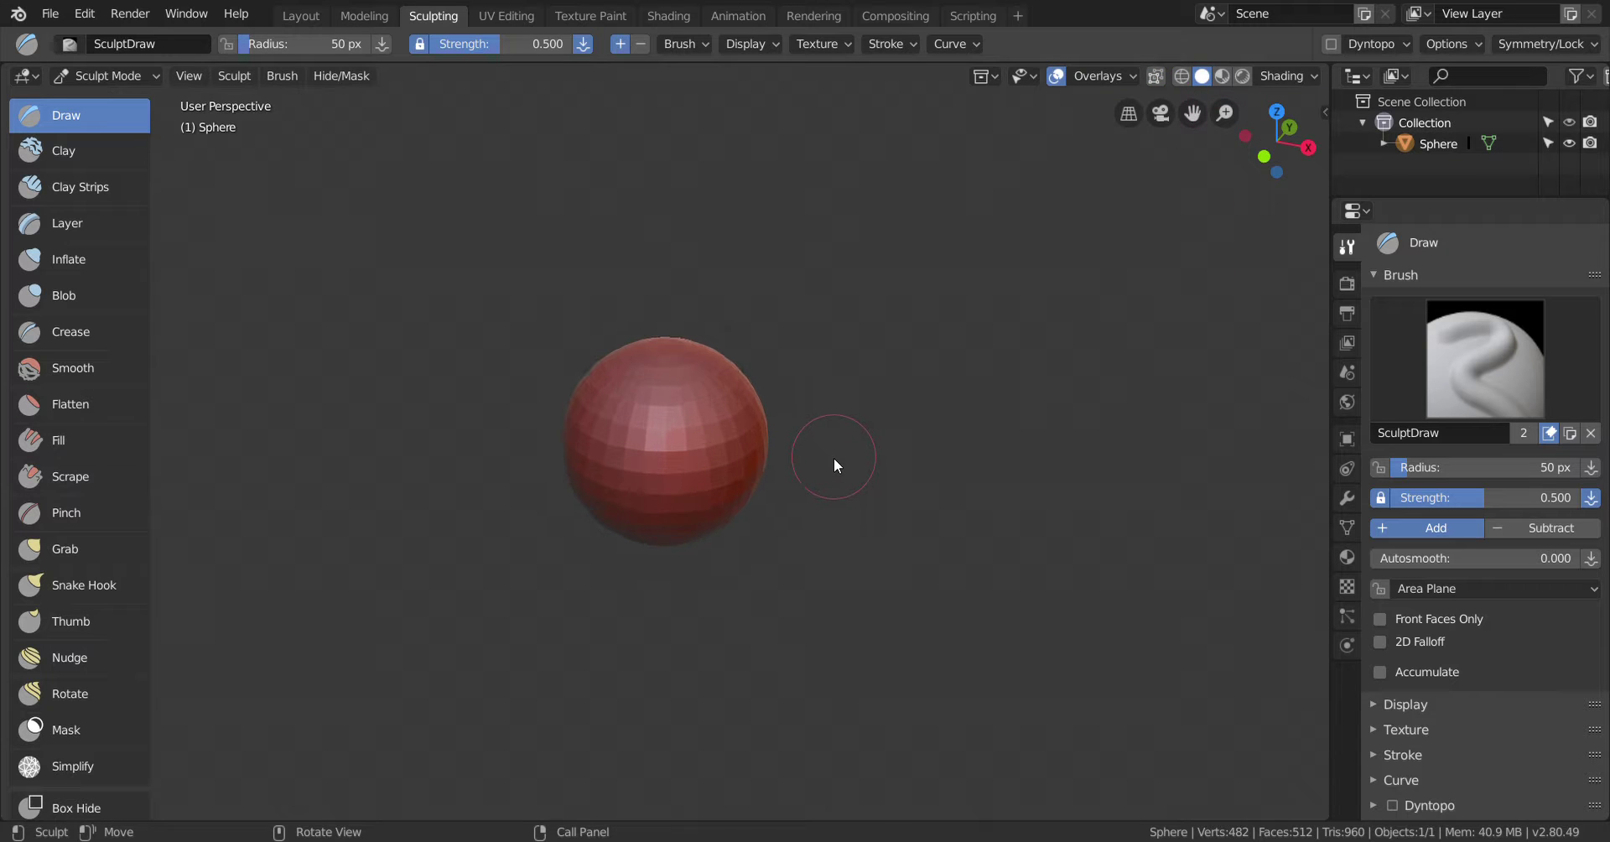
{"action": "scroll", "coordinate": [833, 457], "scroll_direction": "up", "scroll_amount": 1}
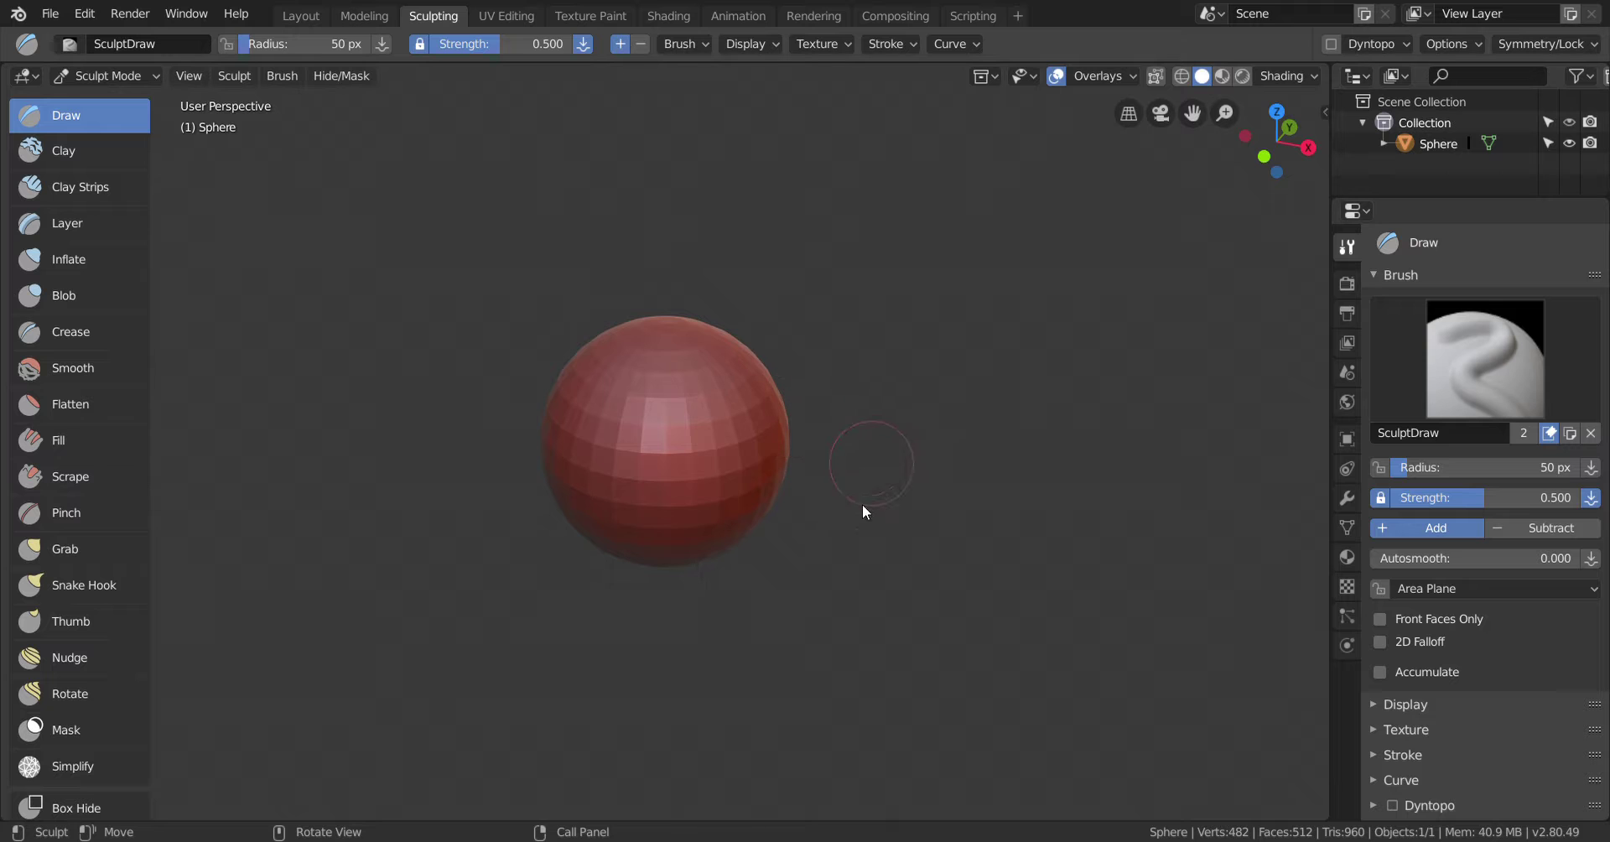
Sculpt the sphere's front with the Draw brush at 50 px, using one Add stroke followed by Subtract strokes
{"action": "left_click_drag", "start_coordinate": [801, 476], "coordinate": [597, 436]}
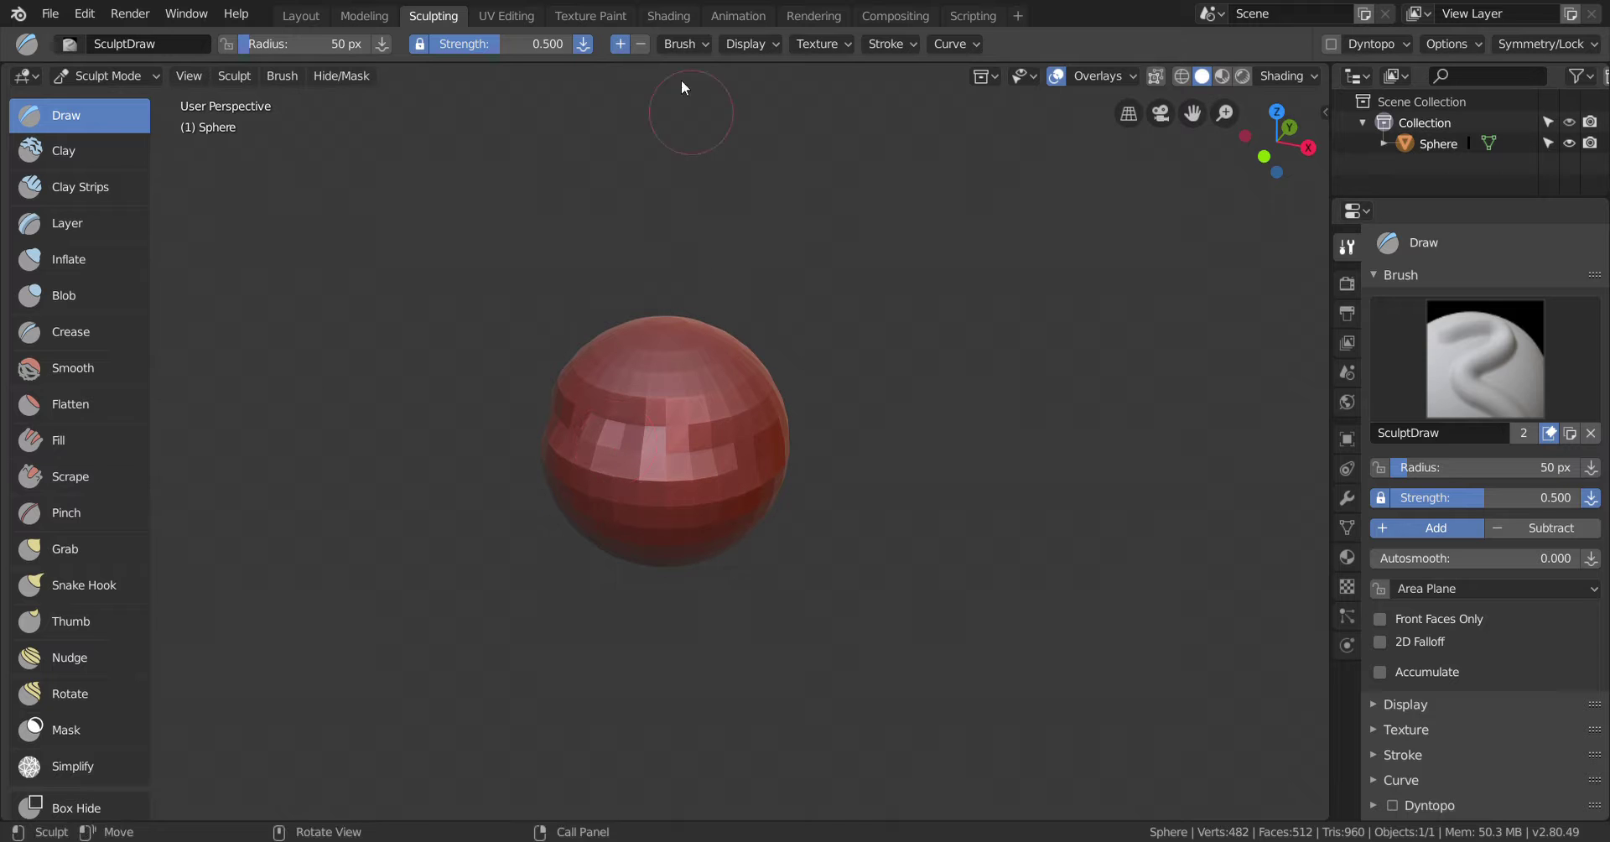
{"action": "left_click", "coordinate": [645, 41]}
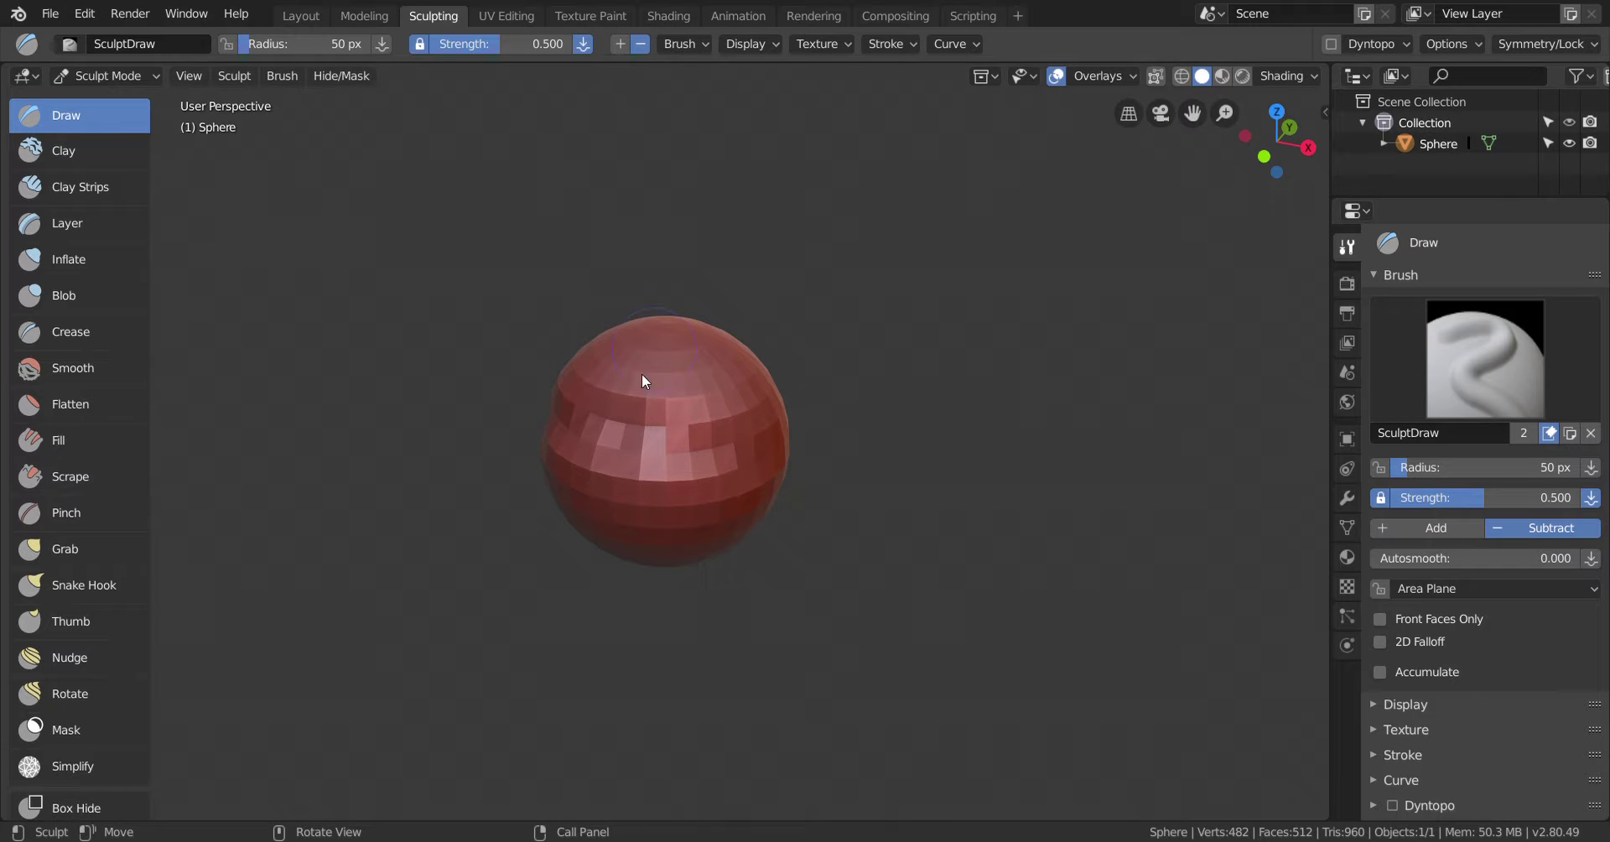
{"action": "mouse_move", "coordinate": [641, 374]}
{"action": "left_mouse_down"}
{"action": "mouse_move", "coordinate": [712, 426]}
{"action": "mouse_move", "coordinate": [605, 439]}
{"action": "mouse_move", "coordinate": [743, 434]}
{"action": "mouse_move", "coordinate": [695, 453]}
{"action": "mouse_move", "coordinate": [597, 447]}
{"action": "mouse_move", "coordinate": [772, 436]}
{"action": "mouse_move", "coordinate": [627, 504]}
{"action": "mouse_move", "coordinate": [727, 477]}
{"action": "mouse_move", "coordinate": [597, 502]}
{"action": "mouse_move", "coordinate": [752, 496]}
{"action": "left_mouse_up"}
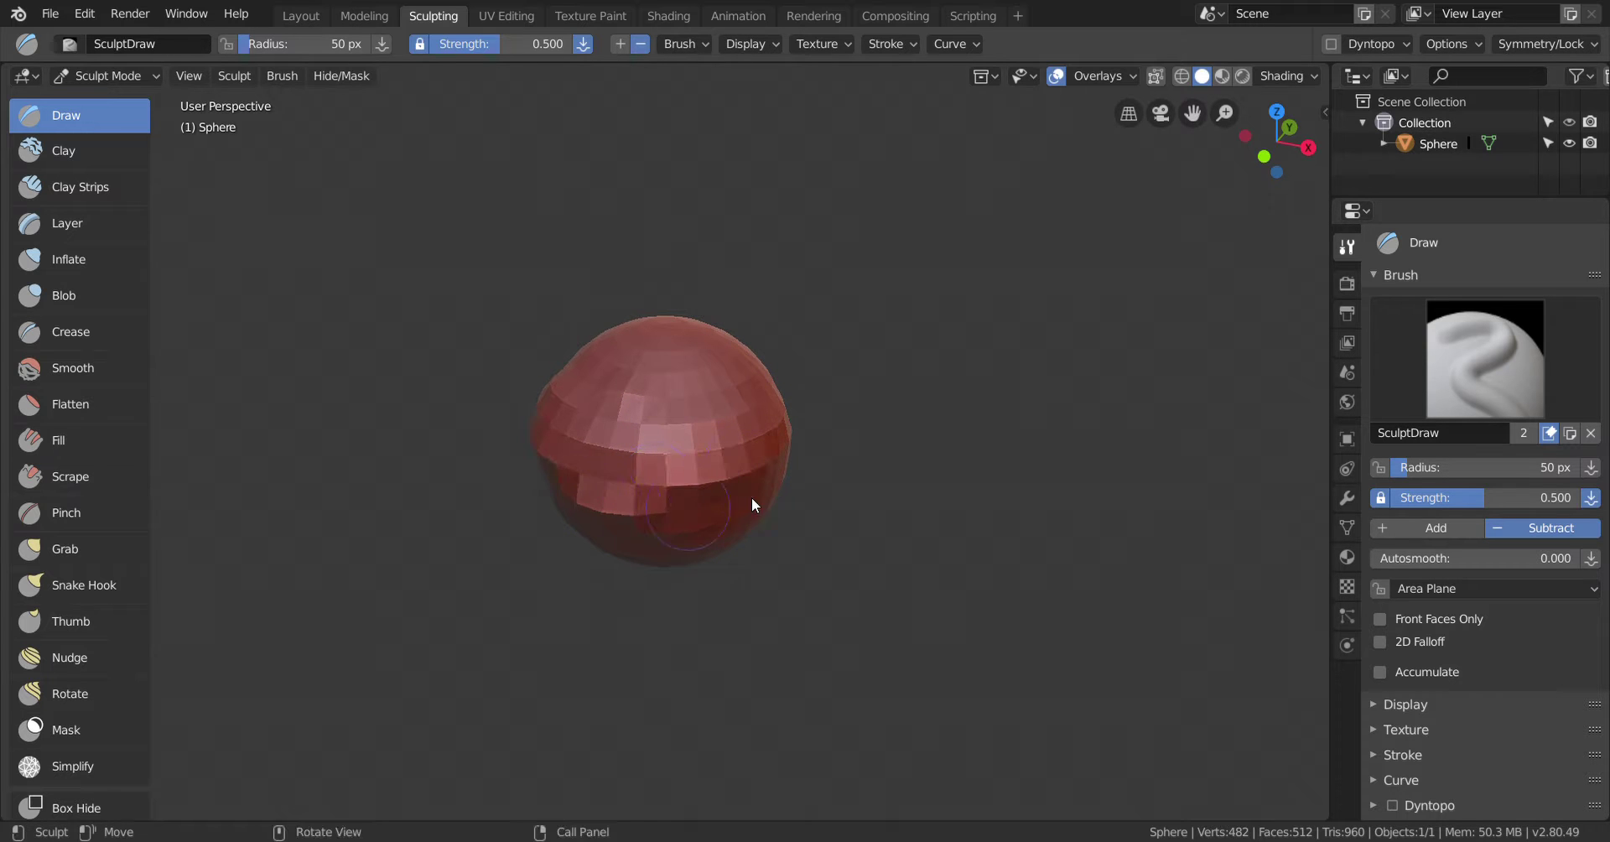
{"action": "mouse_move", "coordinate": [752, 498]}
{"action": "middle_mouse_down"}
{"action": "mouse_move", "coordinate": [907, 414]}
{"action": "mouse_move", "coordinate": [711, 481]}
{"action": "middle_mouse_up"}
{"action": "mouse_move", "coordinate": [711, 481]}
{"action": "left_mouse_down"}
{"action": "mouse_move", "coordinate": [530, 525]}
{"action": "mouse_move", "coordinate": [696, 459]}
{"action": "left_mouse_up"}
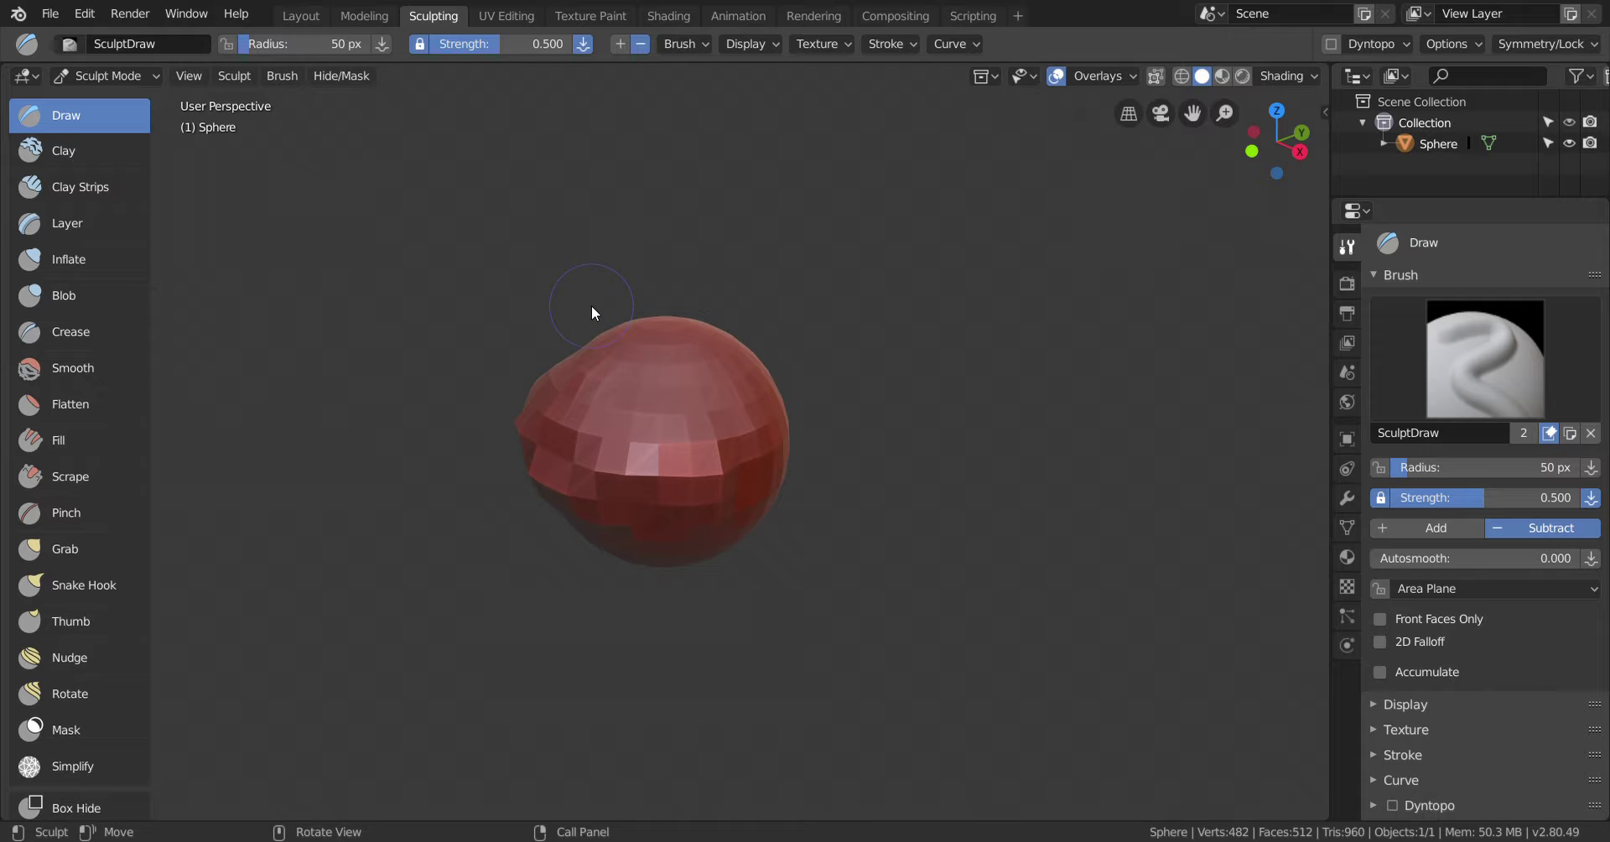
Enlarge the Draw brush radius to 116 px and sculpt a Subtract stroke across the sphere's middle
{"action": "key", "text": "f"}
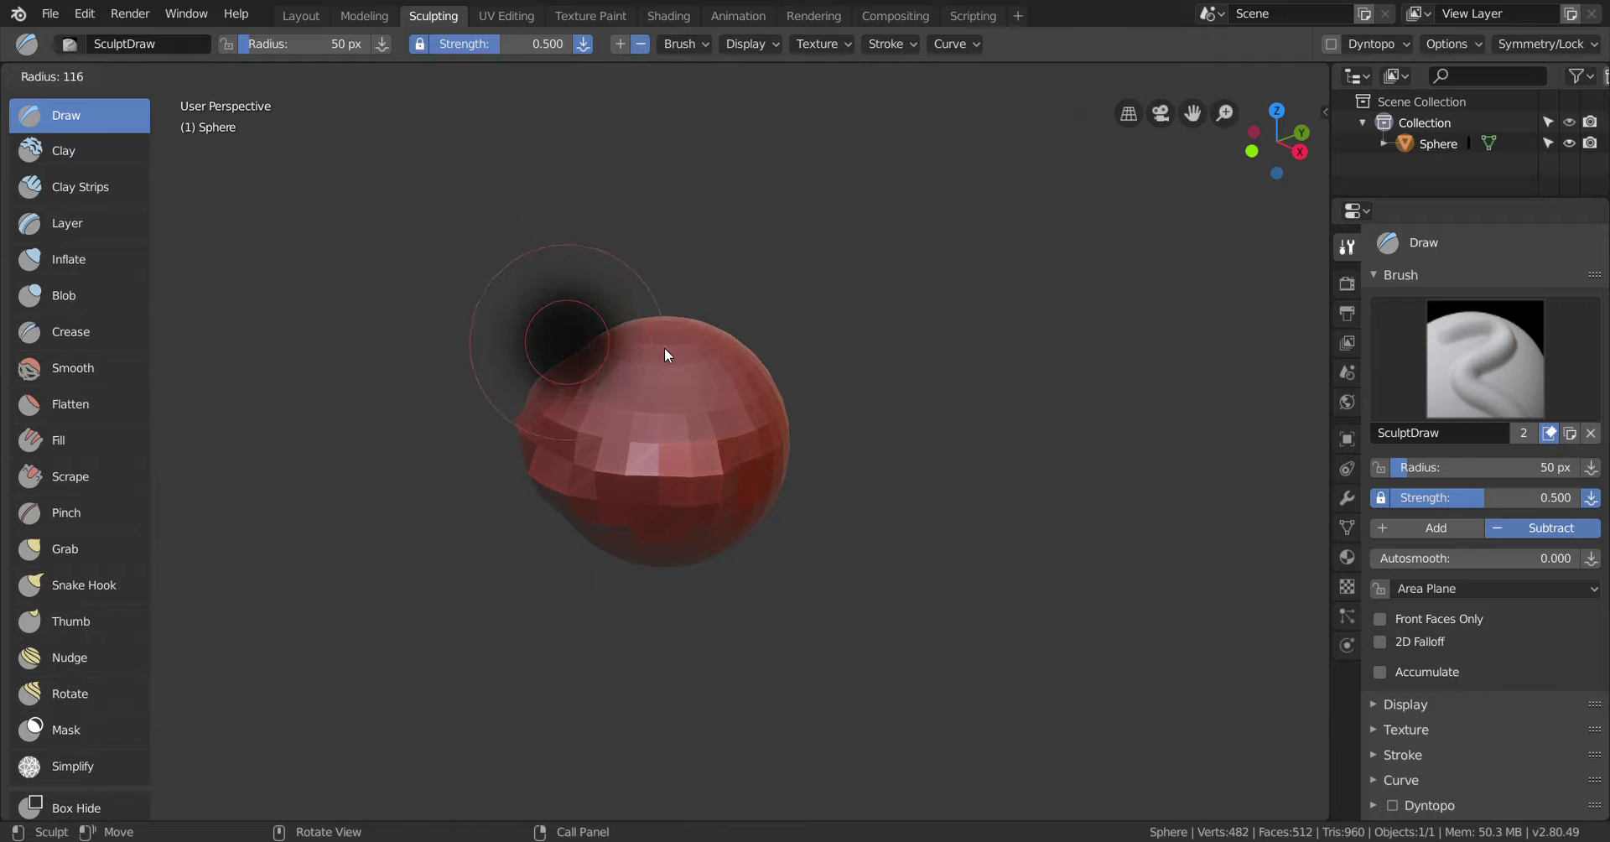
{"action": "left_click", "coordinate": [664, 347]}
{"action": "mouse_move", "coordinate": [717, 446]}
{"action": "left_mouse_down"}
{"action": "mouse_move", "coordinate": [684, 522]}
{"action": "mouse_move", "coordinate": [570, 466]}
{"action": "left_mouse_up"}
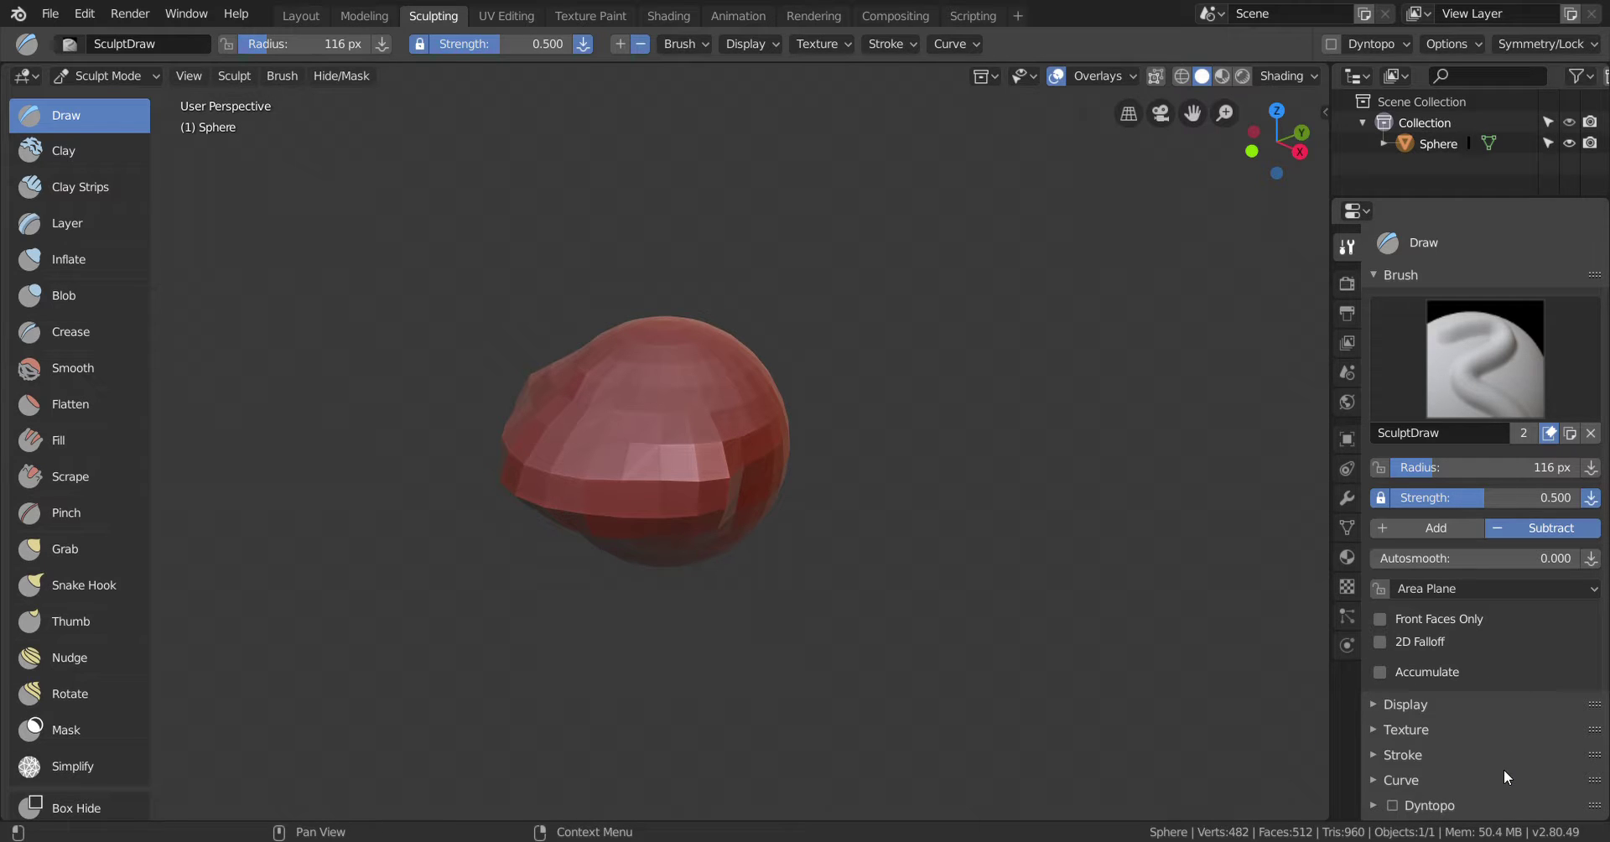
Turn off X-axis mirroring in the sculpting symmetry settings
{"action": "scroll", "coordinate": [1472, 805], "scroll_direction": "down", "scroll_amount": 2}
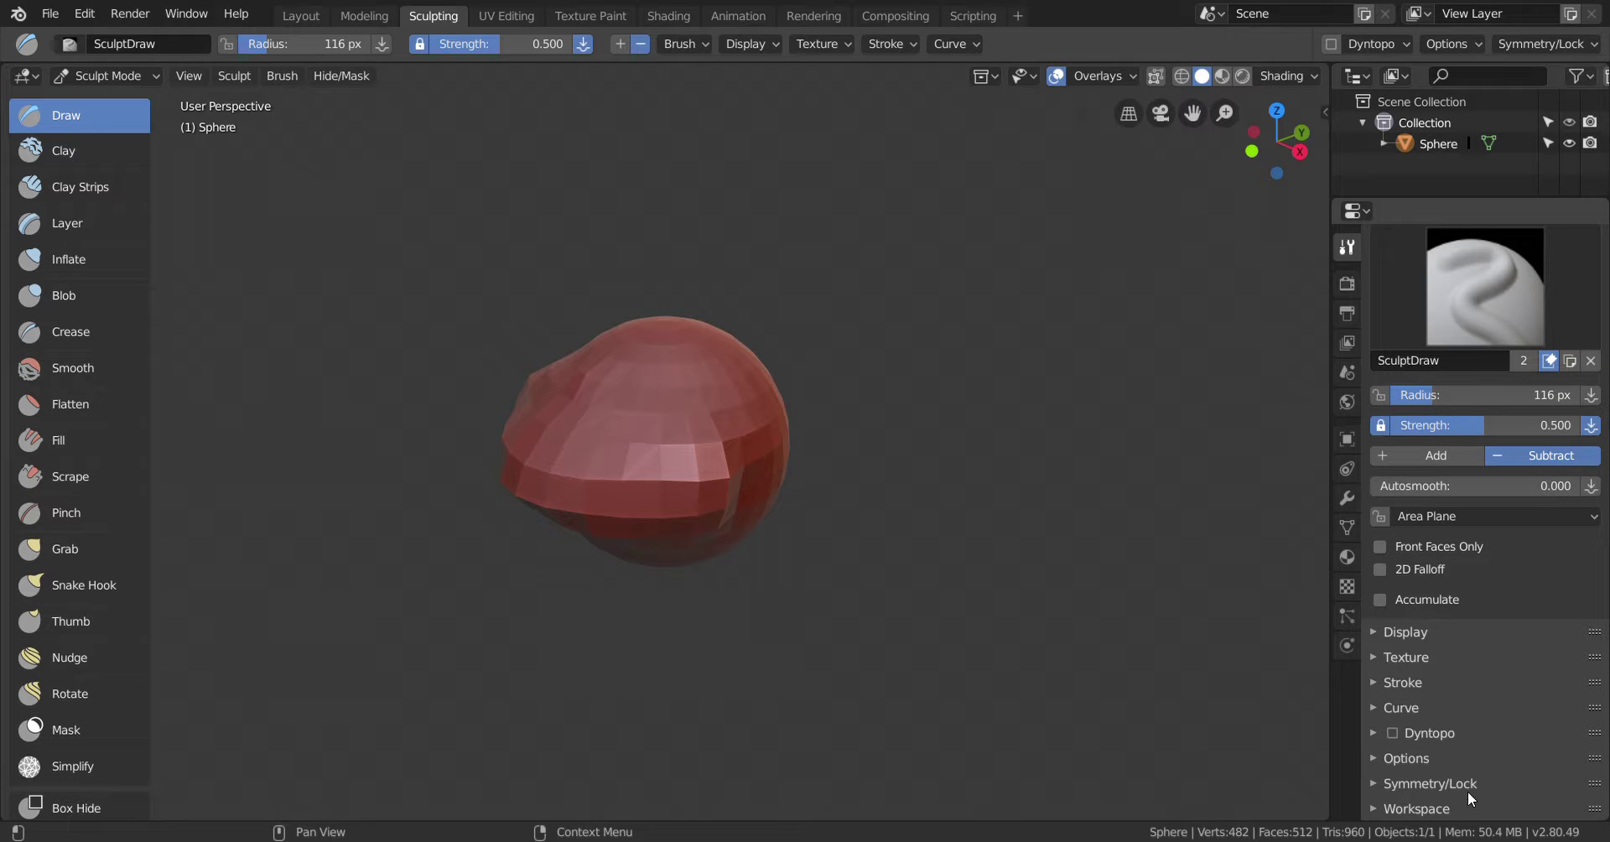
{"action": "left_click", "coordinate": [1469, 785]}
{"action": "scroll", "coordinate": [1479, 771], "scroll_direction": "down", "scroll_amount": 3}
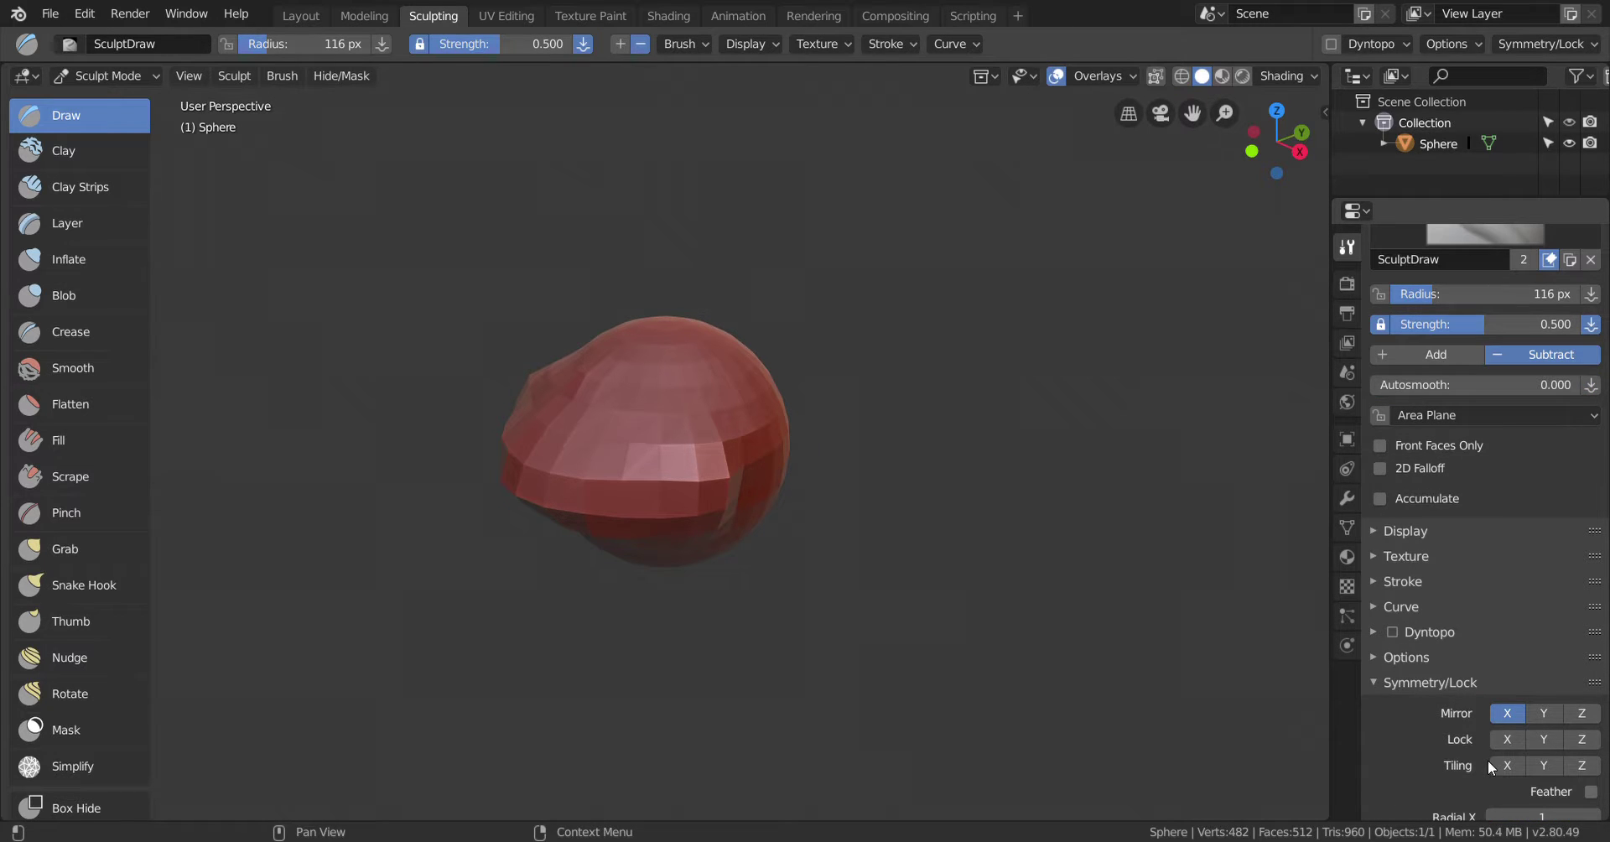
{"action": "left_click", "coordinate": [1511, 711]}
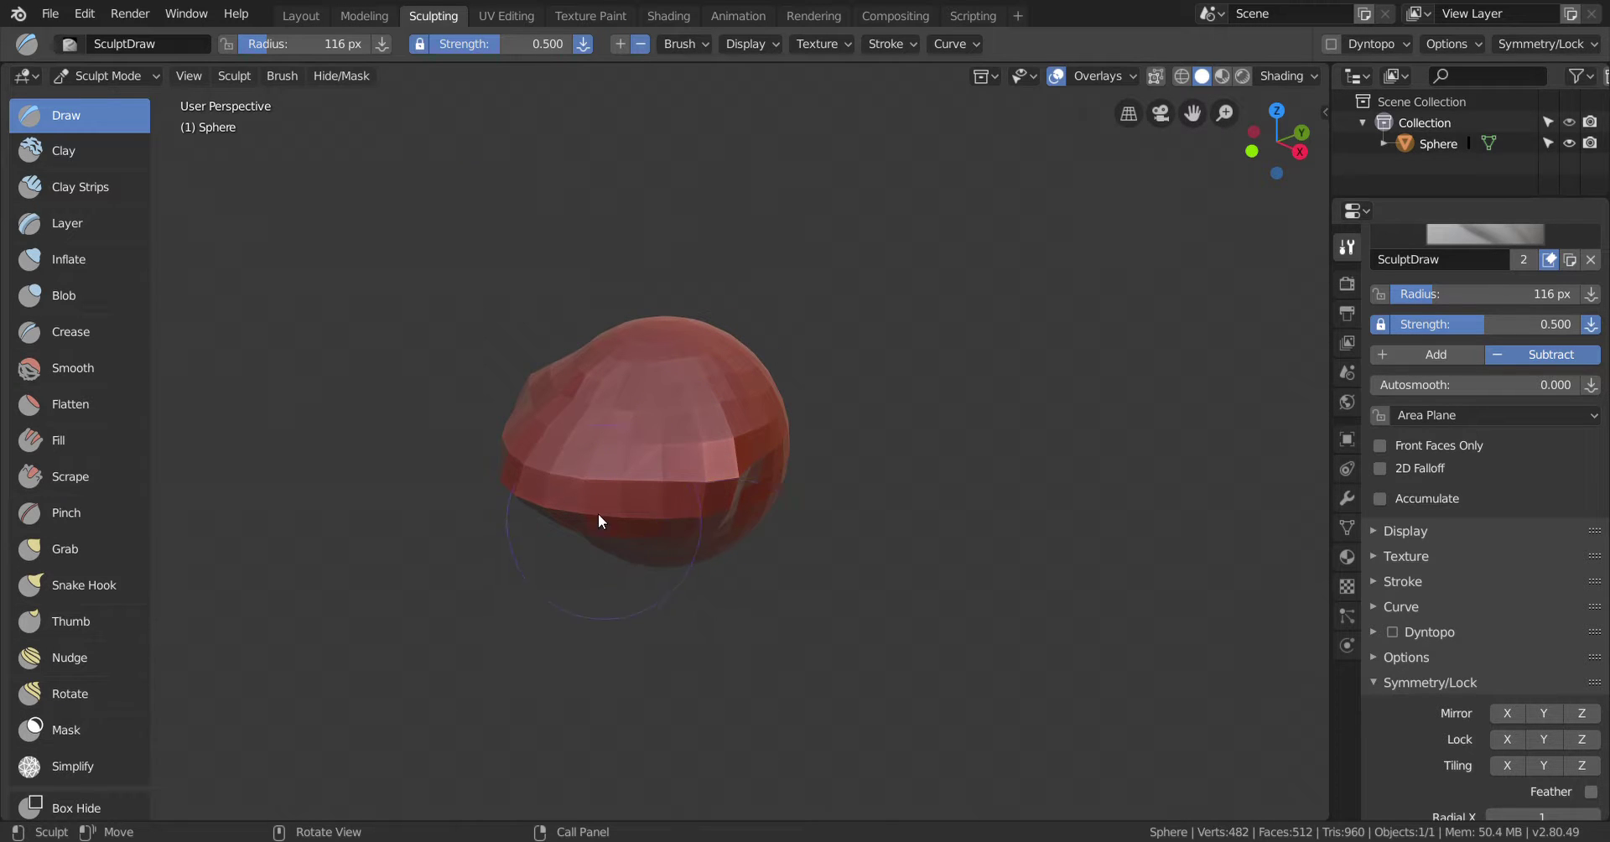
Carve the sphere from all around, including its top and underside, into an uneven rock with Subtract strokes of the 116 px Draw brush
{"action": "mouse_move", "coordinate": [626, 426]}
{"action": "middle_mouse_down"}
{"action": "mouse_move", "coordinate": [686, 575]}
{"action": "mouse_move", "coordinate": [686, 495]}
{"action": "middle_mouse_up"}
{"action": "mouse_move", "coordinate": [686, 495]}
{"action": "left_mouse_down"}
{"action": "mouse_move", "coordinate": [602, 472]}
{"action": "mouse_move", "coordinate": [657, 490]}
{"action": "left_mouse_up"}
{"action": "mouse_move", "coordinate": [763, 434]}
{"action": "left_mouse_down"}
{"action": "mouse_move", "coordinate": [698, 537]}
{"action": "mouse_move", "coordinate": [823, 443]}
{"action": "mouse_move", "coordinate": [747, 525]}
{"action": "mouse_move", "coordinate": [764, 531]}
{"action": "mouse_move", "coordinate": [747, 533]}
{"action": "mouse_move", "coordinate": [771, 503]}
{"action": "left_mouse_up"}
{"action": "middle_click_drag", "start_coordinate": [861, 501], "coordinate": [776, 583]}
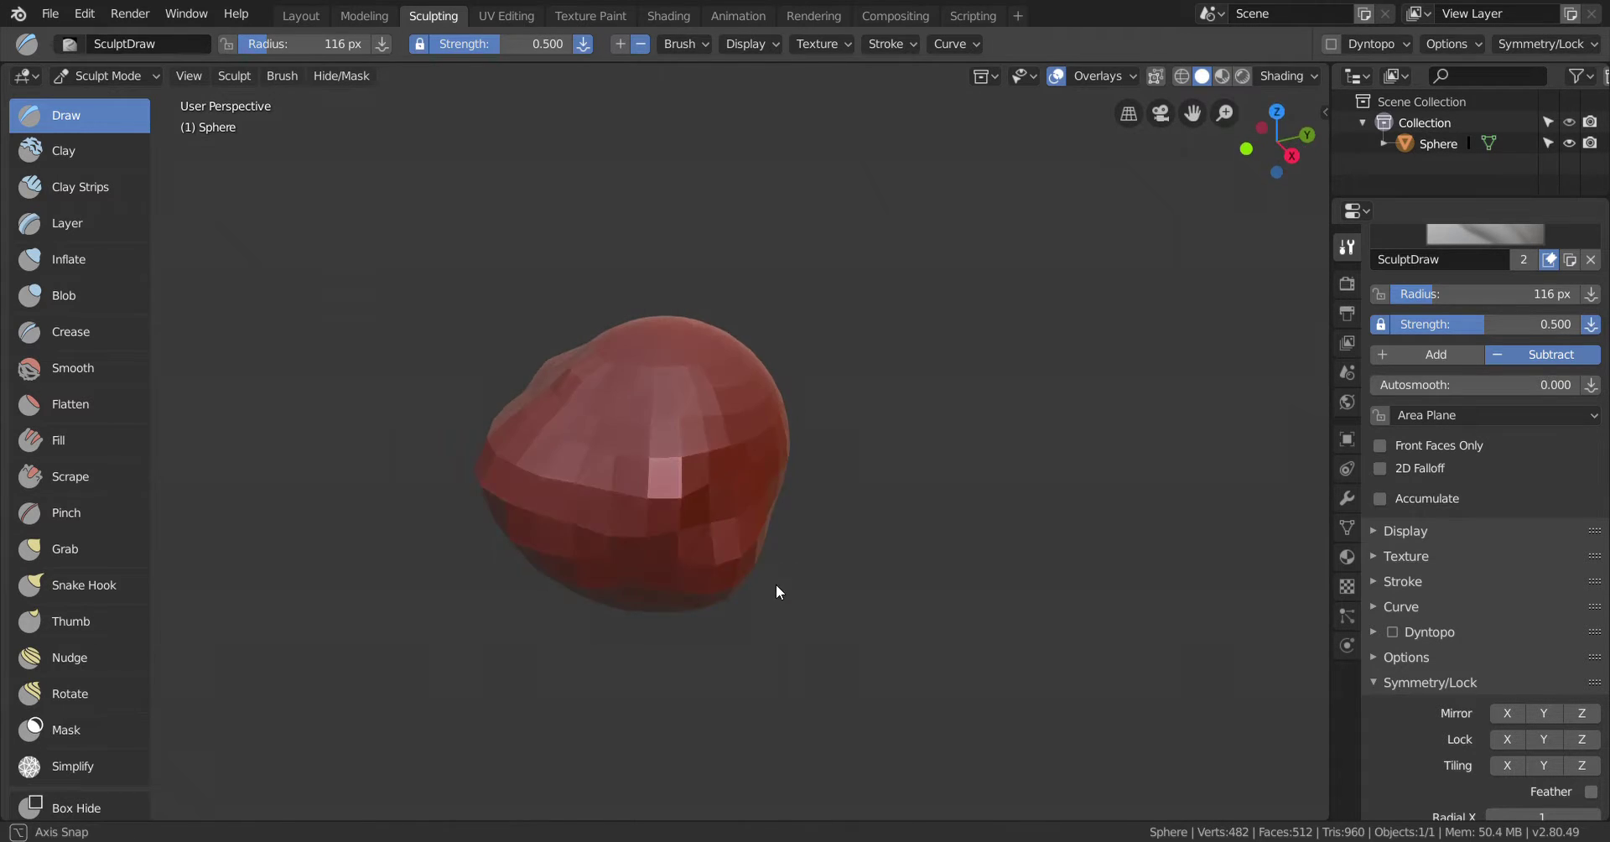
{"action": "mouse_move", "coordinate": [776, 583]}
{"action": "left_mouse_down"}
{"action": "mouse_move", "coordinate": [760, 545]}
{"action": "mouse_move", "coordinate": [724, 552]}
{"action": "mouse_move", "coordinate": [708, 457]}
{"action": "mouse_move", "coordinate": [678, 557]}
{"action": "mouse_move", "coordinate": [592, 528]}
{"action": "mouse_move", "coordinate": [505, 528]}
{"action": "mouse_move", "coordinate": [751, 520]}
{"action": "left_mouse_up"}
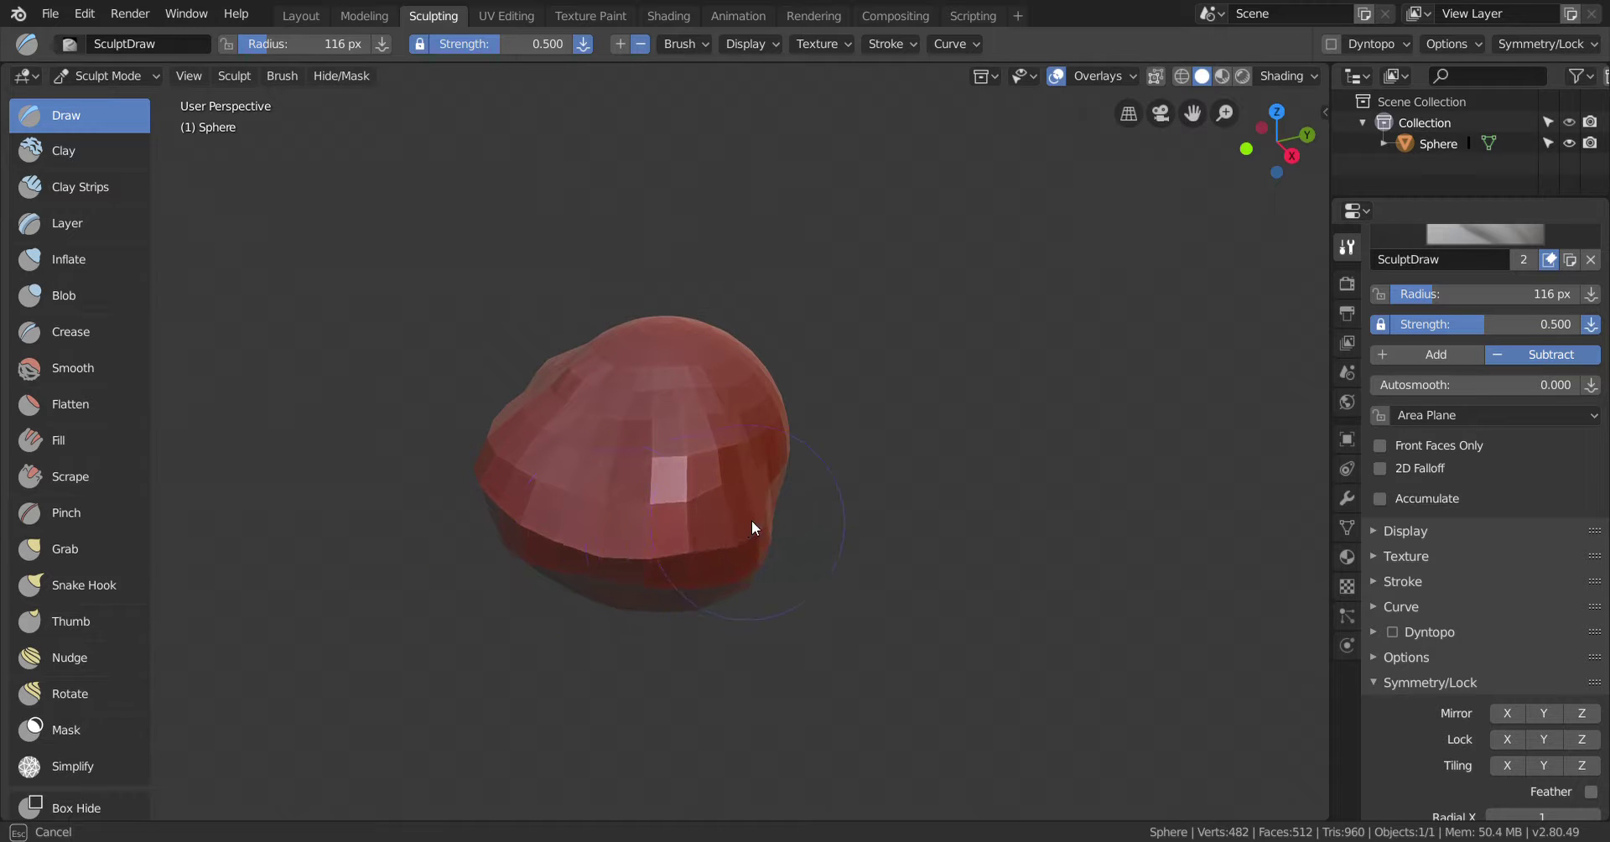
{"action": "left_click_drag", "start_coordinate": [595, 571], "coordinate": [852, 633]}
{"action": "mouse_move", "coordinate": [854, 627]}
{"action": "middle_mouse_down"}
{"action": "mouse_move", "coordinate": [758, 668]}
{"action": "mouse_move", "coordinate": [732, 568]}
{"action": "middle_mouse_up"}
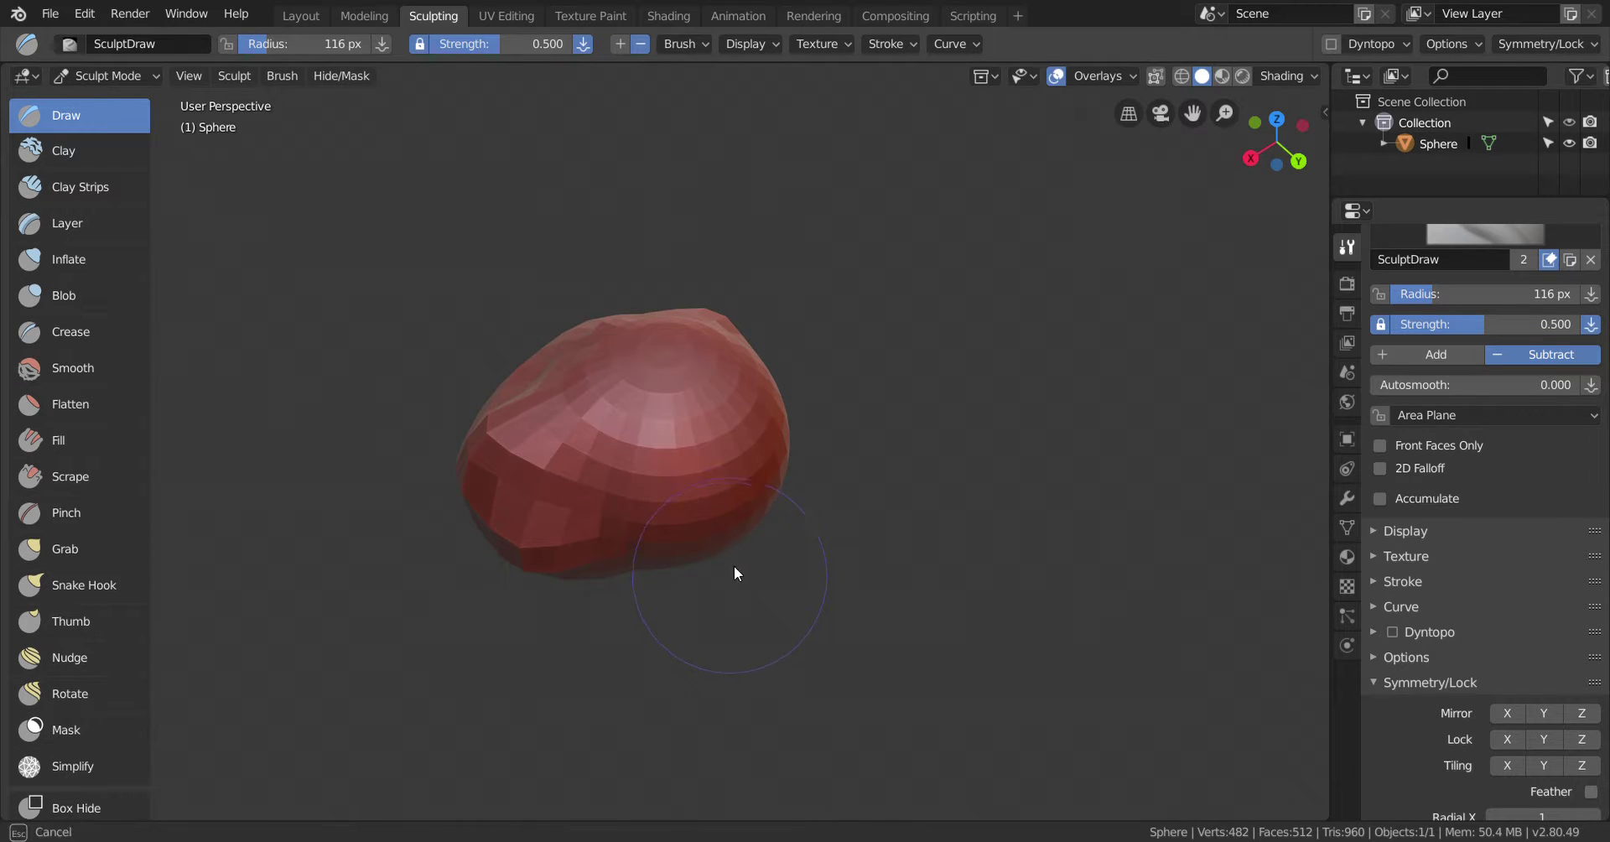
{"action": "mouse_move", "coordinate": [733, 568]}
{"action": "left_mouse_down"}
{"action": "mouse_move", "coordinate": [585, 538]}
{"action": "mouse_move", "coordinate": [701, 506]}
{"action": "mouse_move", "coordinate": [576, 530]}
{"action": "left_mouse_up"}
{"action": "mouse_move", "coordinate": [577, 530]}
{"action": "middle_mouse_down"}
{"action": "mouse_move", "coordinate": [687, 469]}
{"action": "mouse_move", "coordinate": [697, 528]}
{"action": "middle_mouse_up"}
{"action": "mouse_move", "coordinate": [696, 527]}
{"action": "left_mouse_down"}
{"action": "mouse_move", "coordinate": [559, 536]}
{"action": "mouse_move", "coordinate": [487, 475]}
{"action": "mouse_move", "coordinate": [723, 472]}
{"action": "mouse_move", "coordinate": [610, 535]}
{"action": "mouse_move", "coordinate": [545, 485]}
{"action": "mouse_move", "coordinate": [683, 474]}
{"action": "mouse_move", "coordinate": [642, 540]}
{"action": "mouse_move", "coordinate": [559, 546]}
{"action": "mouse_move", "coordinate": [537, 509]}
{"action": "mouse_move", "coordinate": [721, 487]}
{"action": "mouse_move", "coordinate": [648, 558]}
{"action": "mouse_move", "coordinate": [603, 560]}
{"action": "mouse_move", "coordinate": [724, 498]}
{"action": "mouse_move", "coordinate": [751, 453]}
{"action": "mouse_move", "coordinate": [734, 524]}
{"action": "mouse_move", "coordinate": [748, 518]}
{"action": "mouse_move", "coordinate": [776, 451]}
{"action": "mouse_move", "coordinate": [693, 551]}
{"action": "mouse_move", "coordinate": [580, 576]}
{"action": "mouse_move", "coordinate": [527, 527]}
{"action": "mouse_move", "coordinate": [657, 471]}
{"action": "mouse_move", "coordinate": [809, 472]}
{"action": "left_mouse_up"}
{"action": "mouse_move", "coordinate": [809, 471]}
{"action": "middle_mouse_down"}
{"action": "mouse_move", "coordinate": [872, 497]}
{"action": "mouse_move", "coordinate": [754, 562]}
{"action": "middle_mouse_up"}
{"action": "mouse_move", "coordinate": [753, 561]}
{"action": "left_mouse_down"}
{"action": "mouse_move", "coordinate": [788, 491]}
{"action": "mouse_move", "coordinate": [719, 520]}
{"action": "mouse_move", "coordinate": [562, 531]}
{"action": "mouse_move", "coordinate": [746, 525]}
{"action": "mouse_move", "coordinate": [818, 450]}
{"action": "mouse_move", "coordinate": [574, 551]}
{"action": "mouse_move", "coordinate": [803, 465]}
{"action": "left_mouse_up"}
{"action": "mouse_move", "coordinate": [803, 465]}
{"action": "middle_mouse_down"}
{"action": "mouse_move", "coordinate": [822, 501]}
{"action": "mouse_move", "coordinate": [807, 511]}
{"action": "middle_mouse_up"}
{"action": "mouse_move", "coordinate": [807, 510]}
{"action": "left_mouse_down"}
{"action": "mouse_move", "coordinate": [667, 513]}
{"action": "mouse_move", "coordinate": [804, 492]}
{"action": "left_mouse_up"}
{"action": "mouse_move", "coordinate": [804, 492]}
{"action": "middle_mouse_down"}
{"action": "mouse_move", "coordinate": [843, 555]}
{"action": "mouse_move", "coordinate": [684, 542]}
{"action": "mouse_move", "coordinate": [801, 449]}
{"action": "middle_mouse_up"}
{"action": "mouse_move", "coordinate": [802, 449]}
{"action": "left_mouse_down"}
{"action": "mouse_move", "coordinate": [626, 542]}
{"action": "mouse_move", "coordinate": [665, 523]}
{"action": "mouse_move", "coordinate": [650, 455]}
{"action": "mouse_move", "coordinate": [621, 561]}
{"action": "left_mouse_up"}
{"action": "mouse_move", "coordinate": [621, 562]}
{"action": "middle_mouse_down"}
{"action": "mouse_move", "coordinate": [928, 610]}
{"action": "mouse_move", "coordinate": [753, 630]}
{"action": "mouse_move", "coordinate": [970, 603]}
{"action": "mouse_move", "coordinate": [820, 421]}
{"action": "middle_mouse_up"}
{"action": "mouse_move", "coordinate": [820, 421]}
{"action": "left_mouse_down"}
{"action": "mouse_move", "coordinate": [691, 426]}
{"action": "mouse_move", "coordinate": [536, 372]}
{"action": "mouse_move", "coordinate": [755, 359]}
{"action": "mouse_move", "coordinate": [574, 370]}
{"action": "mouse_move", "coordinate": [595, 470]}
{"action": "mouse_move", "coordinate": [776, 429]}
{"action": "mouse_move", "coordinate": [823, 489]}
{"action": "left_mouse_up"}
{"action": "mouse_move", "coordinate": [822, 489]}
{"action": "middle_mouse_down"}
{"action": "mouse_move", "coordinate": [1110, 474]}
{"action": "mouse_move", "coordinate": [1049, 388]}
{"action": "mouse_move", "coordinate": [1046, 343]}
{"action": "middle_mouse_up"}
{"action": "mouse_move", "coordinate": [938, 386]}
{"action": "left_mouse_down"}
{"action": "mouse_move", "coordinate": [867, 423]}
{"action": "mouse_move", "coordinate": [788, 314]}
{"action": "mouse_move", "coordinate": [905, 409]}
{"action": "mouse_move", "coordinate": [727, 526]}
{"action": "mouse_move", "coordinate": [521, 352]}
{"action": "left_mouse_up"}
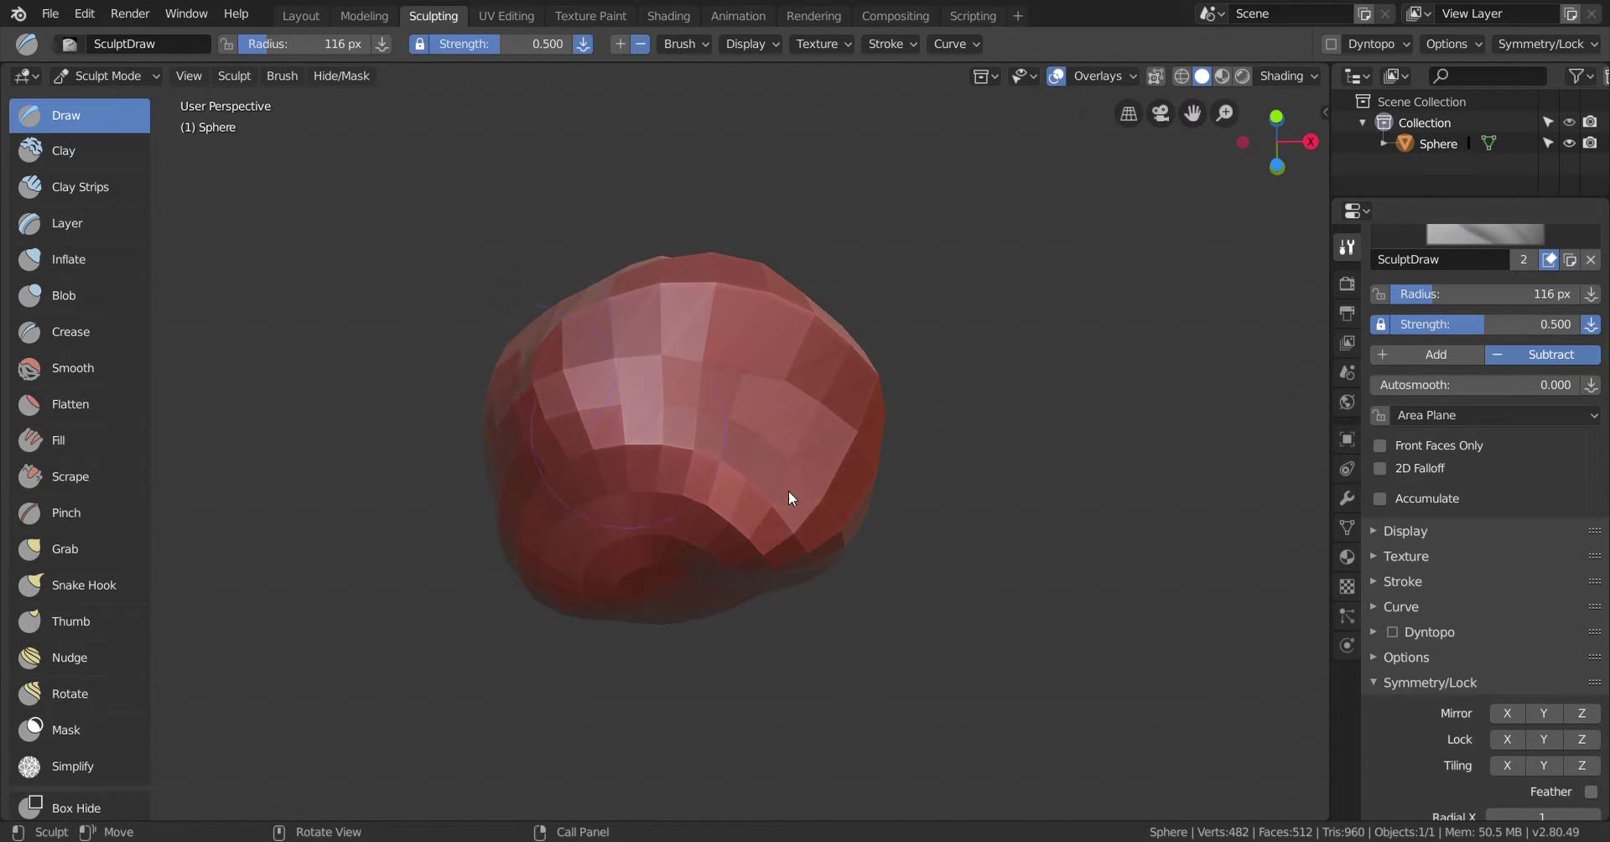
{"action": "mouse_move", "coordinate": [788, 490]}
{"action": "middle_mouse_down"}
{"action": "mouse_move", "coordinate": [804, 538]}
{"action": "mouse_move", "coordinate": [661, 647]}
{"action": "middle_mouse_up"}
{"action": "mouse_move", "coordinate": [661, 647]}
{"action": "left_mouse_down"}
{"action": "mouse_move", "coordinate": [833, 502]}
{"action": "mouse_move", "coordinate": [621, 541]}
{"action": "mouse_move", "coordinate": [466, 479]}
{"action": "mouse_move", "coordinate": [707, 552]}
{"action": "mouse_move", "coordinate": [763, 537]}
{"action": "left_mouse_up"}
{"action": "mouse_move", "coordinate": [957, 600]}
{"action": "middle_mouse_down"}
{"action": "mouse_move", "coordinate": [897, 527]}
{"action": "mouse_move", "coordinate": [797, 549]}
{"action": "mouse_move", "coordinate": [972, 528]}
{"action": "middle_mouse_up"}
{"action": "left_click_drag", "start_coordinate": [835, 526], "coordinate": [639, 524]}
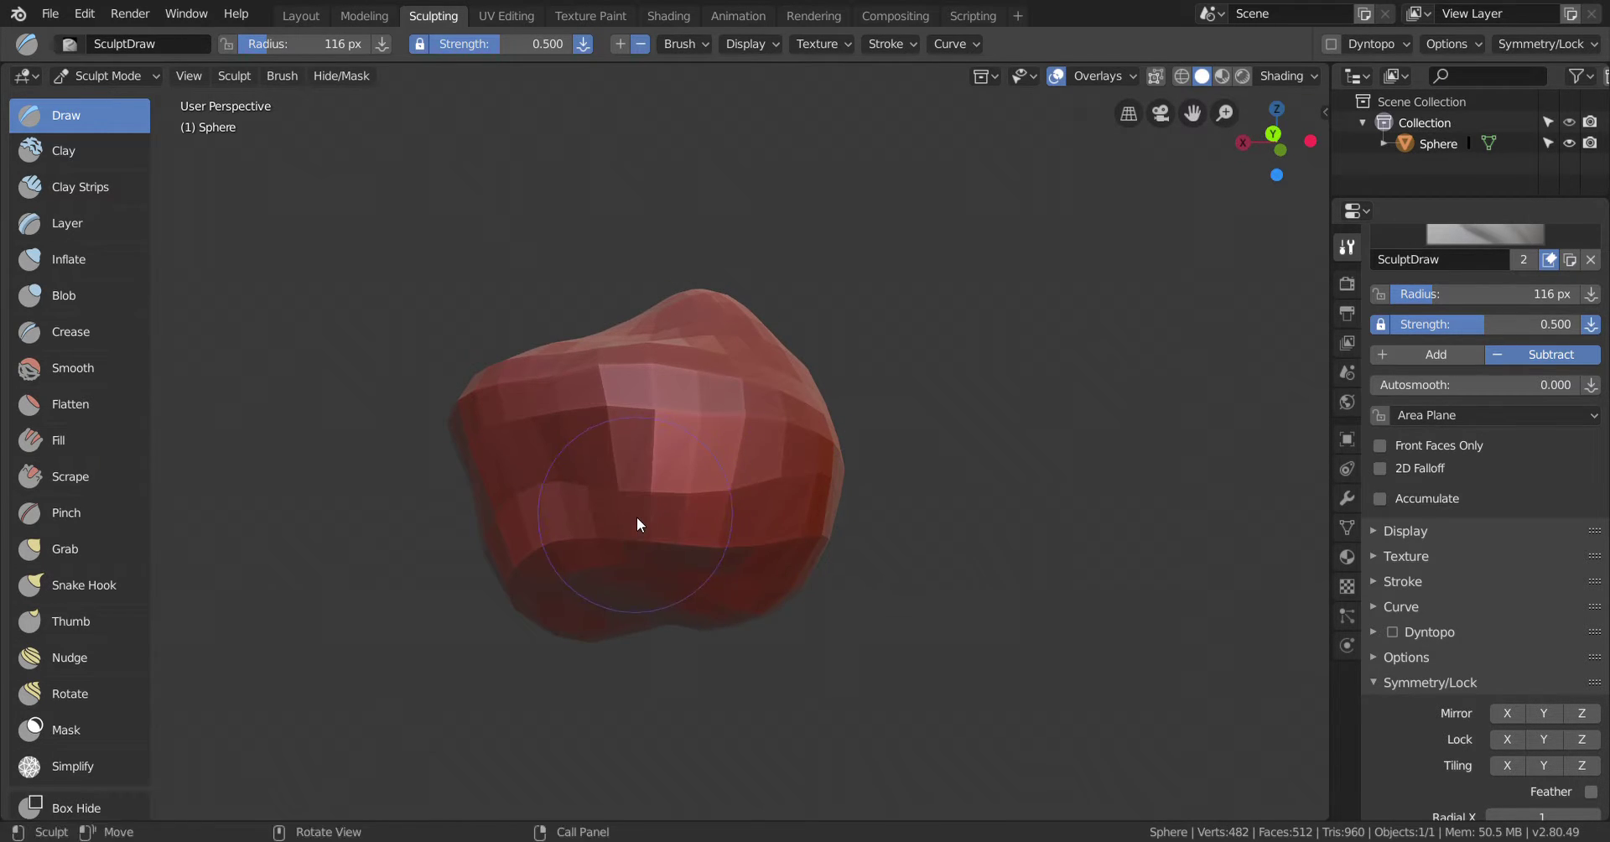
Build up bulges on the rock with Add strokes of the Draw brush, and return the brush to Subtract
{"action": "left_click", "coordinate": [625, 44]}
{"action": "mouse_move", "coordinate": [743, 530]}
{"action": "left_mouse_down"}
{"action": "mouse_move", "coordinate": [610, 567]}
{"action": "mouse_move", "coordinate": [728, 551]}
{"action": "mouse_move", "coordinate": [757, 602]}
{"action": "mouse_move", "coordinate": [676, 590]}
{"action": "mouse_move", "coordinate": [589, 547]}
{"action": "mouse_move", "coordinate": [762, 476]}
{"action": "mouse_move", "coordinate": [635, 469]}
{"action": "mouse_move", "coordinate": [710, 466]}
{"action": "left_mouse_up"}
{"action": "mouse_move", "coordinate": [711, 466]}
{"action": "middle_mouse_down"}
{"action": "mouse_move", "coordinate": [955, 491]}
{"action": "mouse_move", "coordinate": [762, 538]}
{"action": "middle_mouse_up"}
{"action": "mouse_move", "coordinate": [762, 537]}
{"action": "left_mouse_down"}
{"action": "mouse_move", "coordinate": [823, 480]}
{"action": "mouse_move", "coordinate": [704, 423]}
{"action": "mouse_move", "coordinate": [827, 449]}
{"action": "left_mouse_up"}
{"action": "mouse_move", "coordinate": [1052, 387]}
{"action": "middle_mouse_down"}
{"action": "mouse_move", "coordinate": [978, 377]}
{"action": "mouse_move", "coordinate": [898, 302]}
{"action": "mouse_move", "coordinate": [706, 367]}
{"action": "mouse_move", "coordinate": [767, 465]}
{"action": "mouse_move", "coordinate": [935, 500]}
{"action": "middle_mouse_up"}
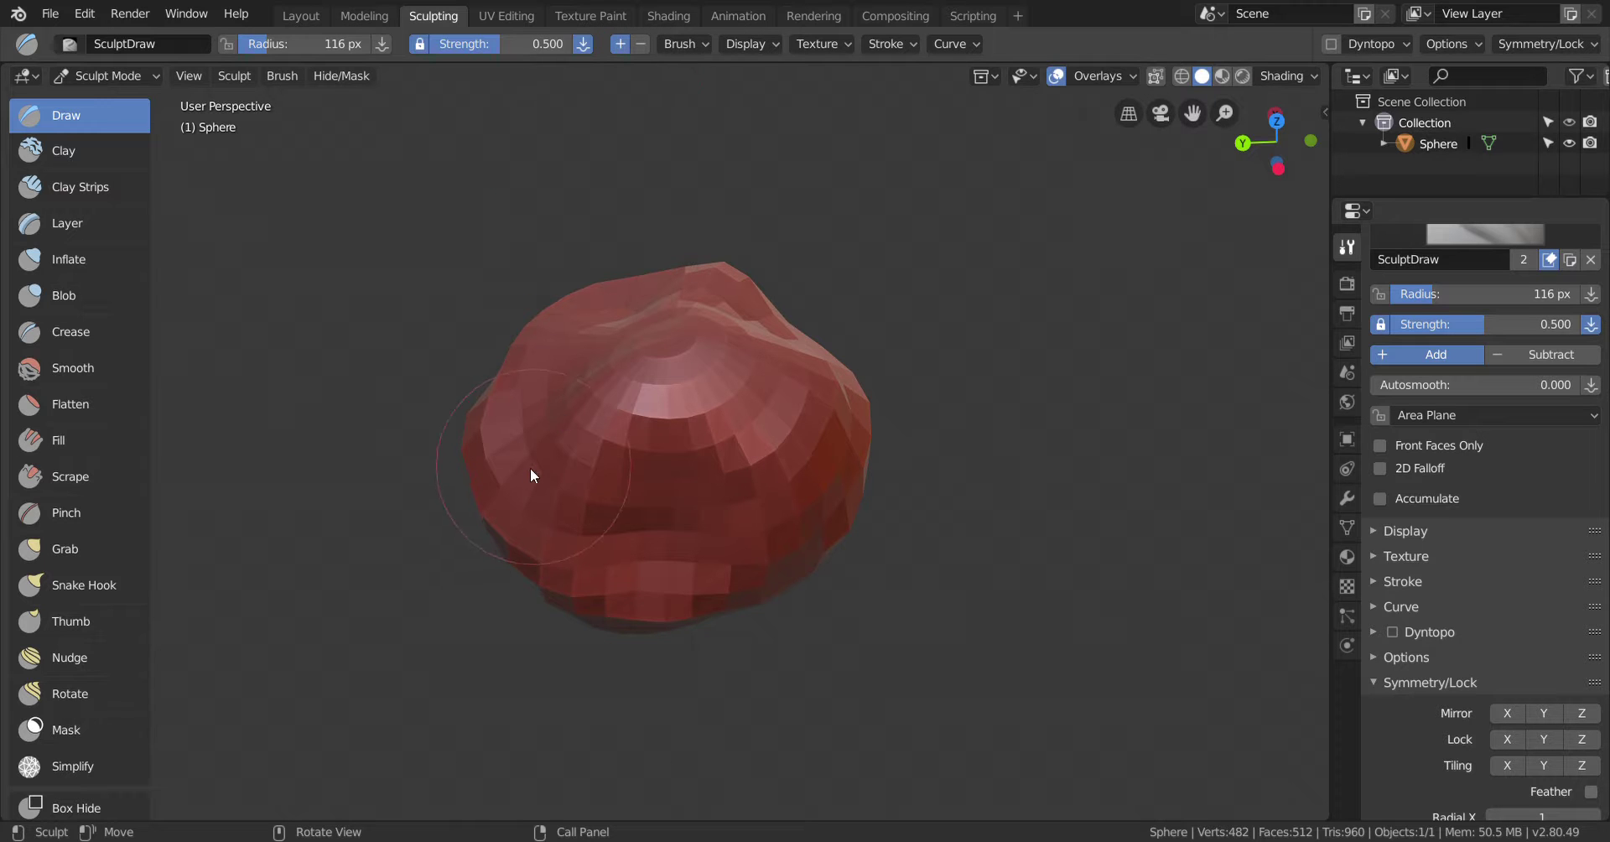
{"action": "mouse_move", "coordinate": [435, 528]}
{"action": "middle_mouse_down"}
{"action": "mouse_move", "coordinate": [510, 374]}
{"action": "mouse_move", "coordinate": [527, 472]}
{"action": "mouse_move", "coordinate": [561, 501]}
{"action": "mouse_move", "coordinate": [643, 514]}
{"action": "middle_mouse_up"}
{"action": "left_click", "coordinate": [640, 43]}
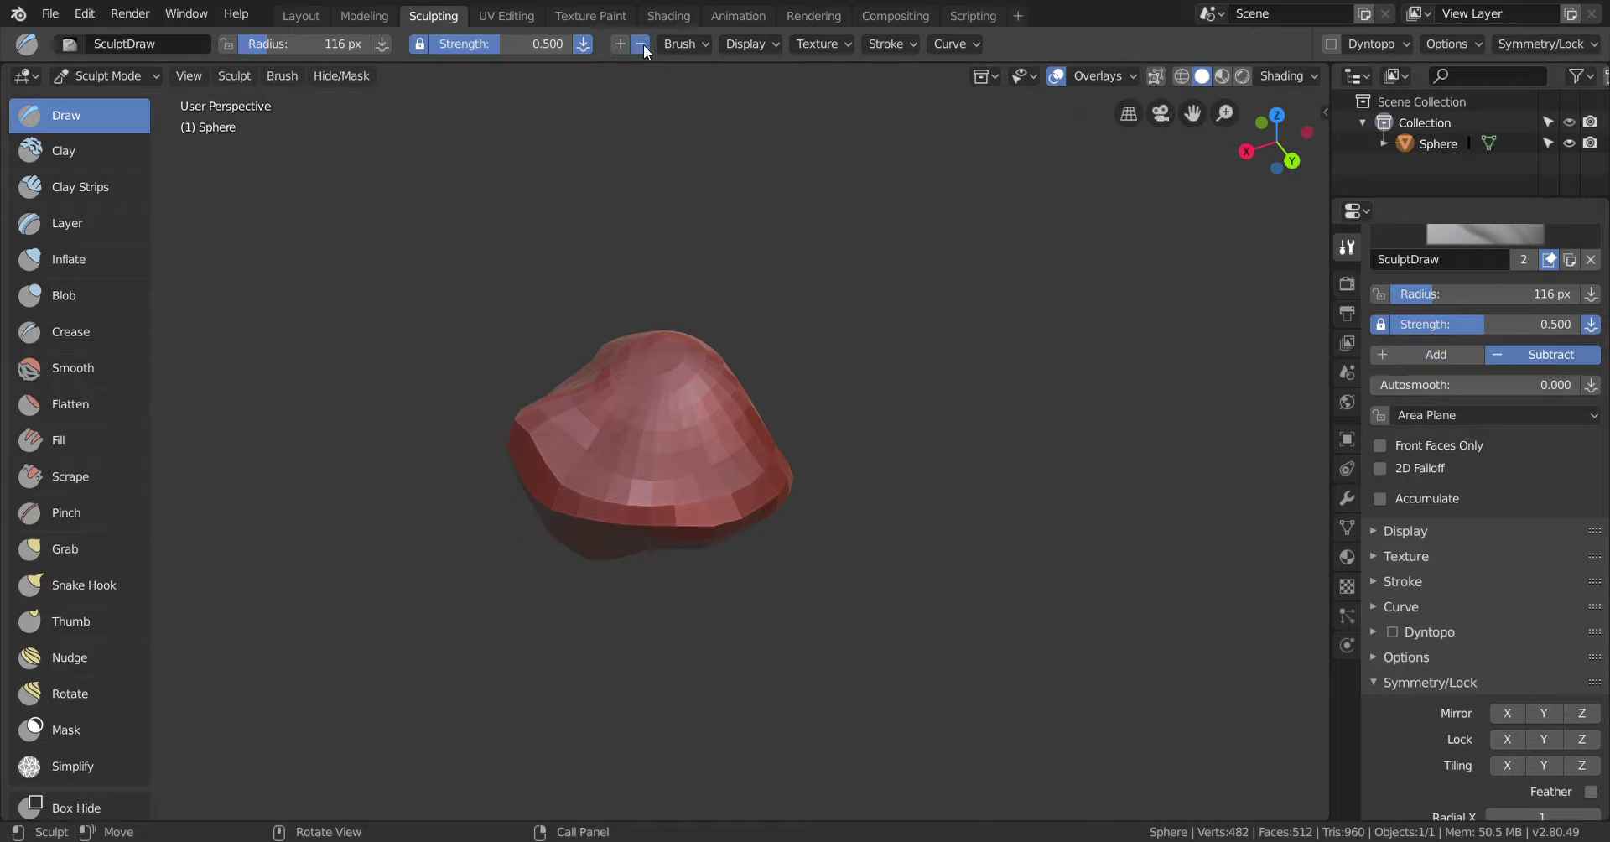
{"action": "mouse_move", "coordinate": [734, 449]}
{"action": "middle_mouse_down"}
{"action": "mouse_move", "coordinate": [755, 456]}
{"action": "mouse_move", "coordinate": [885, 398]}
{"action": "mouse_move", "coordinate": [812, 380]}
{"action": "mouse_move", "coordinate": [780, 400]}
{"action": "middle_mouse_up"}
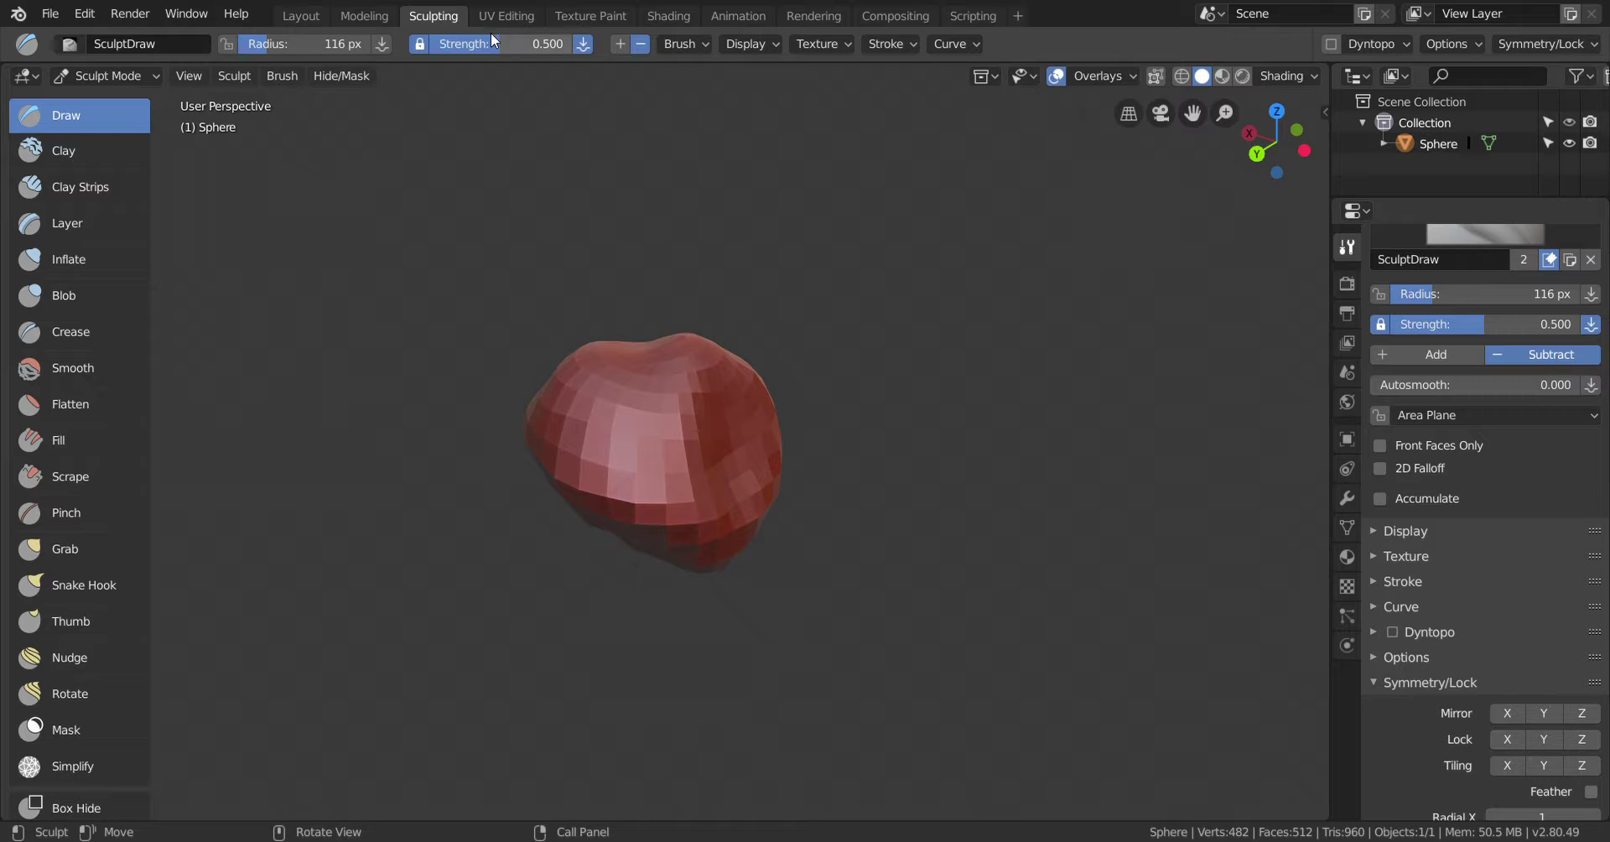
Switch to the UV Editing workspace, widen the 3D viewport and bring the rock's top pole into close view
{"action": "left_click", "coordinate": [507, 15]}
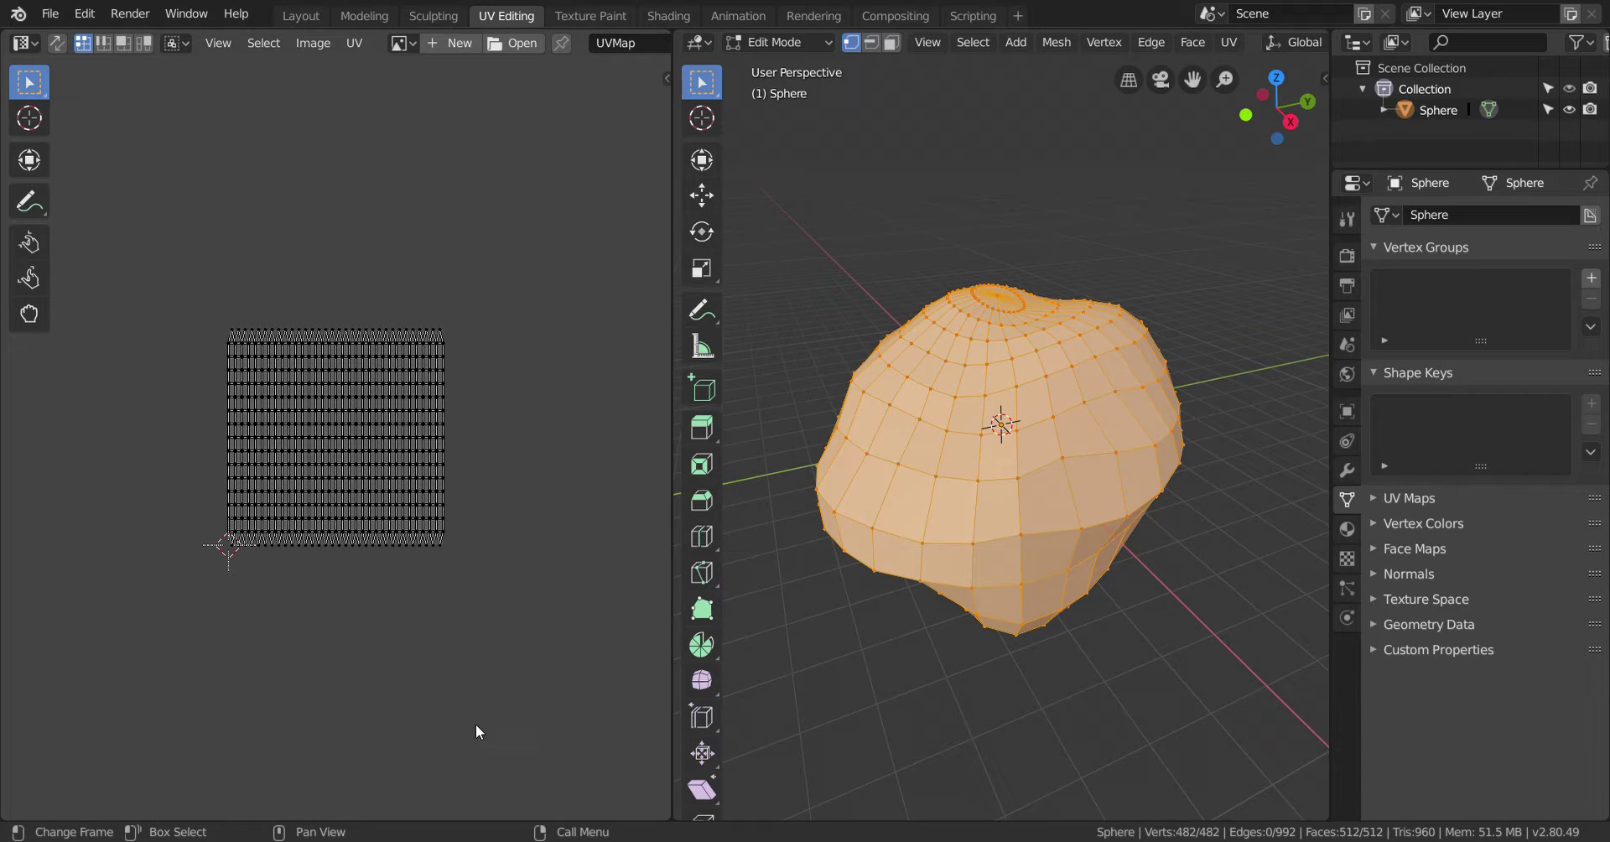
{"action": "middle_click_drag", "start_coordinate": [1105, 591], "coordinate": [830, 581]}
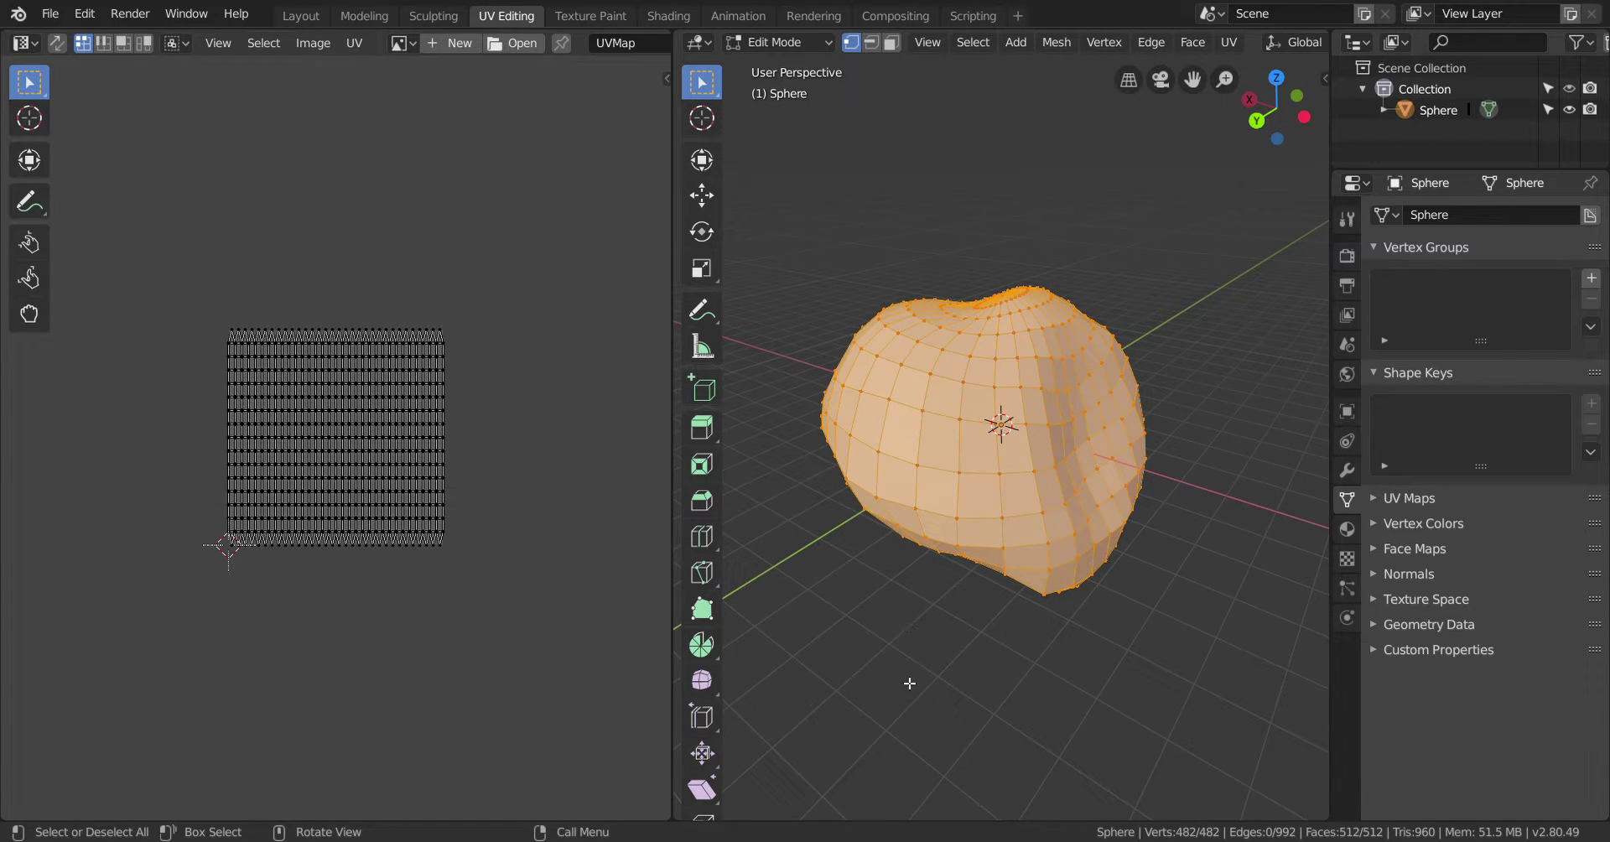
{"action": "middle_click_drag", "start_coordinate": [914, 681], "coordinate": [1249, 618]}
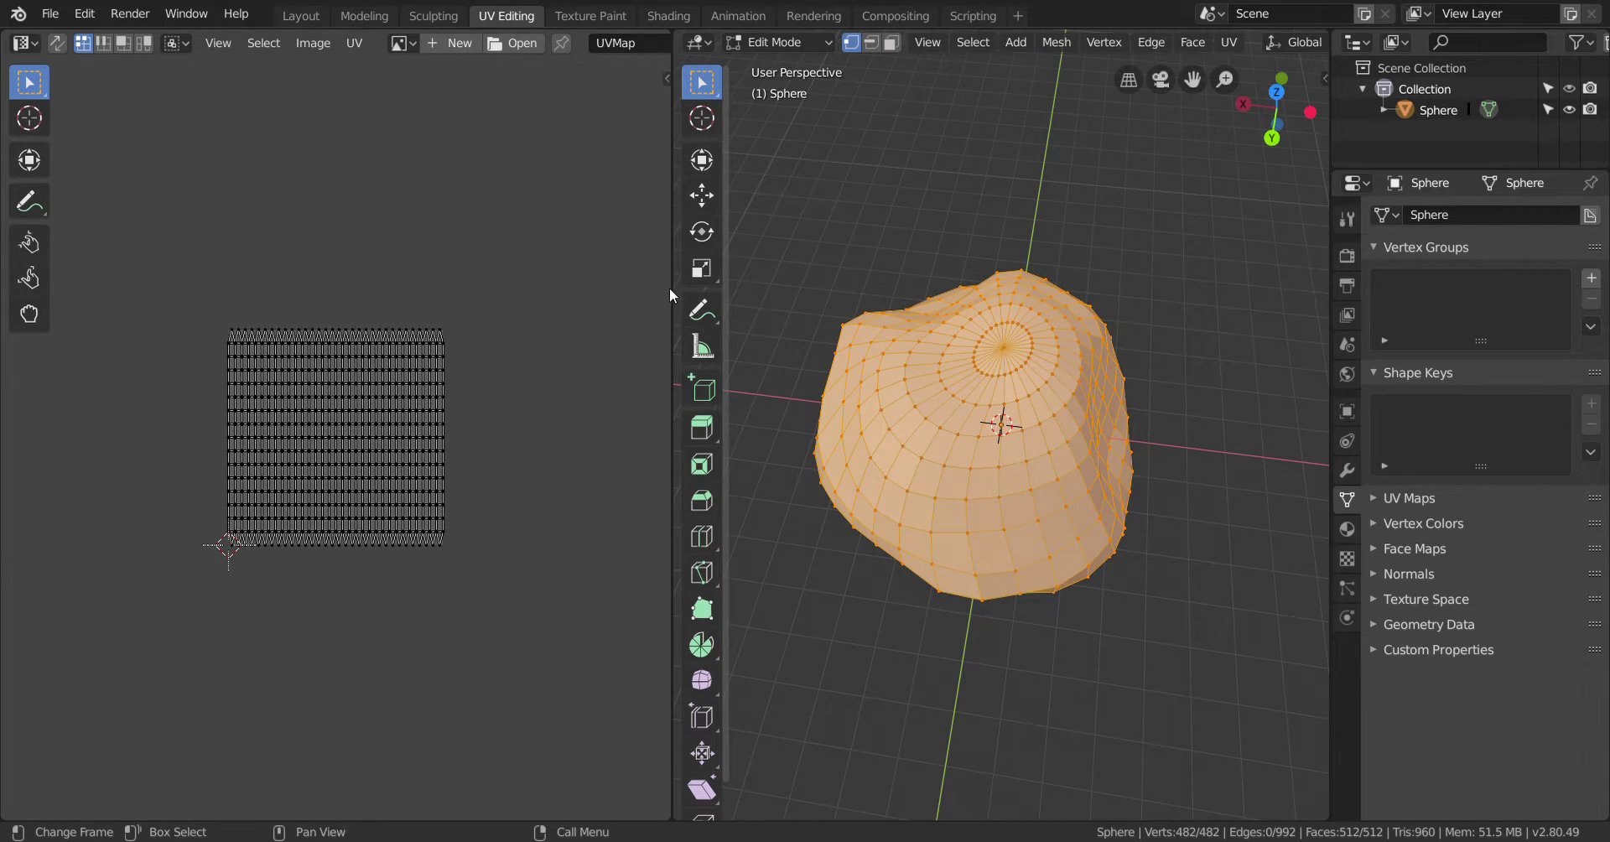
{"action": "left_click_drag", "start_coordinate": [675, 301], "coordinate": [476, 402]}
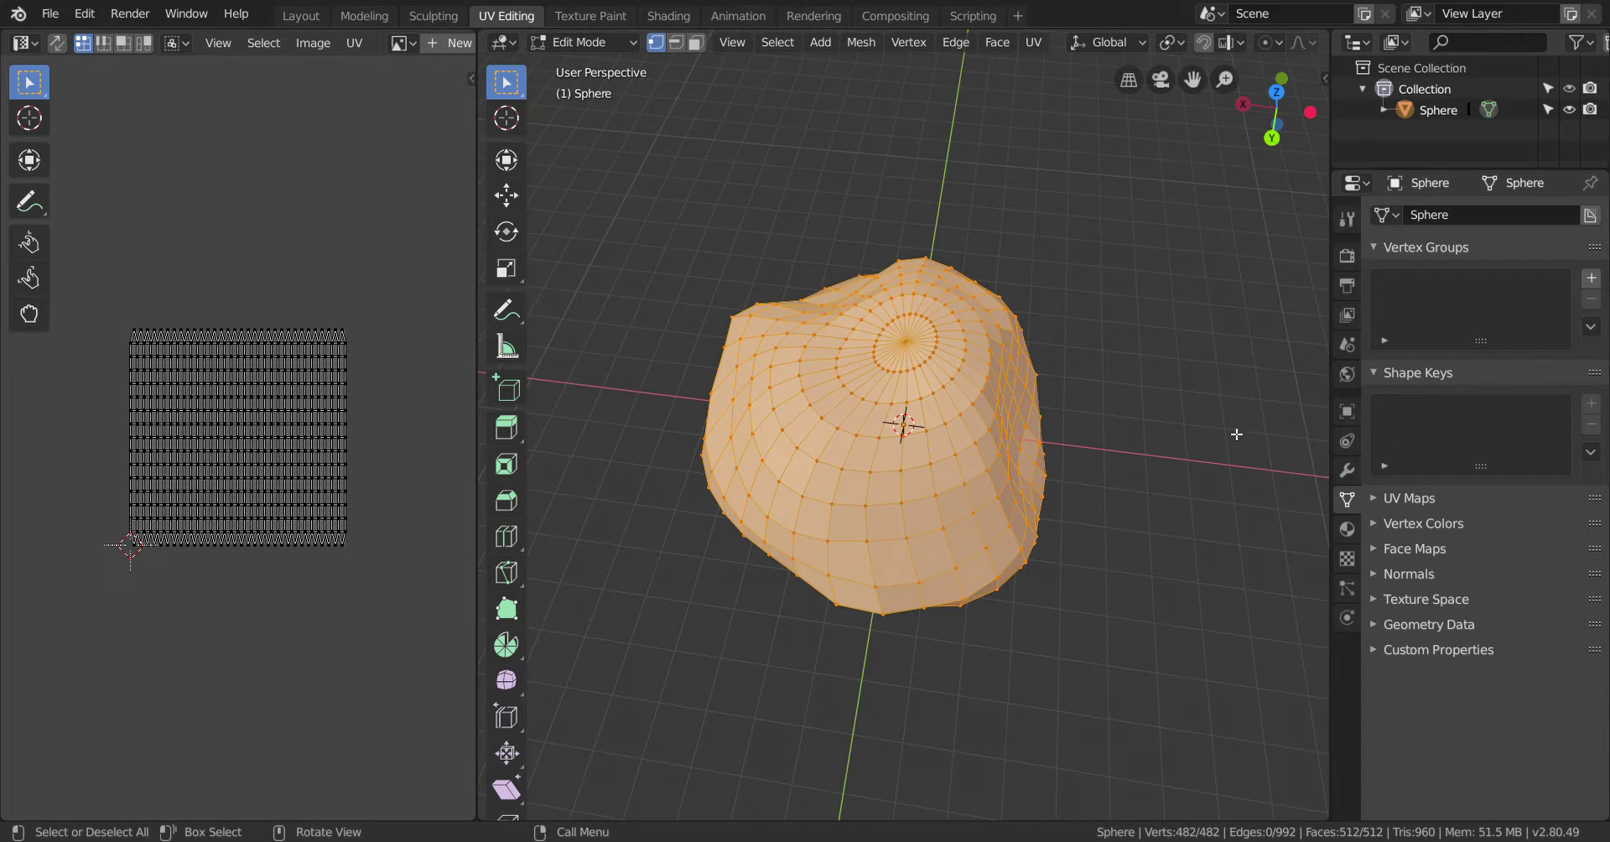
{"action": "scroll", "coordinate": [1236, 352], "scroll_direction": "up", "scroll_amount": 3}
{"action": "middle_click_drag", "start_coordinate": [1261, 335], "coordinate": [1255, 428]}
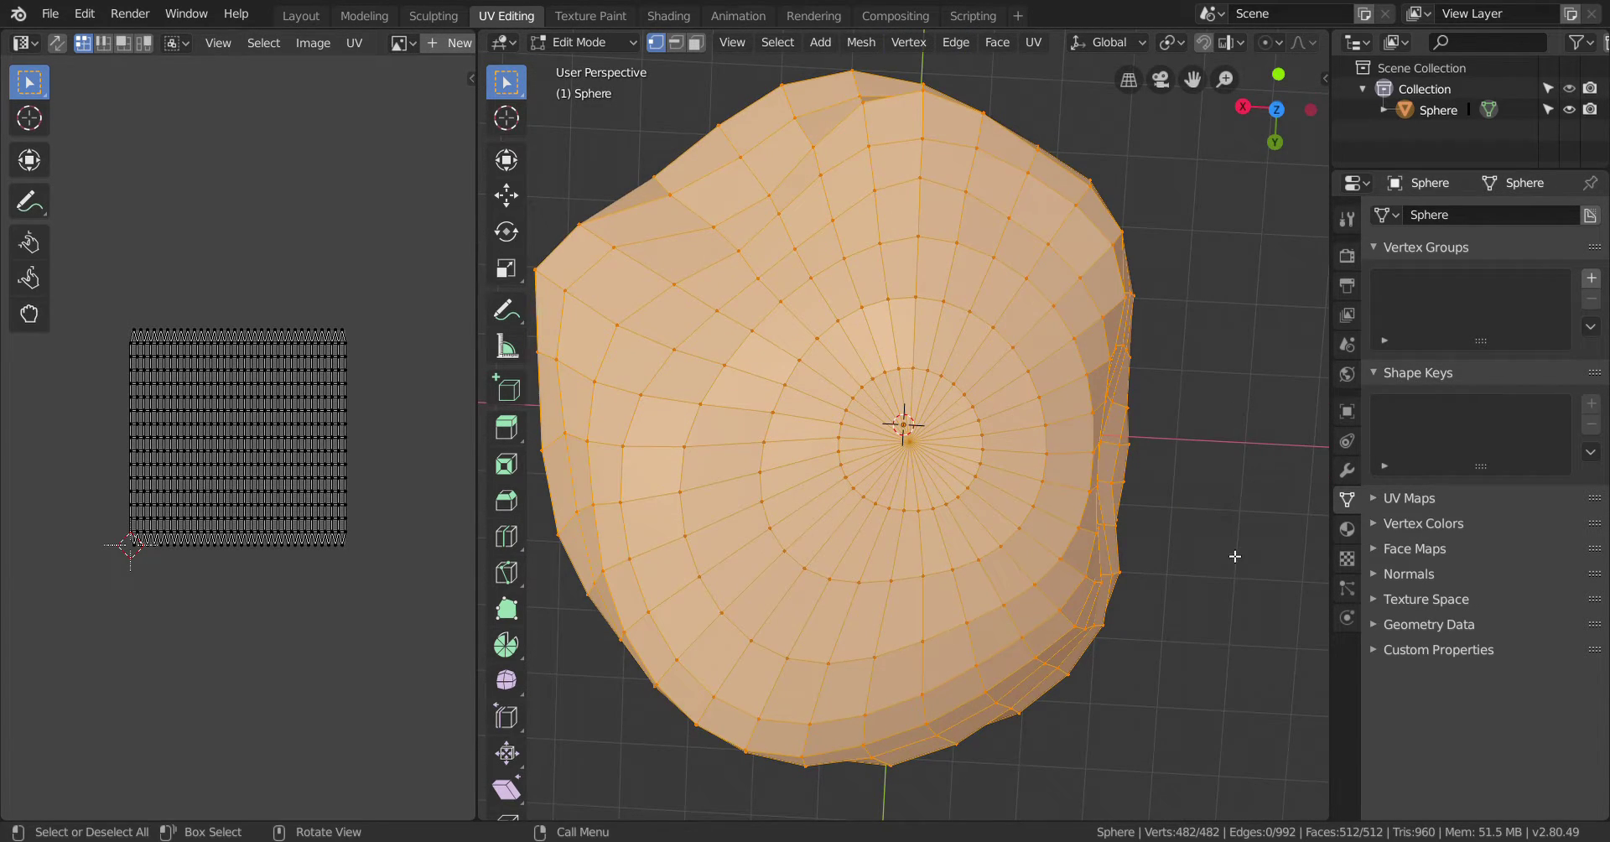
{"action": "middle_click_drag", "start_coordinate": [1234, 556], "coordinate": [1115, 562]}
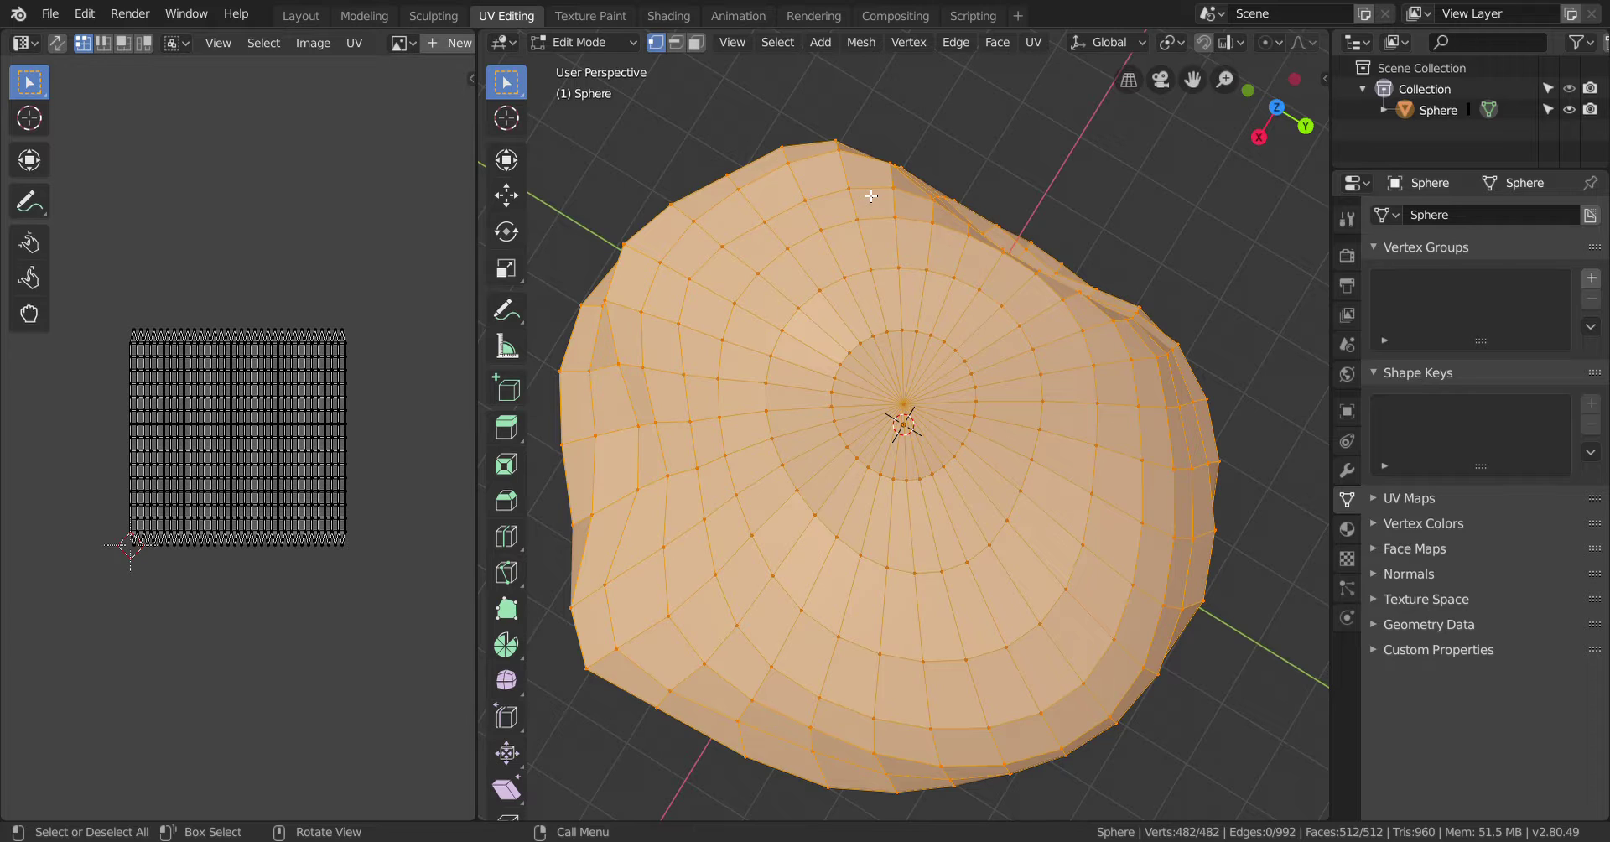
Try to mark seams after toggling two opposite pole-to-pole loops in the fully selected mesh, and undo the seam marking
{"action": "left_click", "coordinate": [1017, 409], "text": "alt+shift"}
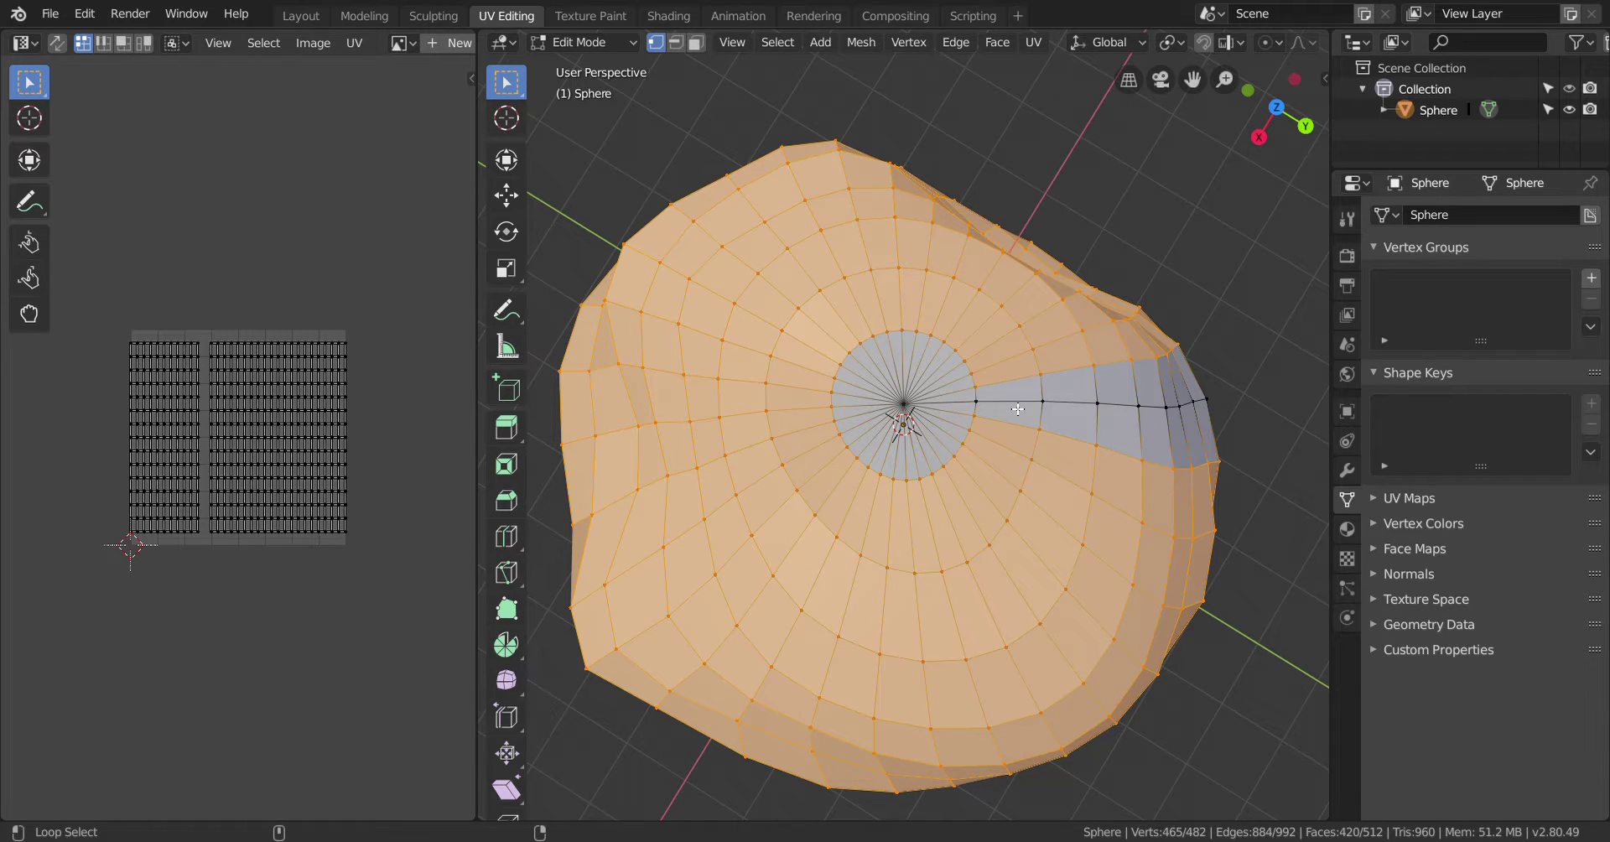
{"action": "left_click", "coordinate": [822, 414], "text": "alt+shift"}
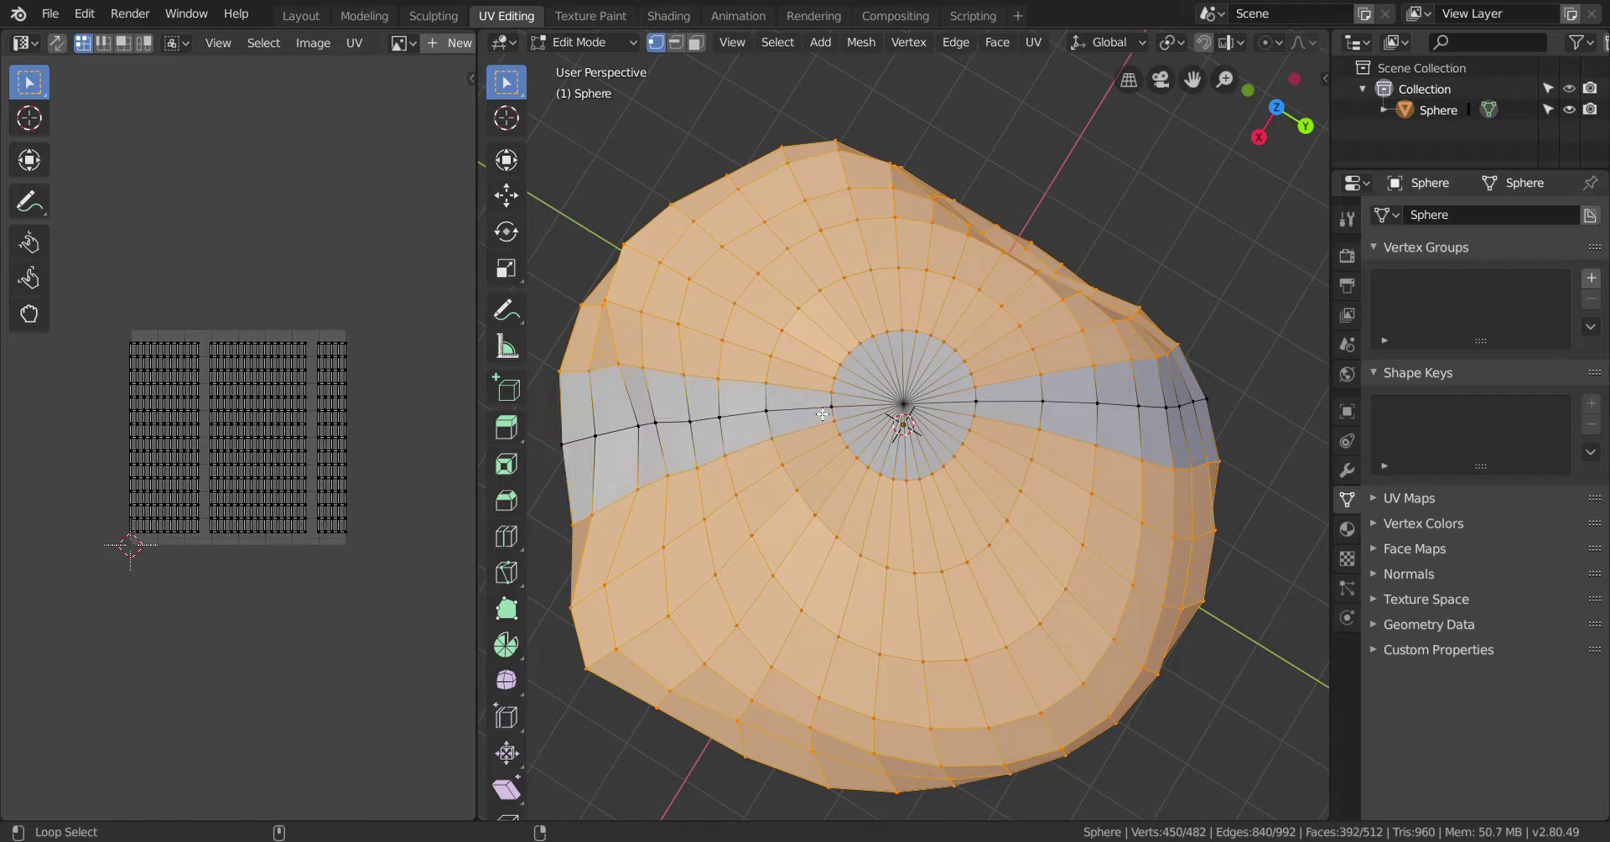
{"action": "middle_click_drag", "start_coordinate": [938, 495], "coordinate": [891, 660]}
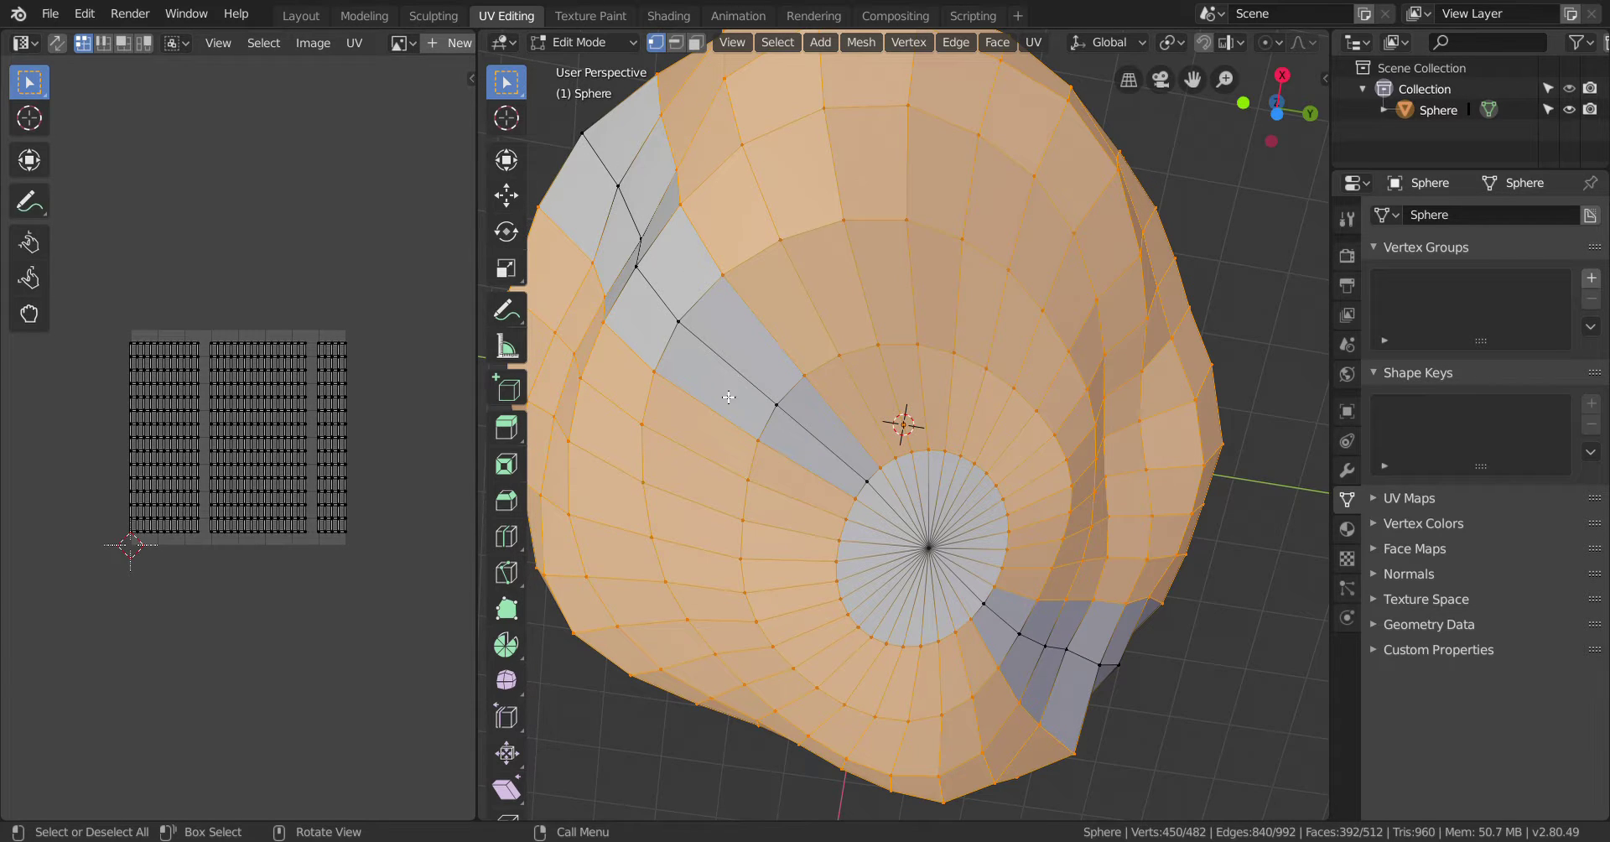
{"action": "scroll", "coordinate": [1149, 386], "scroll_direction": "down", "scroll_amount": 2}
{"action": "middle_click_drag", "start_coordinate": [1139, 425], "coordinate": [1090, 704]}
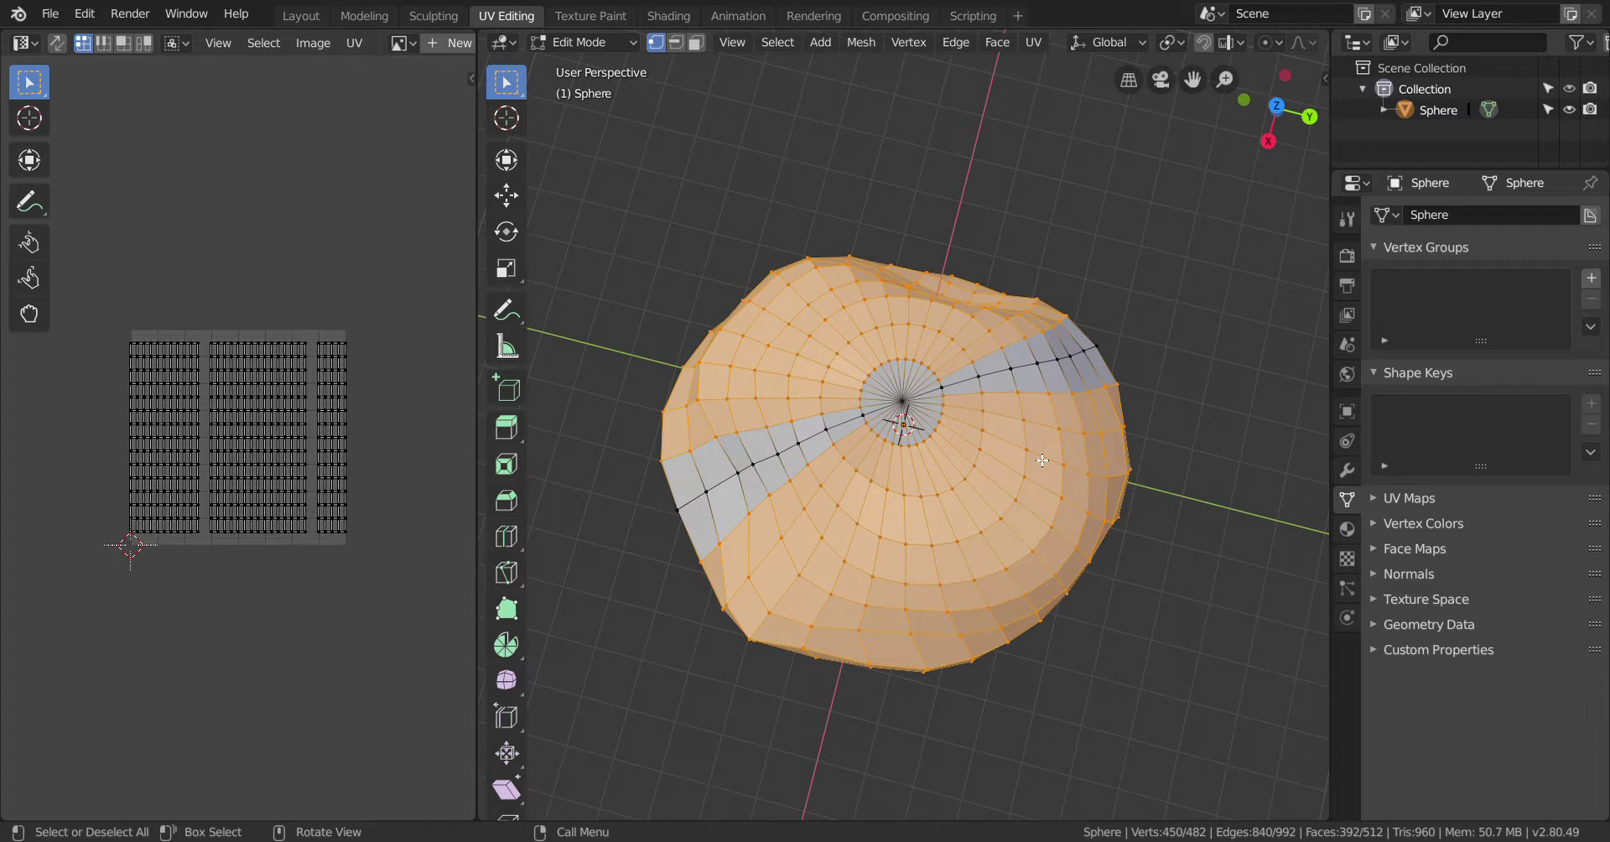
{"action": "key", "text": "ctrl+e"}
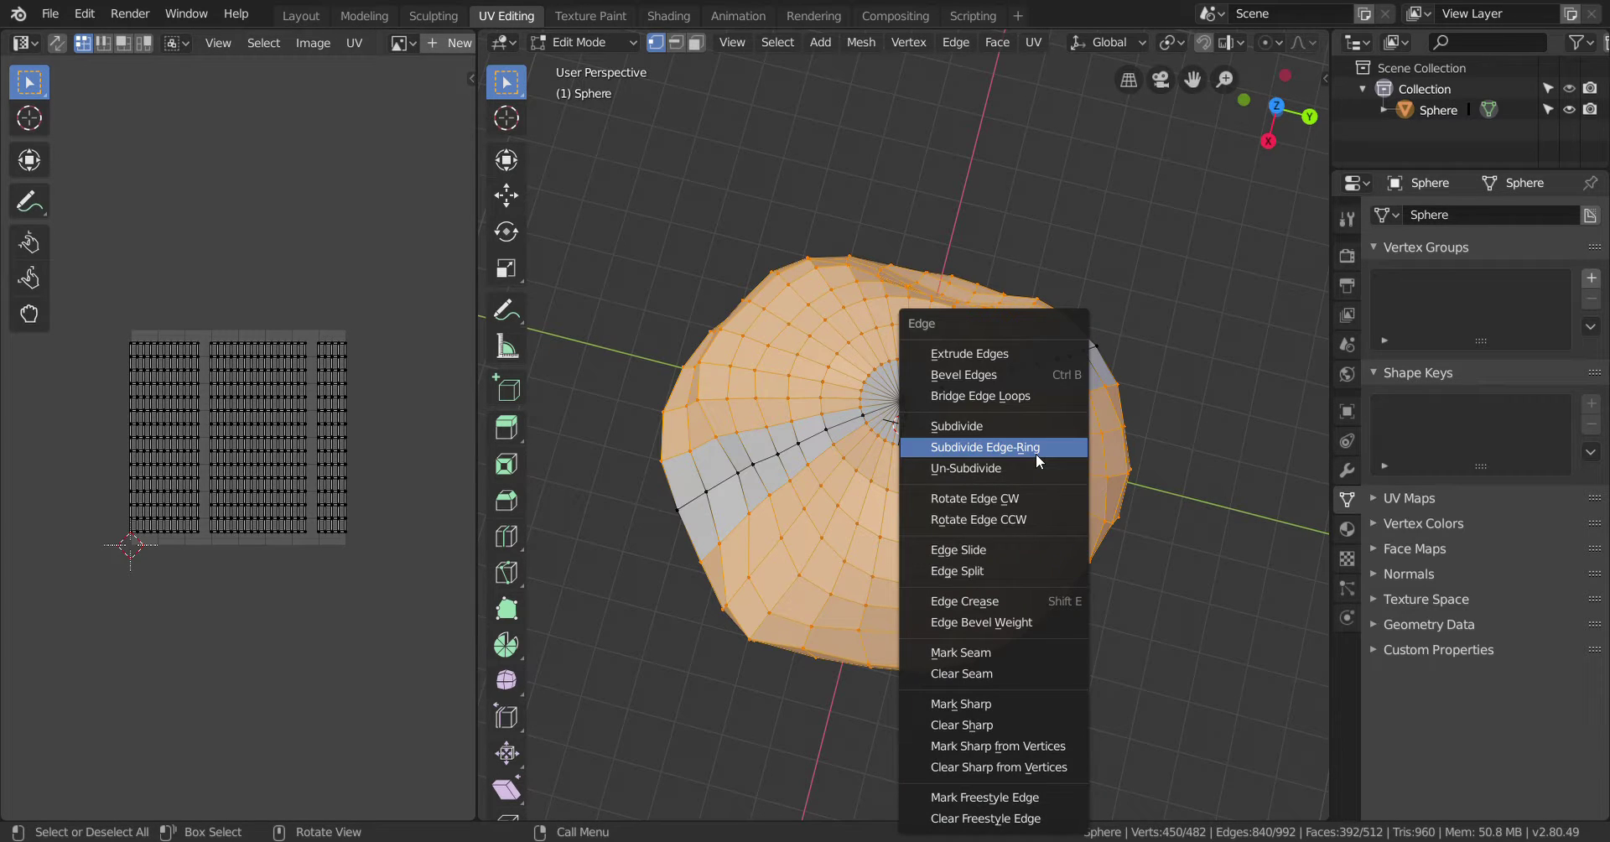
{"action": "left_click", "coordinate": [1068, 654]}
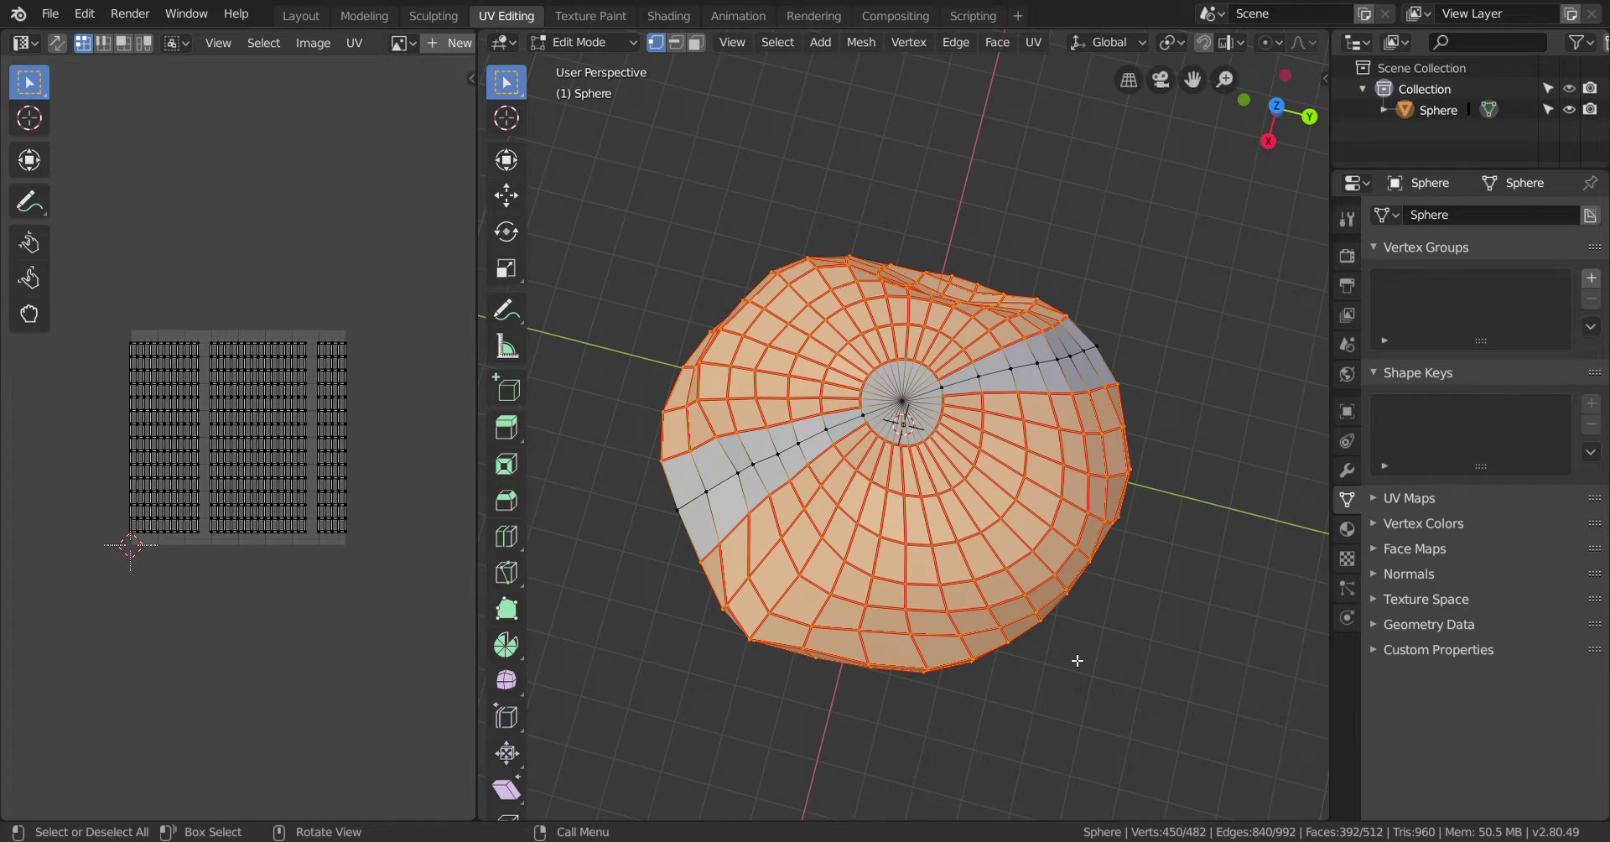
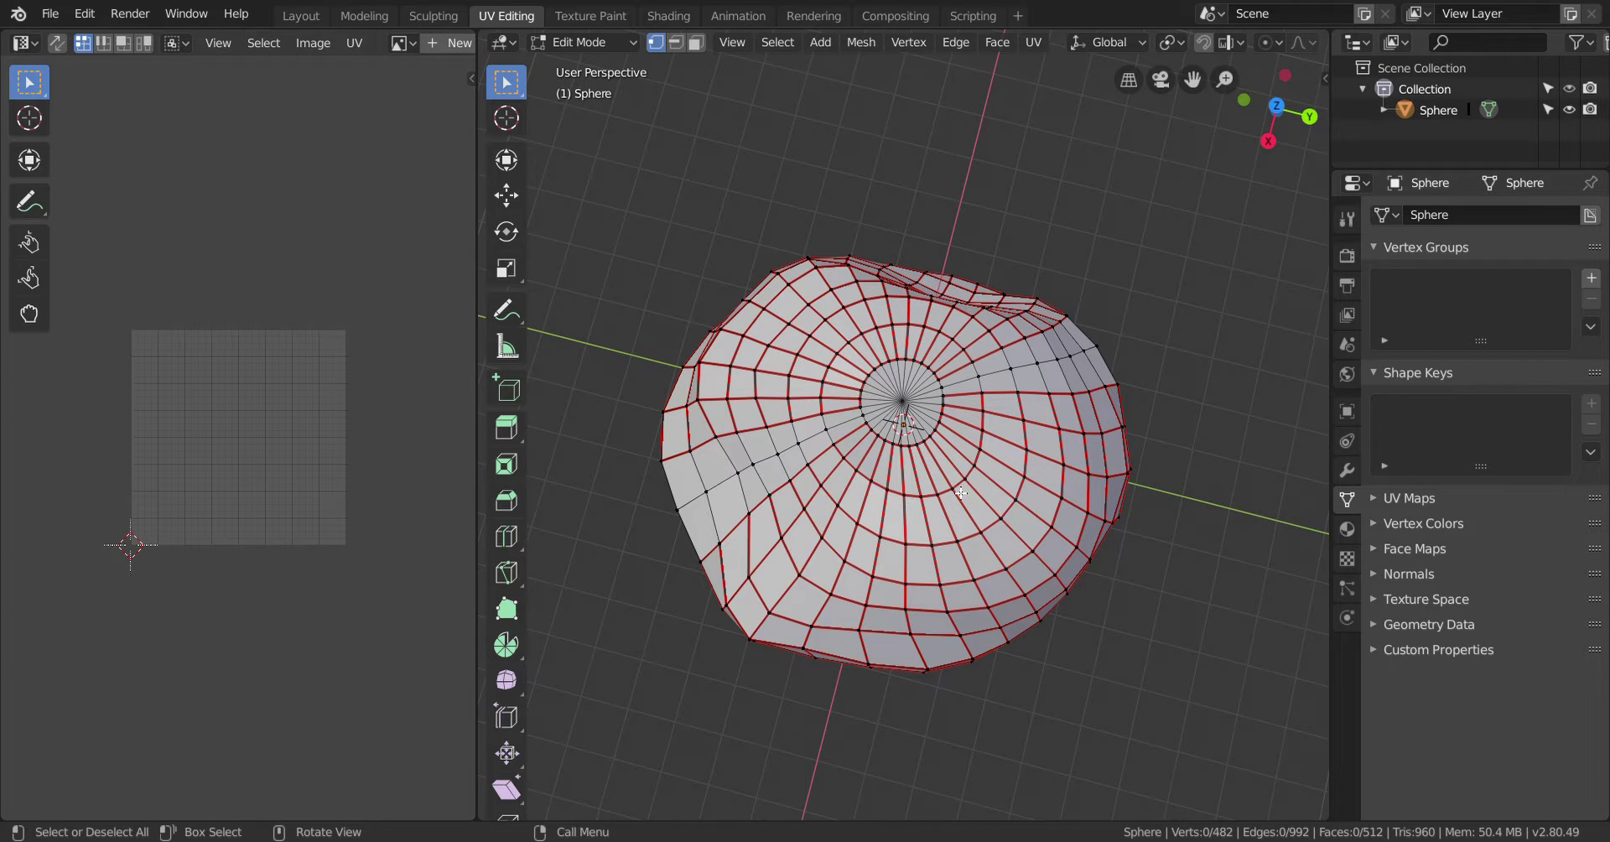
{"action": "key", "text": "ctrl+l"}
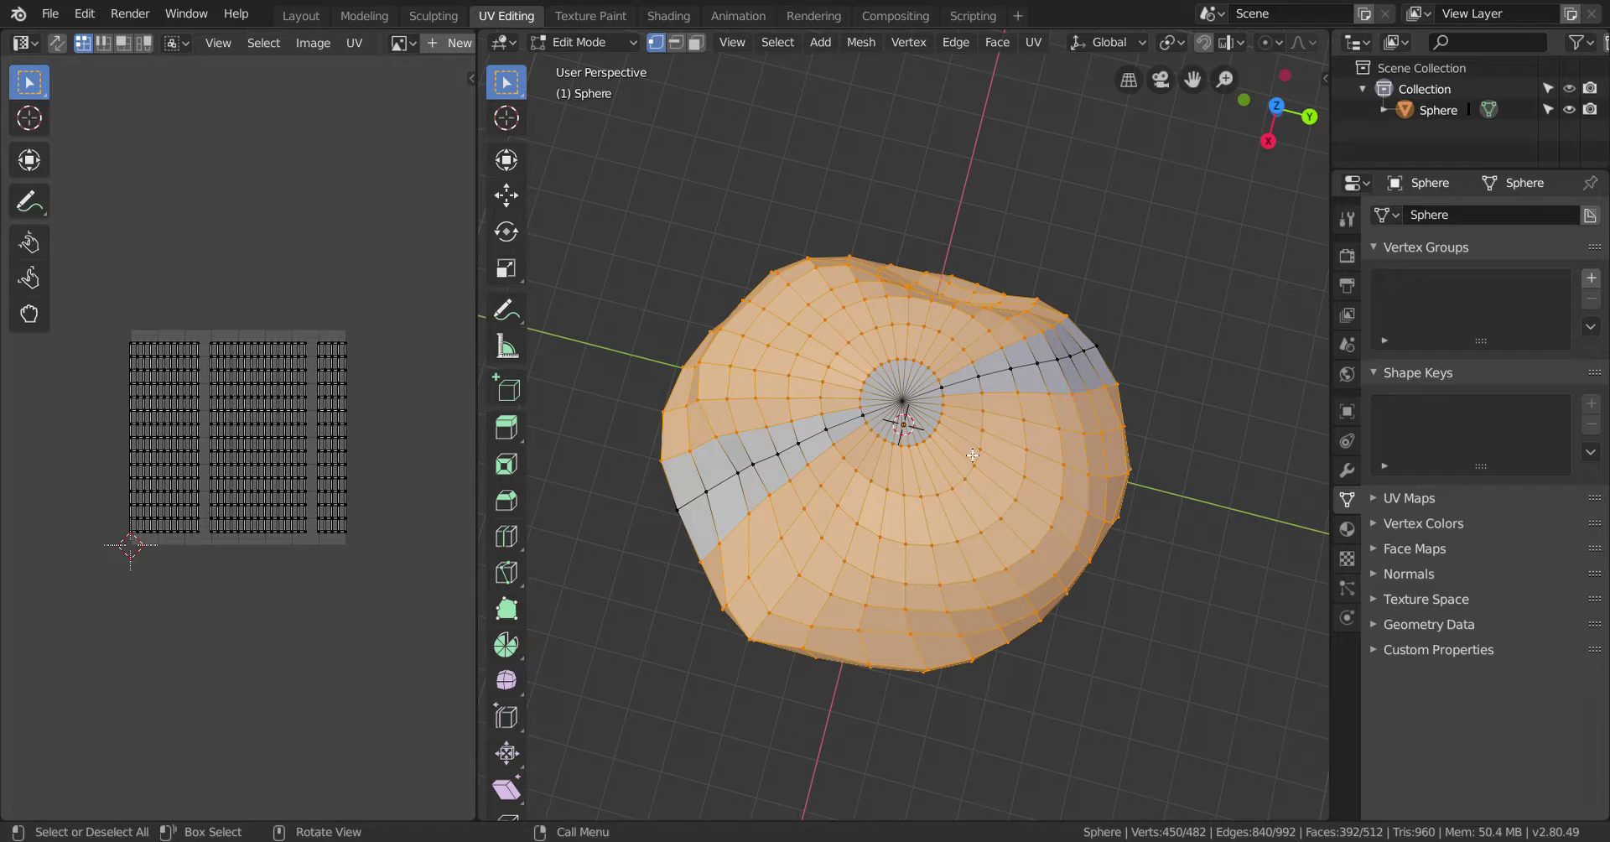
Try to select opposite face loops running out from the rock's top pole in face select mode, and clear the selection
{"action": "left_click", "coordinate": [694, 46]}
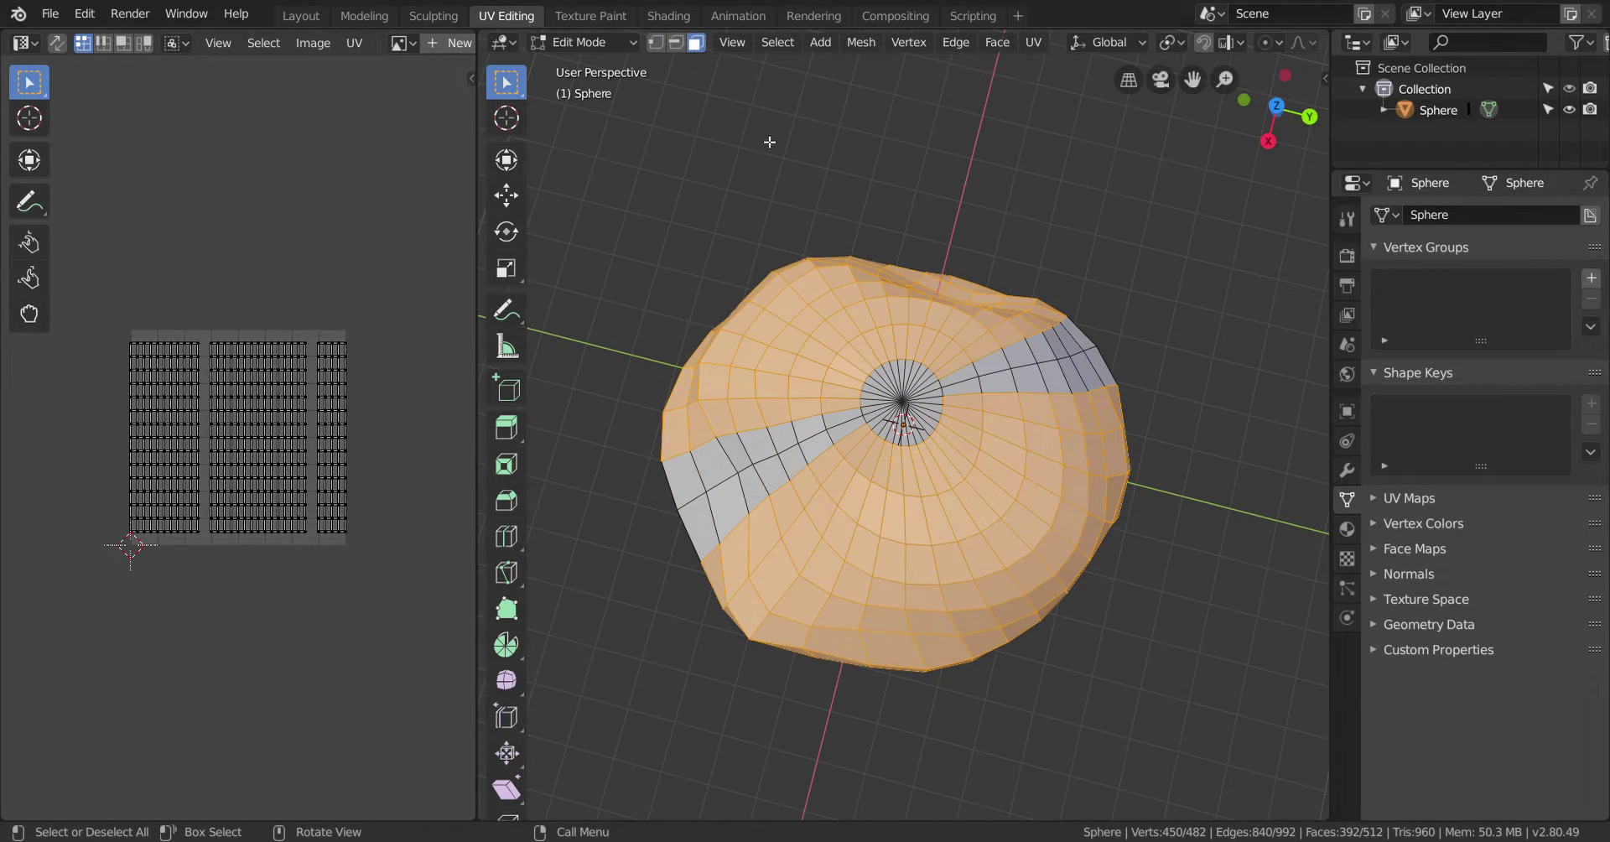
{"action": "left_click", "coordinate": [817, 675]}
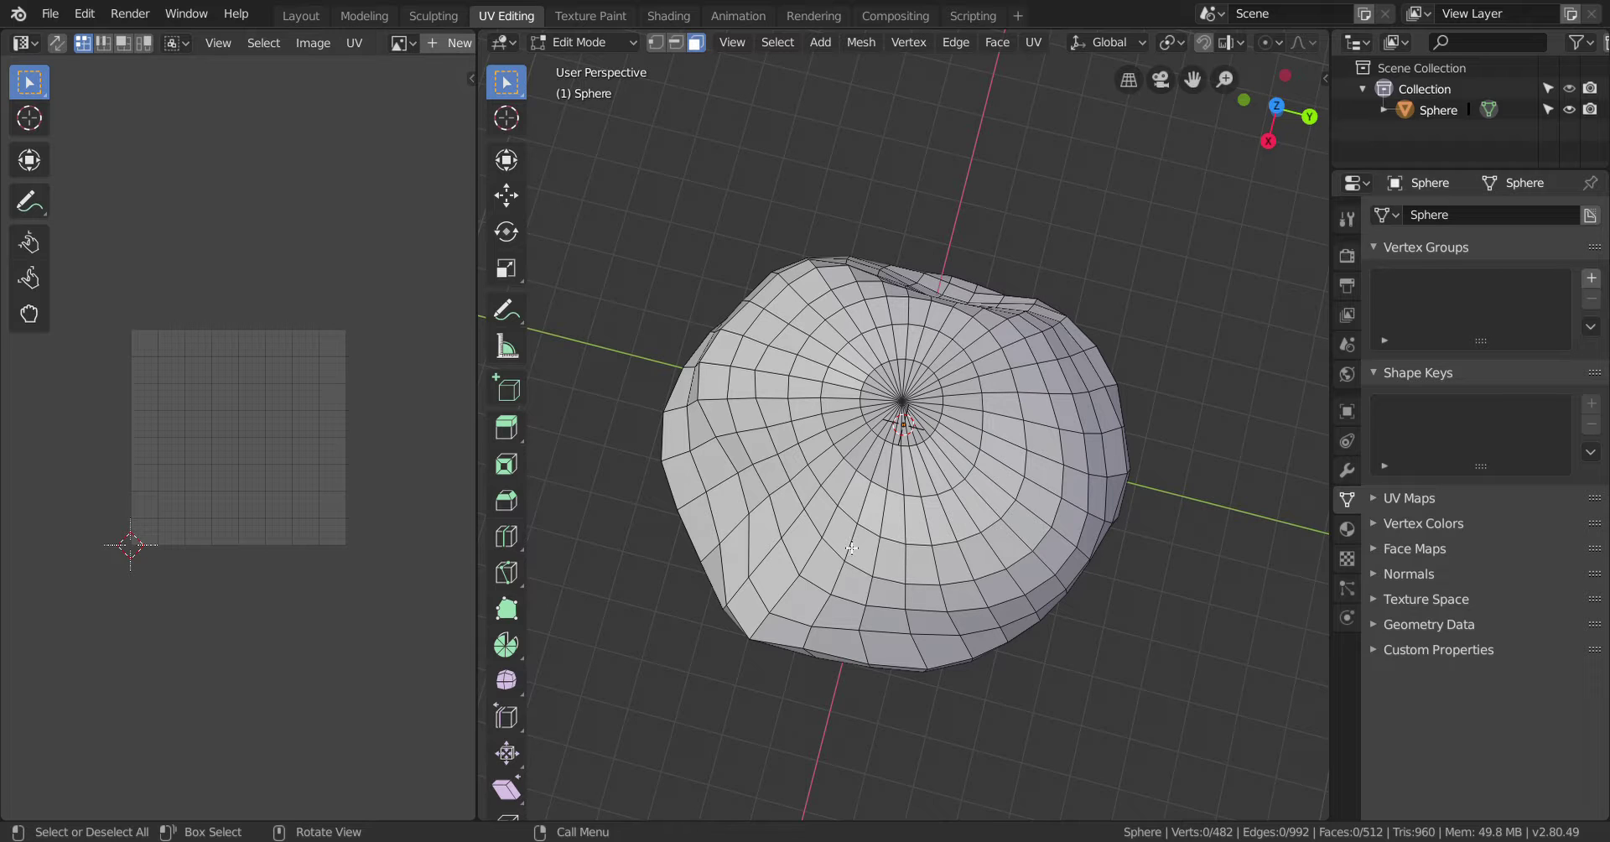
{"action": "left_click", "coordinate": [844, 447], "text": "alt"}
{"action": "left_click", "coordinate": [845, 451]}
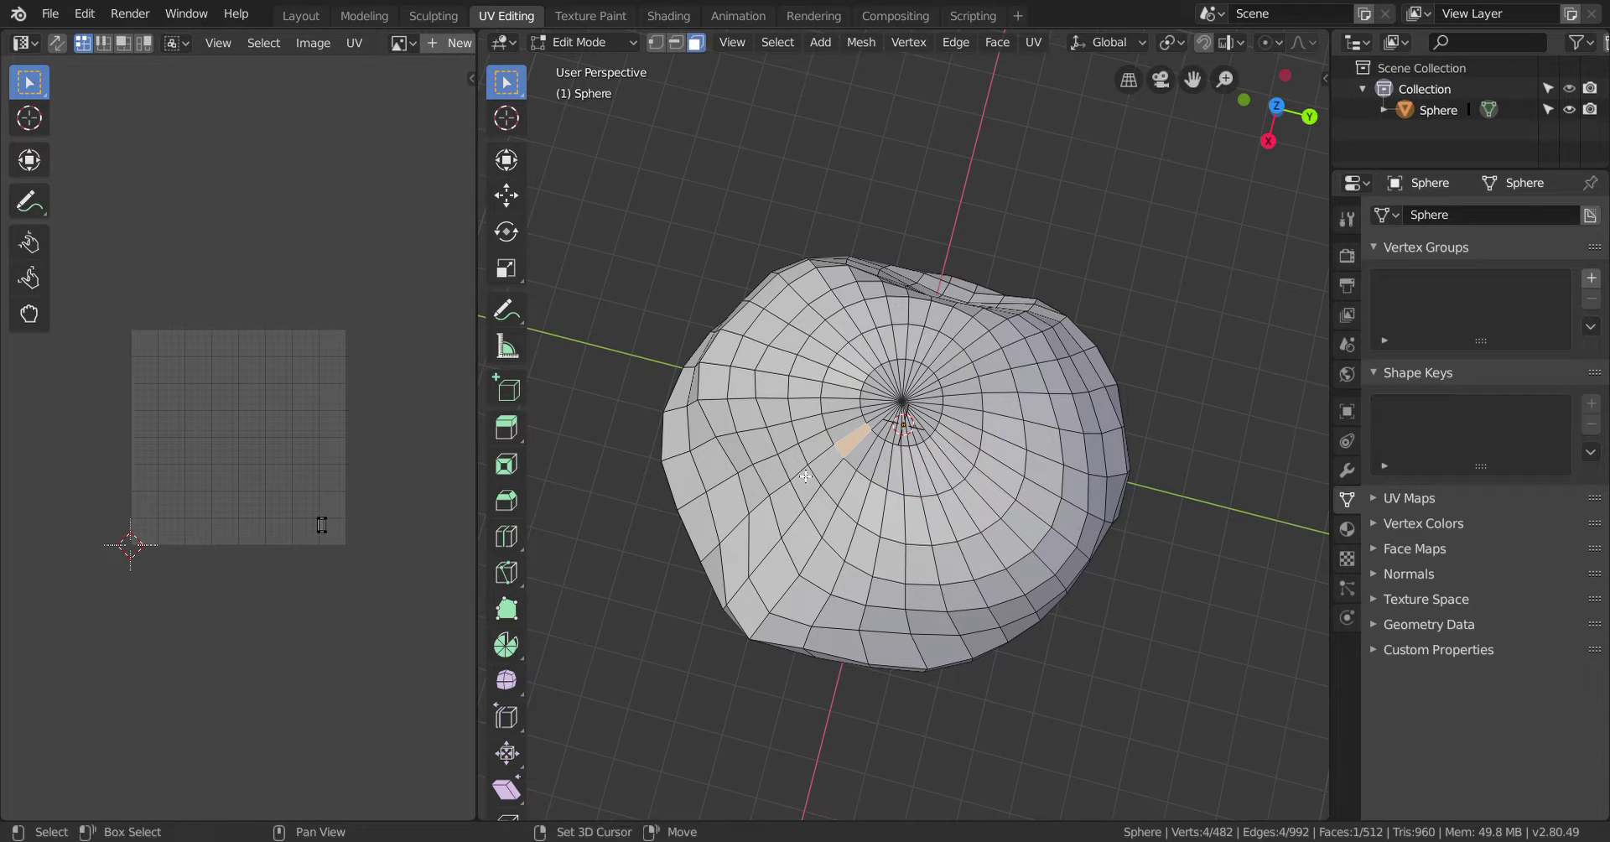
{"action": "left_click", "coordinate": [845, 457], "text": "alt"}
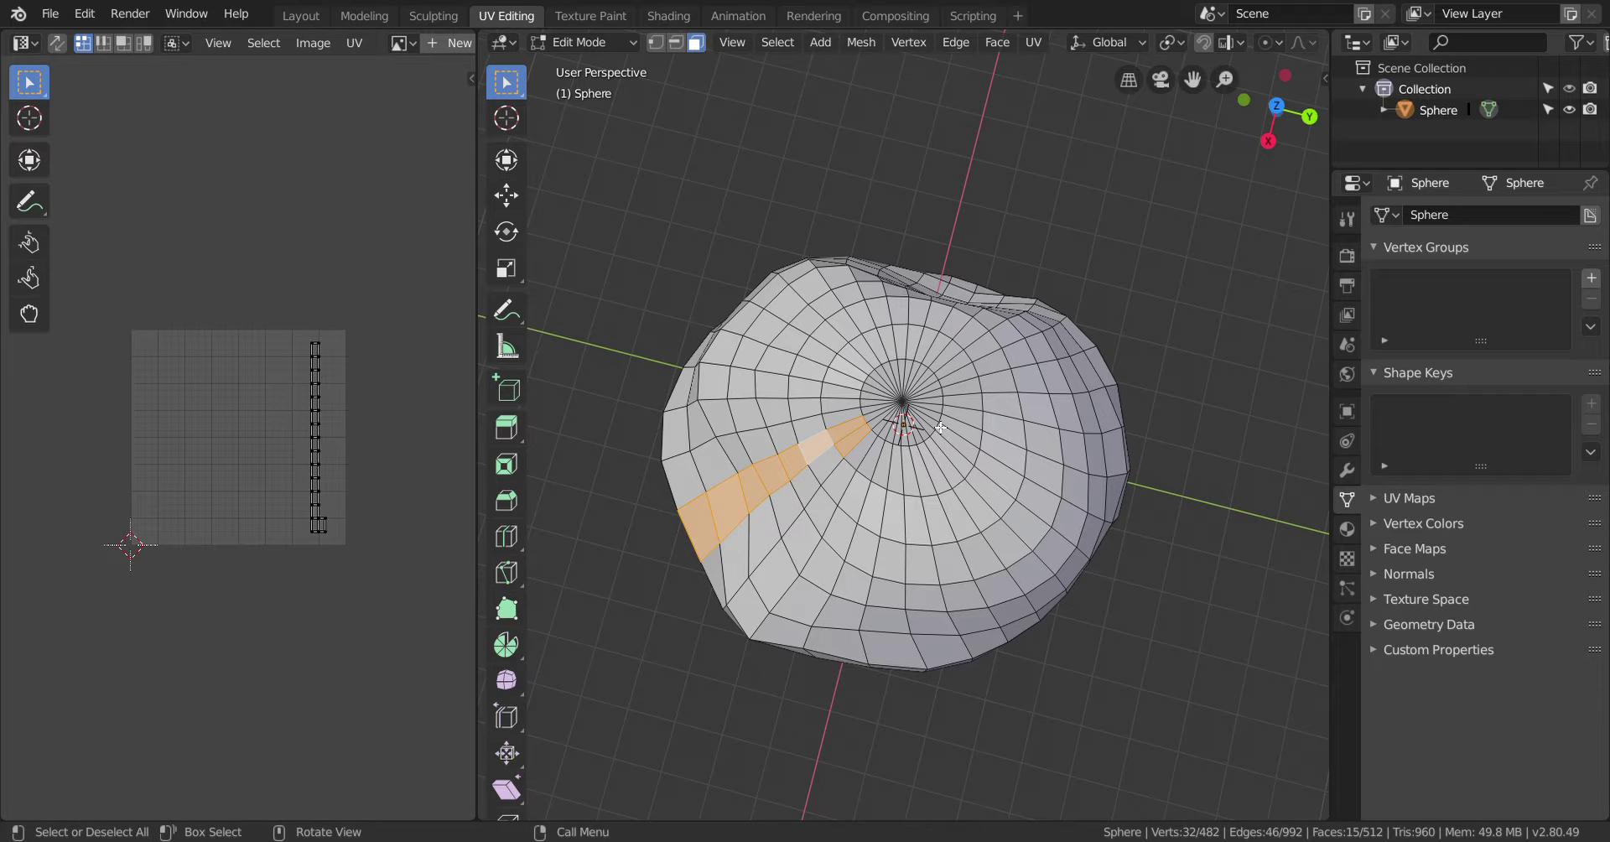
{"action": "left_click", "coordinate": [975, 385], "text": "alt+shift"}
{"action": "left_click", "coordinate": [975, 384], "text": "alt+shift"}
{"action": "left_click", "coordinate": [975, 384], "text": "alt+shift"}
{"action": "left_click", "coordinate": [975, 385], "text": "alt+shift"}
{"action": "left_click", "coordinate": [975, 385], "text": "alt+shift"}
{"action": "left_click", "coordinate": [975, 385], "text": "alt+shift"}
{"action": "left_click", "coordinate": [937, 397], "text": "shift"}
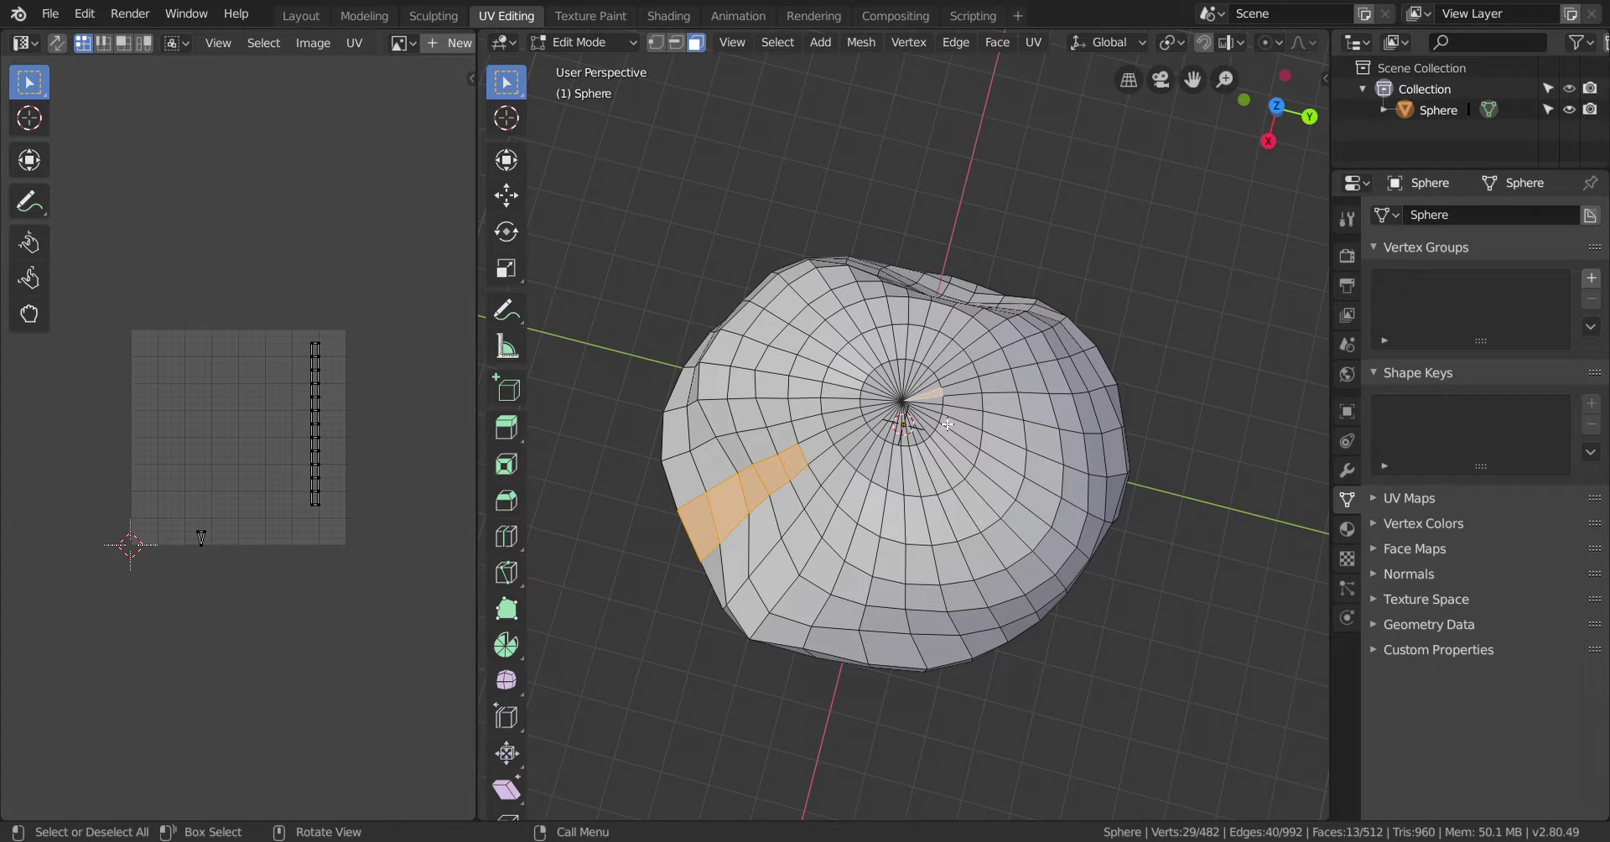
{"action": "left_click", "coordinate": [952, 407], "text": "alt+shift"}
{"action": "left_click", "coordinate": [952, 407], "text": "alt+shift"}
{"action": "left_click", "coordinate": [952, 408], "text": "alt+shift"}
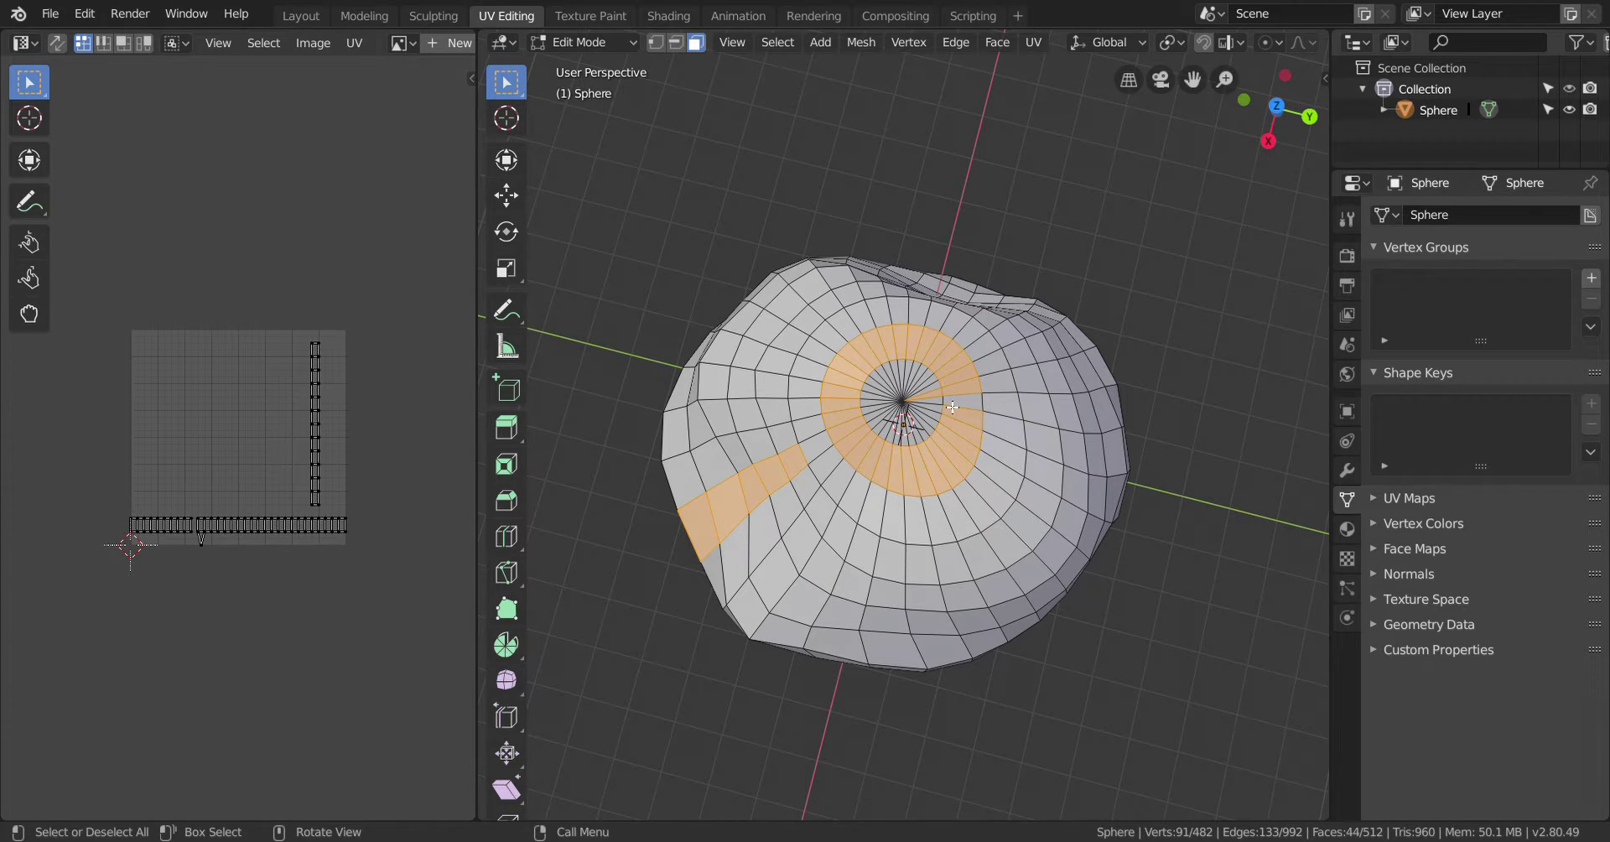
{"action": "left_click", "coordinate": [1187, 216]}
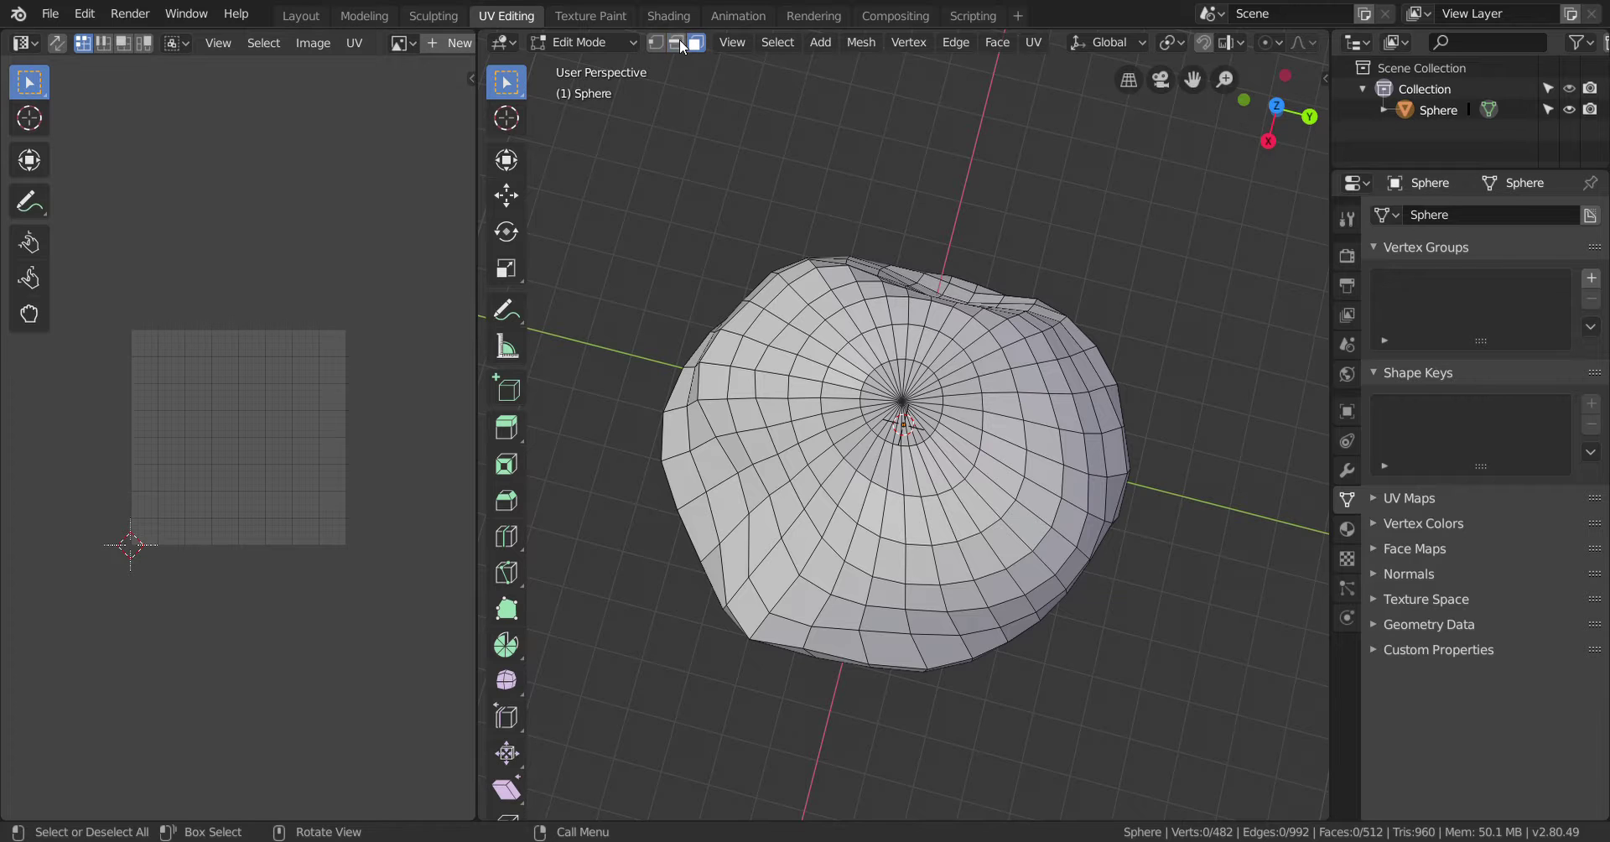
In edge select mode, select two opposite pole-to-pole edge loops on the rock and mark them as seams
{"action": "left_click", "coordinate": [677, 42]}
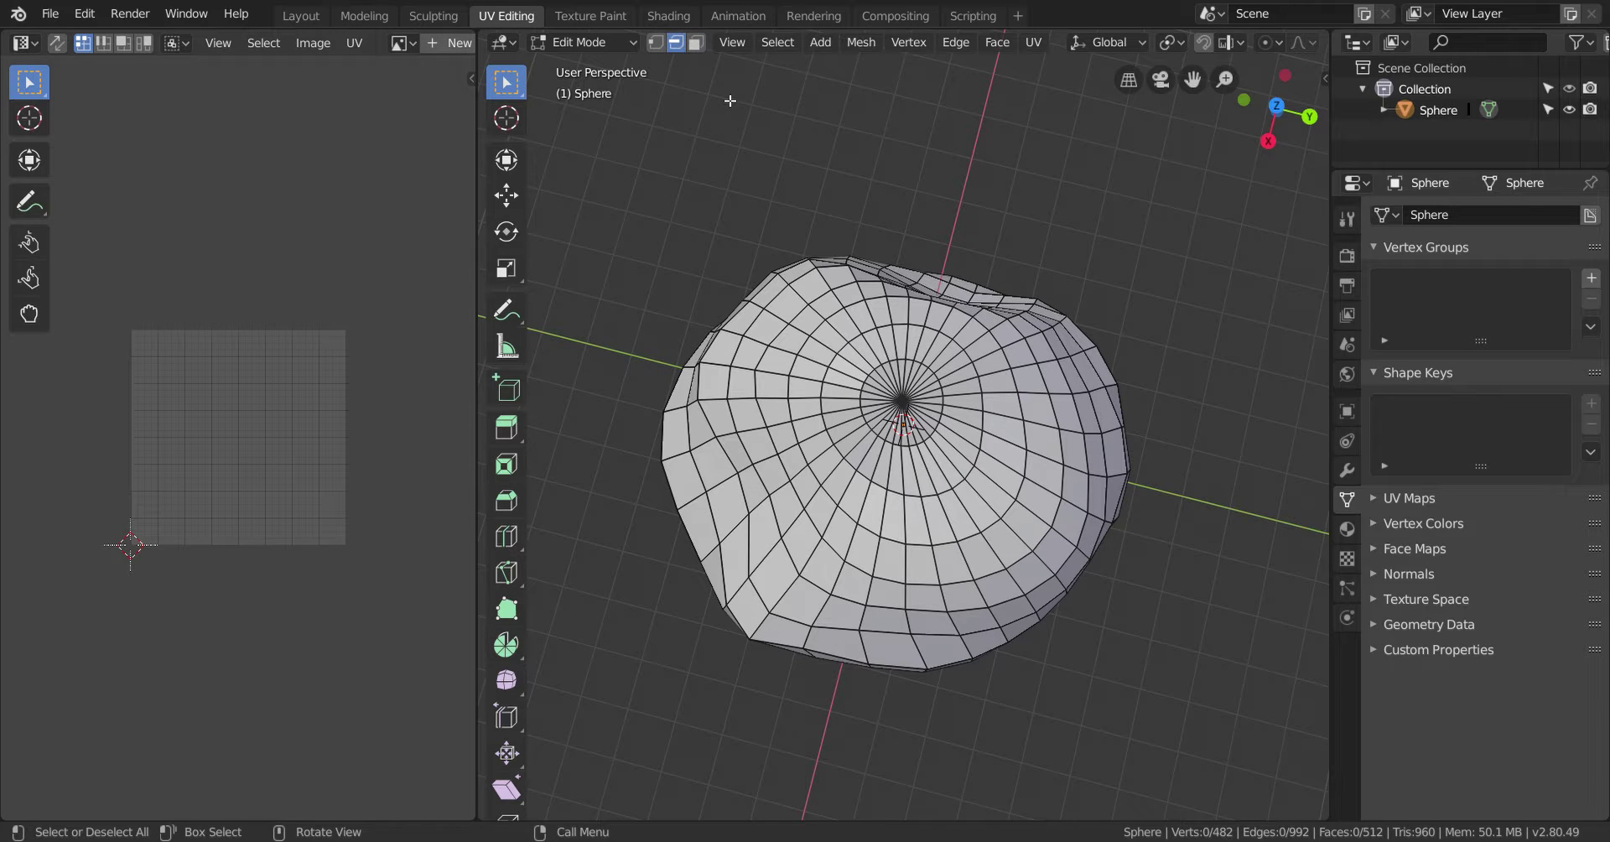
{"action": "left_click", "coordinate": [861, 423], "text": "alt"}
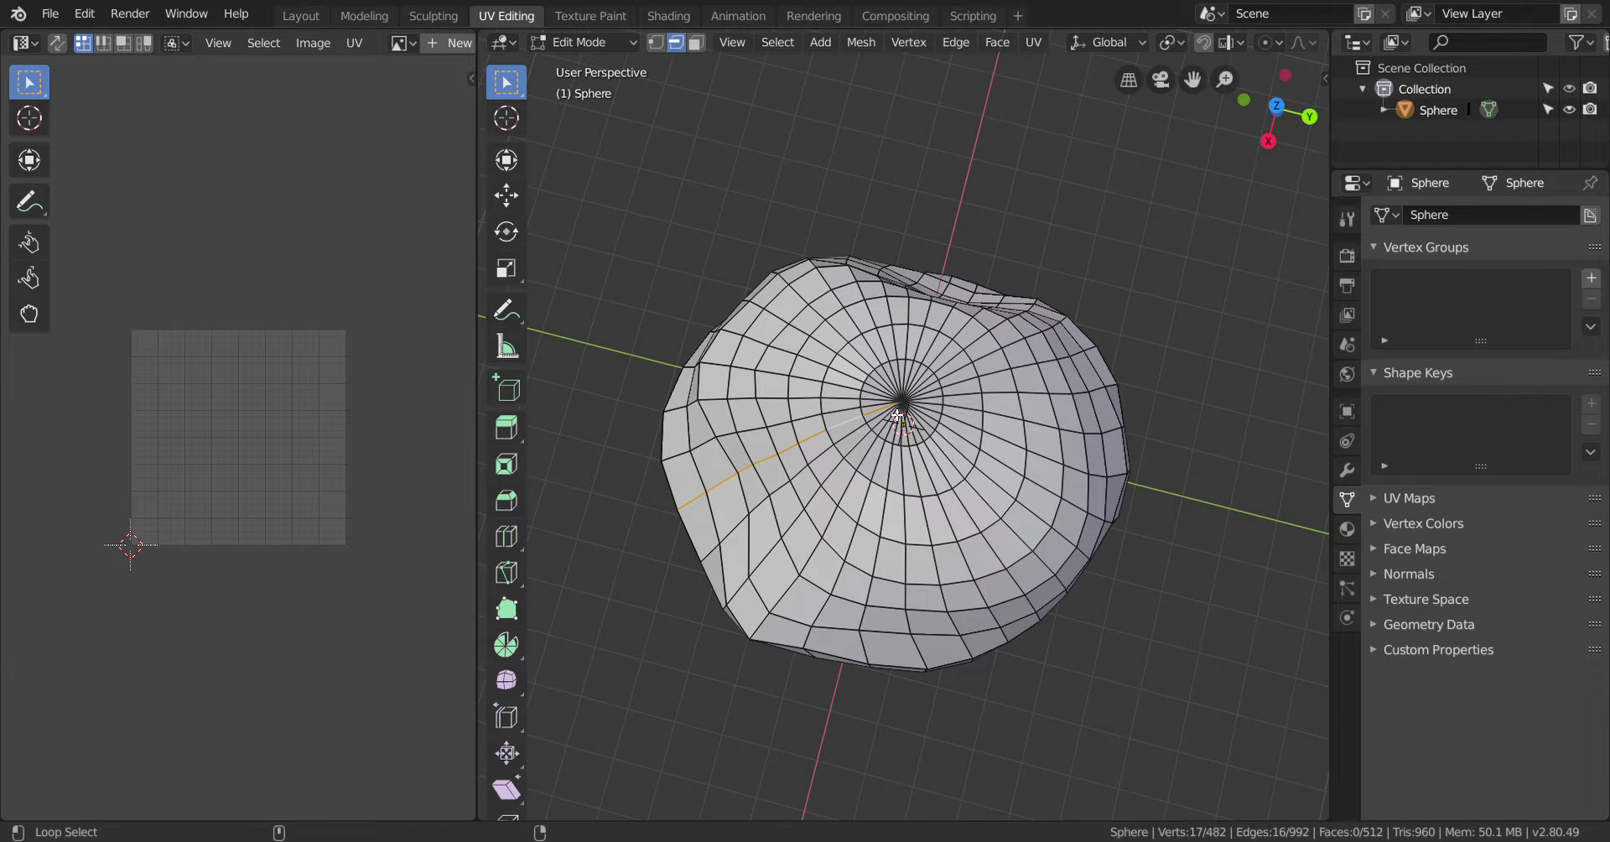
{"action": "left_click", "coordinate": [943, 395], "text": "alt+shift"}
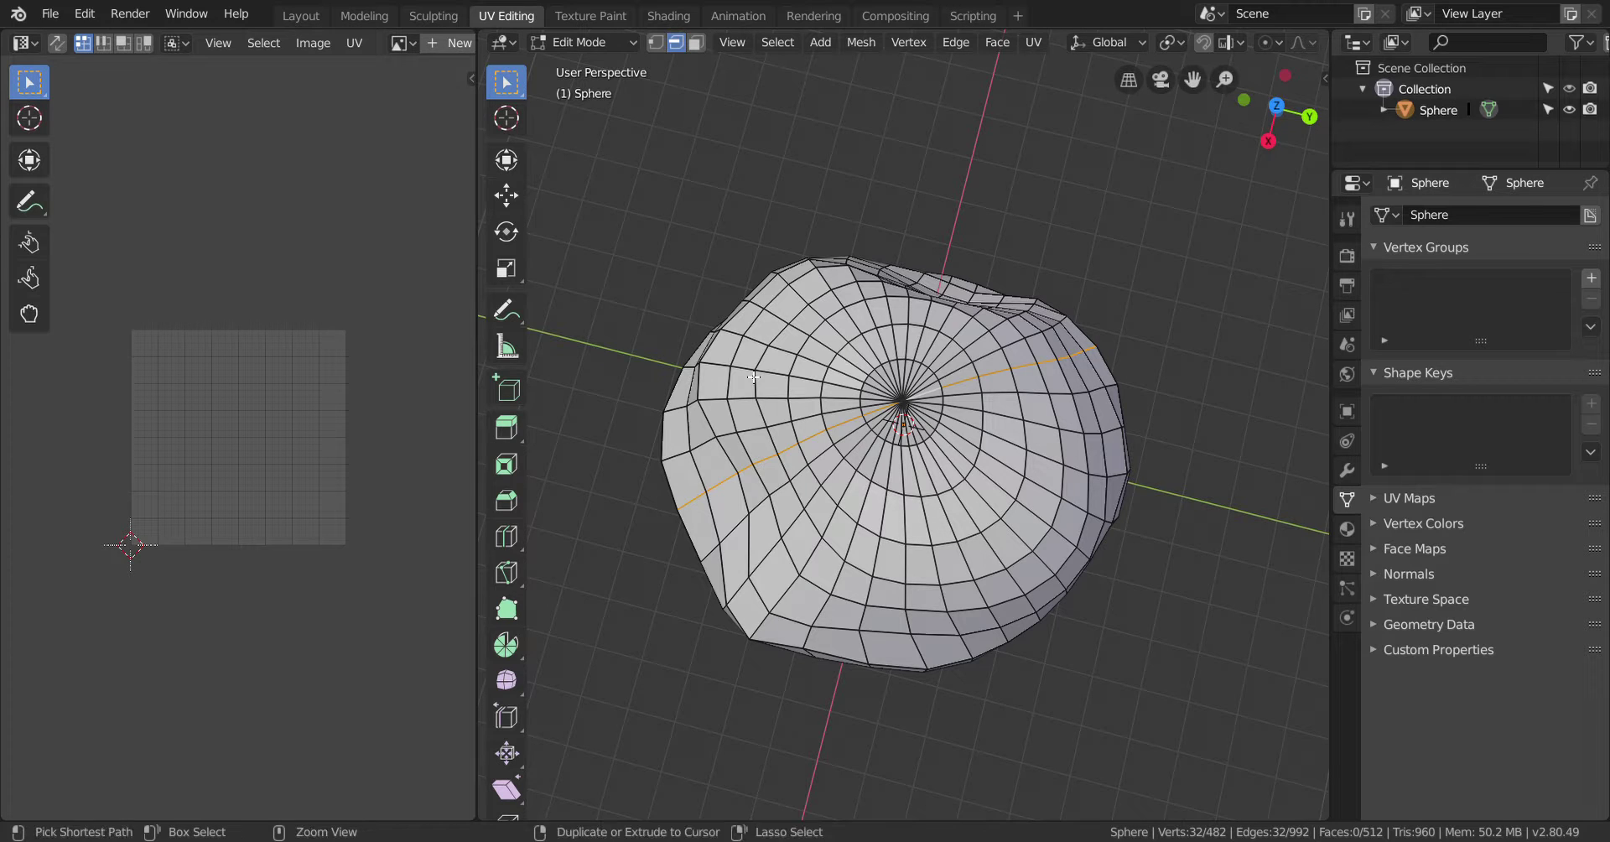
{"action": "key", "text": "ctrl+e"}
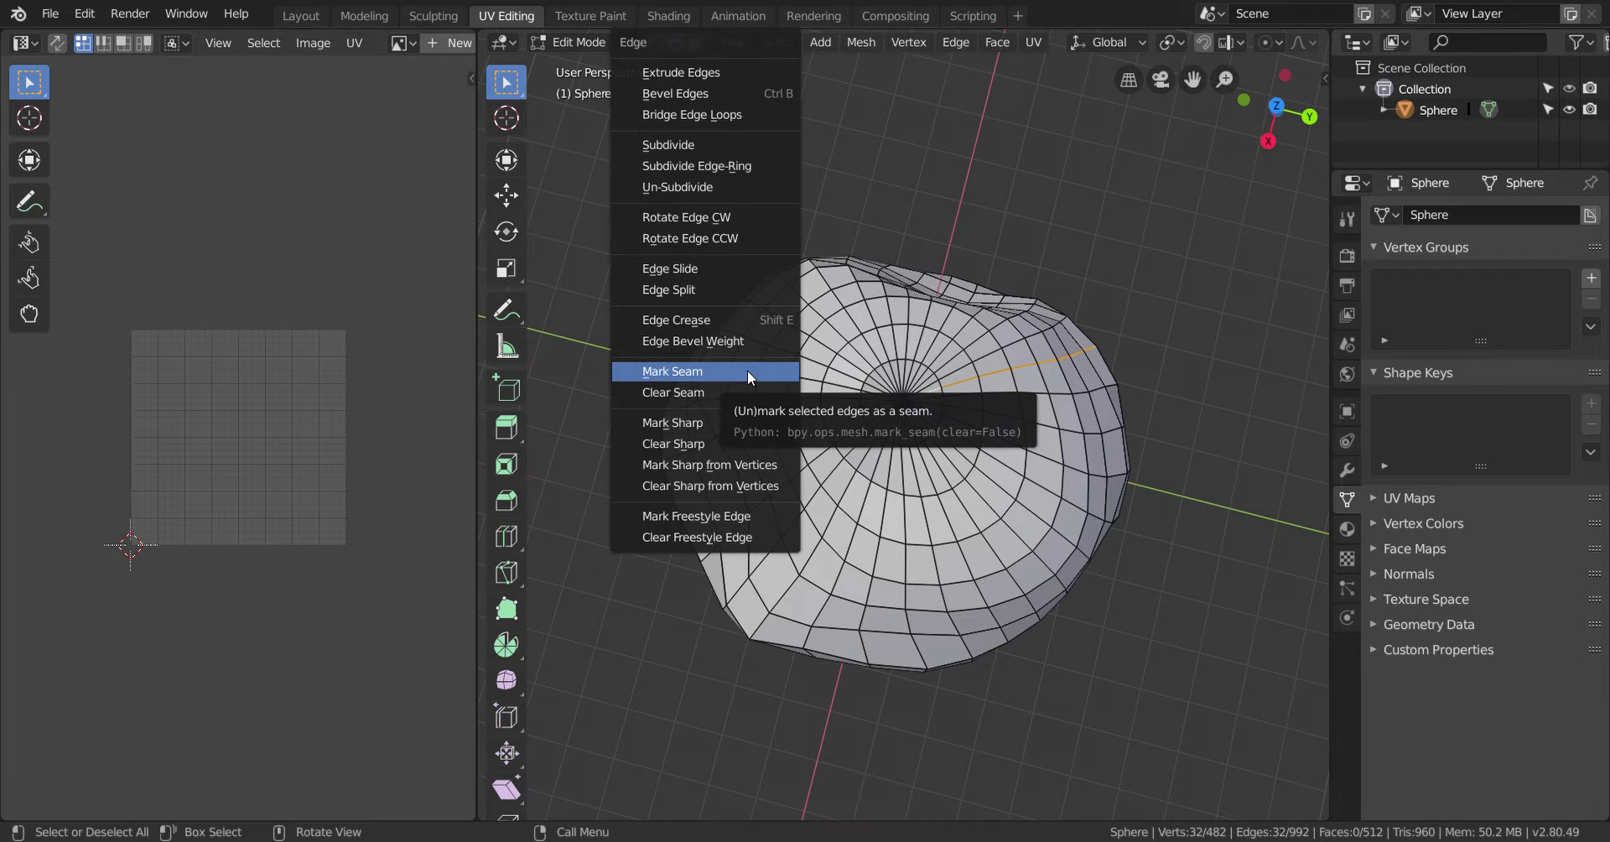
{"action": "left_click", "coordinate": [747, 370]}
{"action": "left_click", "coordinate": [1085, 658]}
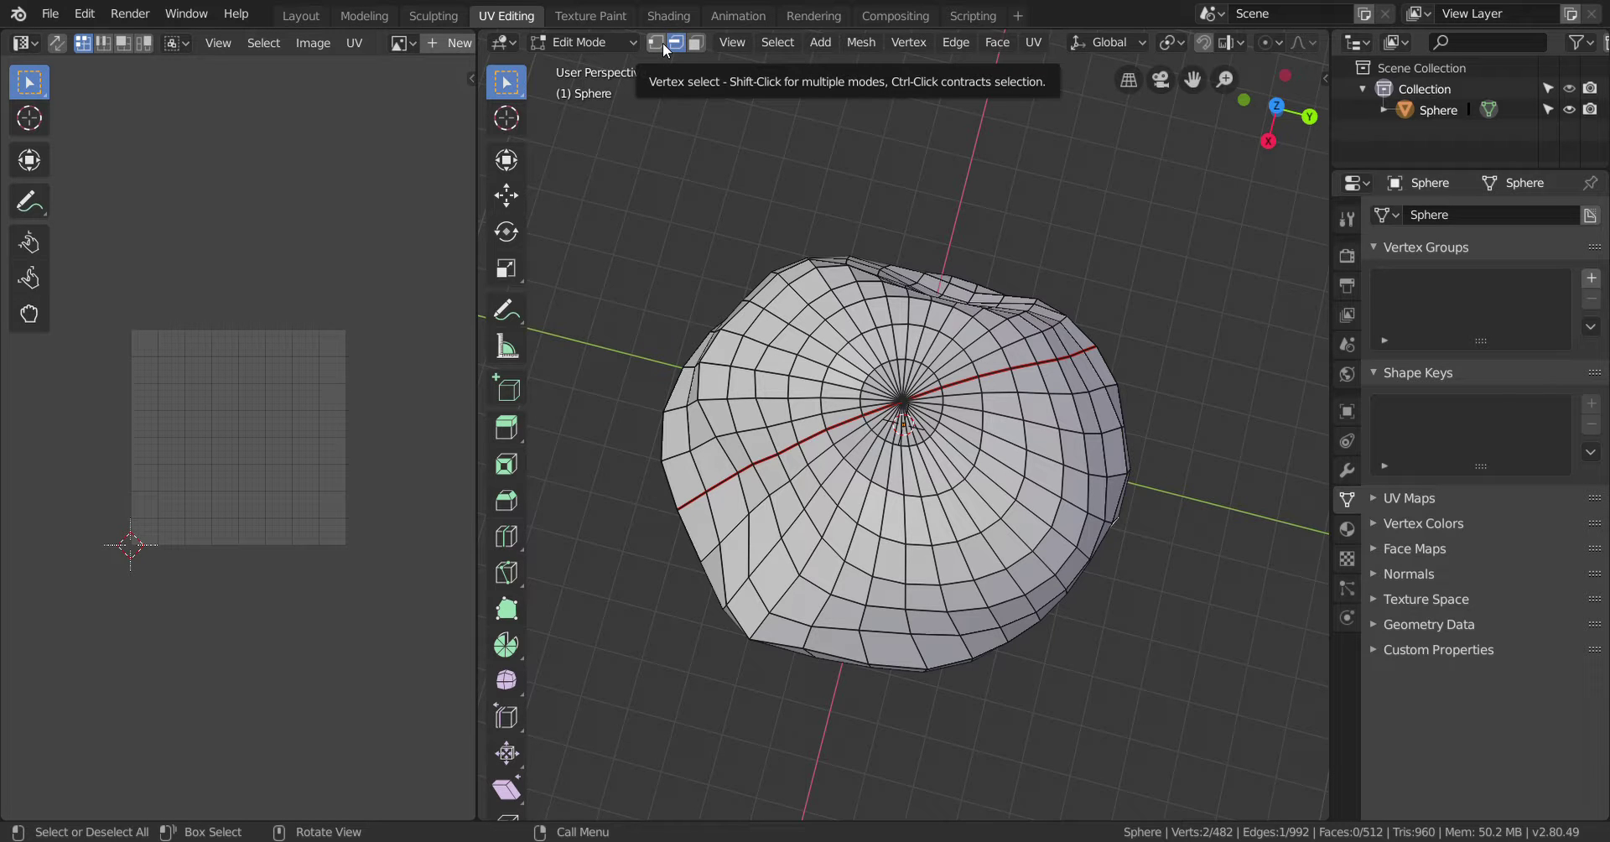
Display the rock in wireframe shading and box-select its entire mesh, including the hidden far side
{"action": "middle_click_drag", "start_coordinate": [1050, 400], "coordinate": [860, 446]}
{"action": "middle_click_drag", "start_coordinate": [1058, 553], "coordinate": [1082, 786]}
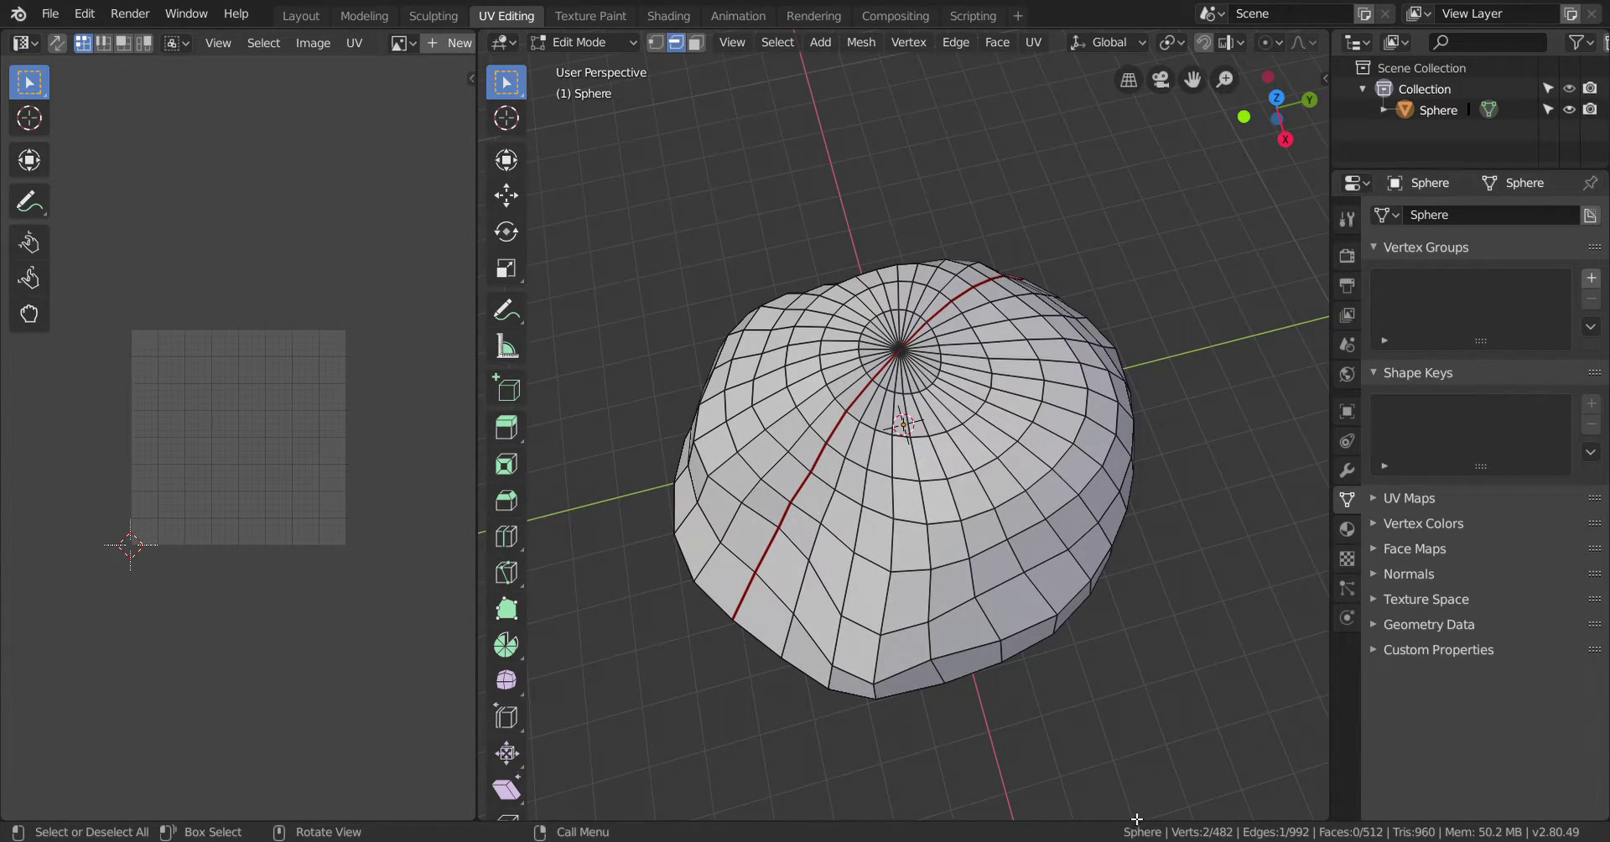
{"action": "scroll", "coordinate": [998, 651], "scroll_direction": "down", "scroll_amount": 1}
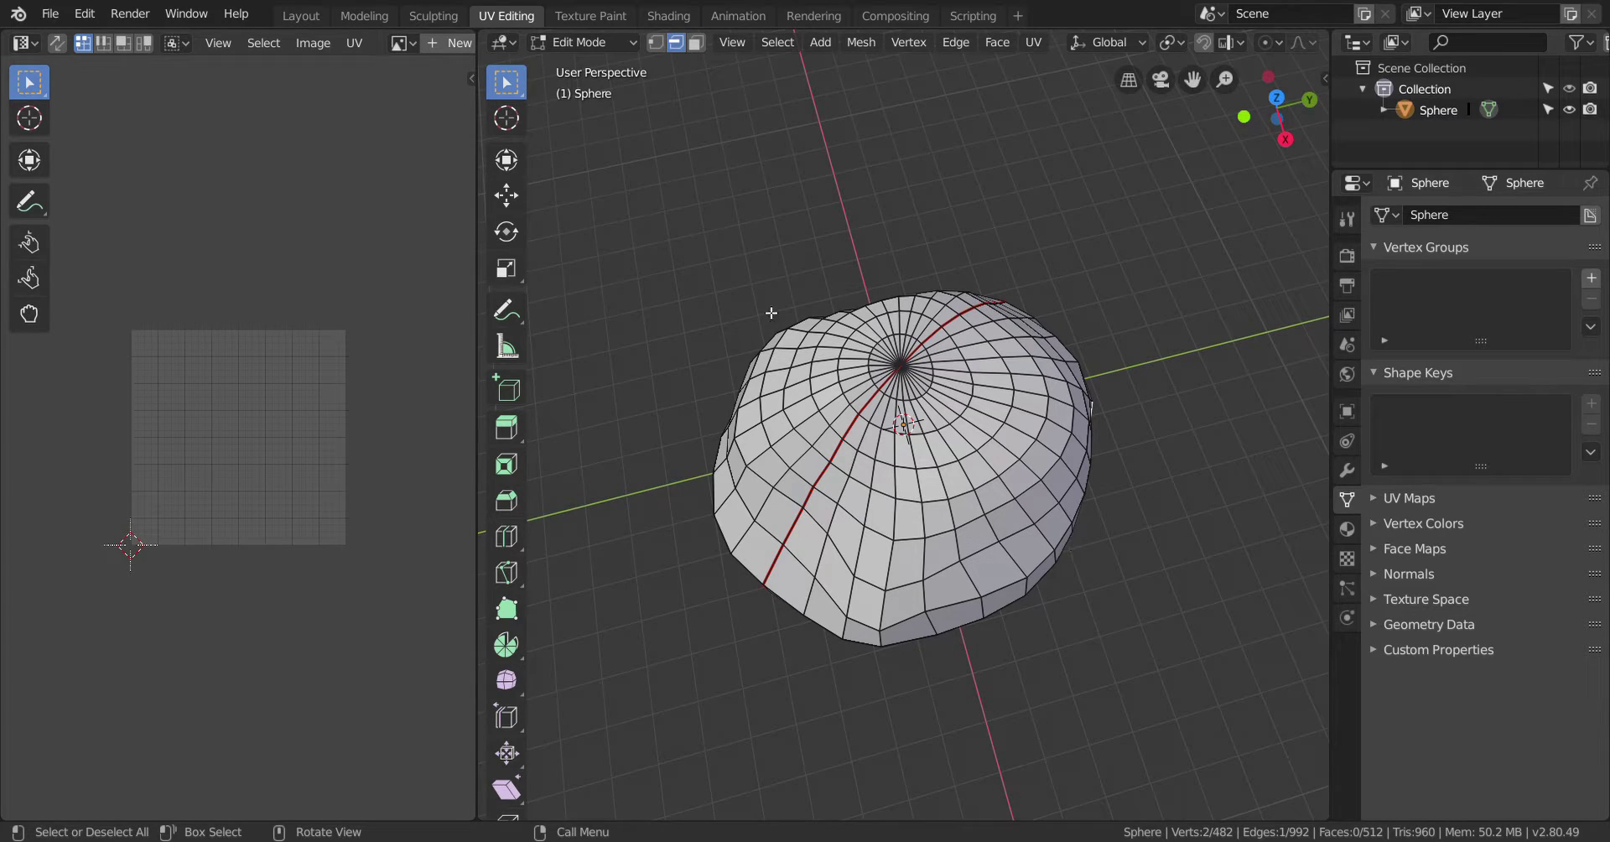
{"action": "left_click_drag", "start_coordinate": [668, 178], "coordinate": [1207, 751]}
{"action": "middle_click_drag", "start_coordinate": [1221, 716], "coordinate": [1045, 534]}
{"action": "key", "text": "z"}
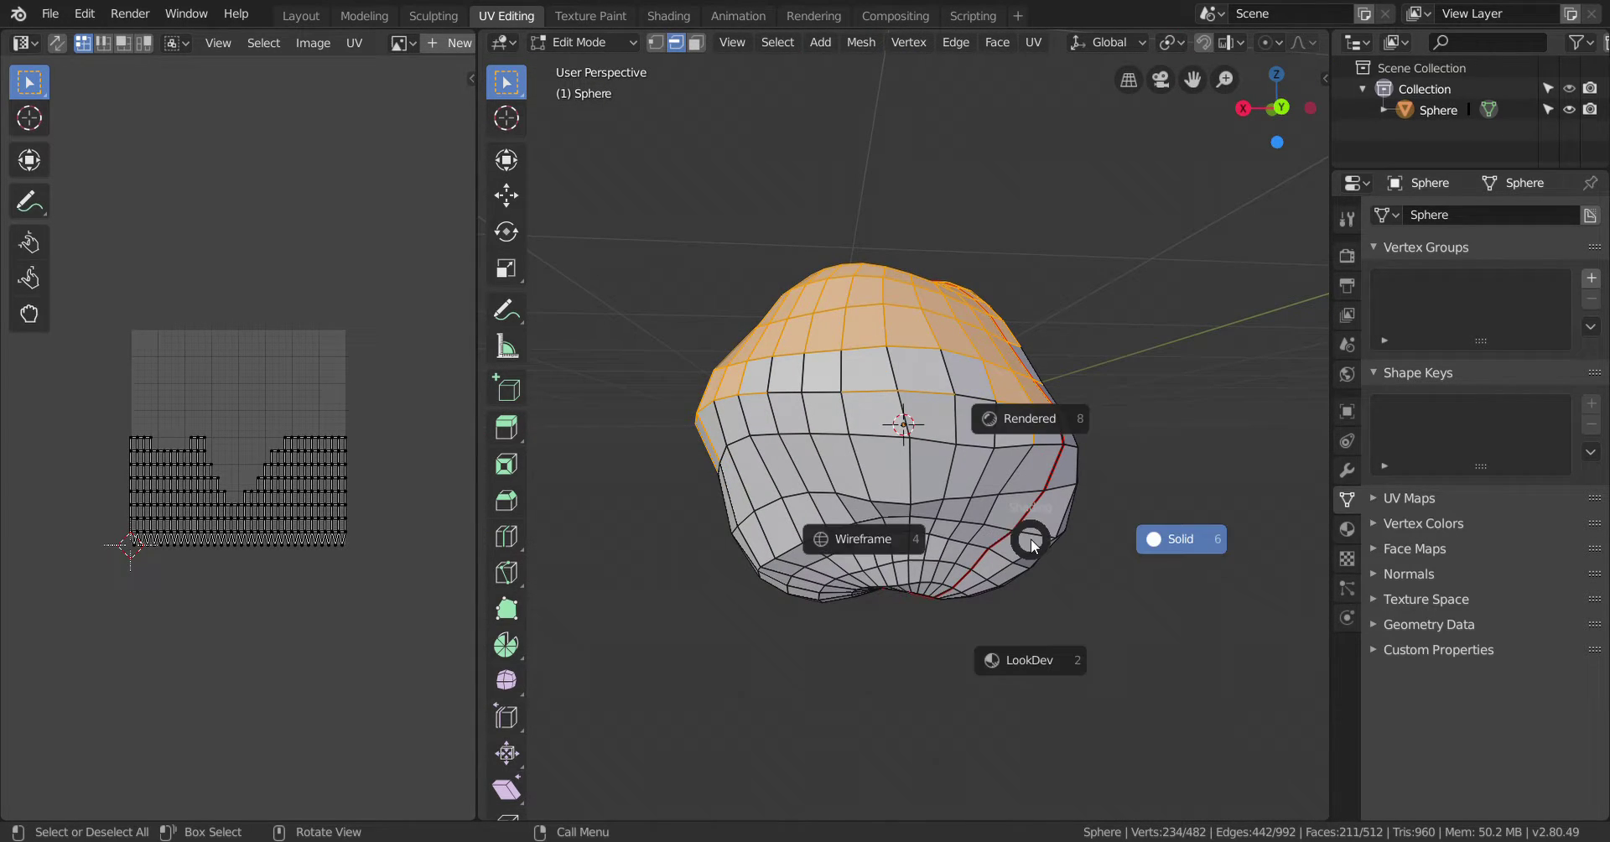
{"action": "left_click", "coordinate": [872, 539]}
{"action": "left_click_drag", "start_coordinate": [683, 246], "coordinate": [1176, 684]}
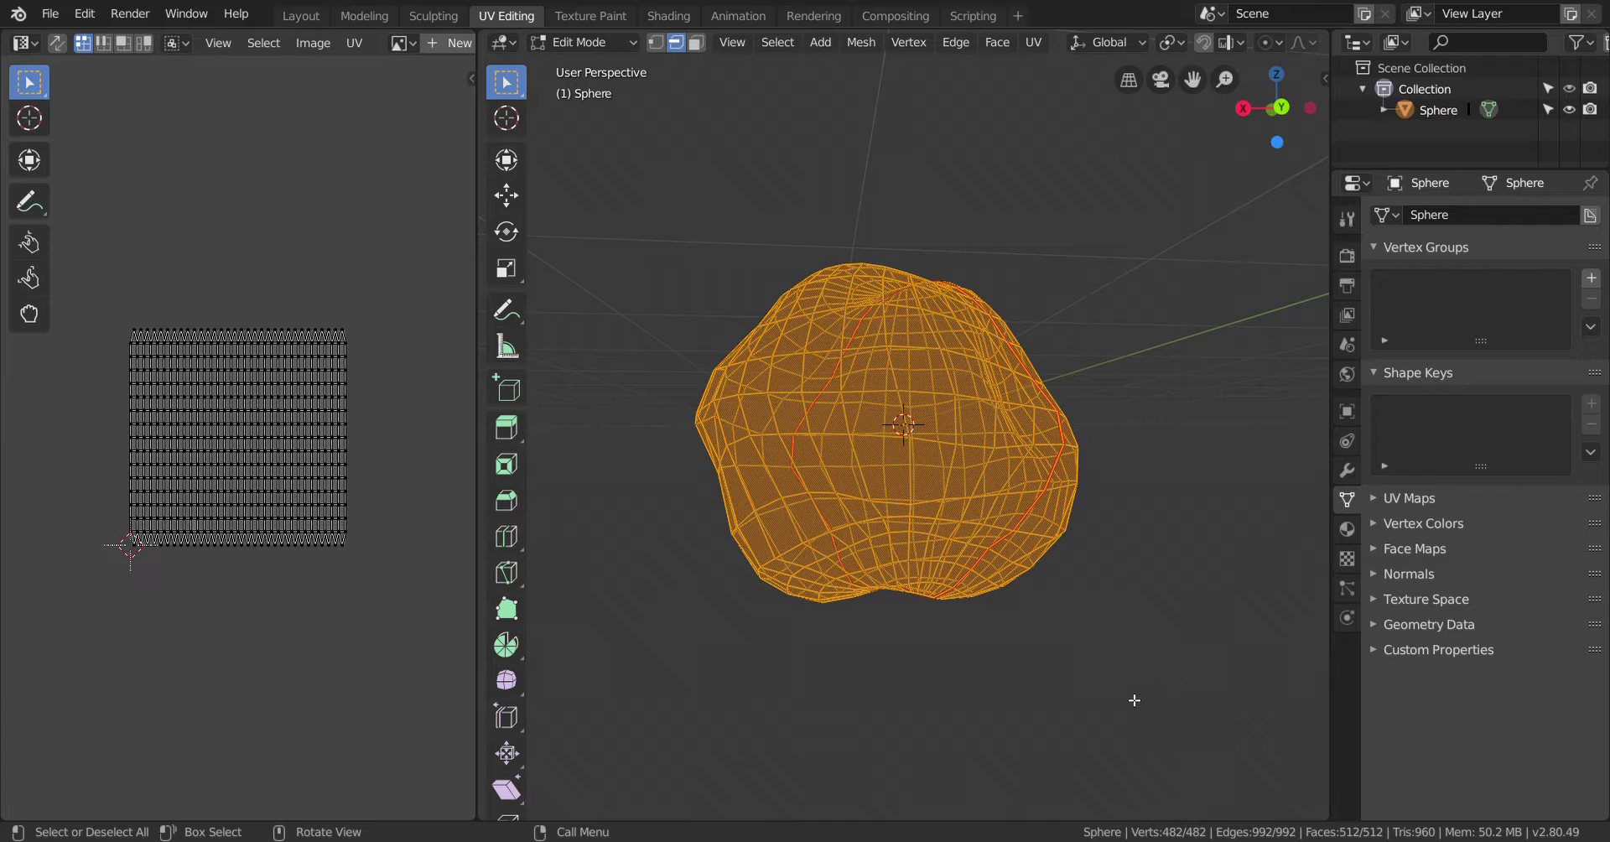
Unwrap the fully selected rock mesh along its marked seams
{"action": "right_click", "coordinate": [872, 453]}
{"action": "key", "text": "u"}
{"action": "left_click", "coordinate": [1065, 552]}
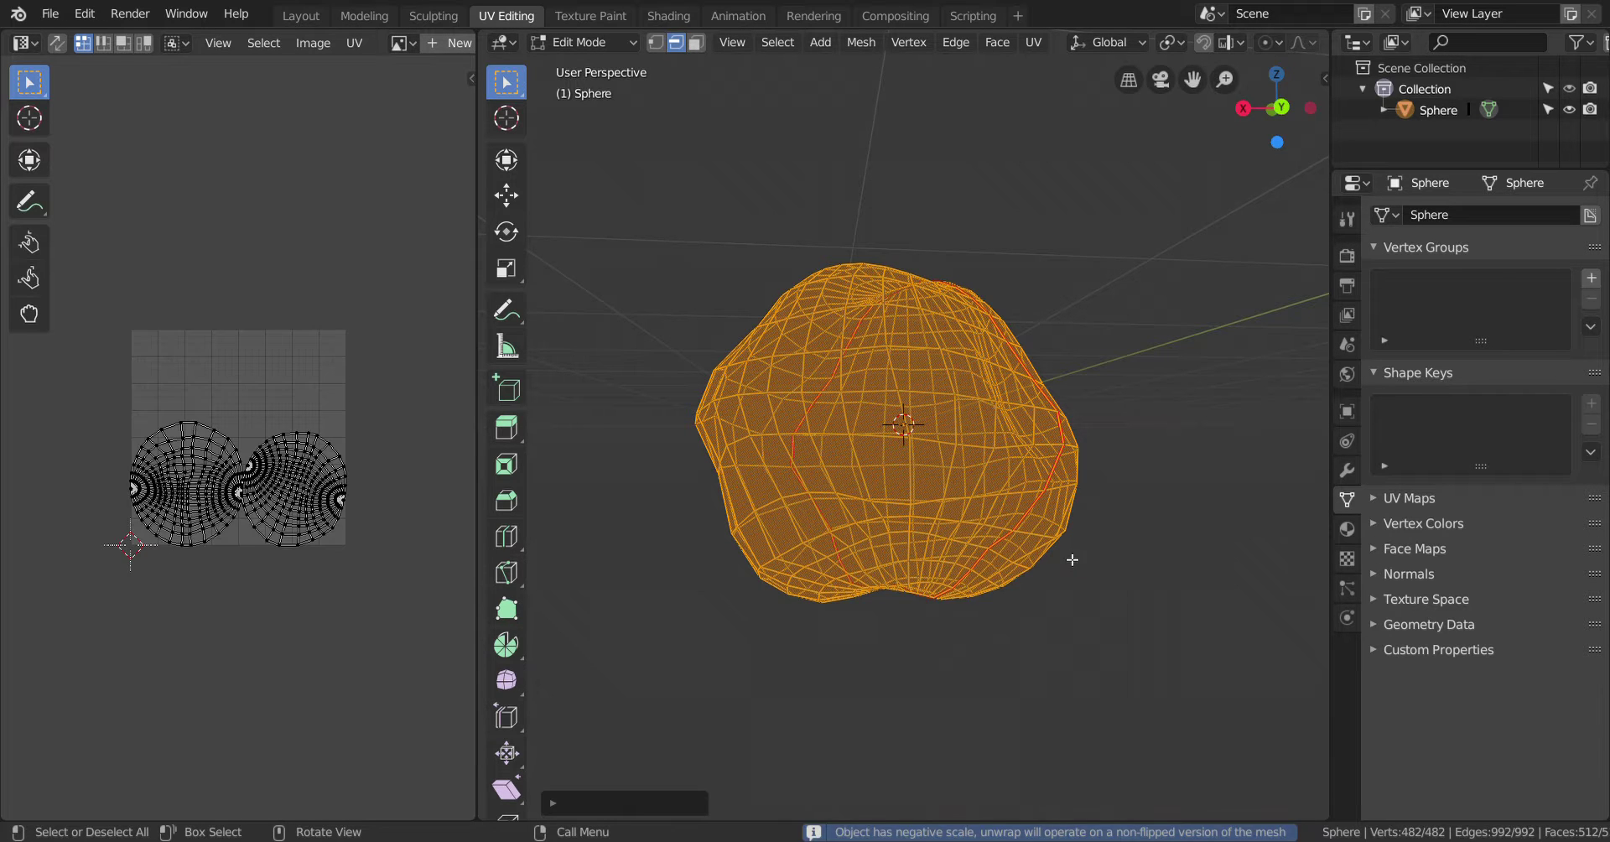
Reselect the rock with a box selection and examine its unwrapped islands up close in the UV editor
{"action": "left_click", "coordinate": [999, 668]}
{"action": "key", "text": "b"}
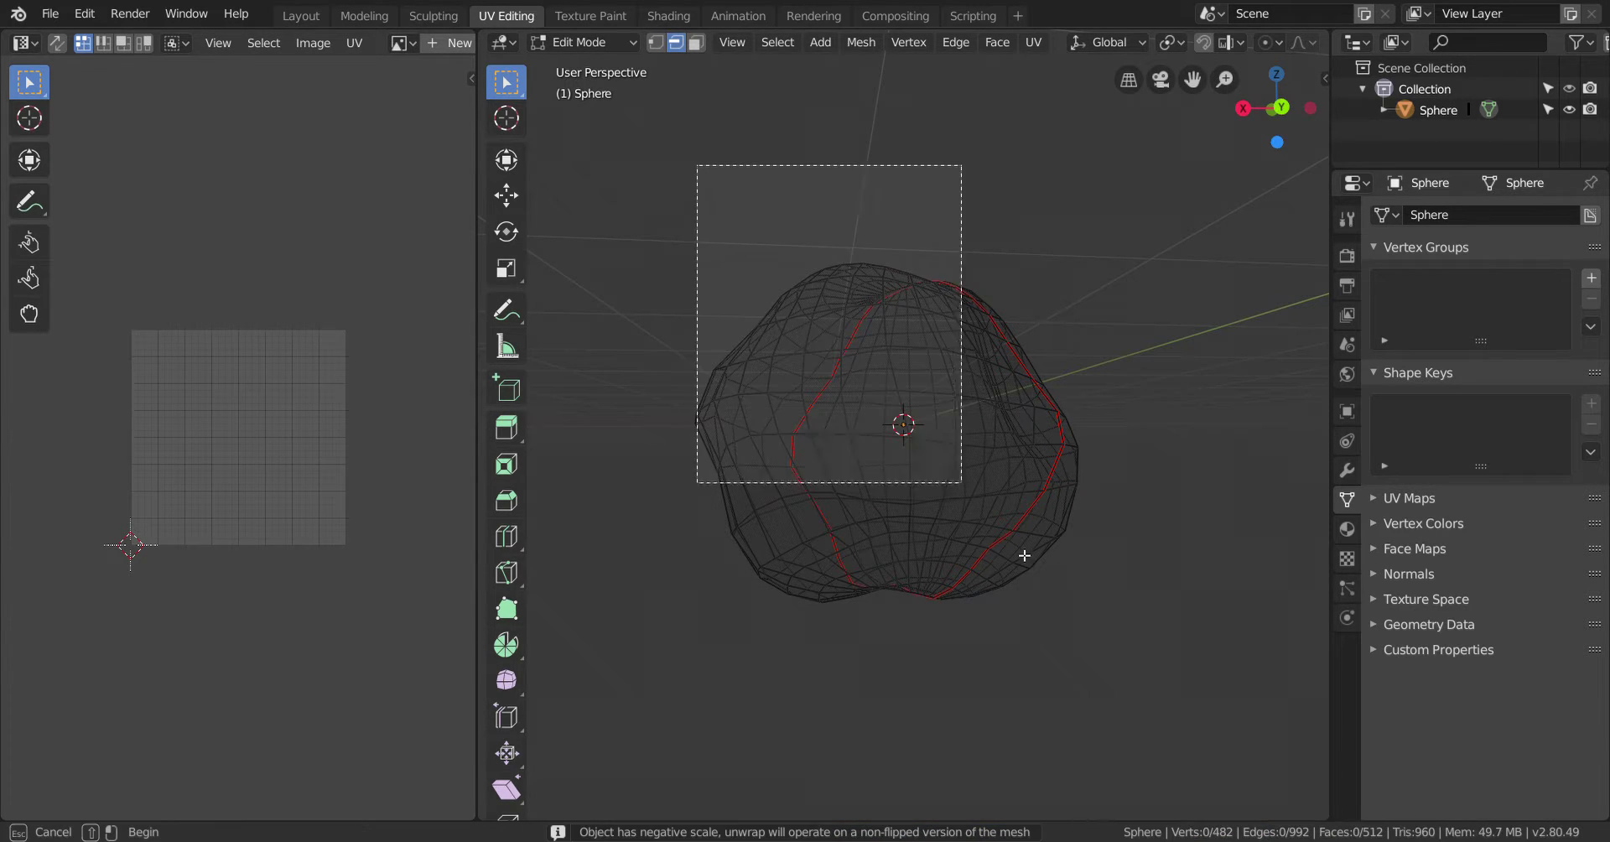
{"action": "left_click_drag", "start_coordinate": [709, 243], "coordinate": [1180, 721]}
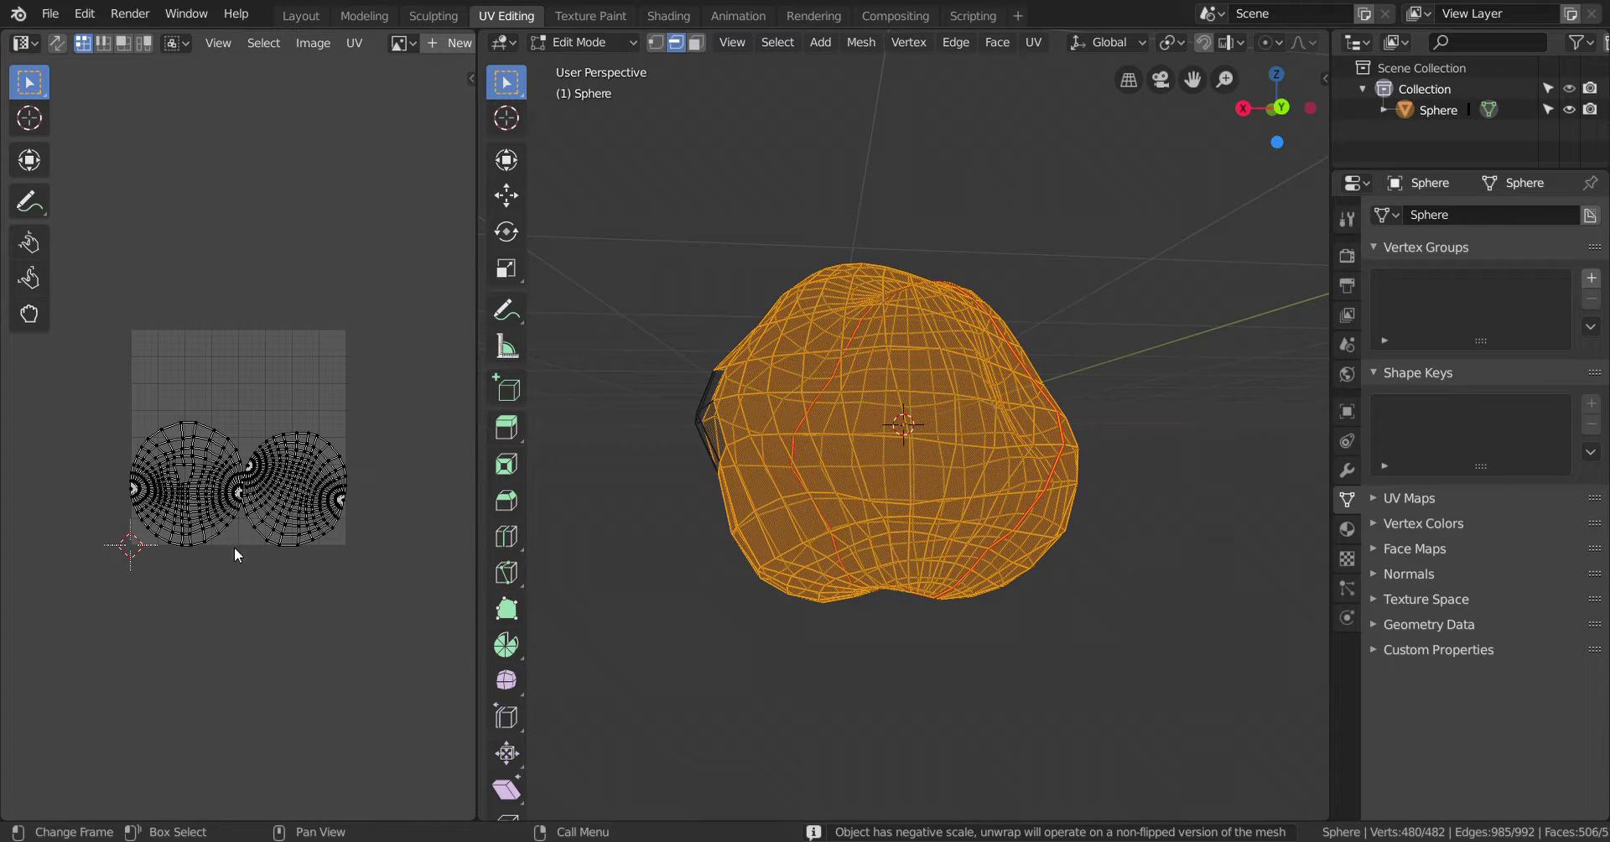
{"action": "scroll", "coordinate": [320, 436], "scroll_direction": "up", "scroll_amount": 2}
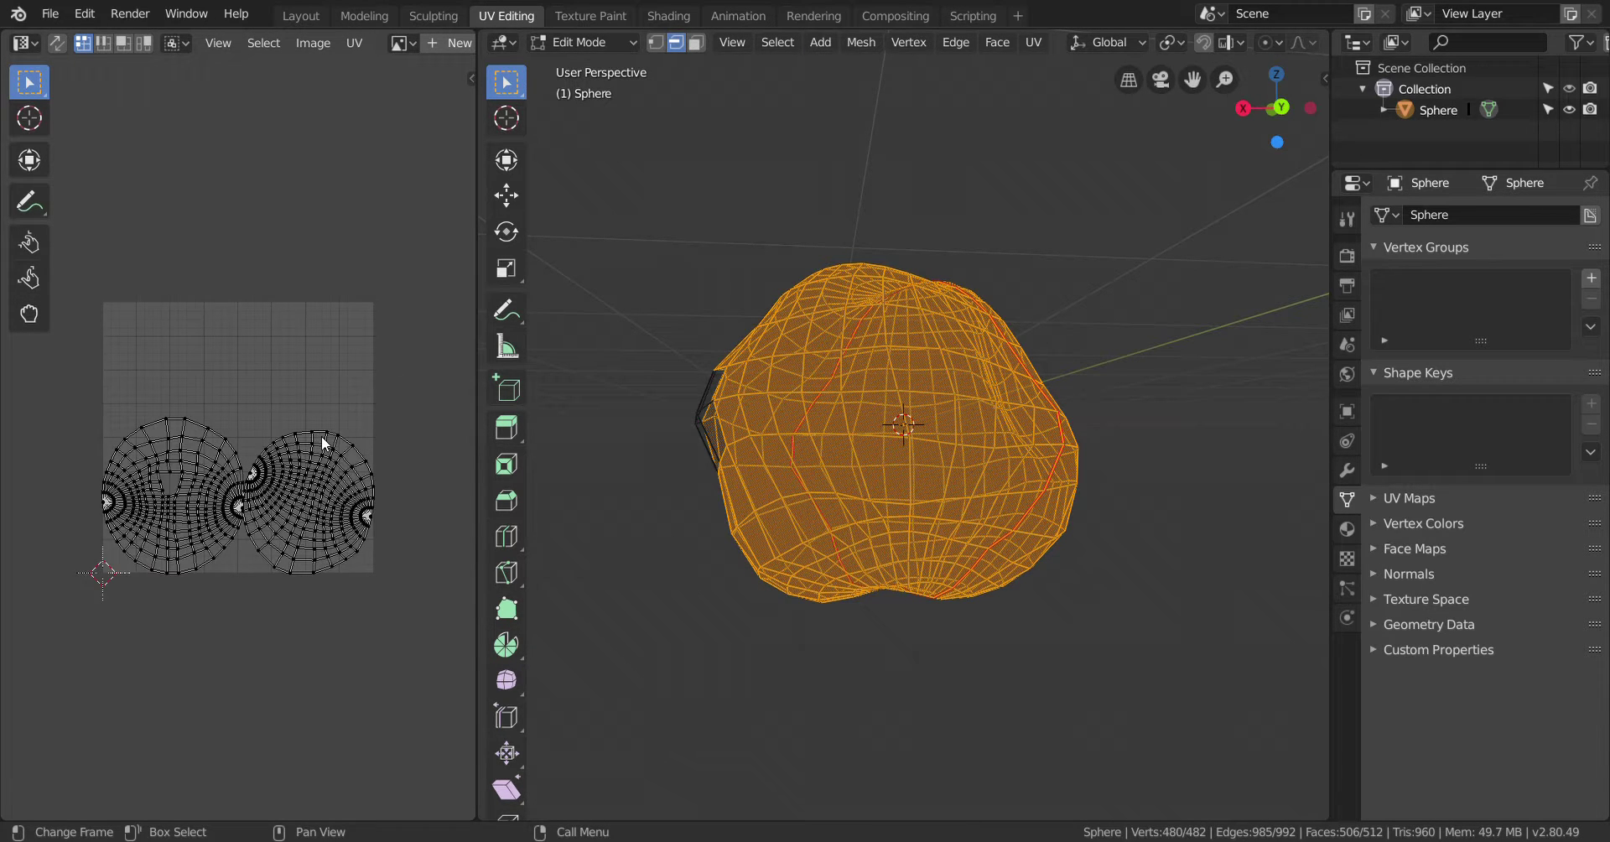
{"action": "scroll", "coordinate": [379, 550], "scroll_direction": "up", "scroll_amount": 2}
{"action": "scroll", "coordinate": [369, 587], "scroll_direction": "down", "scroll_amount": 2}
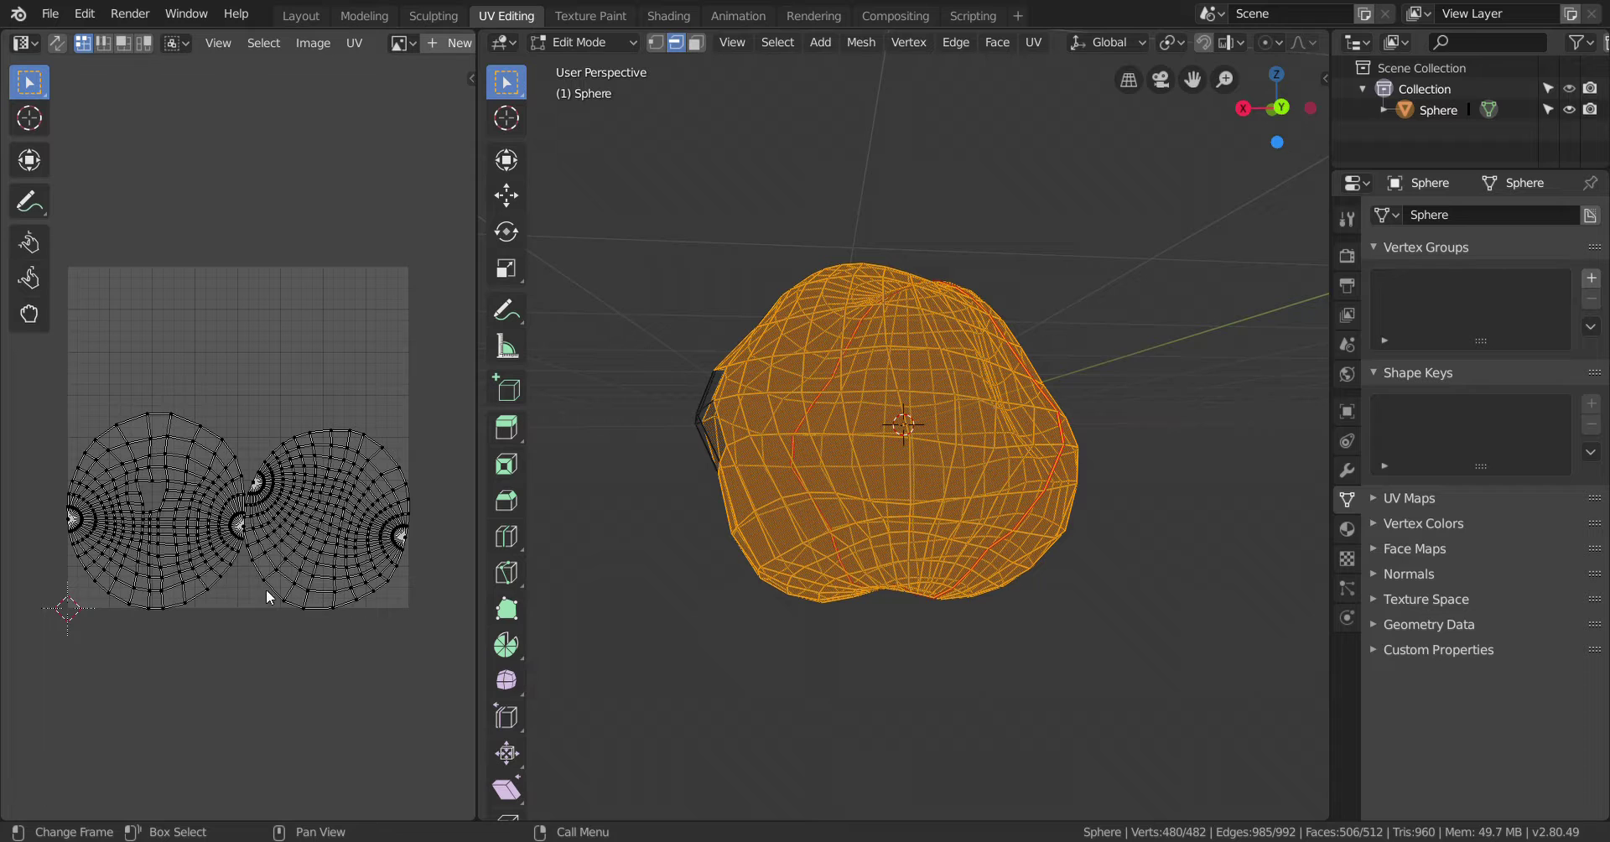
Select both UV islands, rotate them to a rising diagonal and center them in the UV grid
{"action": "left_click_drag", "start_coordinate": [50, 374], "coordinate": [442, 650]}
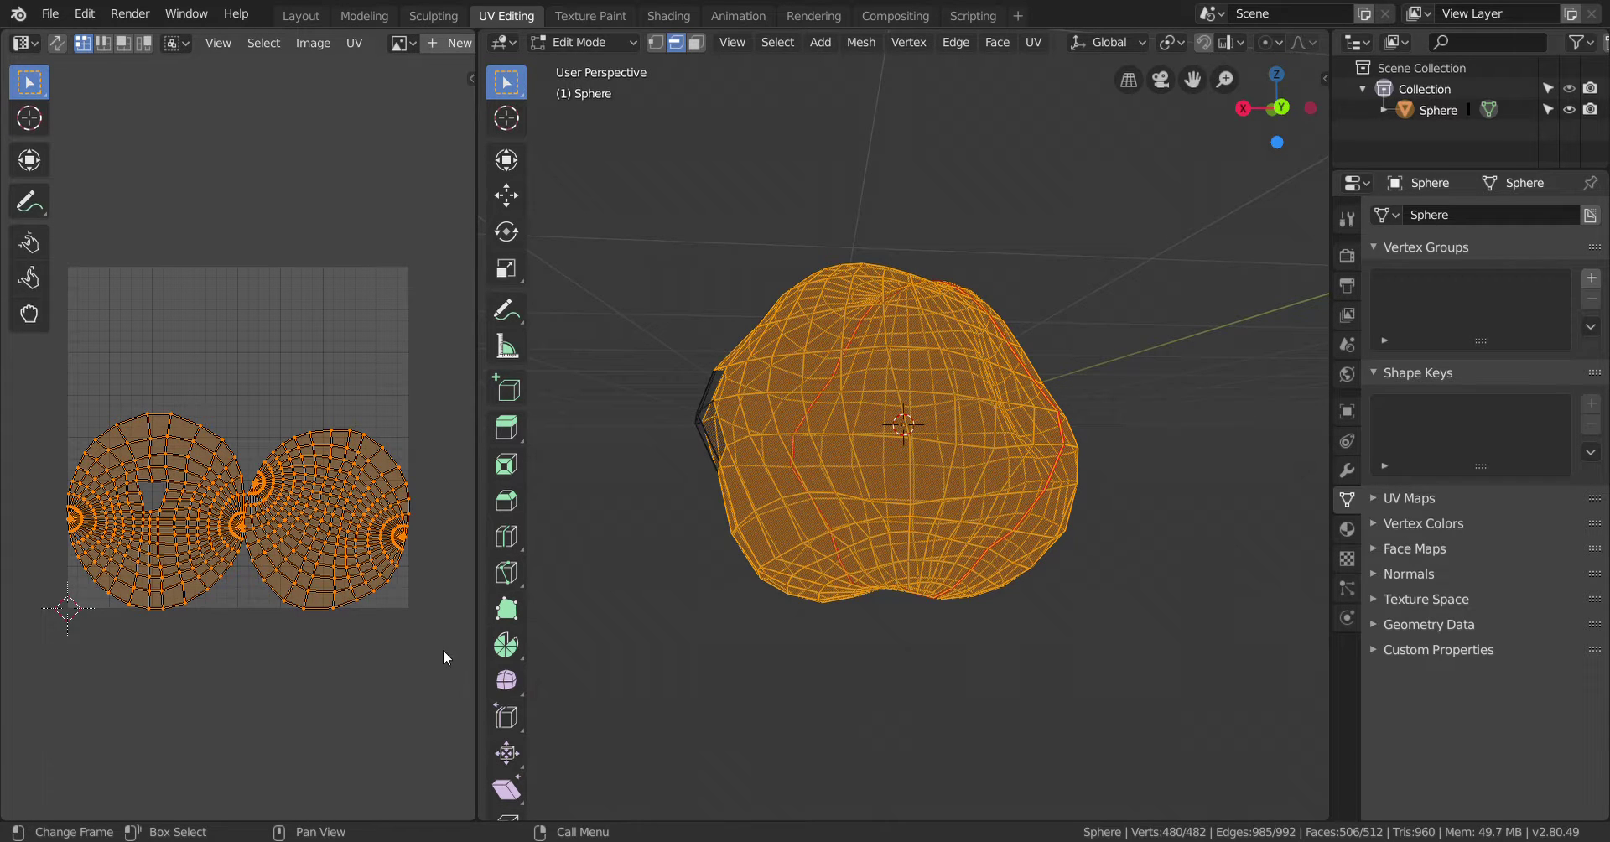
{"action": "key", "text": "r"}
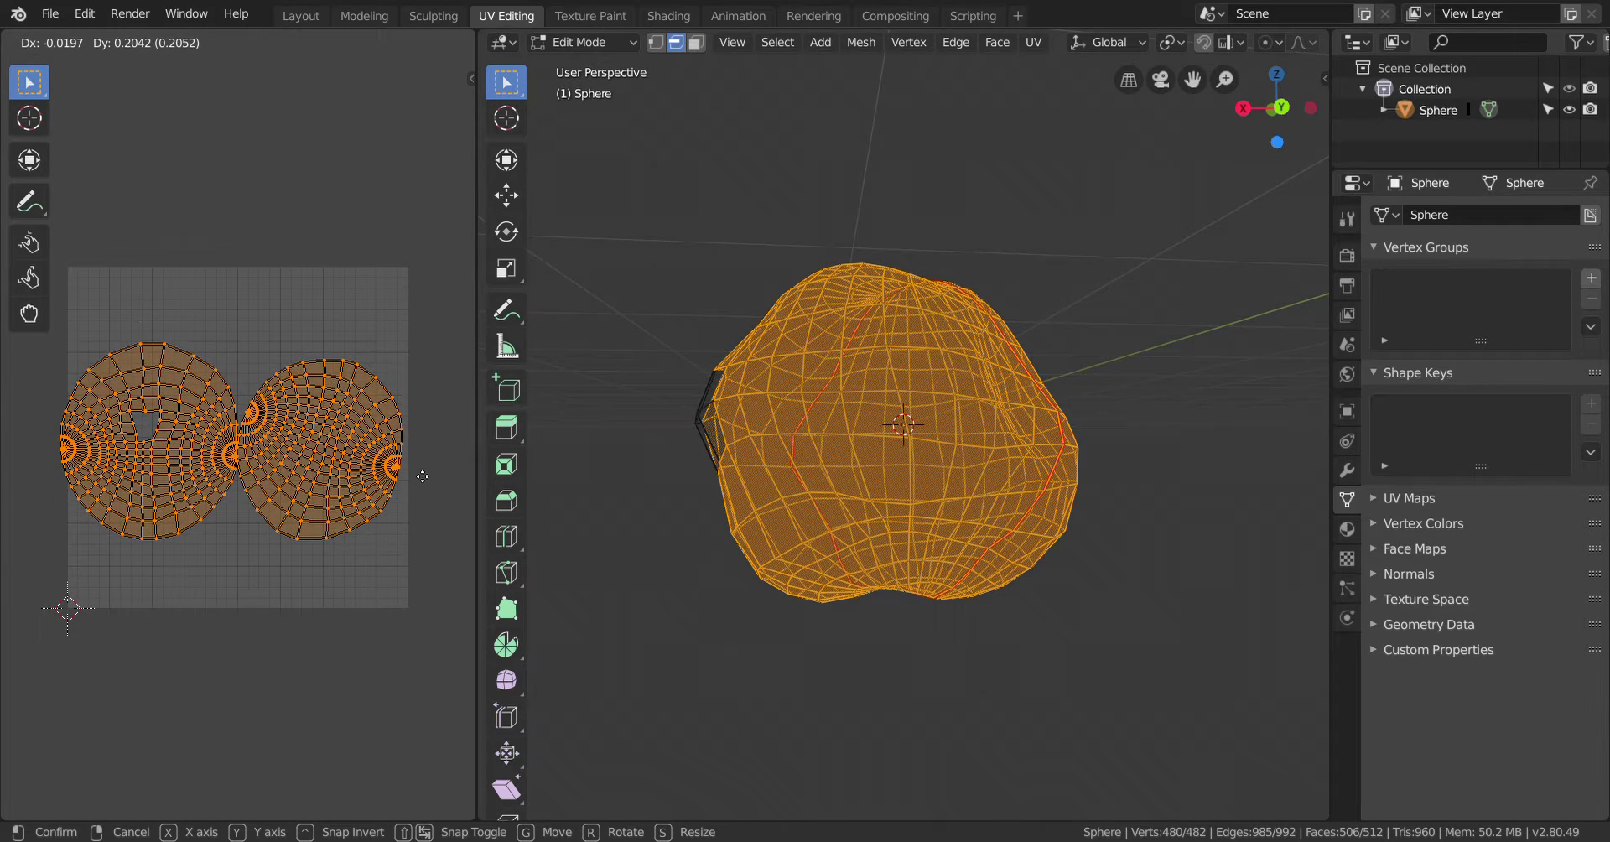
{"action": "left_click", "coordinate": [417, 419]}
{"action": "key", "text": "g"}
{"action": "left_click", "coordinate": [396, 330]}
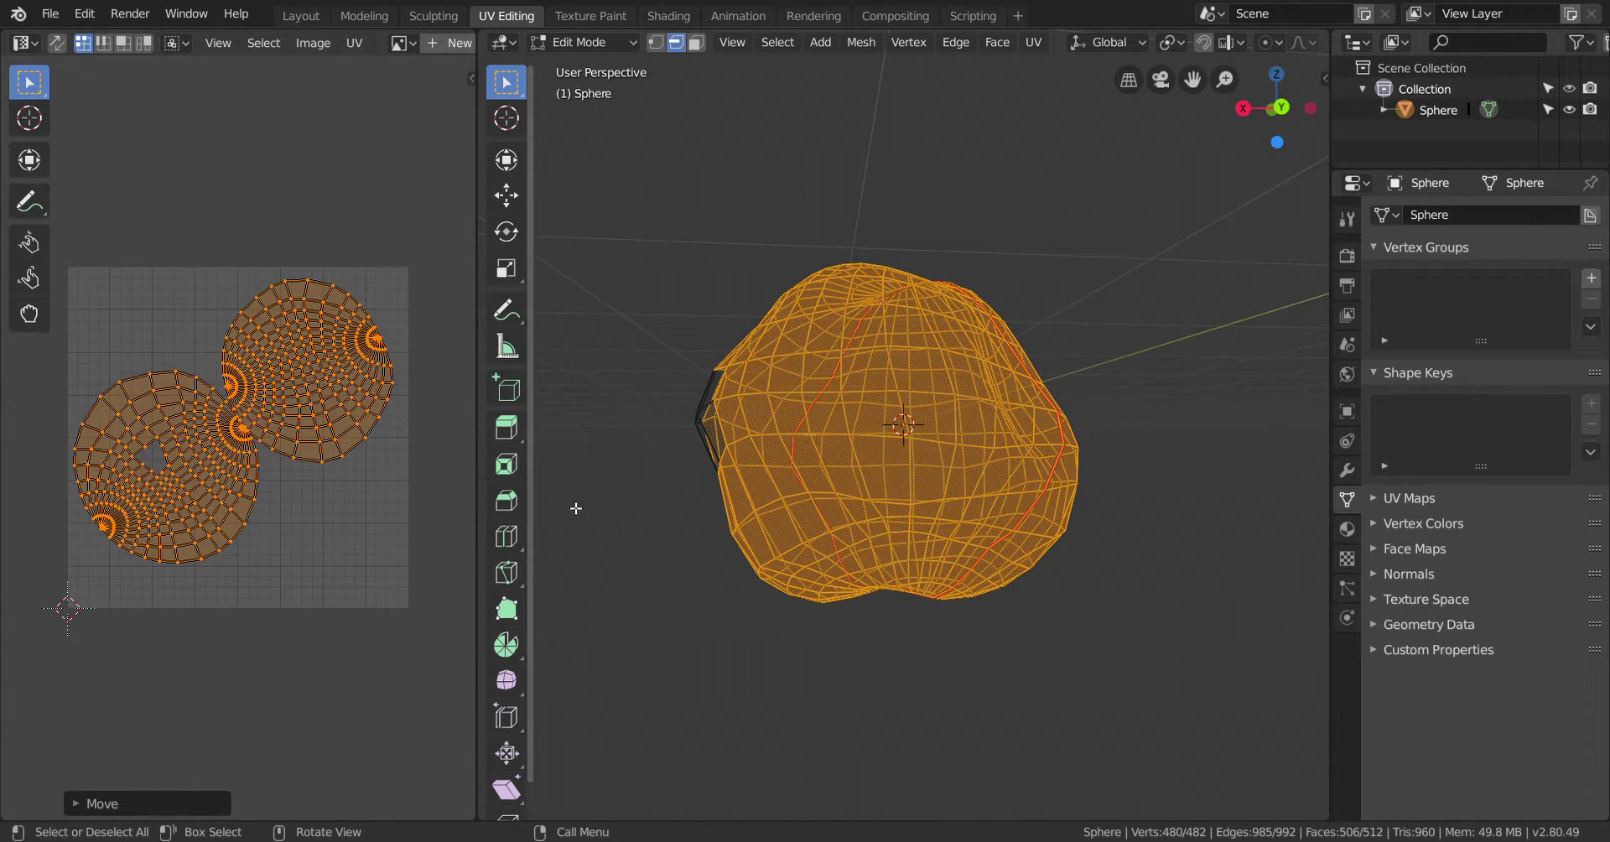
Box-select the whole rock from another angle and unwrap it again to reset the UV layout
{"action": "middle_click_drag", "start_coordinate": [693, 568], "coordinate": [722, 512]}
{"action": "left_click_drag", "start_coordinate": [688, 334], "coordinate": [1085, 649]}
{"action": "left_click_drag", "start_coordinate": [616, 184], "coordinate": [1182, 662]}
{"action": "middle_click_drag", "start_coordinate": [1182, 662], "coordinate": [1203, 551]}
{"action": "key", "text": "u"}
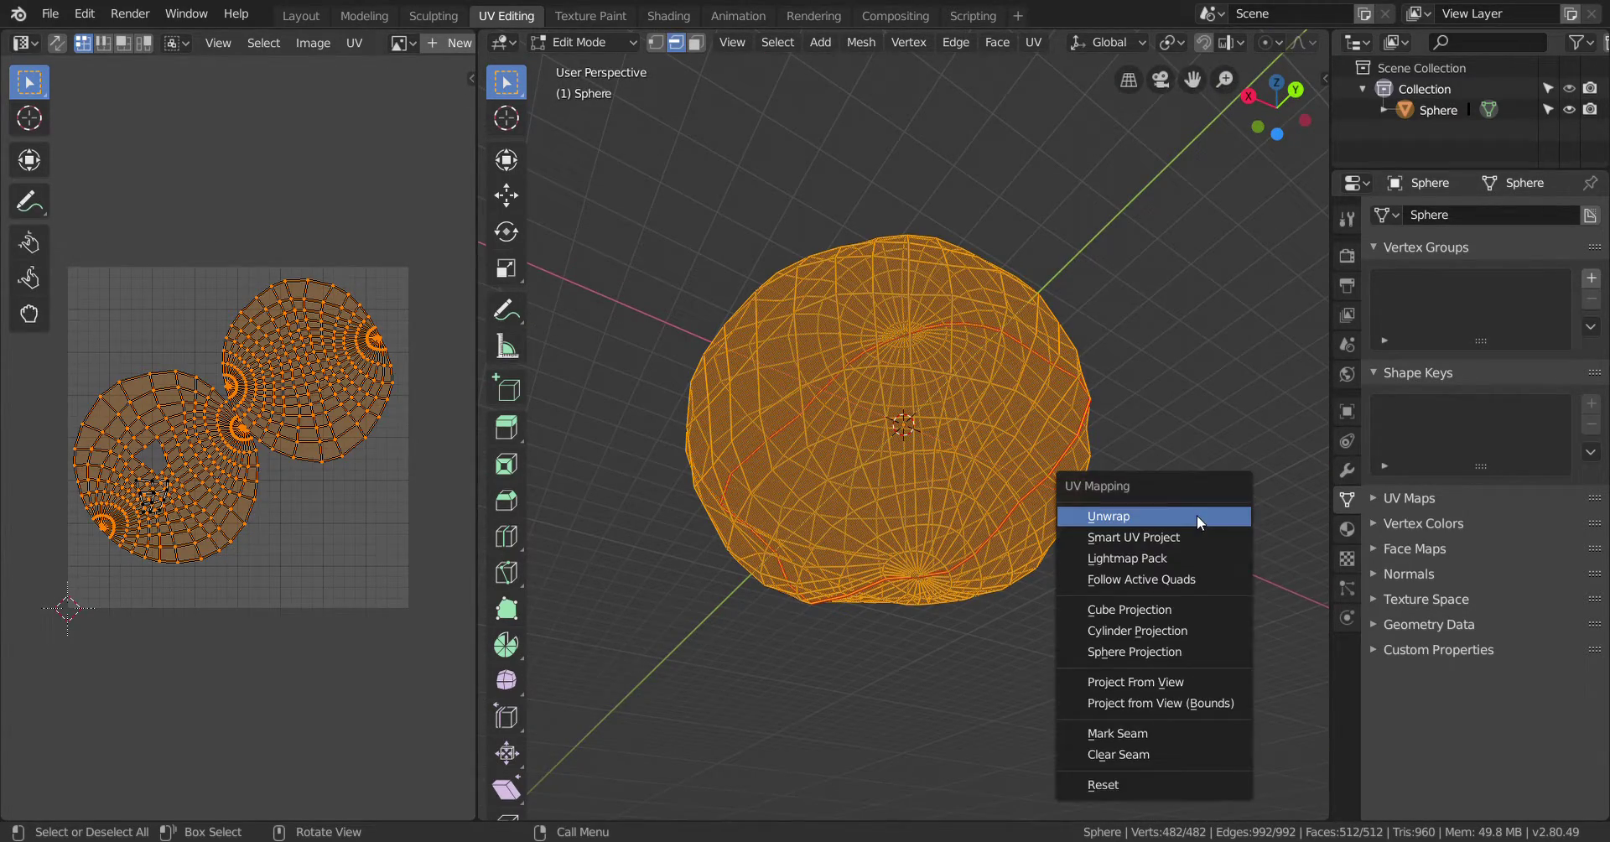
{"action": "left_click", "coordinate": [1199, 519]}
{"action": "middle_click_drag", "start_coordinate": [1205, 526], "coordinate": [350, 493]}
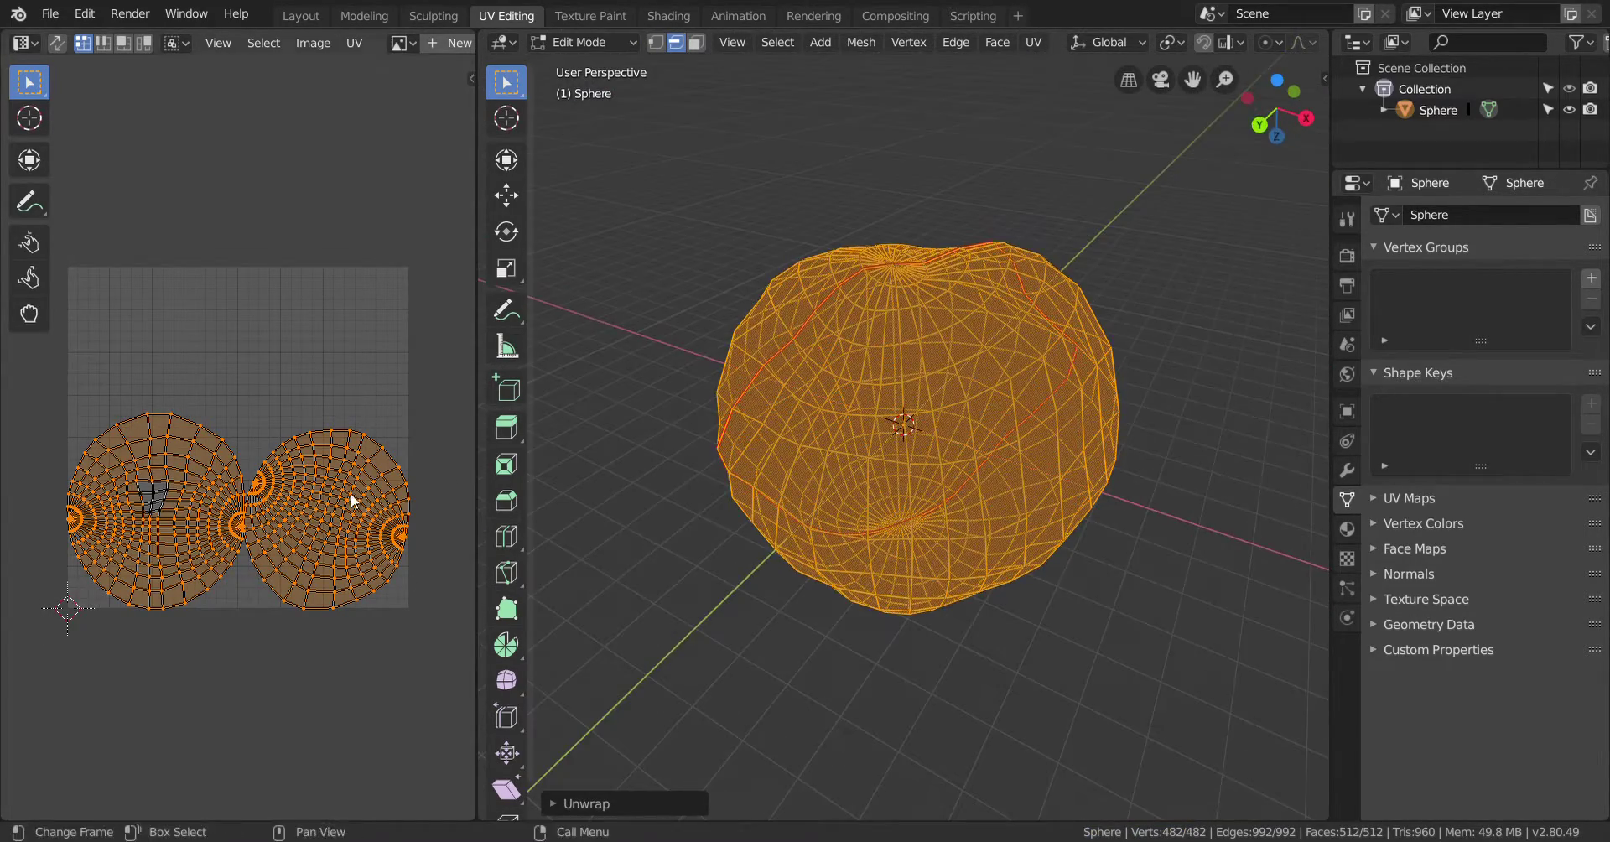
{"action": "left_click", "coordinate": [155, 492]}
{"action": "left_click", "coordinate": [348, 352]}
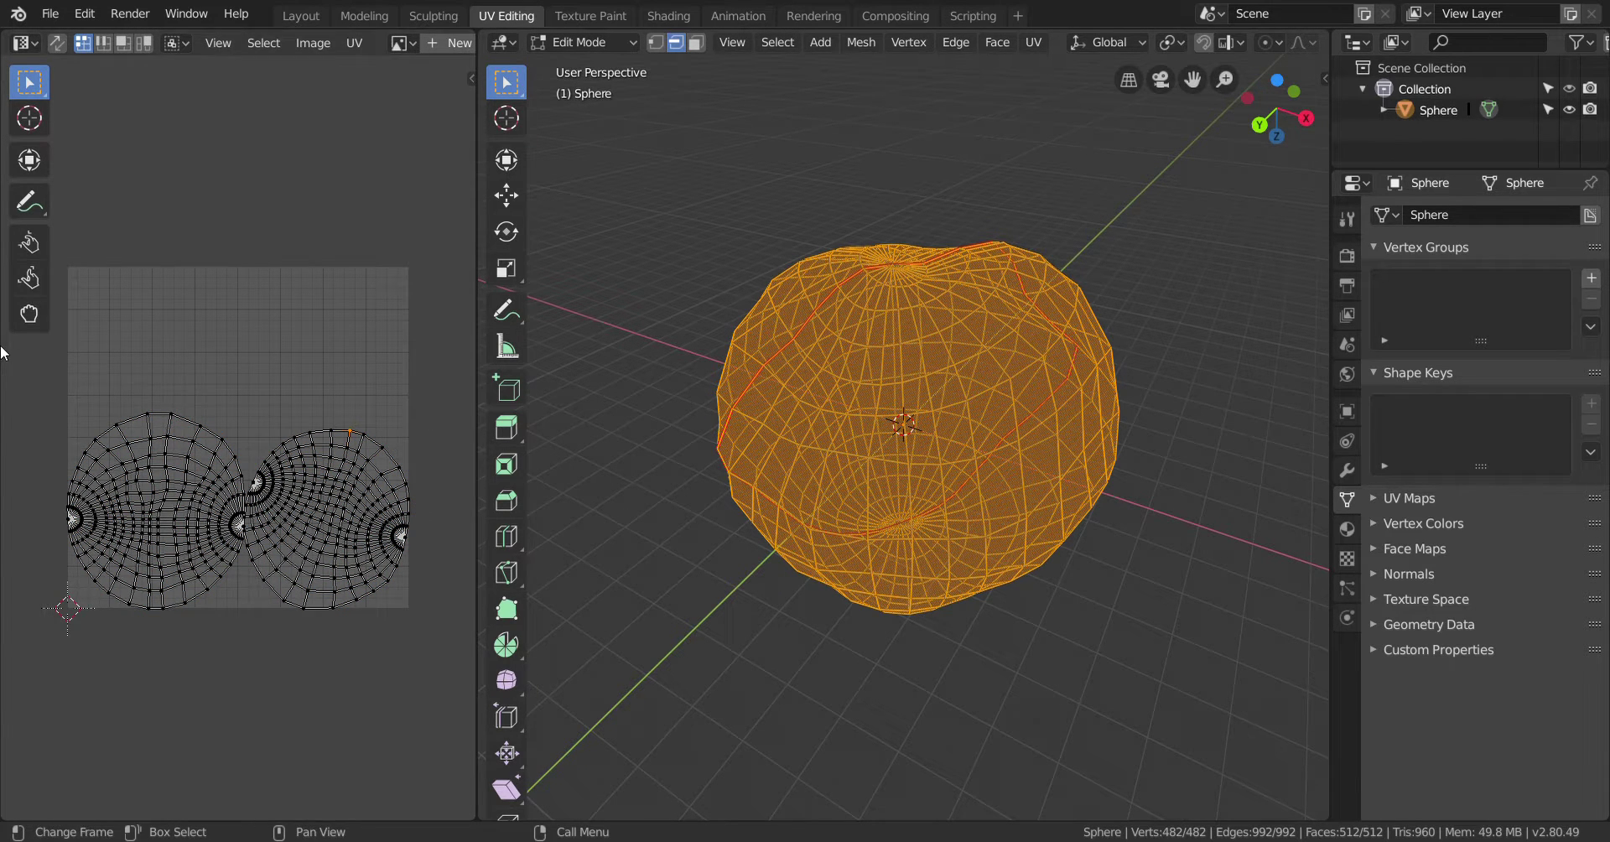
{"action": "key", "text": "a"}
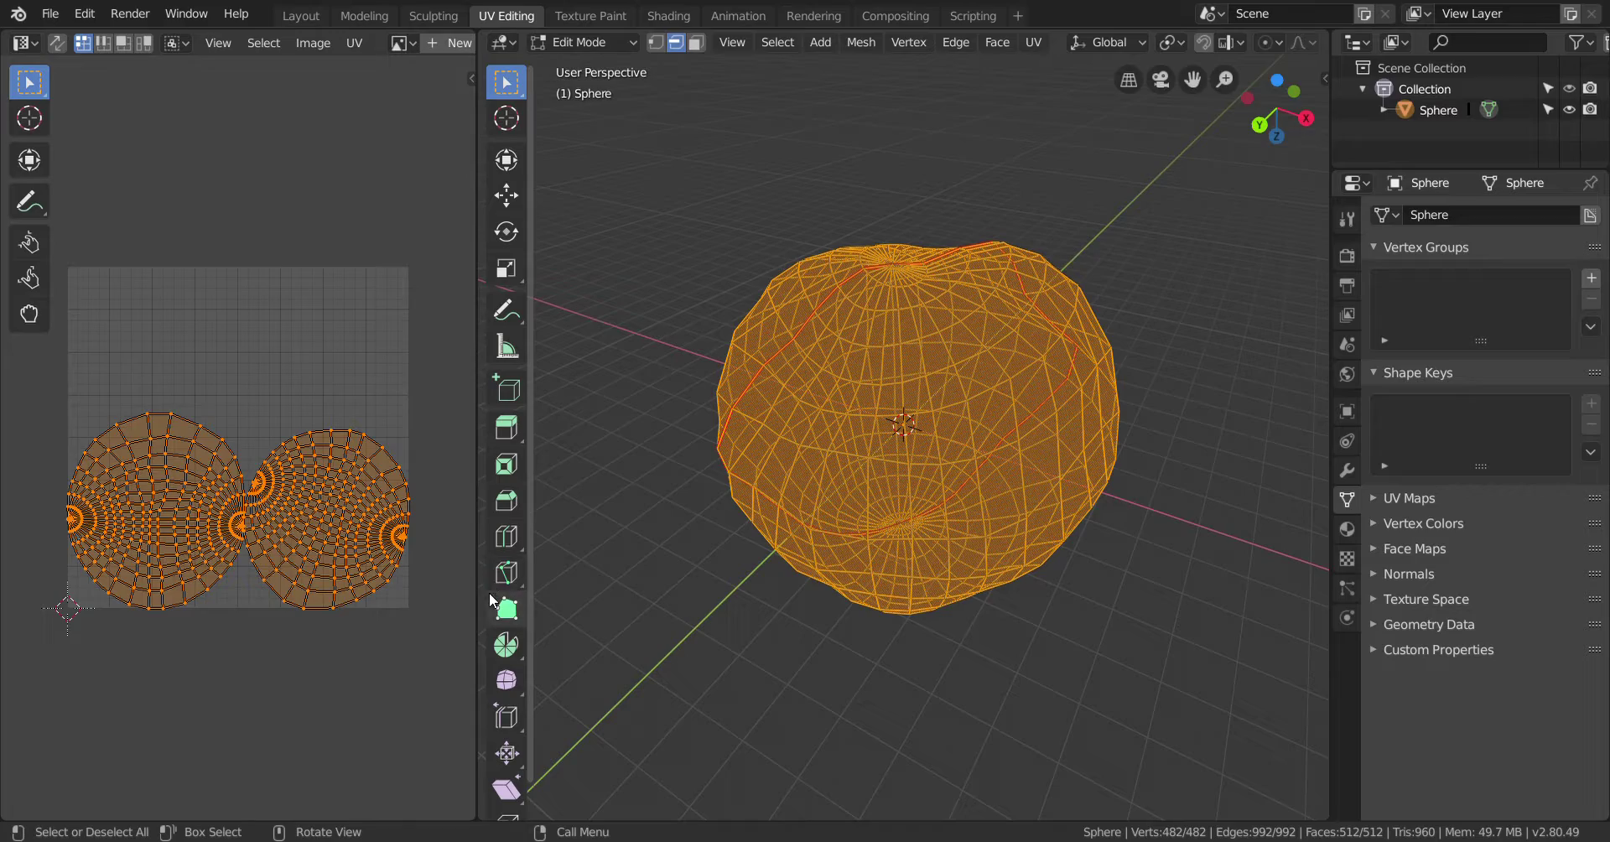
{"action": "key", "text": "shift+v"}
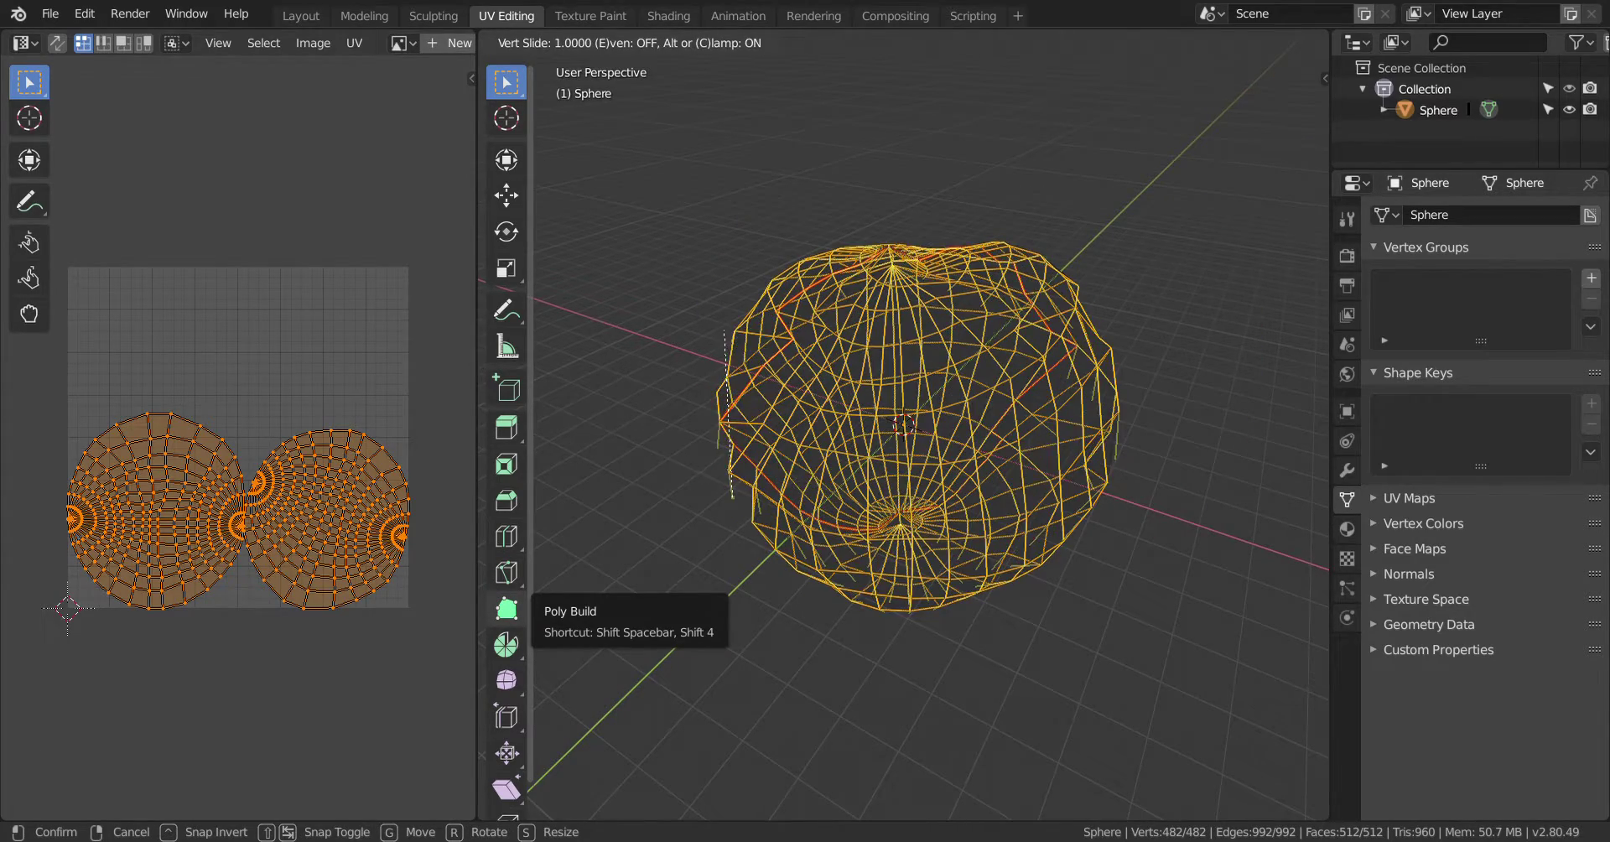
{"action": "key", "text": "Escape"}
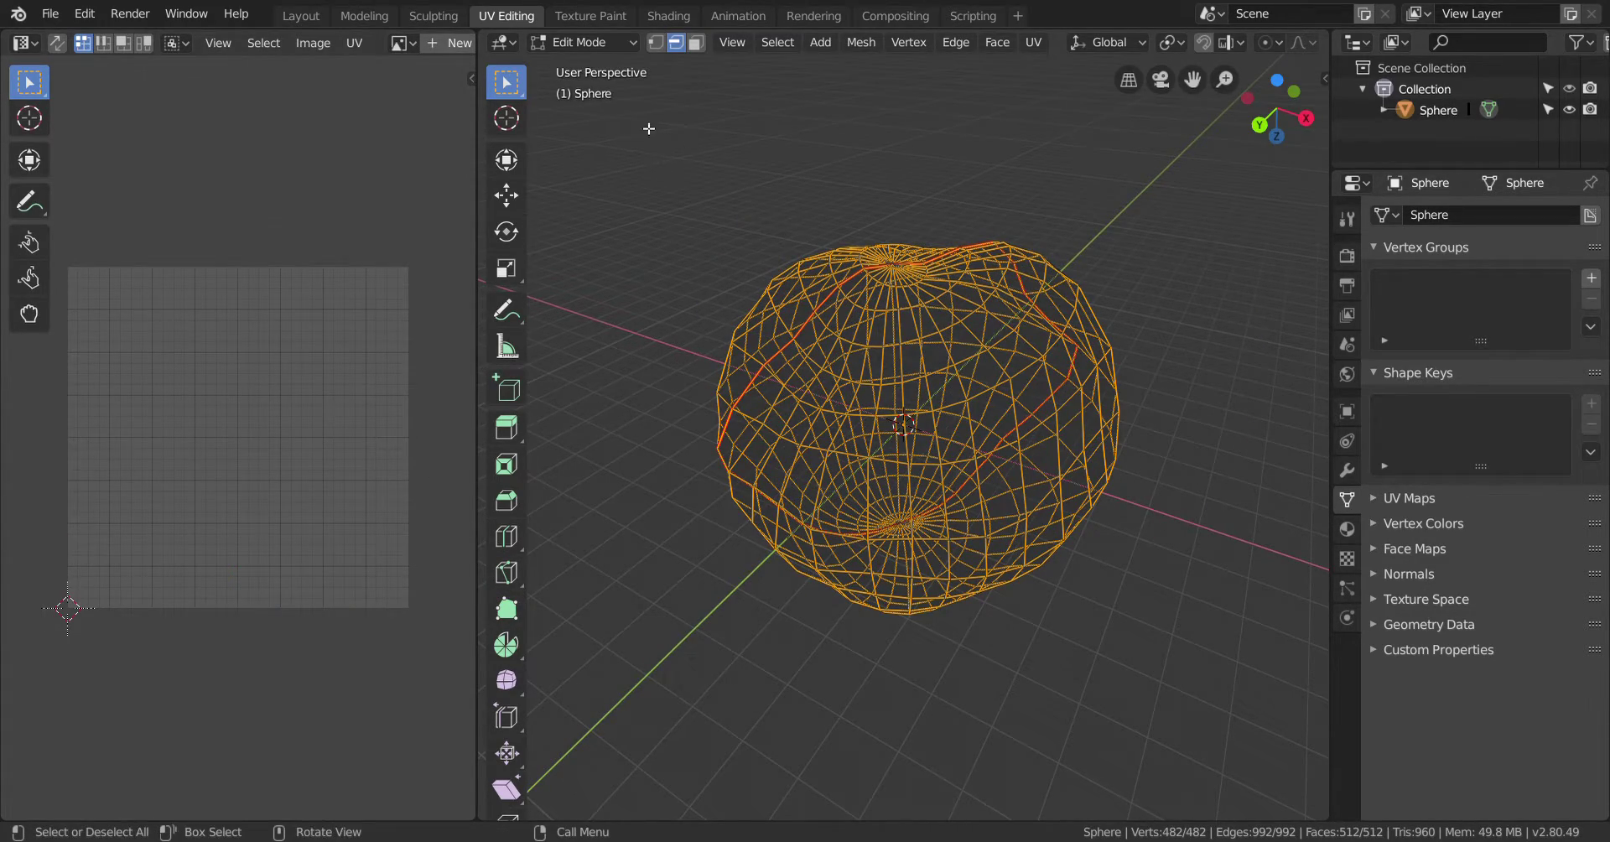
Select all UVs, rotate the two islands to a falling diagonal and move them to the middle of the grid
{"action": "key", "text": "a"}
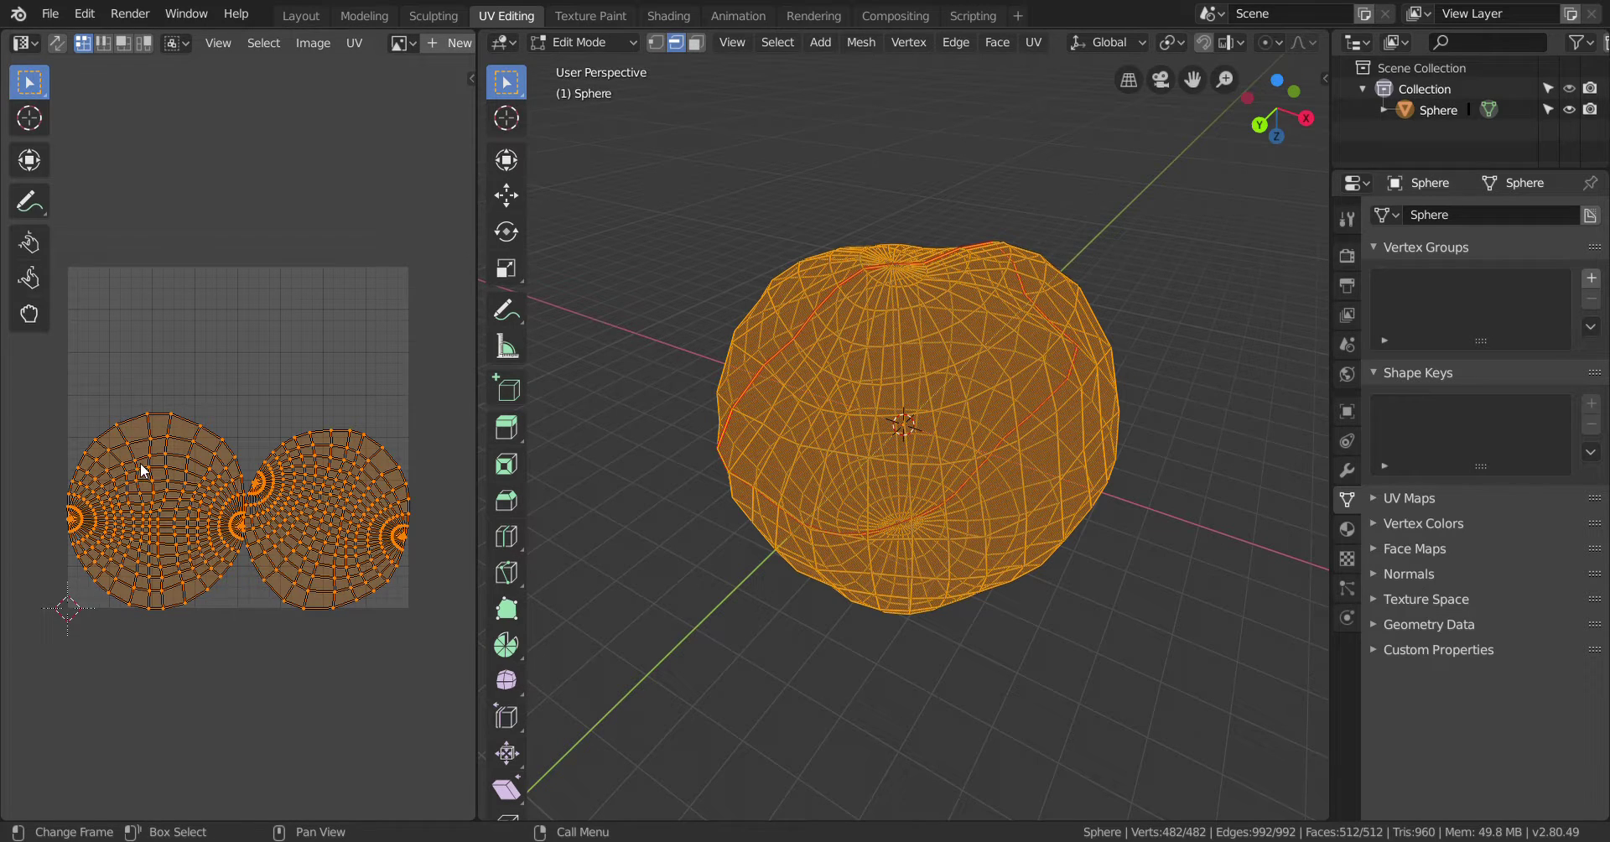
{"action": "key", "text": "g"}
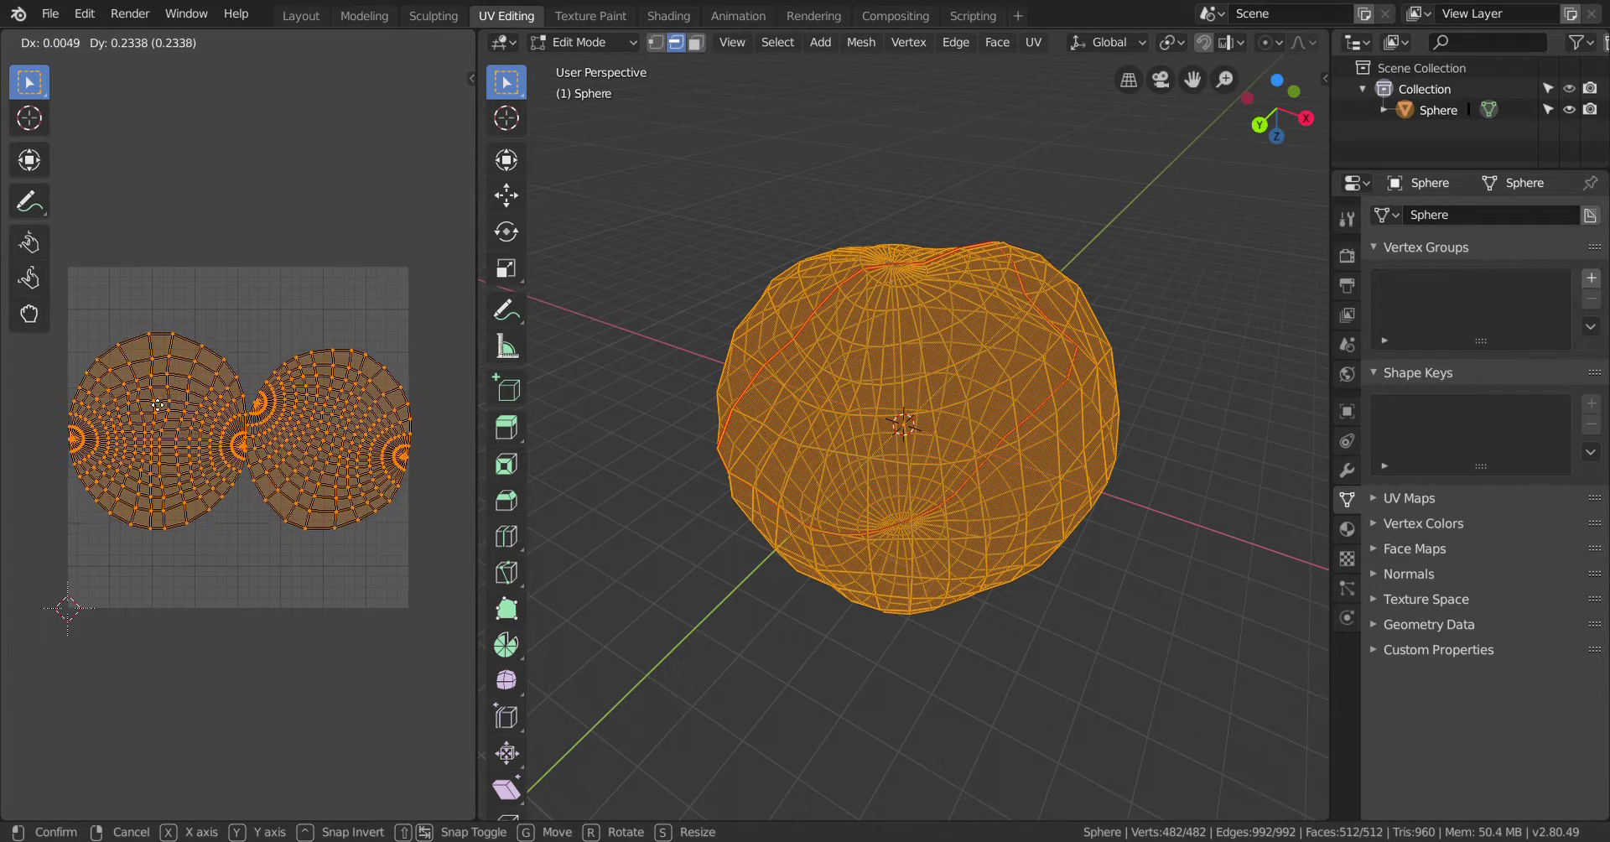
{"action": "key", "text": "r"}
{"action": "left_click", "coordinate": [178, 373]}
{"action": "key", "text": "g"}
{"action": "left_click", "coordinate": [178, 293]}
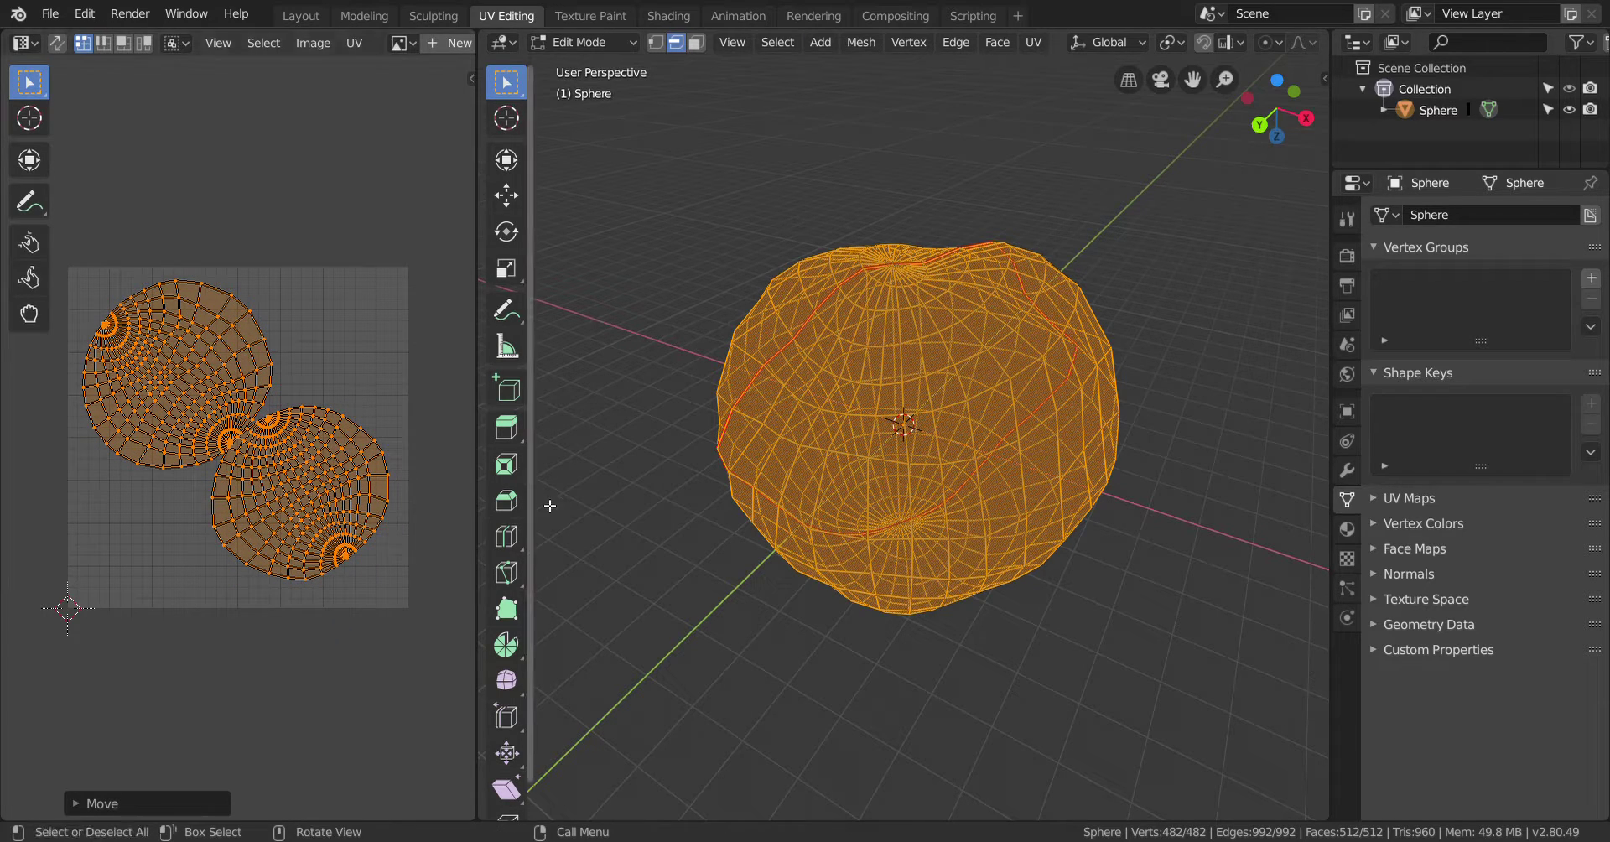
Reselect the entire rock, restore the default island layout with another Unwrap, and leave the whole mesh selected
{"action": "left_click", "coordinate": [662, 484]}
{"action": "left_click_drag", "start_coordinate": [697, 146], "coordinate": [1233, 695]}
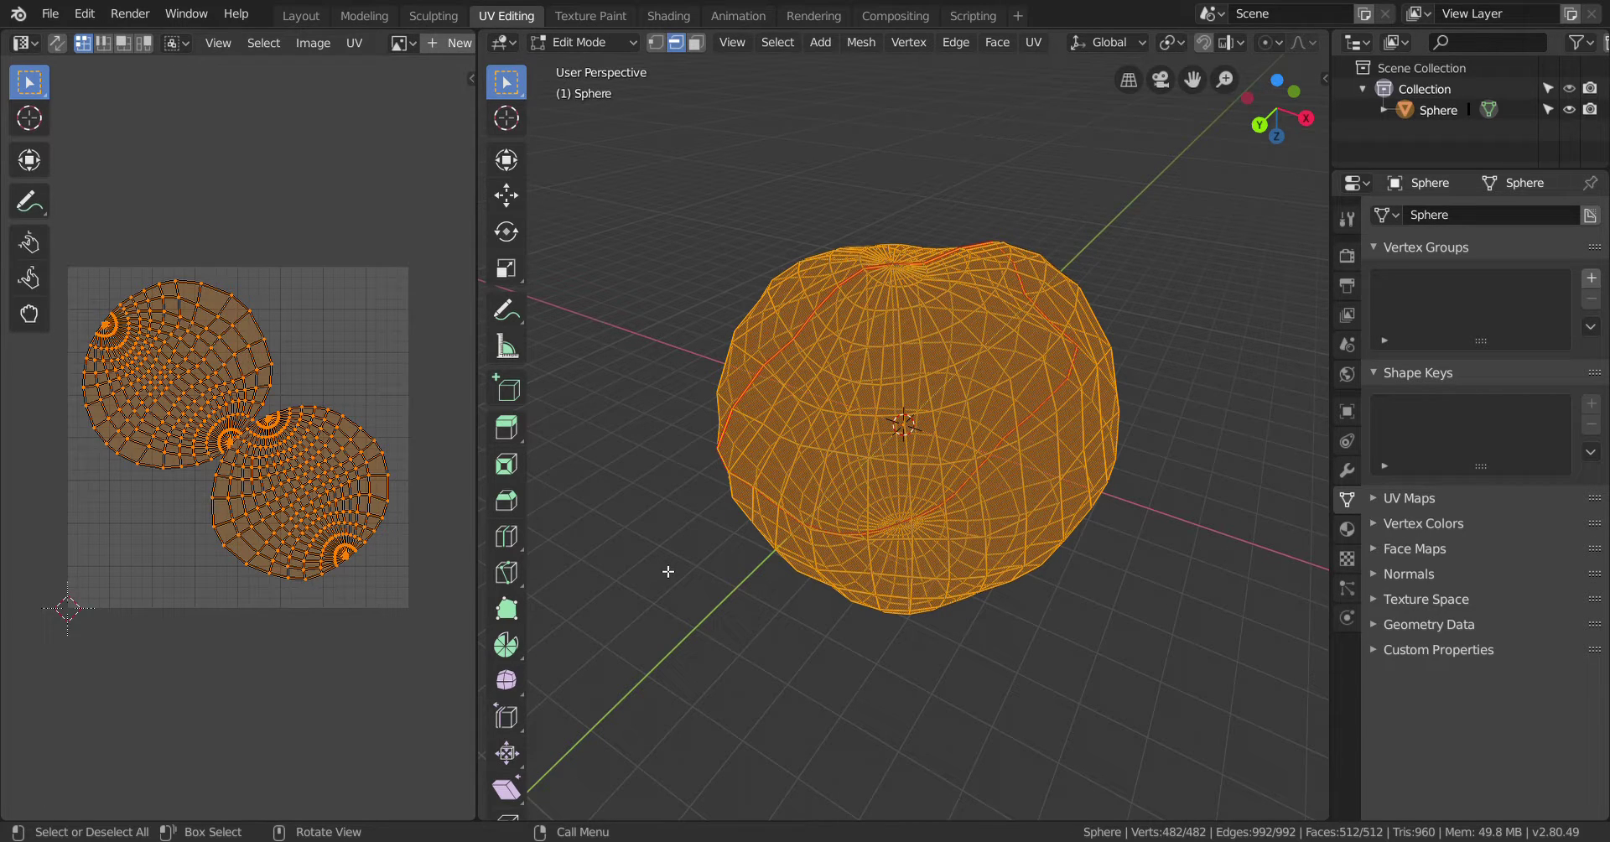
{"action": "key", "text": "u"}
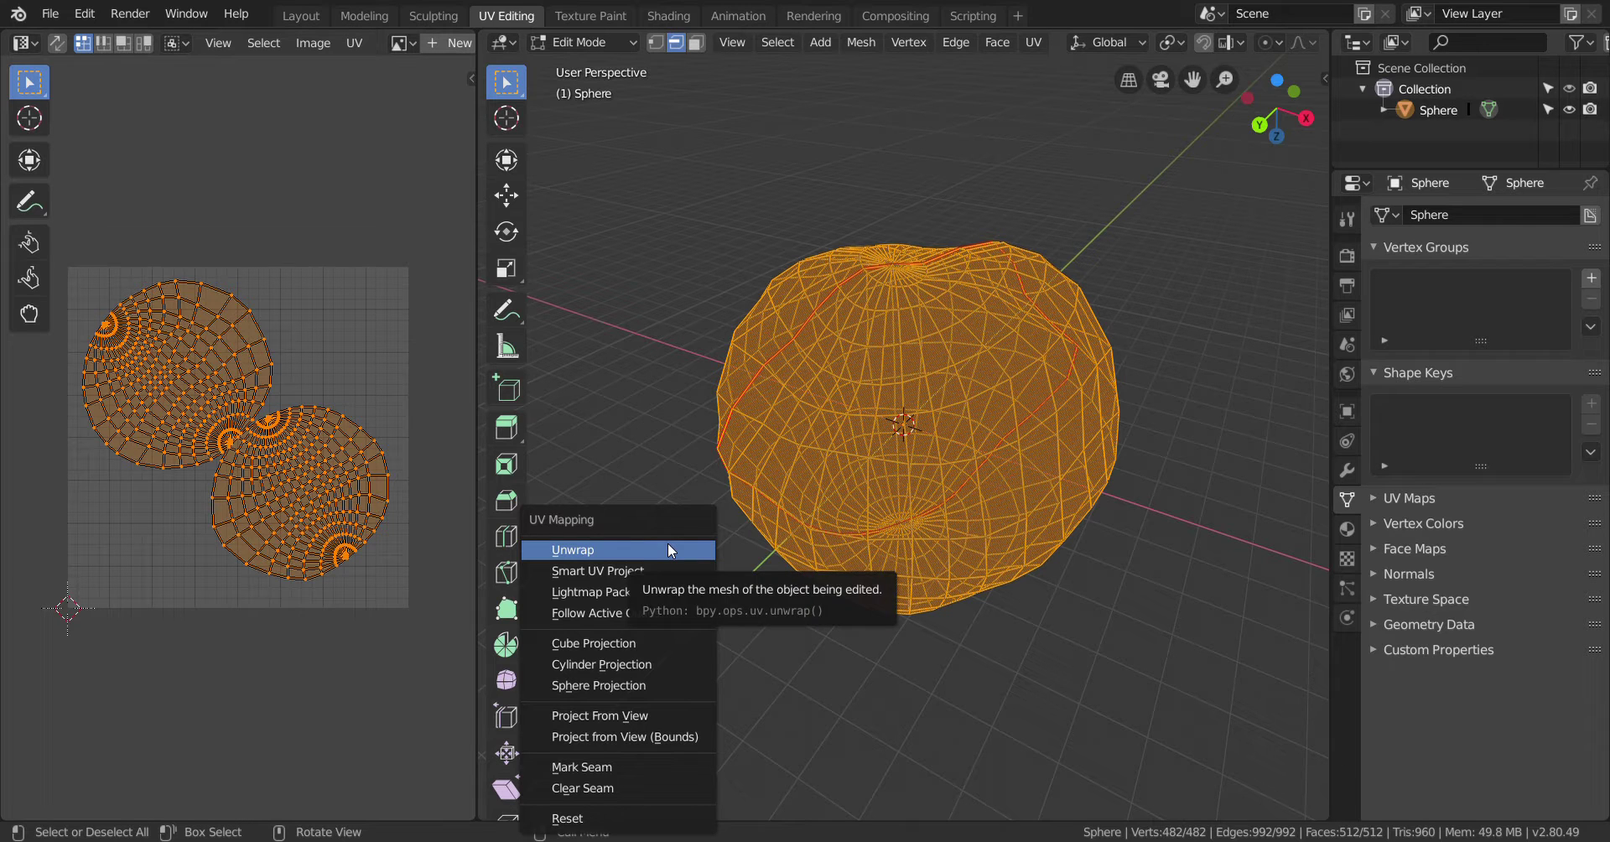
{"action": "left_click", "coordinate": [668, 549]}
{"action": "left_click", "coordinate": [651, 563]}
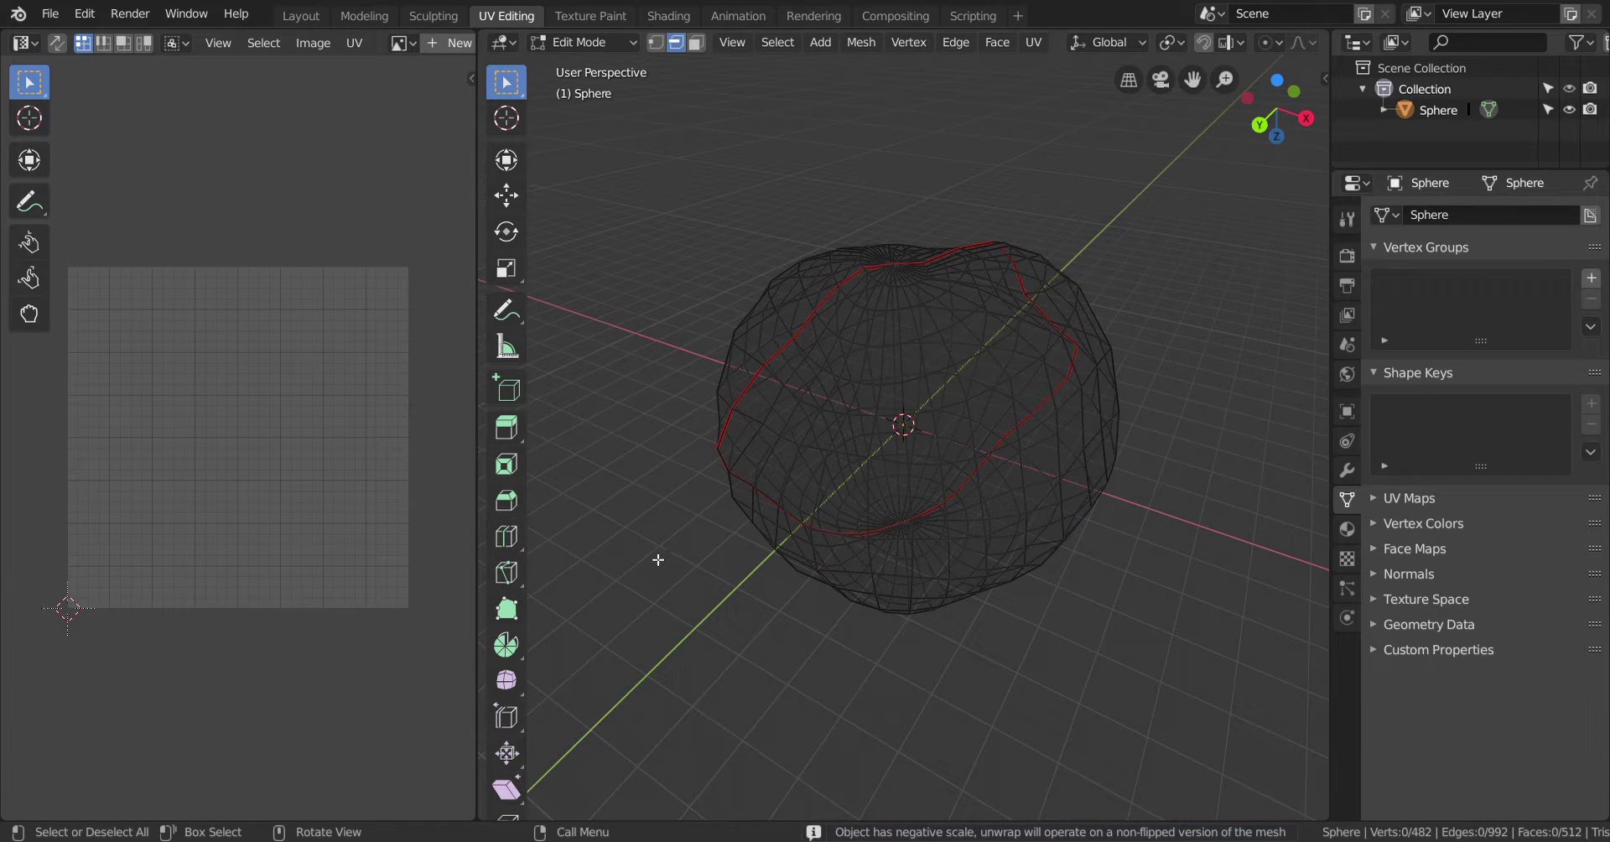
{"action": "scroll", "coordinate": [92, 412], "scroll_direction": "down", "scroll_amount": 9}
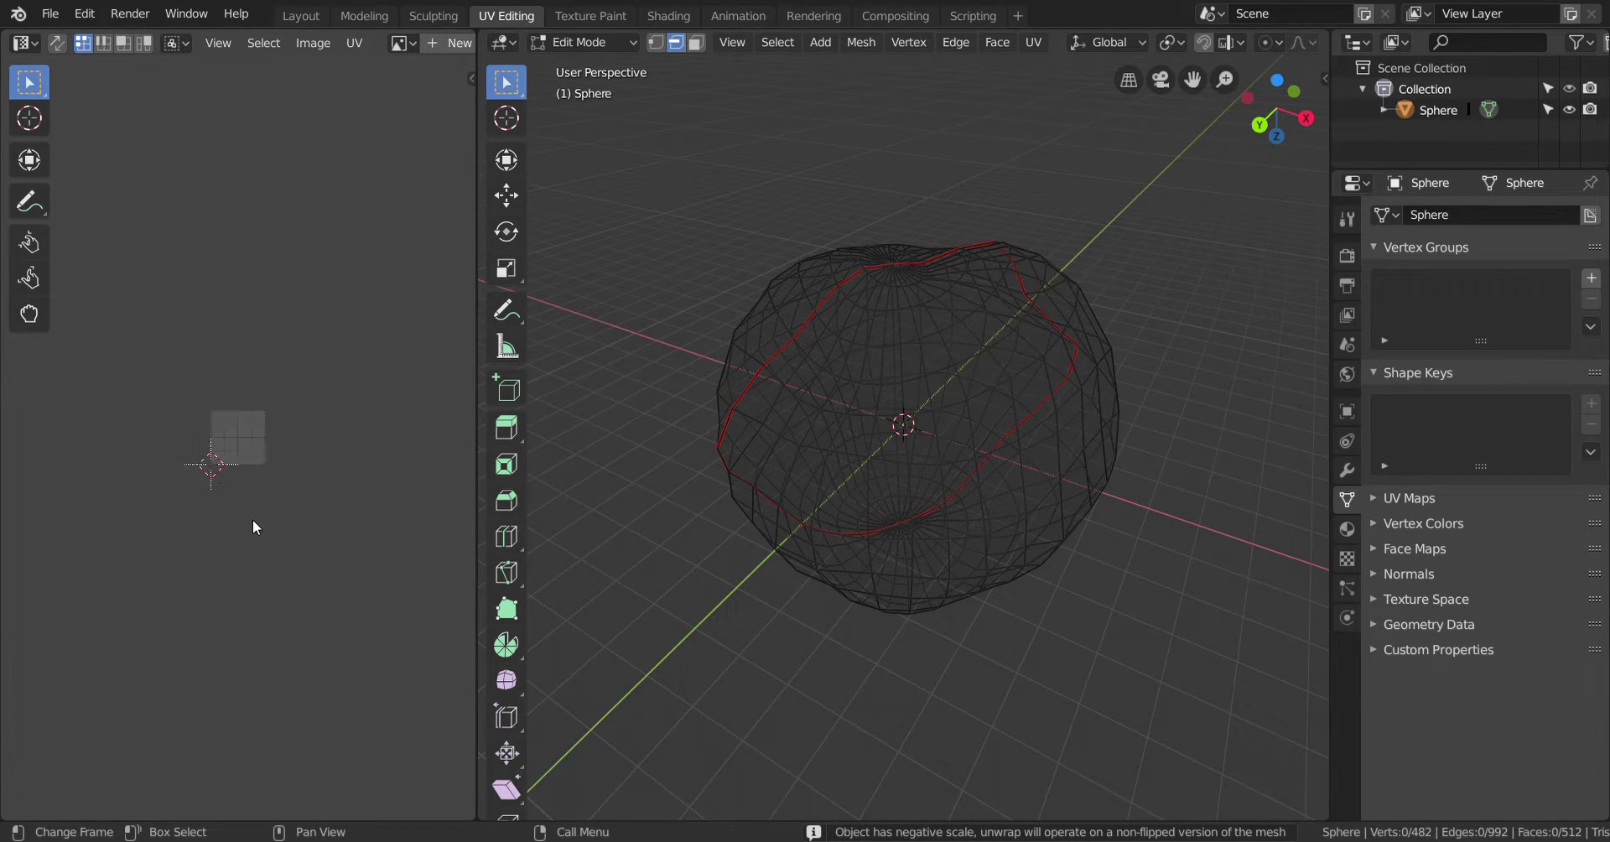
{"action": "scroll", "coordinate": [280, 547], "scroll_direction": "up", "scroll_amount": 9}
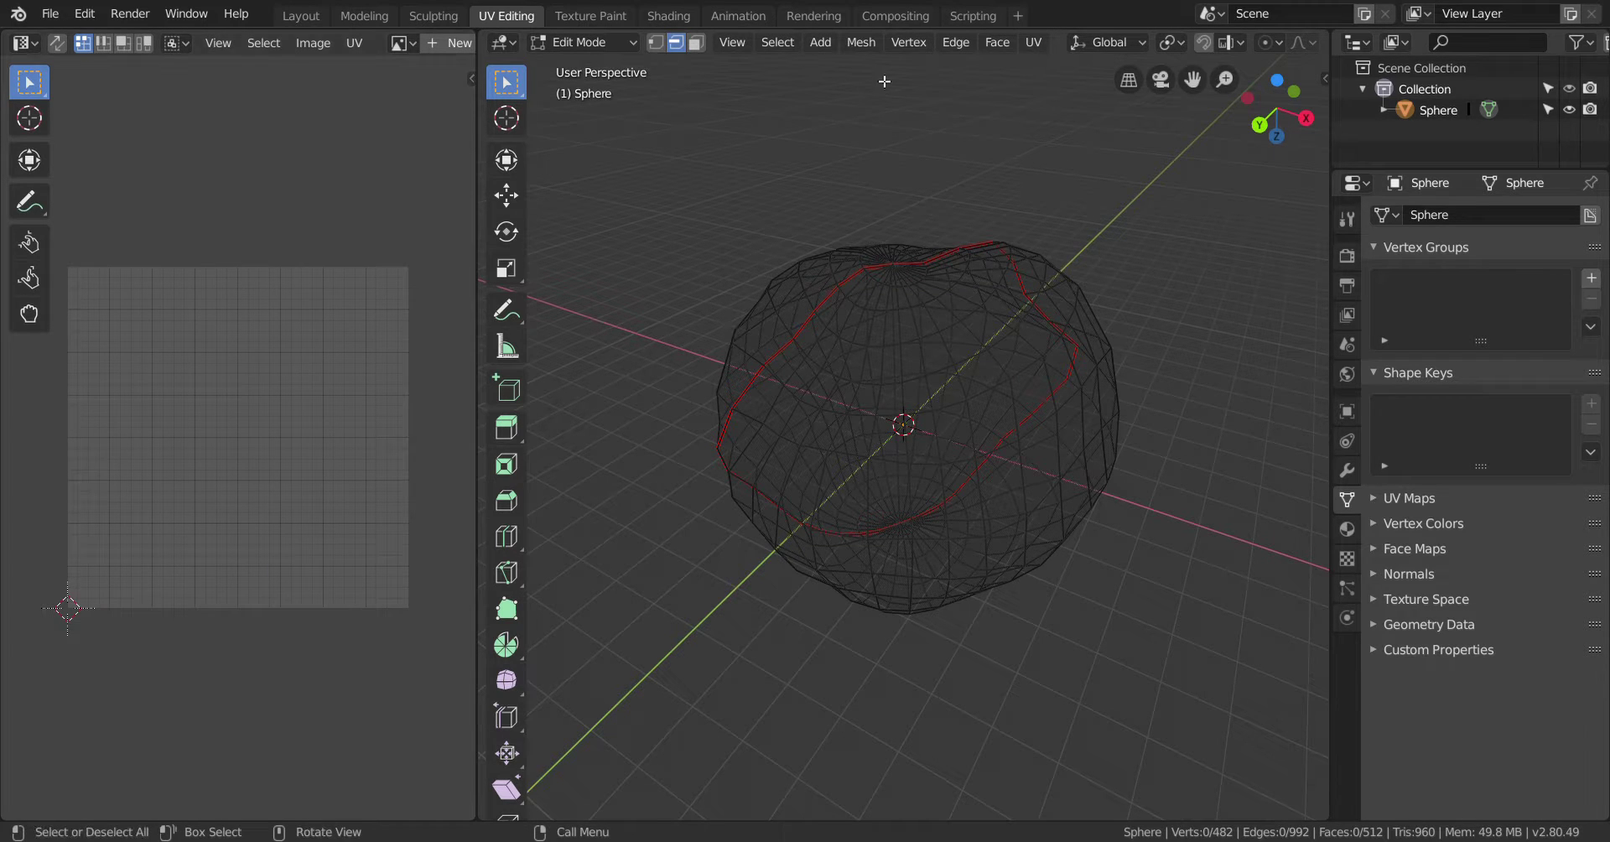
{"action": "key", "text": "a"}
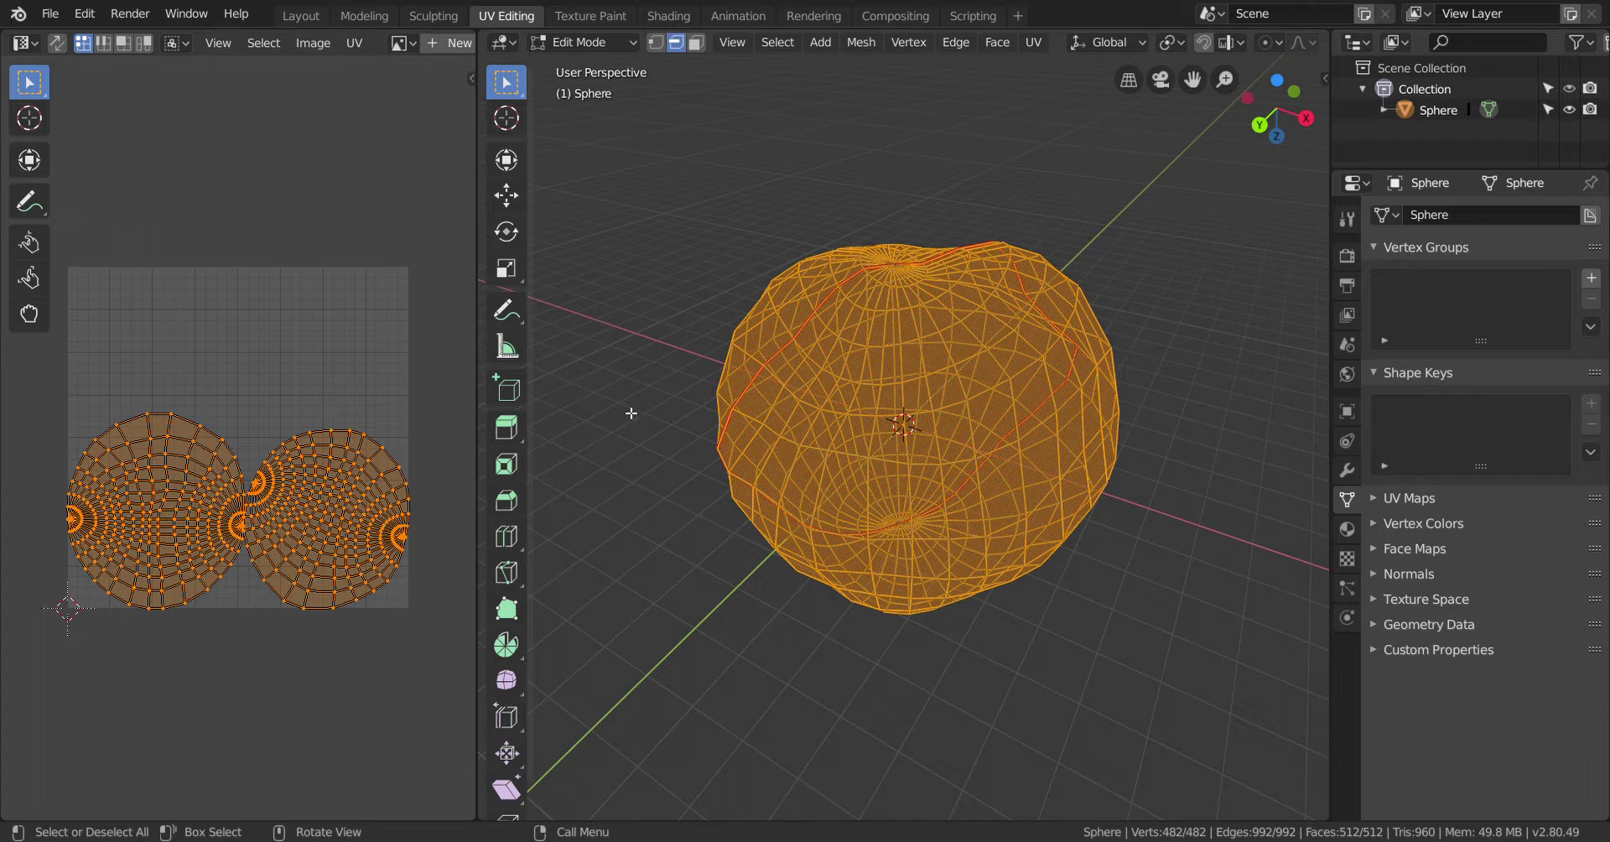
{"action": "left_click", "coordinate": [323, 42]}
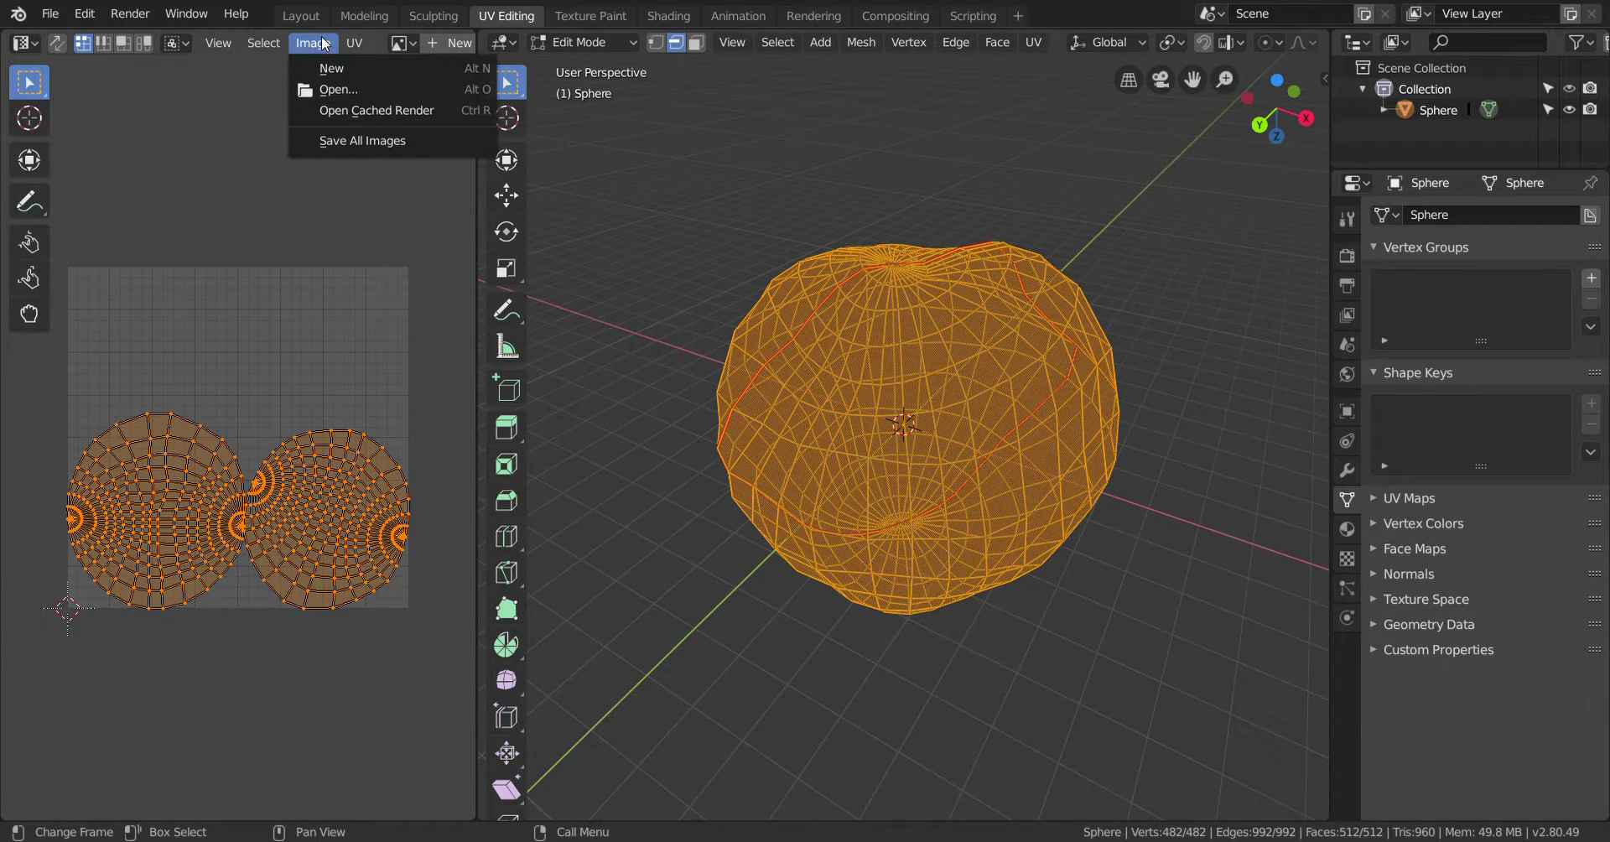
{"action": "left_click", "coordinate": [343, 141]}
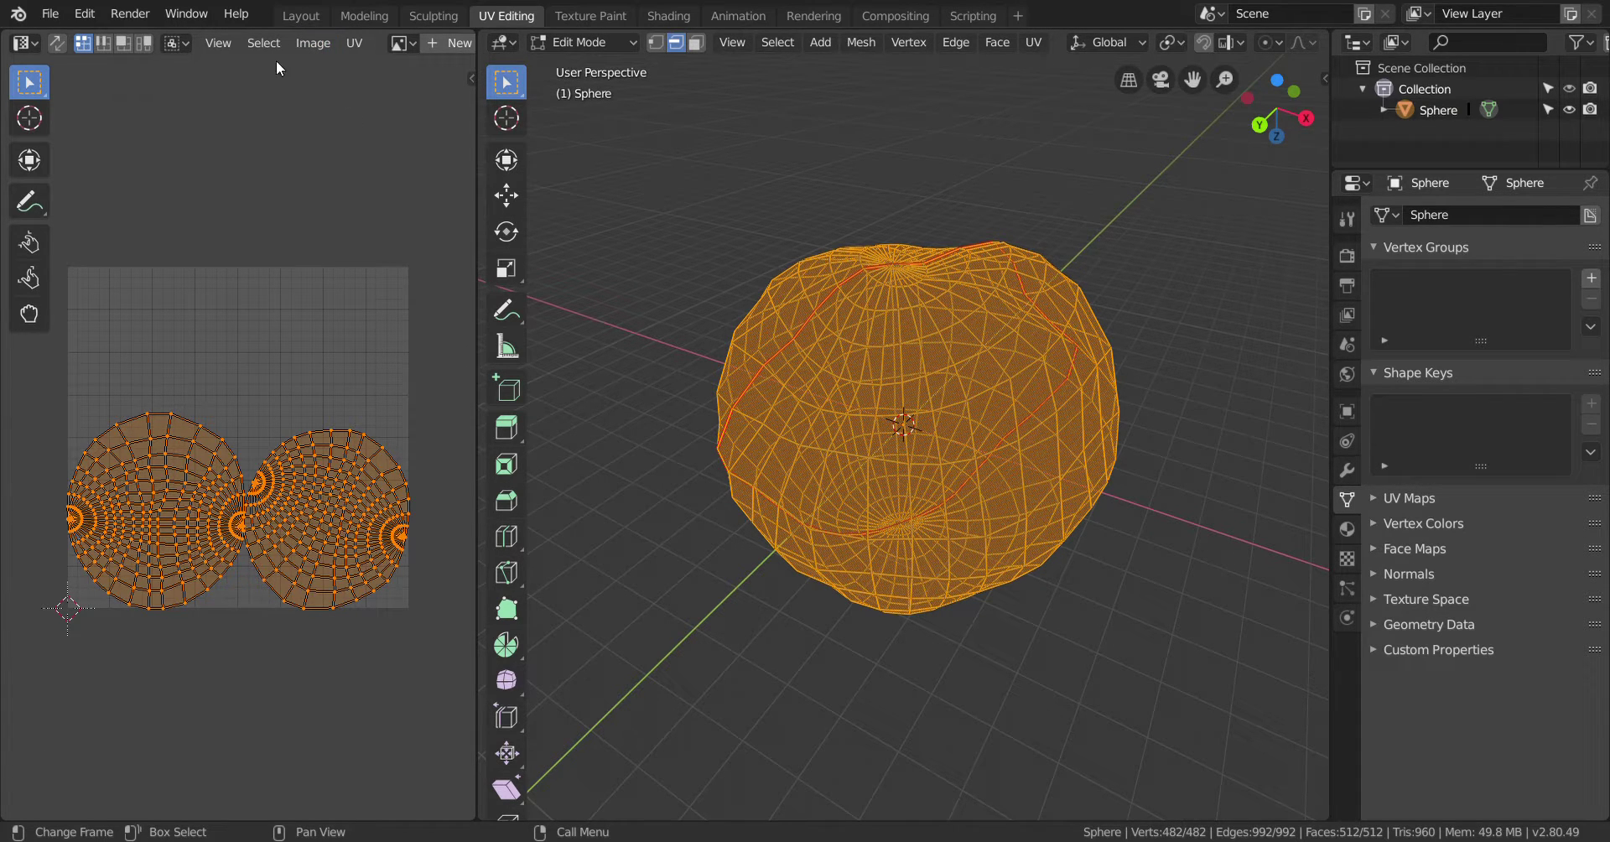
{"action": "left_click", "coordinate": [216, 46]}
{"action": "left_click", "coordinate": [220, 46]}
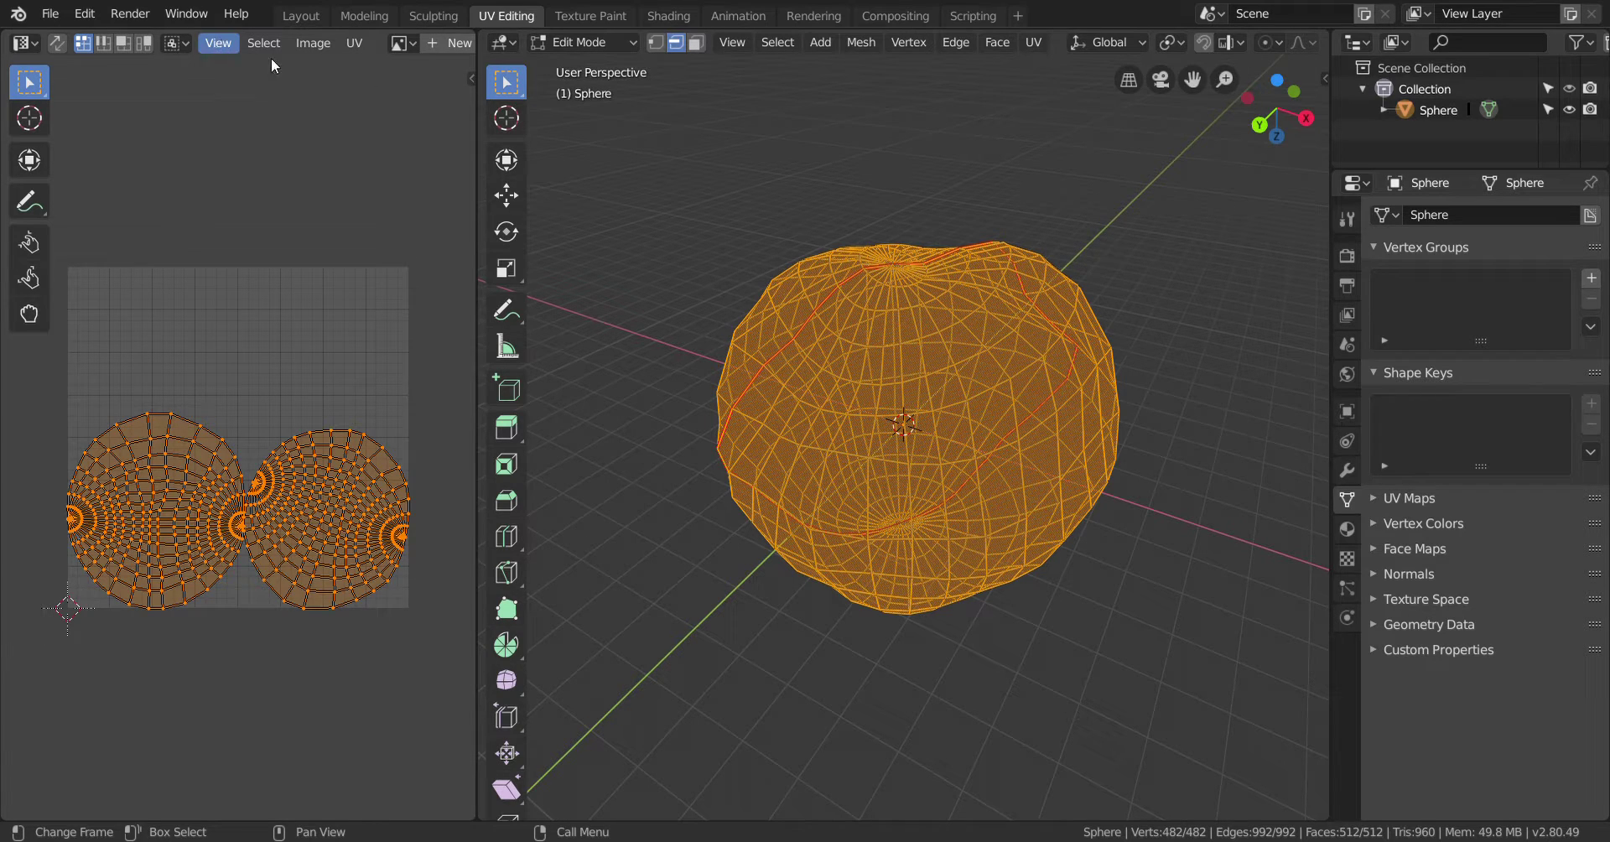
Box-select the whole rock, switch to the Texture Paint workspace and narrow the image editor to enlarge the 3D viewport
{"action": "left_click", "coordinate": [669, 229]}
{"action": "left_click_drag", "start_coordinate": [658, 107], "coordinate": [1266, 784]}
{"action": "left_click", "coordinate": [605, 17]}
{"action": "scroll", "coordinate": [410, 510], "scroll_direction": "up", "scroll_amount": 5}
{"action": "scroll", "coordinate": [496, 640], "scroll_direction": "down", "scroll_amount": 1}
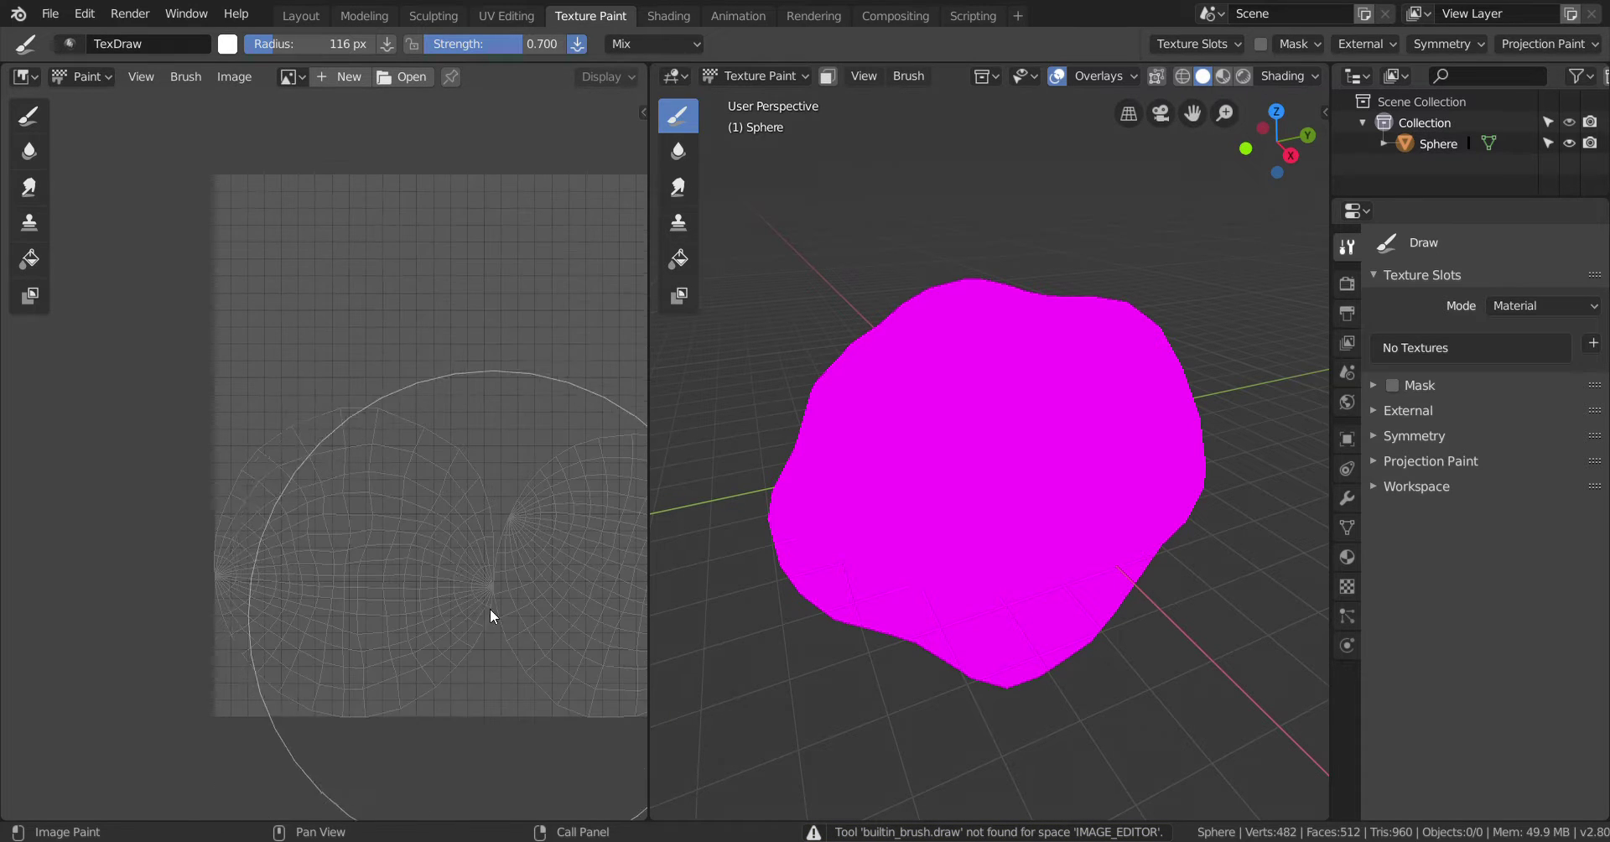
{"action": "scroll", "coordinate": [564, 540], "scroll_direction": "down", "scroll_amount": 1}
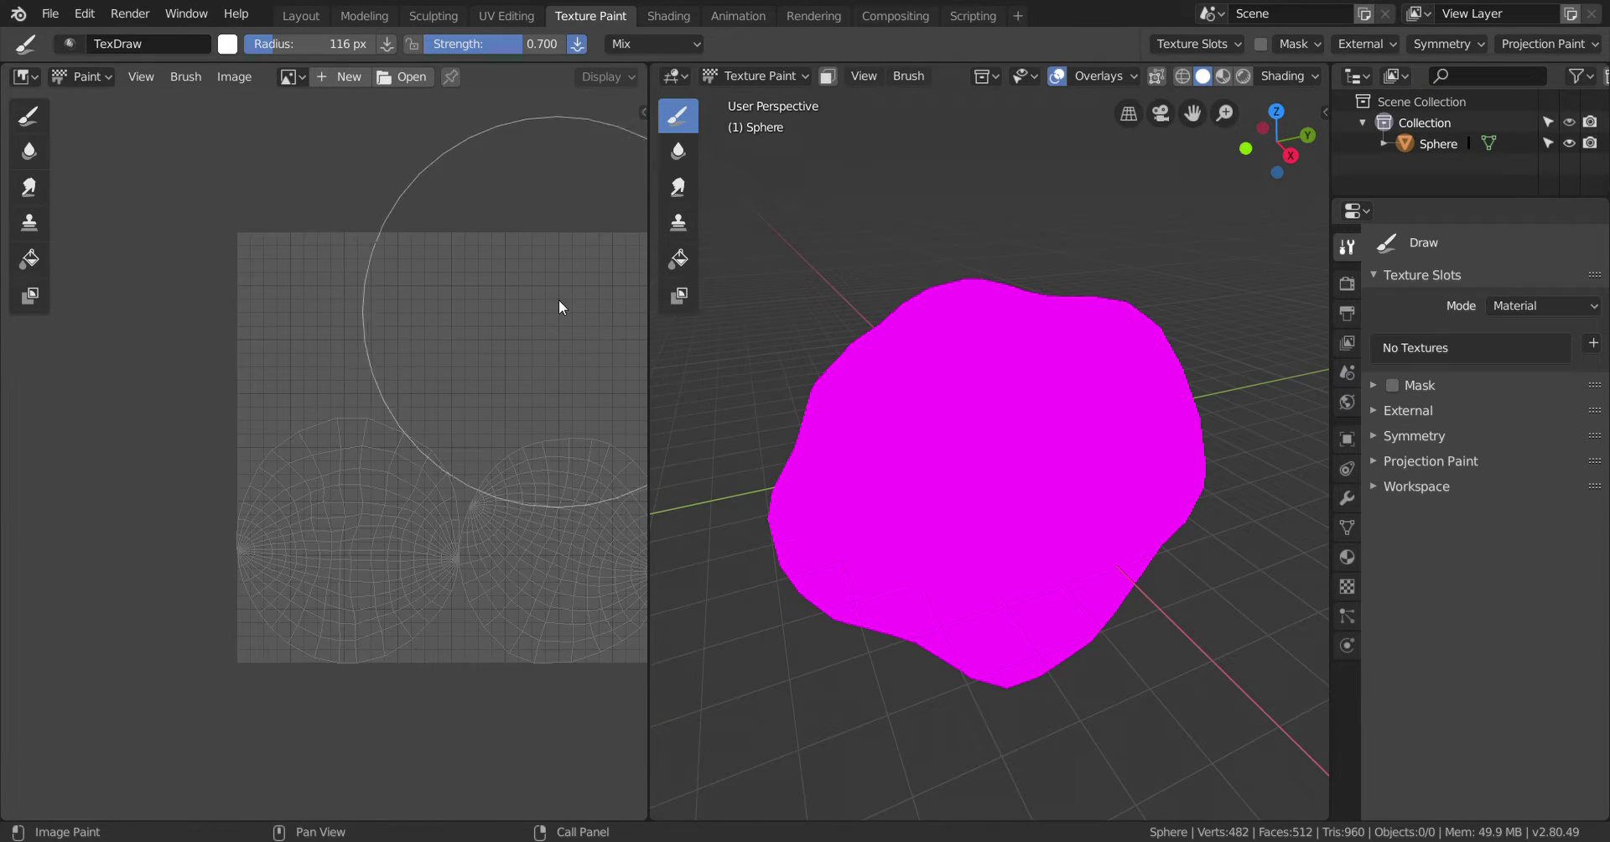
{"action": "scroll", "coordinate": [457, 193], "scroll_direction": "down", "scroll_amount": 1}
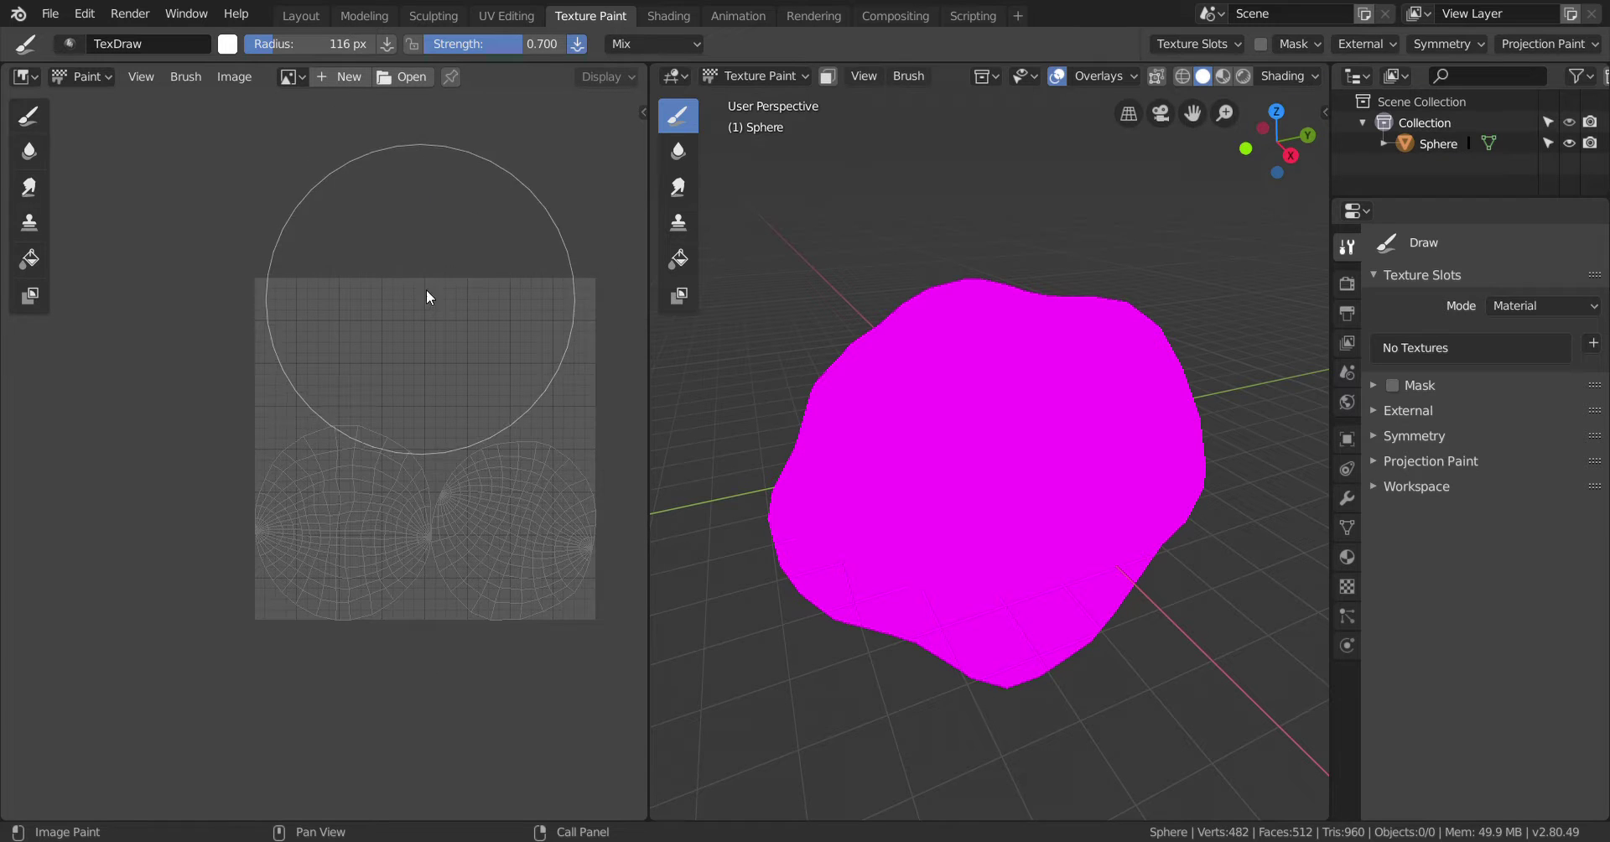
{"action": "mouse_move", "coordinate": [276, 287]}
{"action": "middle_mouse_down"}
{"action": "mouse_move", "coordinate": [262, 259]}
{"action": "mouse_move", "coordinate": [134, 264]}
{"action": "middle_mouse_up"}
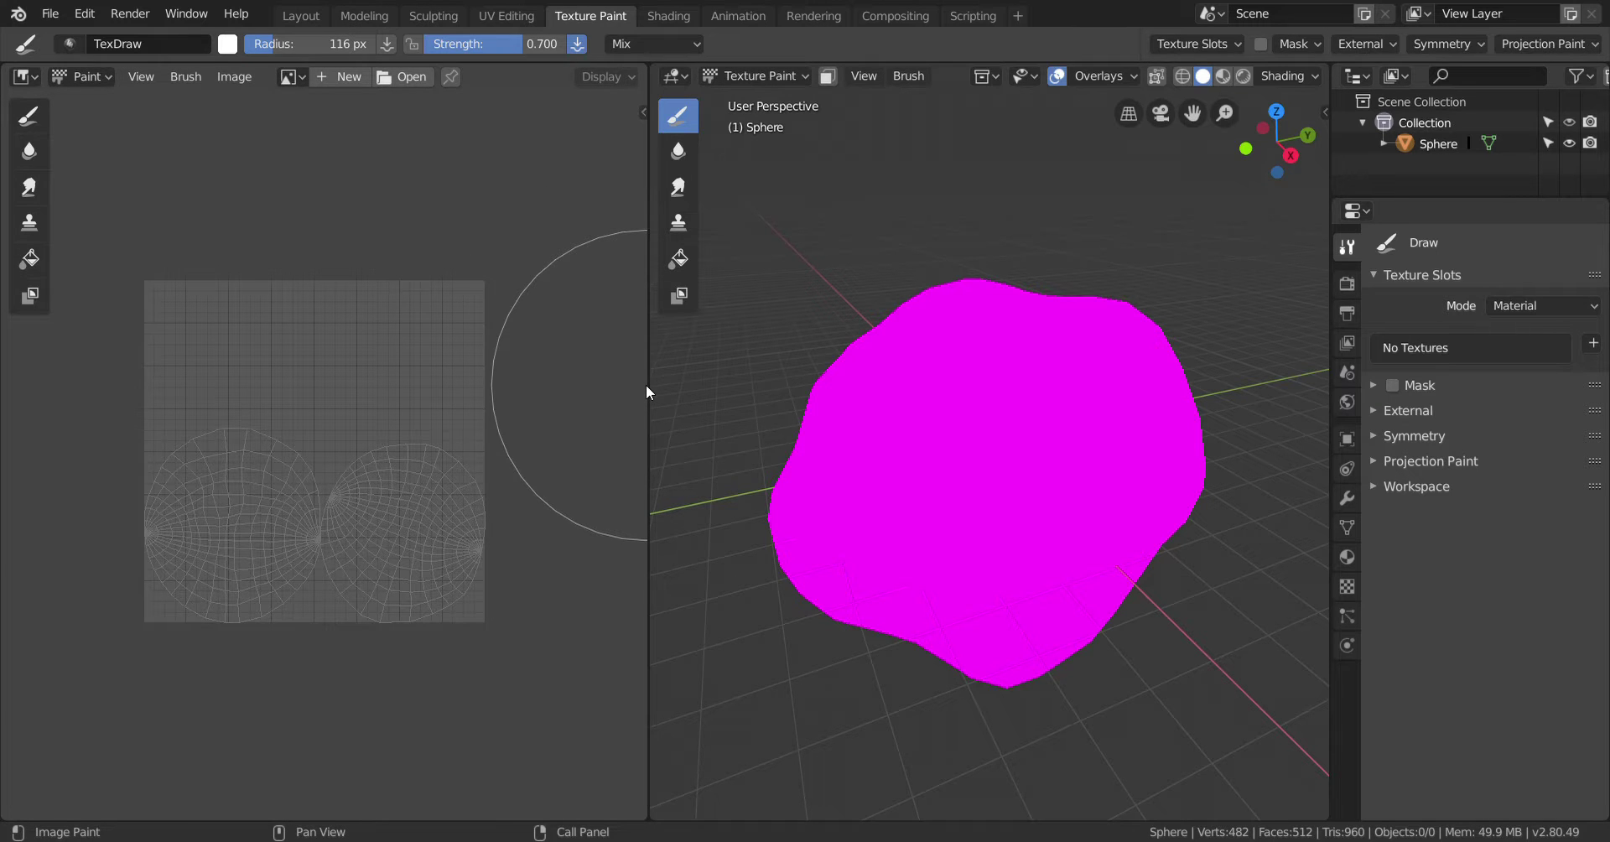
{"action": "left_click_drag", "start_coordinate": [651, 359], "coordinate": [509, 476]}
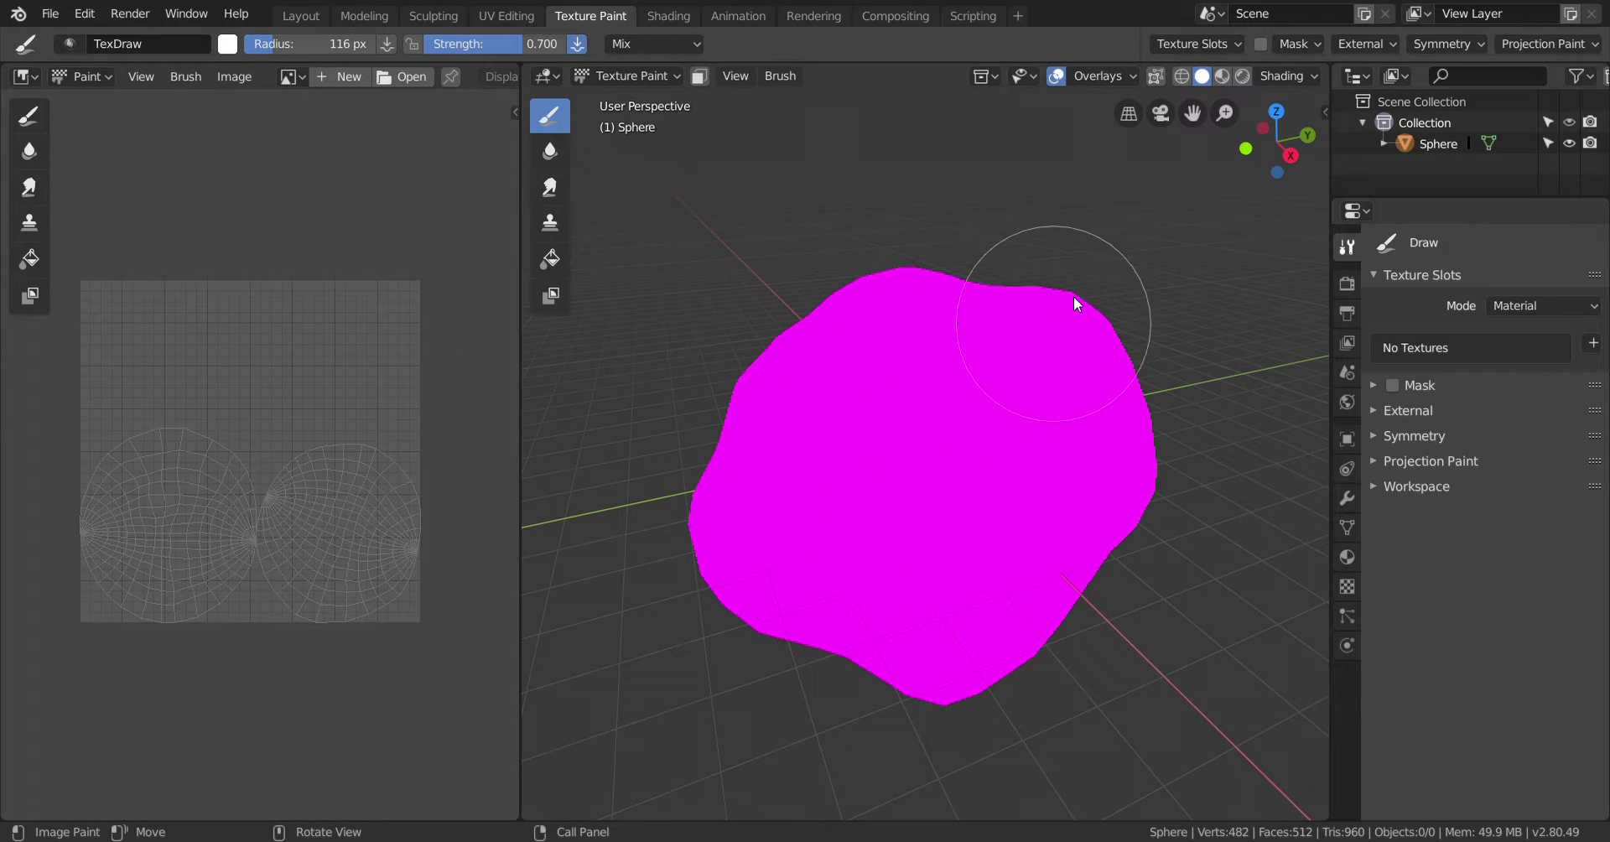
Set the 3D viewport to LookDev shading and inspect the rock from several sides
{"action": "left_click", "coordinate": [1218, 78]}
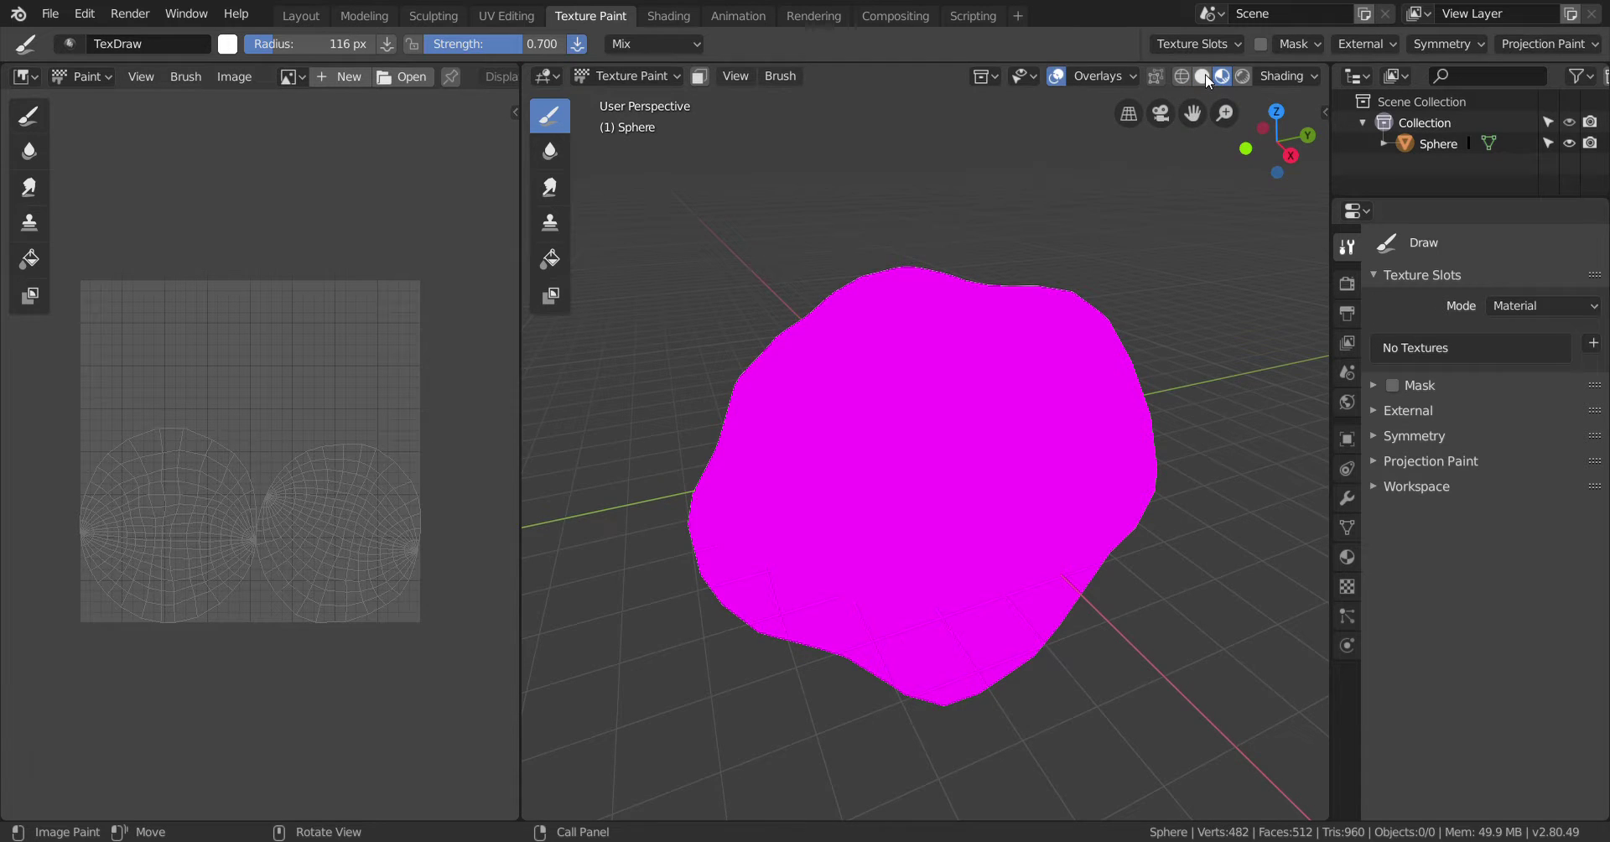
{"action": "middle_click_drag", "start_coordinate": [938, 302], "coordinate": [1020, 310]}
{"action": "middle_click_drag", "start_coordinate": [1018, 327], "coordinate": [1012, 339]}
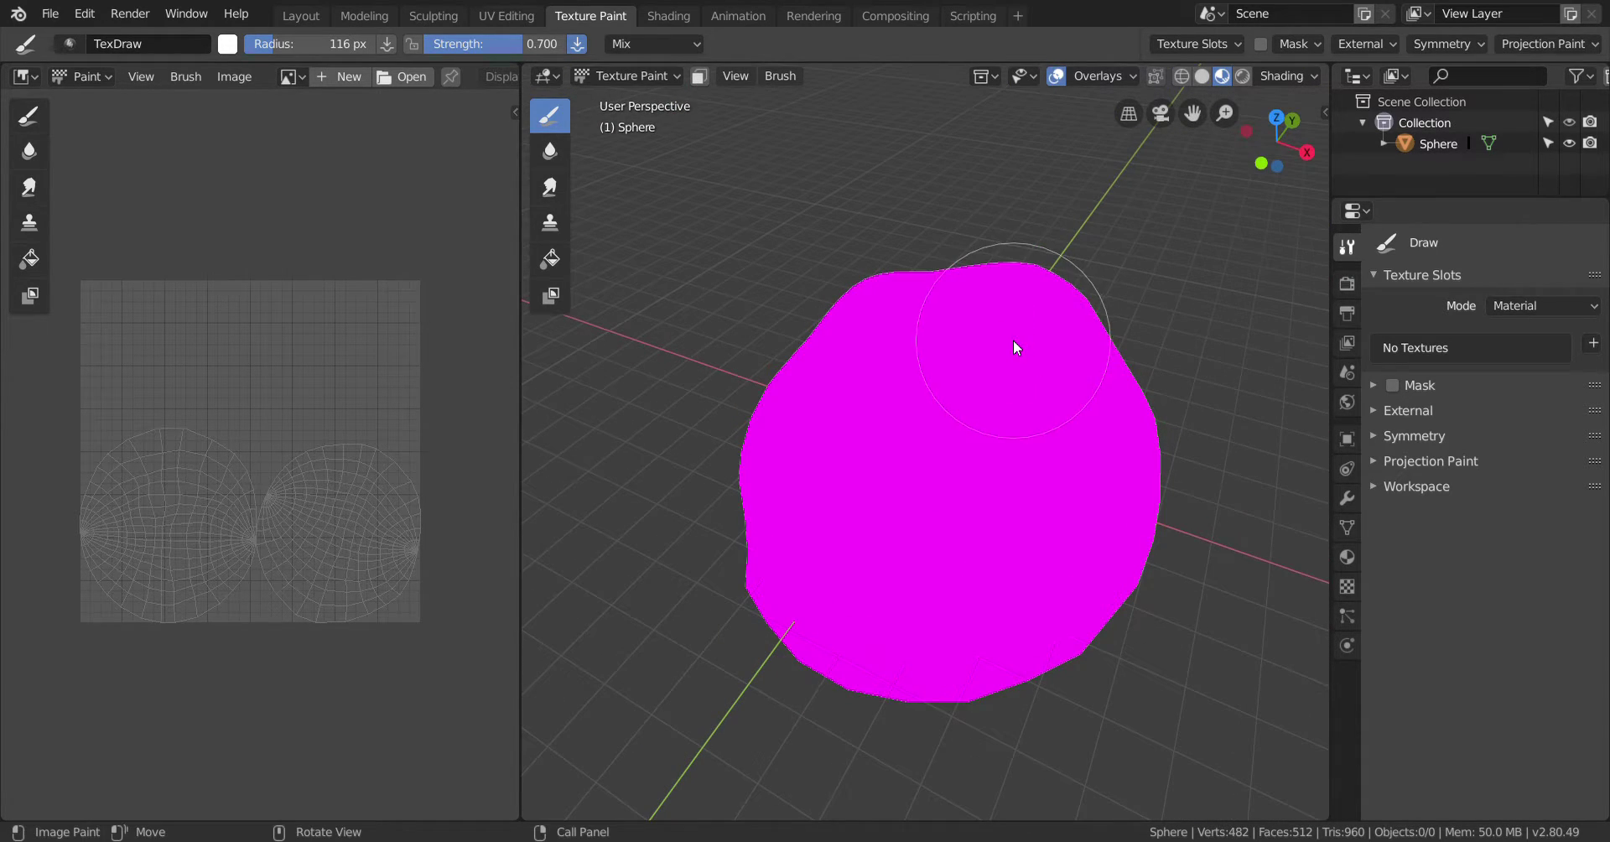
{"action": "mouse_move", "coordinate": [884, 618]}
{"action": "middle_mouse_down"}
{"action": "mouse_move", "coordinate": [934, 528]}
{"action": "mouse_move", "coordinate": [873, 470]}
{"action": "mouse_move", "coordinate": [735, 502]}
{"action": "mouse_move", "coordinate": [717, 539]}
{"action": "mouse_move", "coordinate": [868, 392]}
{"action": "middle_mouse_up"}
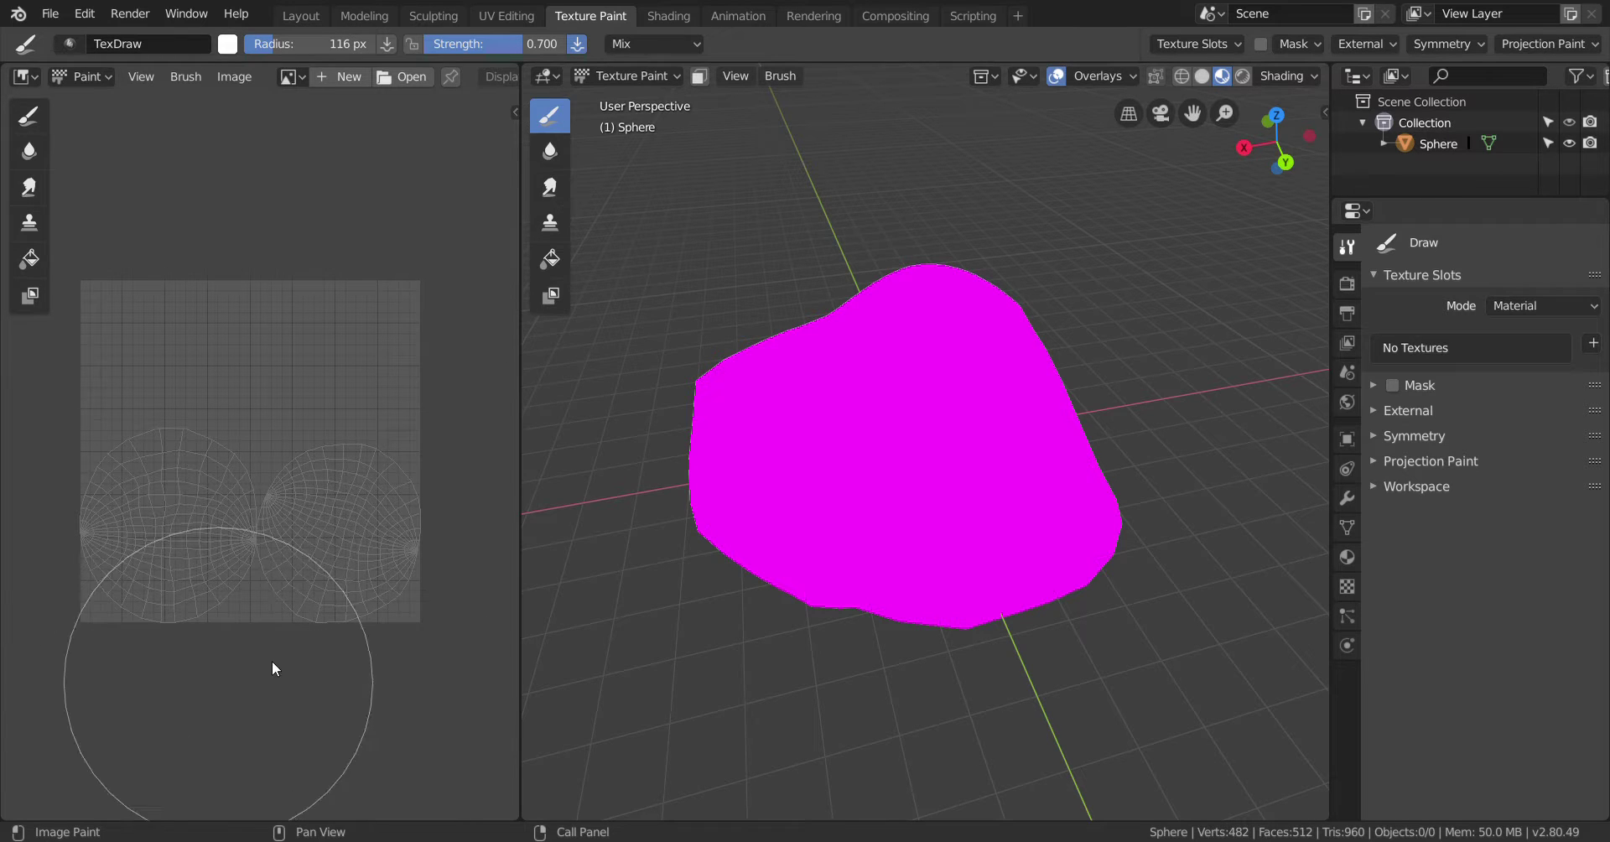
{"action": "mouse_move", "coordinate": [678, 410]}
{"action": "middle_mouse_down"}
{"action": "mouse_move", "coordinate": [764, 467]}
{"action": "mouse_move", "coordinate": [808, 442]}
{"action": "mouse_move", "coordinate": [827, 381]}
{"action": "middle_mouse_up"}
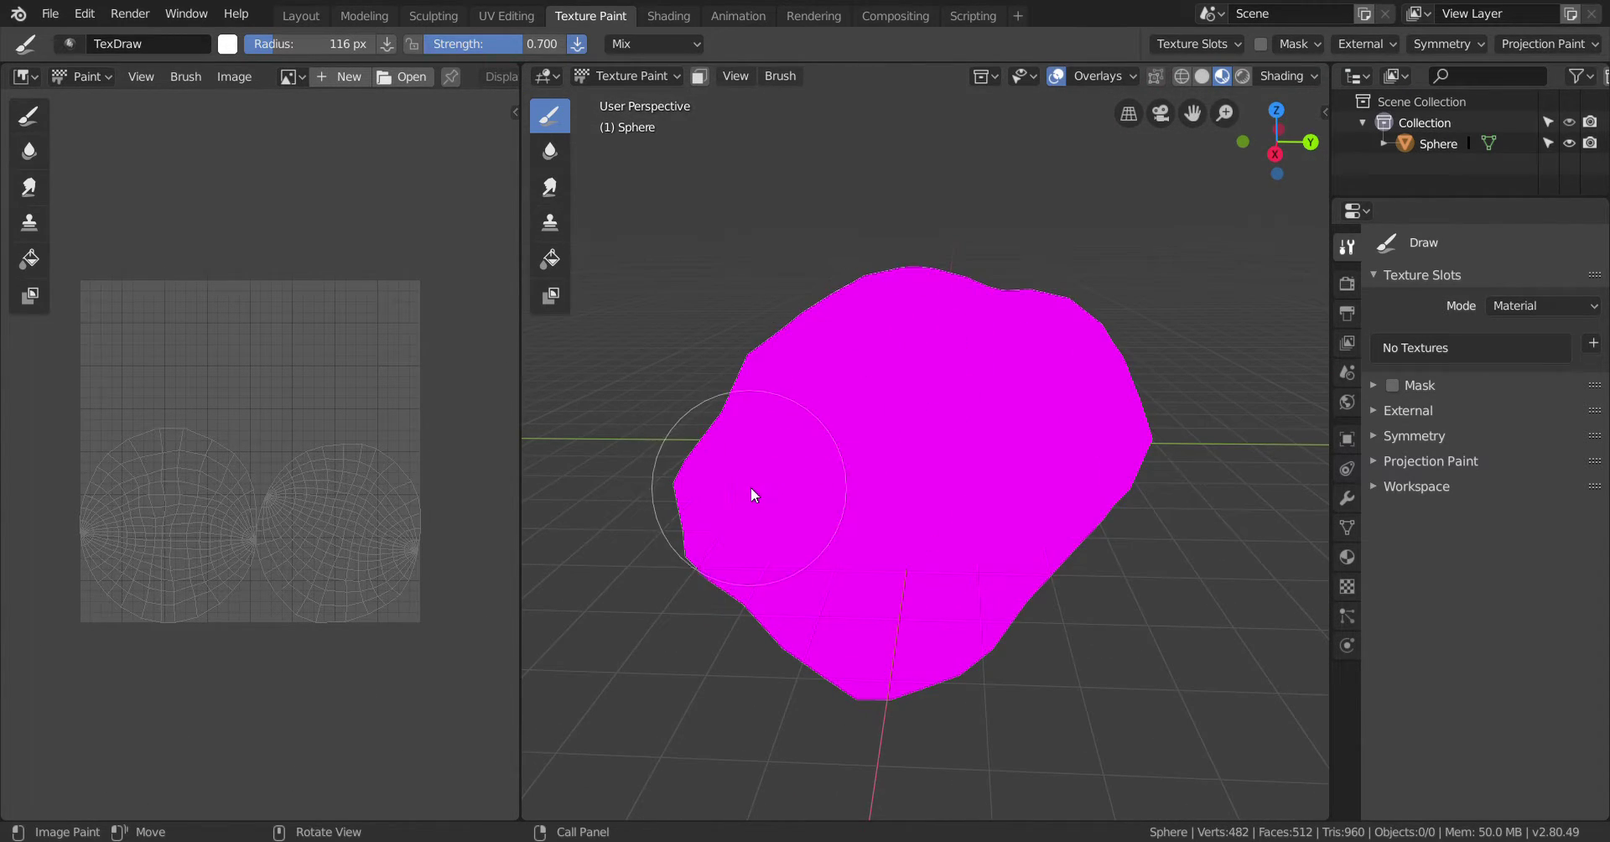
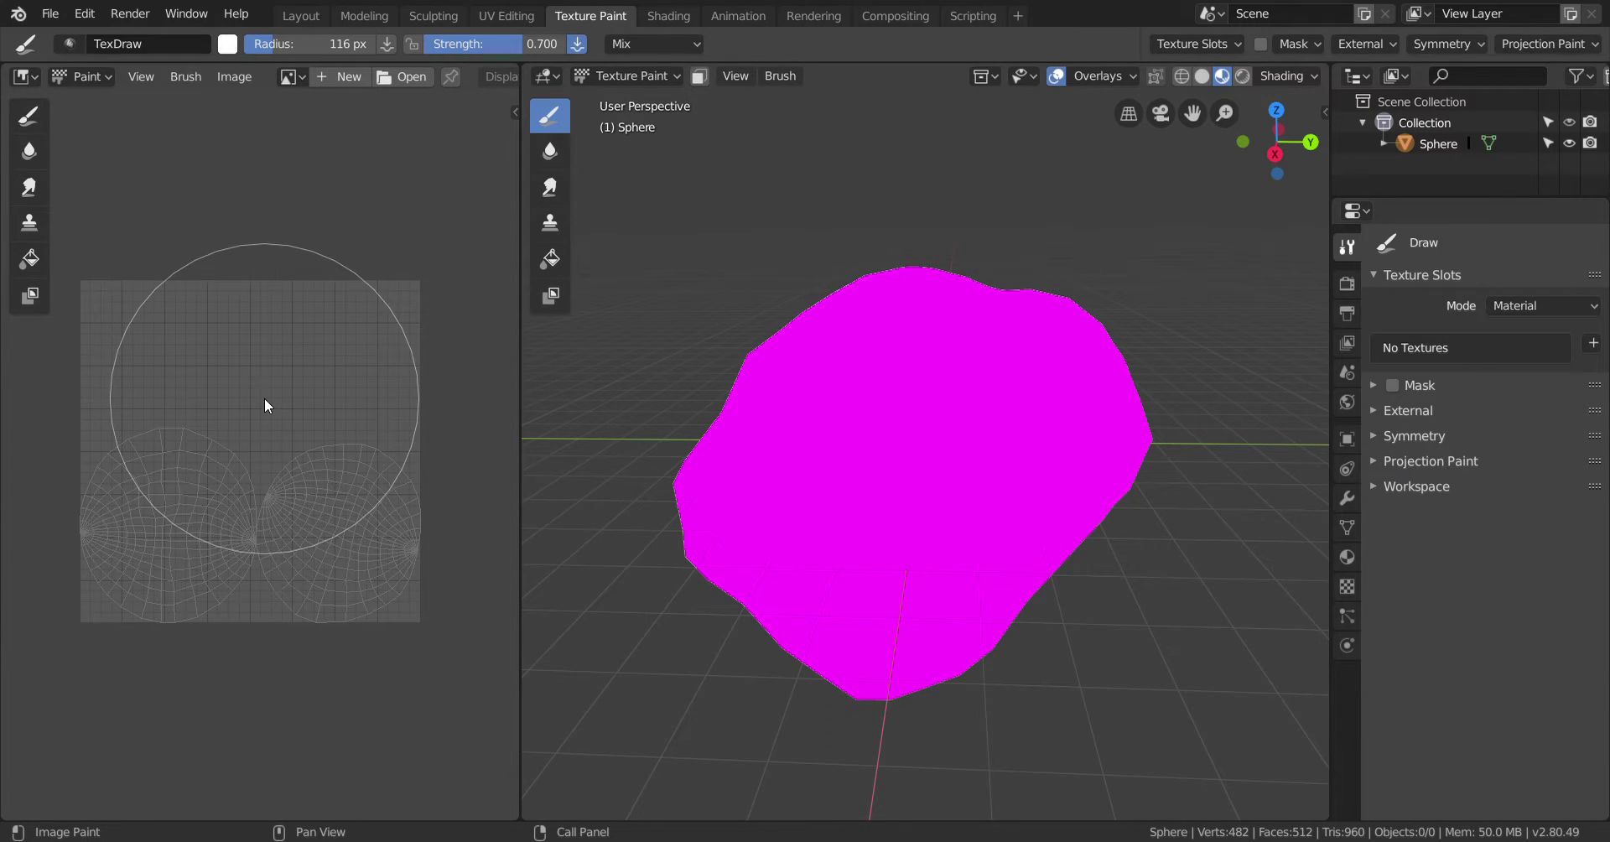
Show the image editor's sidebar with its Annotations section and check the available texture slot modes
{"action": "left_click", "coordinate": [50, 13]}
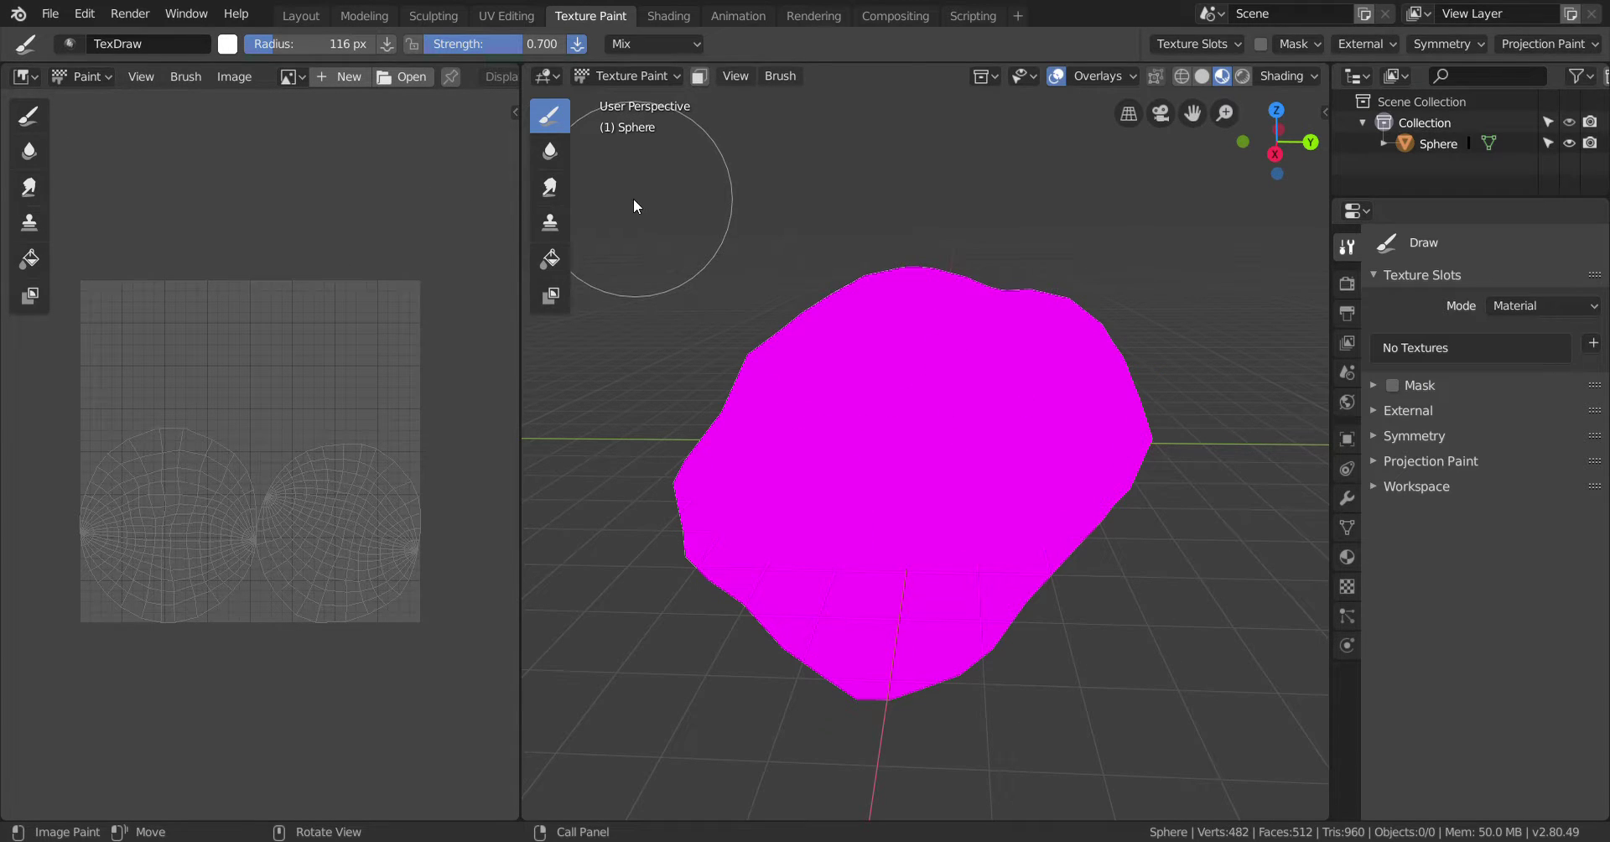
{"action": "left_click", "coordinate": [511, 110]}
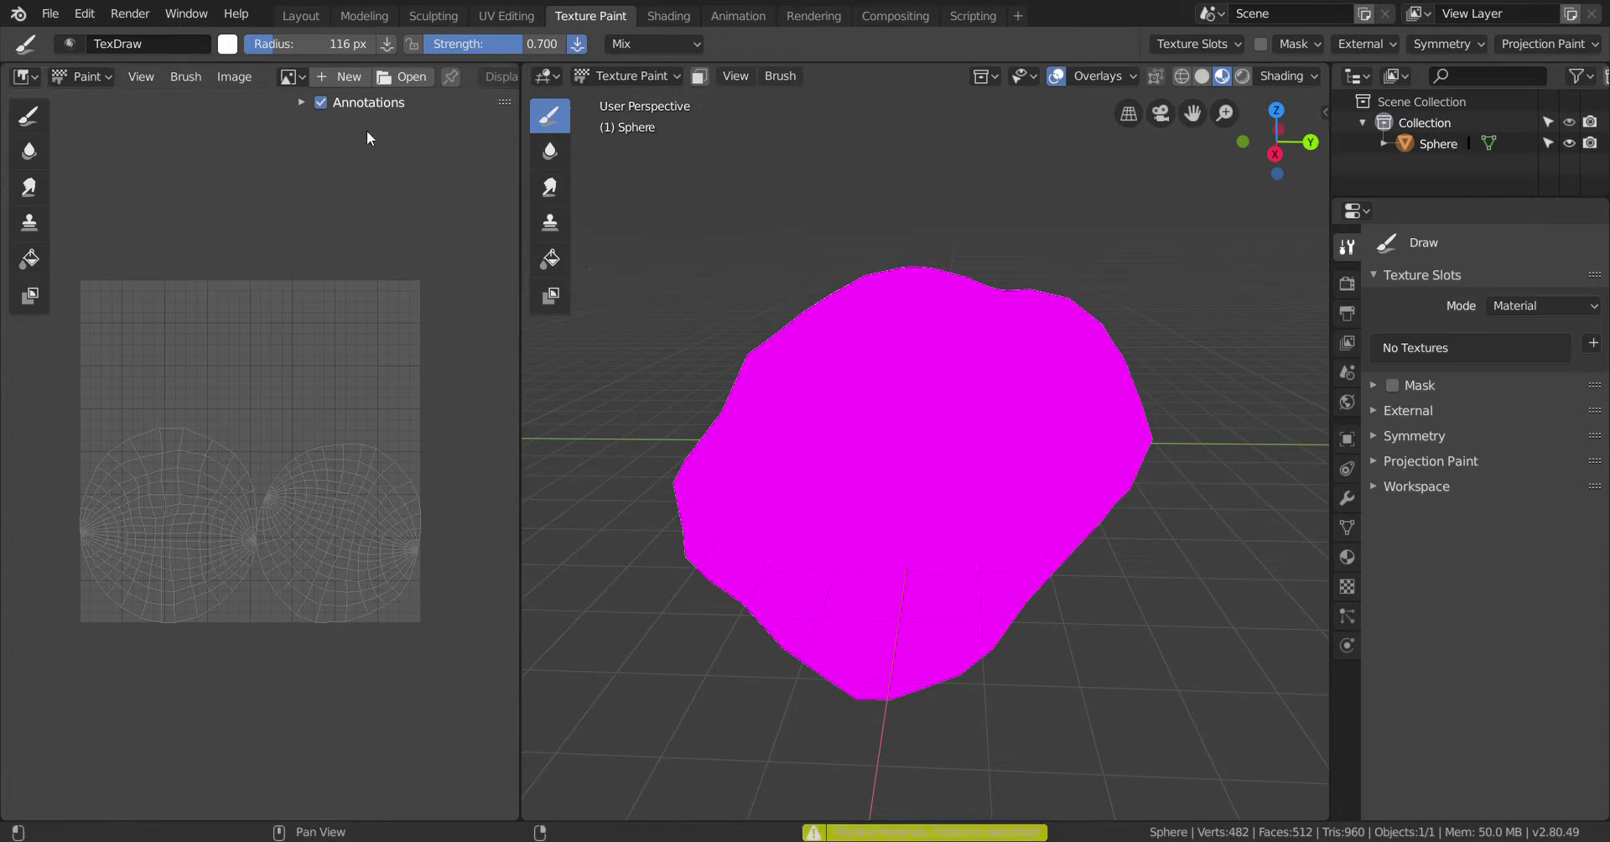
{"action": "left_click", "coordinate": [302, 104]}
{"action": "left_click", "coordinate": [304, 104]}
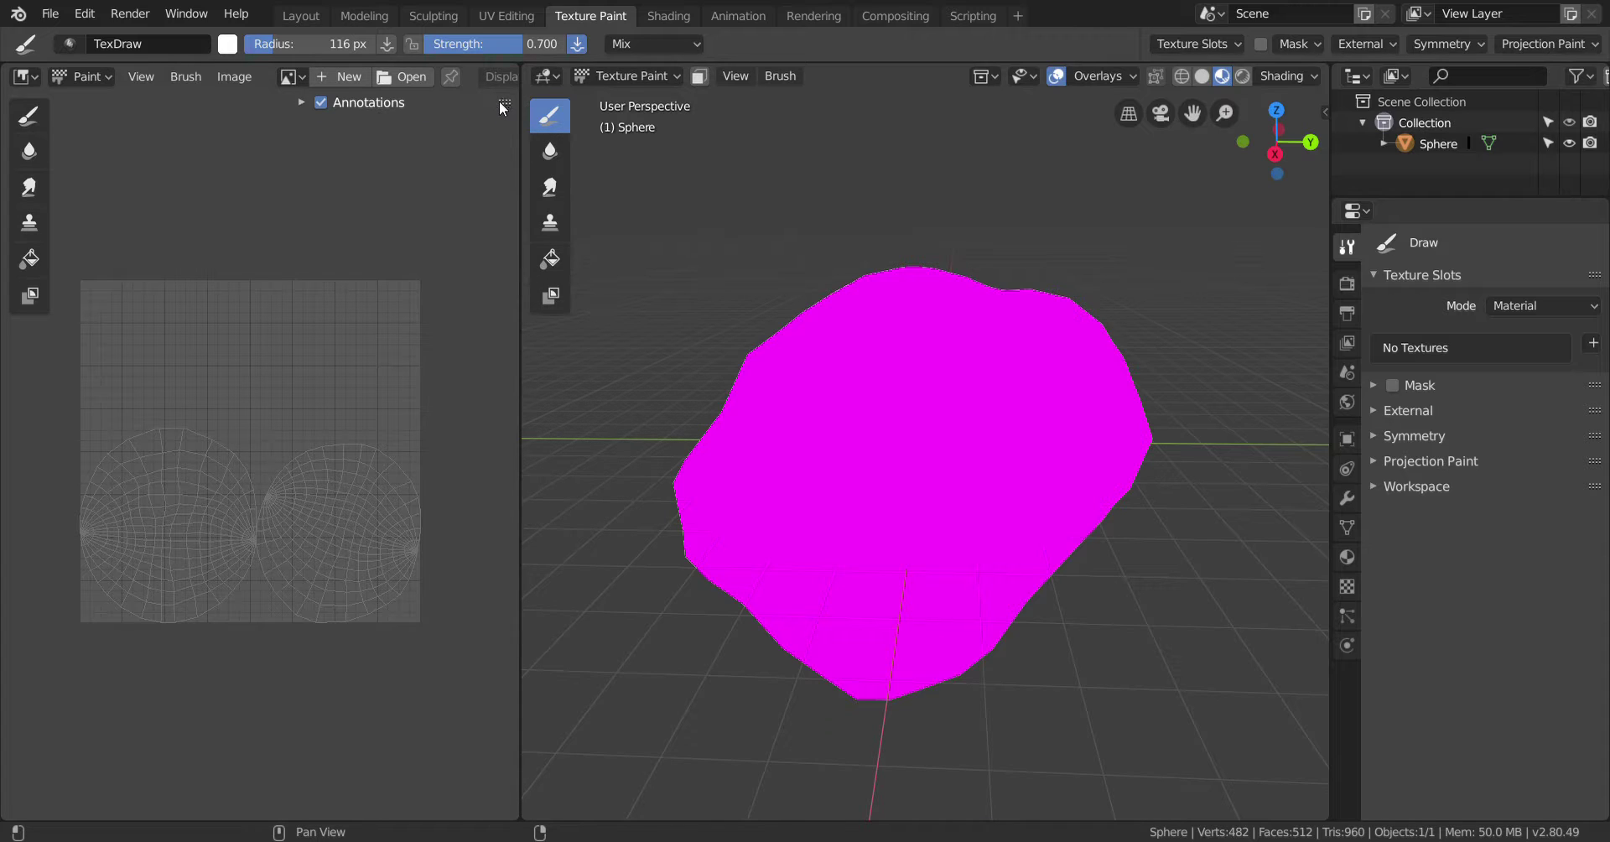
{"action": "left_click_drag", "start_coordinate": [513, 72], "coordinate": [549, 83]}
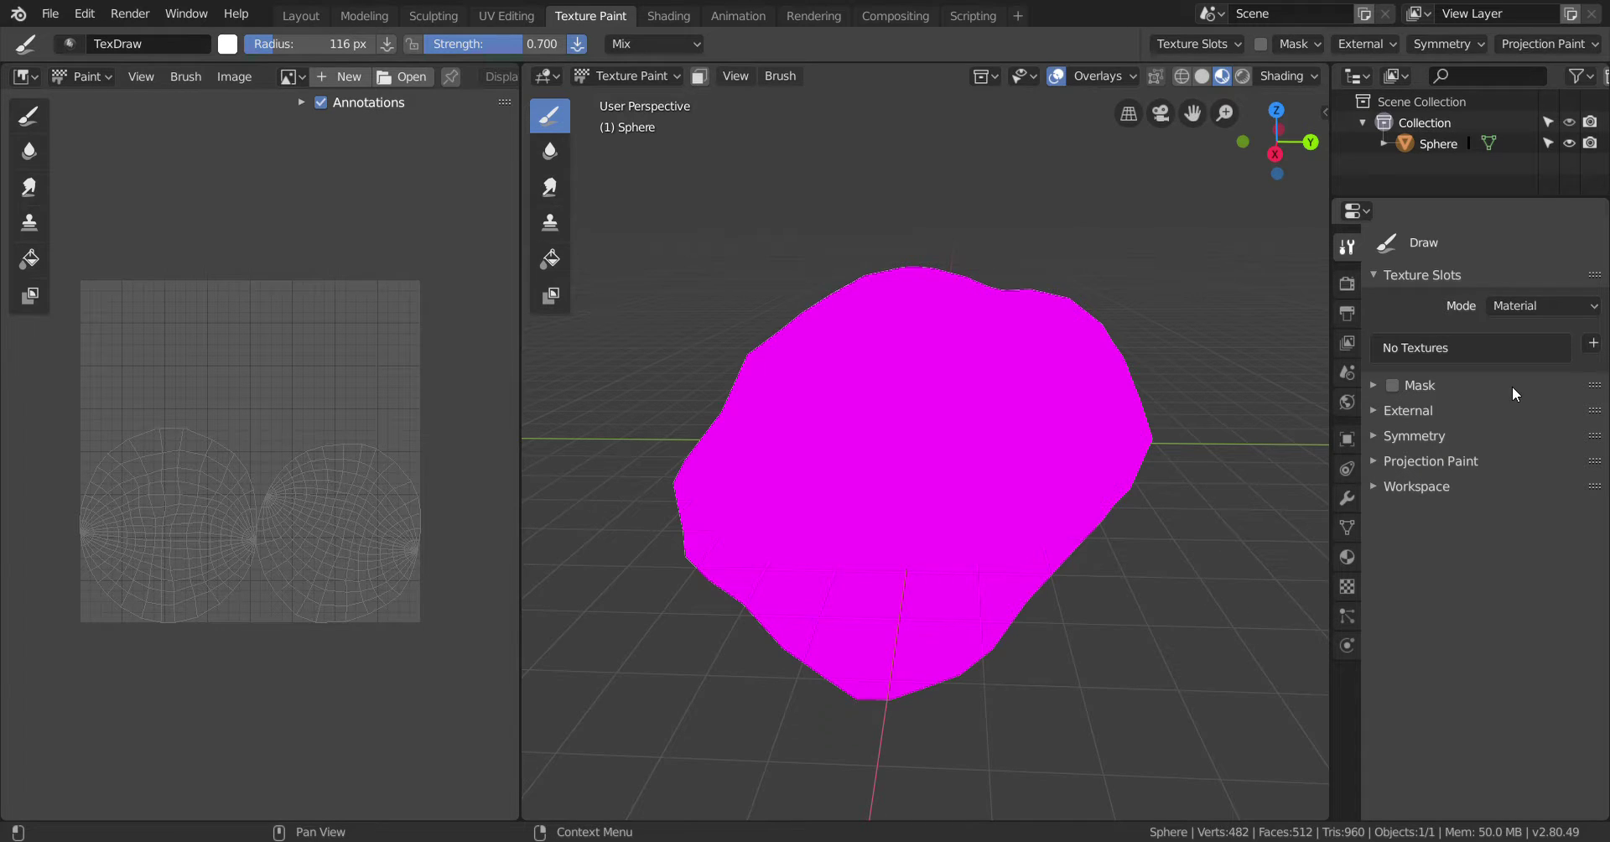
{"action": "left_click", "coordinate": [1557, 316]}
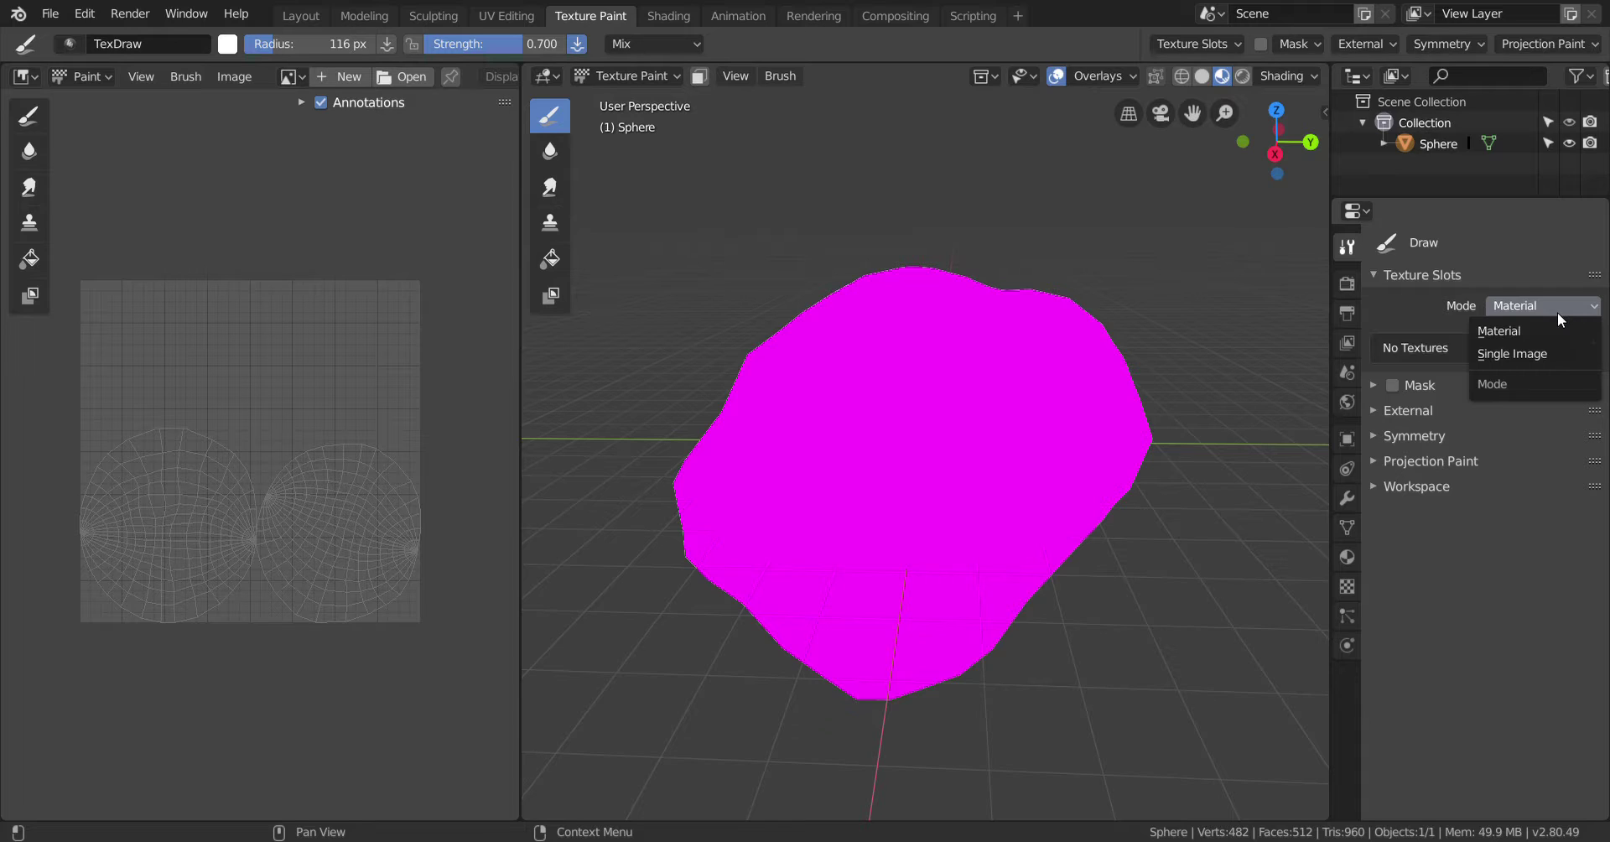
{"action": "left_click", "coordinate": [1556, 313]}
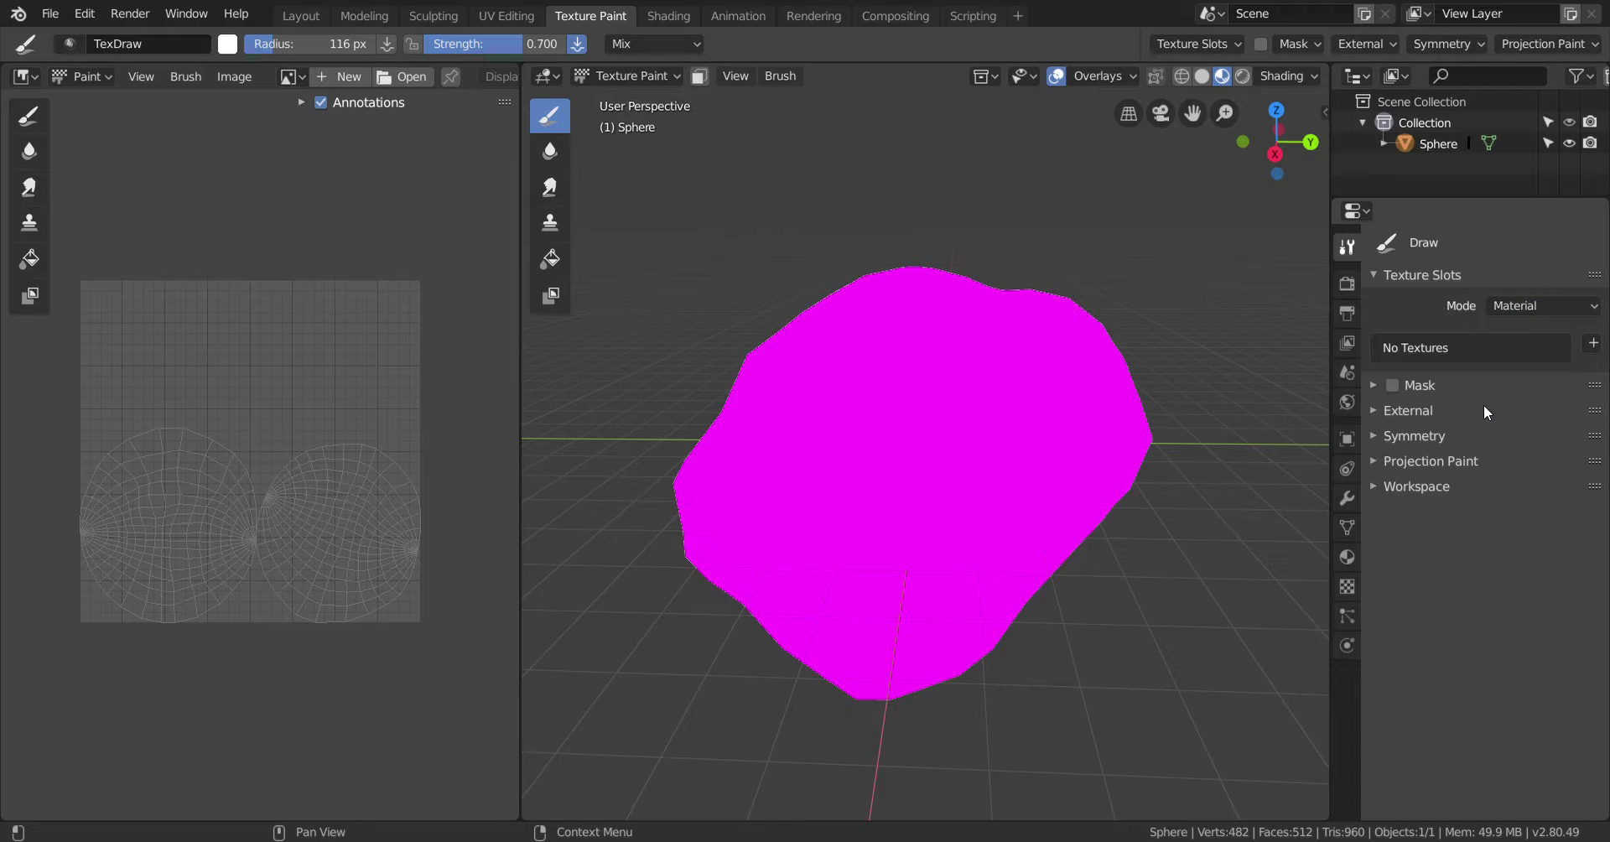
Look through the render, output, scene, world, object, modifier, constraint and mesh data properties for the material settings
{"action": "left_click", "coordinate": [1347, 283]}
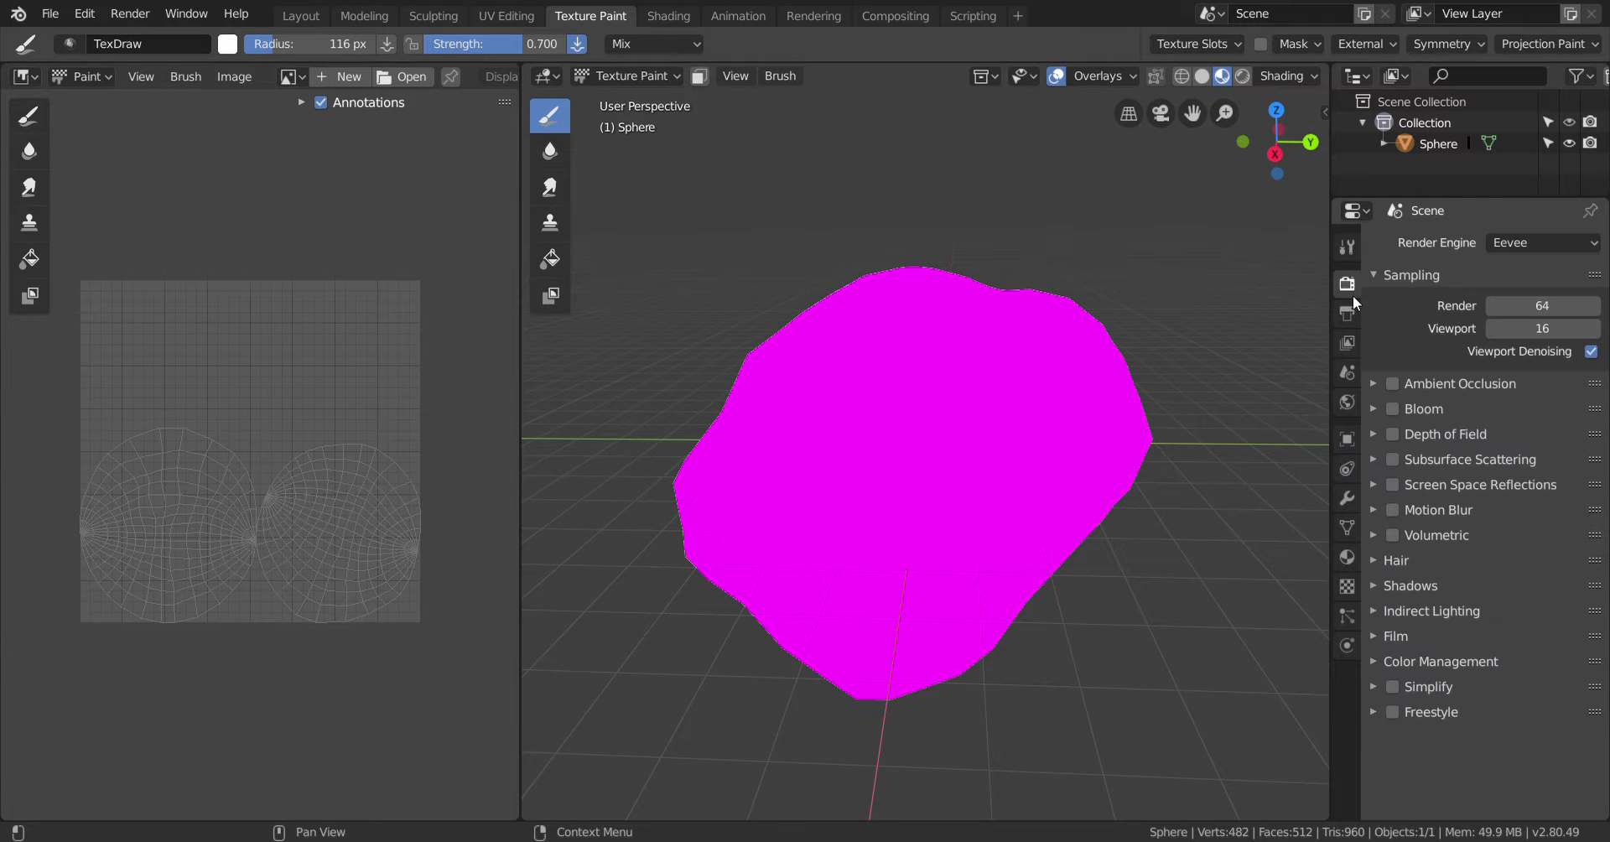
{"action": "left_click", "coordinate": [1347, 317]}
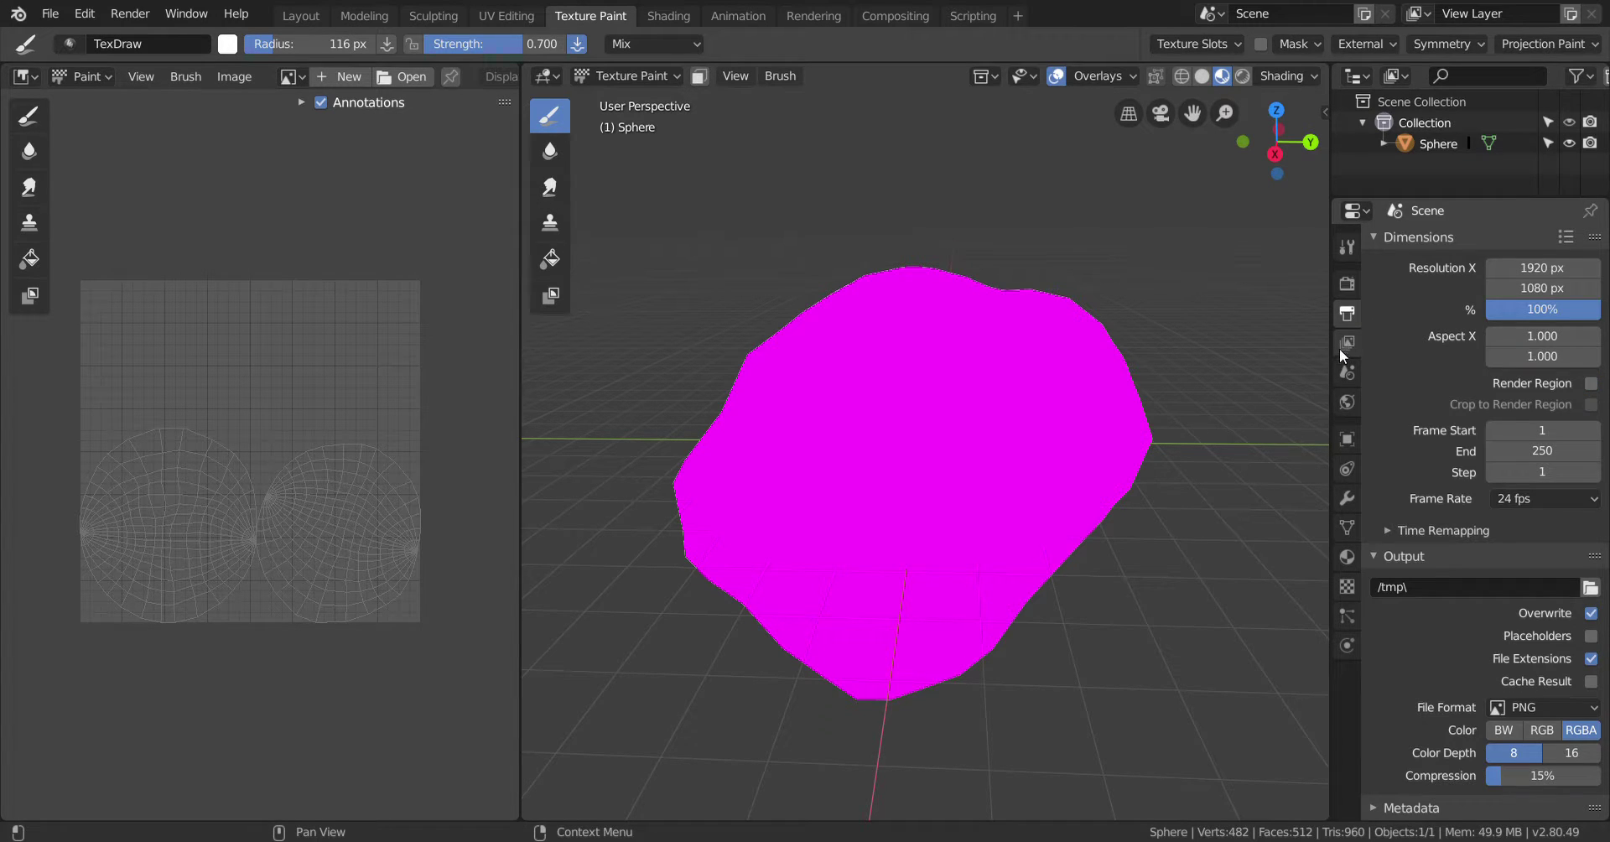
{"action": "left_click", "coordinate": [1343, 354]}
{"action": "left_click", "coordinate": [1346, 373]}
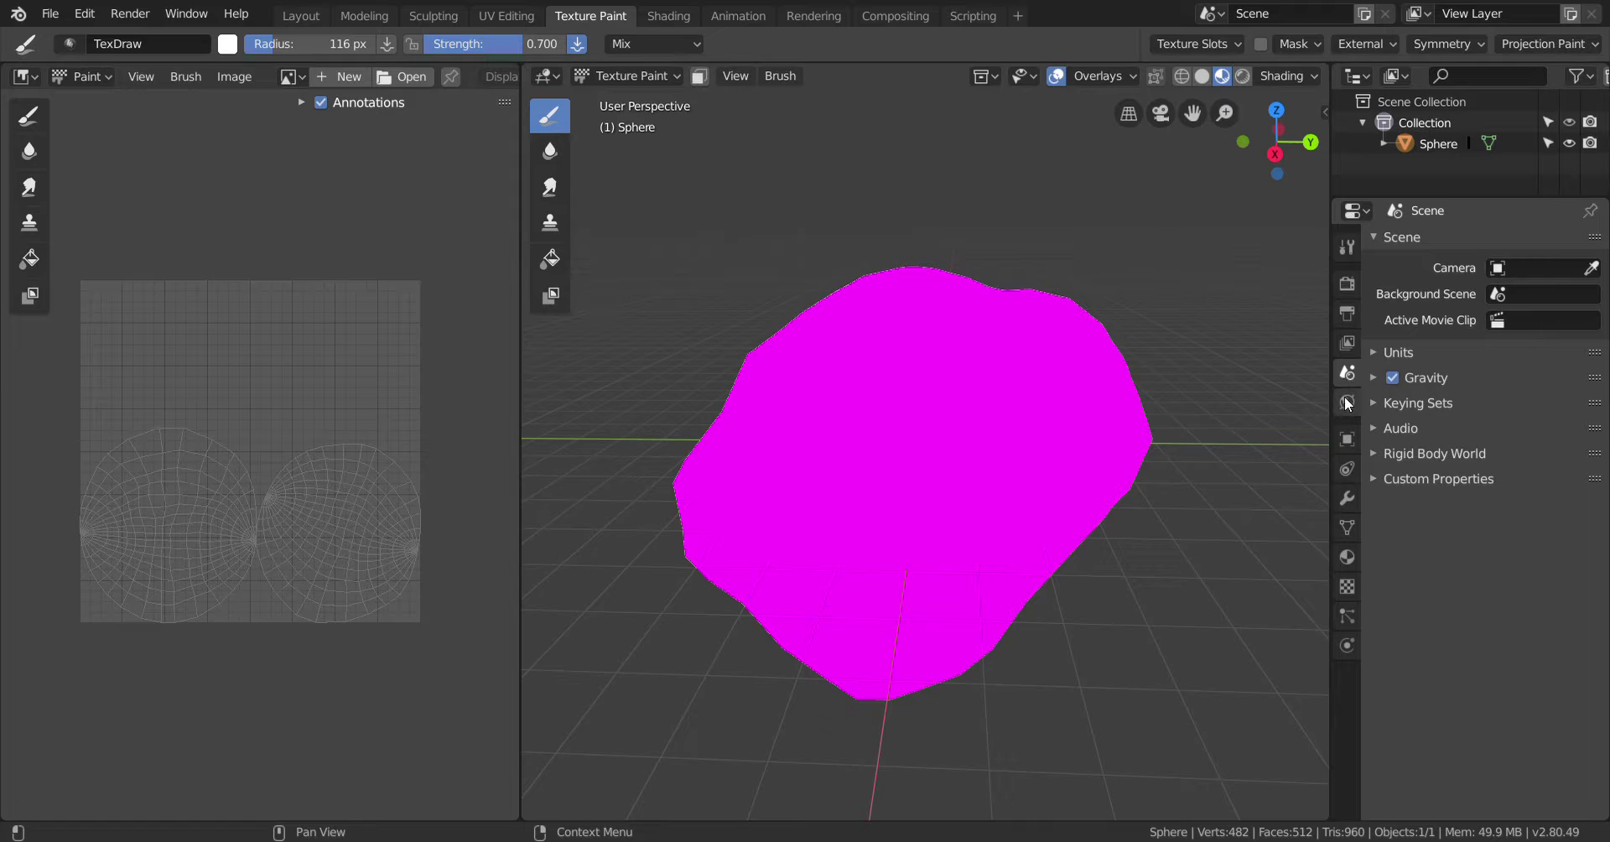
{"action": "left_click", "coordinate": [1345, 400]}
{"action": "left_click", "coordinate": [1346, 434]}
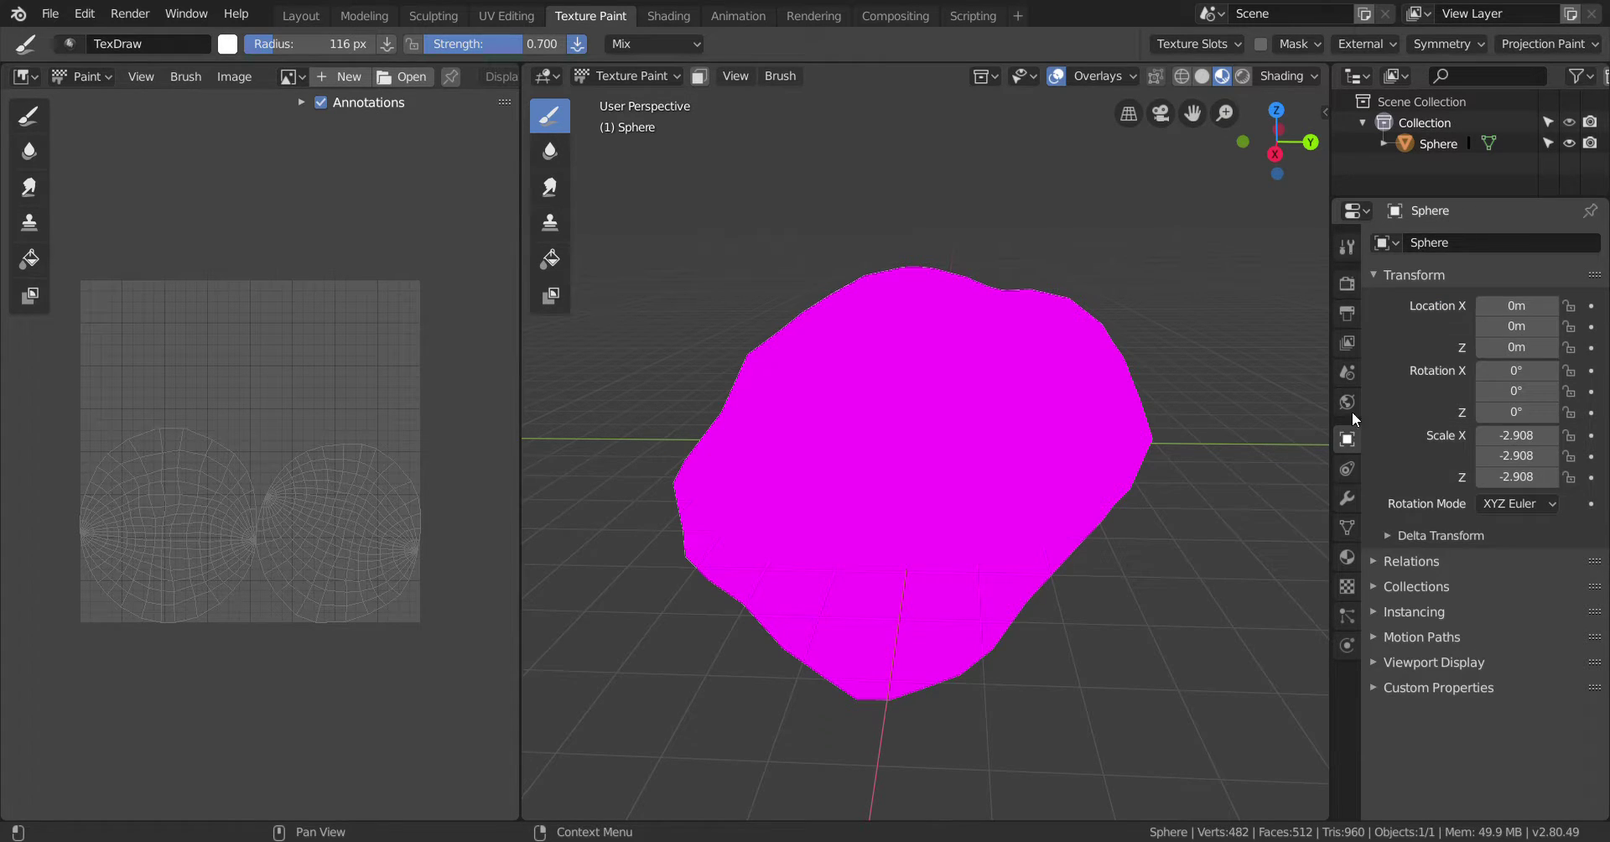
{"action": "left_click", "coordinate": [1347, 402]}
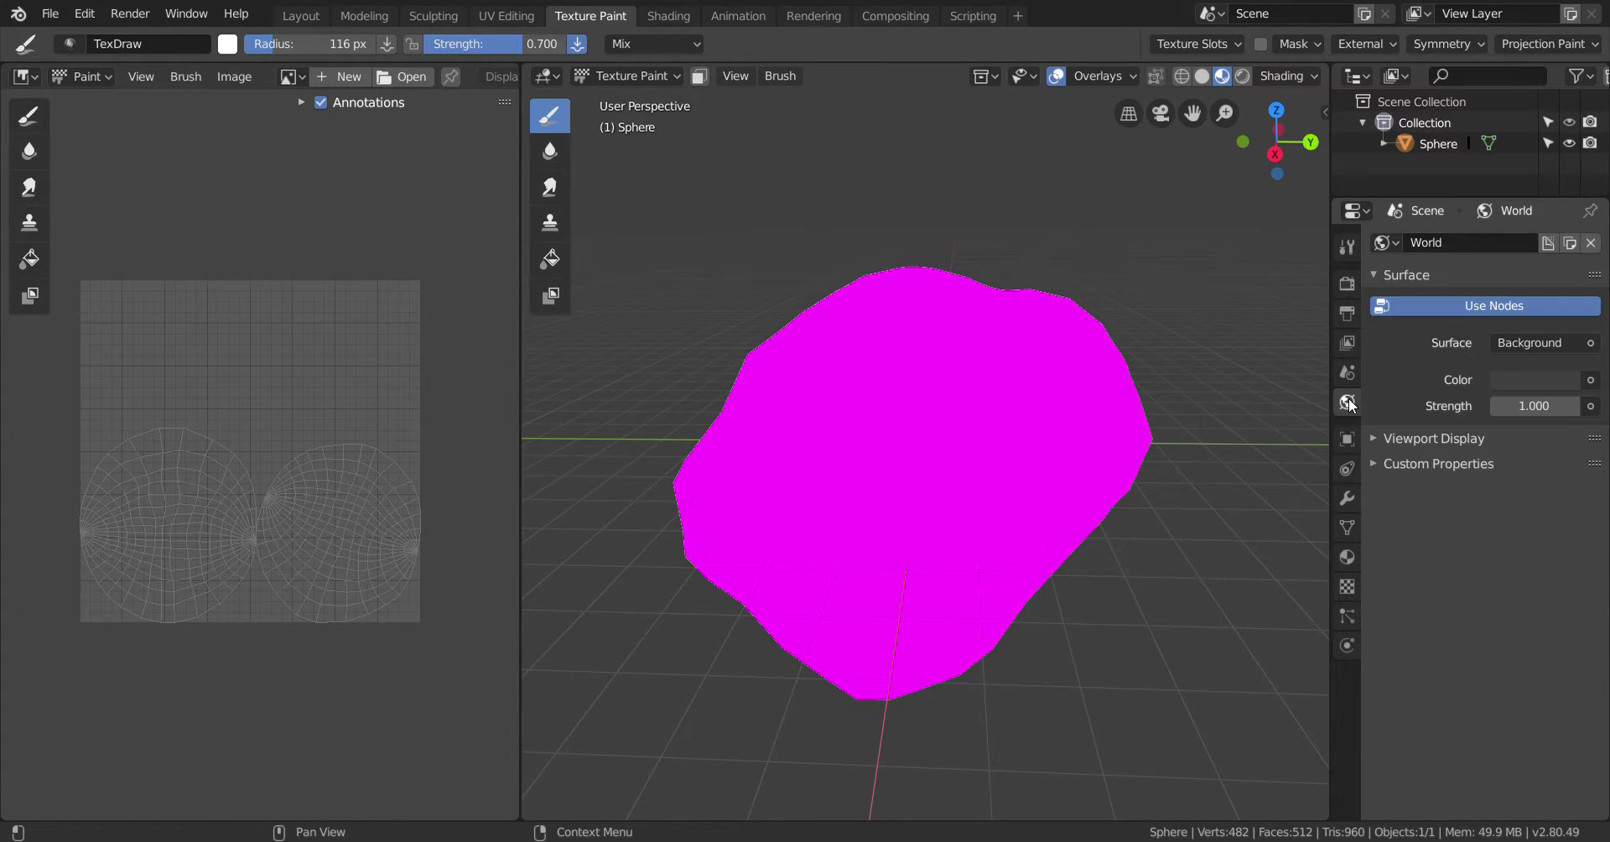
{"action": "left_click", "coordinate": [1346, 466]}
{"action": "left_click", "coordinate": [1342, 497]}
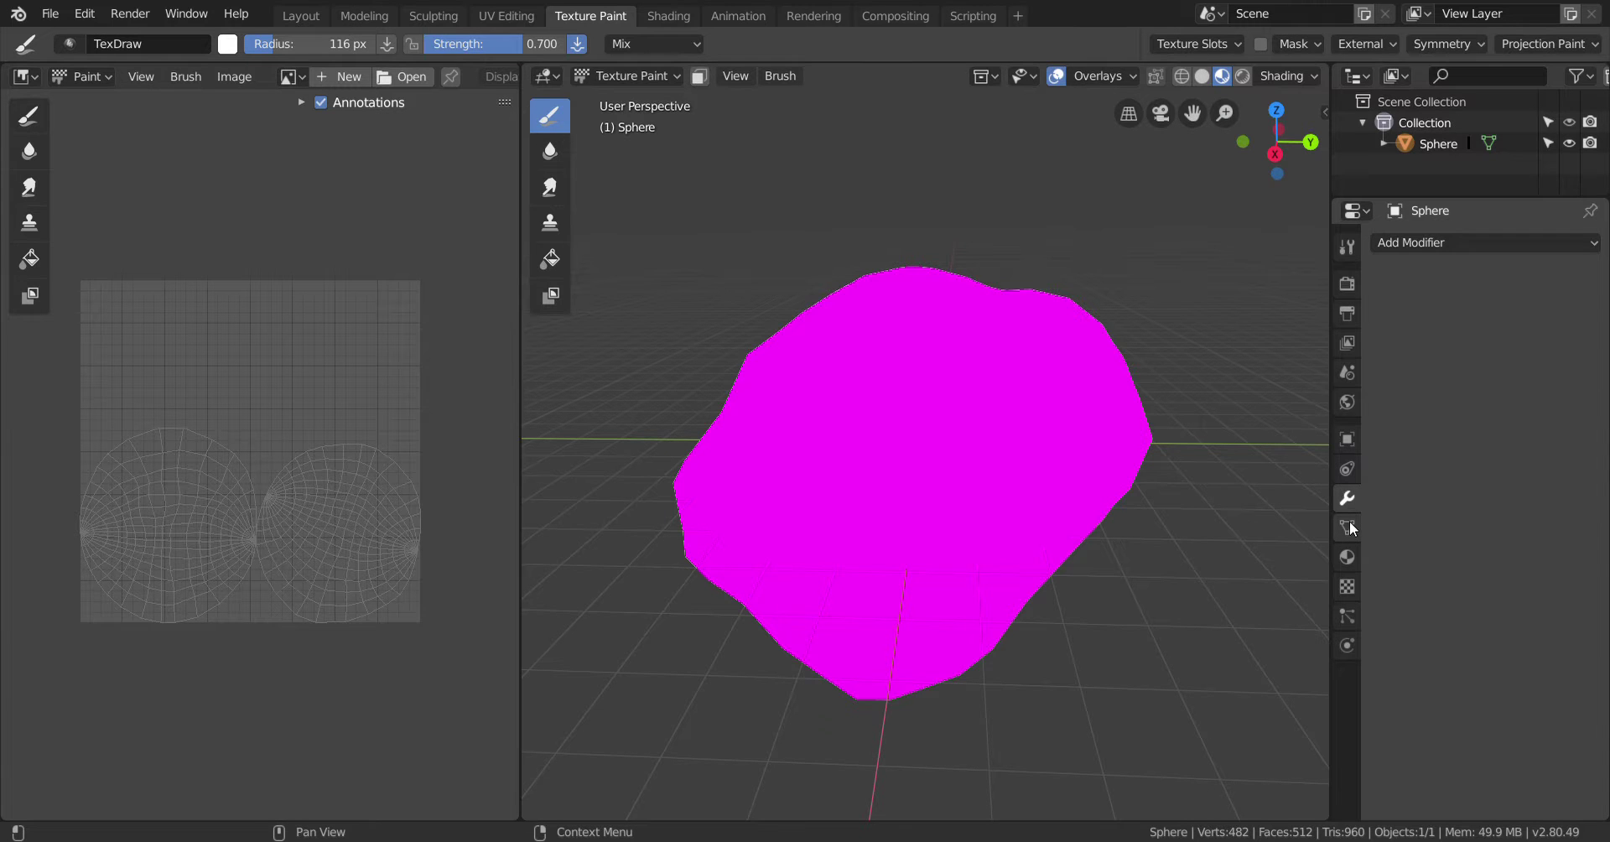
{"action": "left_click", "coordinate": [1347, 527]}
{"action": "left_click", "coordinate": [1345, 469]}
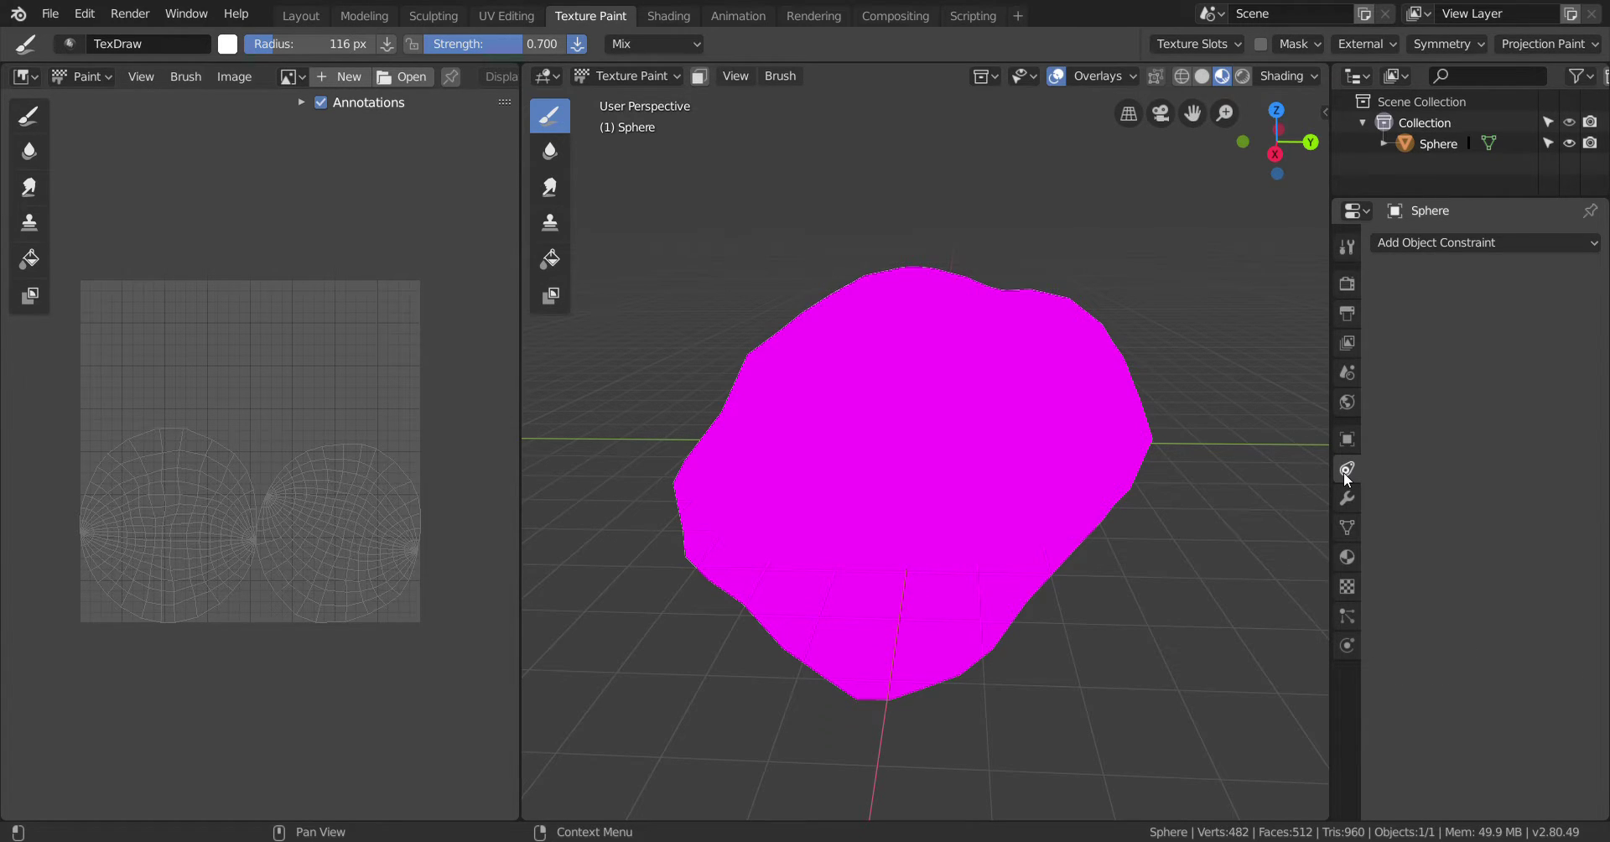
{"action": "left_click", "coordinate": [1346, 556]}
{"action": "left_click", "coordinate": [1347, 526]}
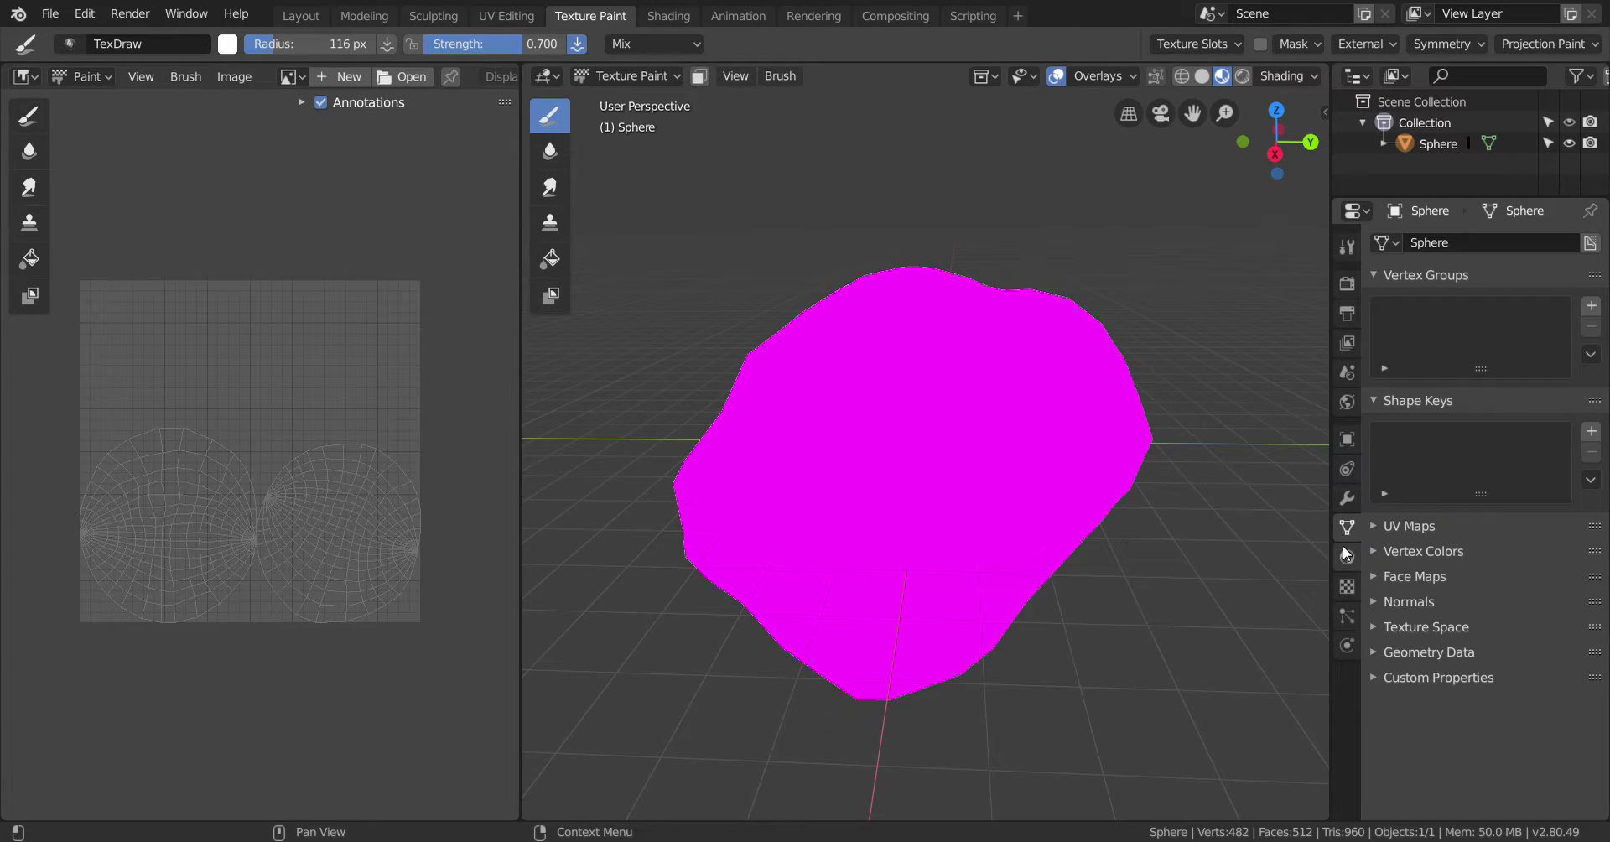
Add a new Principled BSDF material to the rock and create a new image texture for the brush
{"action": "left_click", "coordinate": [1345, 556]}
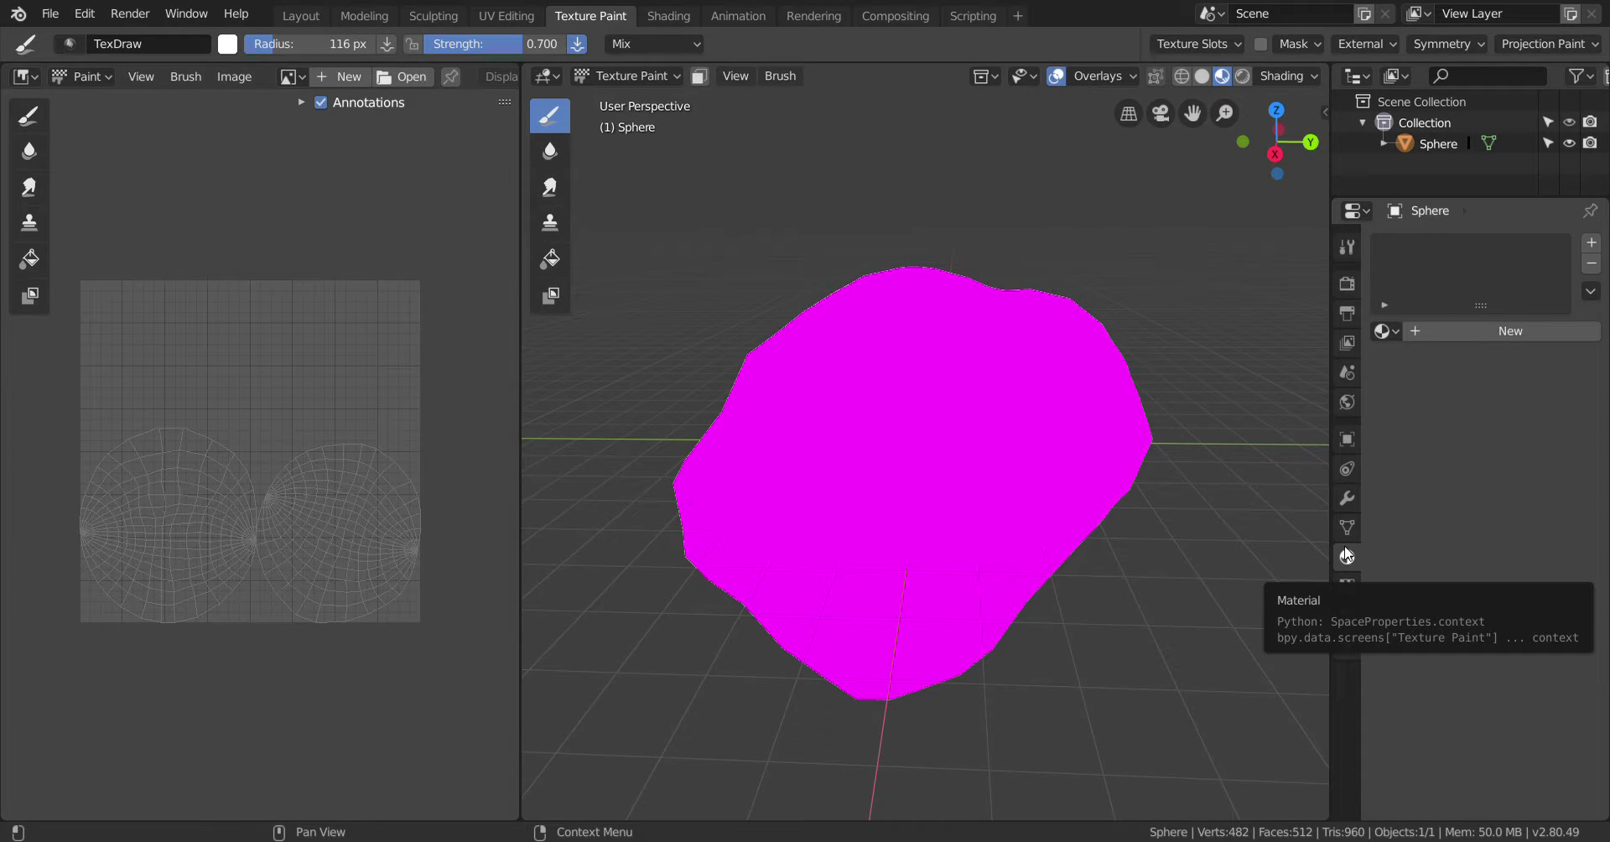
{"action": "left_click", "coordinate": [1449, 333]}
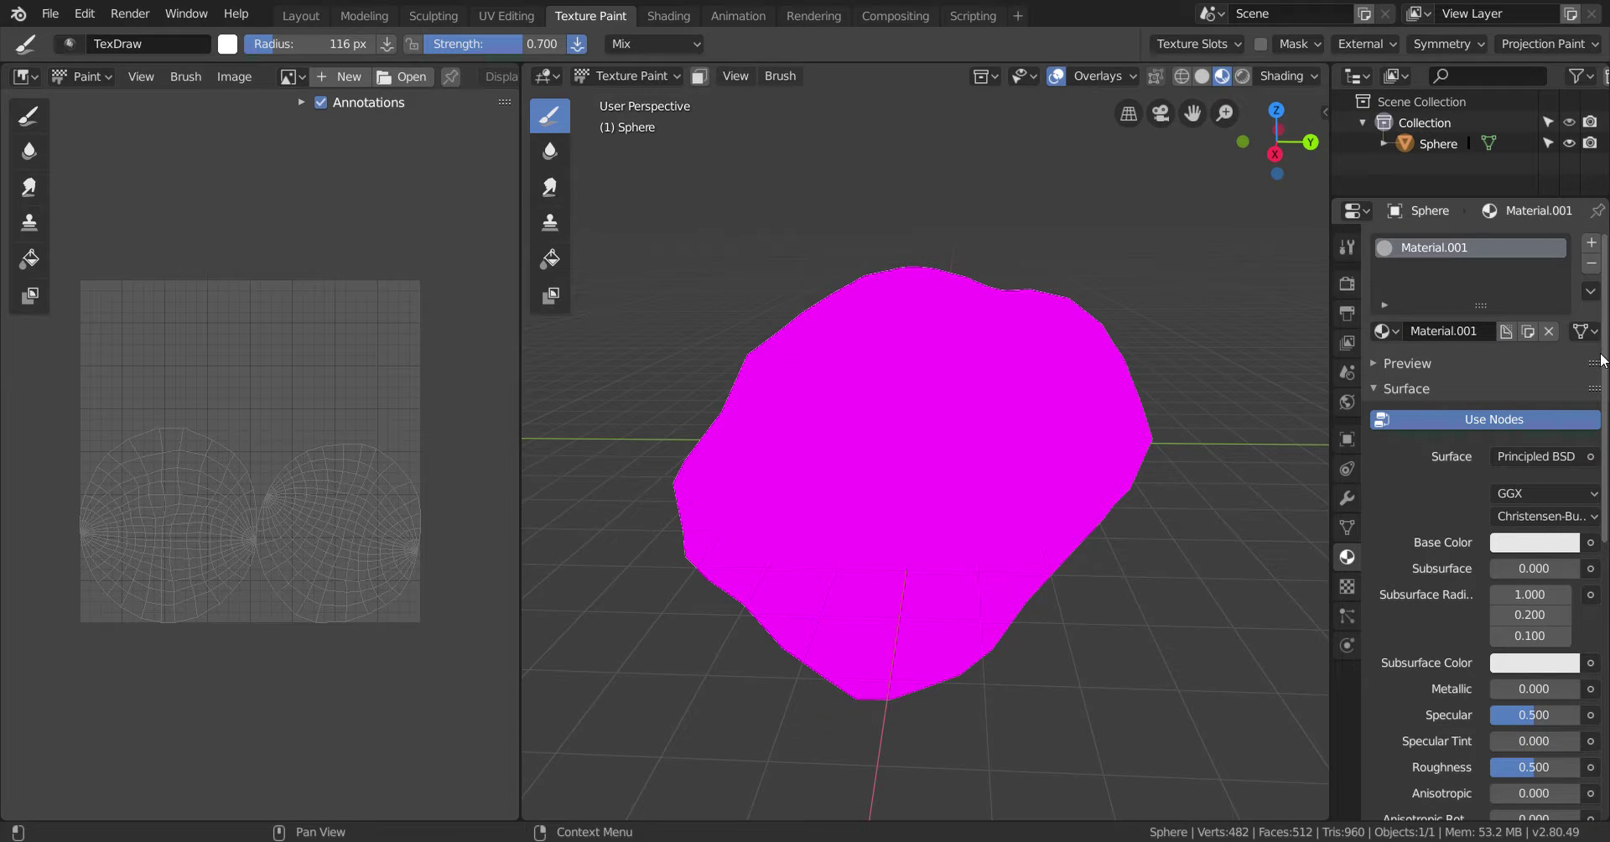
{"action": "scroll", "coordinate": [1555, 394], "scroll_direction": "down", "scroll_amount": 2}
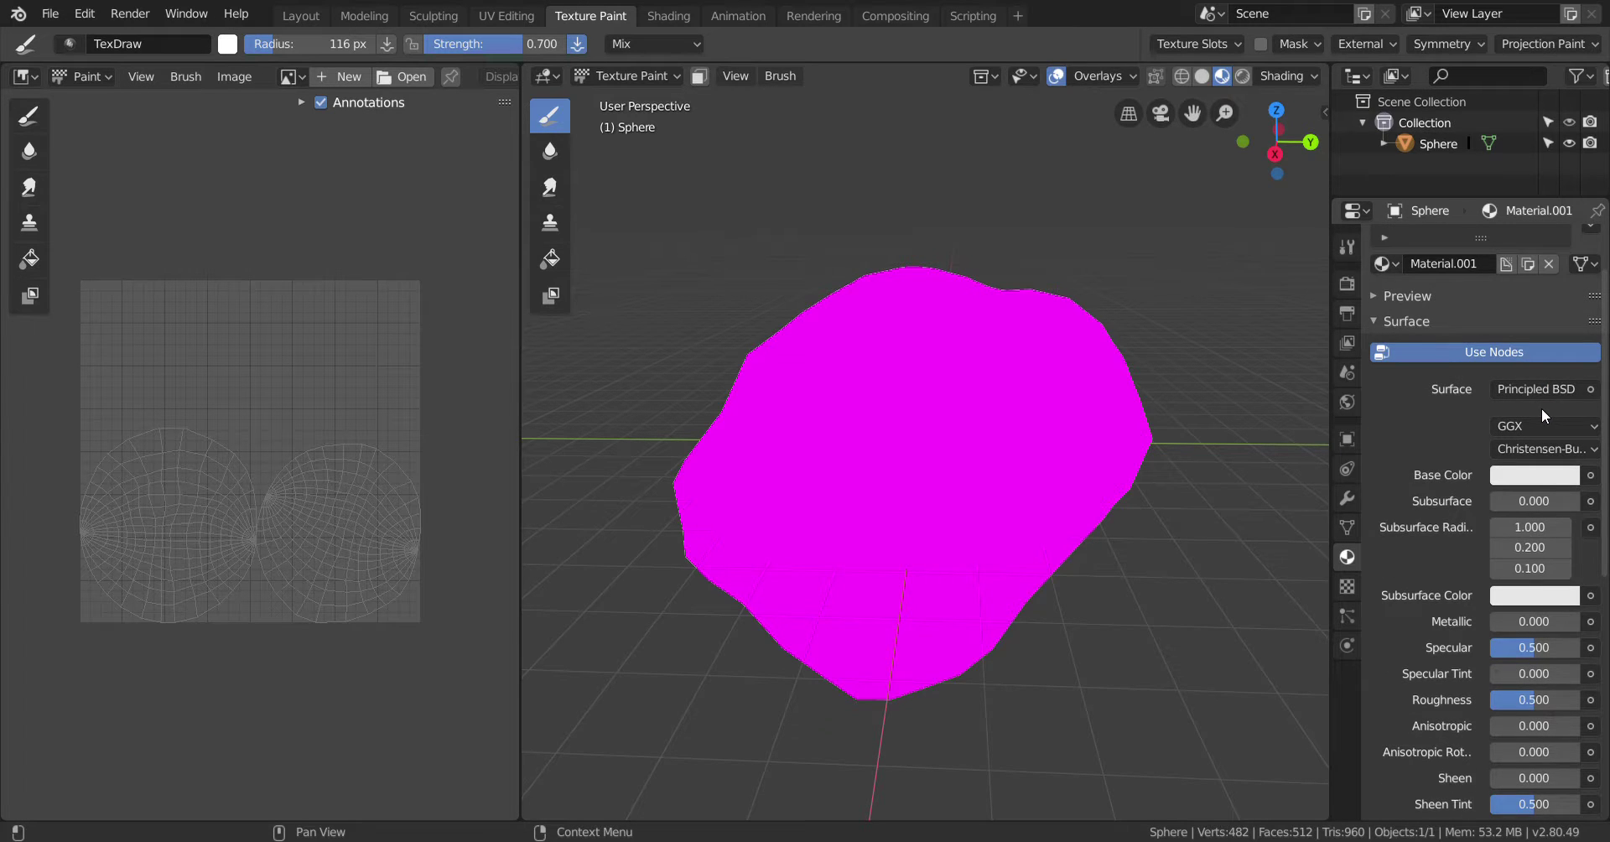
{"action": "scroll", "coordinate": [1517, 411], "scroll_direction": "down", "scroll_amount": 2}
{"action": "left_click", "coordinate": [1347, 587]}
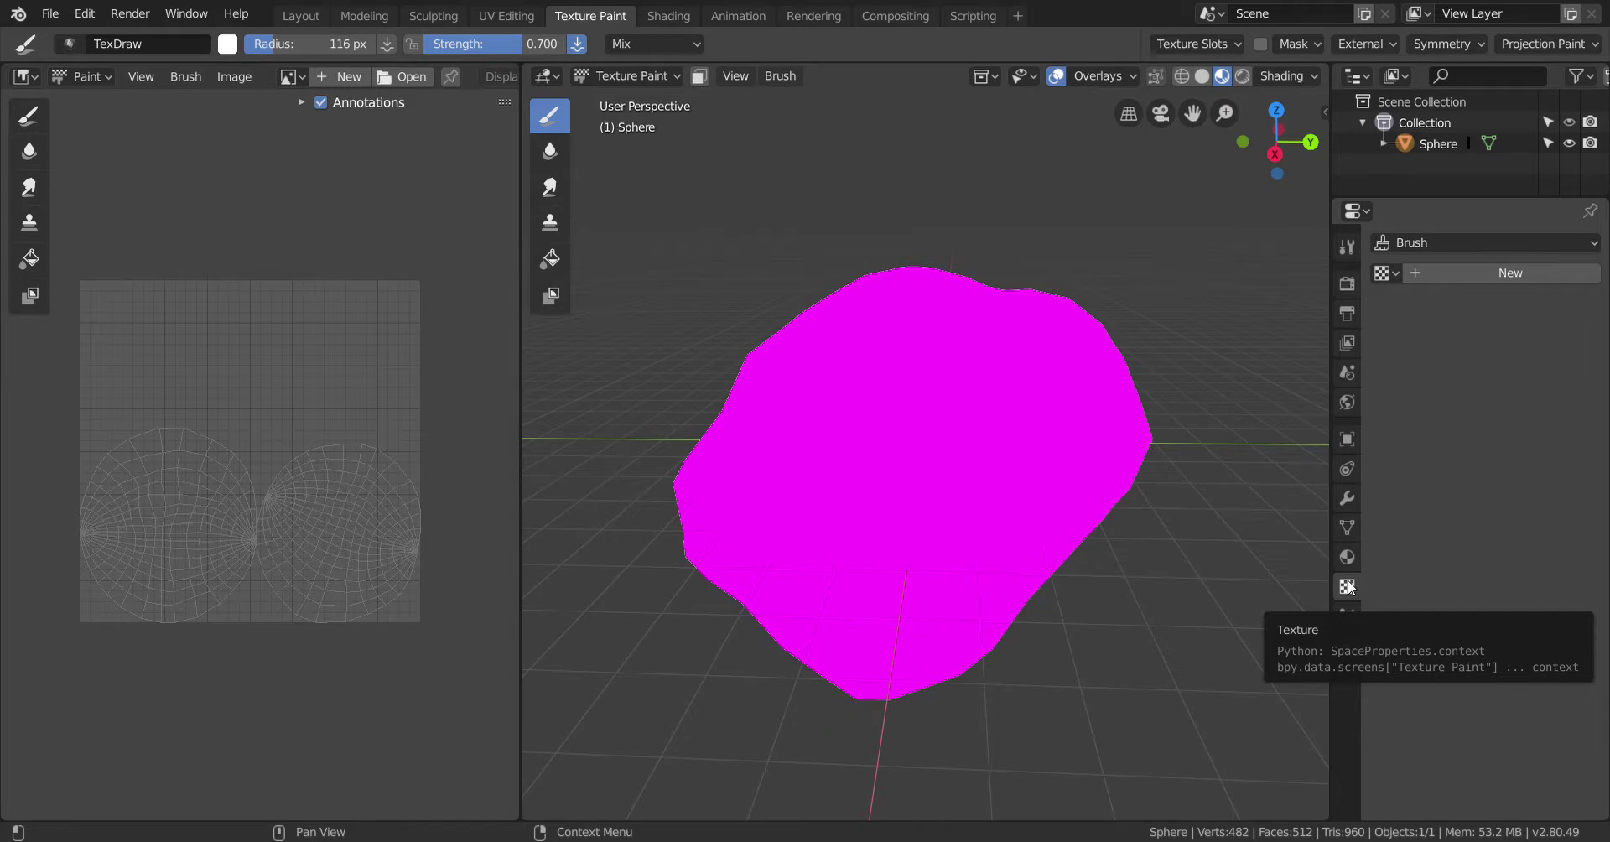
{"action": "left_click", "coordinate": [1533, 271]}
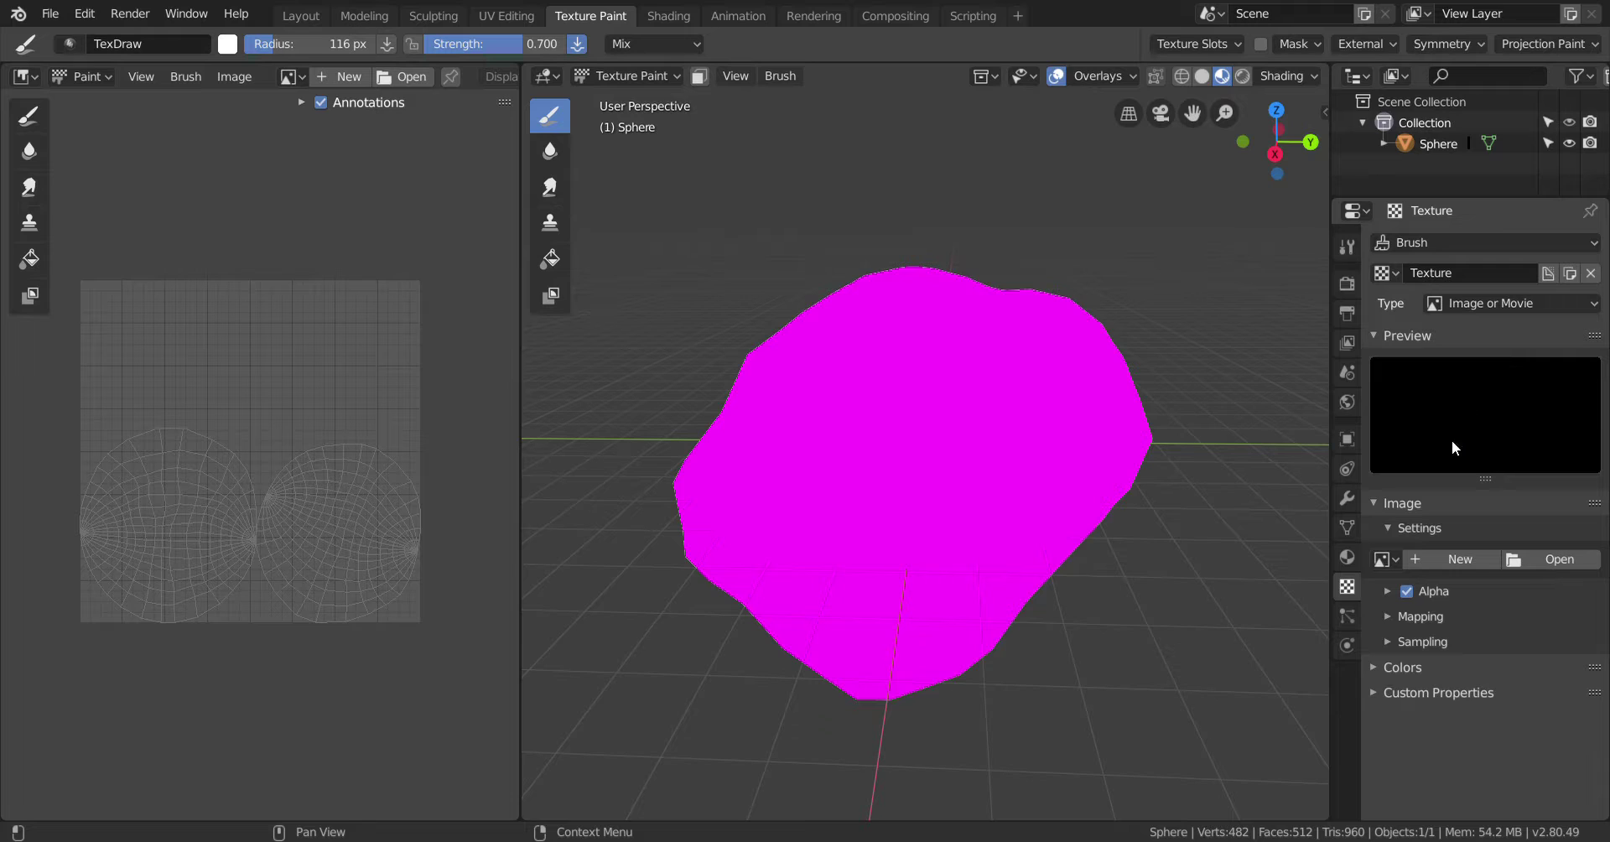
Browse the particle, view layer, output, object, modifier and mesh data properties, ending on the rock's material settings
{"action": "left_click", "coordinate": [1347, 618]}
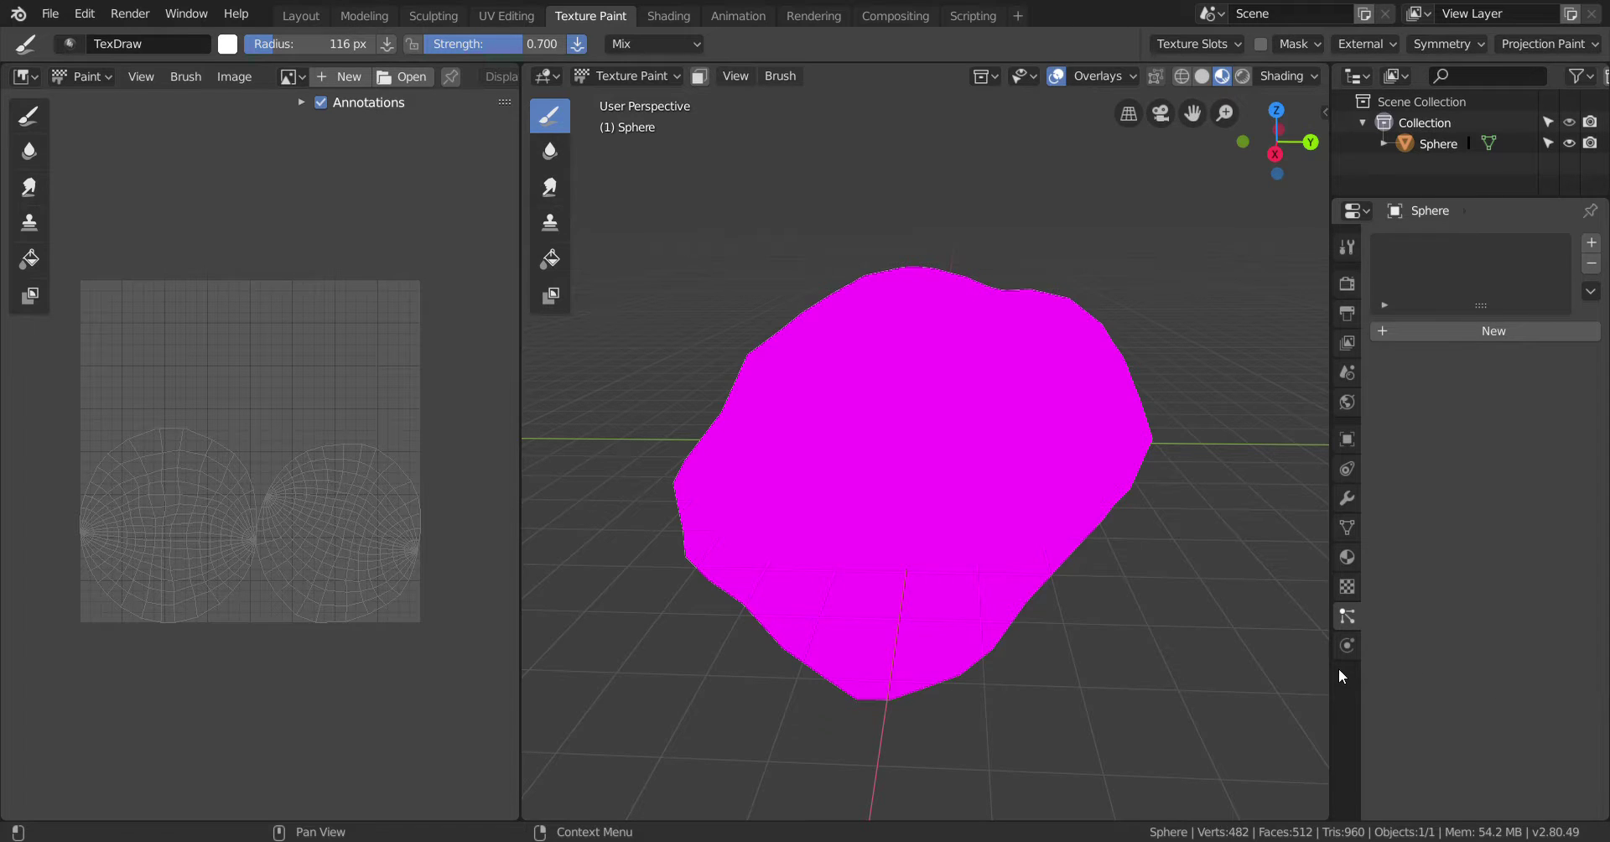
{"action": "left_click", "coordinate": [1346, 344]}
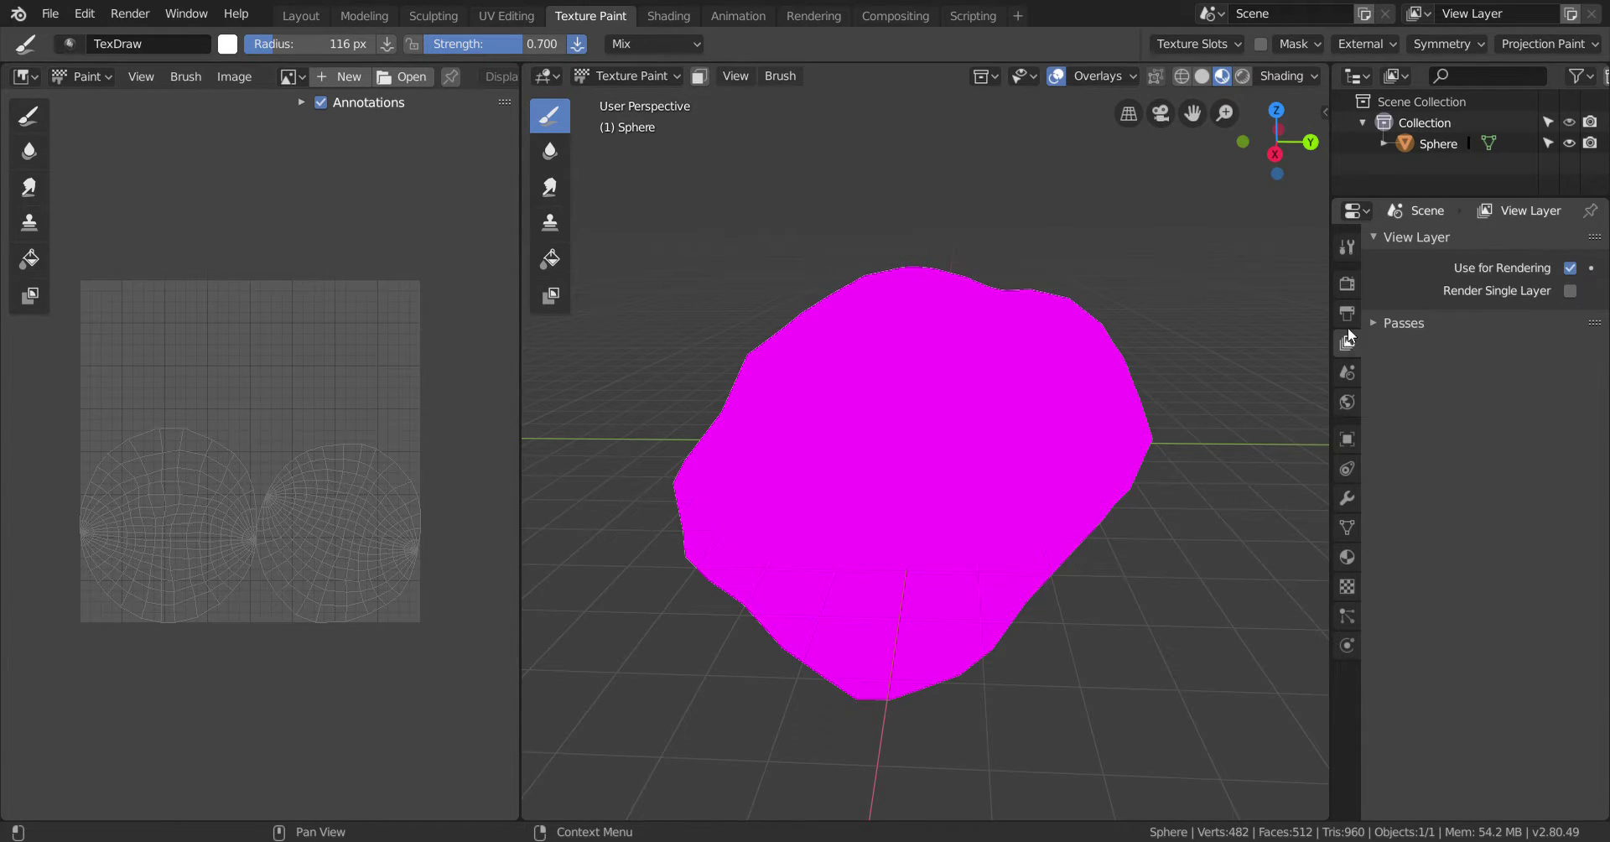
{"action": "left_click", "coordinate": [1348, 317]}
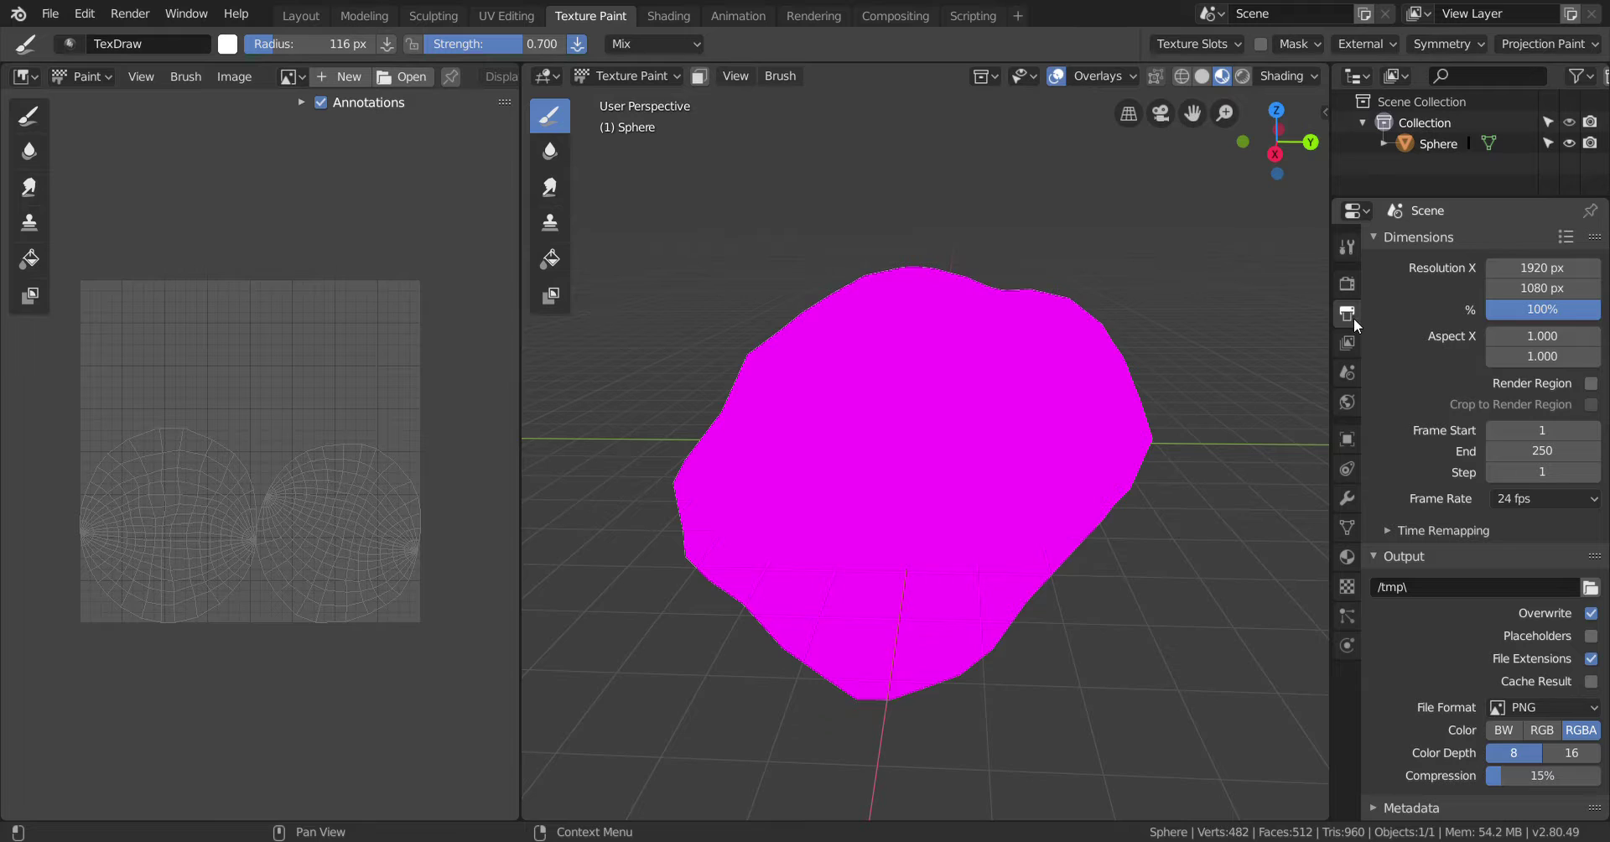
{"action": "left_click", "coordinate": [1349, 437]}
{"action": "left_click", "coordinate": [1347, 399]}
{"action": "left_click", "coordinate": [1349, 441]}
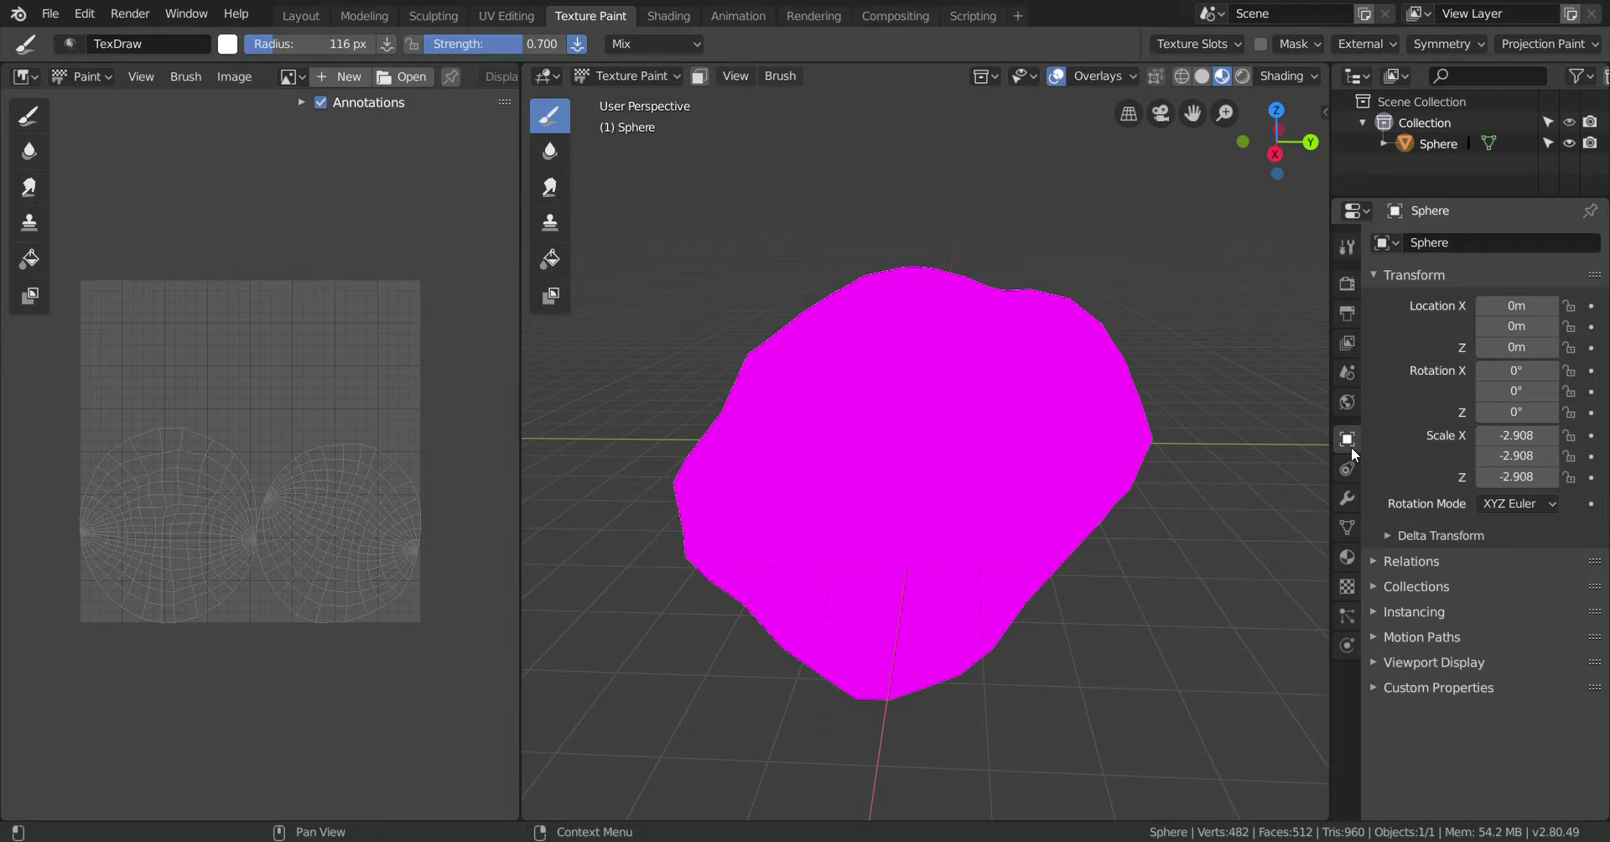
{"action": "left_click", "coordinate": [1348, 498]}
{"action": "left_click", "coordinate": [1349, 524]}
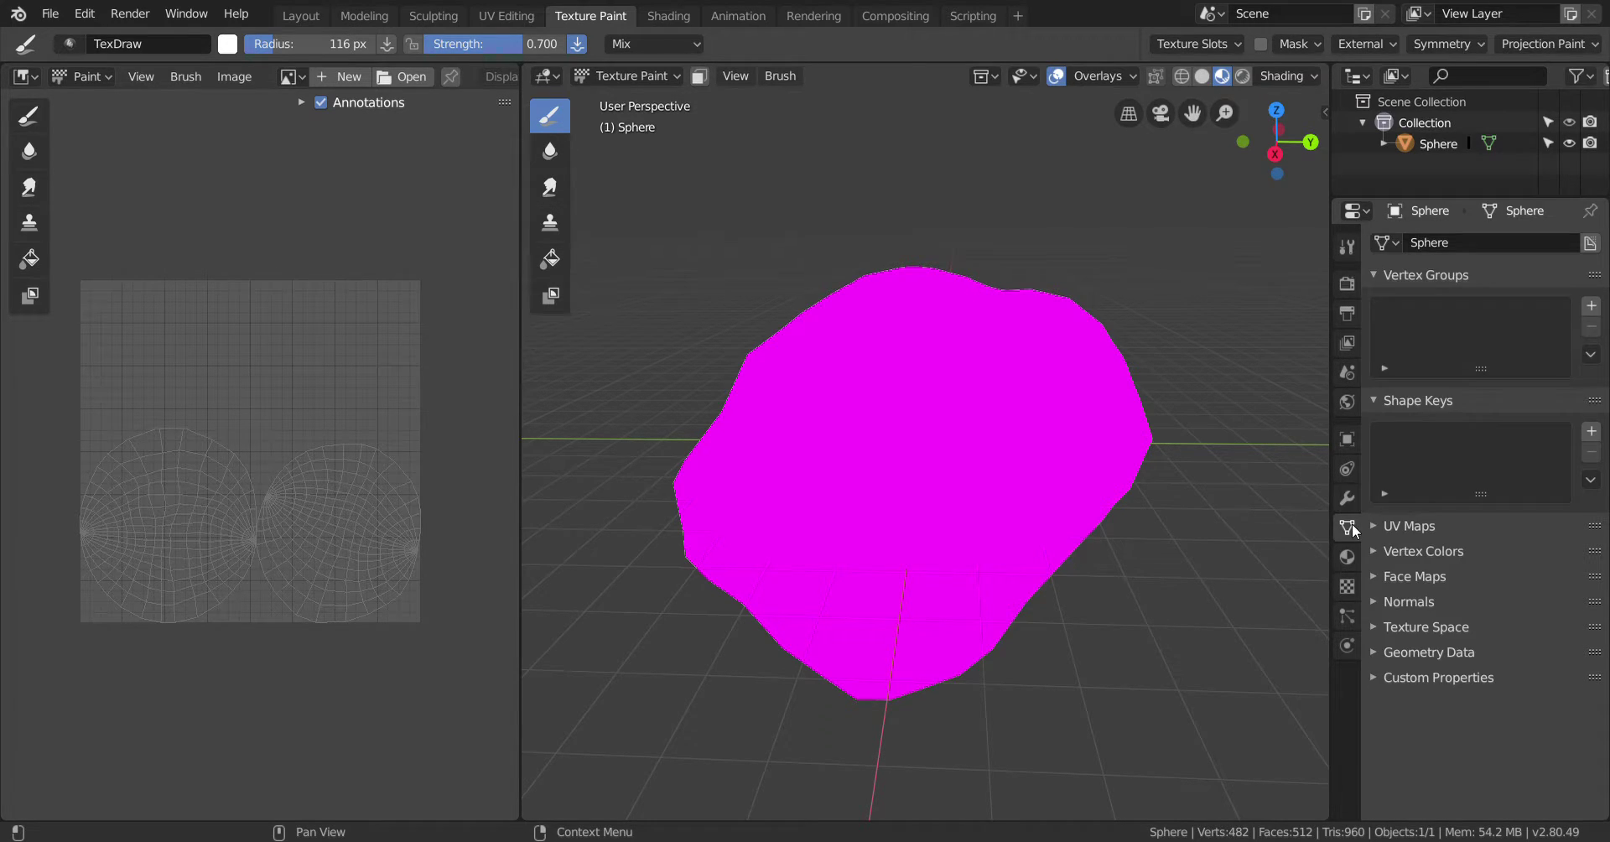
{"action": "left_click", "coordinate": [1347, 557]}
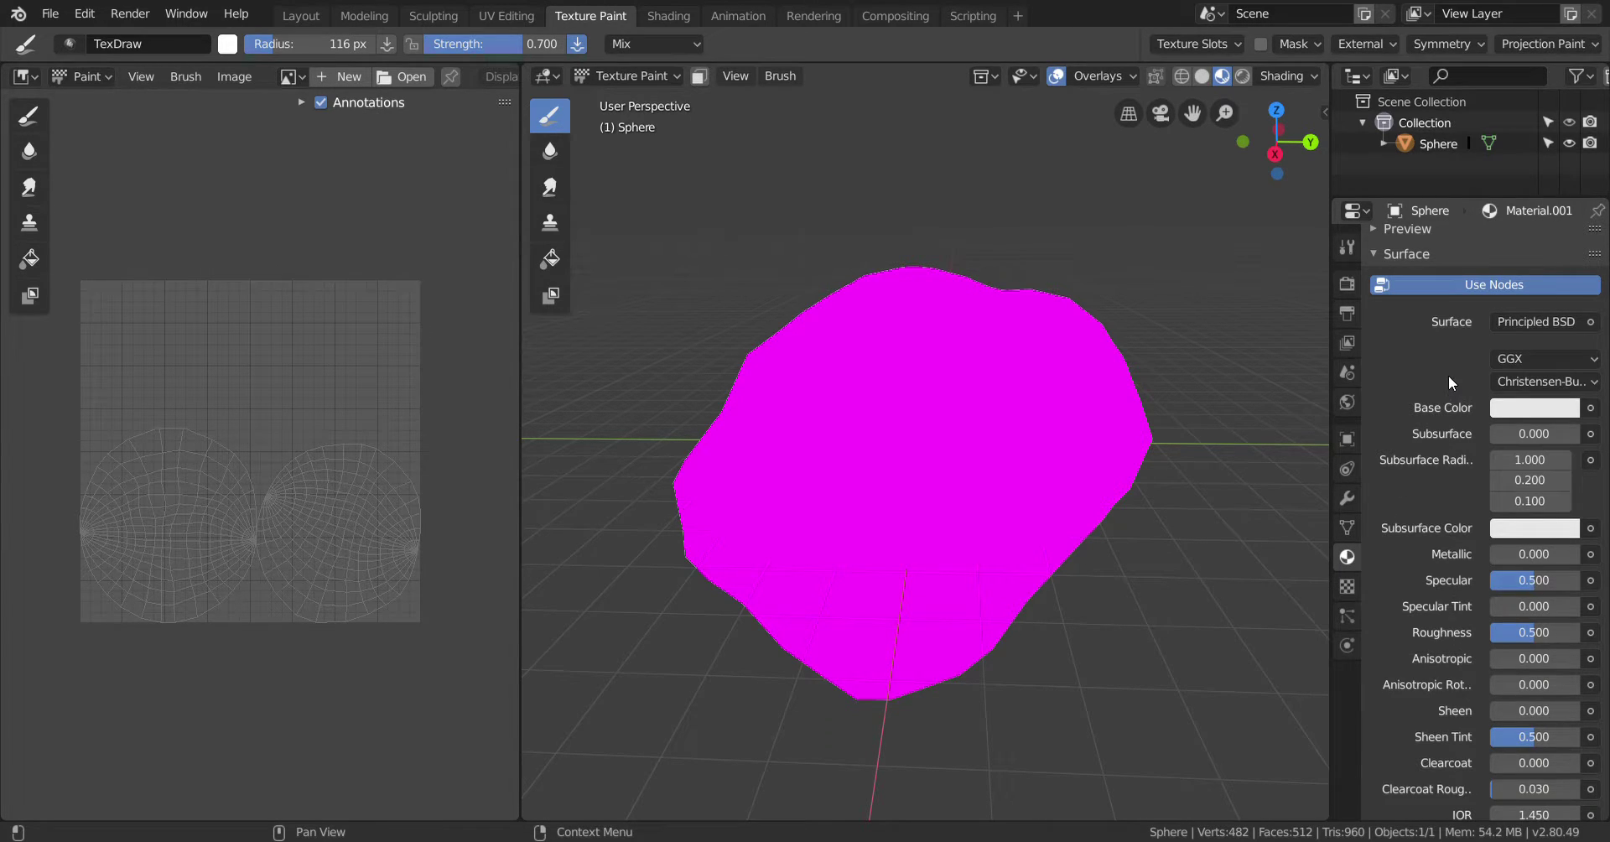
Add a Base Color texture paint slot to the rock's material with a blank 1024 × 1024 px dark grey image
{"action": "scroll", "coordinate": [1410, 375], "scroll_direction": "up", "scroll_amount": 4}
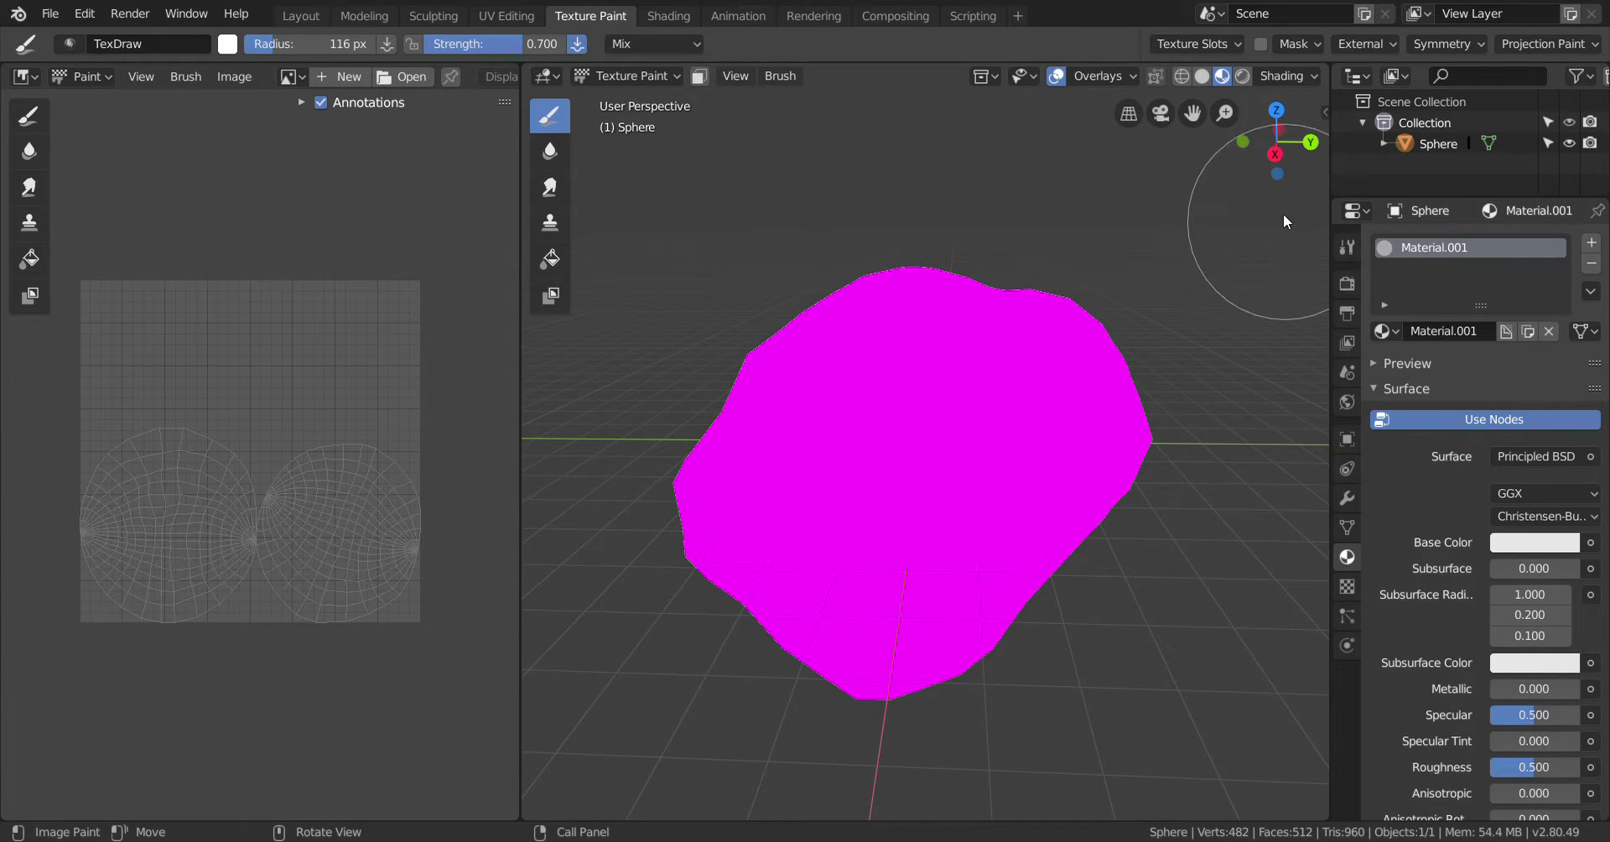
{"action": "left_click", "coordinate": [1217, 44]}
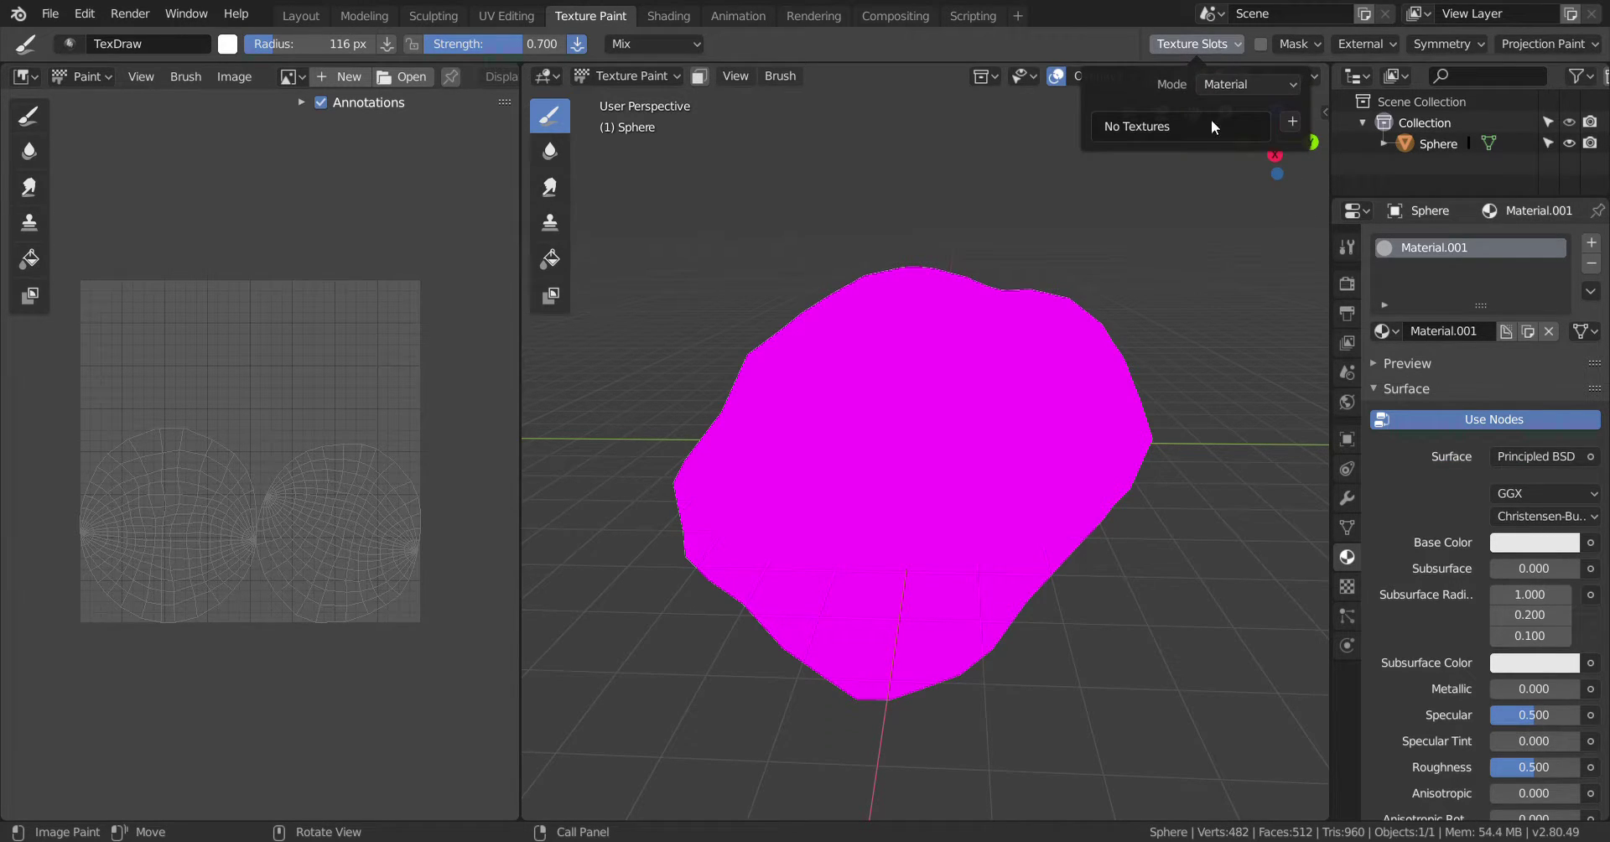
{"action": "left_click", "coordinate": [1295, 119]}
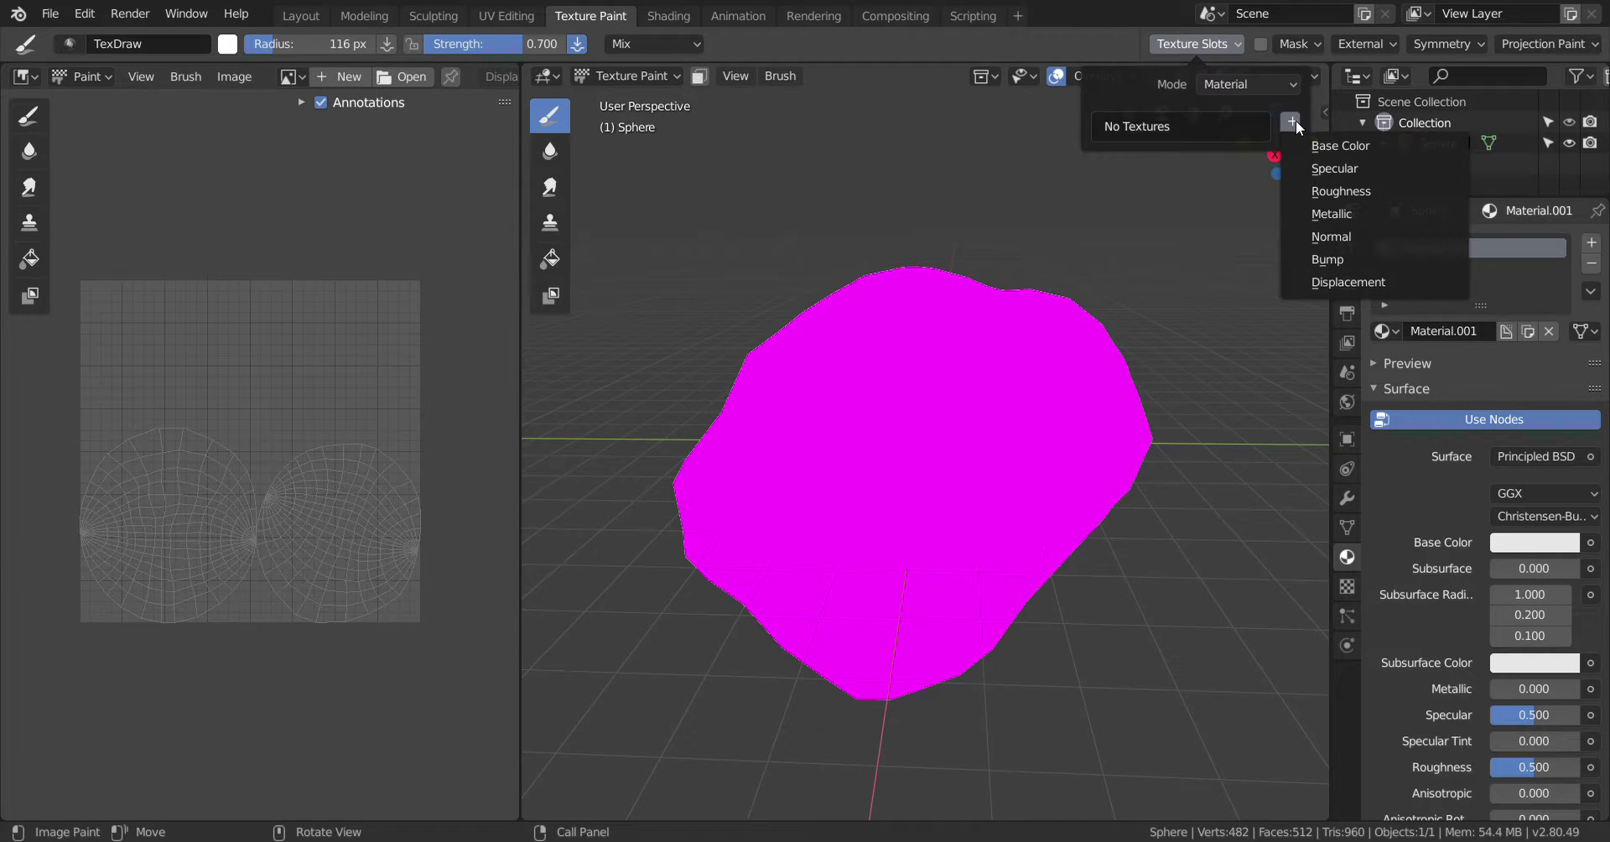
{"action": "left_click", "coordinate": [1310, 148]}
{"action": "left_click", "coordinate": [1318, 210]}
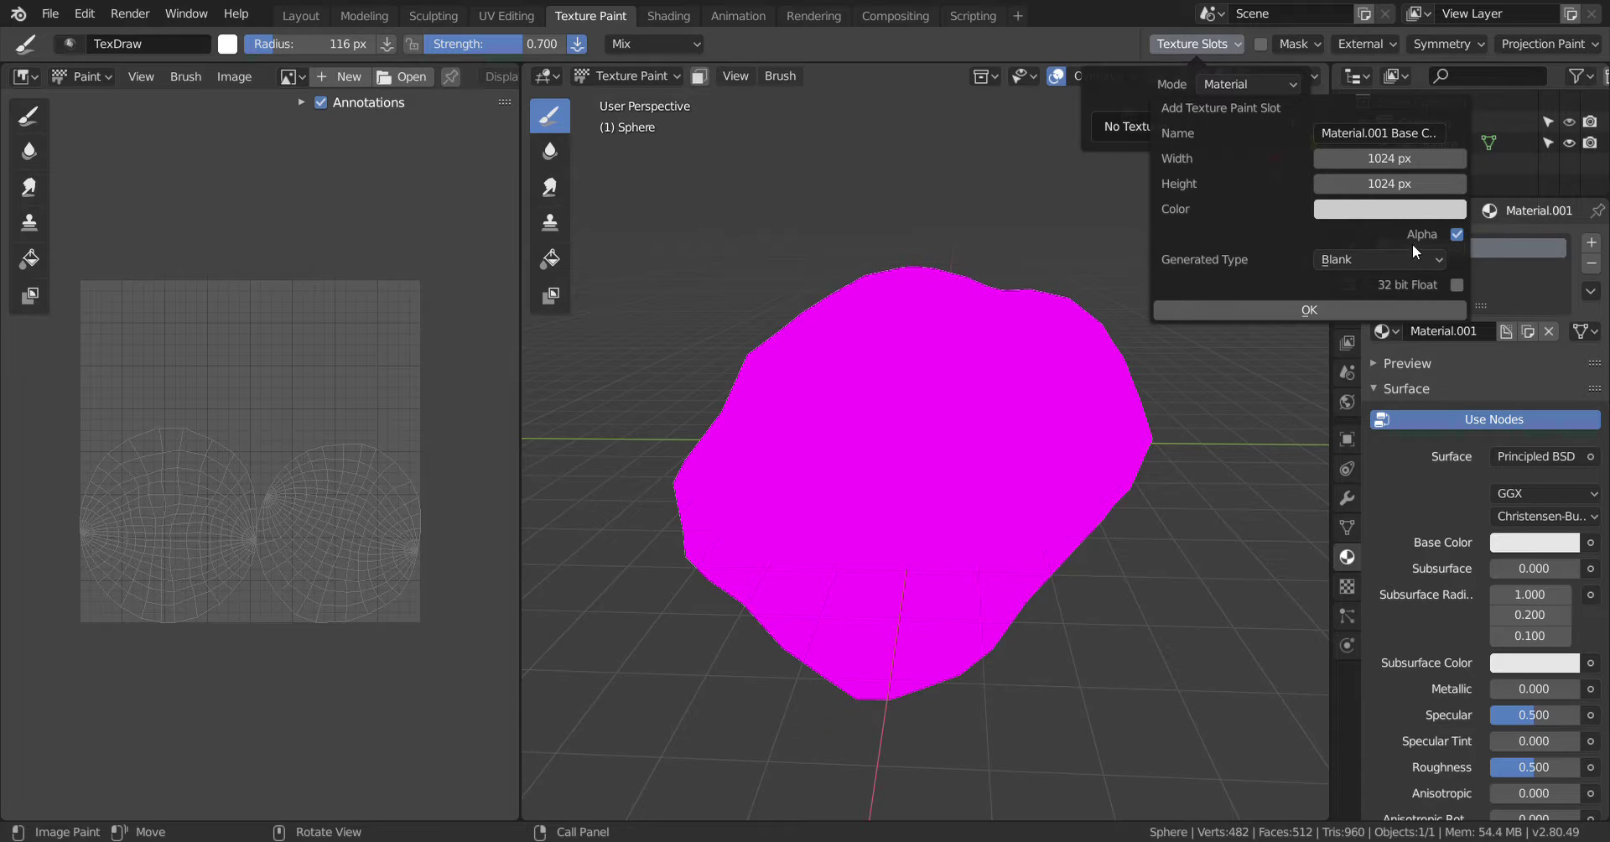
{"action": "left_click", "coordinate": [1415, 209]}
{"action": "left_click_drag", "start_coordinate": [1446, 276], "coordinate": [1450, 341]}
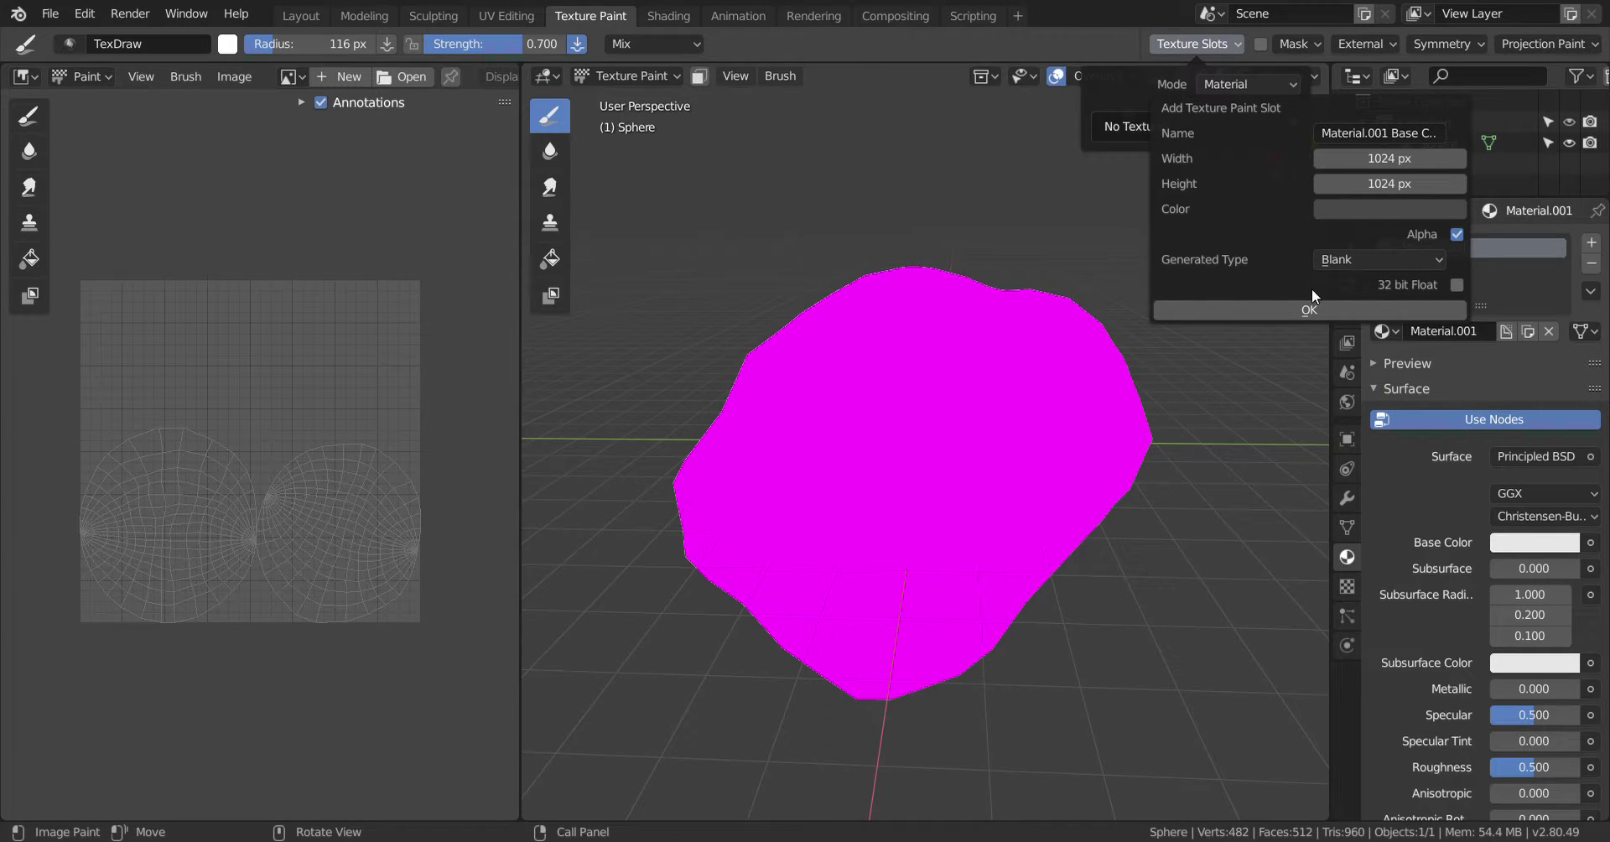
{"action": "left_click", "coordinate": [1330, 312]}
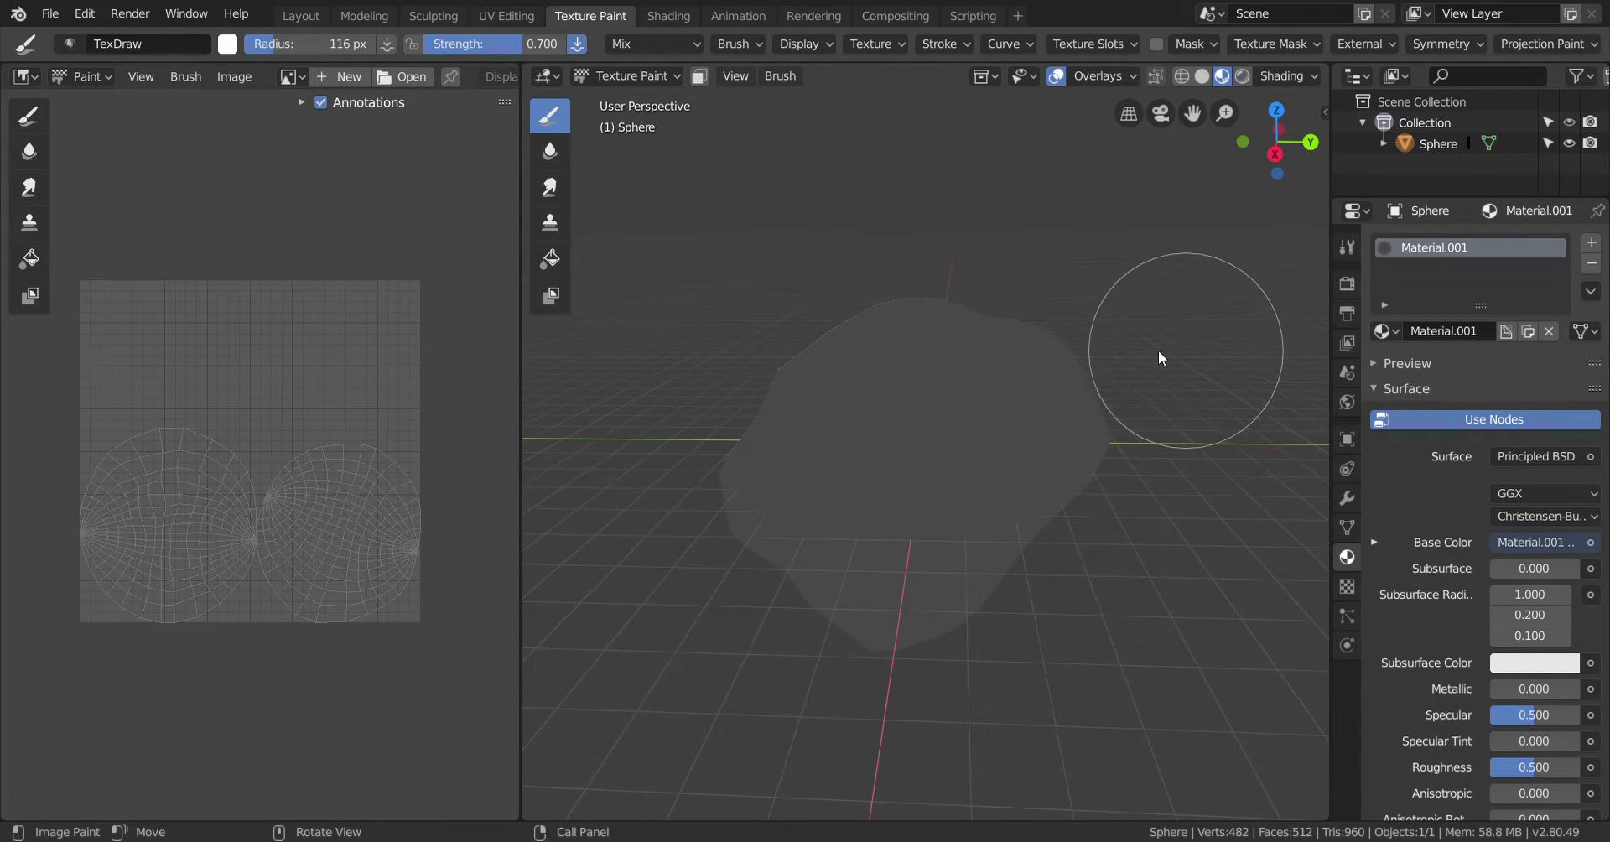
Inspect the rock from another side, its texture slot and brush texture settings, and its material nodes in the Shading workspace
{"action": "mouse_move", "coordinate": [893, 240]}
{"action": "middle_mouse_down"}
{"action": "mouse_move", "coordinate": [955, 291]}
{"action": "mouse_move", "coordinate": [1078, 240]}
{"action": "middle_mouse_up"}
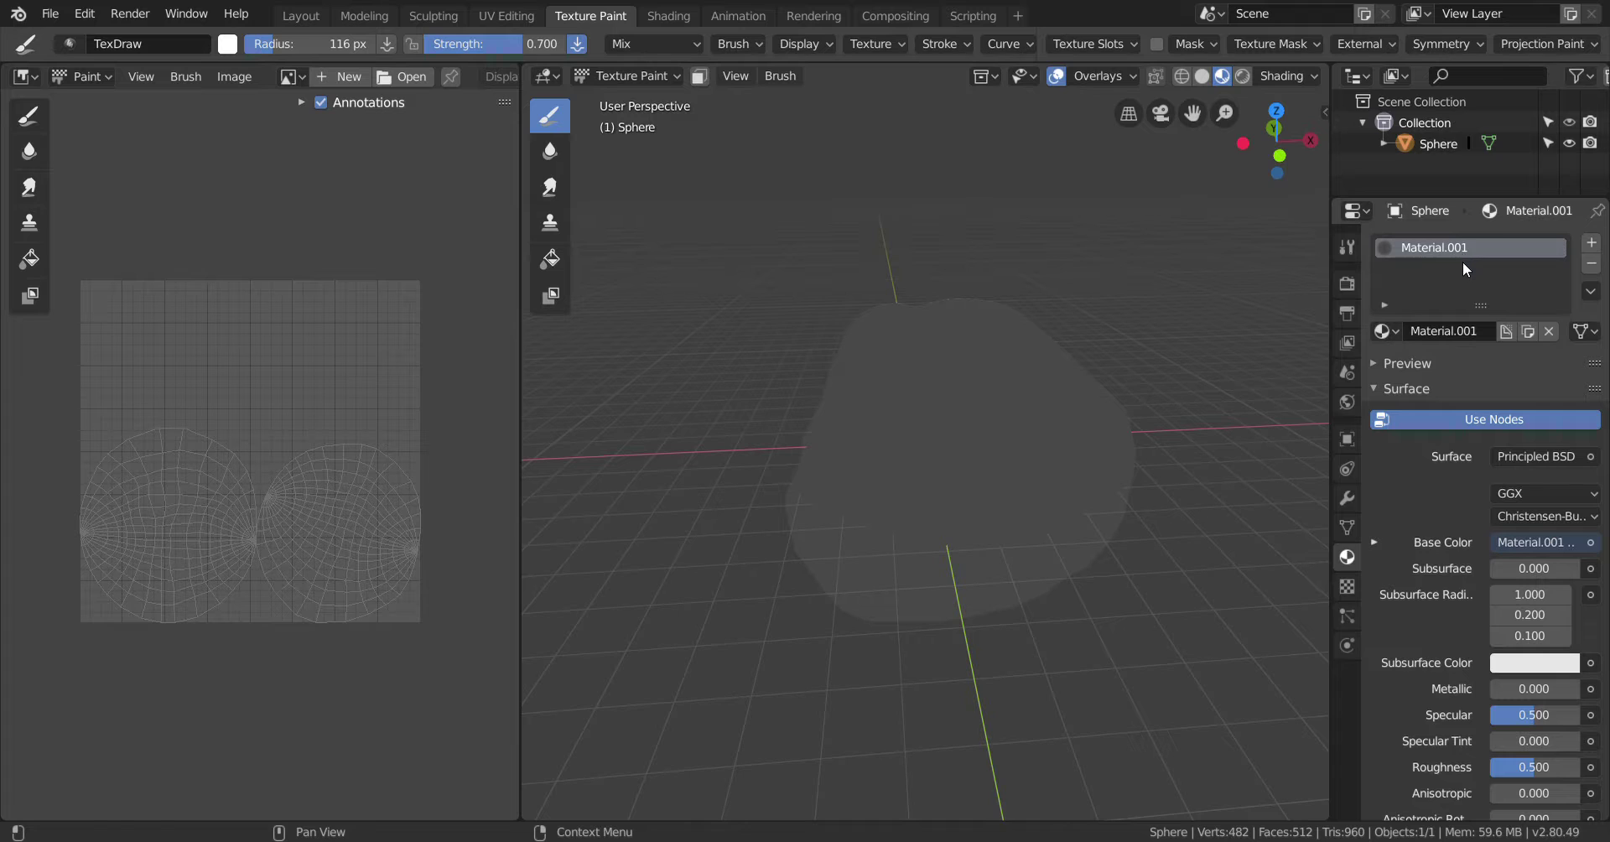
{"action": "left_click", "coordinate": [1156, 43]}
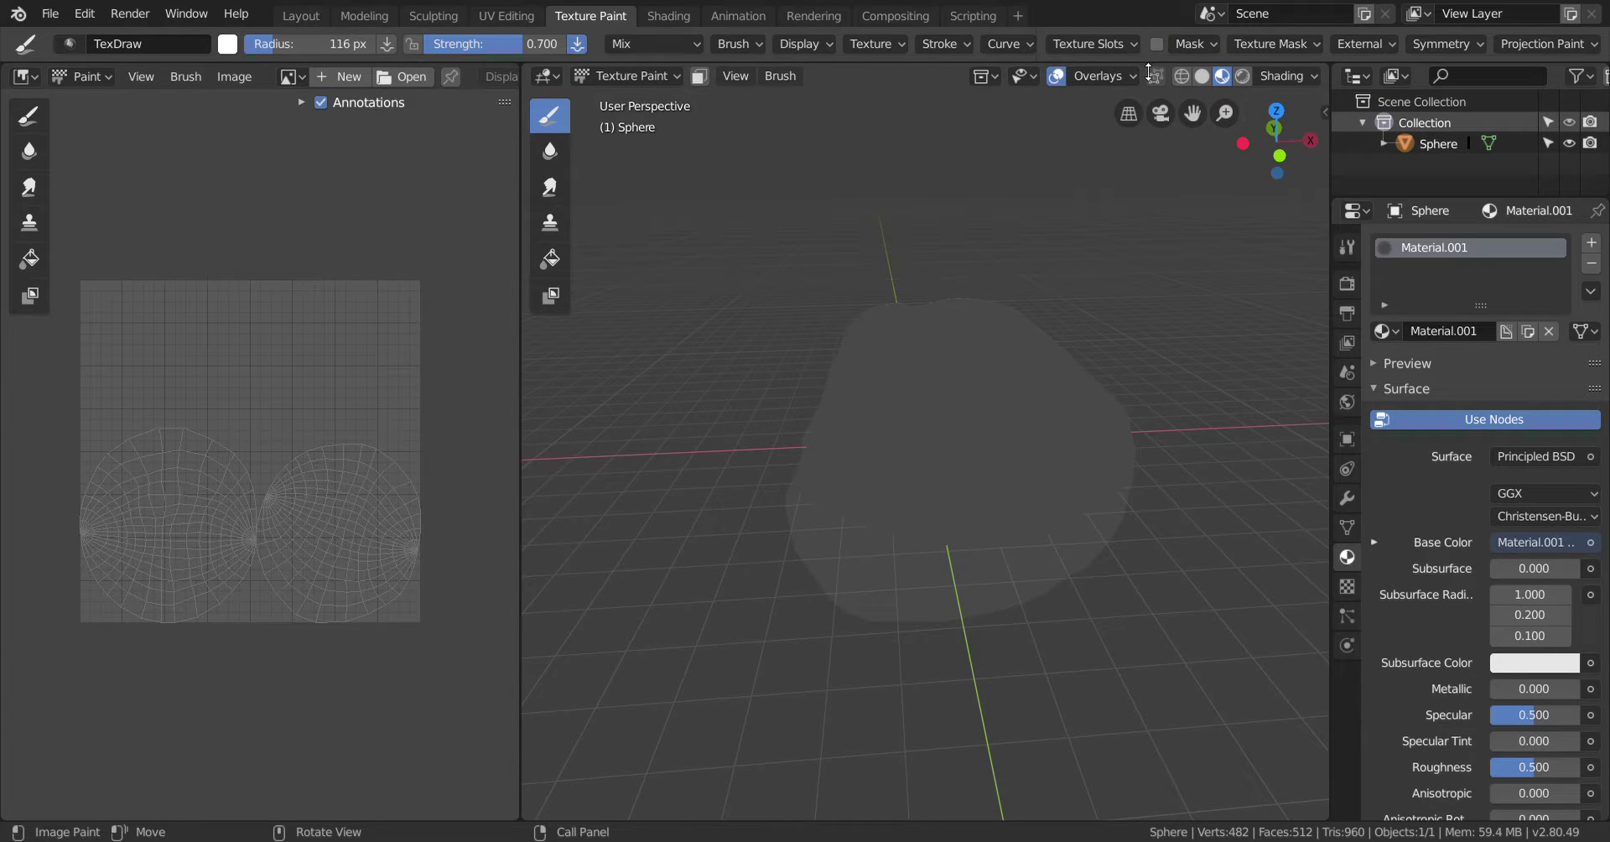
{"action": "left_click", "coordinate": [1110, 46]}
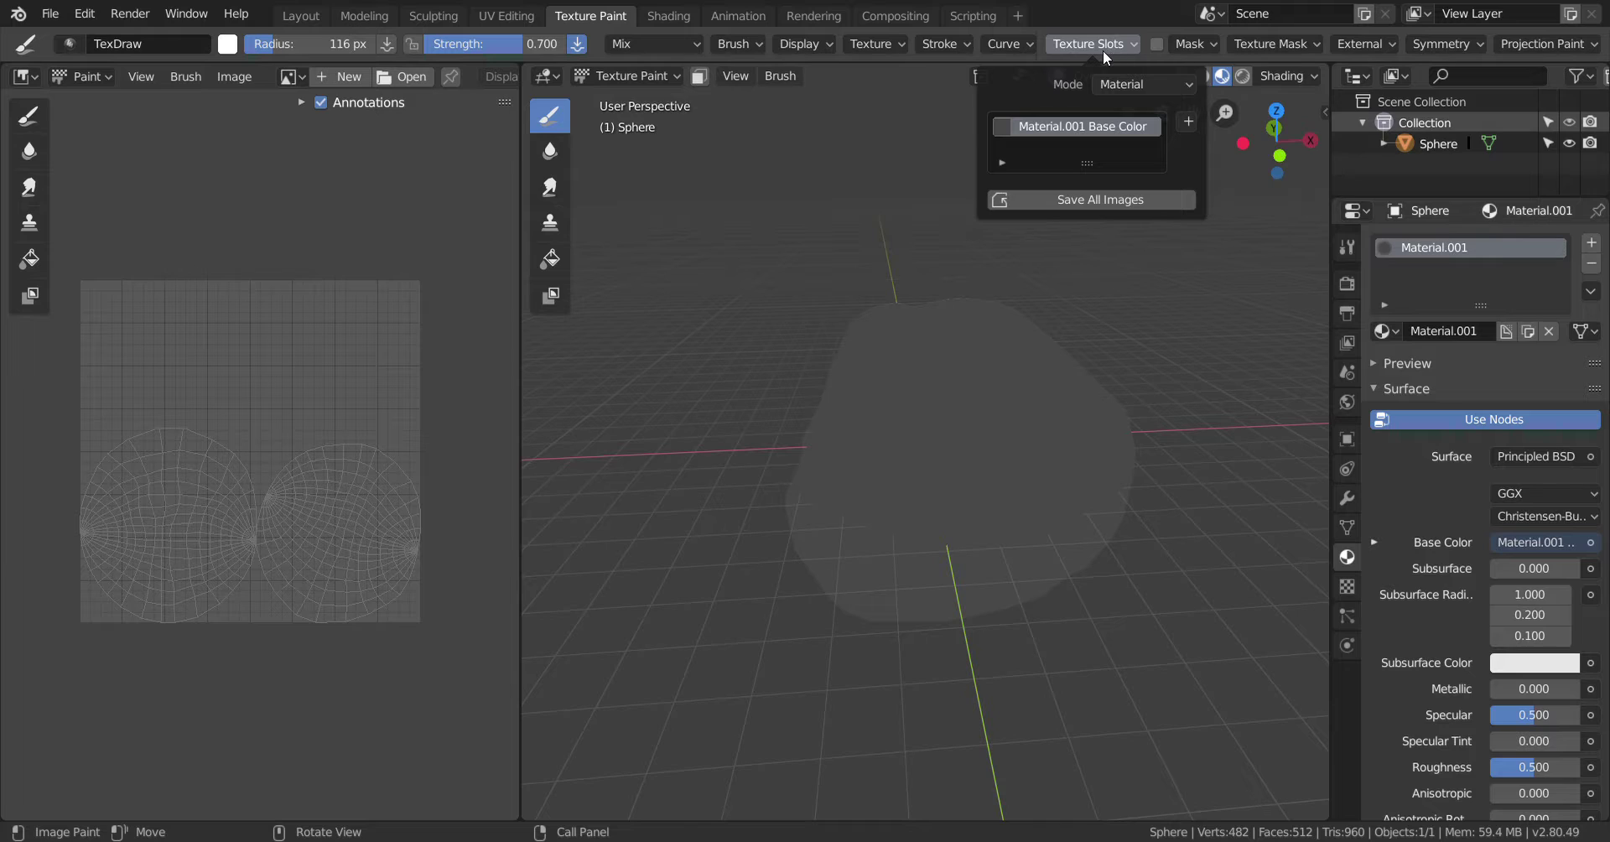
{"action": "left_click", "coordinate": [892, 47]}
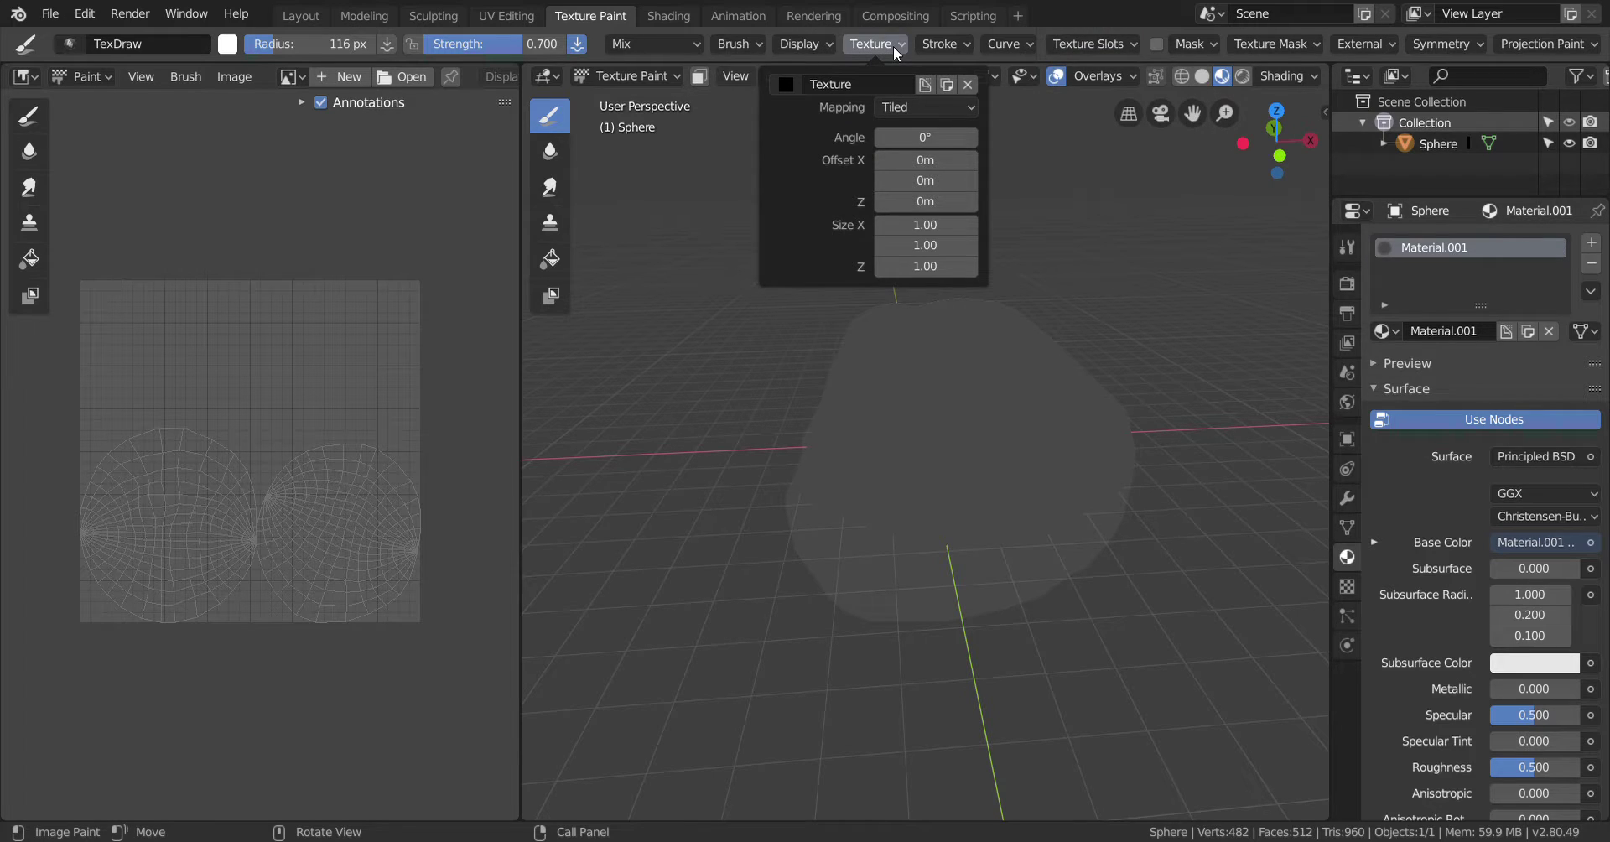
{"action": "mouse_move", "coordinate": [939, 38]}
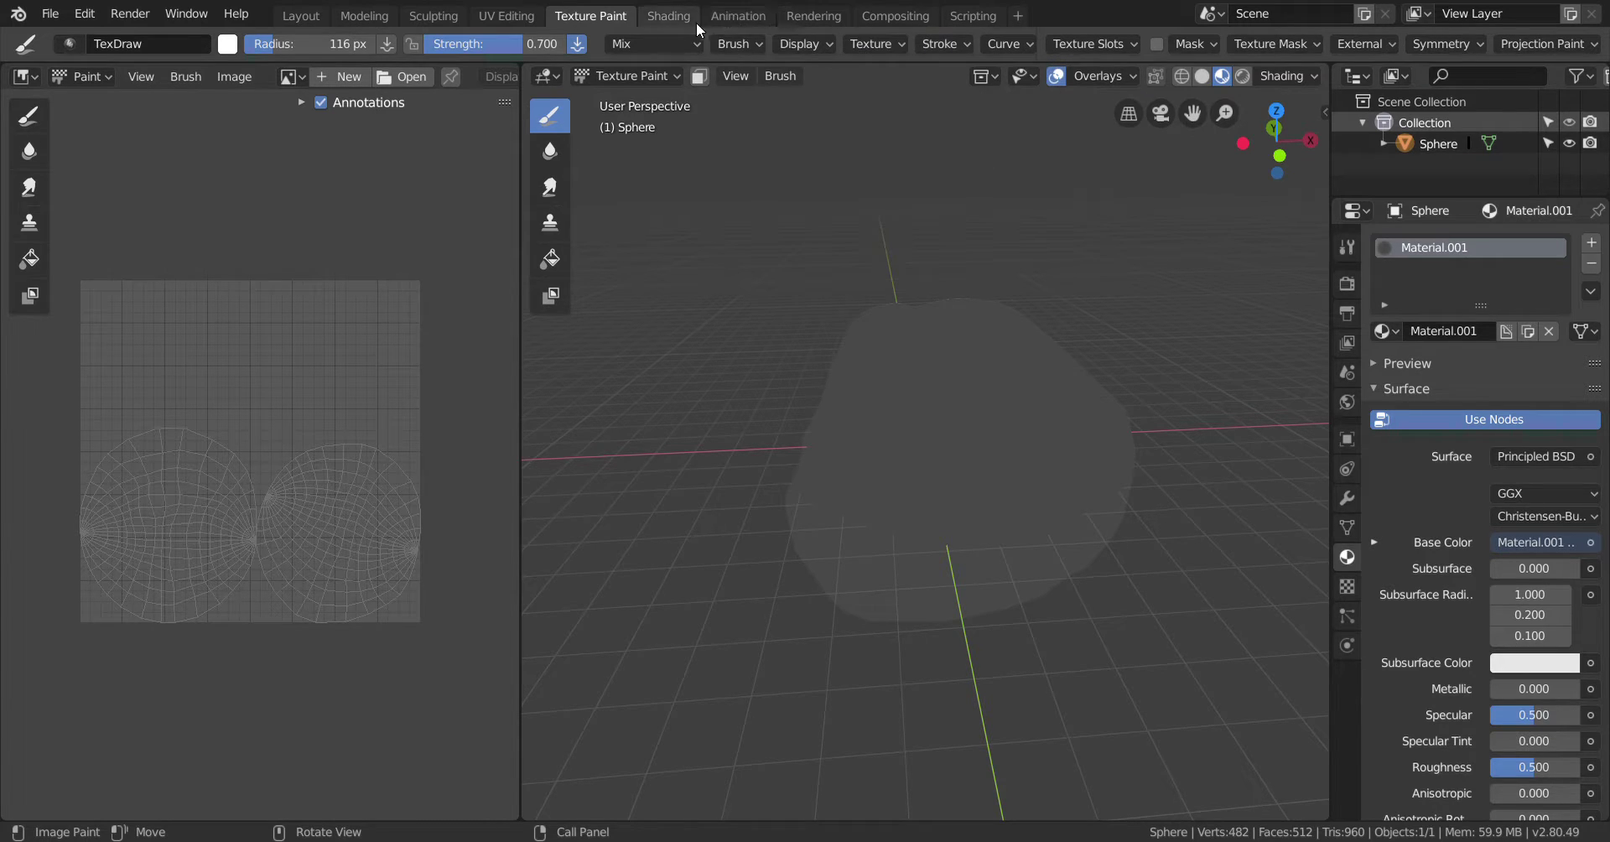
{"action": "left_click", "coordinate": [671, 16]}
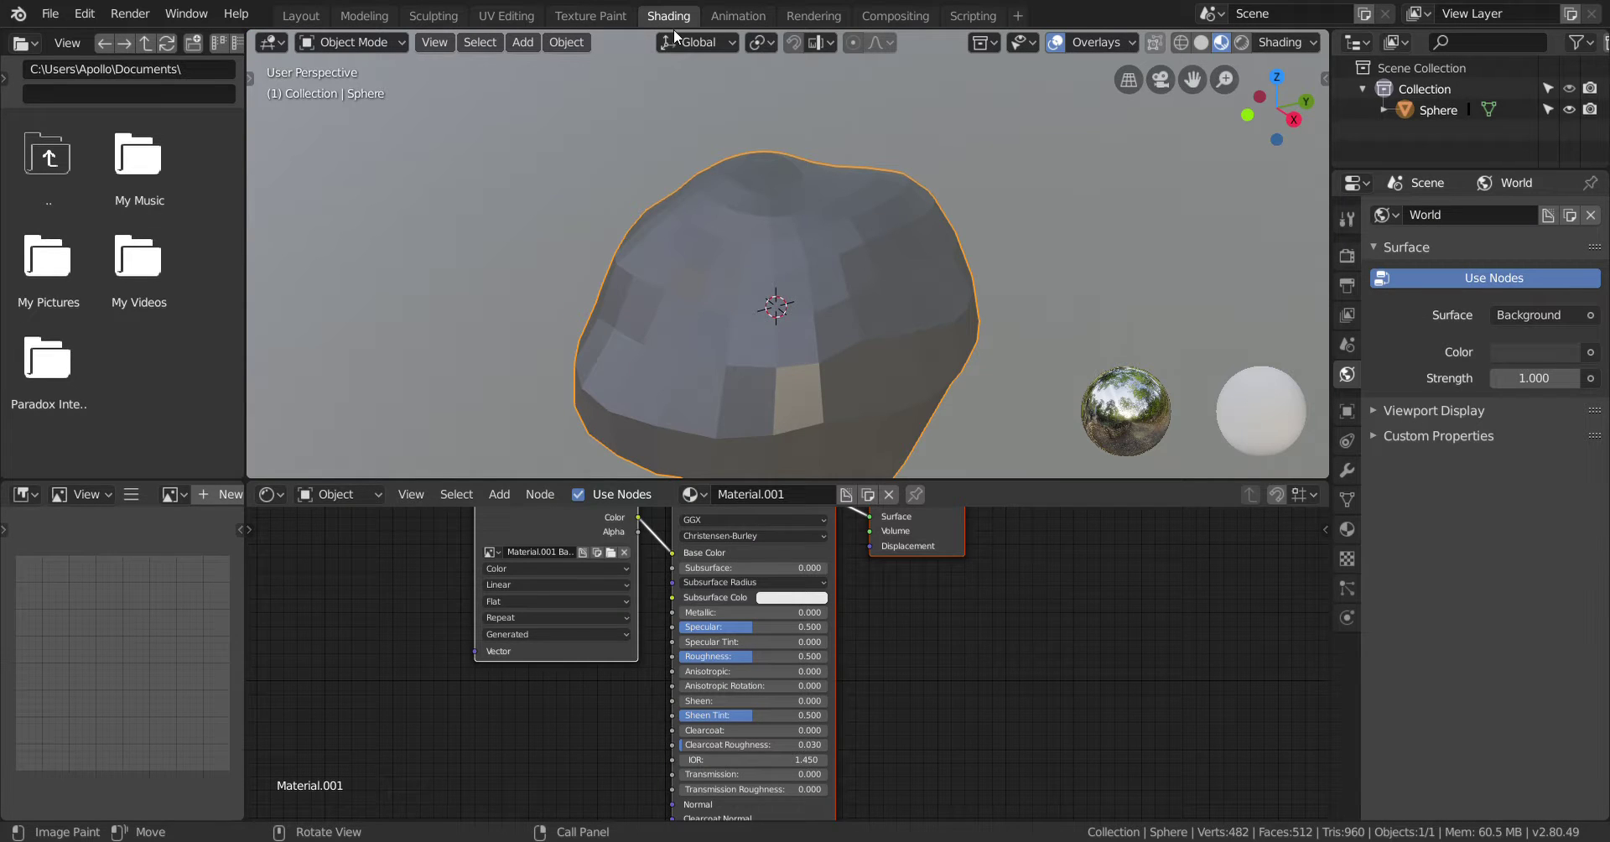
{"action": "scroll", "coordinate": [475, 642], "scroll_direction": "down", "scroll_amount": 1}
{"action": "scroll", "coordinate": [490, 605], "scroll_direction": "down", "scroll_amount": 1}
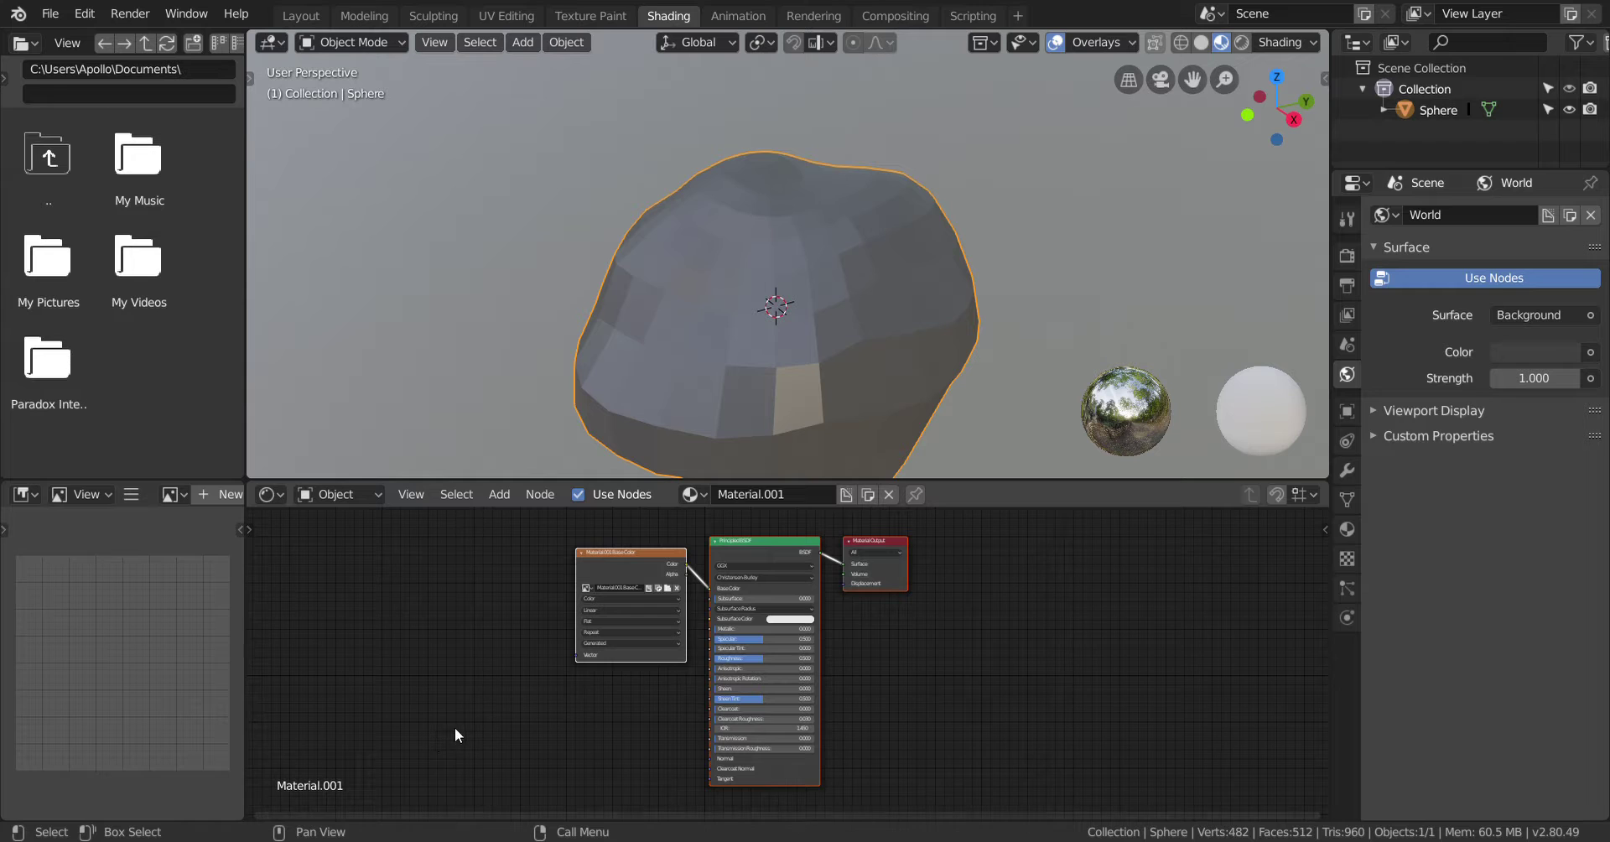
{"action": "left_click", "coordinate": [590, 15]}
{"action": "right_click", "coordinate": [946, 422]}
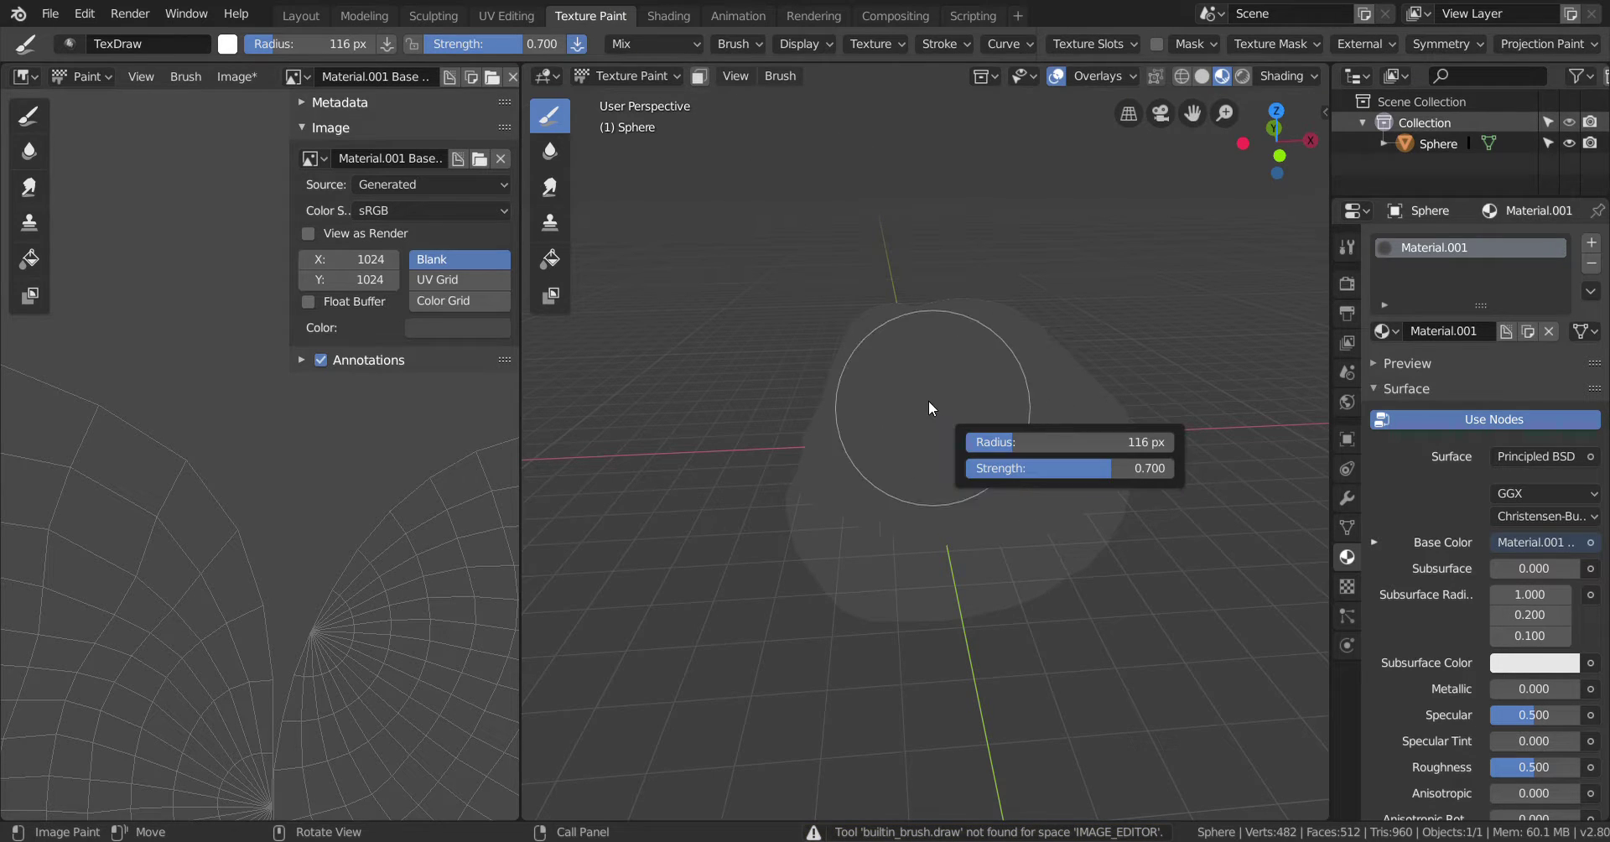
Apply smooth shading to the rock in the Layout workspace and return to the Texture Paint workspace
{"action": "left_click", "coordinate": [307, 20]}
{"action": "right_click", "coordinate": [719, 460]}
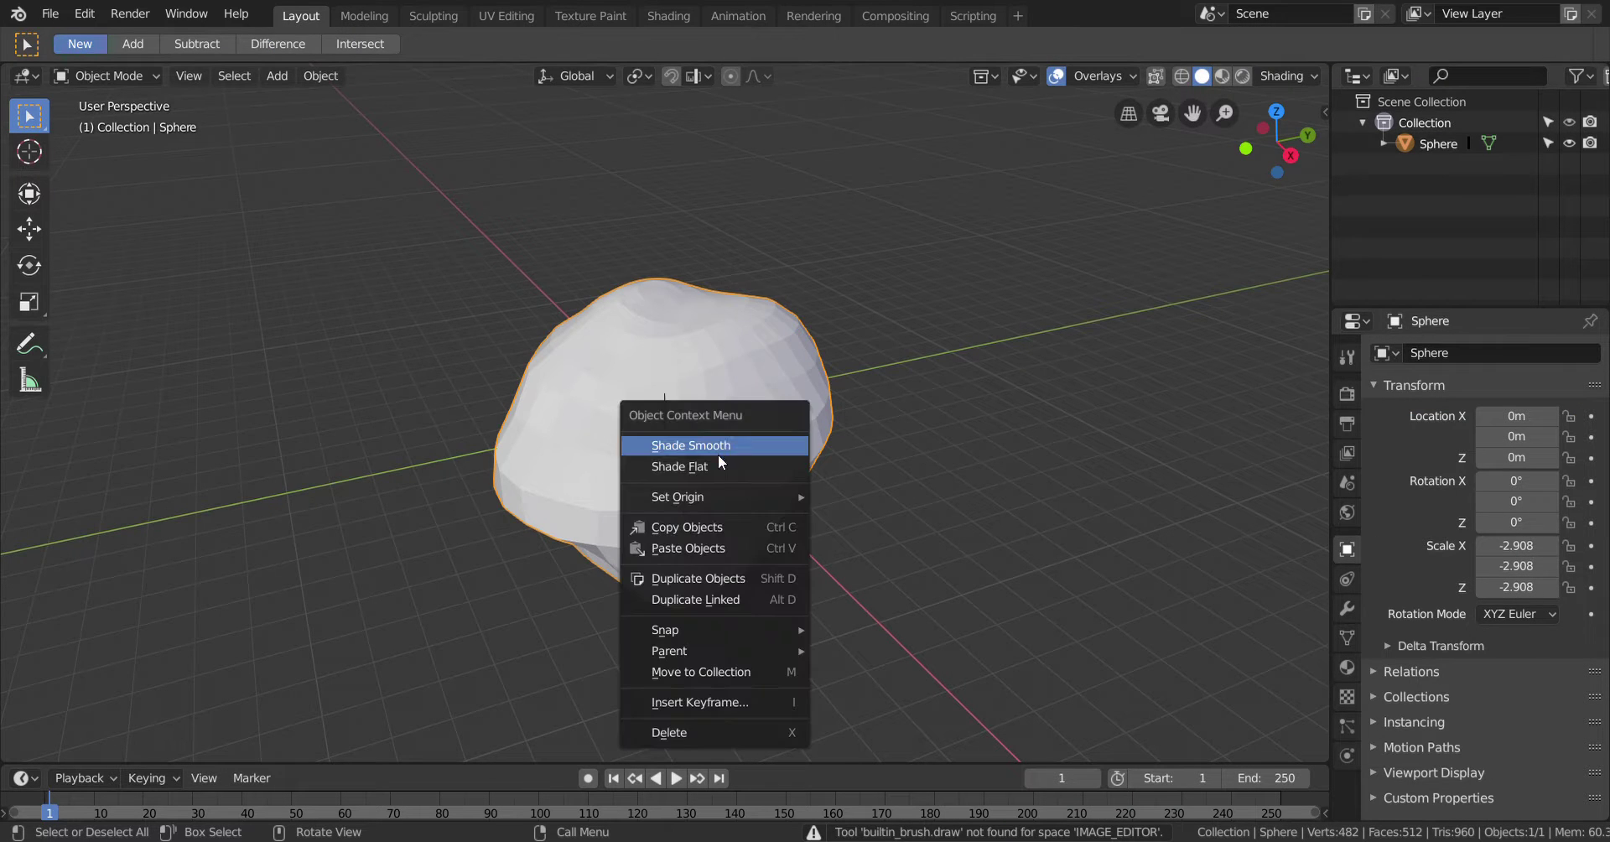
{"action": "left_click", "coordinate": [727, 445]}
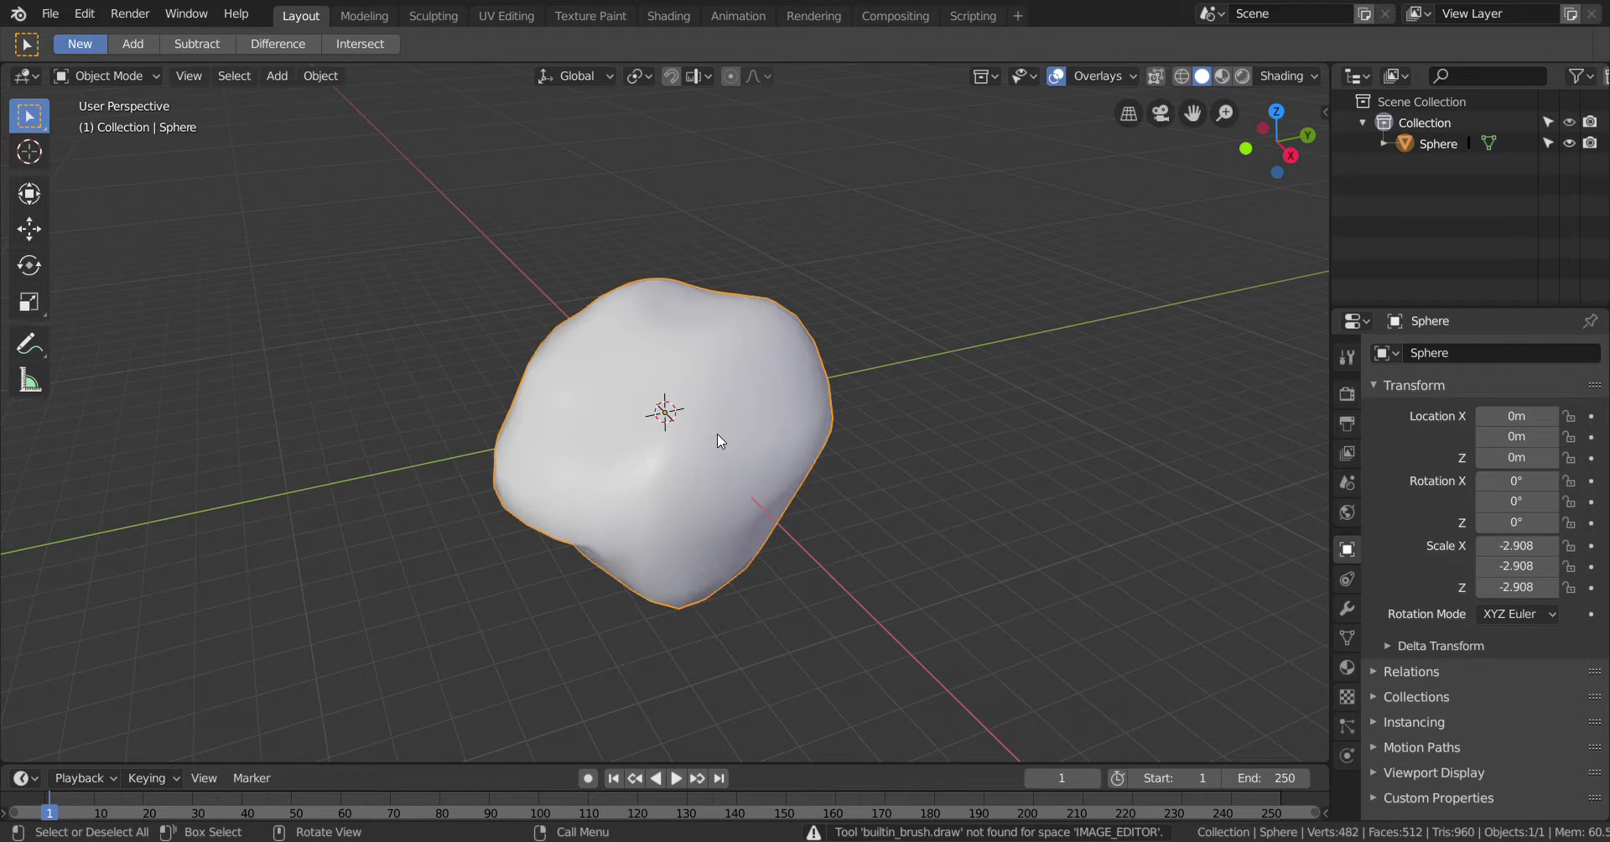
{"action": "left_click", "coordinate": [566, 18]}
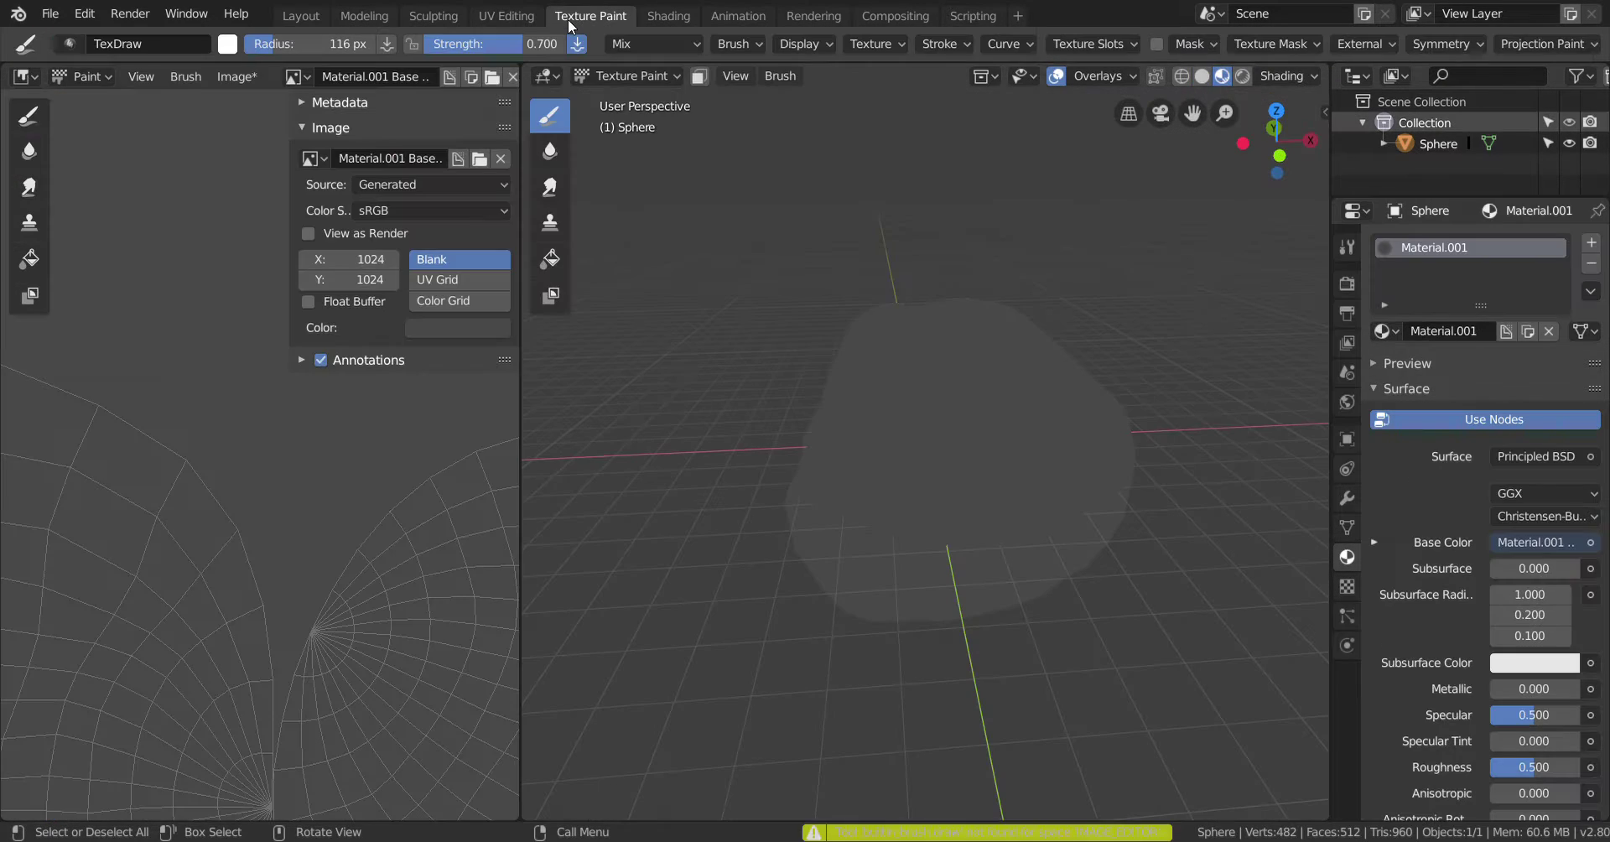
Examine the smooth-shaded rock in the Shading workspace, then check the brush's texture and stroke settings in Texture Paint
{"action": "left_click", "coordinate": [686, 22]}
{"action": "scroll", "coordinate": [864, 360], "scroll_direction": "down", "scroll_amount": 3}
{"action": "mouse_move", "coordinate": [904, 384]}
{"action": "middle_mouse_down"}
{"action": "mouse_move", "coordinate": [862, 354]}
{"action": "mouse_move", "coordinate": [828, 360]}
{"action": "mouse_move", "coordinate": [777, 421]}
{"action": "mouse_move", "coordinate": [877, 380]}
{"action": "mouse_move", "coordinate": [757, 189]}
{"action": "middle_mouse_up"}
{"action": "left_click", "coordinate": [620, 17]}
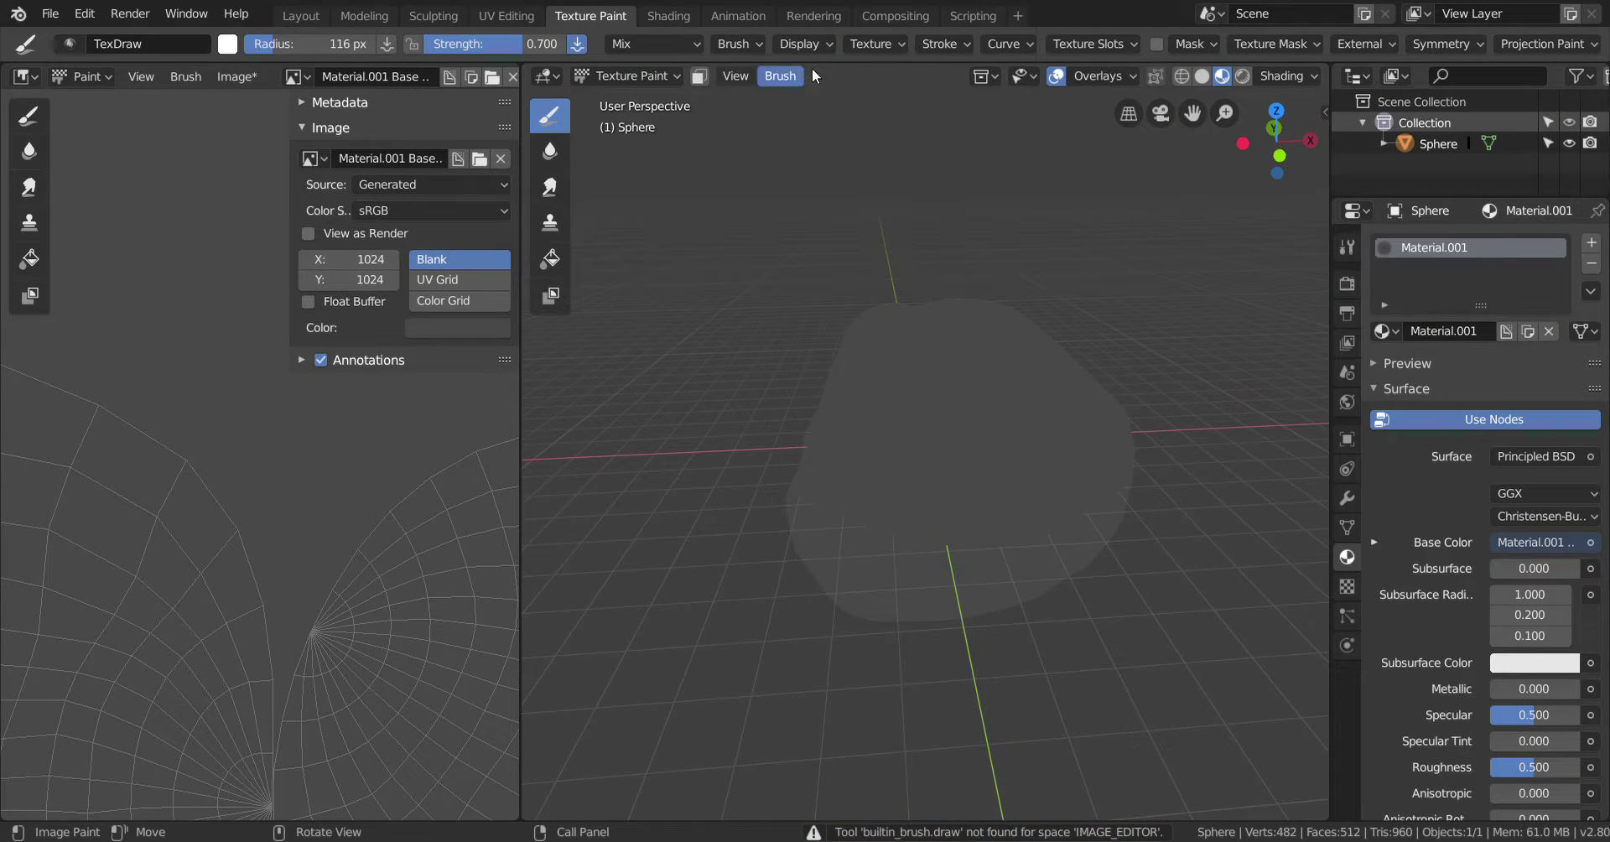
{"action": "left_click", "coordinate": [890, 42]}
{"action": "left_click", "coordinate": [889, 85]}
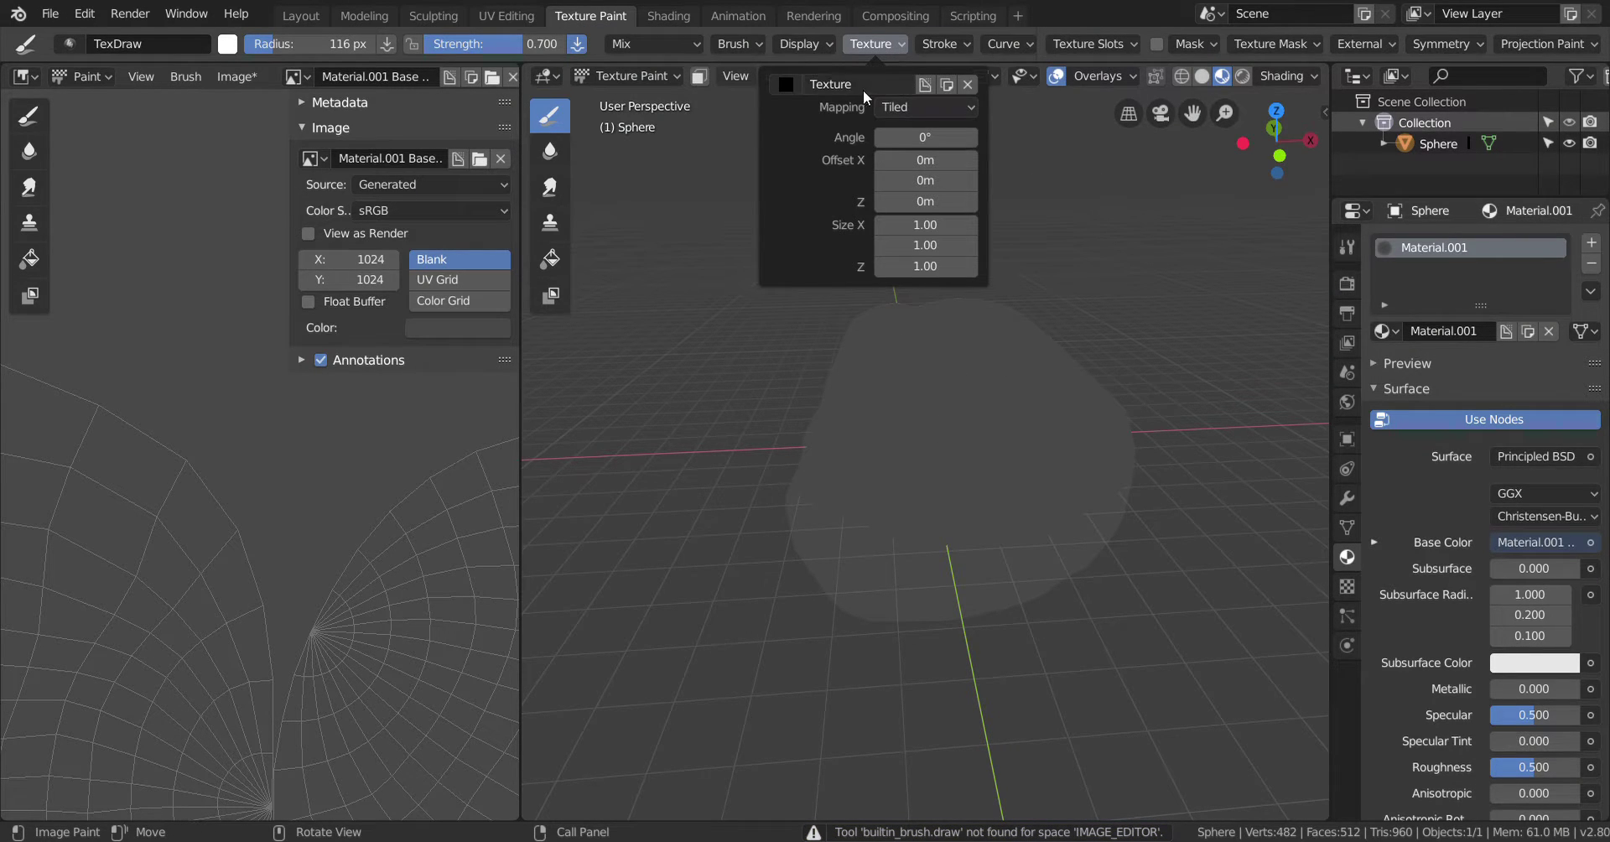
{"action": "left_click", "coordinate": [940, 47]}
{"action": "left_click", "coordinate": [940, 49]}
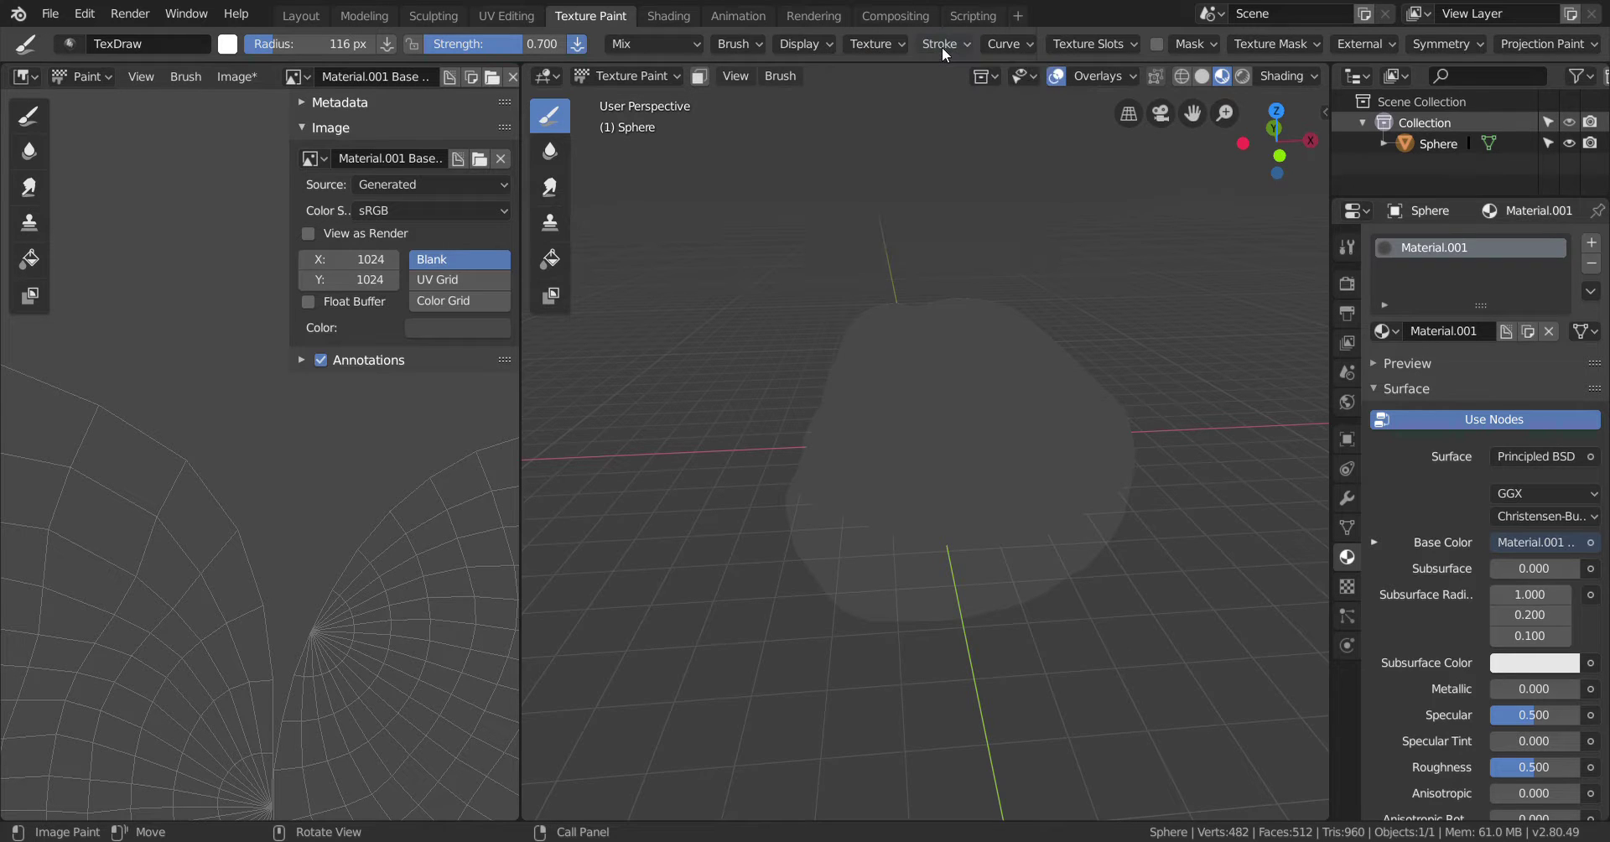
Add a second Base Color texture paint slot, a blank 1024 × 1024 px image in mid grey with value 0.469
{"action": "left_click", "coordinate": [1073, 43]}
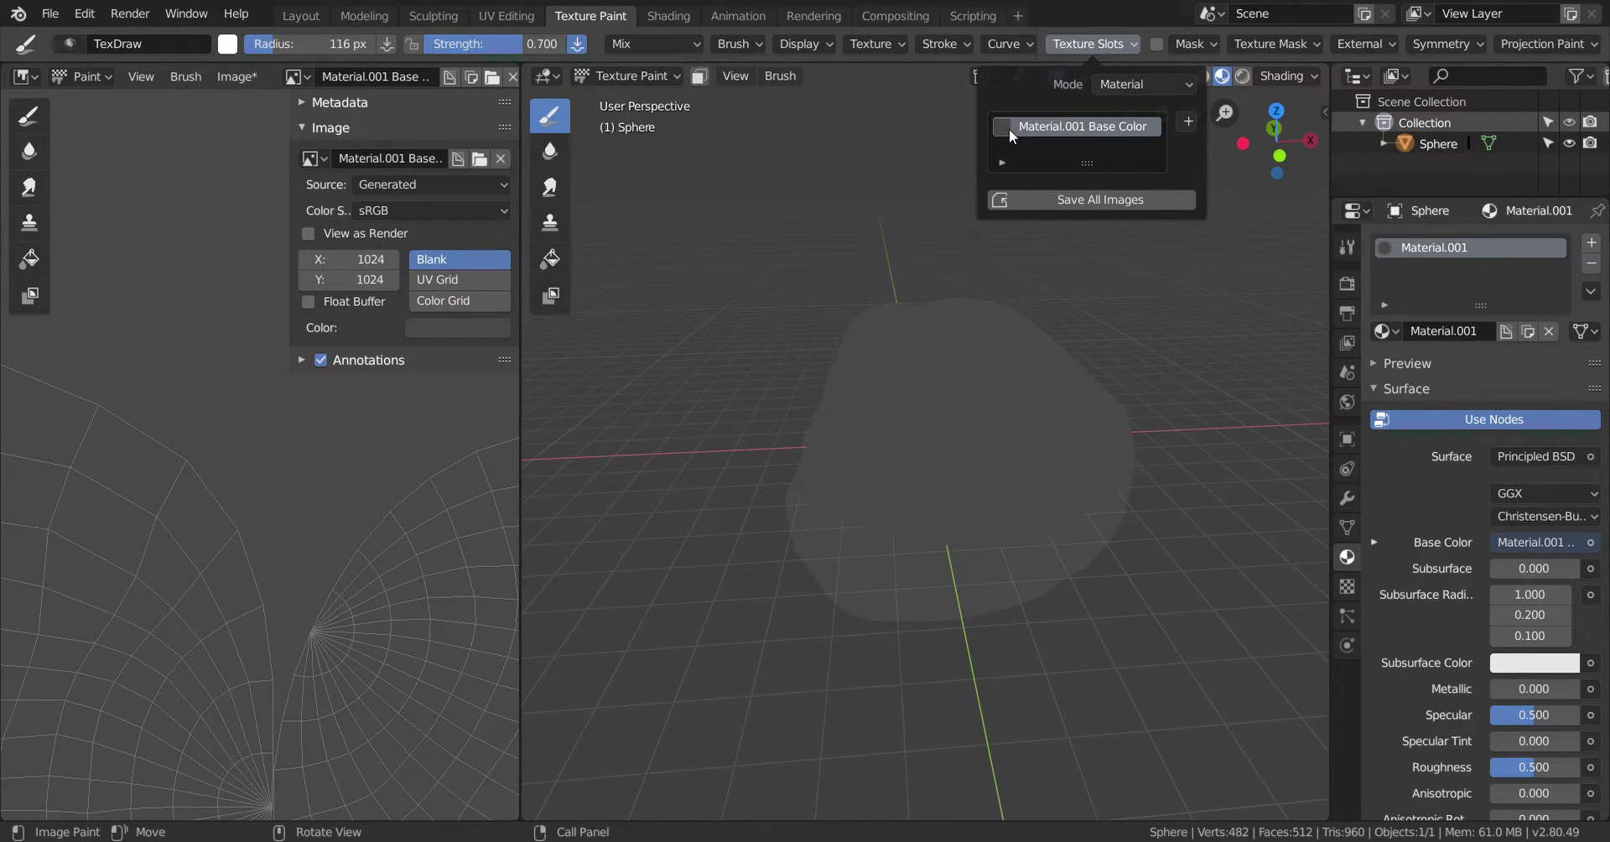
{"action": "left_click", "coordinate": [1154, 88]}
{"action": "left_click", "coordinate": [1187, 121]}
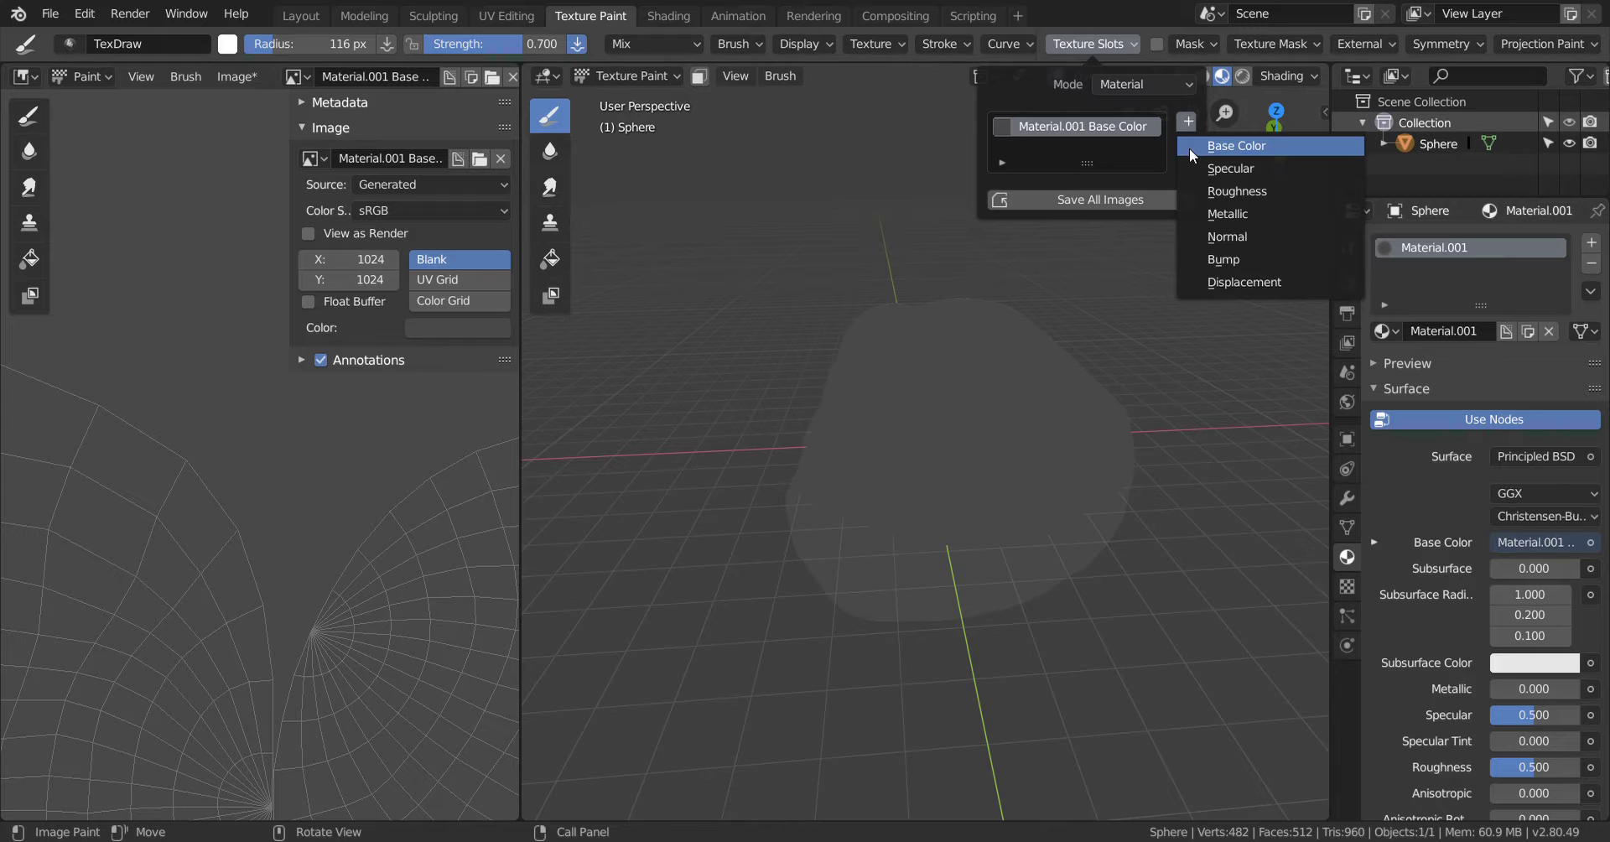
{"action": "left_click", "coordinate": [1188, 148]}
{"action": "left_click", "coordinate": [1214, 208]}
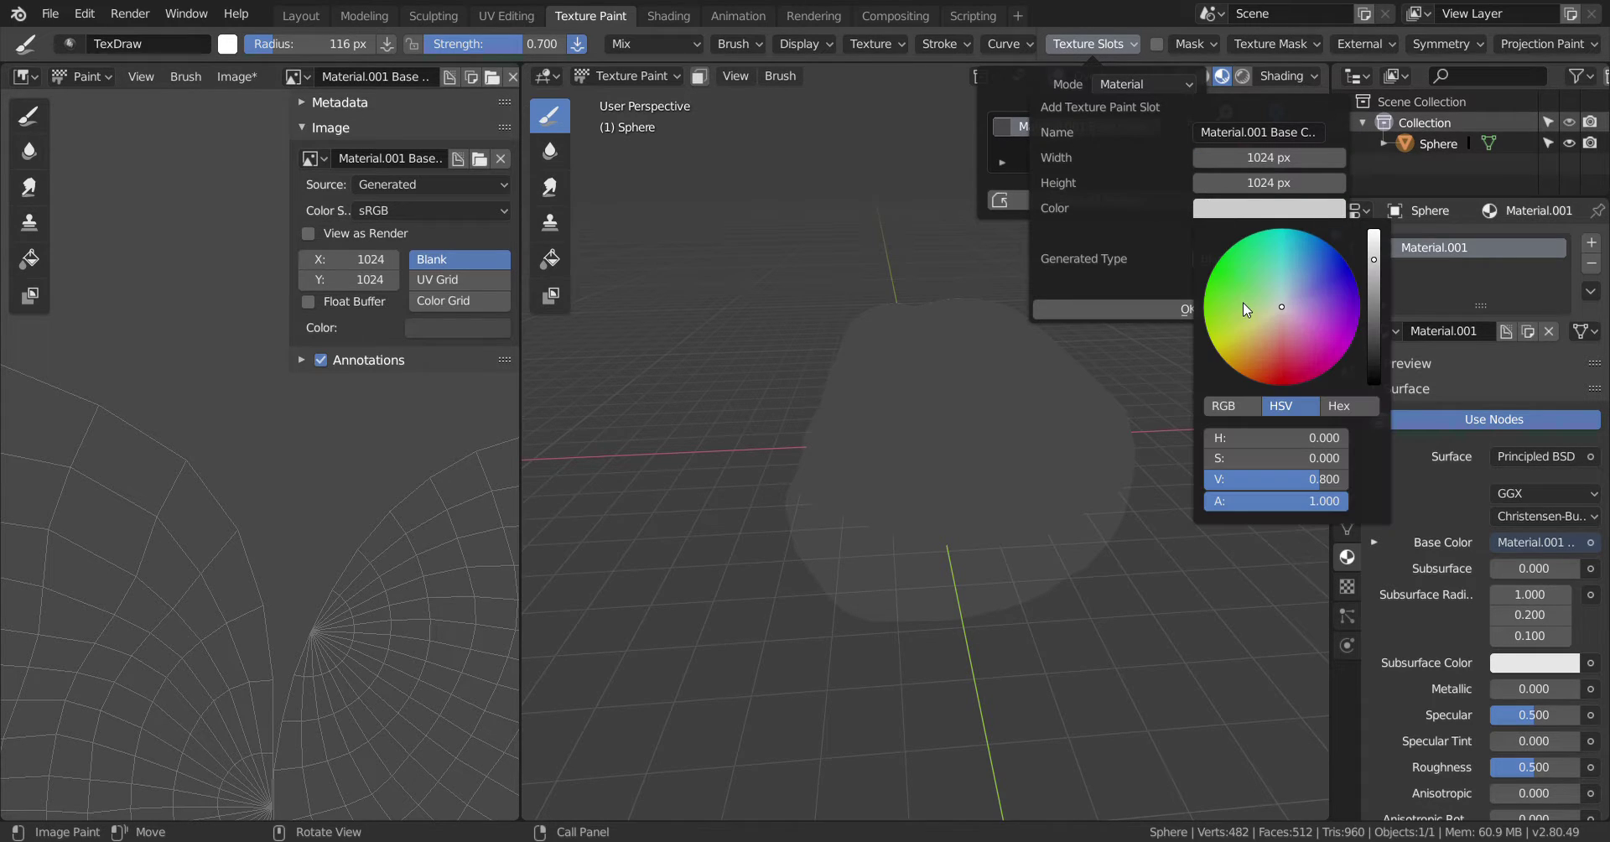
{"action": "left_click_drag", "start_coordinate": [1373, 259], "coordinate": [1373, 311]}
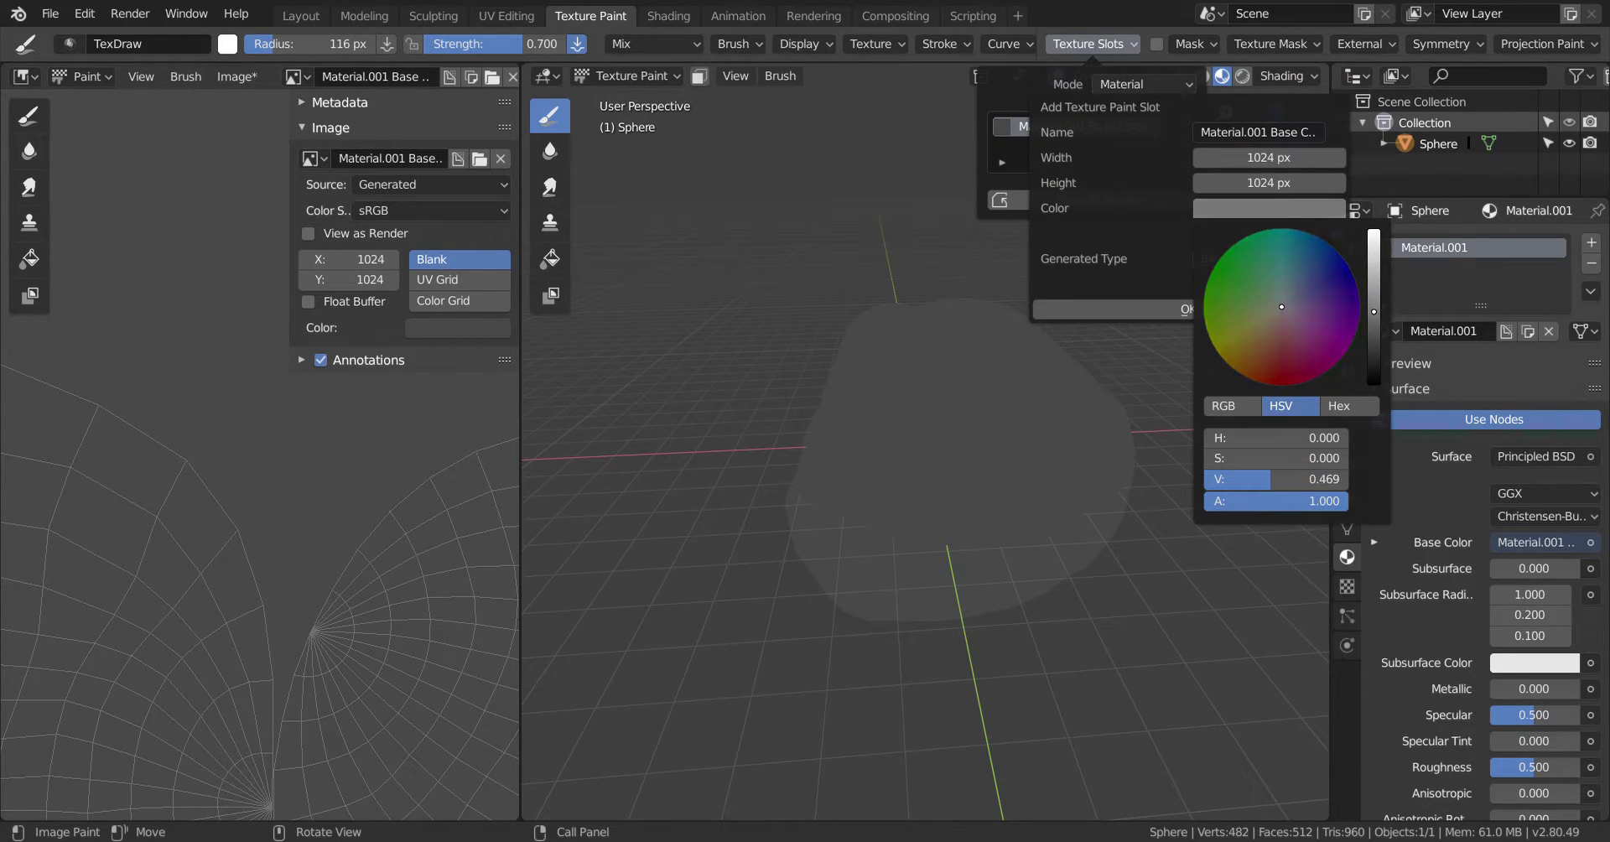
{"action": "left_click", "coordinate": [1172, 312]}
Examine the rock with its new base color in the Shading workspace and return to Texture Paint
{"action": "left_click", "coordinate": [729, 75]}
{"action": "left_click", "coordinate": [668, 15]}
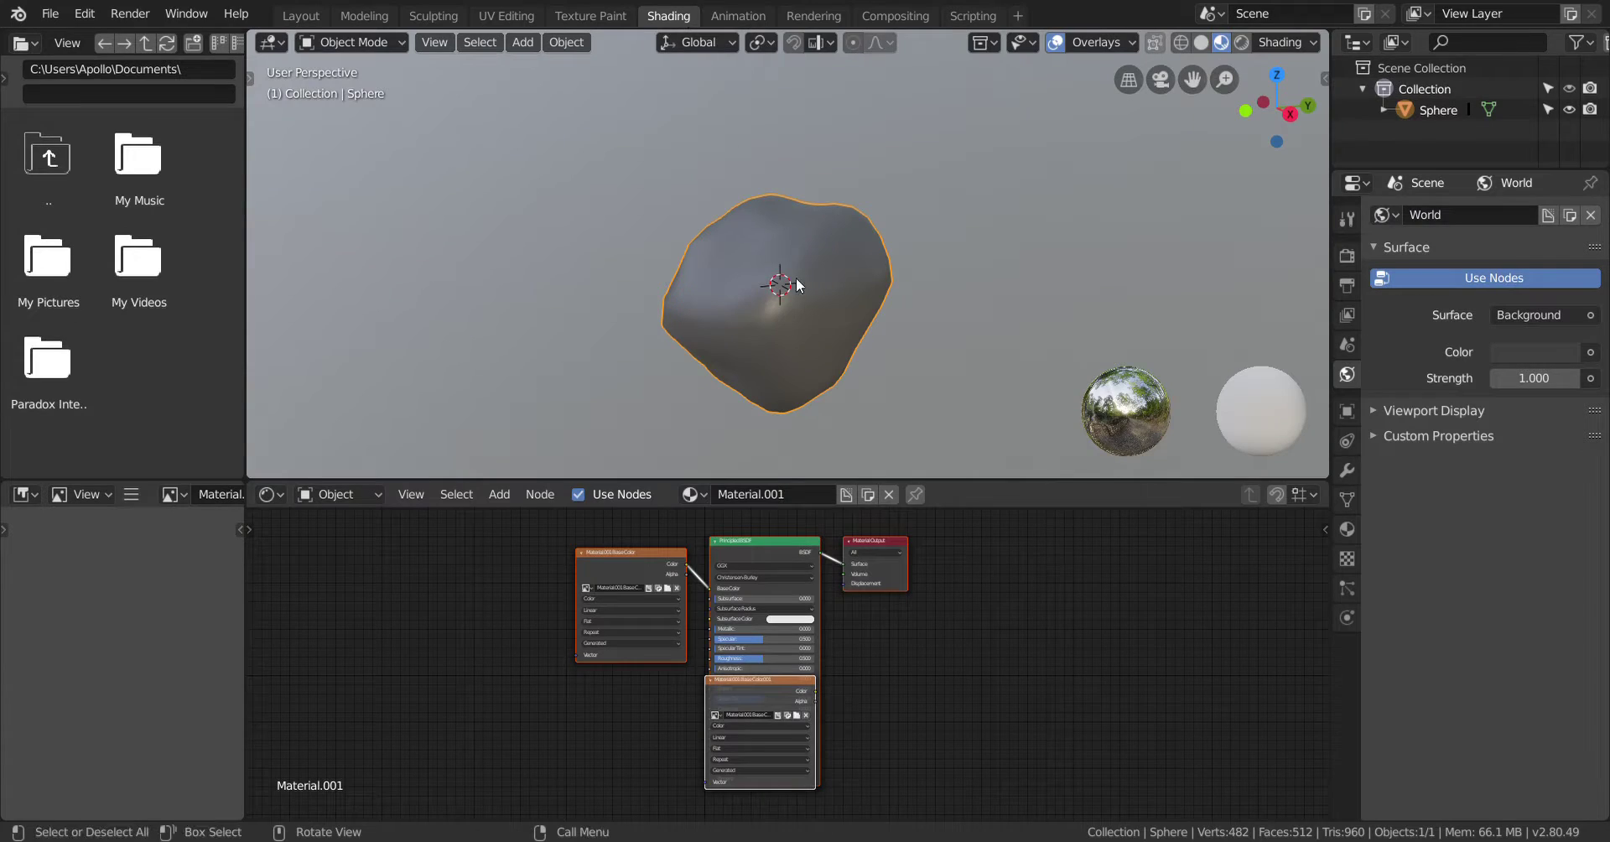
{"action": "mouse_move", "coordinate": [774, 332]}
{"action": "middle_mouse_down"}
{"action": "mouse_move", "coordinate": [1030, 300]}
{"action": "mouse_move", "coordinate": [947, 360]}
{"action": "mouse_move", "coordinate": [805, 358]}
{"action": "middle_mouse_up"}
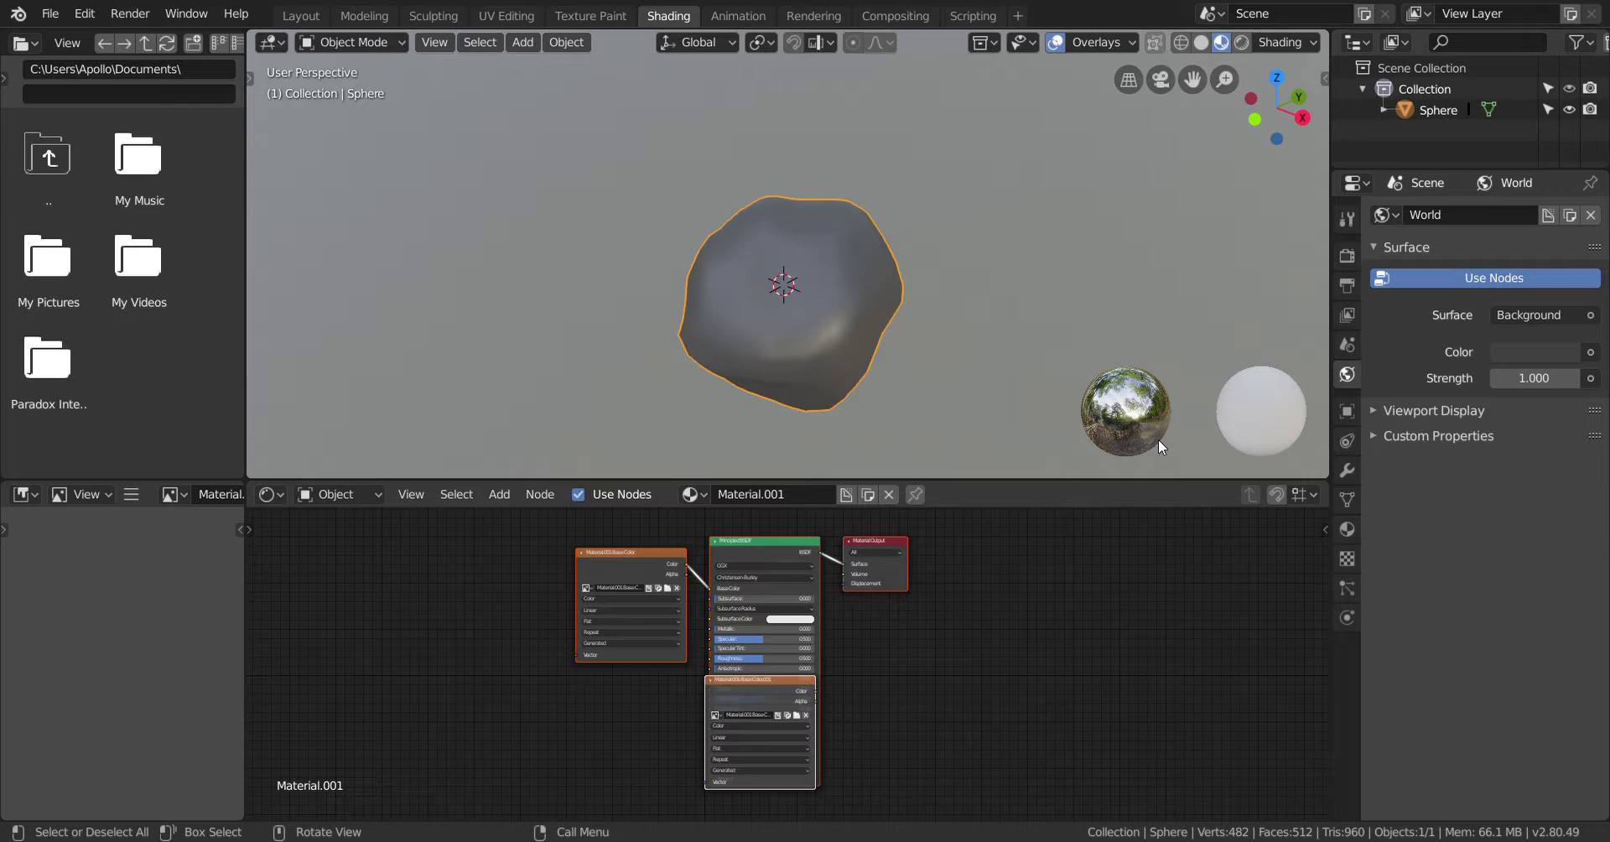
{"action": "left_click", "coordinate": [1107, 403]}
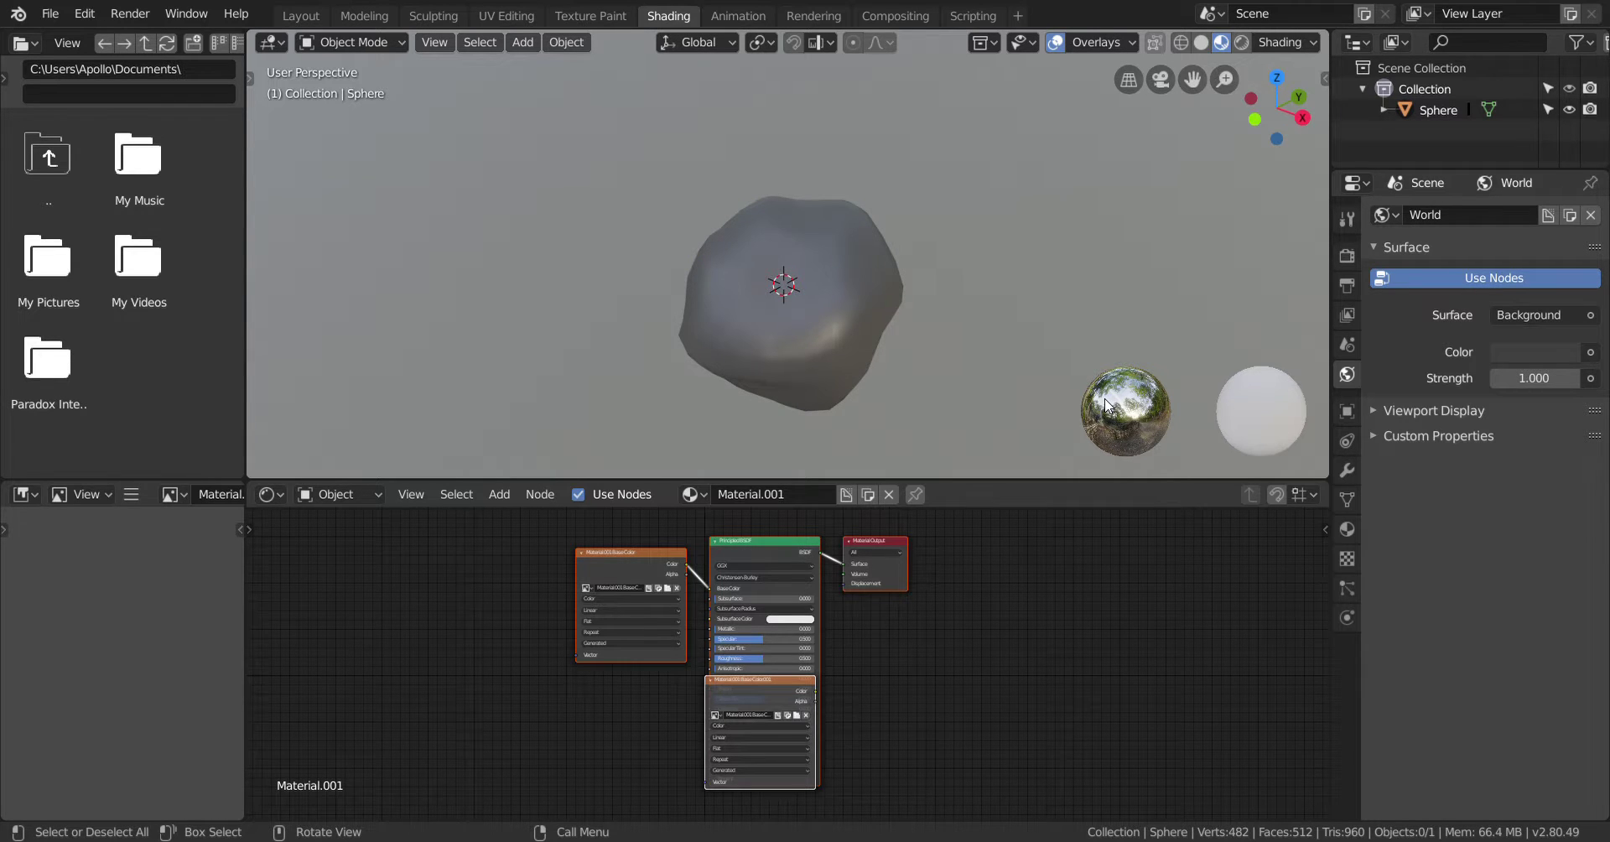
{"action": "scroll", "coordinate": [732, 350], "scroll_direction": "down", "scroll_amount": 3}
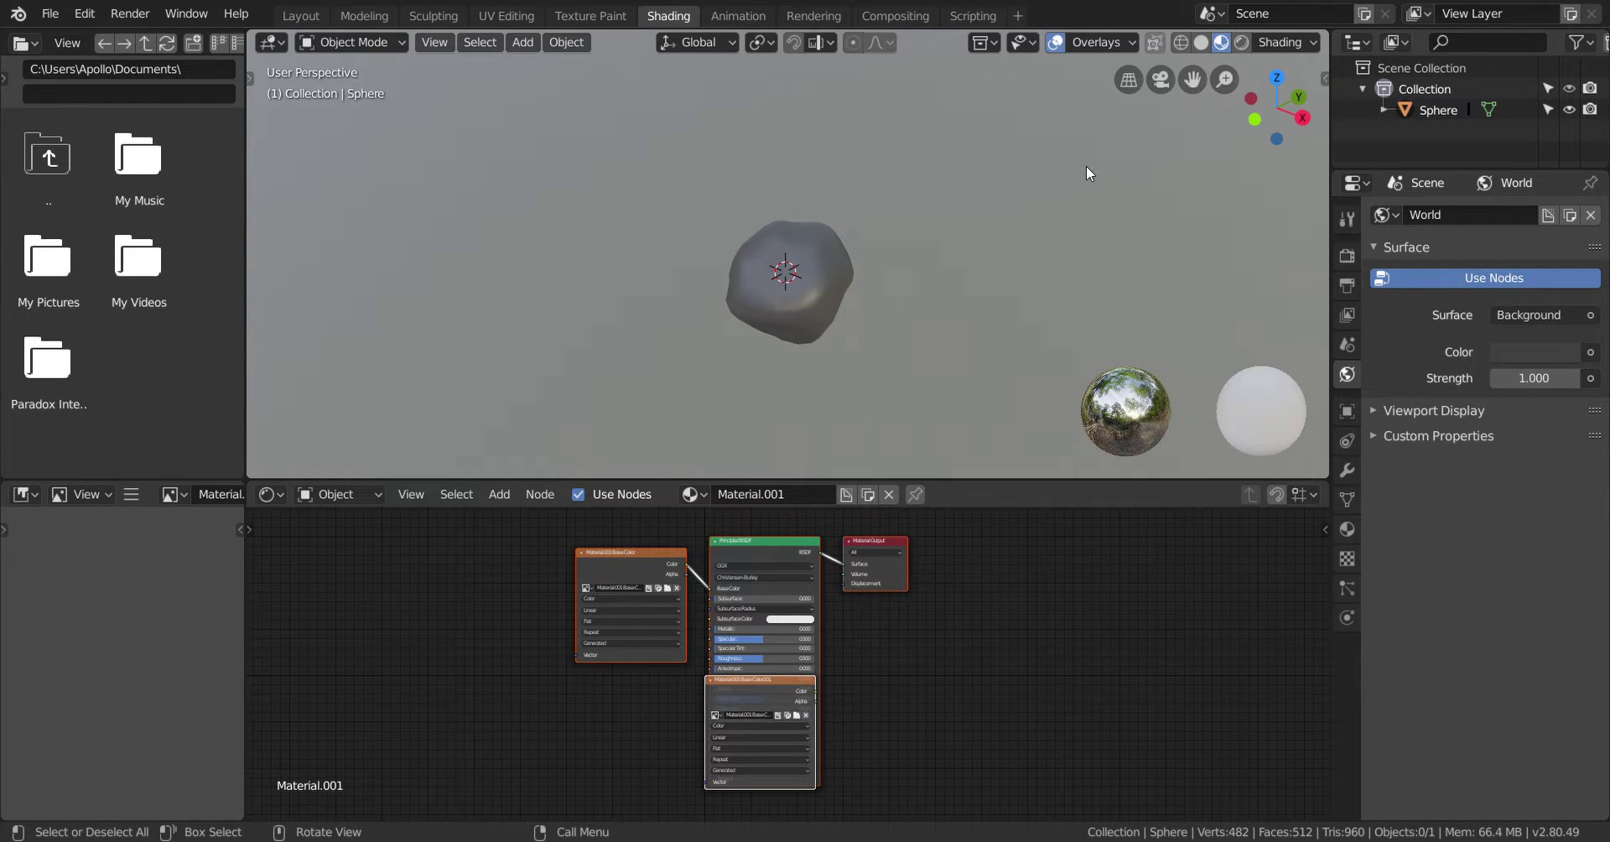
{"action": "left_click", "coordinate": [612, 14]}
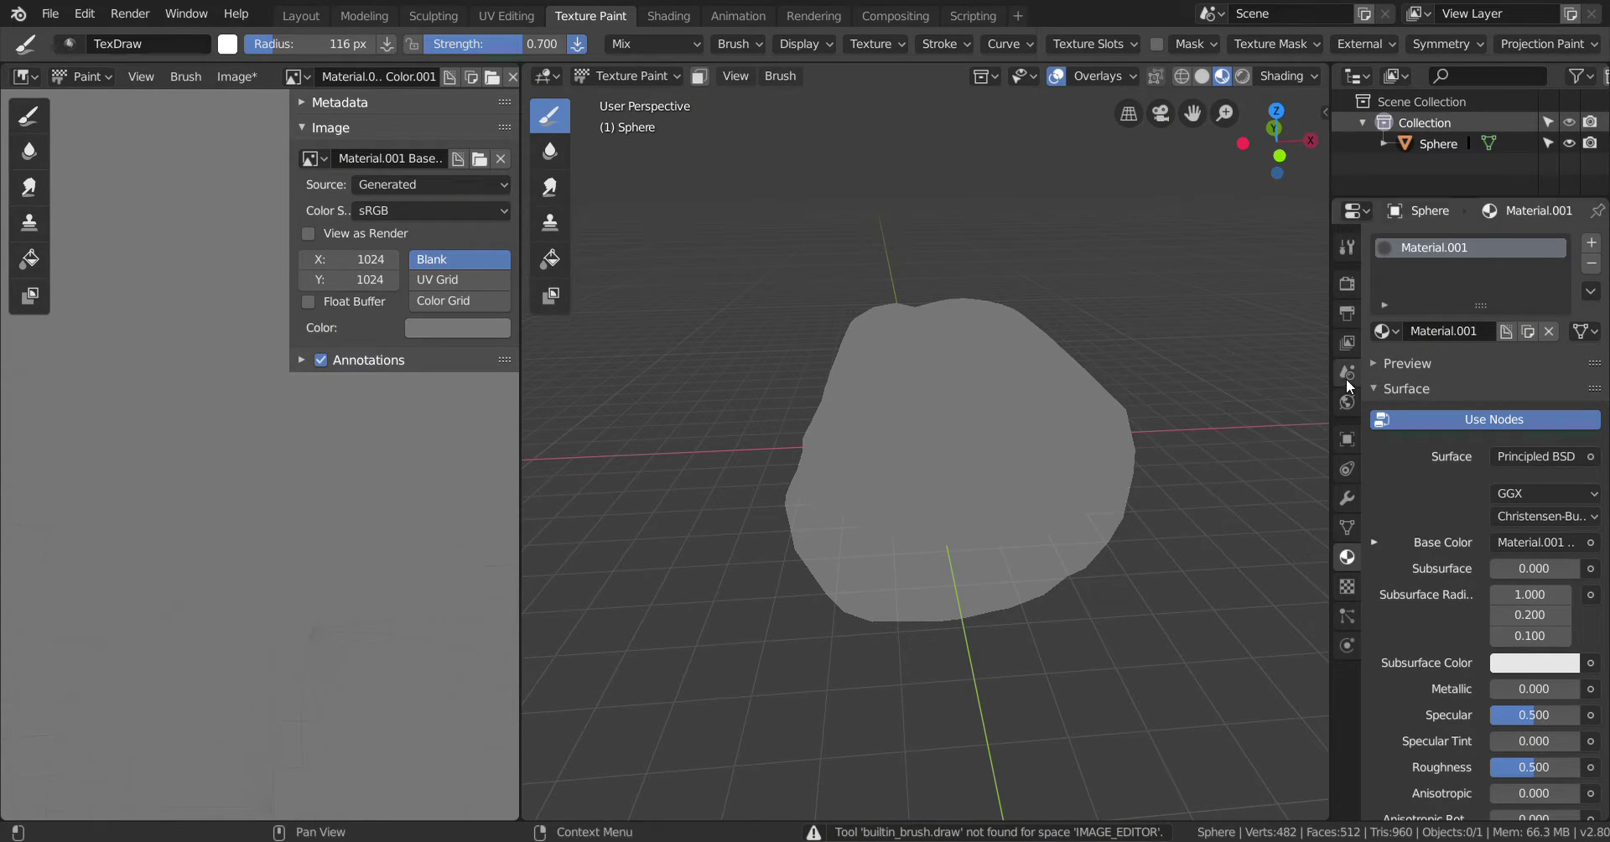
Unlink the base color image from the image editor and expand the Annotations section
{"action": "scroll", "coordinate": [1006, 368], "scroll_direction": "down", "scroll_amount": 2}
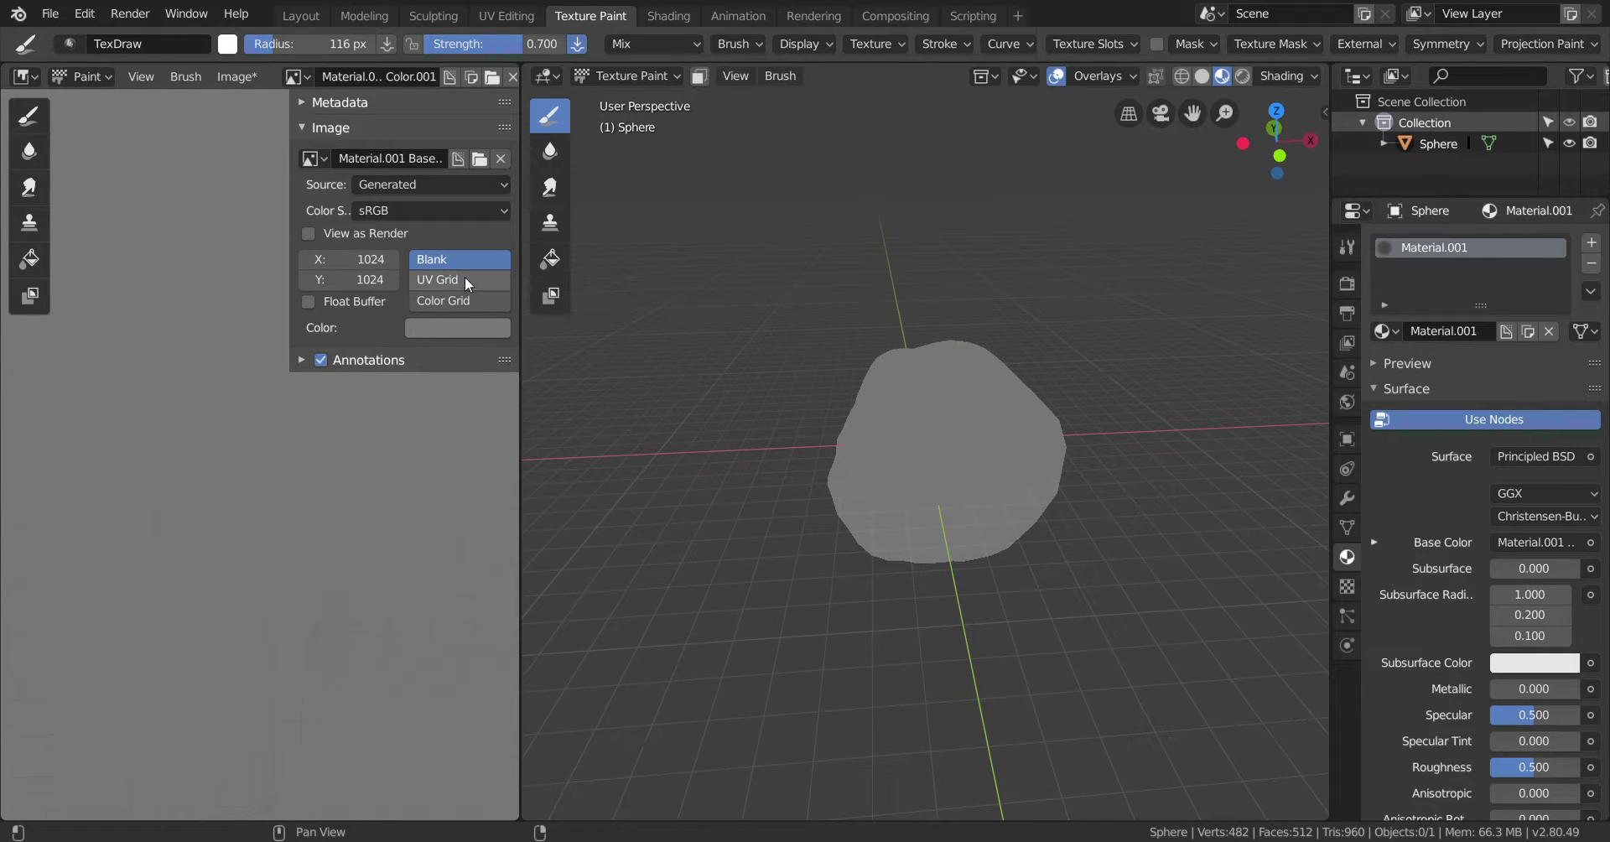
{"action": "left_click", "coordinate": [300, 359]}
{"action": "left_click", "coordinate": [511, 80]}
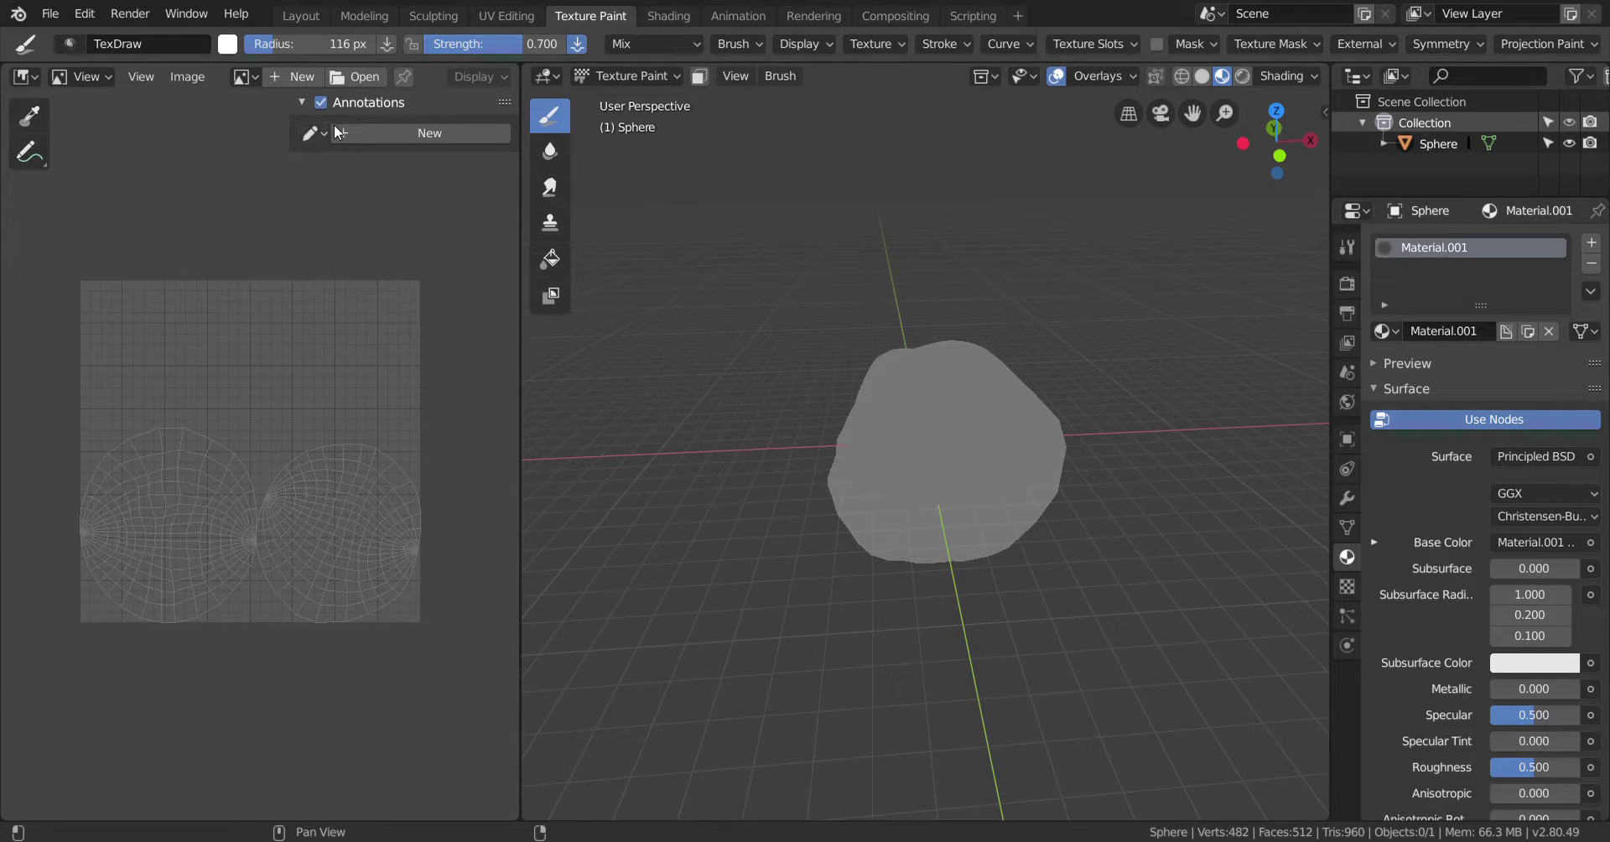
Turn off annotations in the image editor's sidebar and leave the Annotations section expanded
{"action": "mouse_move", "coordinate": [504, 104]}
{"action": "left_mouse_down"}
{"action": "mouse_move", "coordinate": [455, 114]}
{"action": "mouse_move", "coordinate": [505, 123]}
{"action": "mouse_move", "coordinate": [469, 112]}
{"action": "left_mouse_up"}
{"action": "left_click", "coordinate": [299, 102]}
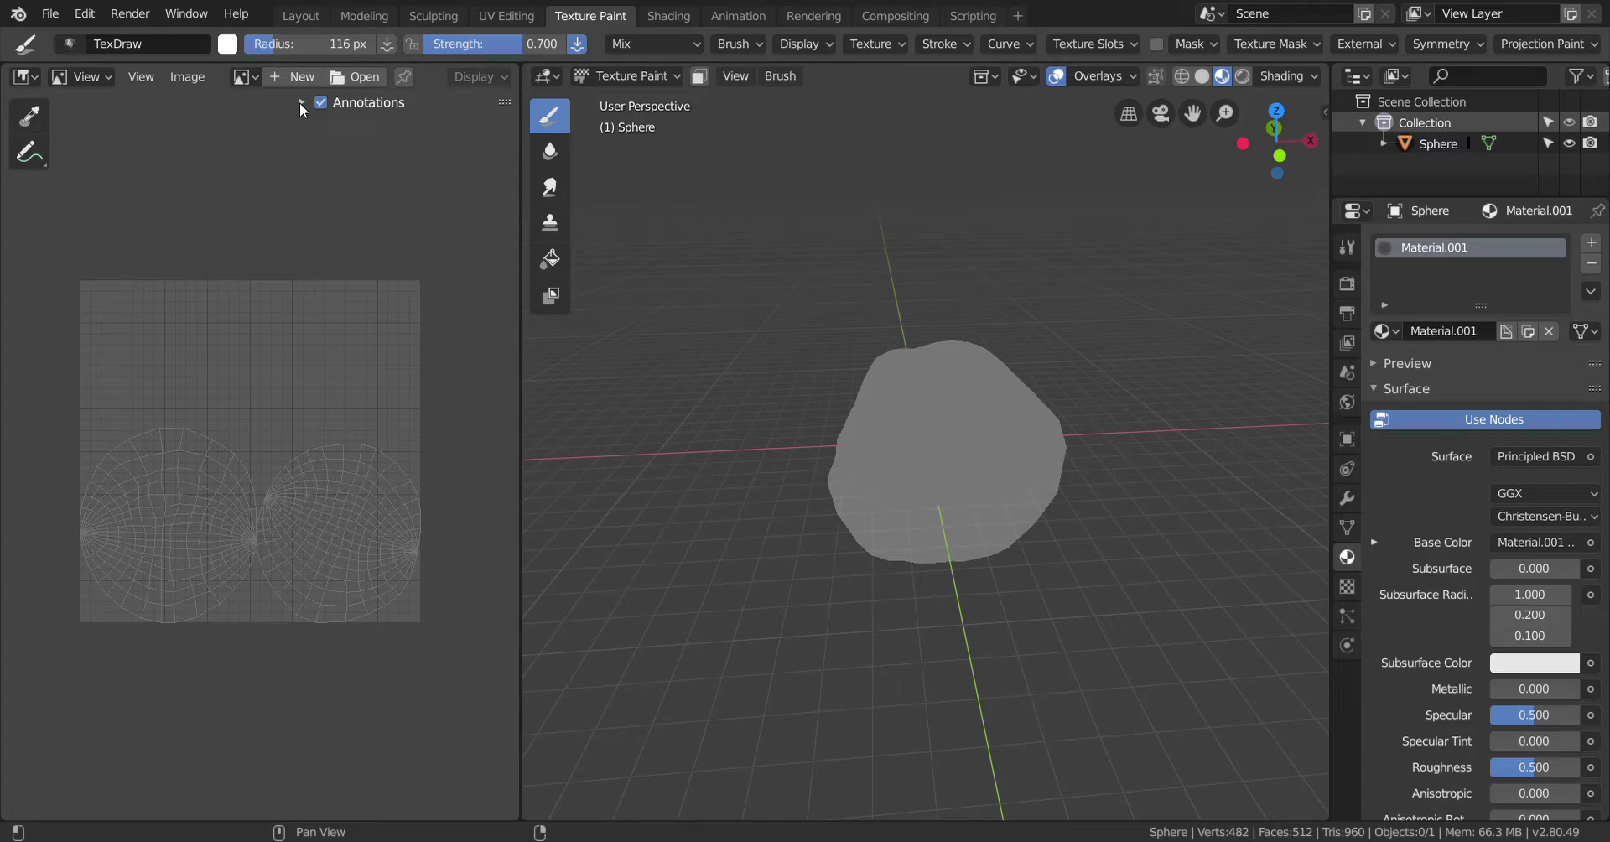
{"action": "left_click", "coordinate": [305, 103]}
{"action": "left_click", "coordinate": [305, 102]}
{"action": "left_click", "coordinate": [334, 101]}
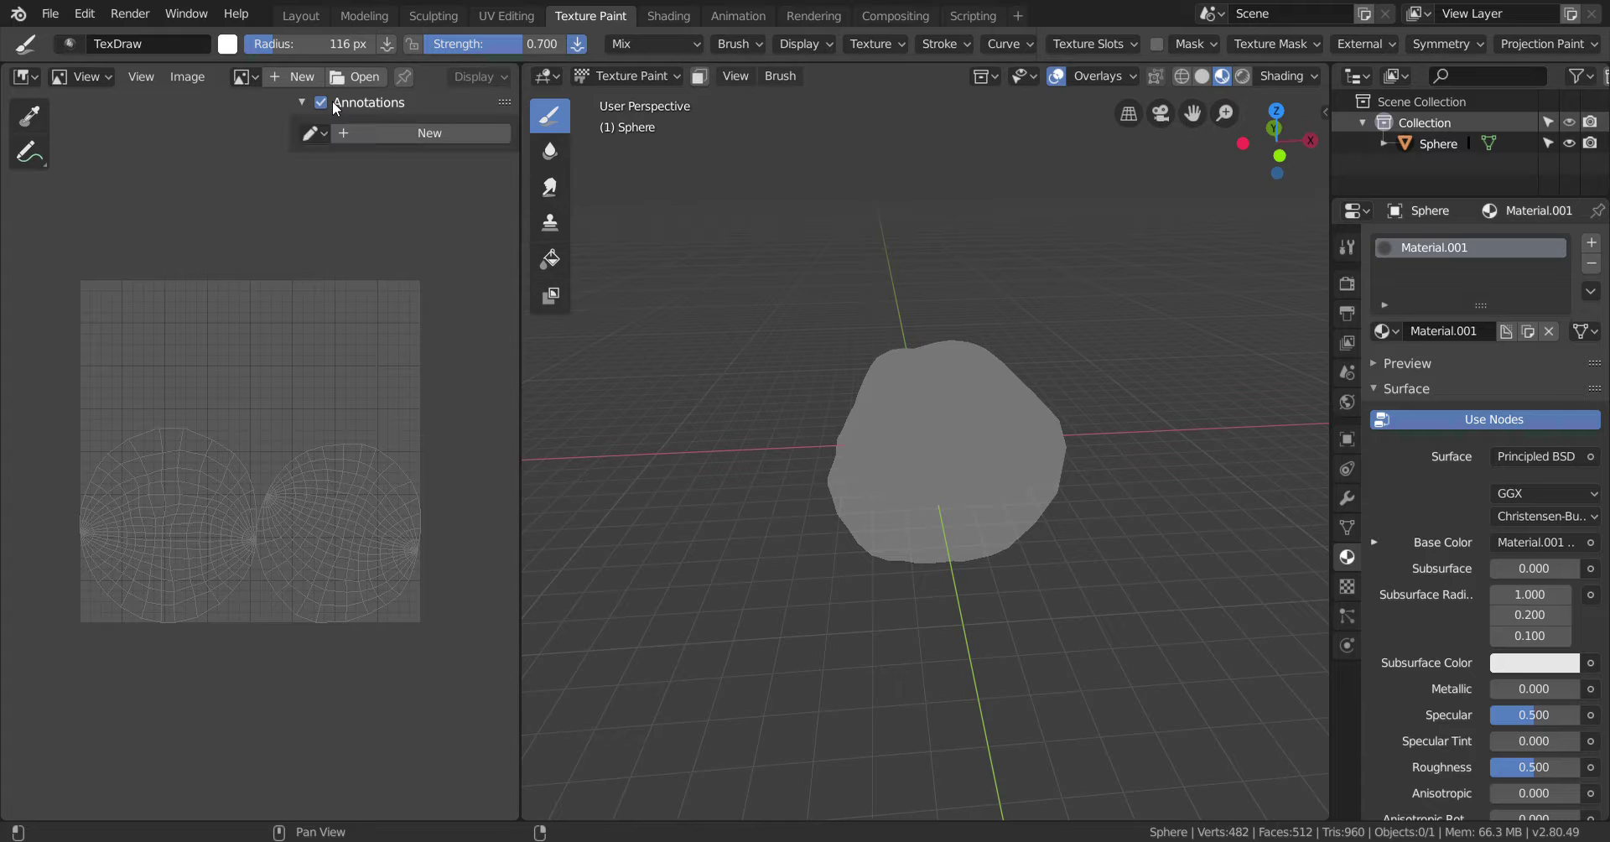
{"action": "left_click", "coordinate": [320, 102]}
{"action": "left_click", "coordinate": [305, 101]}
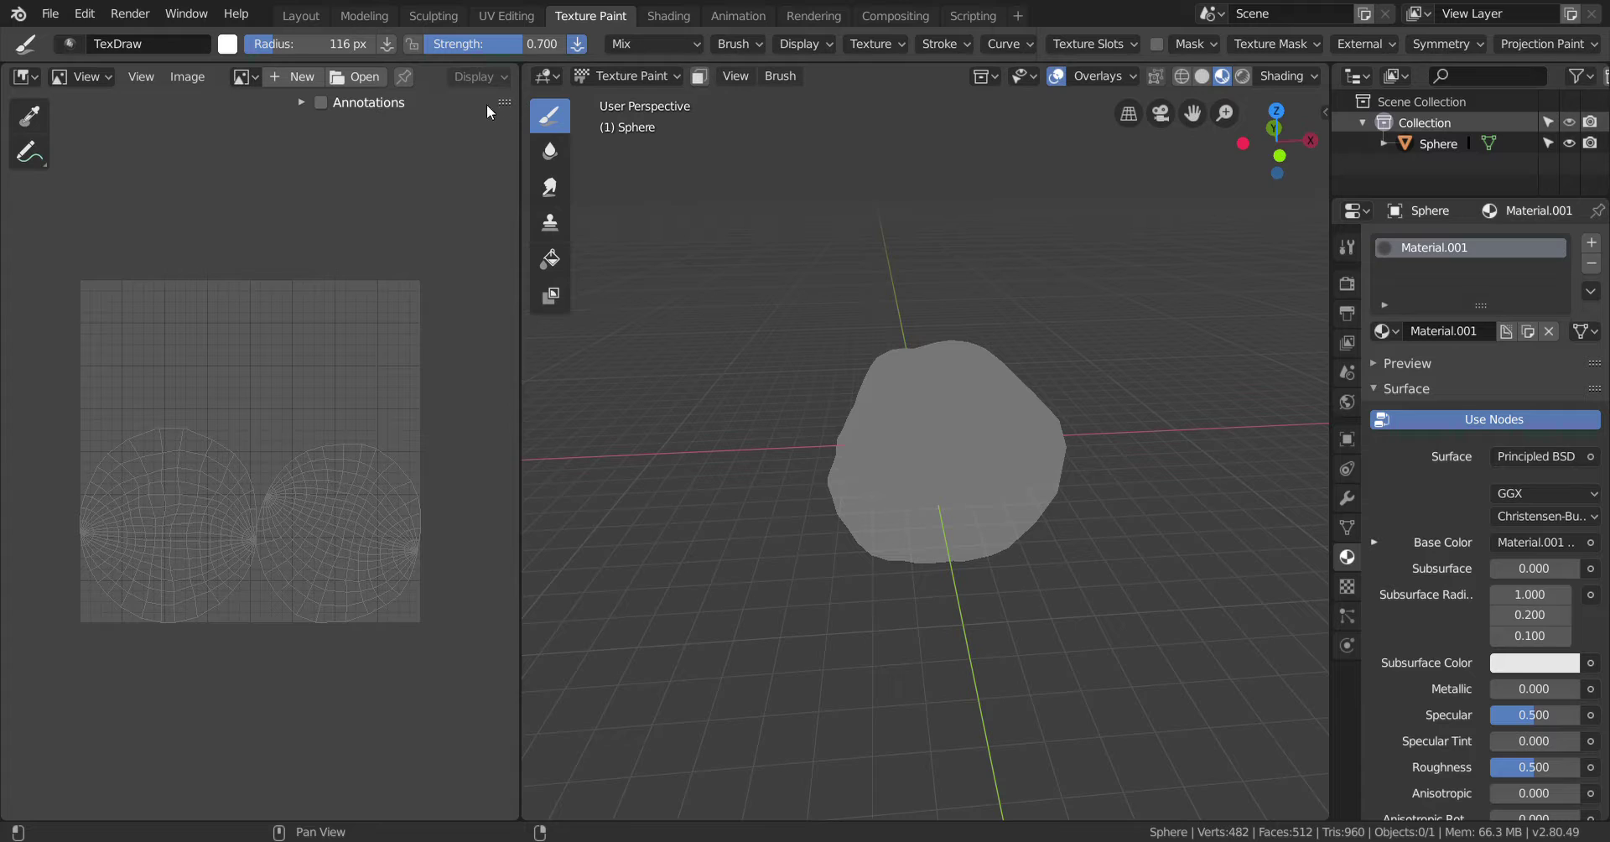
{"action": "left_click", "coordinate": [431, 102]}
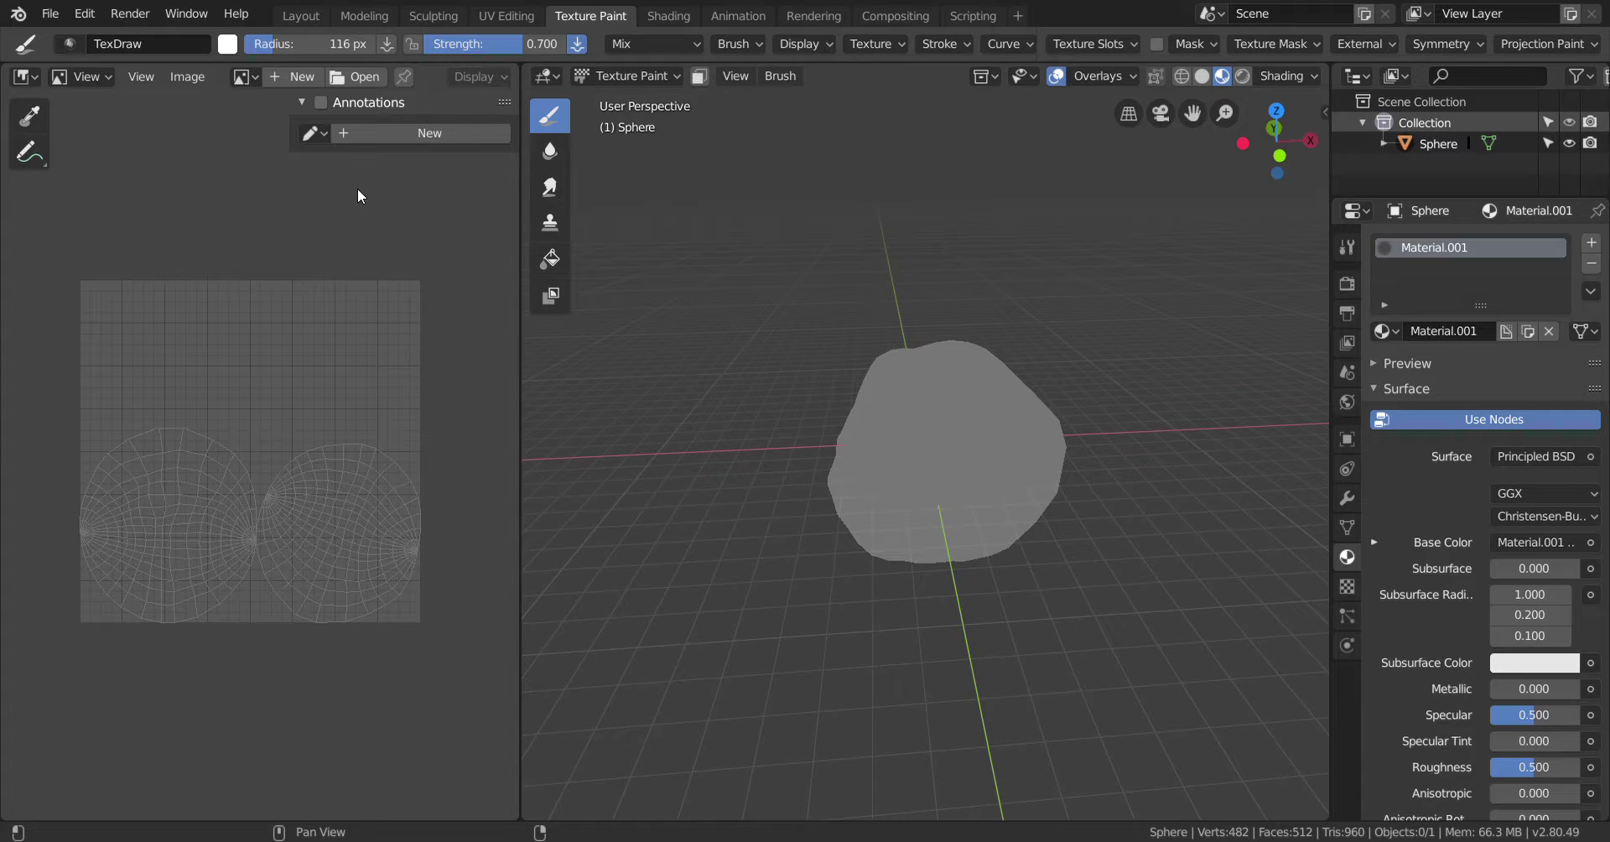
Collapse the Annotations section and inspect the rock in the Layout and Shading workspaces, returning to Texture Paint
{"action": "left_click", "coordinate": [300, 104]}
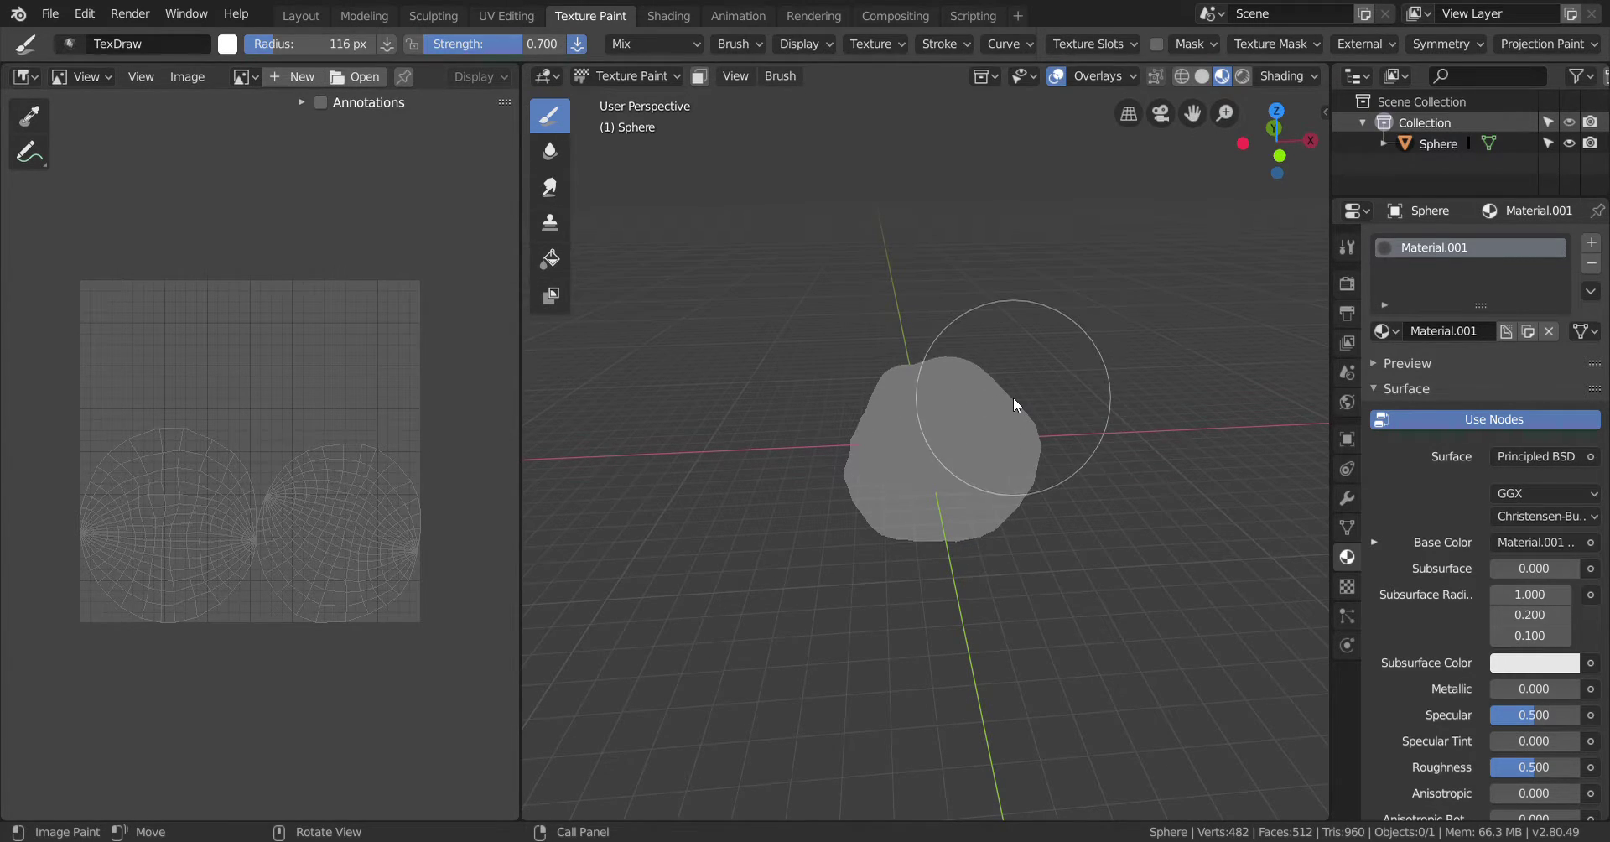
{"action": "middle_click_drag", "start_coordinate": [1012, 403], "coordinate": [1023, 227]}
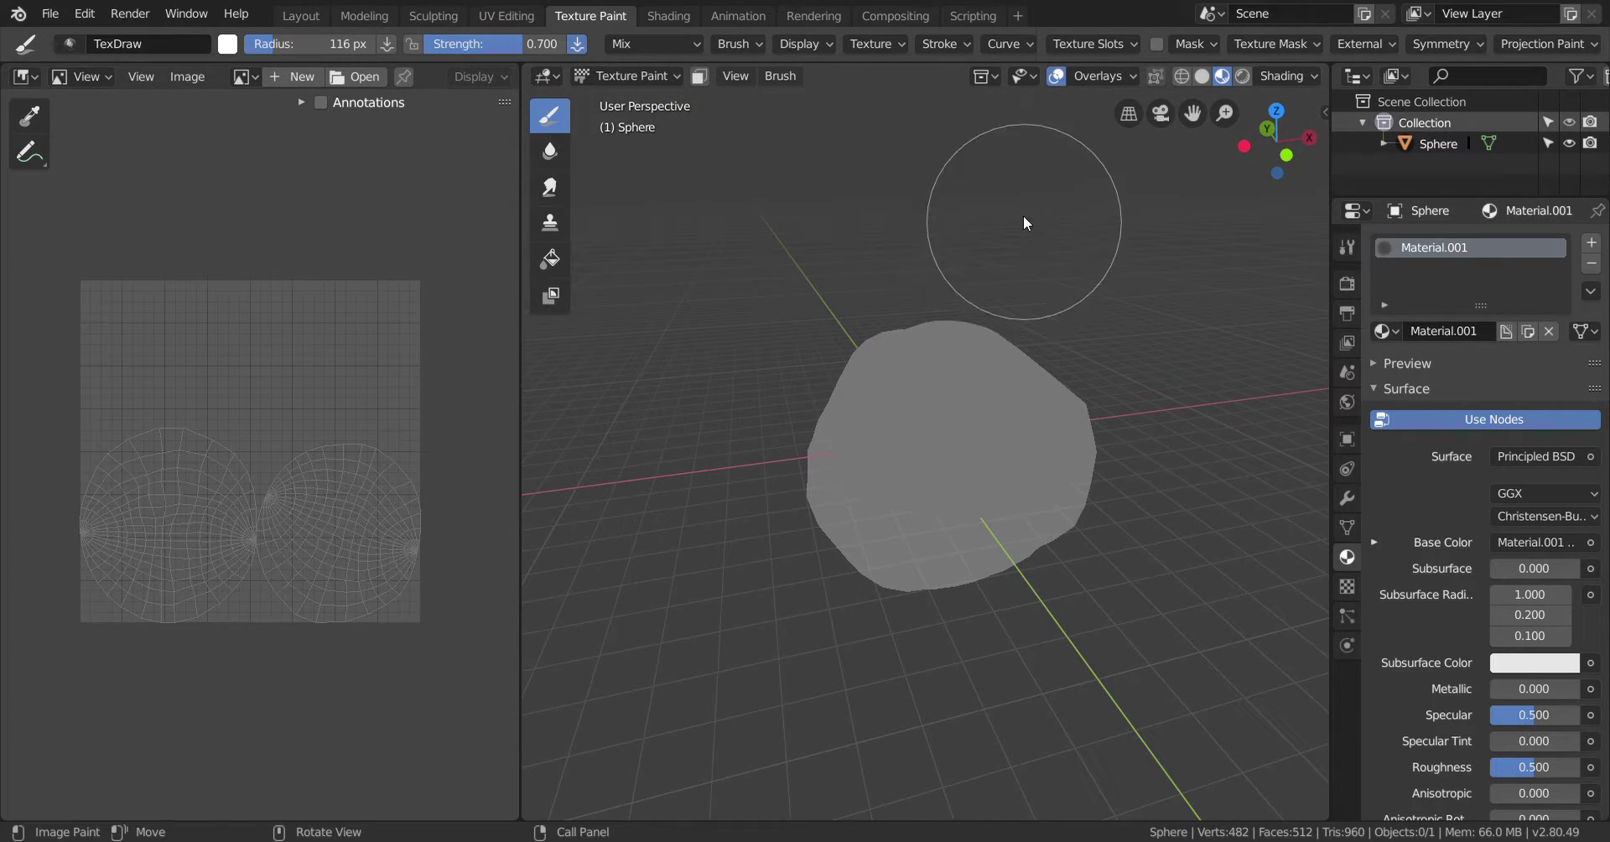
{"action": "left_click", "coordinate": [286, 17]}
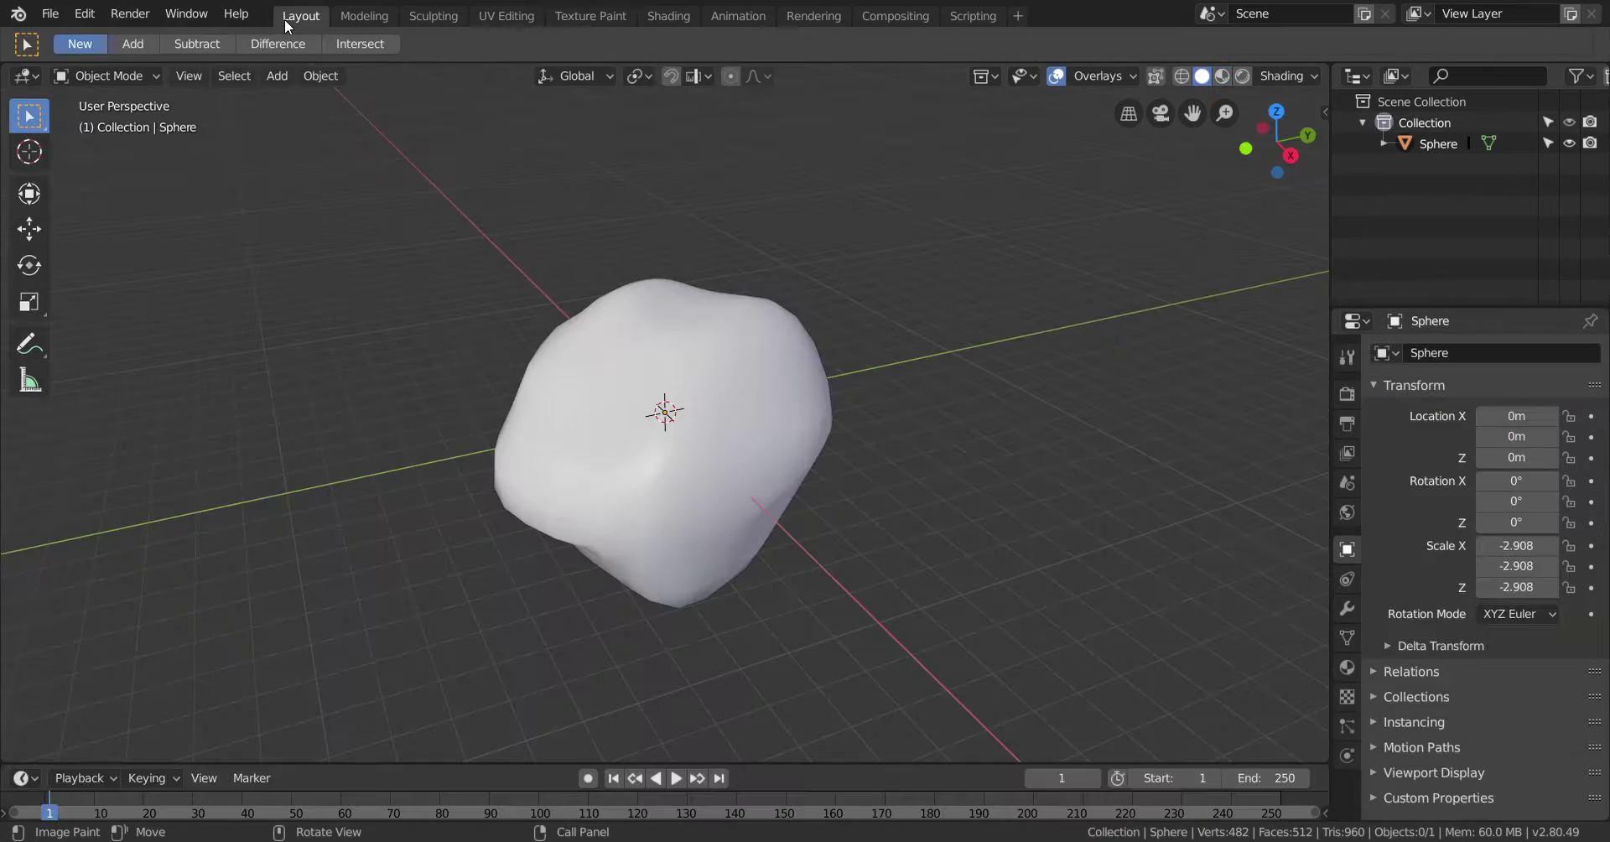
{"action": "mouse_move", "coordinate": [915, 402]}
{"action": "middle_mouse_down"}
{"action": "mouse_move", "coordinate": [793, 338]}
{"action": "mouse_move", "coordinate": [729, 394]}
{"action": "mouse_move", "coordinate": [681, 491]}
{"action": "mouse_move", "coordinate": [895, 429]}
{"action": "mouse_move", "coordinate": [855, 335]}
{"action": "middle_mouse_up"}
{"action": "left_click", "coordinate": [589, 16]}
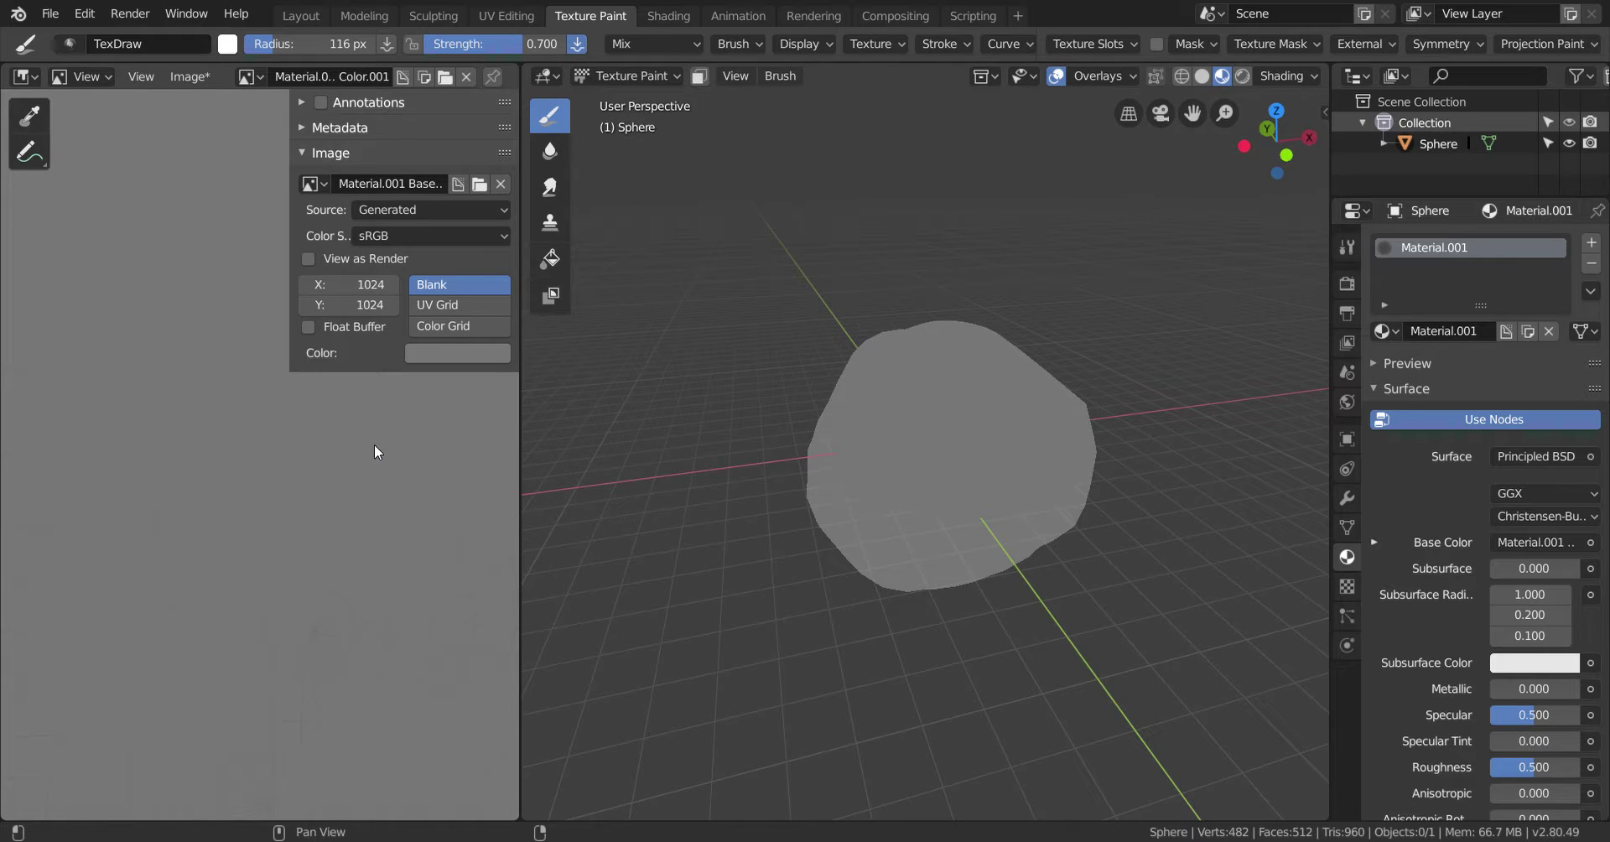
{"action": "left_click", "coordinate": [511, 22]}
{"action": "left_click", "coordinate": [657, 20]}
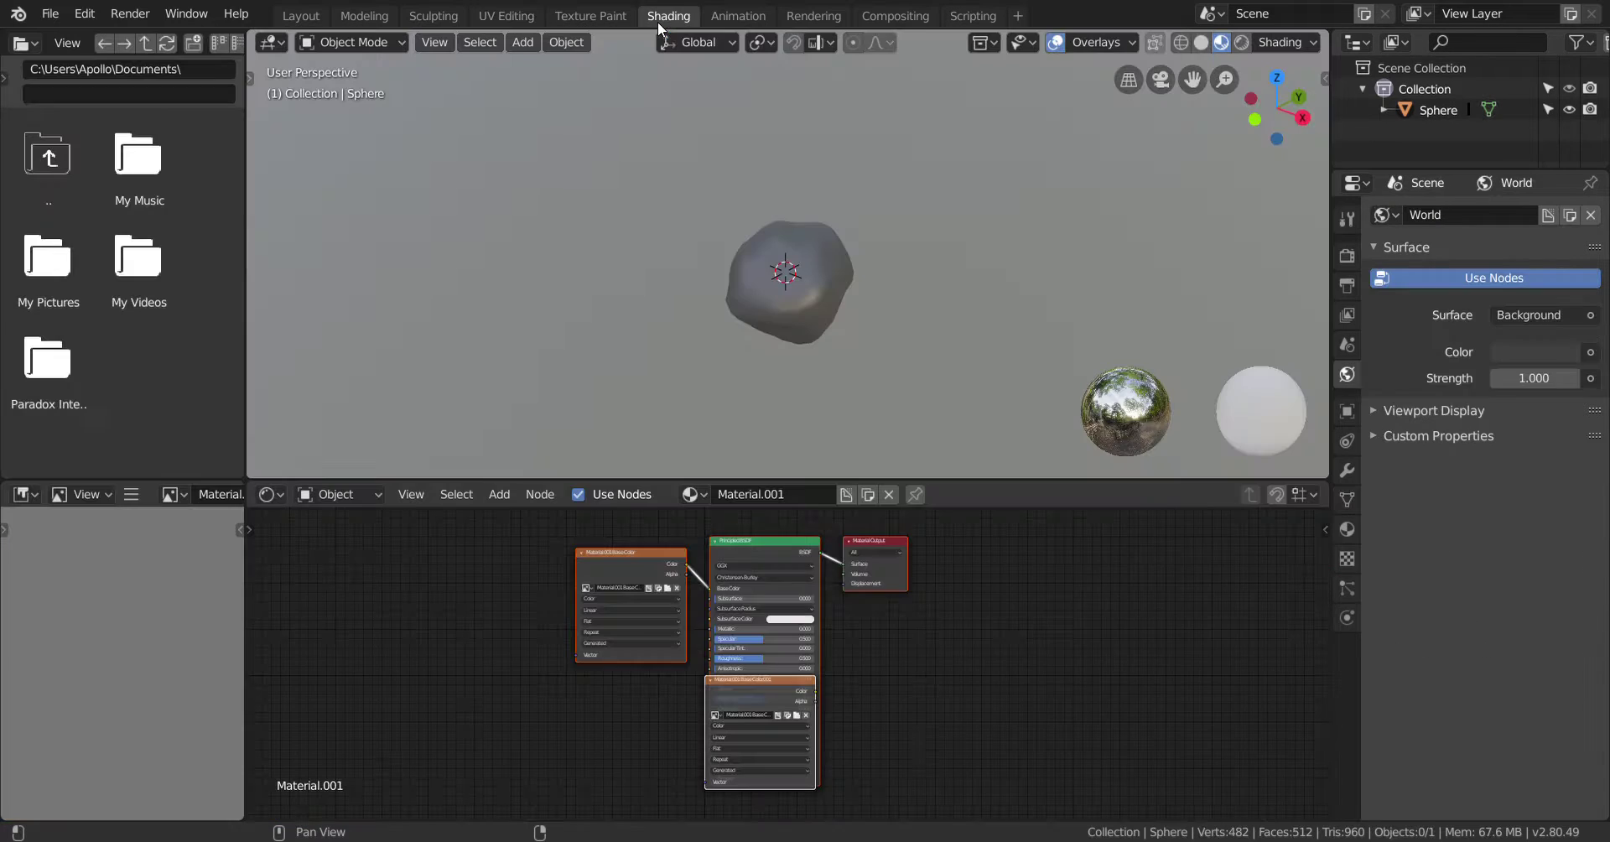
{"action": "left_click", "coordinate": [592, 22]}
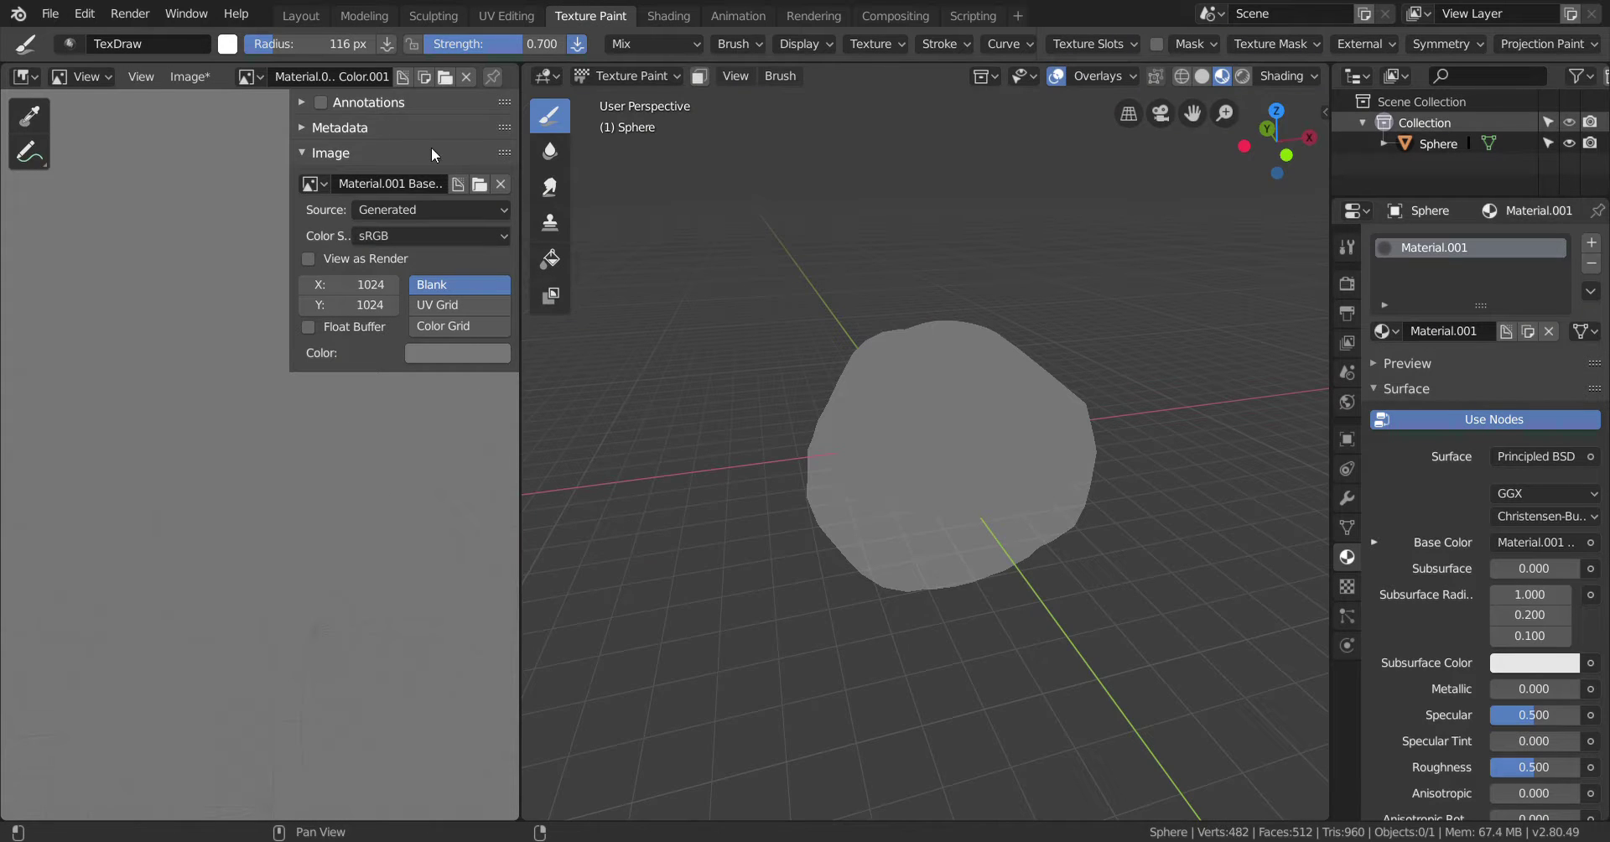
Collapse the Image section of the image editor's sidebar and bring the whole grey texture into view
{"action": "left_click", "coordinate": [300, 104]}
{"action": "left_click", "coordinate": [300, 104]}
{"action": "left_click", "coordinate": [300, 152]}
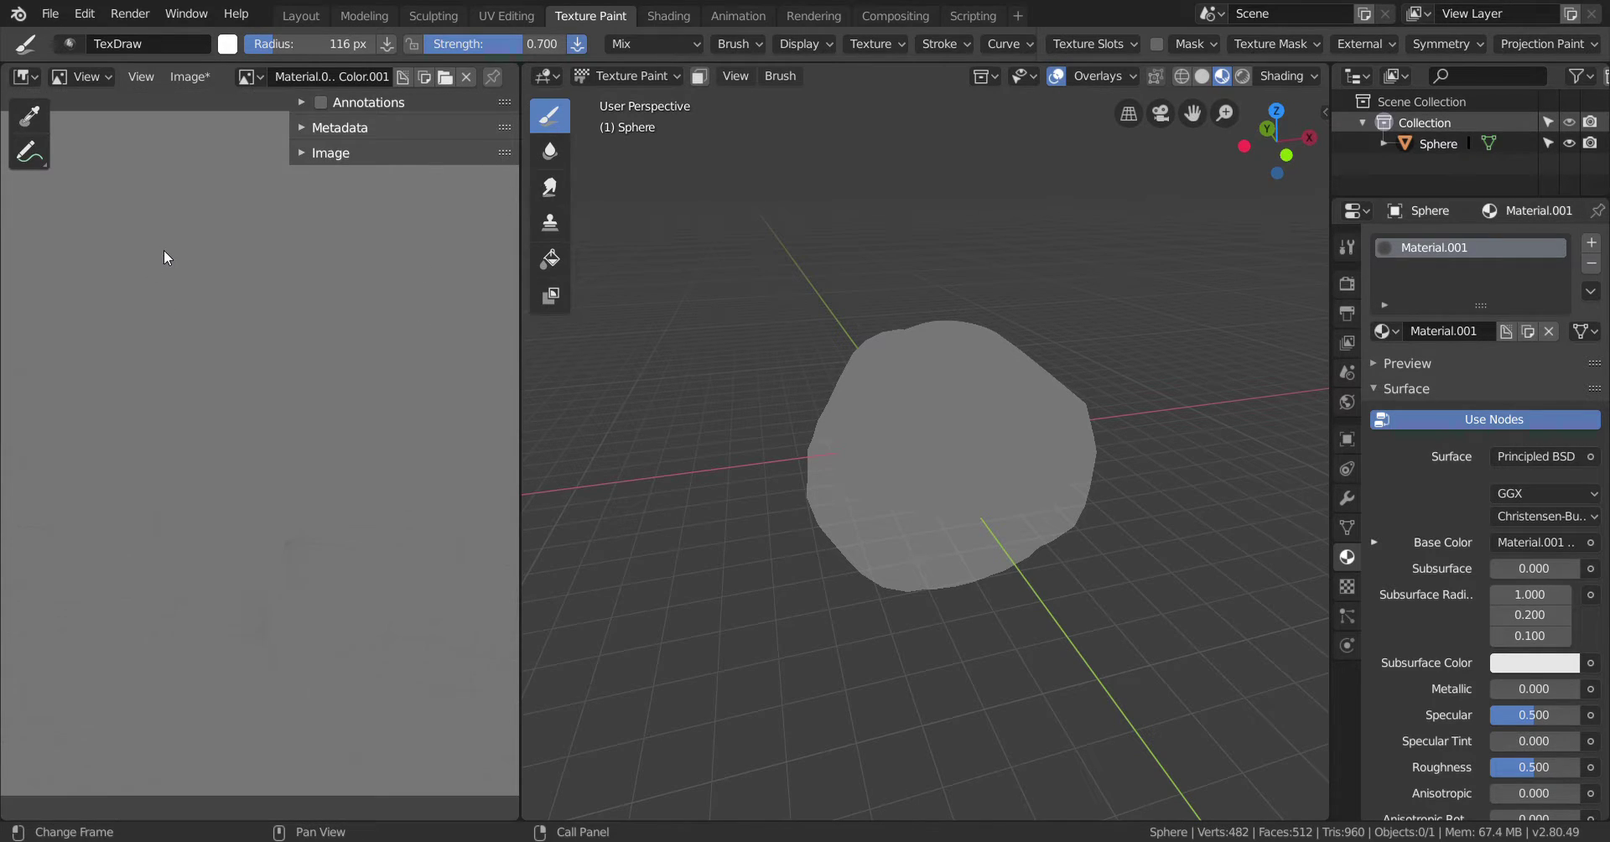
{"action": "scroll", "coordinate": [205, 327], "scroll_direction": "down", "scroll_amount": 8}
{"action": "scroll", "coordinate": [260, 377], "scroll_direction": "up", "scroll_amount": 2}
{"action": "scroll", "coordinate": [277, 392], "scroll_direction": "up", "scroll_amount": 2}
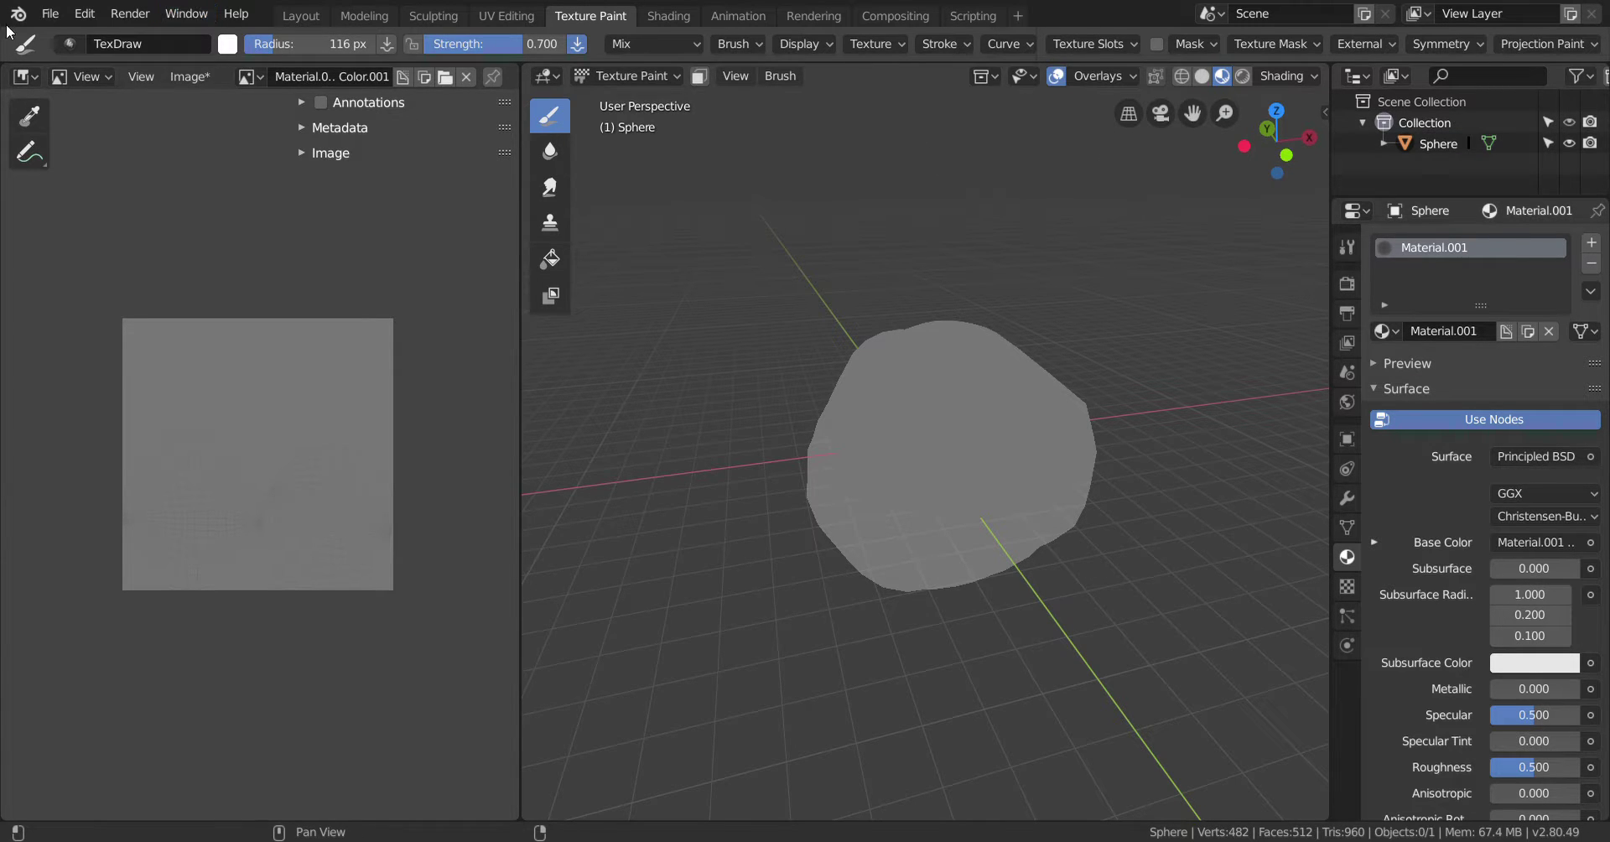
Change the image editor area to the Shader Editor and bring the rock material's Base Color image texture node into view
{"action": "left_click", "coordinate": [24, 75]}
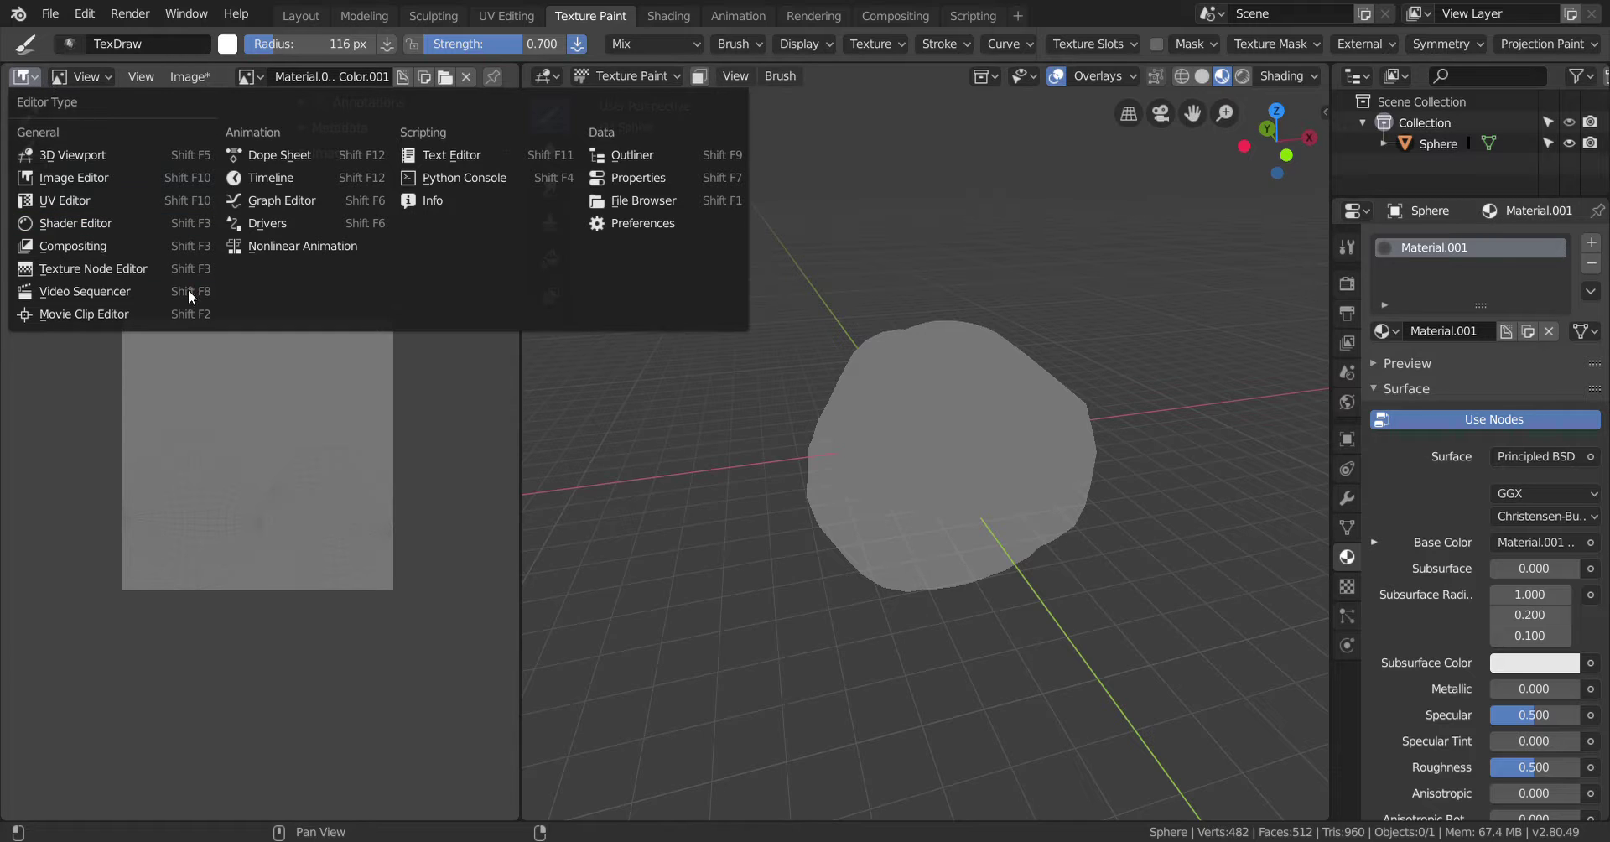
{"action": "left_click", "coordinate": [113, 225]}
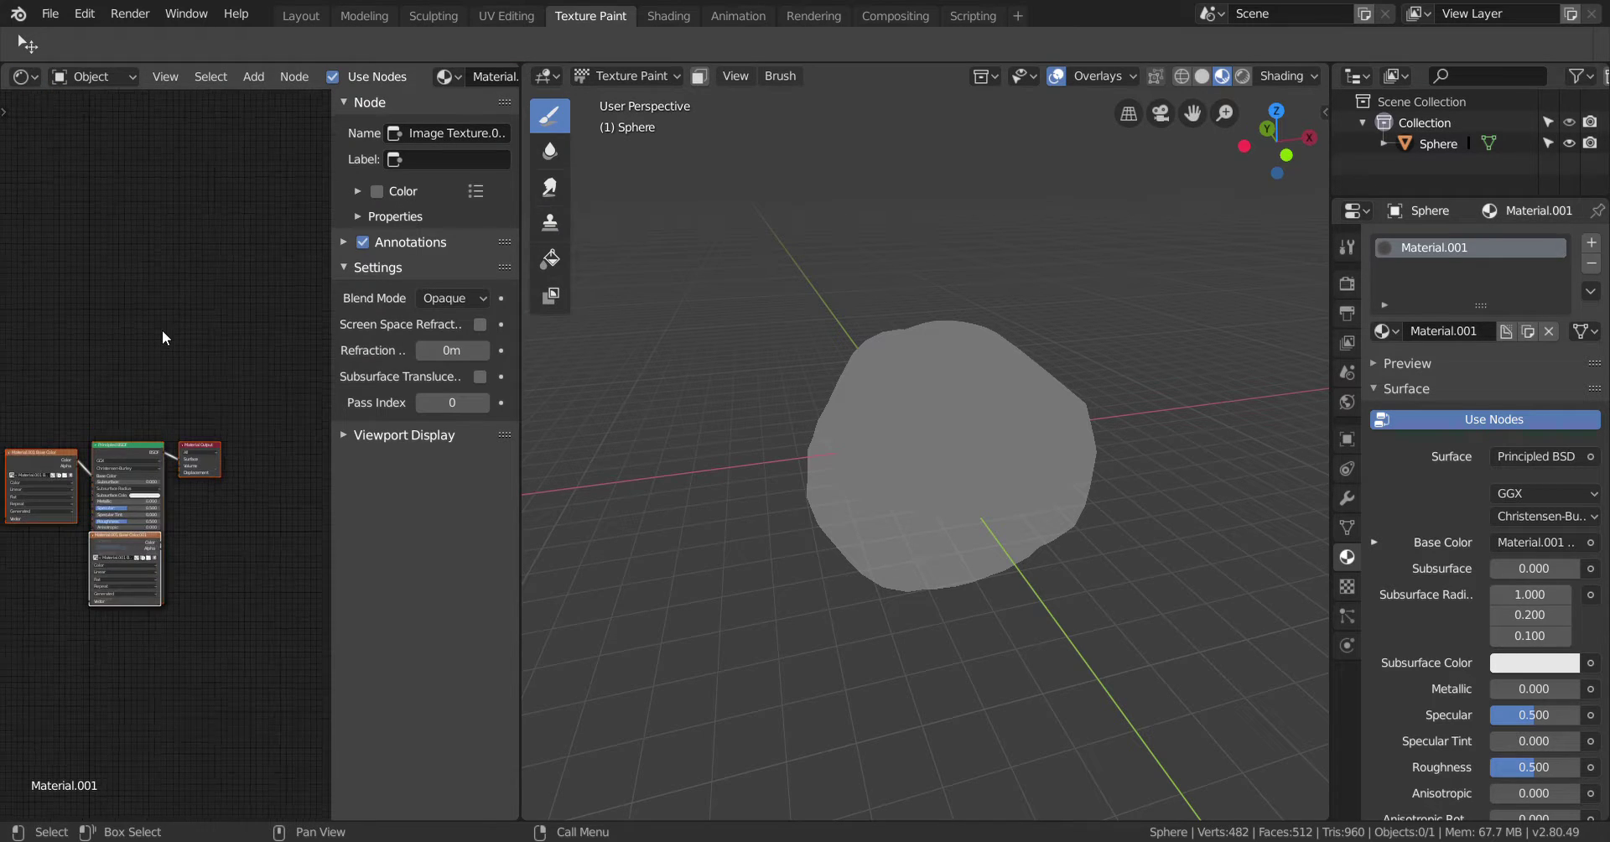
{"action": "middle_click_drag", "start_coordinate": [65, 354], "coordinate": [134, 195]}
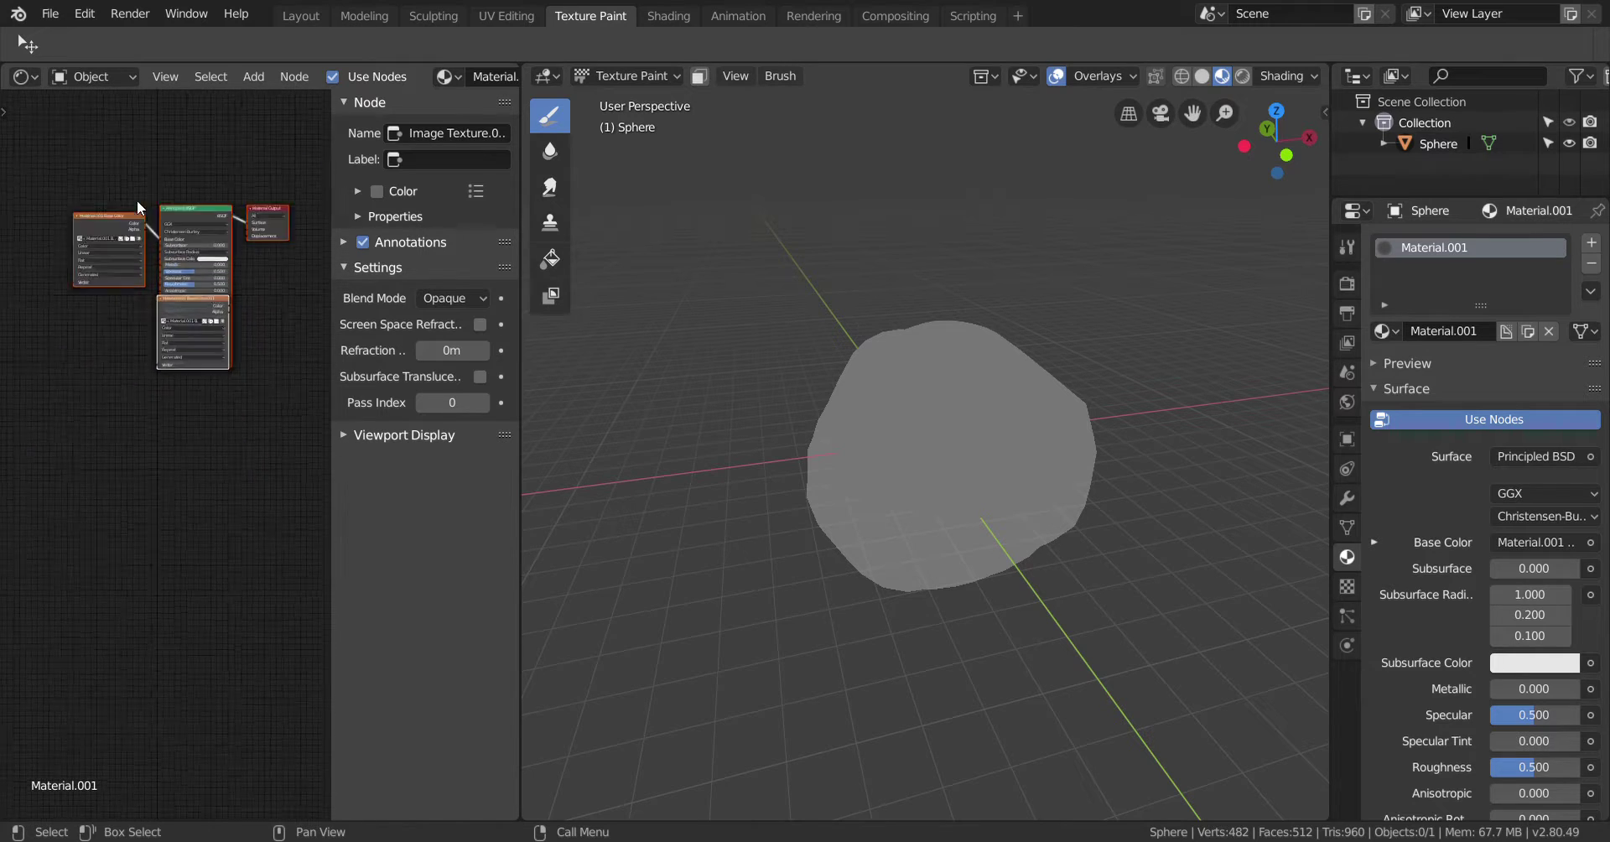
{"action": "scroll", "coordinate": [174, 399], "scroll_direction": "up", "scroll_amount": 3}
{"action": "scroll", "coordinate": [104, 406], "scroll_direction": "up", "scroll_amount": 2}
{"action": "middle_click_drag", "start_coordinate": [103, 406], "coordinate": [129, 665]}
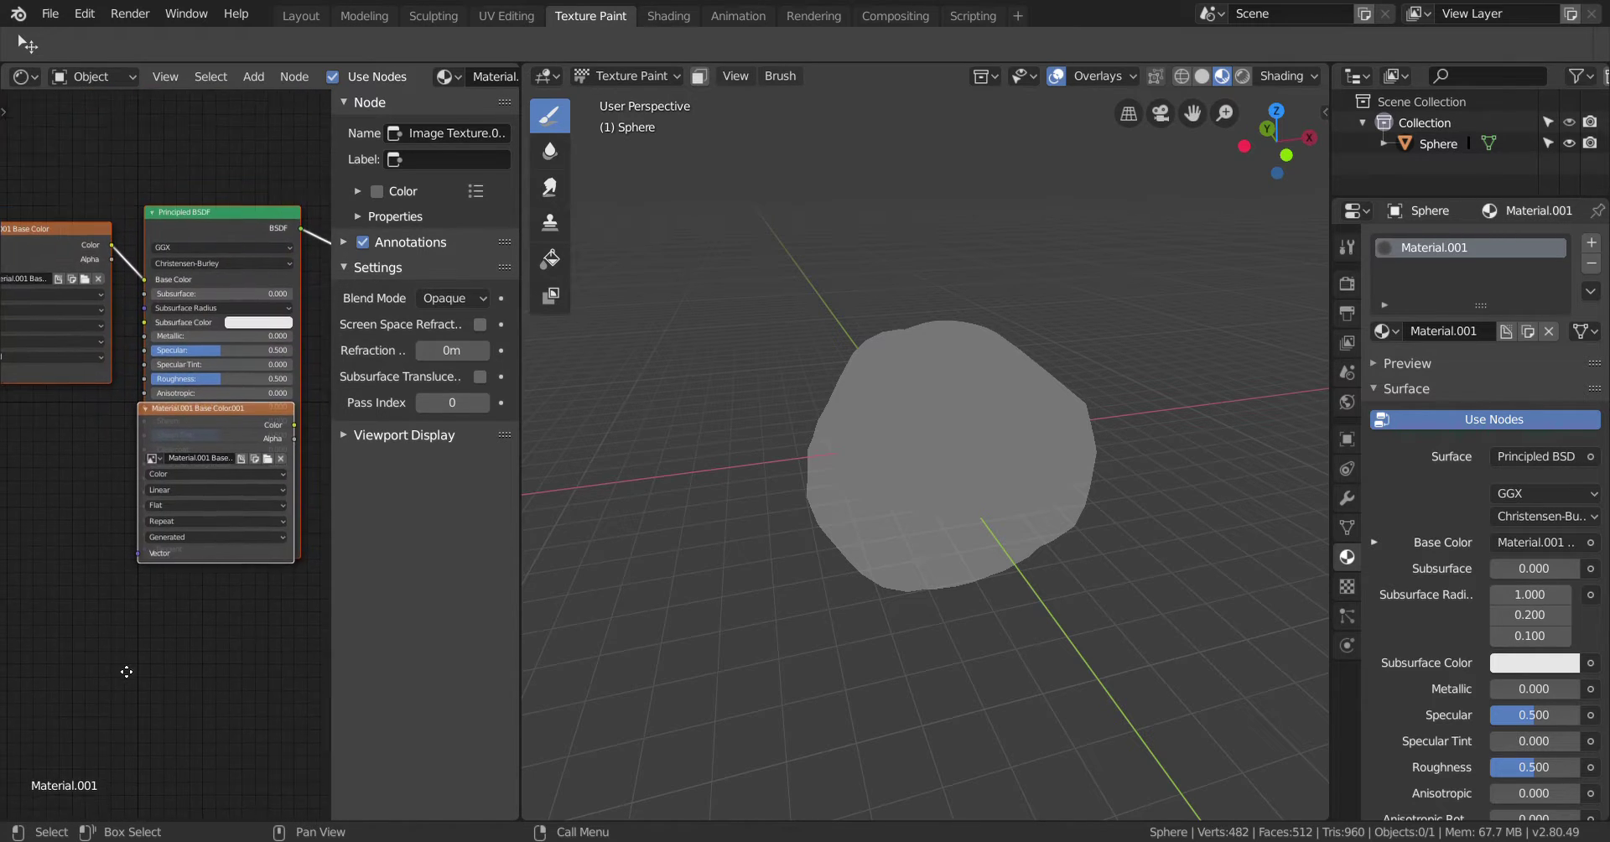
{"action": "scroll", "coordinate": [132, 521], "scroll_direction": "down", "scroll_amount": 2}
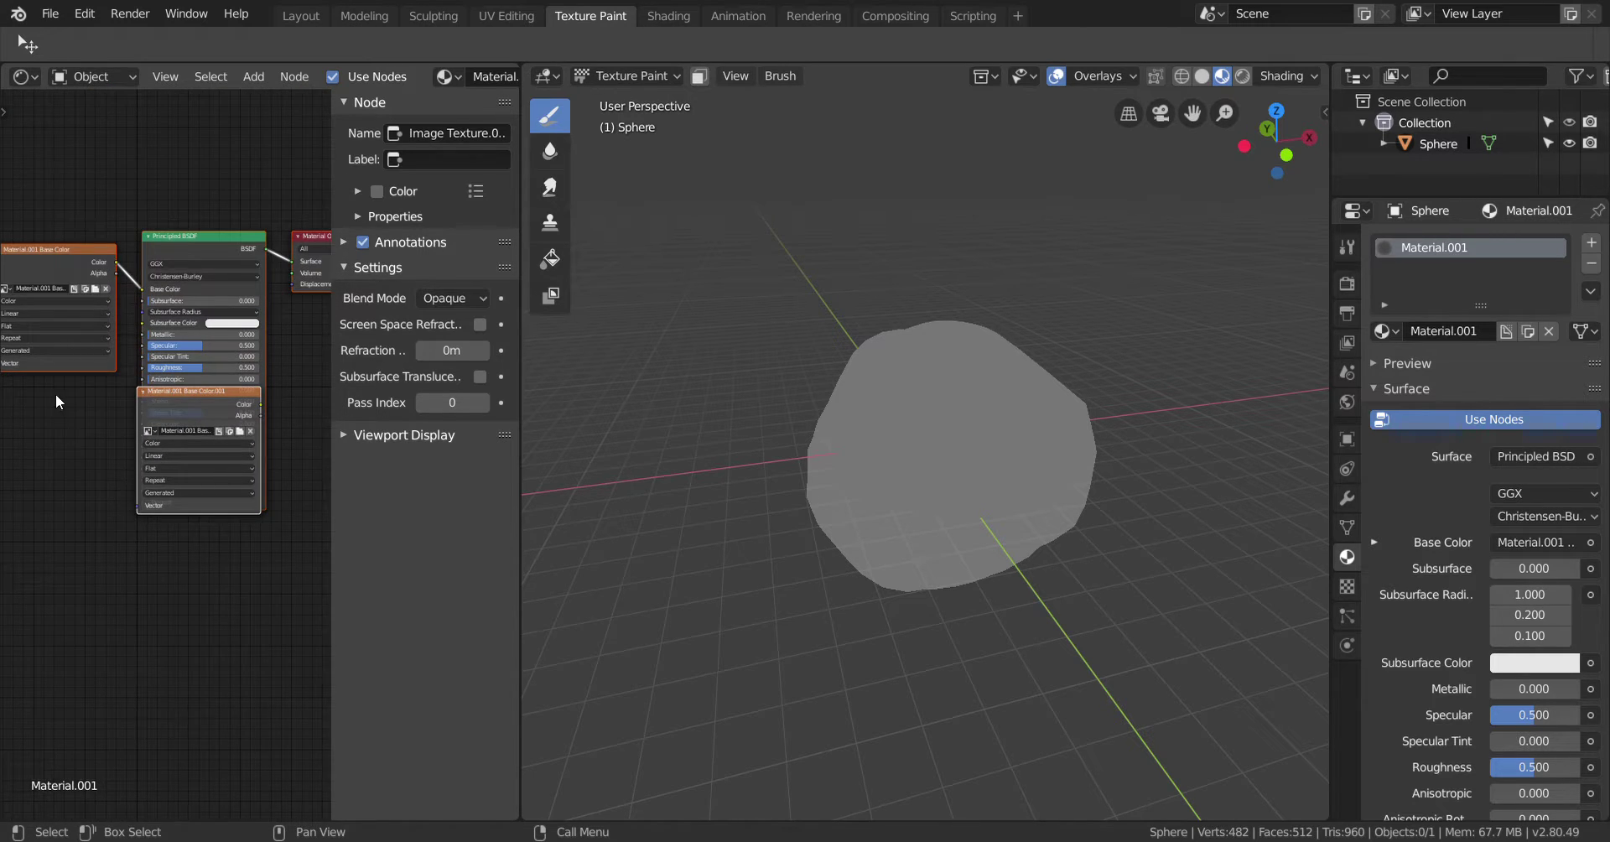
{"action": "scroll", "coordinate": [52, 340], "scroll_direction": "up", "scroll_amount": 3}
{"action": "middle_click_drag", "start_coordinate": [52, 341], "coordinate": [188, 569]}
{"action": "scroll", "coordinate": [161, 570], "scroll_direction": "up", "scroll_amount": 1}
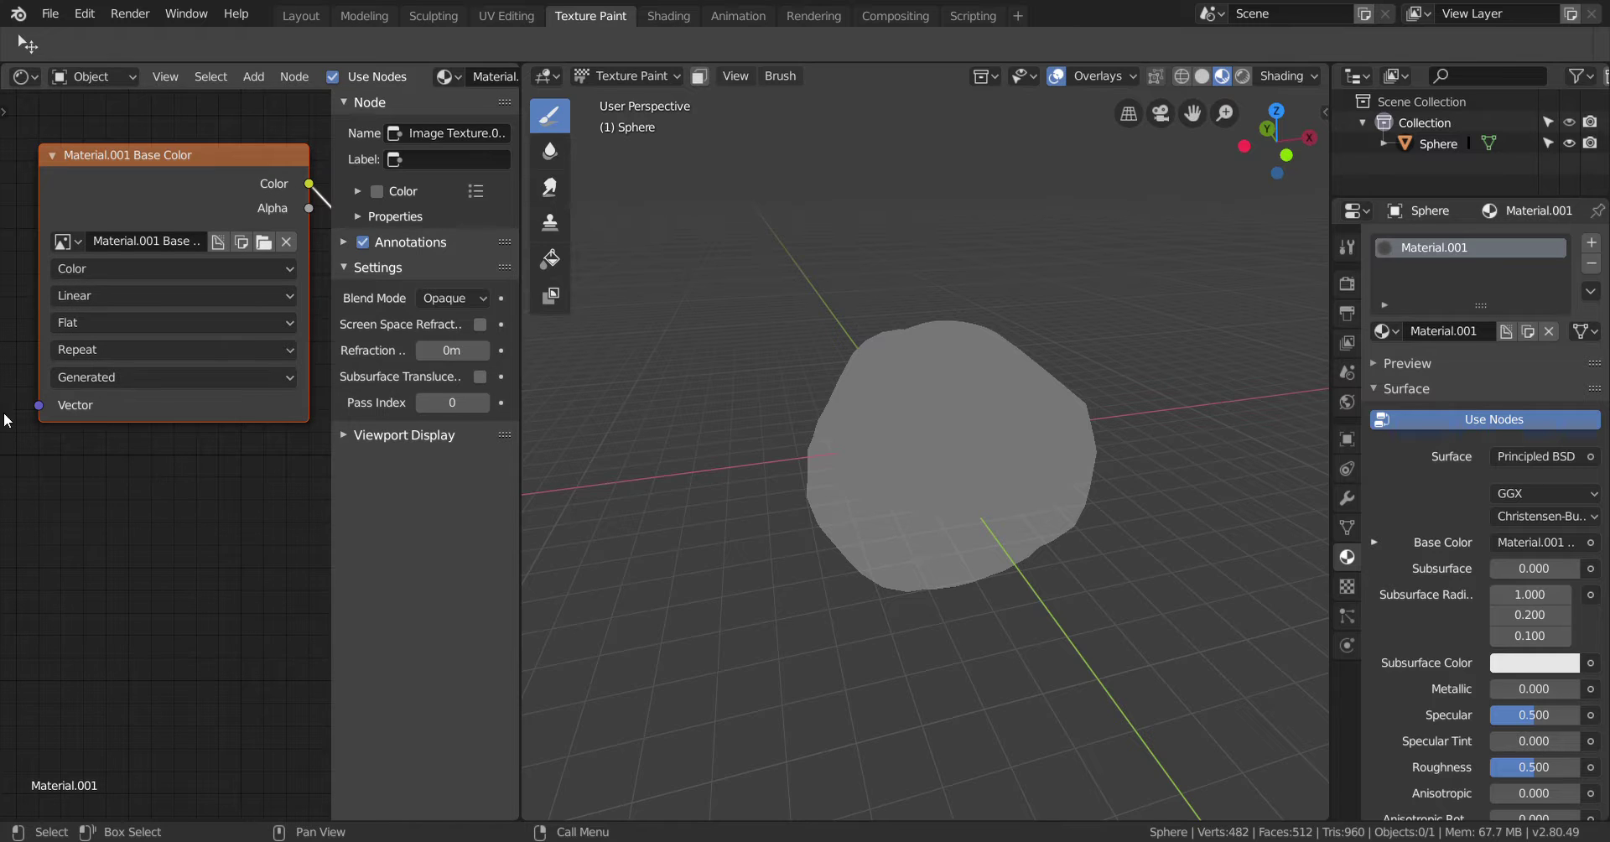
Move the Base Color.001 image texture node off the Principled BSDF node and place it directly below the first image texture node
{"action": "key", "text": "shift+d"}
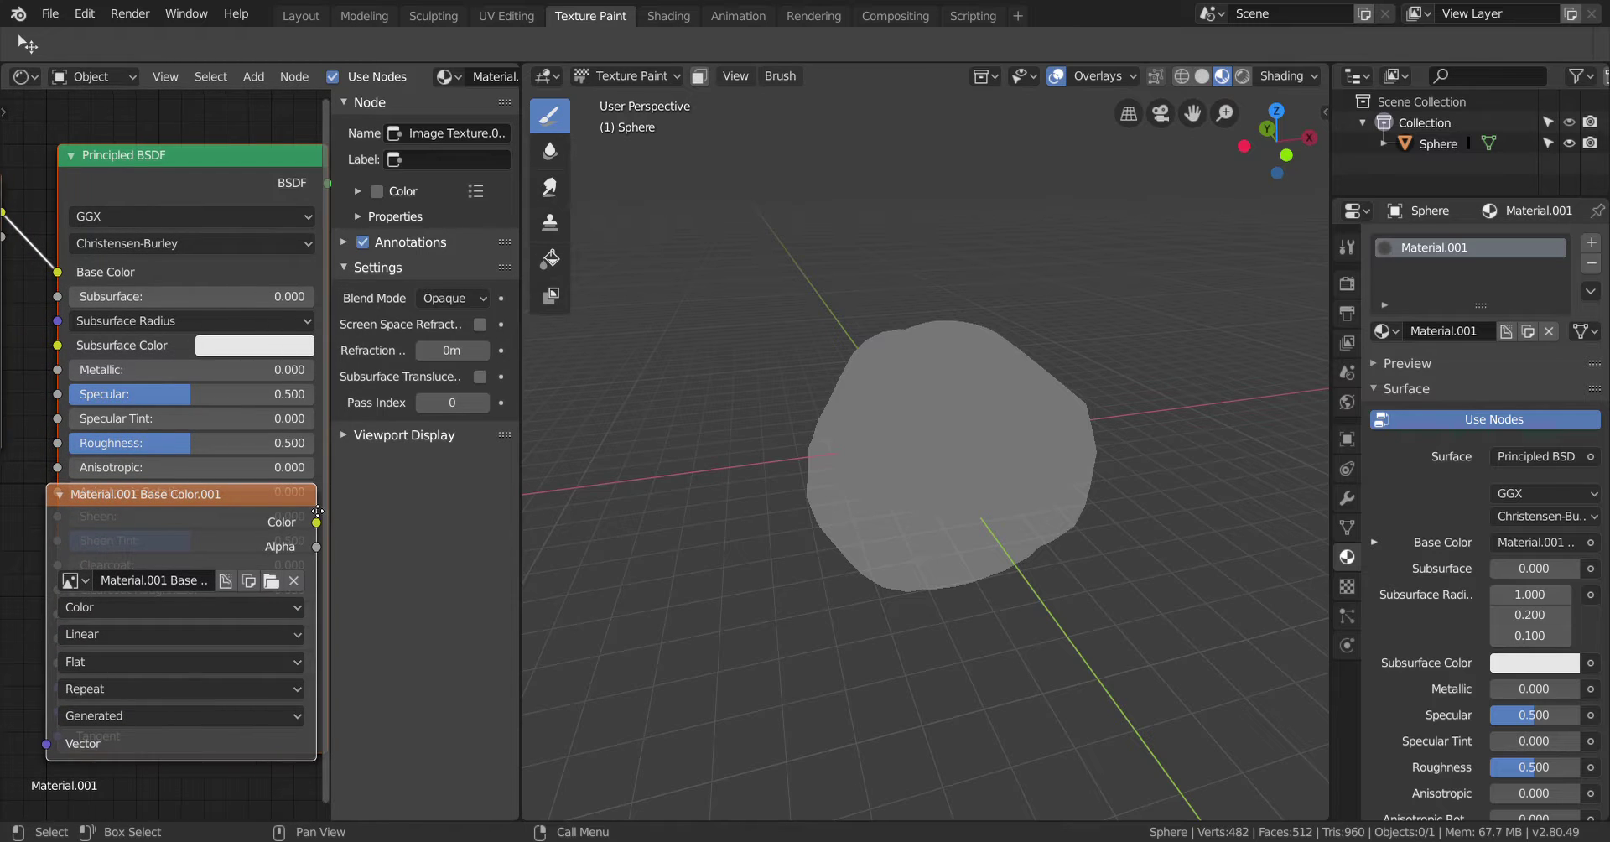
{"action": "left_click", "coordinate": [19, 479]}
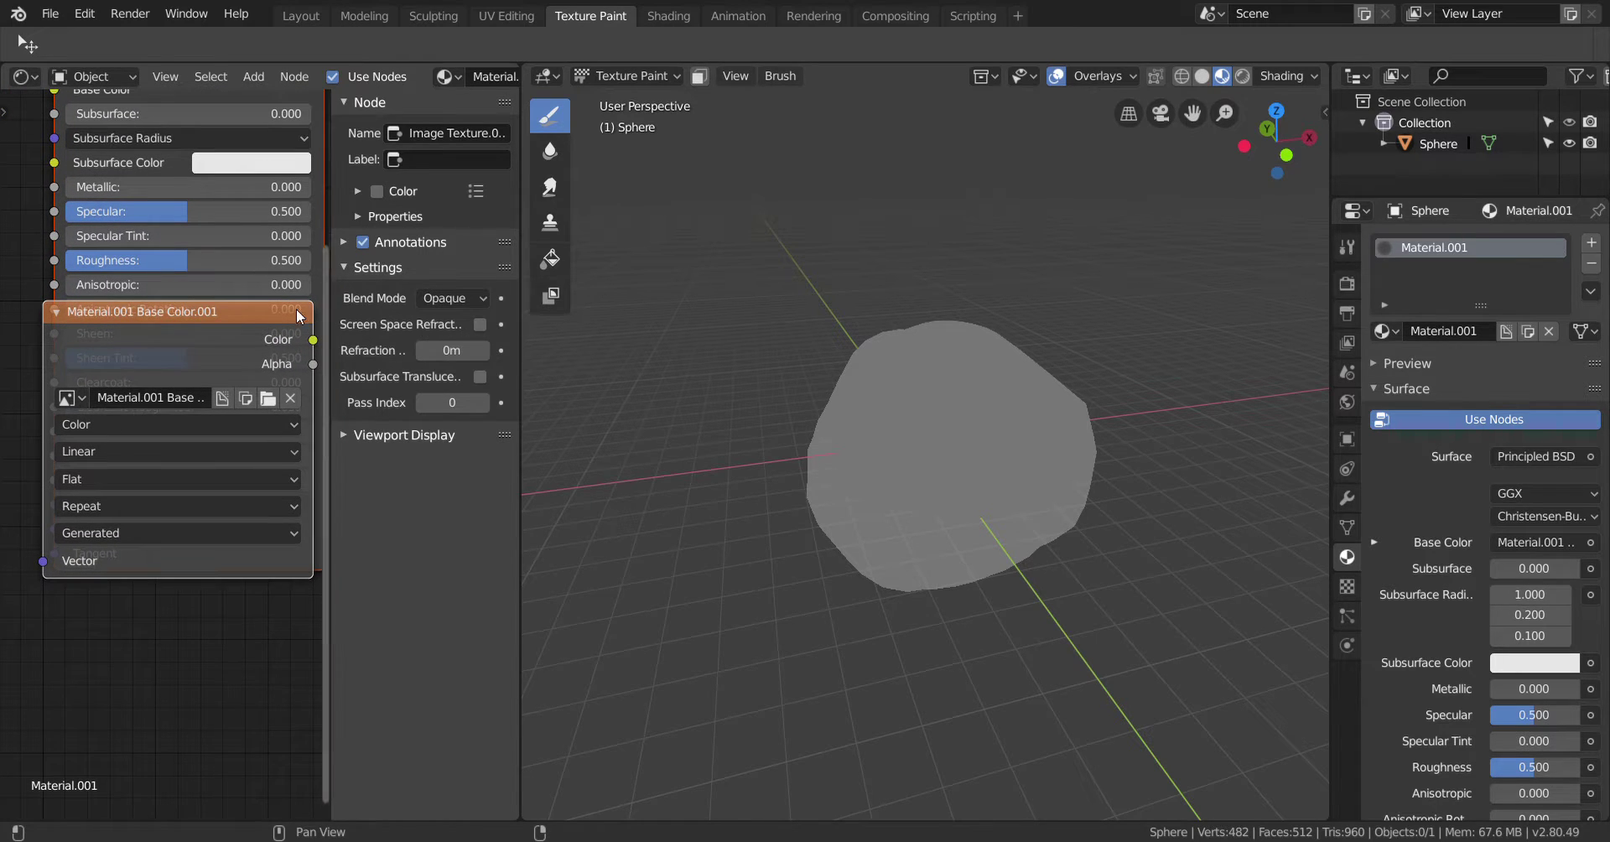
{"action": "key", "text": "g"}
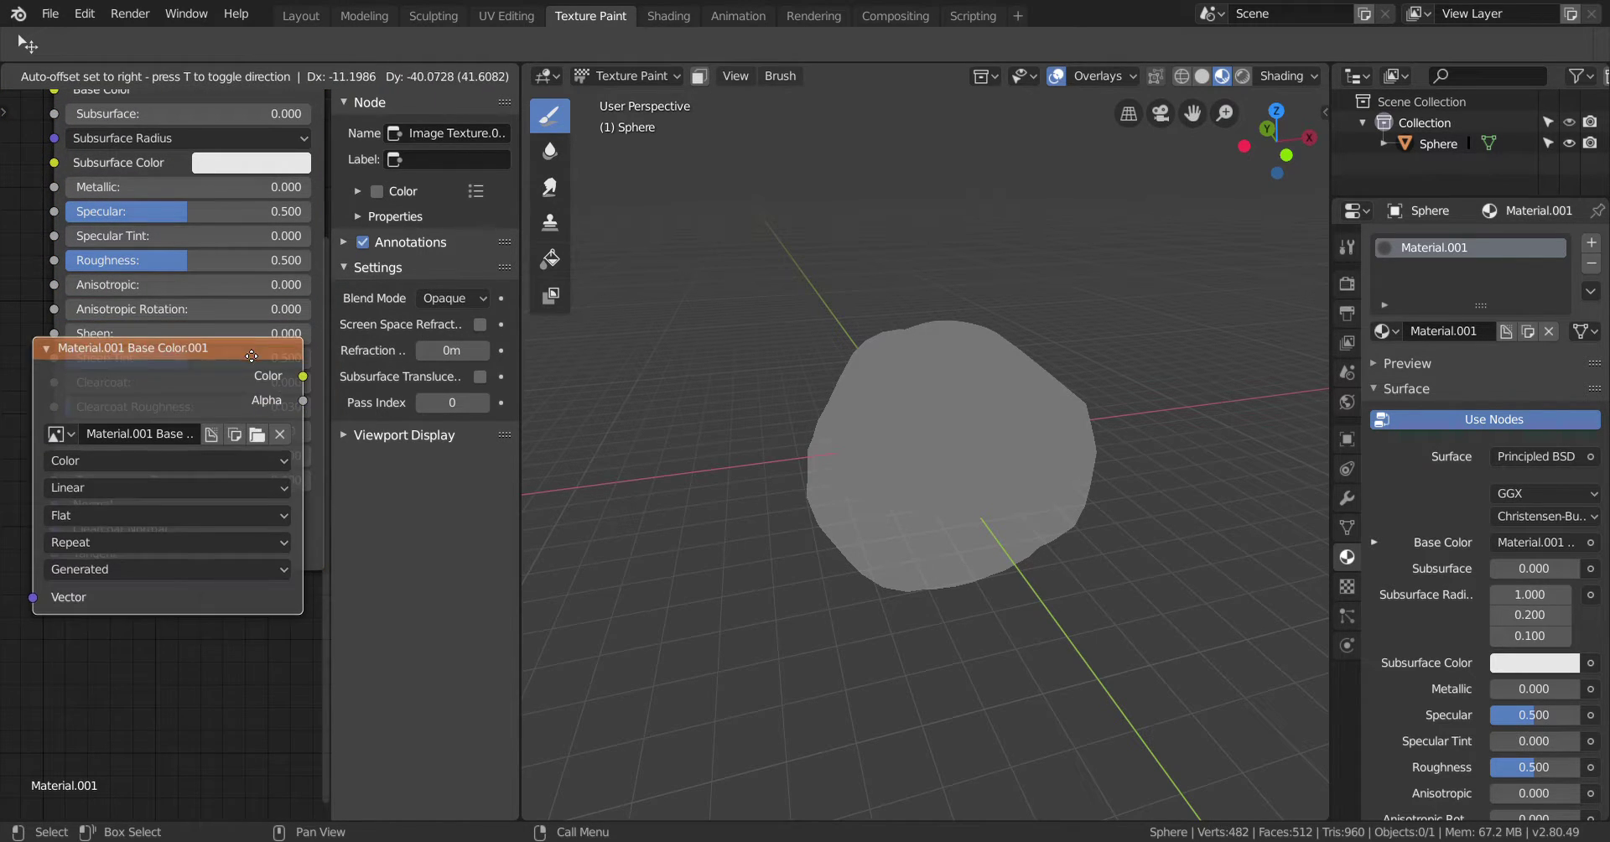
{"action": "left_click", "coordinate": [181, 533]}
{"action": "scroll", "coordinate": [209, 511], "scroll_direction": "down", "scroll_amount": 2}
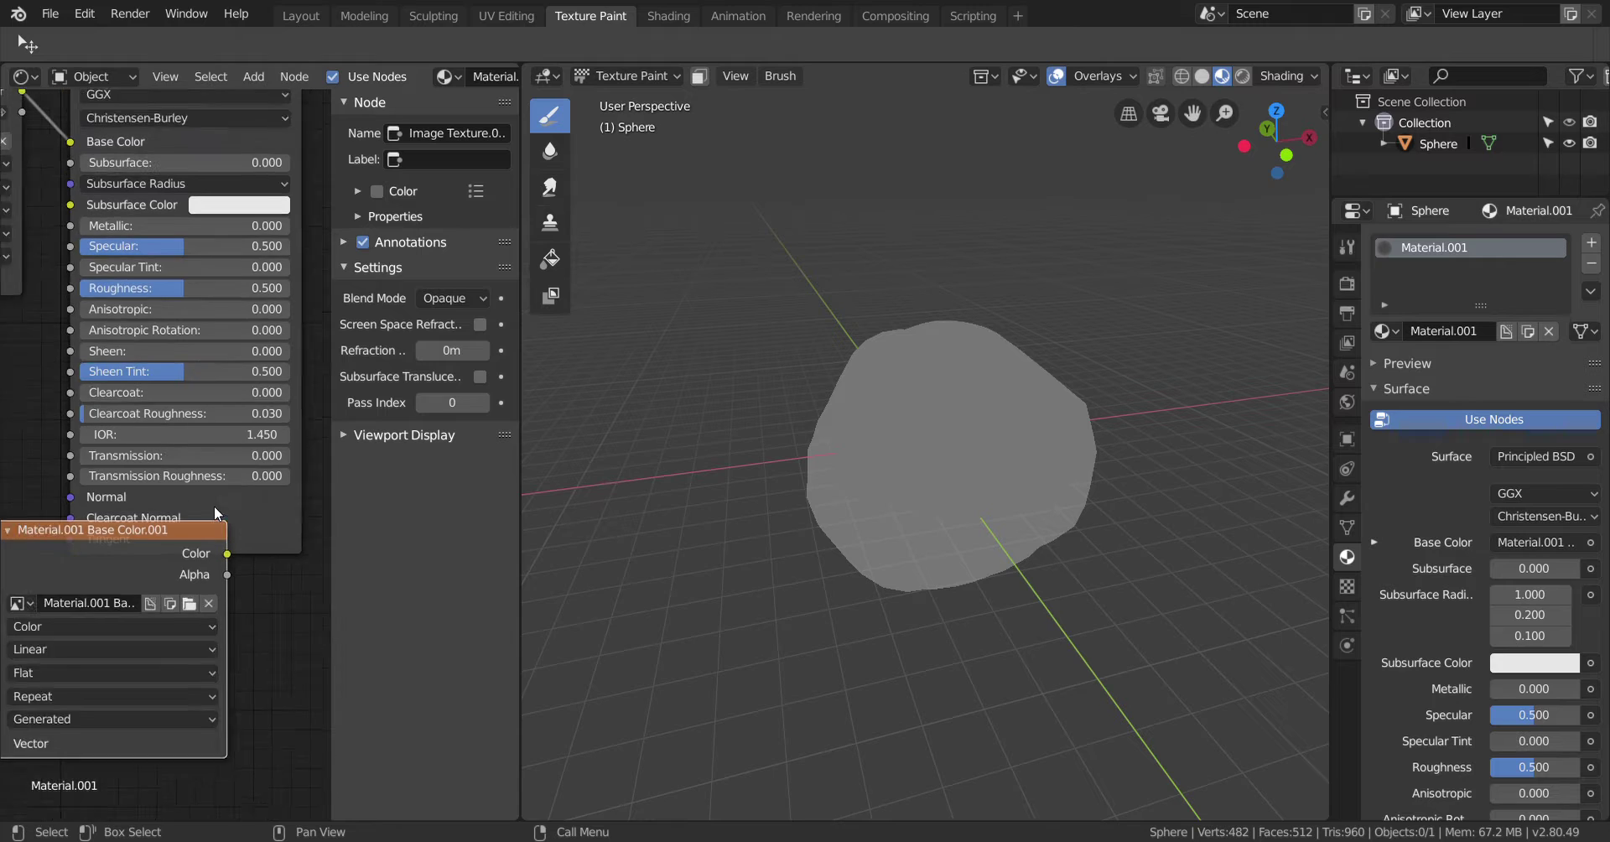
{"action": "middle_click_drag", "start_coordinate": [89, 507], "coordinate": [205, 530]}
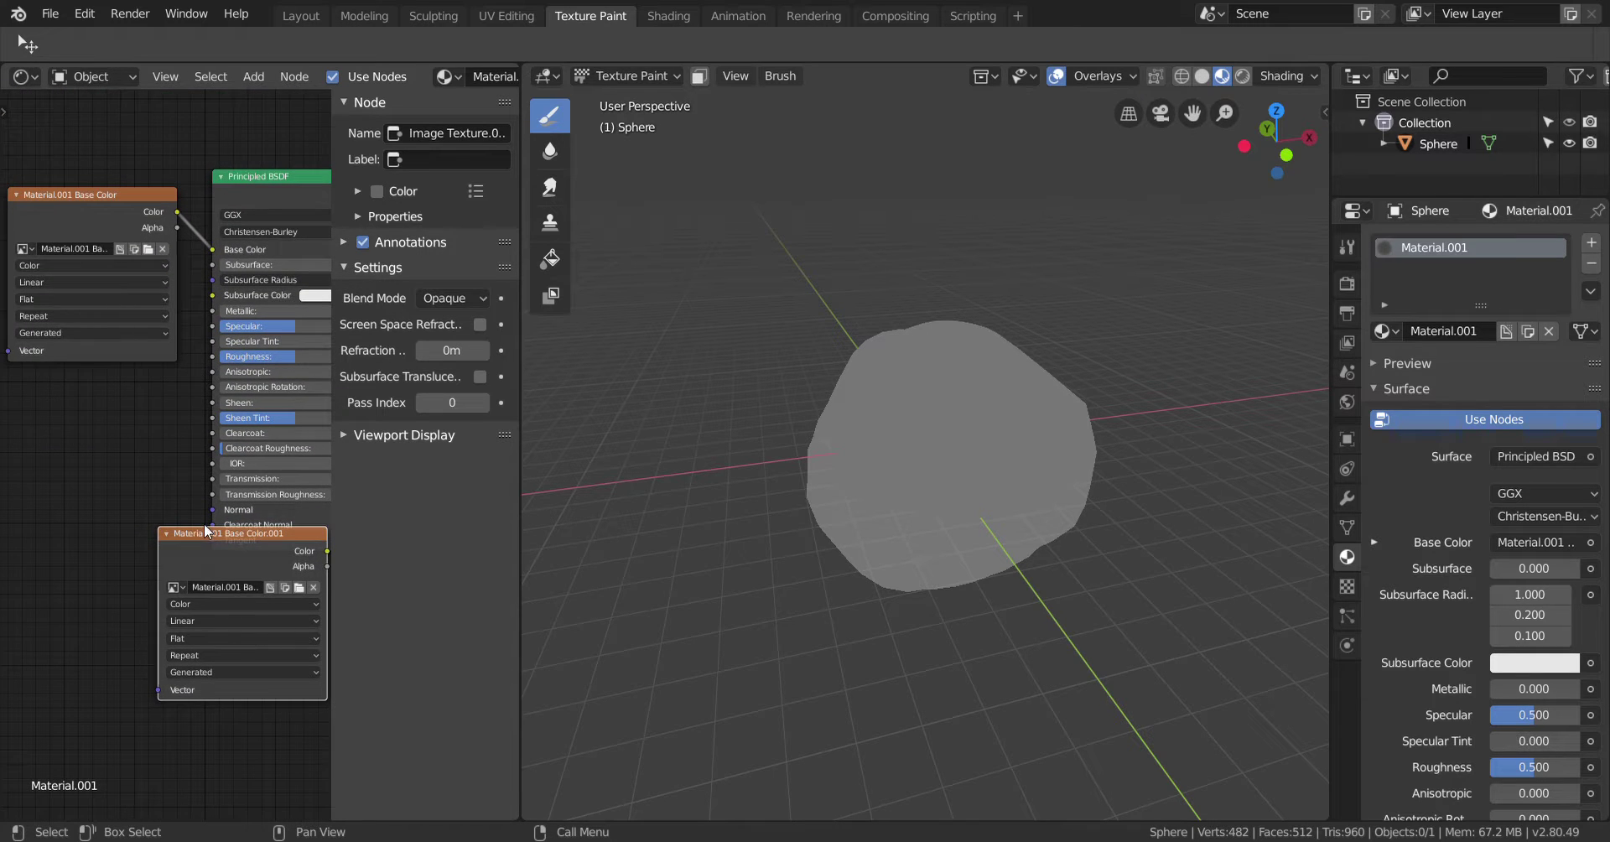
{"action": "left_click", "coordinate": [95, 475]}
{"action": "left_click_drag", "start_coordinate": [190, 533], "coordinate": [134, 404]}
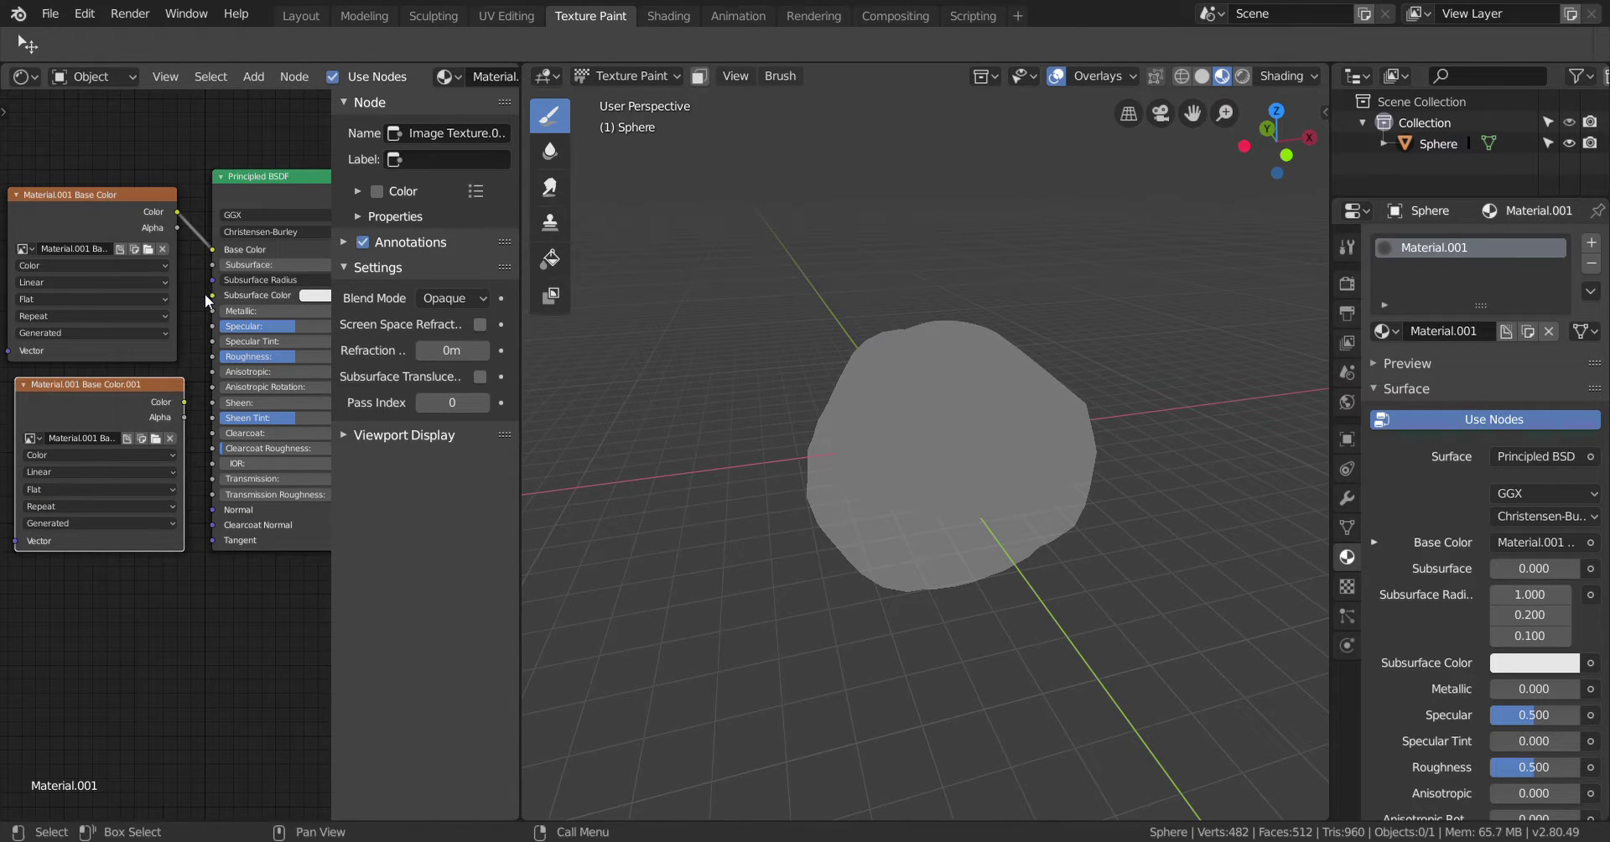
Try the Base Color.001 texture as the Principled BSDF's Base Color input, and reconnect the first texture in its place
{"action": "mouse_move", "coordinate": [214, 248]}
{"action": "left_mouse_down"}
{"action": "mouse_move", "coordinate": [184, 329]}
{"action": "mouse_move", "coordinate": [200, 258]}
{"action": "left_mouse_up"}
{"action": "left_click_drag", "start_coordinate": [208, 376], "coordinate": [182, 401]}
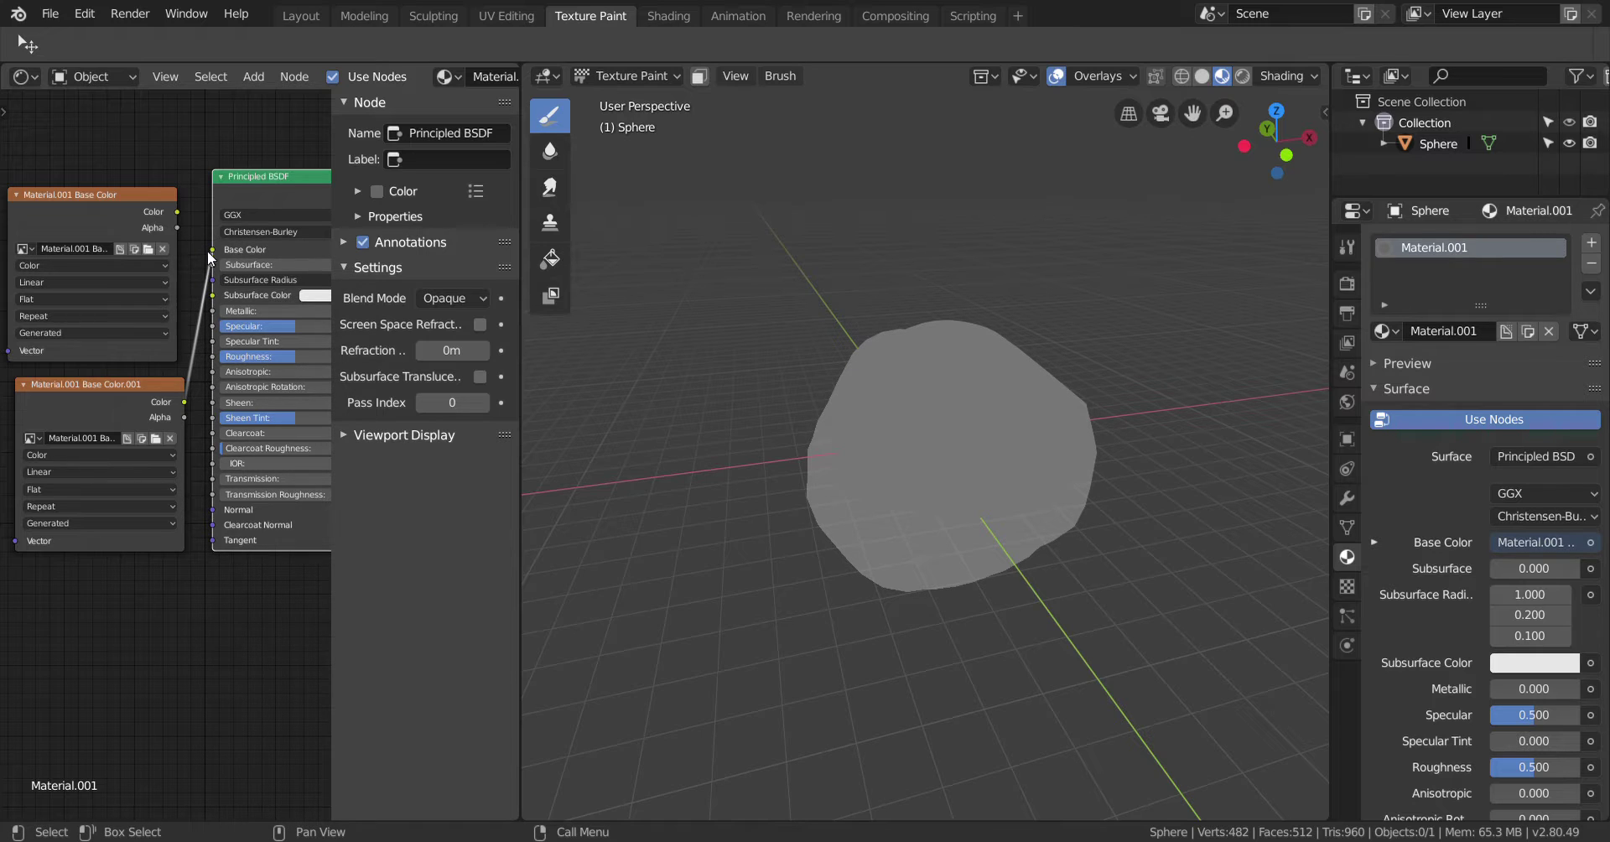
{"action": "left_click_drag", "start_coordinate": [213, 250], "coordinate": [209, 249]}
{"action": "left_click", "coordinate": [174, 209]}
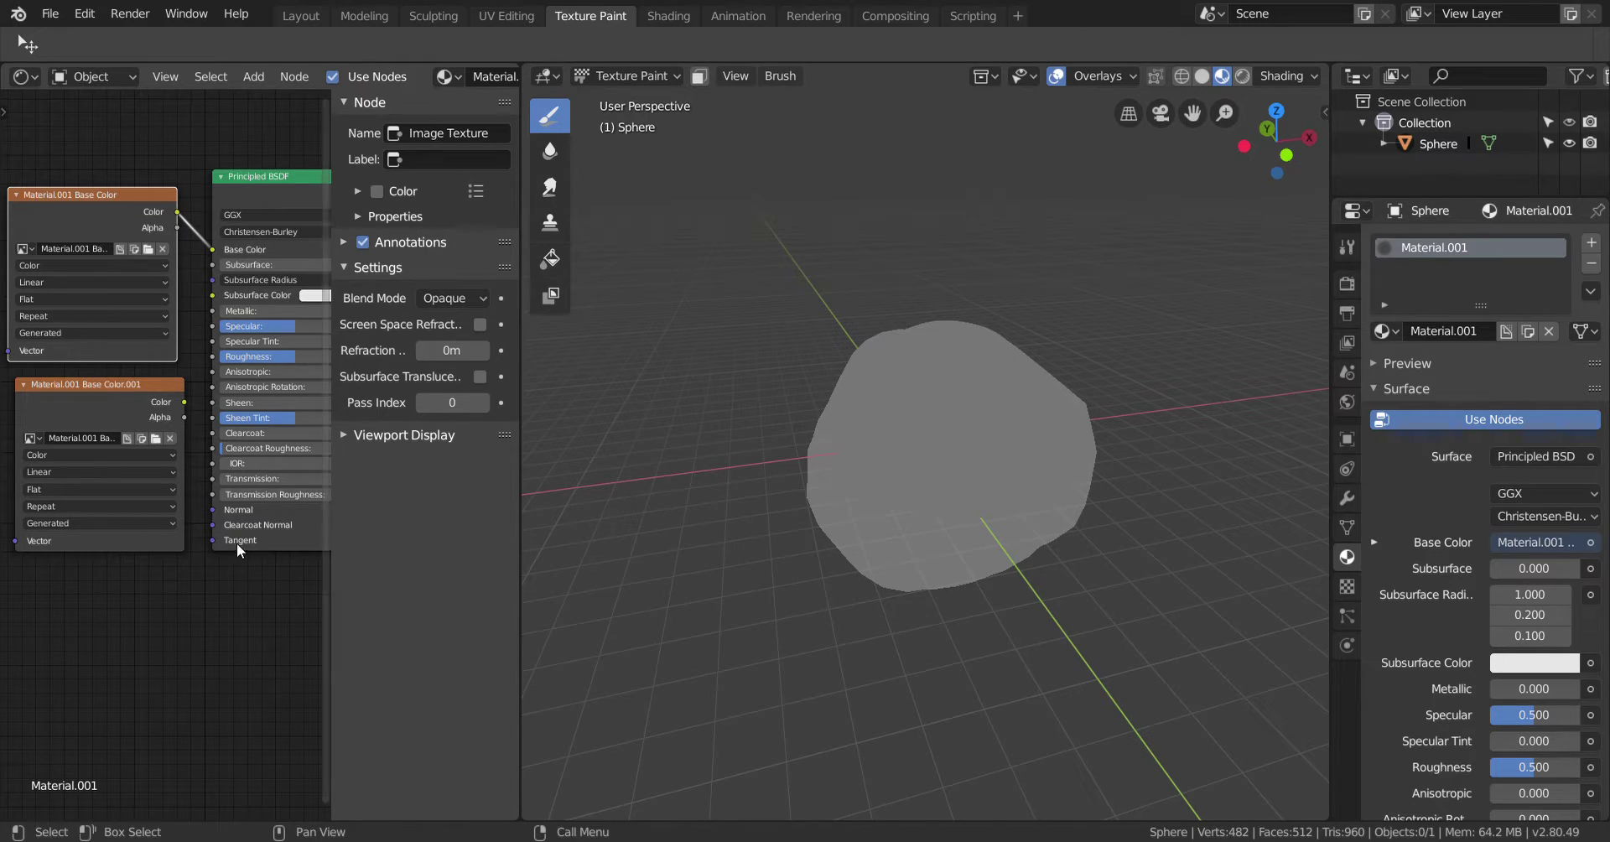
Narrow the node editor's sidebar and set the Material Output node's target to Eevee
{"action": "scroll", "coordinate": [250, 580], "scroll_direction": "down", "scroll_amount": 1}
{"action": "left_click_drag", "start_coordinate": [327, 600], "coordinate": [419, 614]}
{"action": "middle_click_drag", "start_coordinate": [330, 624], "coordinate": [215, 665]}
{"action": "scroll", "coordinate": [306, 520], "scroll_direction": "up", "scroll_amount": 1}
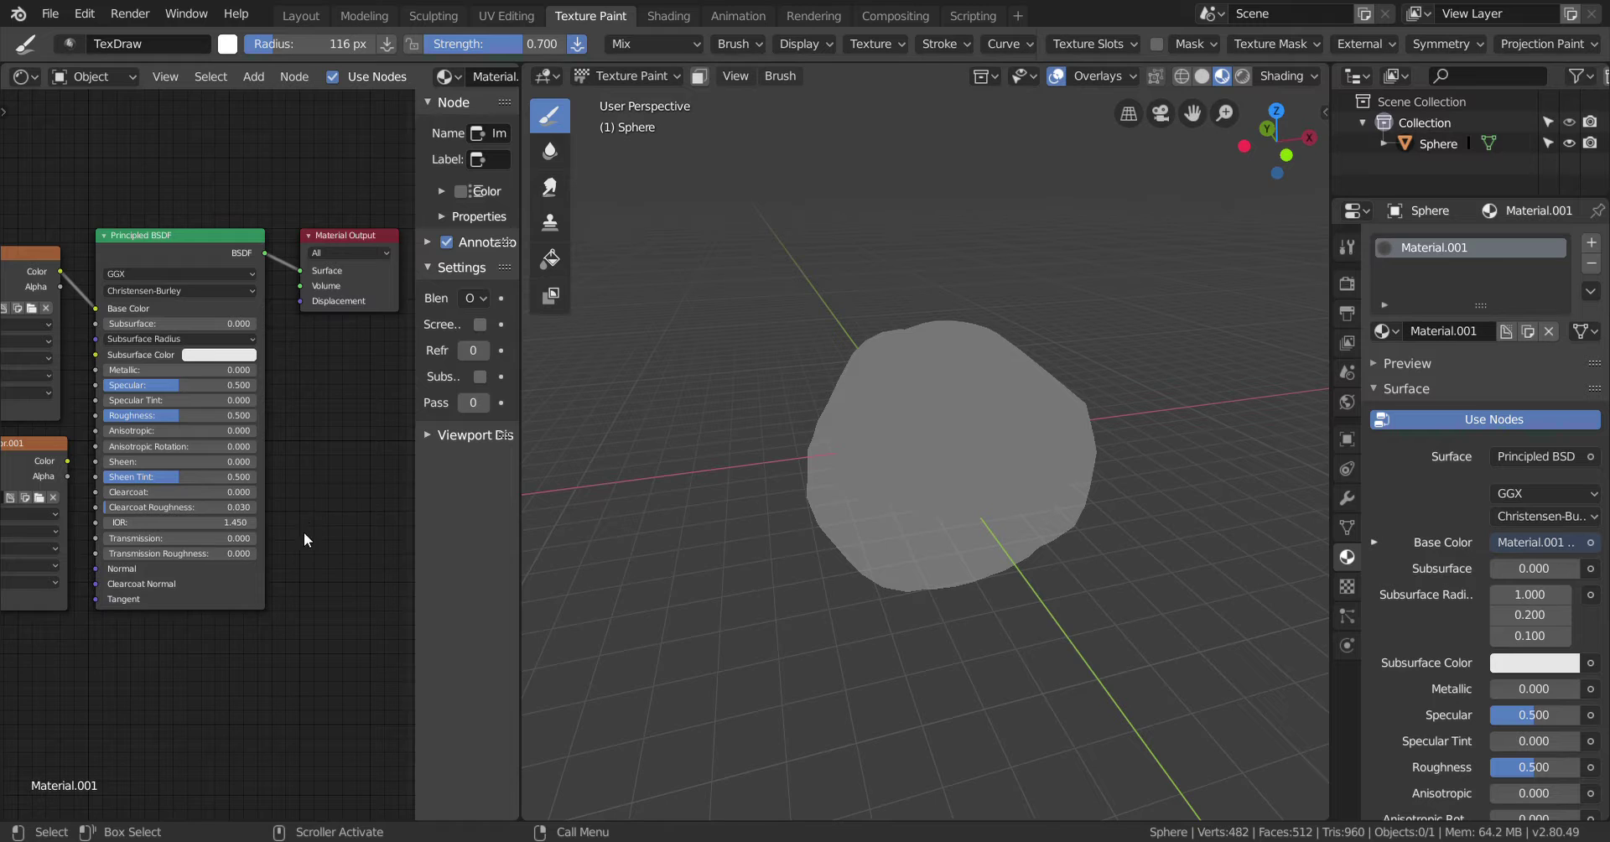
{"action": "scroll", "coordinate": [318, 506], "scroll_direction": "up", "scroll_amount": 1}
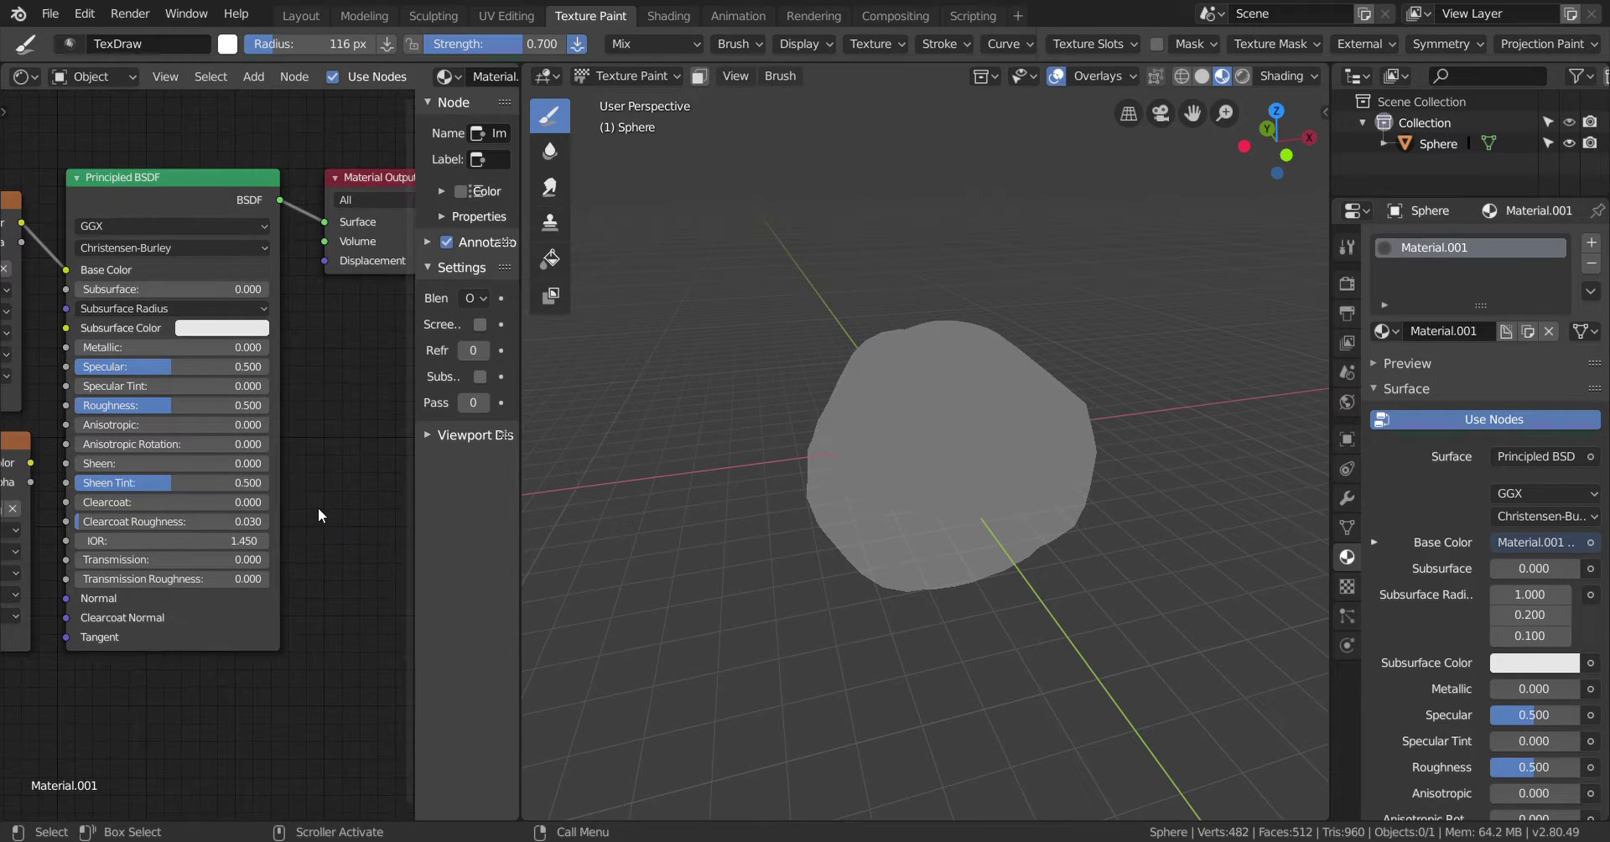
{"action": "middle_click_drag", "start_coordinate": [318, 506], "coordinate": [285, 546]}
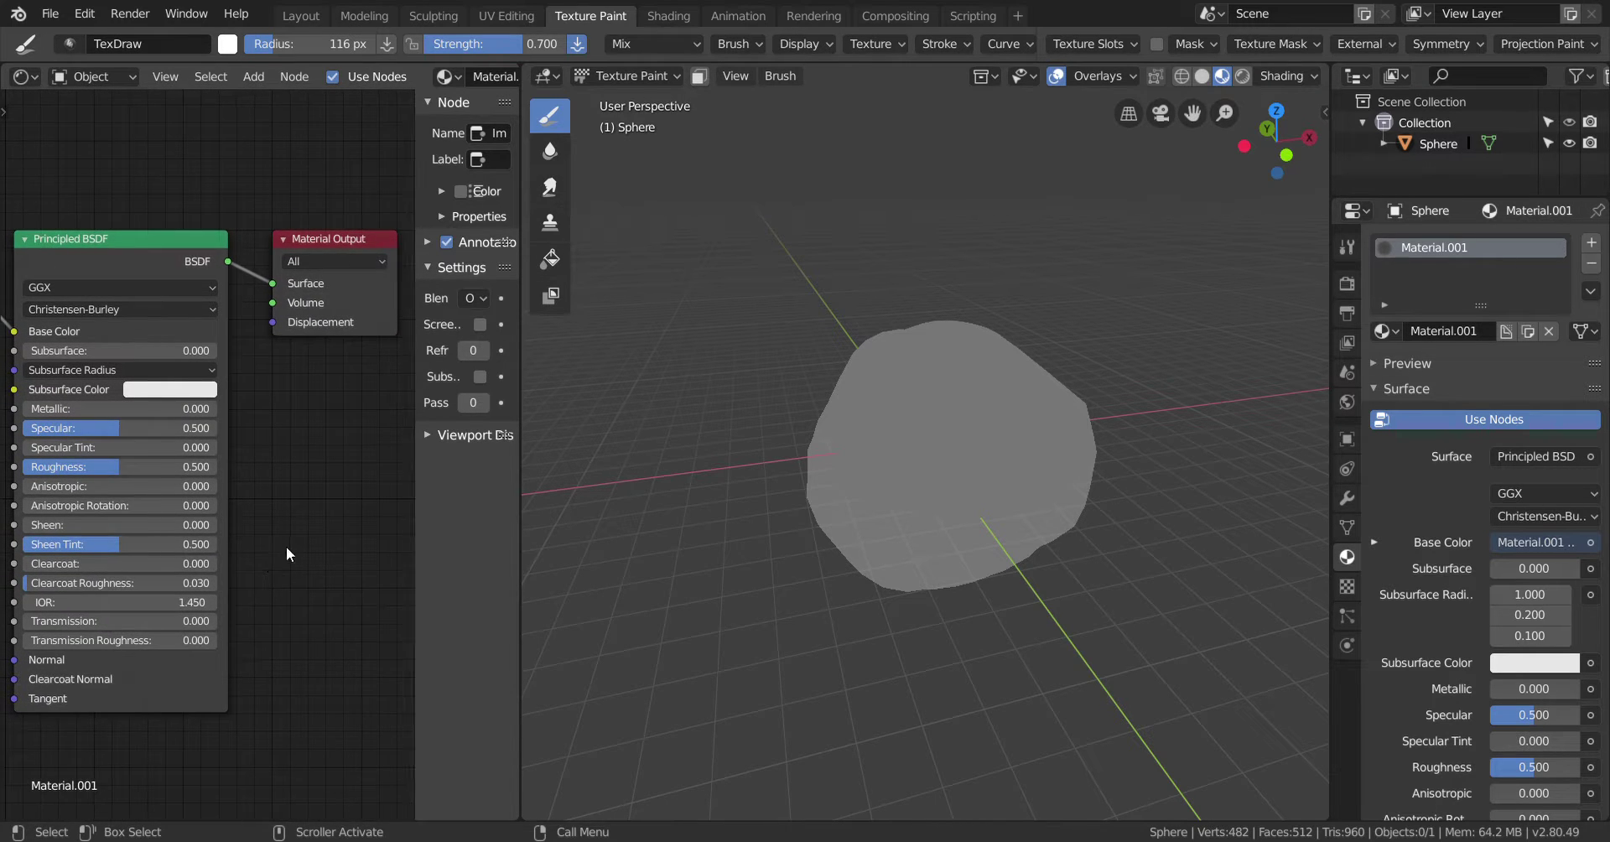
{"action": "left_click", "coordinate": [352, 260]}
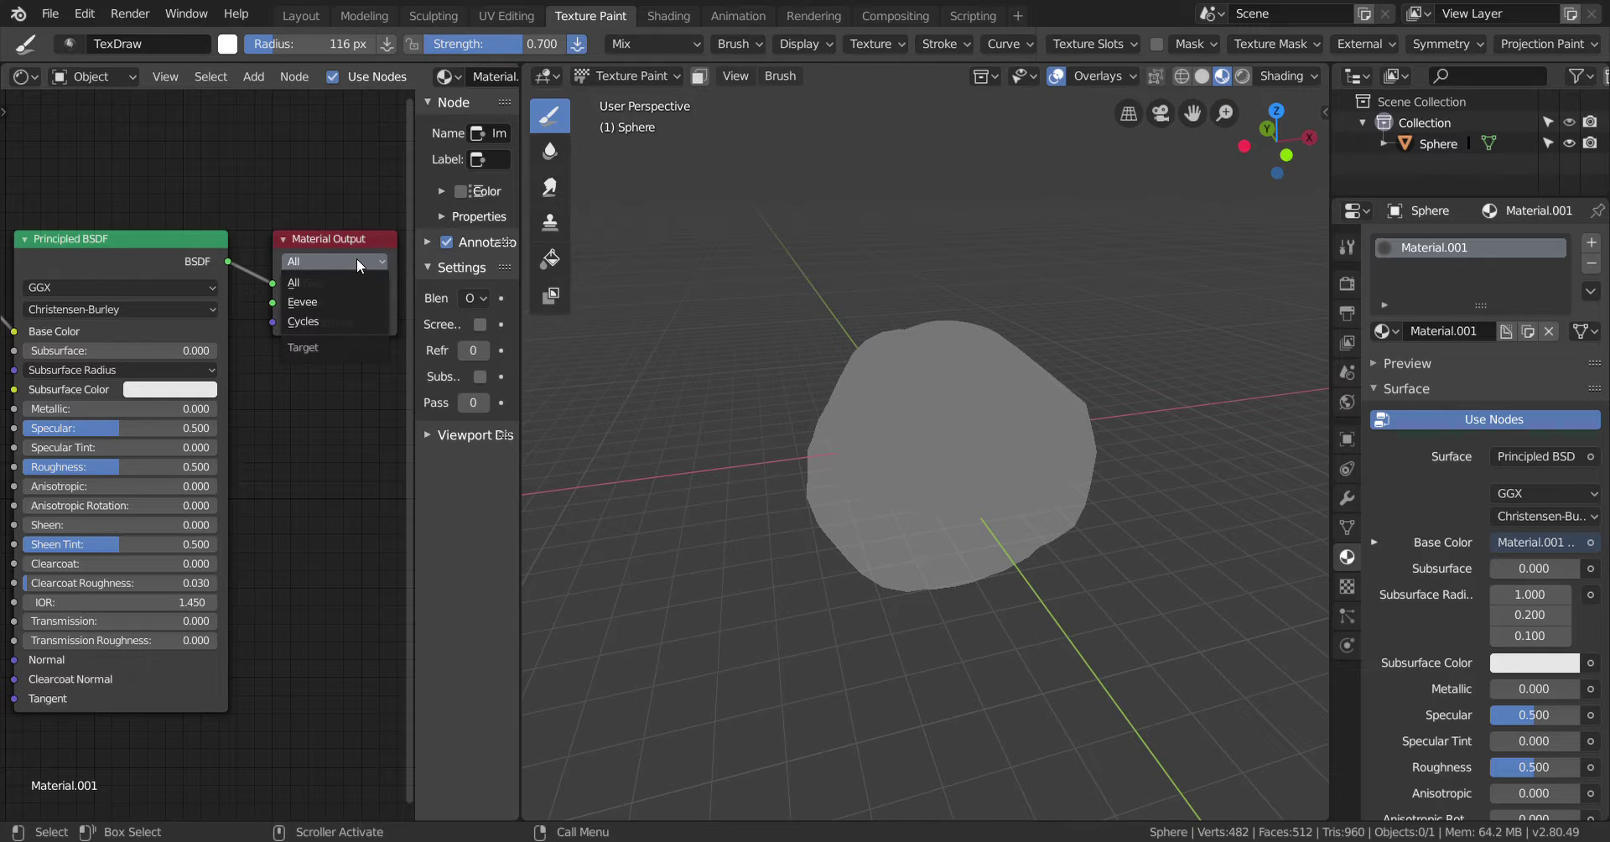
{"action": "left_click", "coordinate": [329, 302]}
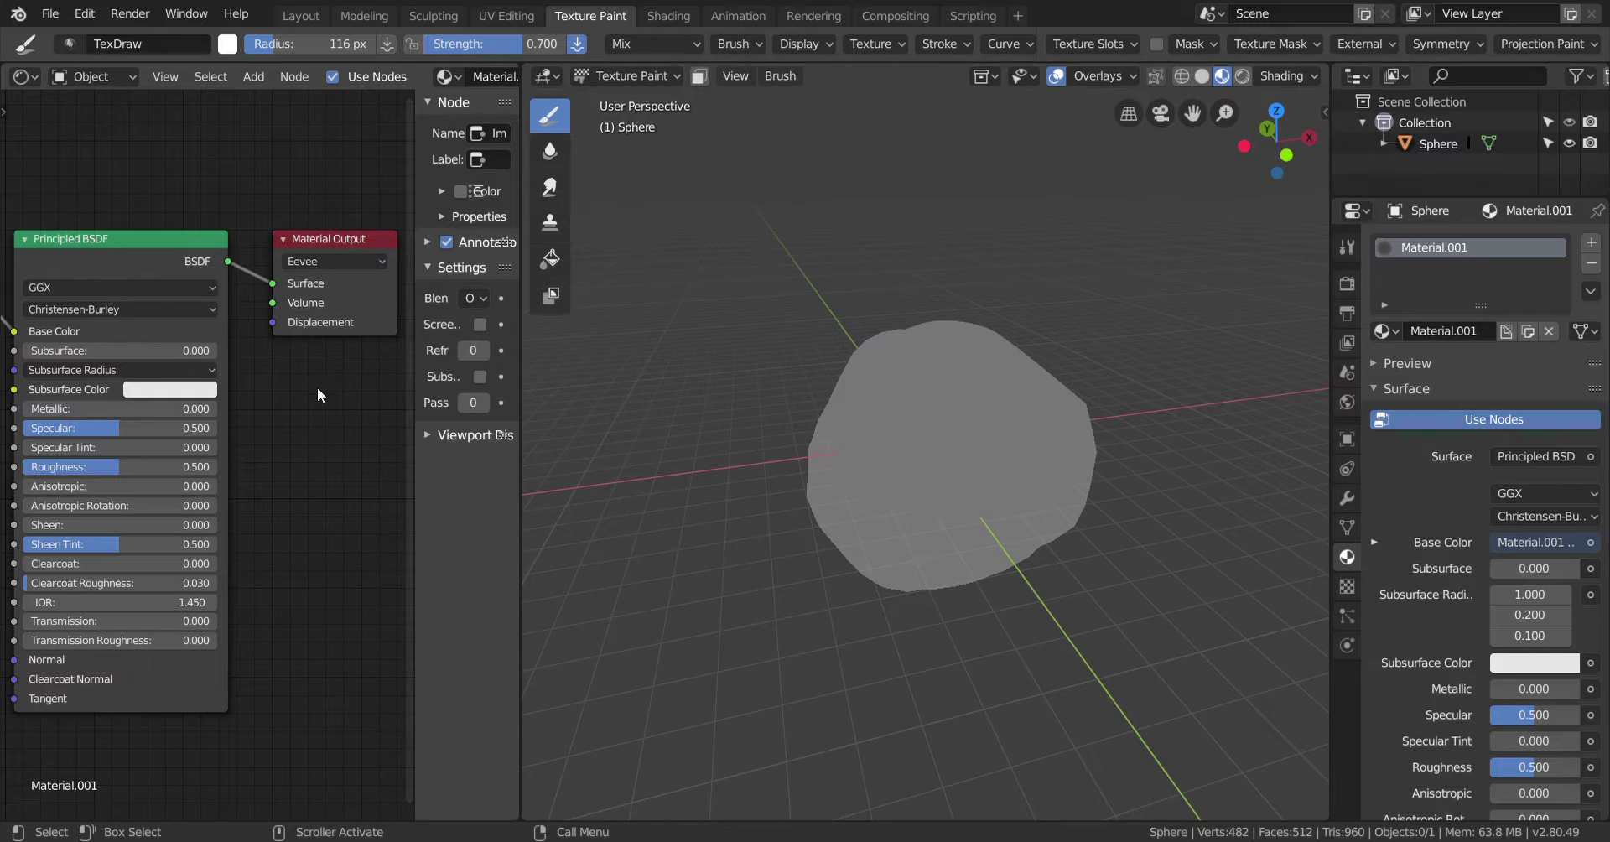
Set the Principled BSDF's Metallic to 0.926 and Specular to 0.294, checking the rock in other viewport shading modes
{"action": "middle_click_drag", "start_coordinate": [284, 445], "coordinate": [139, 226]}
{"action": "left_click_drag", "start_coordinate": [211, 446], "coordinate": [358, 450]}
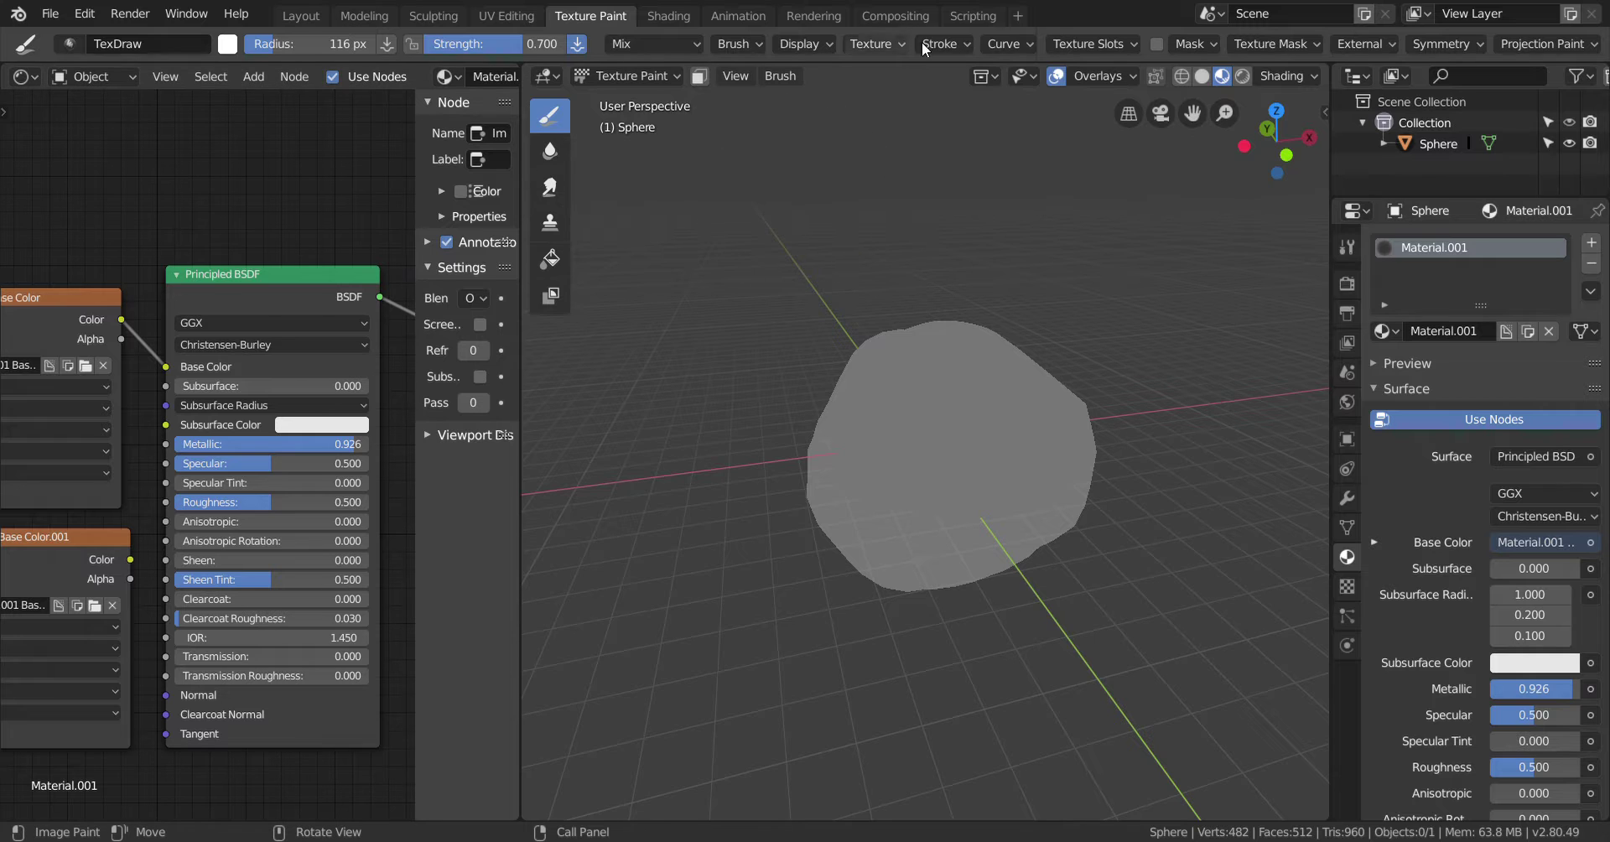
{"action": "left_click", "coordinate": [1240, 76]}
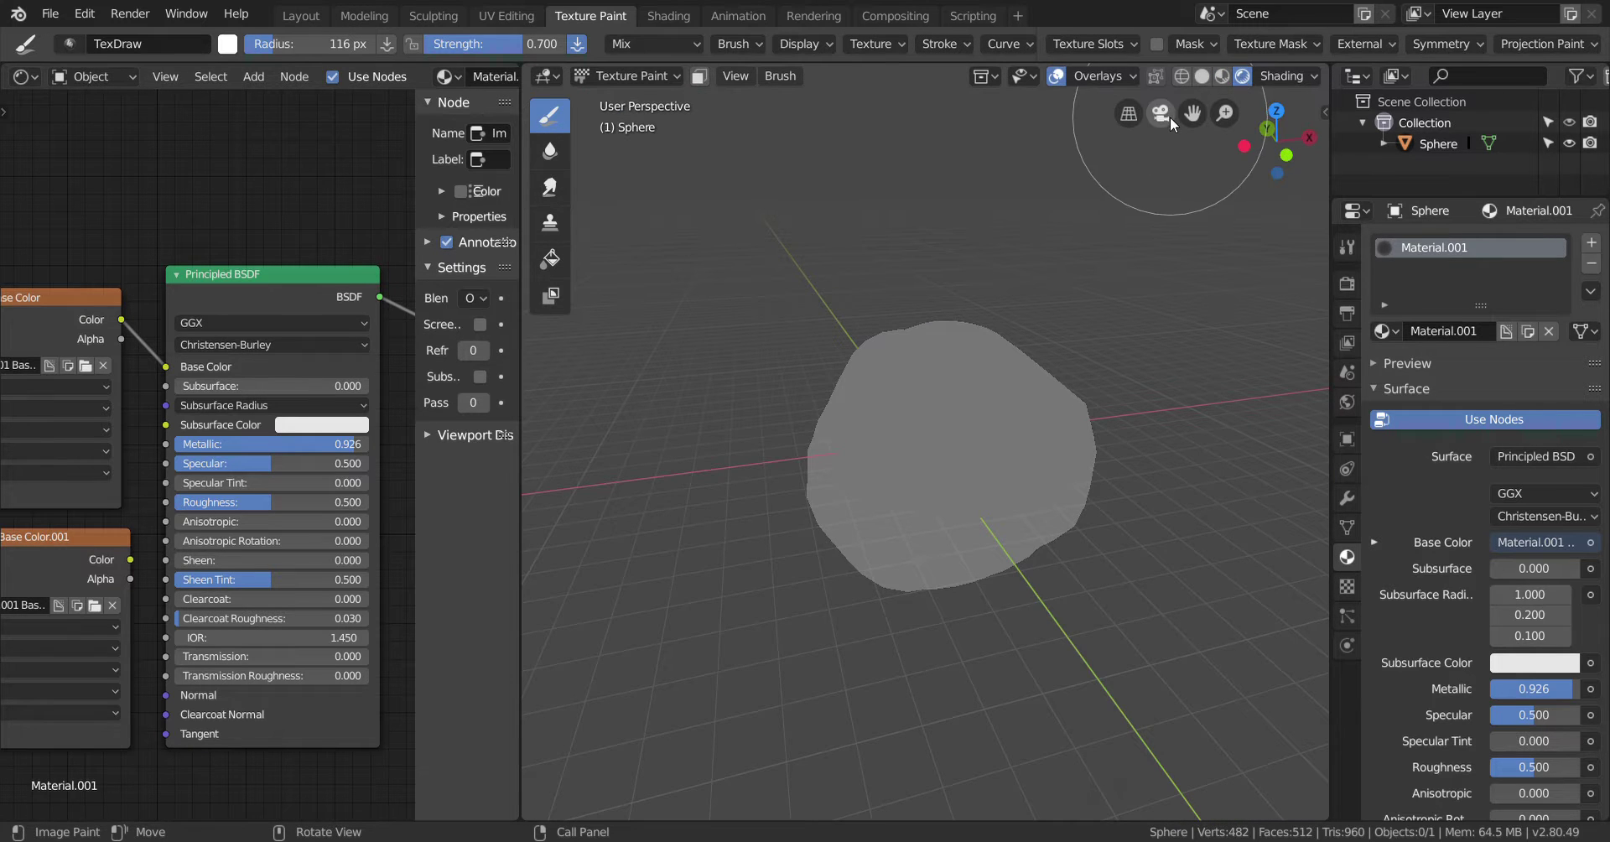
{"action": "left_click", "coordinate": [1224, 76]}
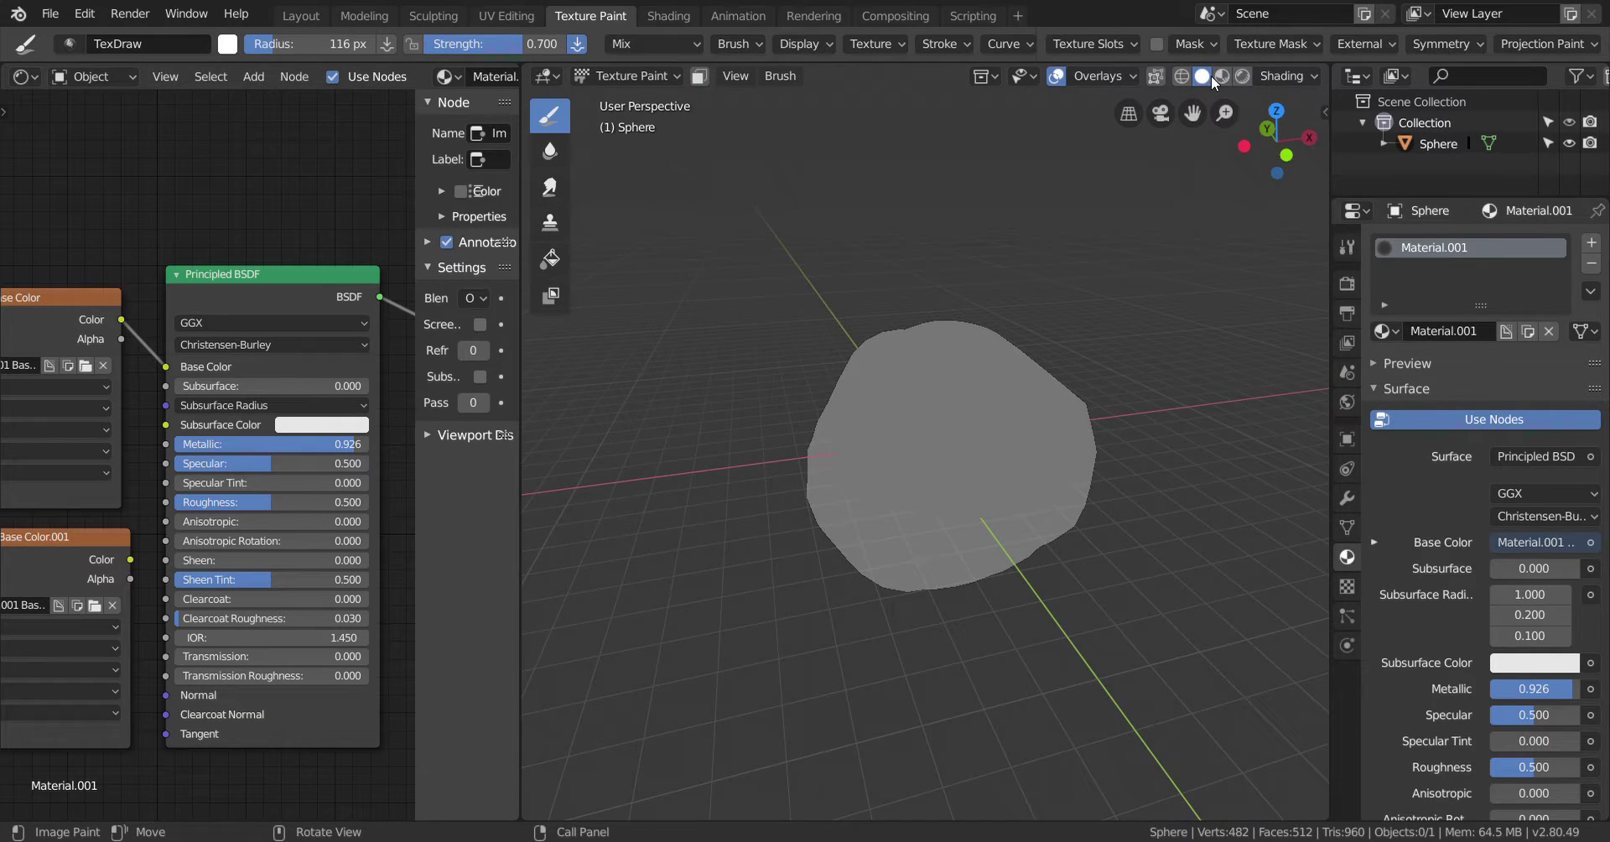
{"action": "mouse_move", "coordinate": [249, 470]}
{"action": "left_mouse_down"}
{"action": "mouse_move", "coordinate": [276, 472]}
{"action": "mouse_move", "coordinate": [239, 474]}
{"action": "mouse_move", "coordinate": [264, 485]}
{"action": "left_mouse_up"}
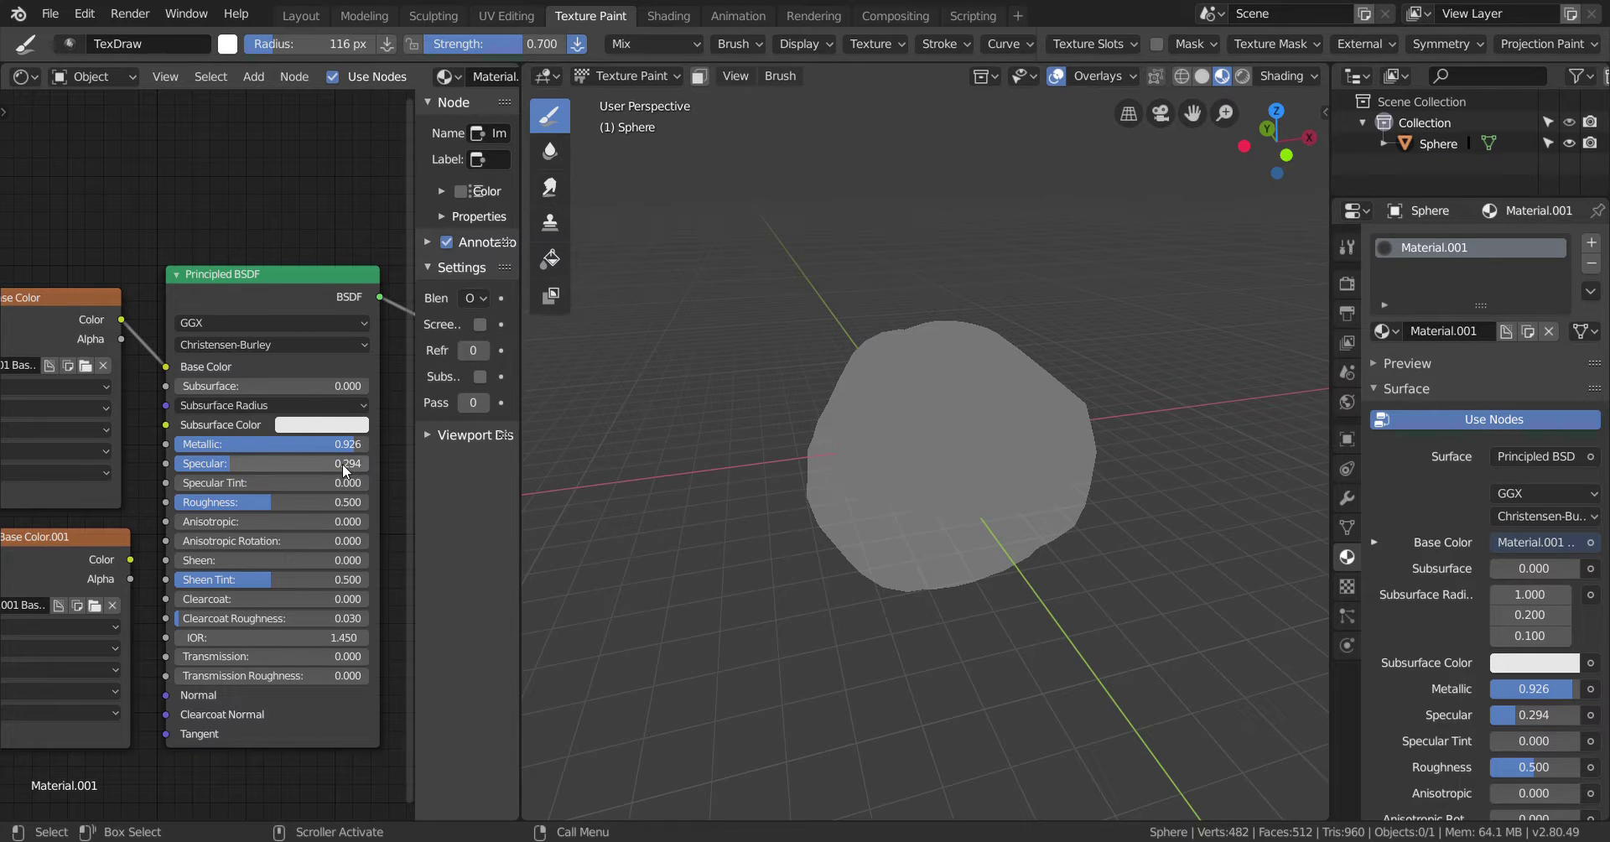
Review the color space options of the first image texture node and keep Color
{"action": "middle_click_drag", "start_coordinate": [149, 464], "coordinate": [239, 468]}
{"action": "left_click", "coordinate": [178, 403]}
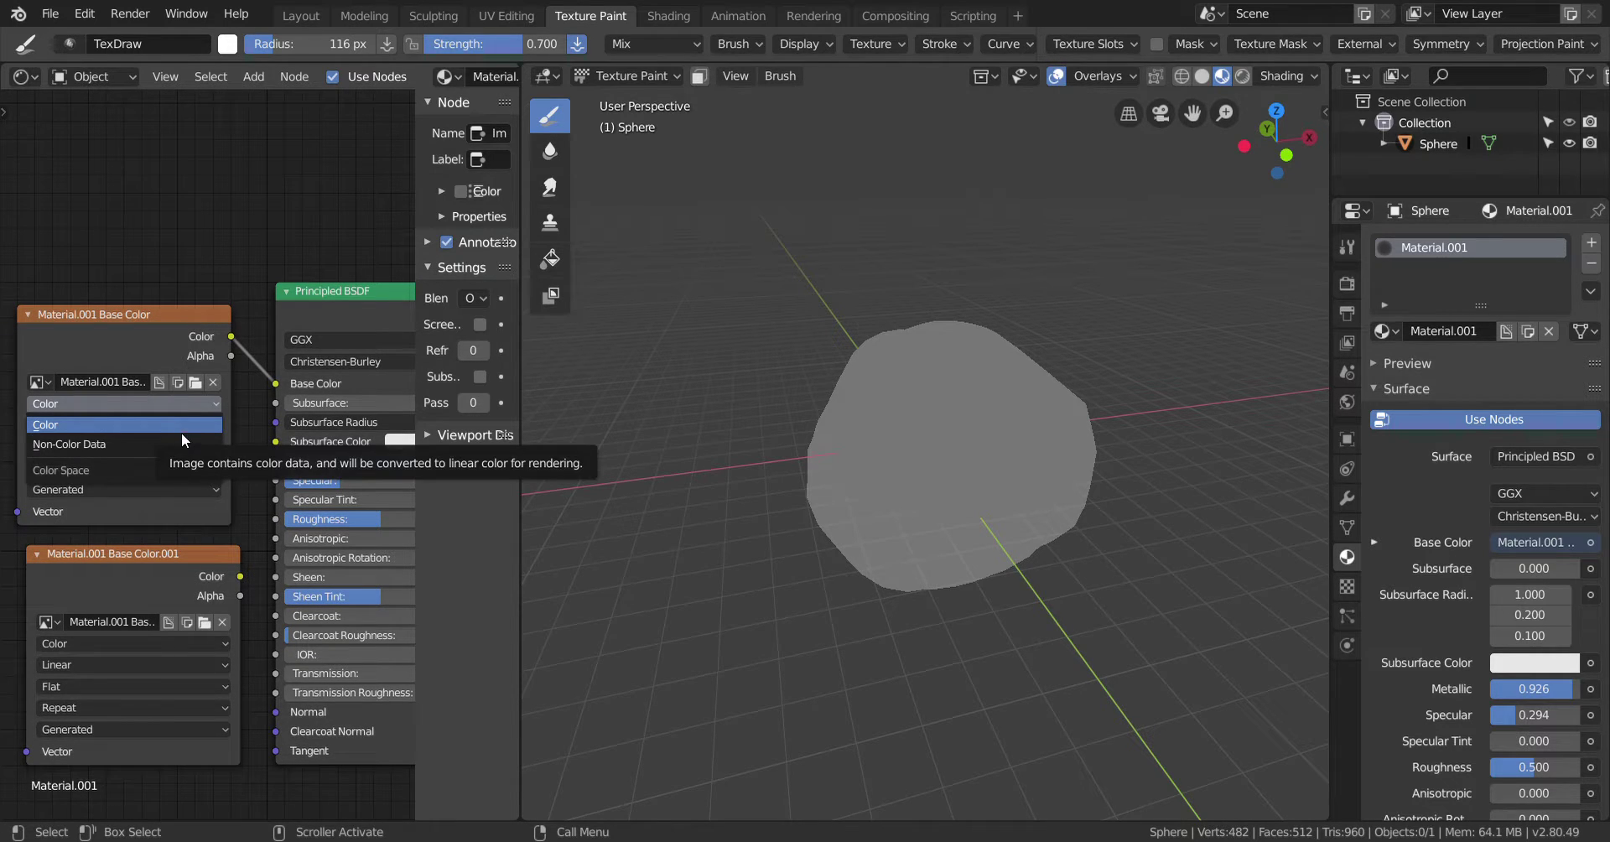
{"action": "left_click", "coordinate": [188, 424]}
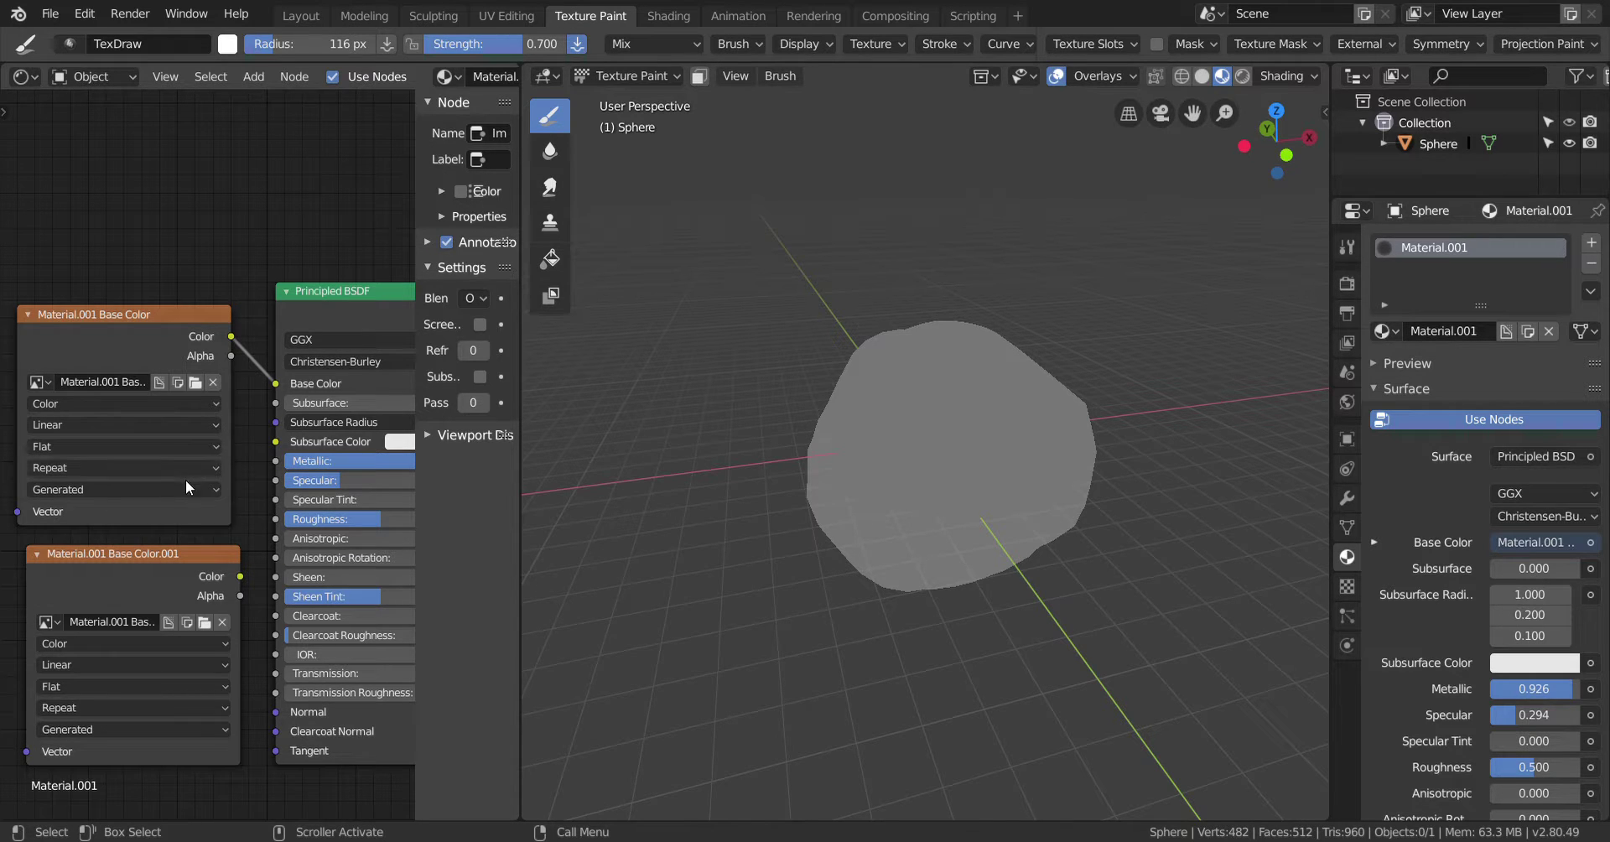
Change the Principled BSDF's Subsurface Color to a mid grey
{"action": "middle_click_drag", "start_coordinate": [306, 490], "coordinate": [140, 455]}
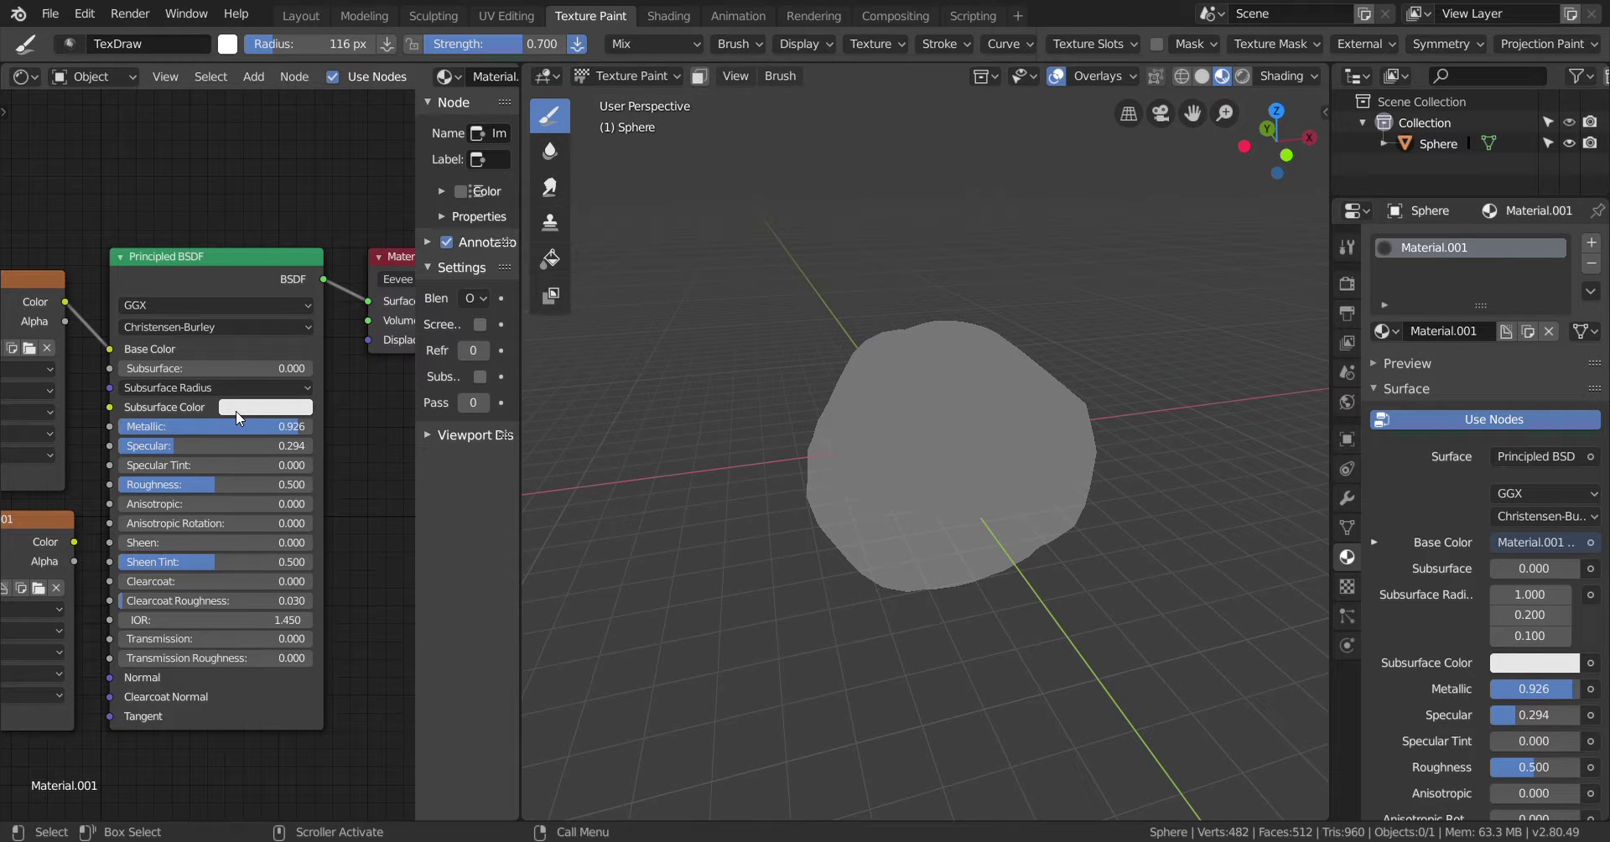
{"action": "left_click", "coordinate": [236, 410]}
{"action": "left_click_drag", "start_coordinate": [369, 196], "coordinate": [370, 228]}
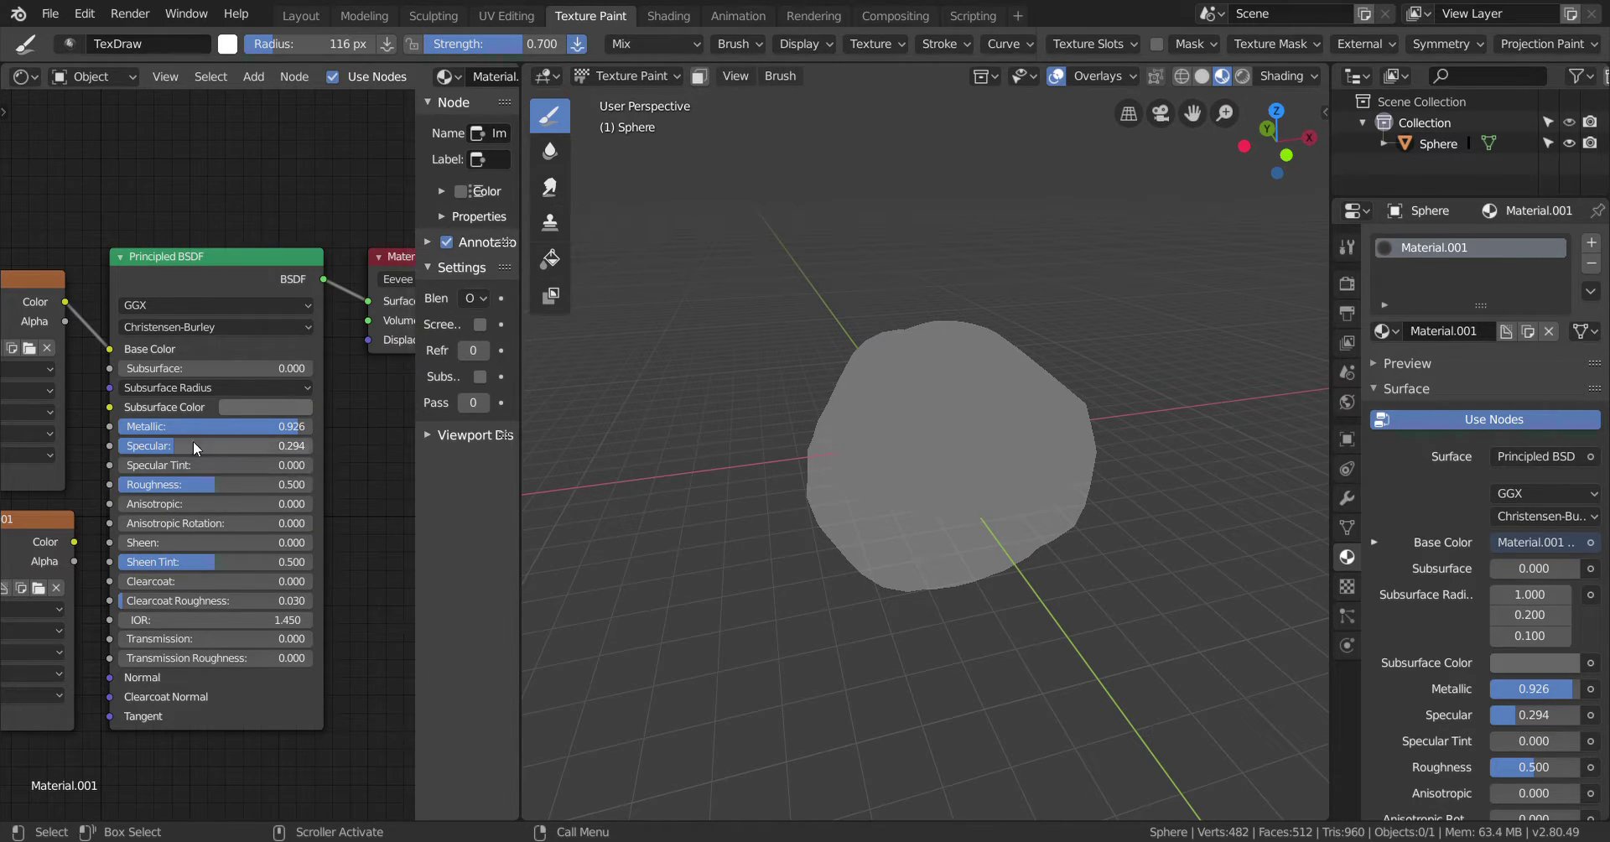
Set the Principled BSDF's Metallic to 0.491 and Specular to 0.764
{"action": "left_click_drag", "start_coordinate": [191, 442], "coordinate": [268, 465]}
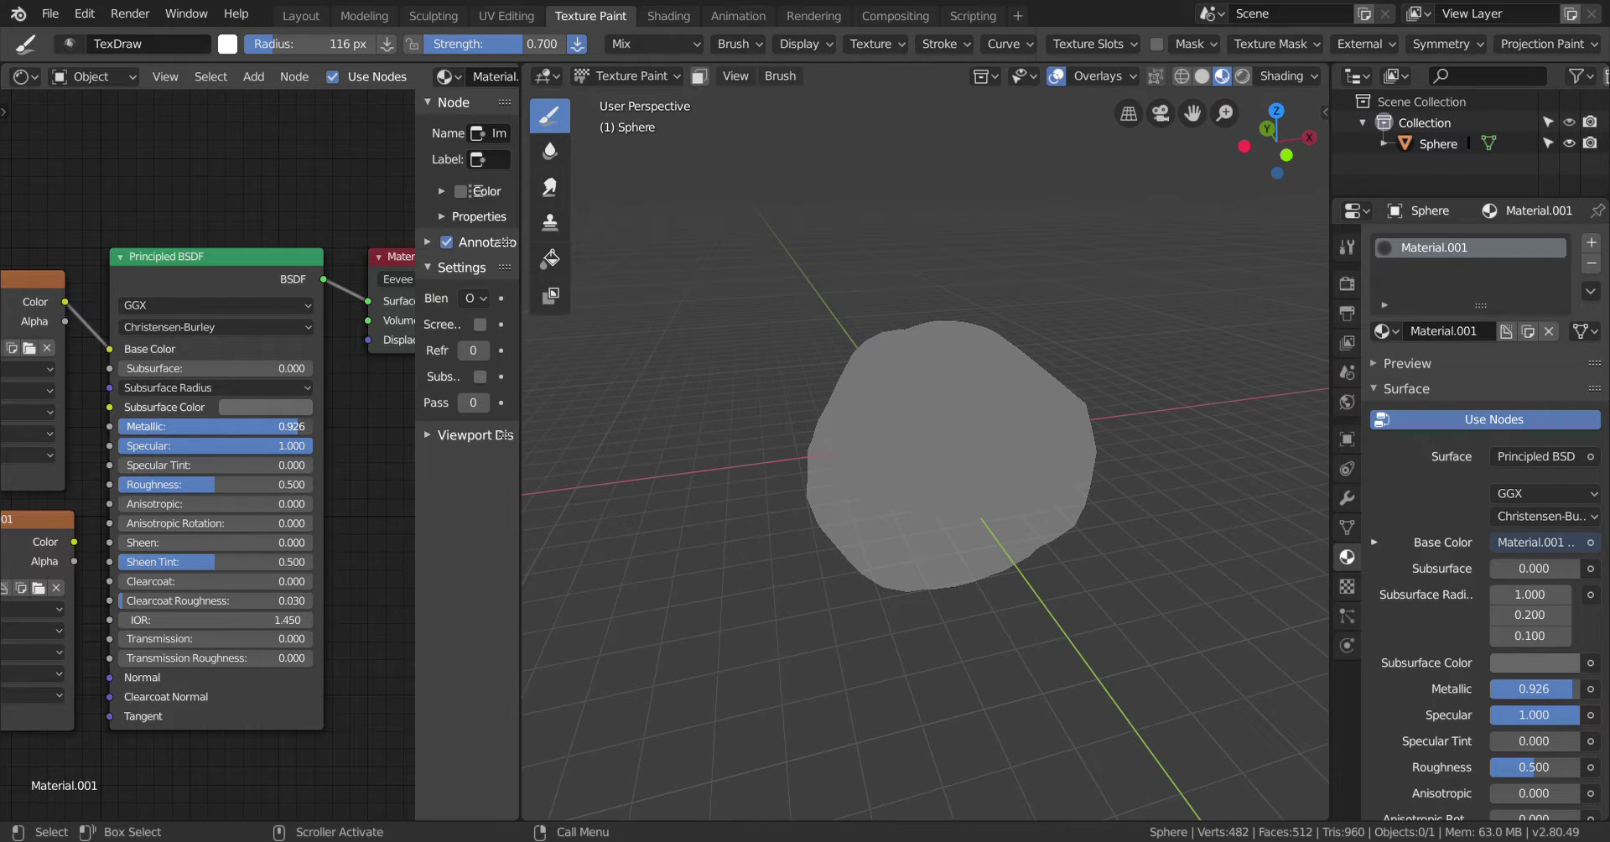
{"action": "double_click", "coordinate": [212, 434]}
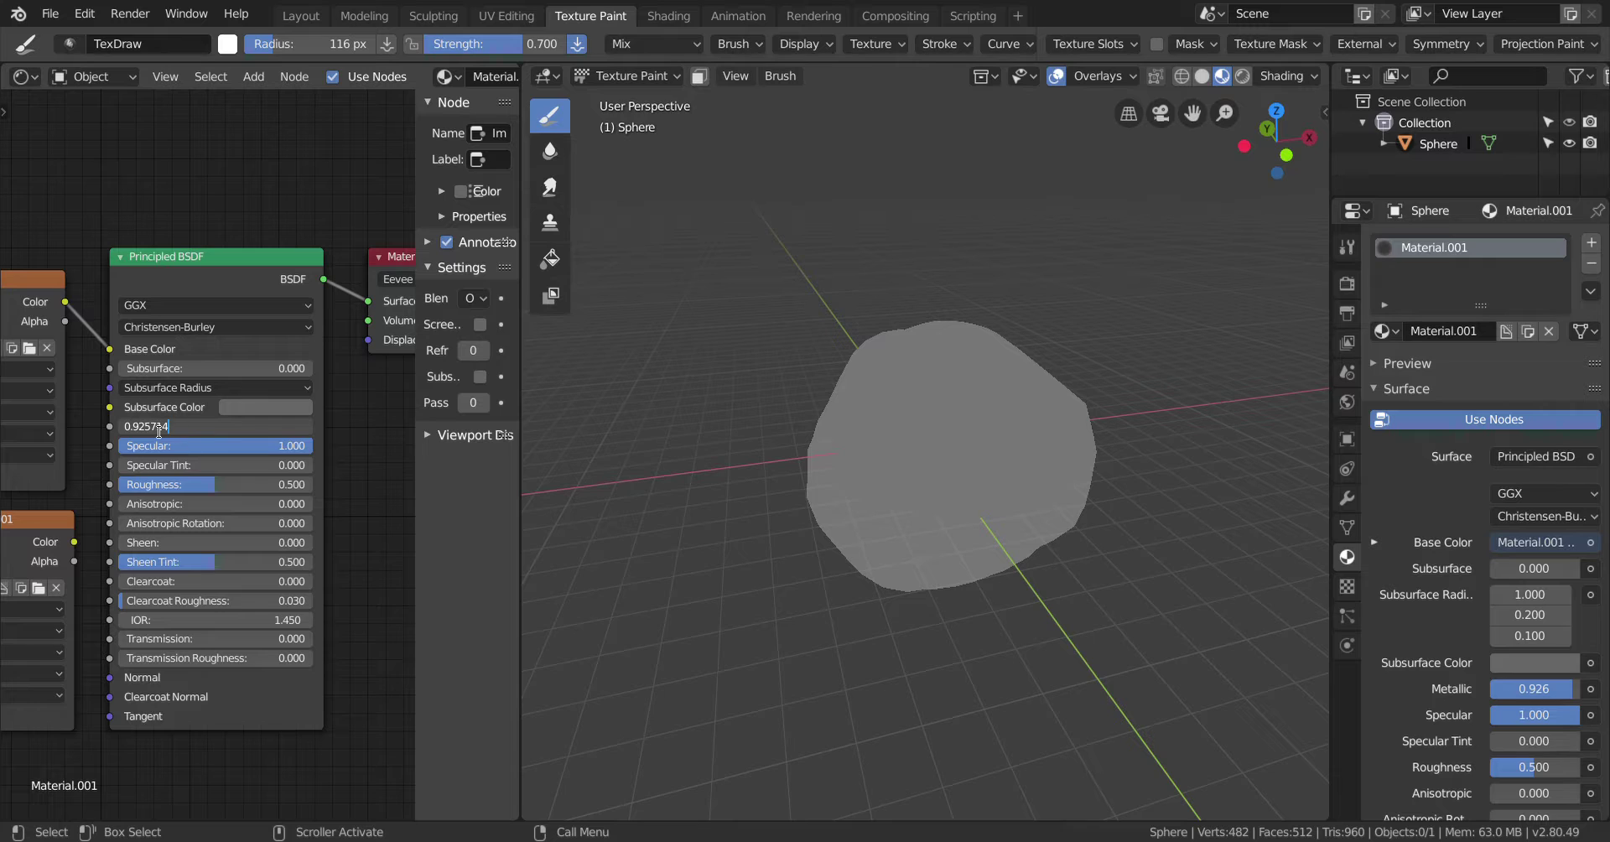
{"action": "key", "text": "Left"}
{"action": "key", "text": "Left"}
{"action": "key", "text": "Left"}
{"action": "key", "text": "Return"}
{"action": "left_click_drag", "start_coordinate": [209, 434], "coordinate": [310, 467]}
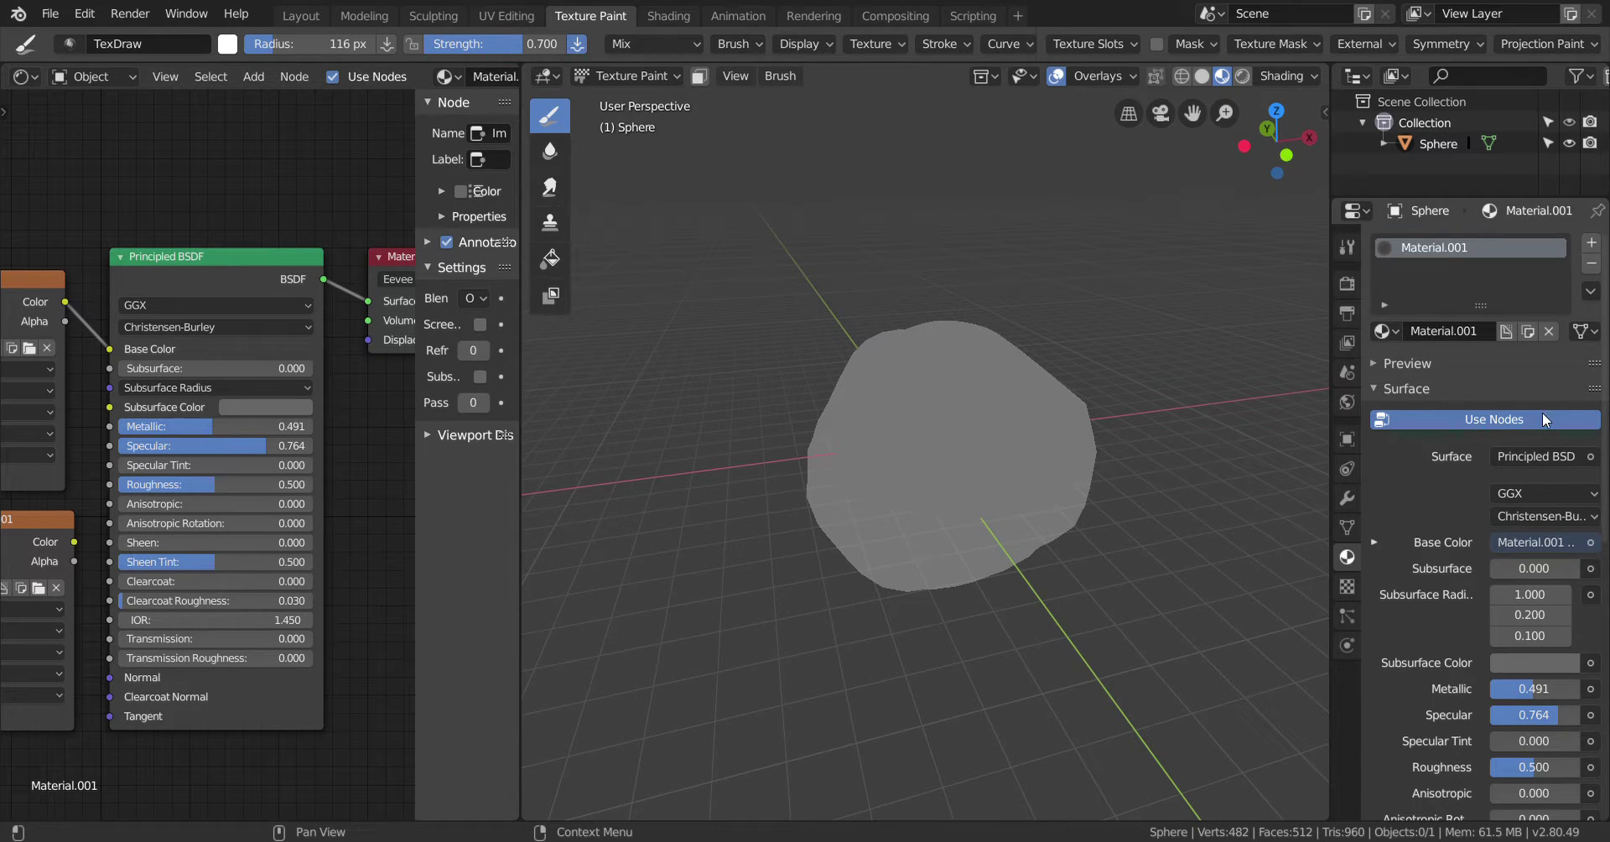
Turn off node use for the rock's material and lower the Principled BSDF's Specular to 0.448
{"action": "scroll", "coordinate": [1534, 416], "scroll_direction": "down", "scroll_amount": 1}
{"action": "scroll", "coordinate": [1479, 386], "scroll_direction": "up", "scroll_amount": 1}
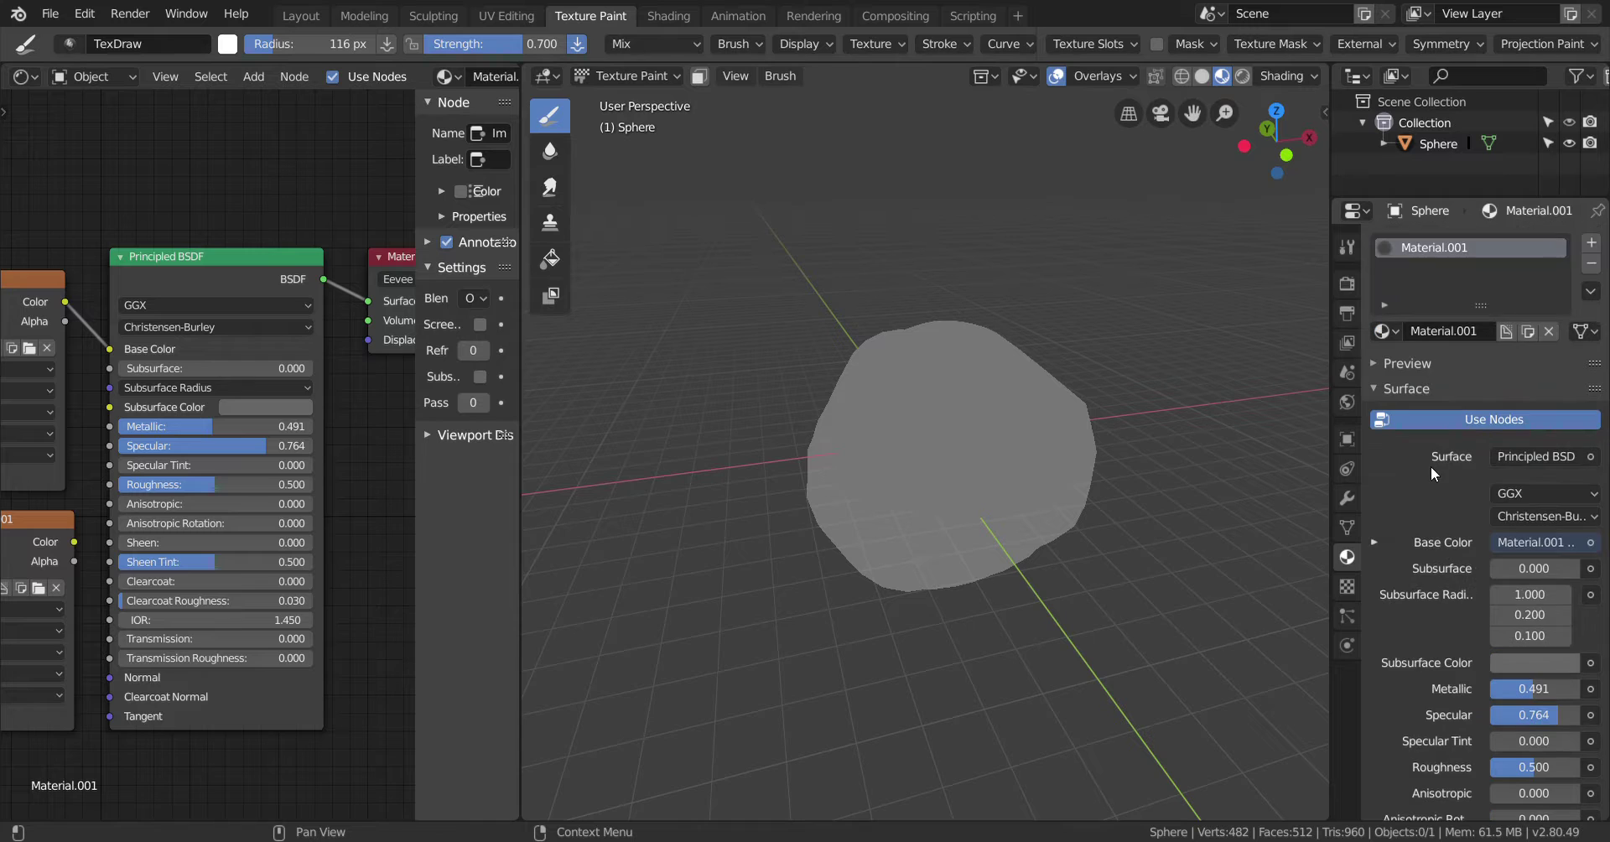
{"action": "left_click", "coordinate": [1461, 419]}
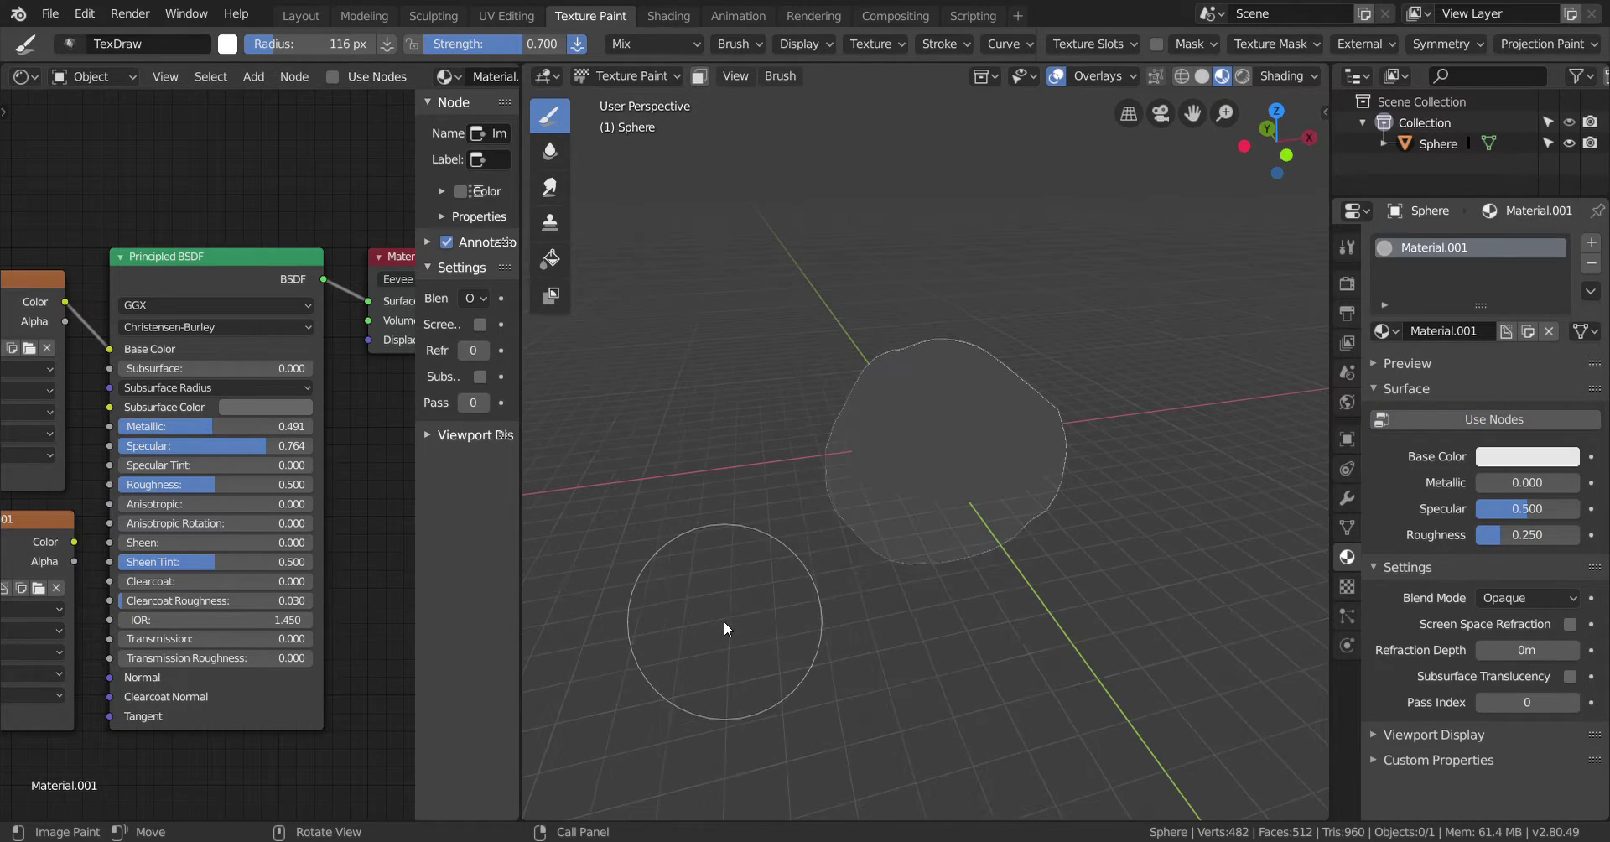
{"action": "mouse_move", "coordinate": [221, 442]}
{"action": "left_mouse_down"}
{"action": "mouse_move", "coordinate": [180, 443]}
{"action": "mouse_move", "coordinate": [261, 443]}
{"action": "mouse_move", "coordinate": [205, 443]}
{"action": "left_mouse_up"}
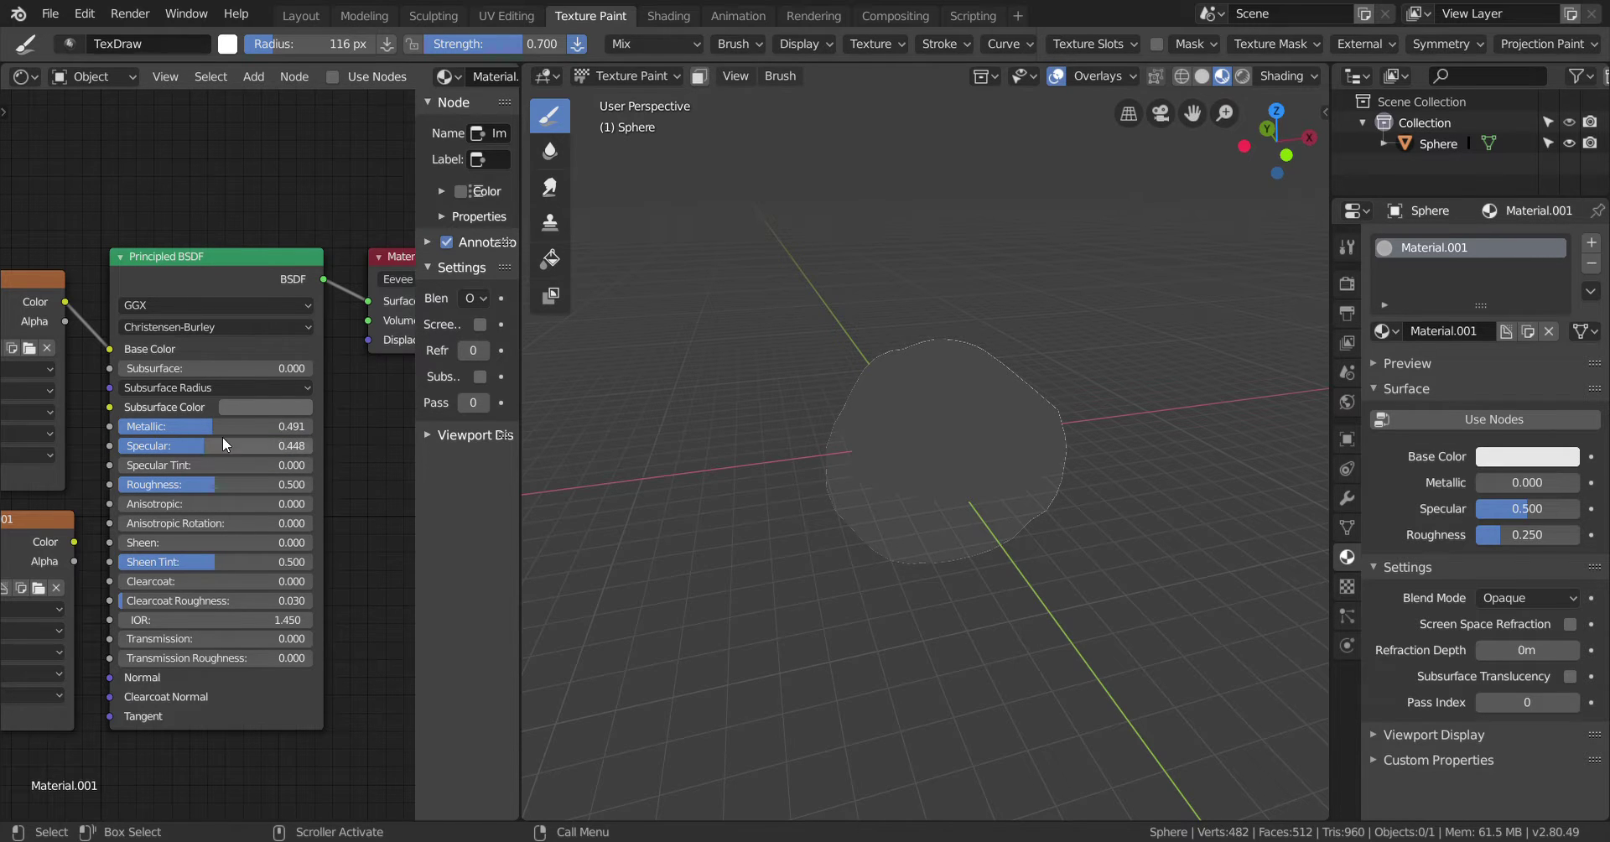
Check the rock in other viewport shading modes and change the non-node material's Base Color to grey
{"action": "left_click", "coordinate": [1239, 76]}
{"action": "left_click", "coordinate": [1223, 76]}
{"action": "left_click", "coordinate": [1281, 75]}
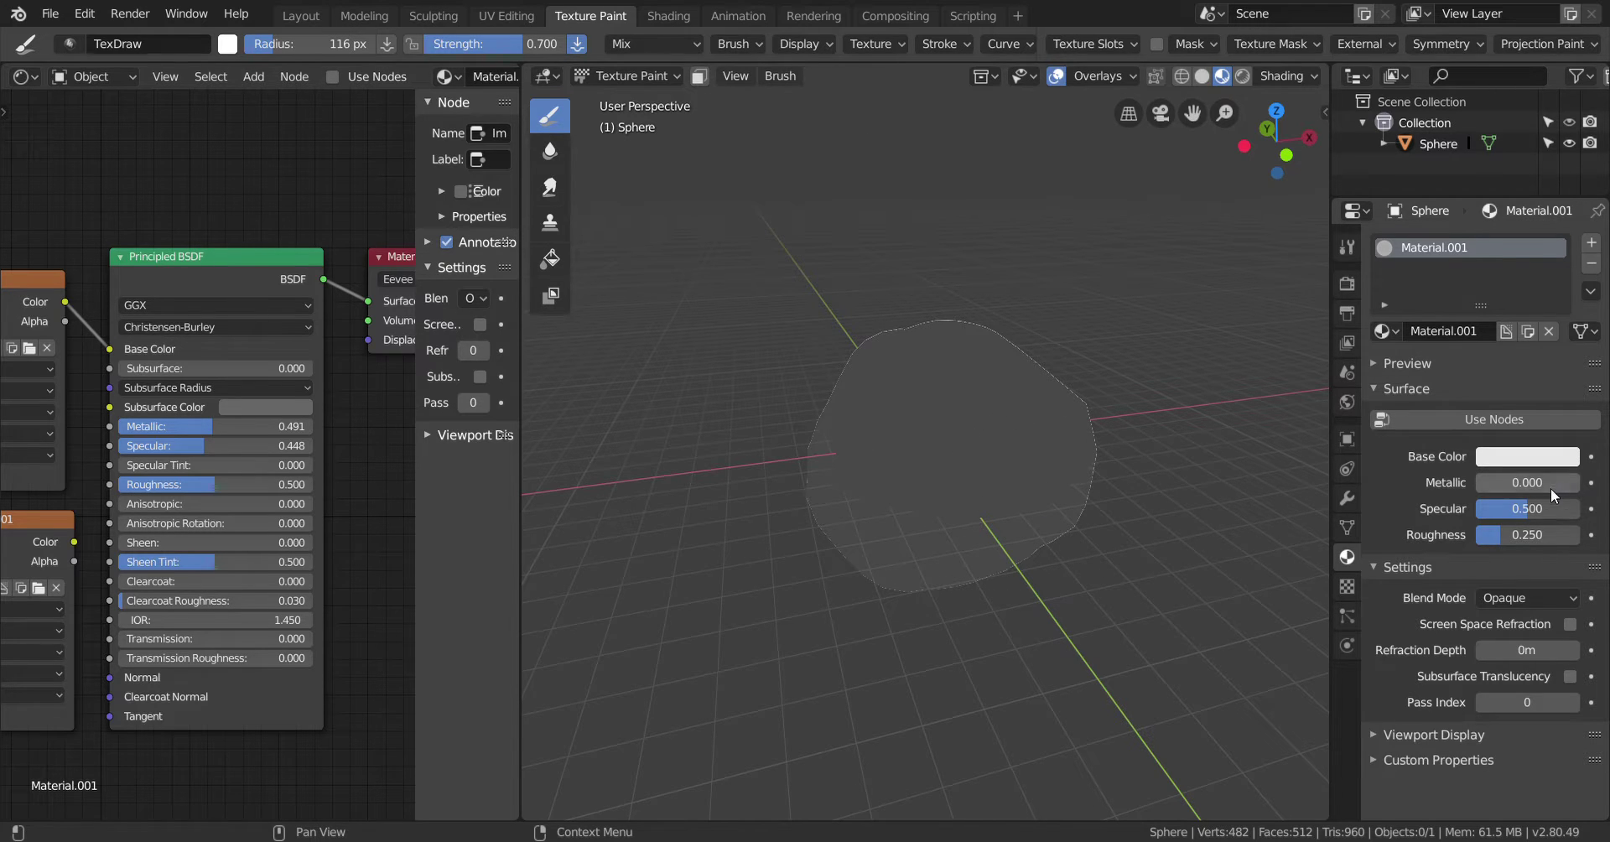
{"action": "left_click", "coordinate": [1549, 456]}
{"action": "left_click", "coordinate": [1563, 233]}
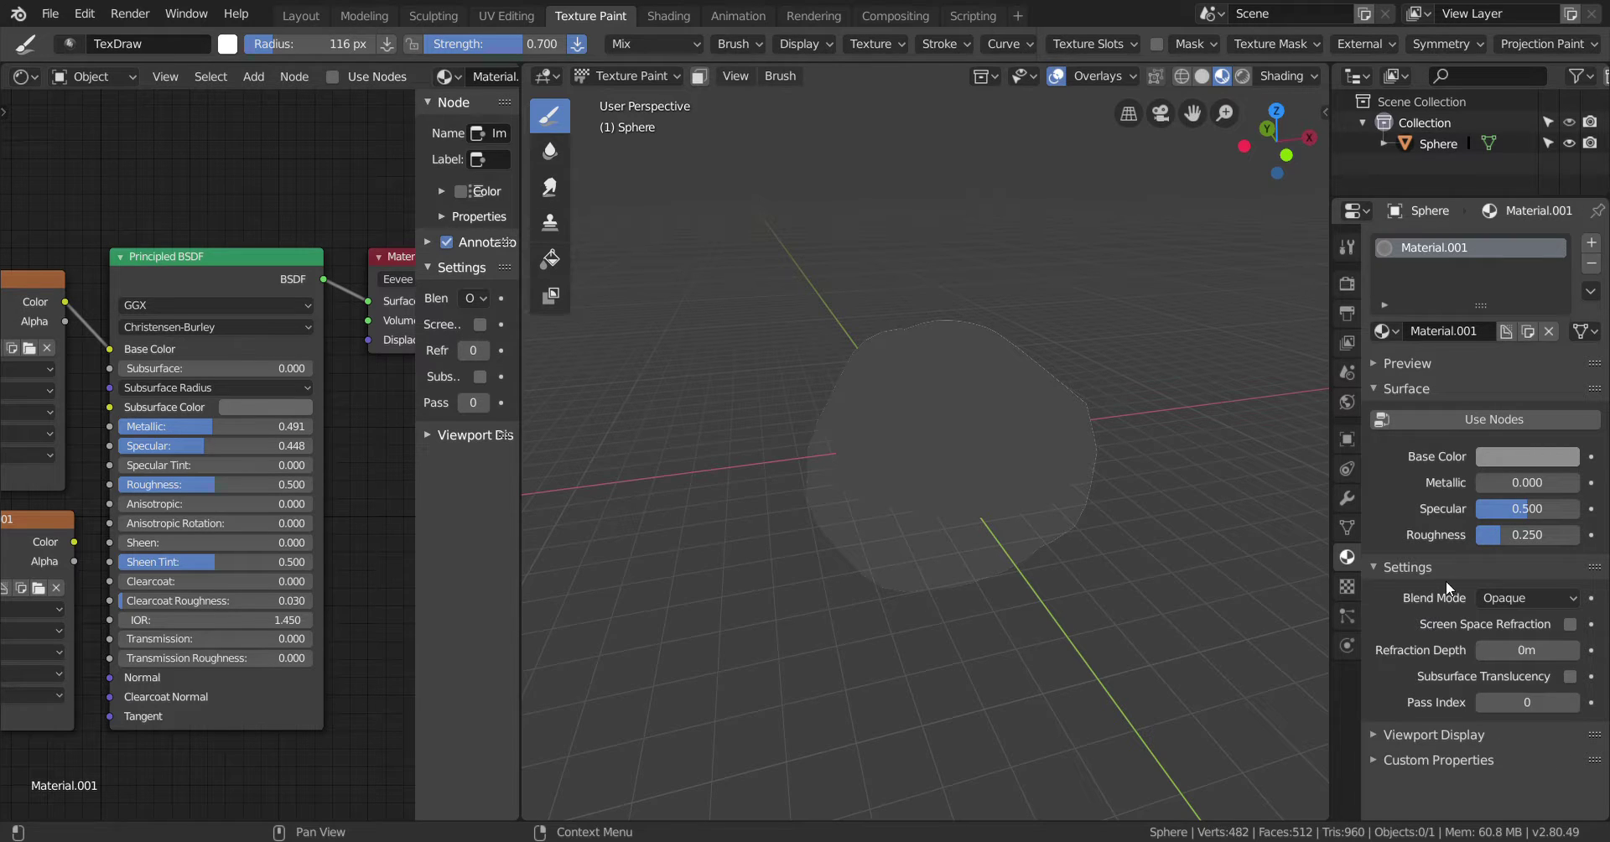
Unlink Material.001 from the rock's material slot and create a new material in its place
{"action": "double_click", "coordinate": [1529, 248]}
{"action": "left_click", "coordinate": [1482, 332]}
{"action": "left_click", "coordinate": [1549, 331]}
{"action": "left_click", "coordinate": [1549, 331]}
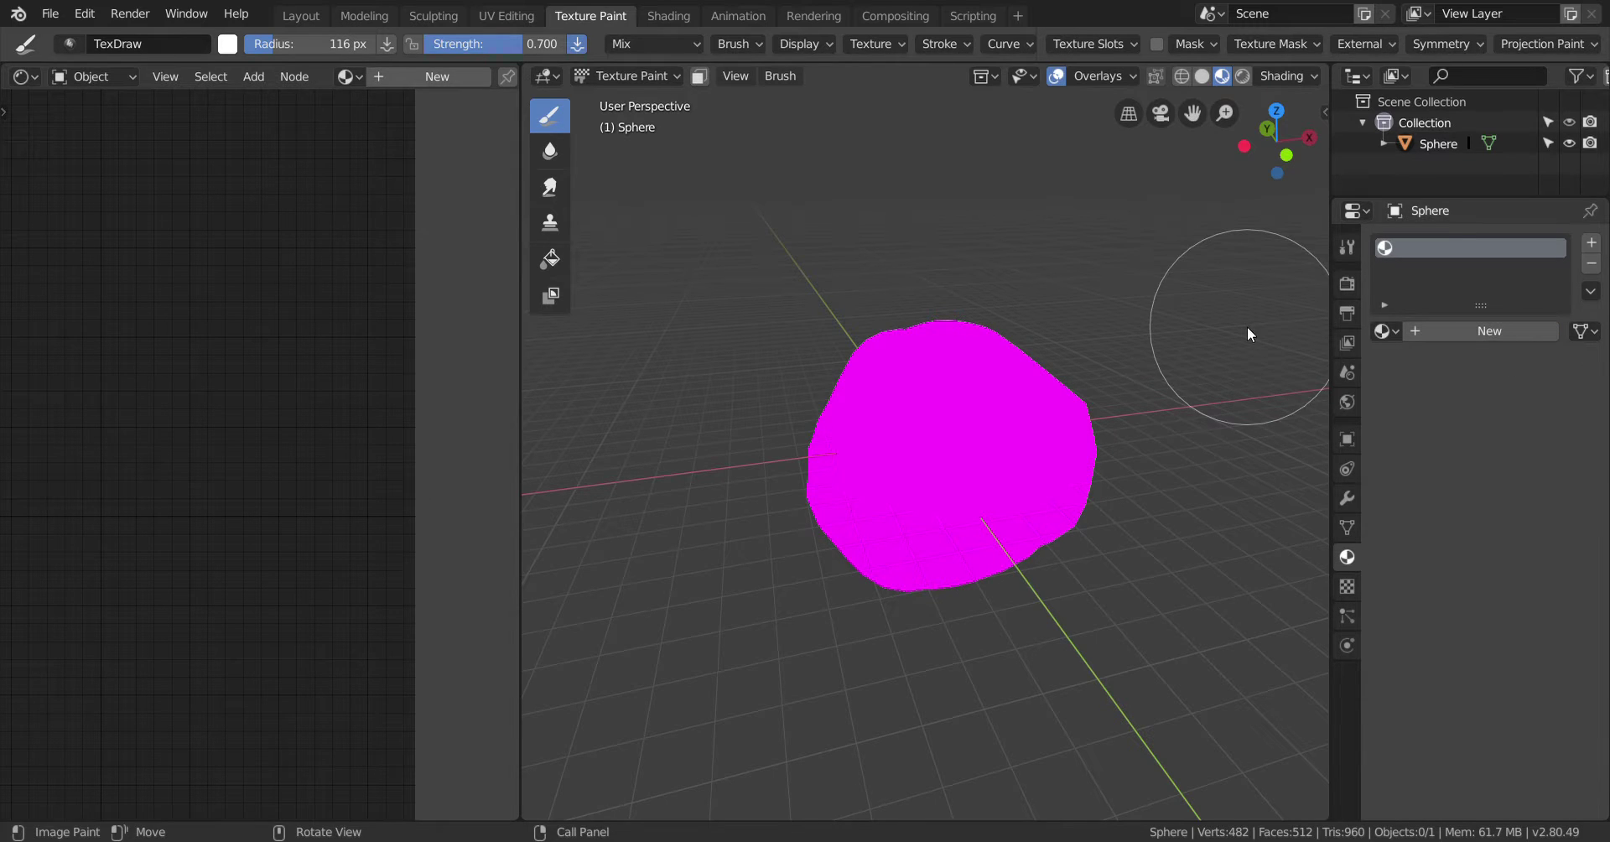
{"action": "left_click", "coordinate": [1468, 330]}
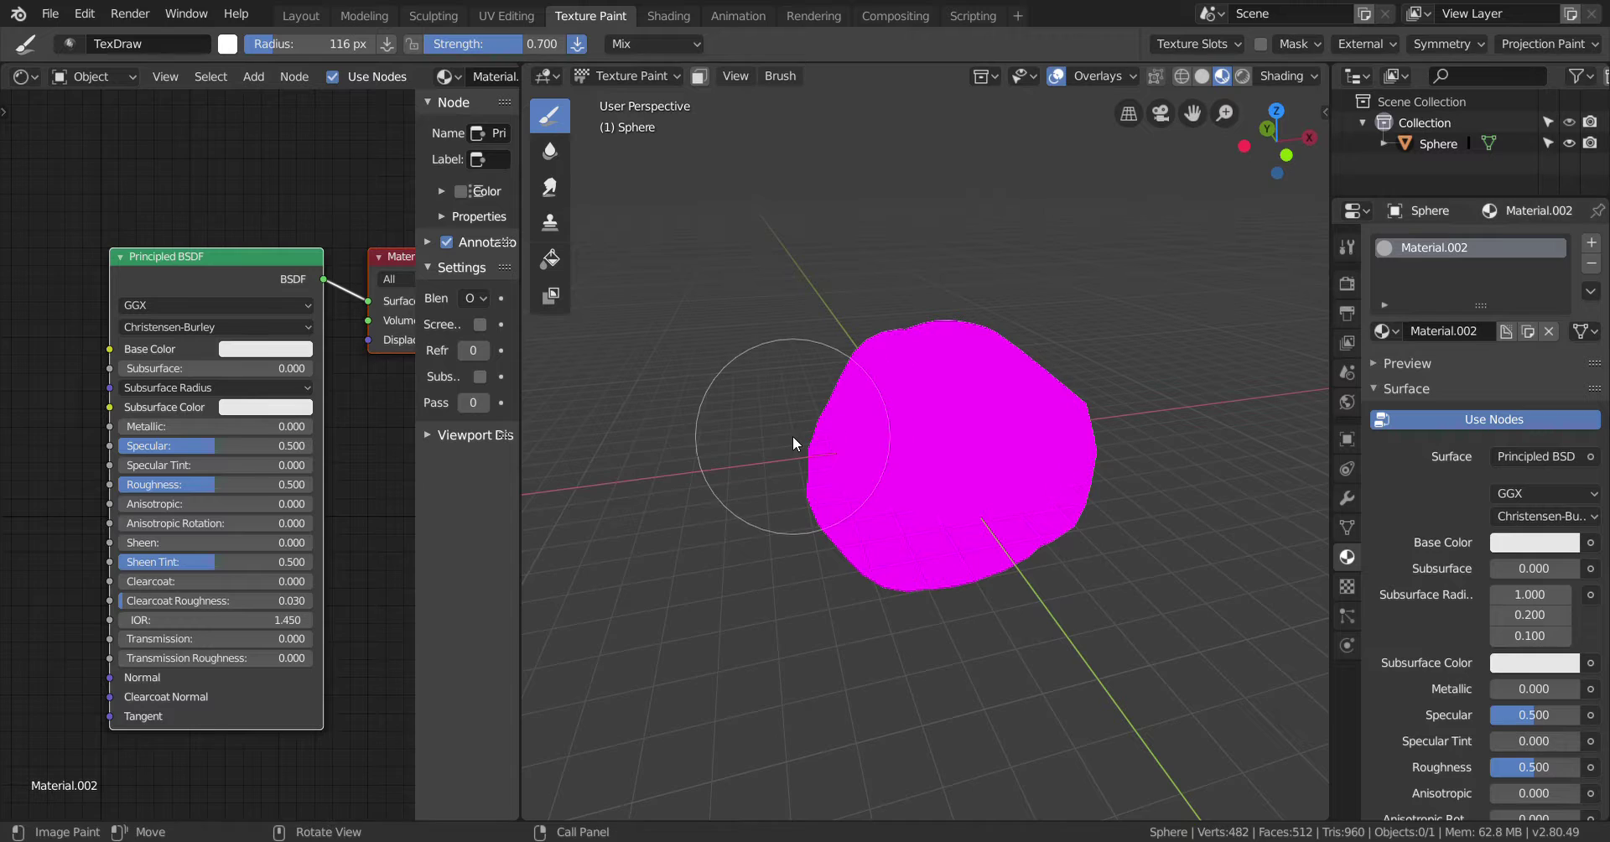
Set the new material's Metallic to 0.686 and its Base Color to a dark grey with value 0.323
{"action": "left_click_drag", "start_coordinate": [184, 426], "coordinate": [255, 425]}
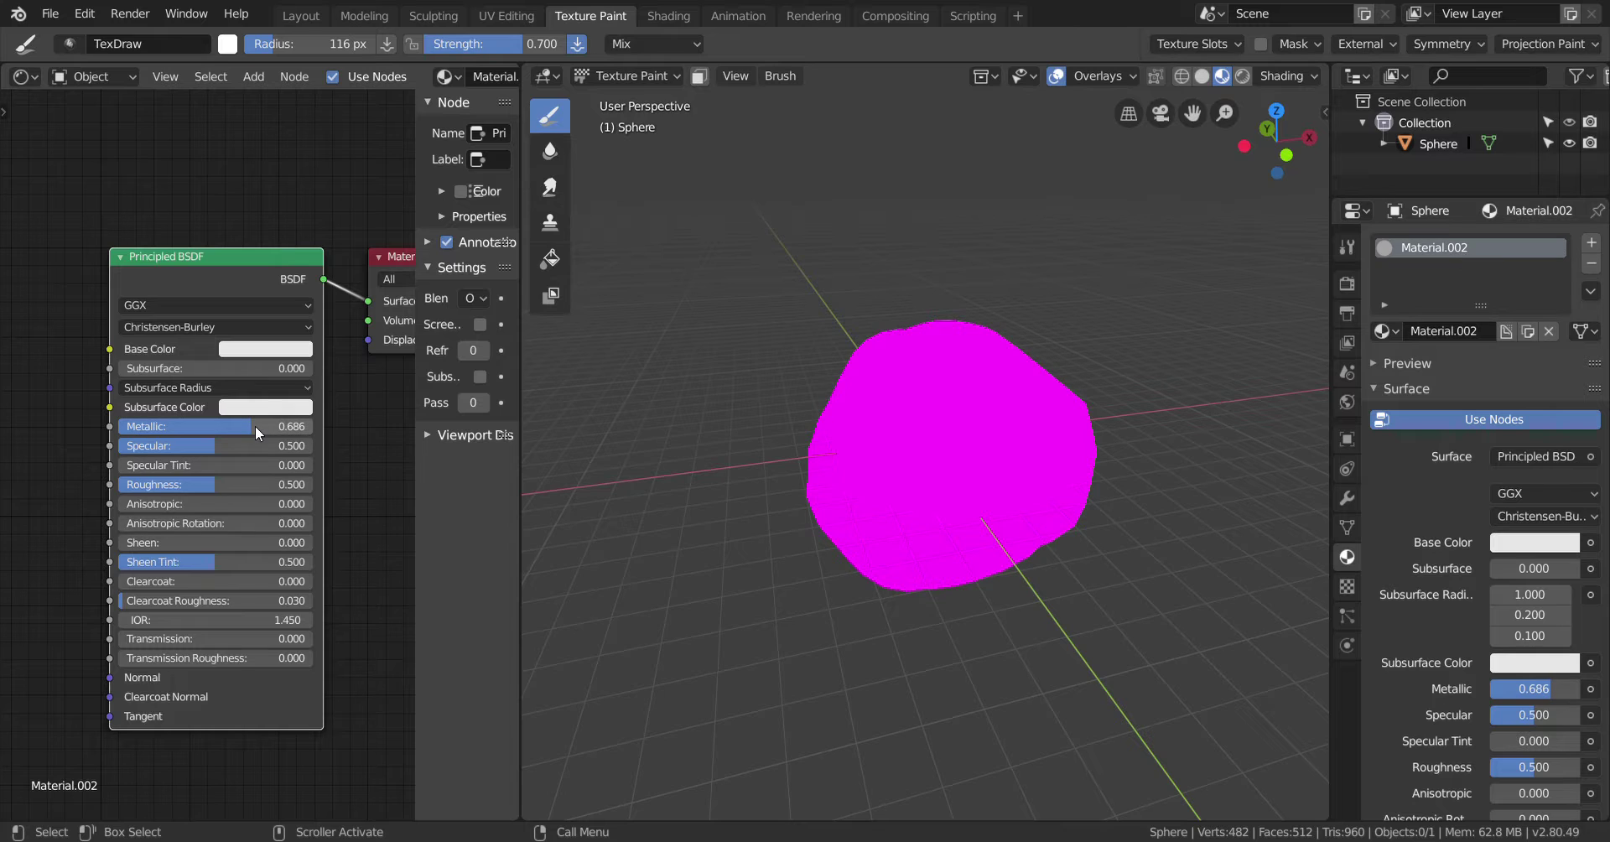
{"action": "left_click", "coordinate": [273, 349]}
{"action": "left_click_drag", "start_coordinate": [371, 138], "coordinate": [369, 183]}
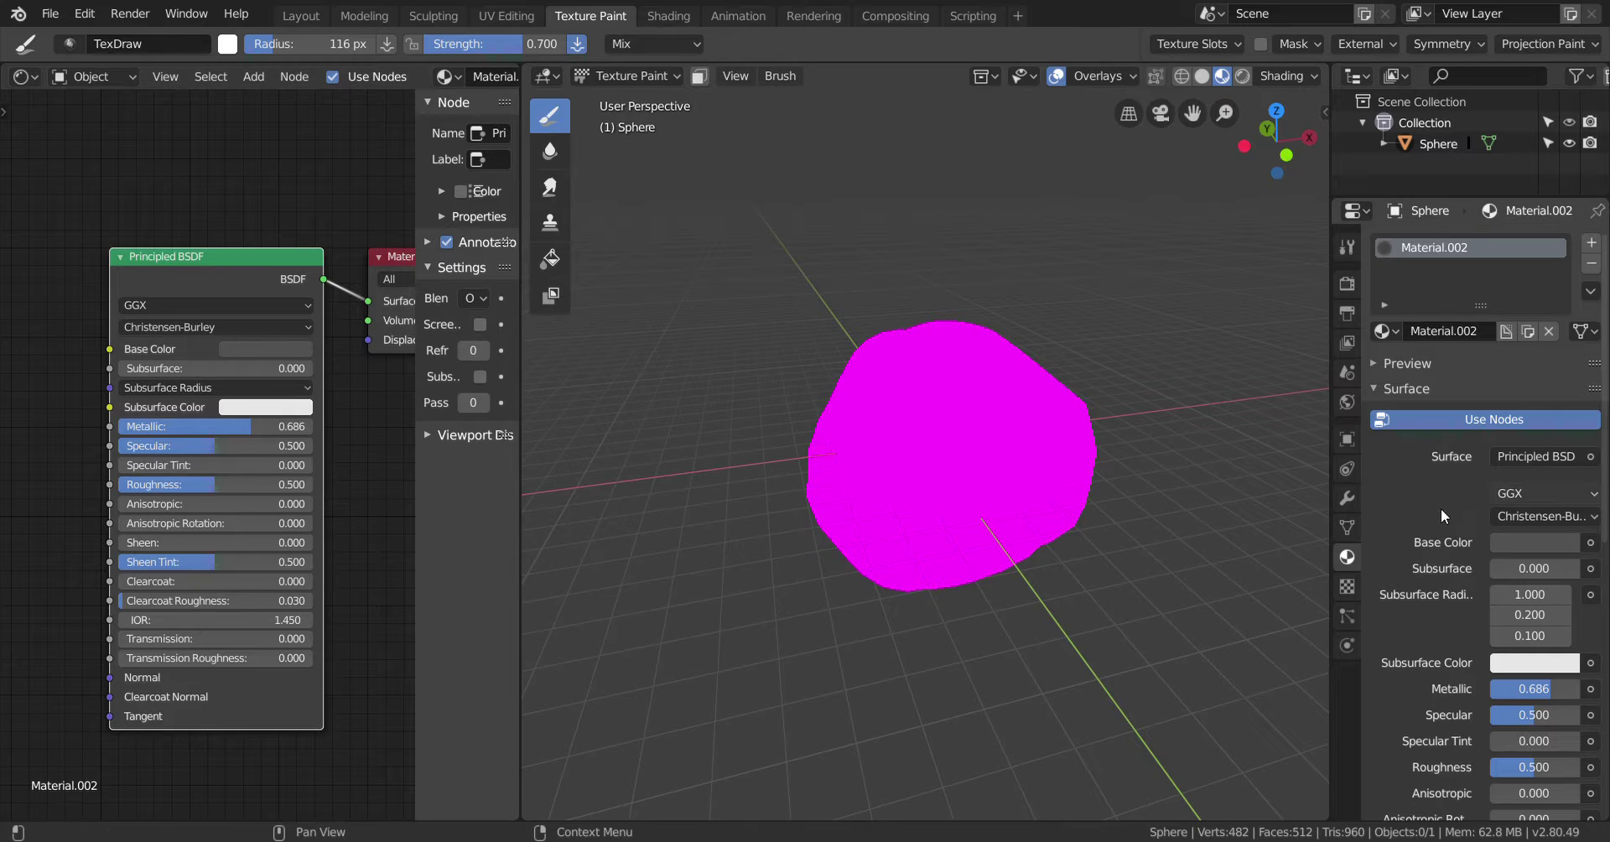
Switch the new material's node use off and back on, and re-enter 0.0 for Sheen
{"action": "left_click", "coordinate": [1410, 423]}
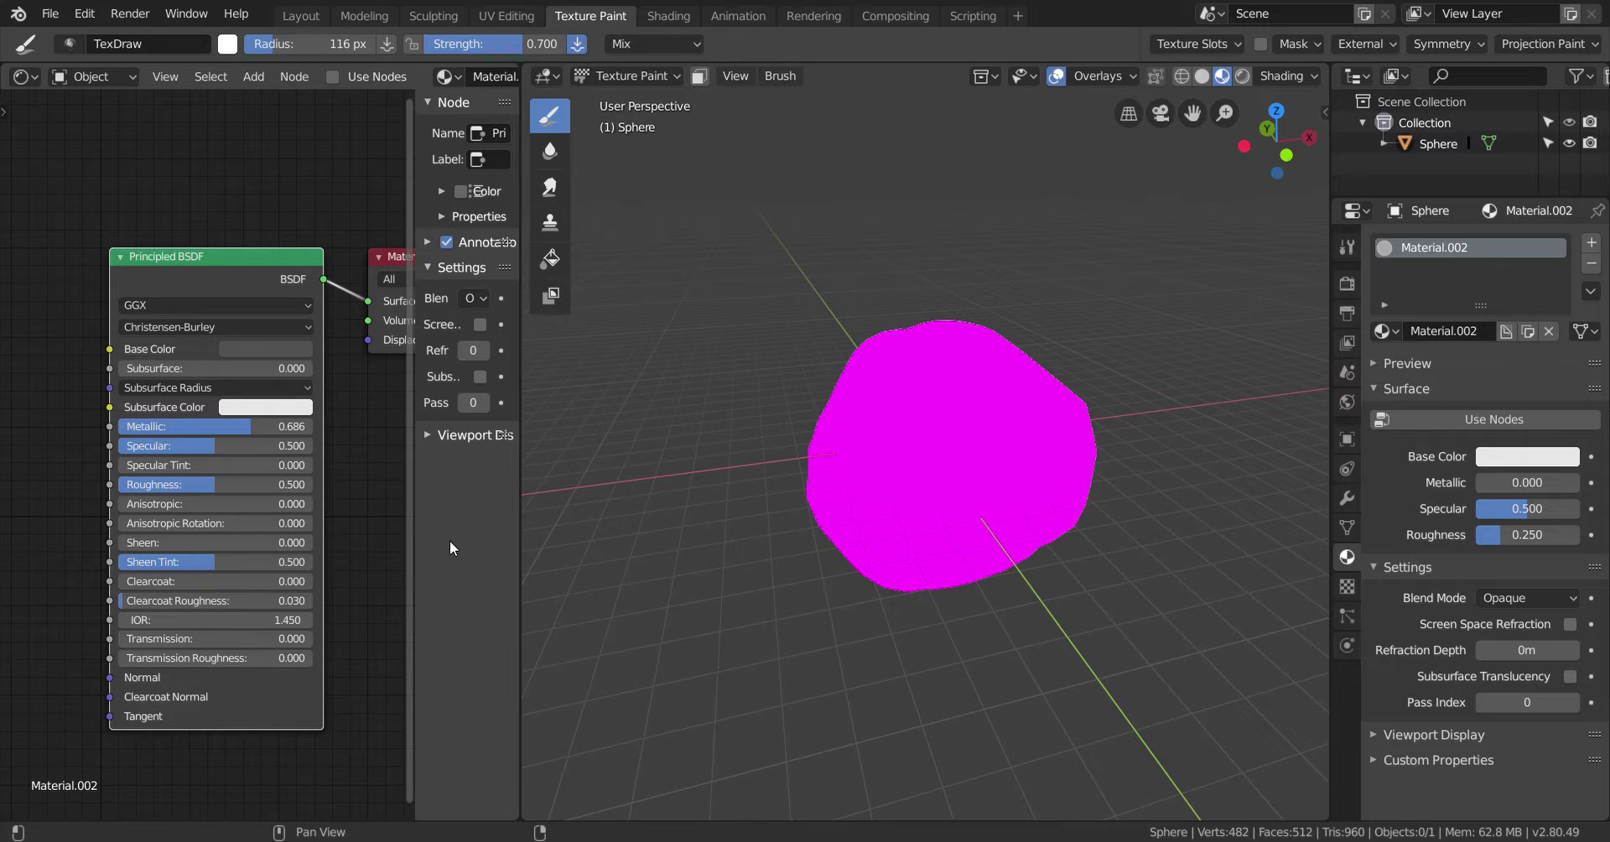
{"action": "left_click", "coordinate": [1475, 419]}
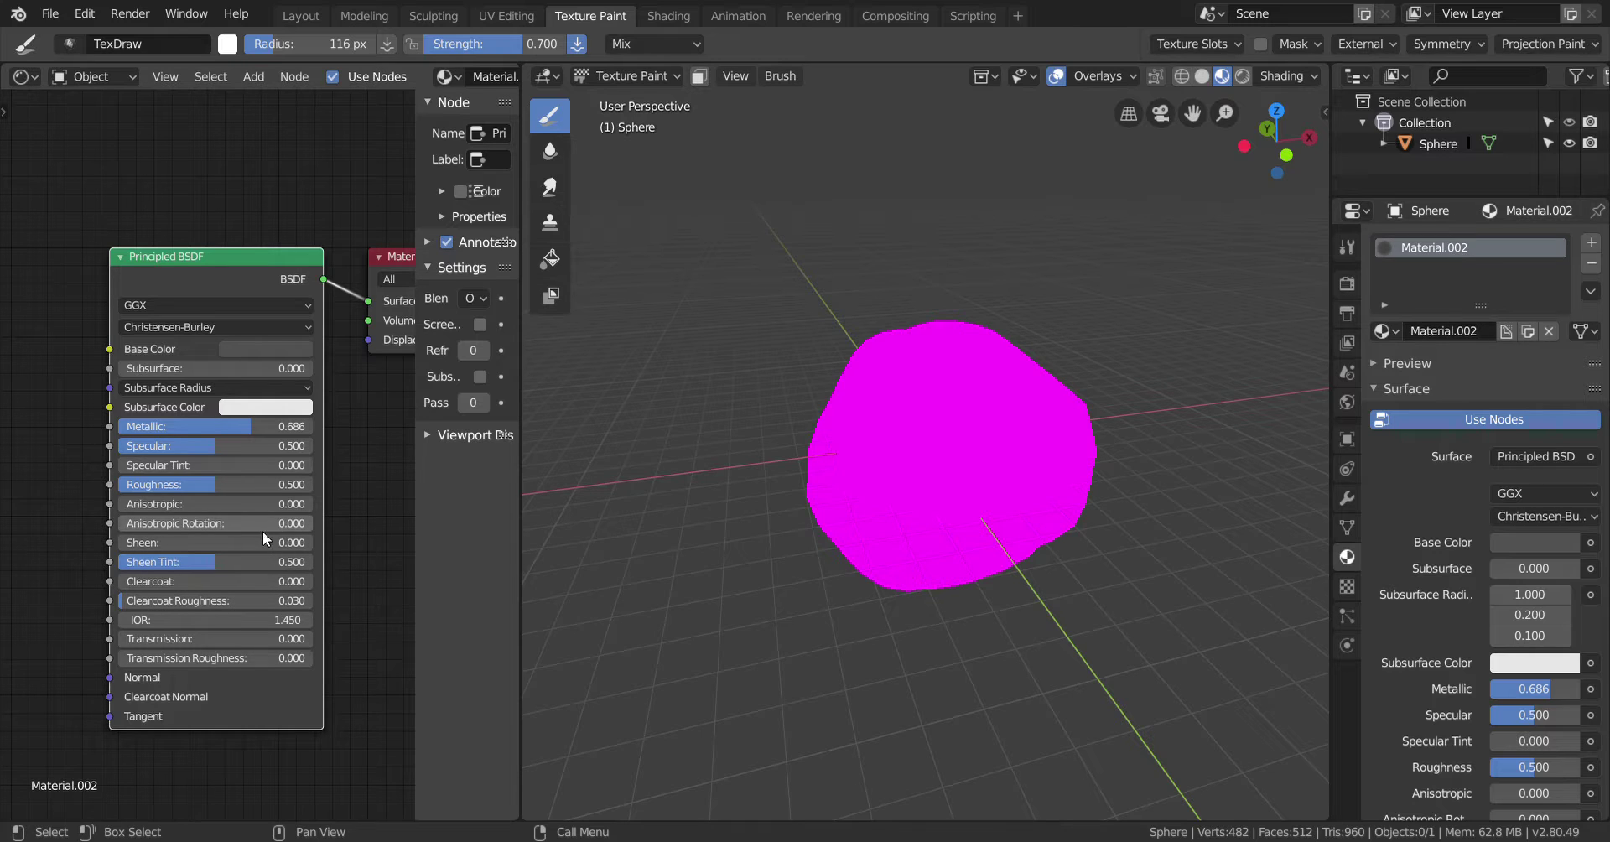
{"action": "double_click", "coordinate": [227, 541]}
{"action": "type", "text": "0.0"}
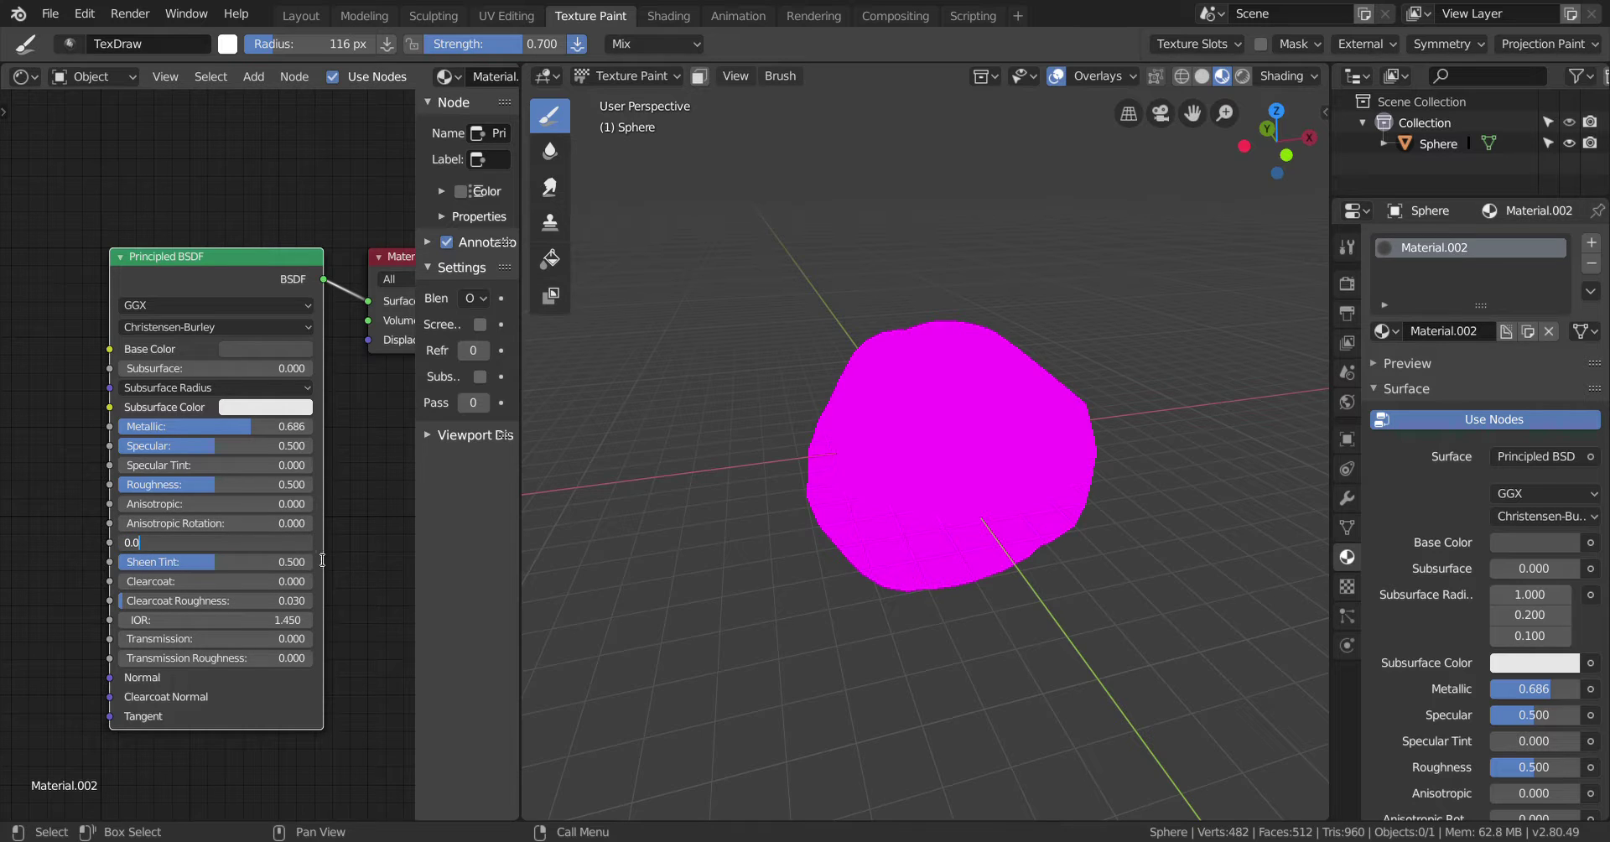
{"action": "key", "text": "Return"}
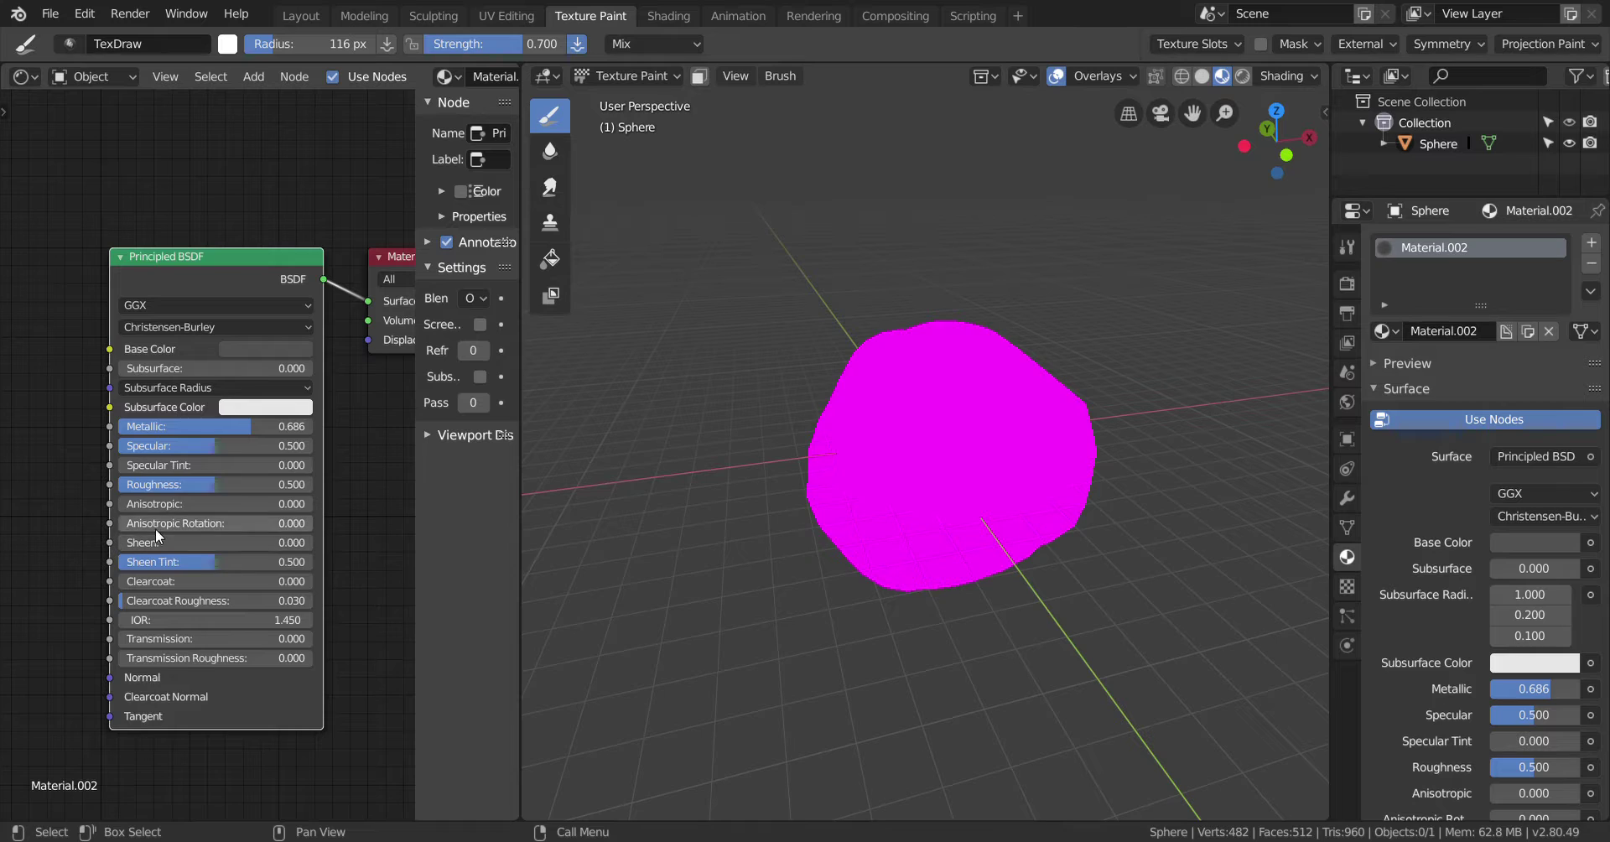
Lower the Principled BSDF's Metallic to 0.152
{"action": "left_click_drag", "start_coordinate": [232, 424], "coordinate": [127, 424]}
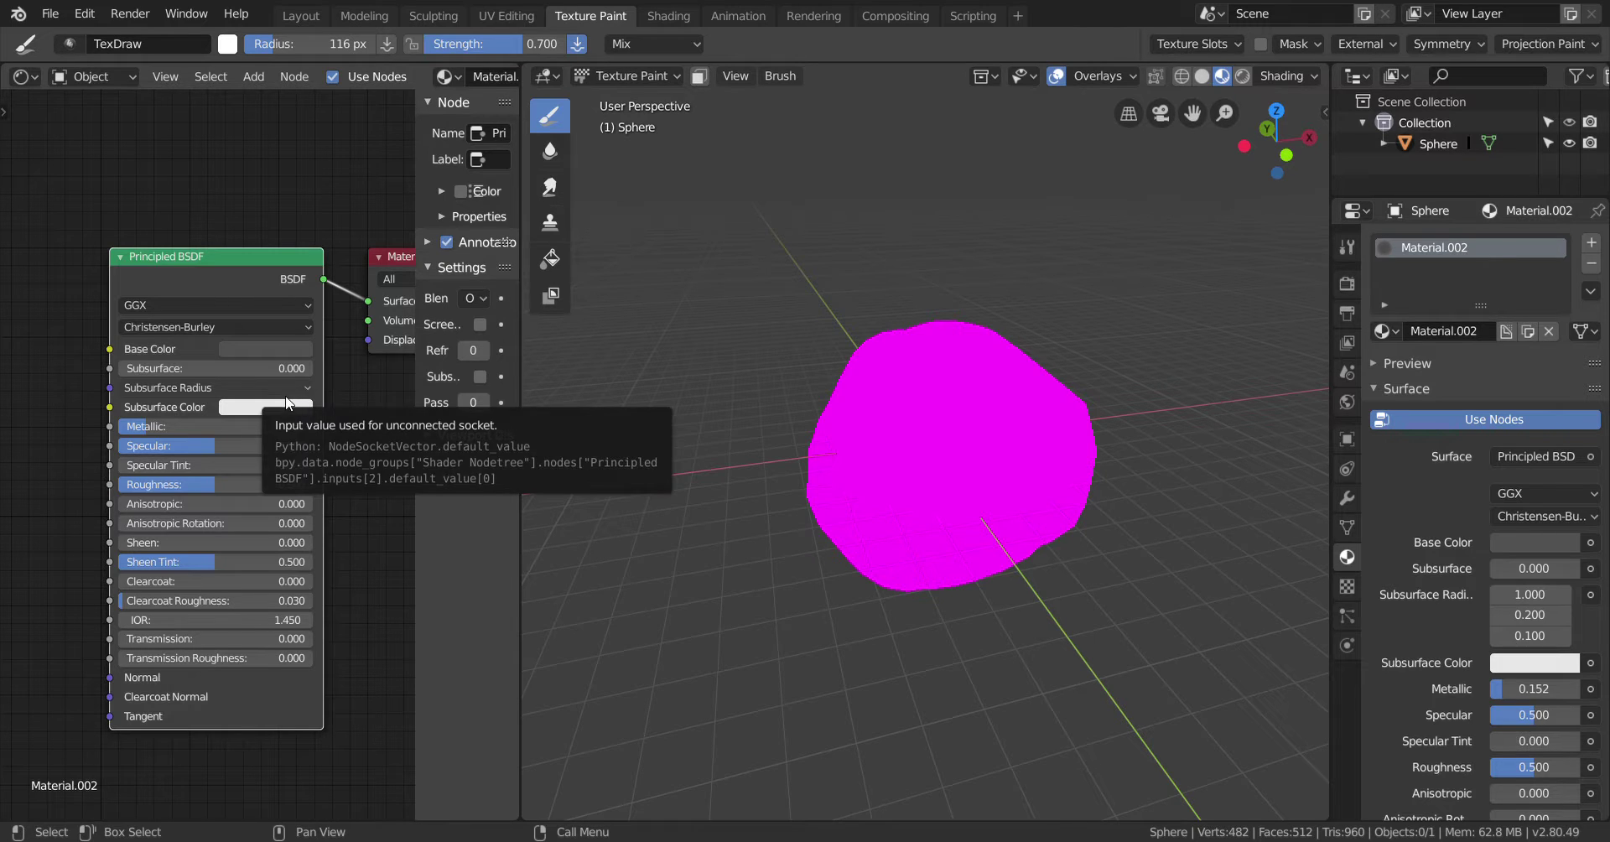
{"action": "middle_click_drag", "start_coordinate": [355, 435], "coordinate": [283, 449]}
{"action": "right_click", "coordinate": [297, 425]}
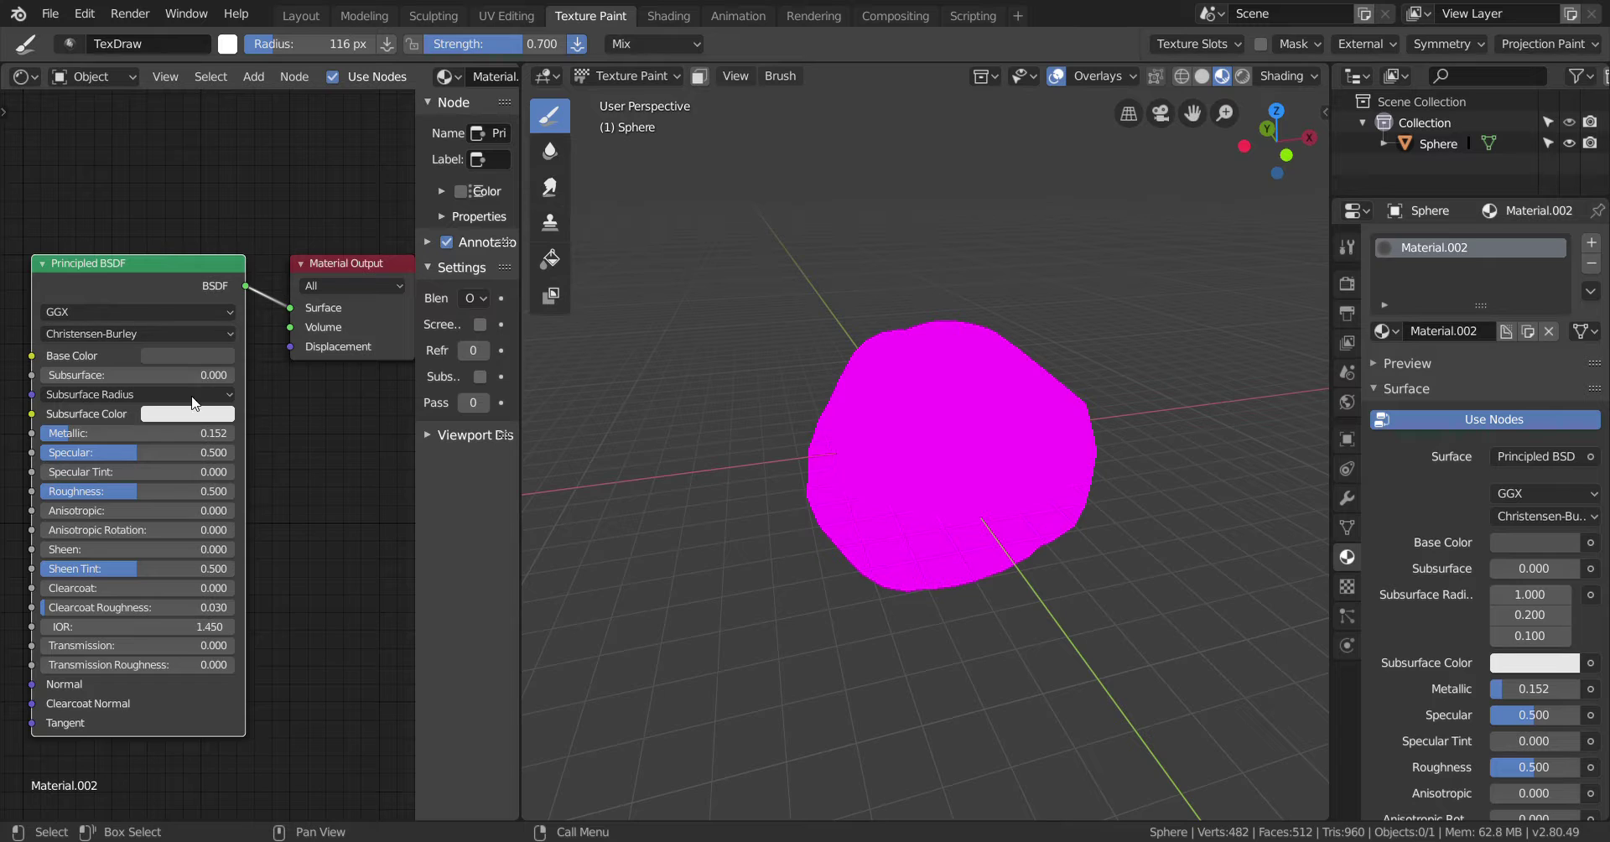
{"action": "middle_click_drag", "start_coordinate": [303, 404], "coordinate": [366, 368]}
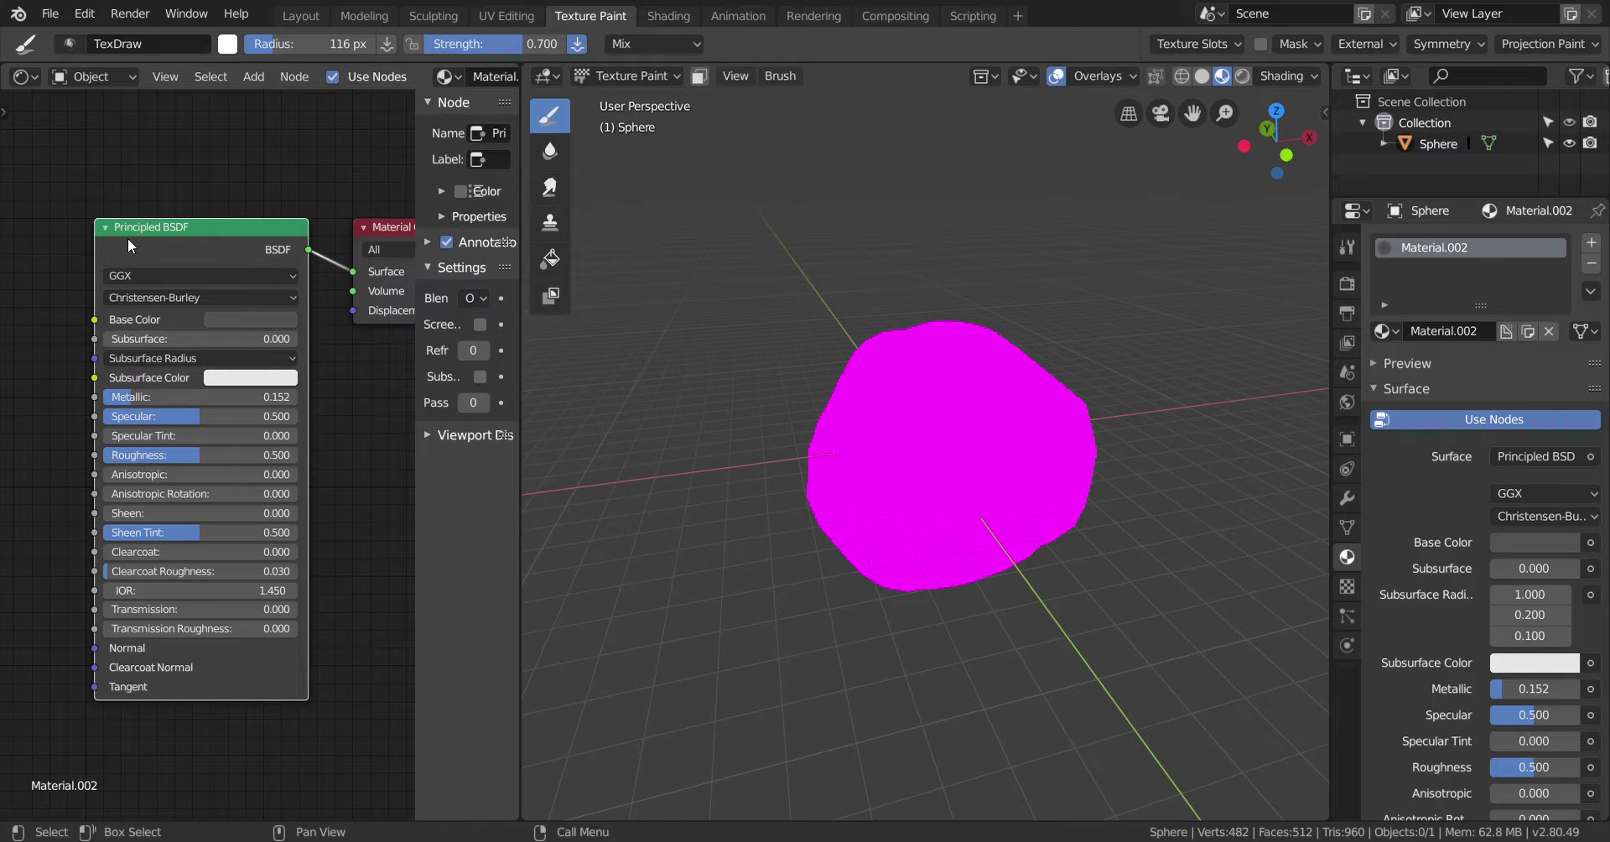
{"action": "middle_click_drag", "start_coordinate": [121, 245], "coordinate": [169, 326]}
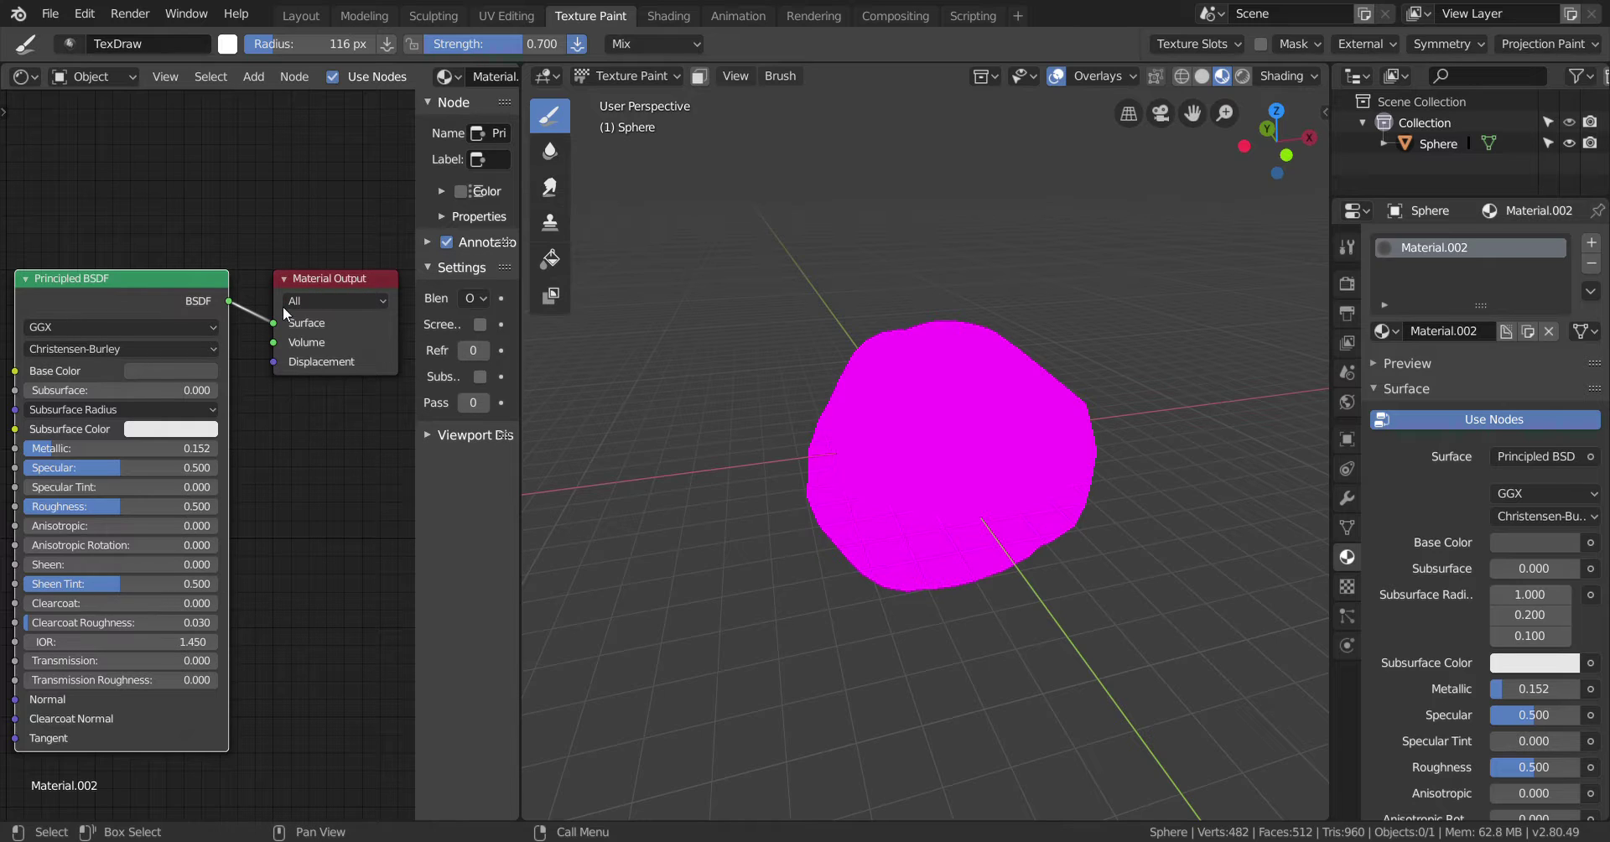
Set the new material's Material Output node target to Eevee
{"action": "left_click", "coordinate": [275, 341]}
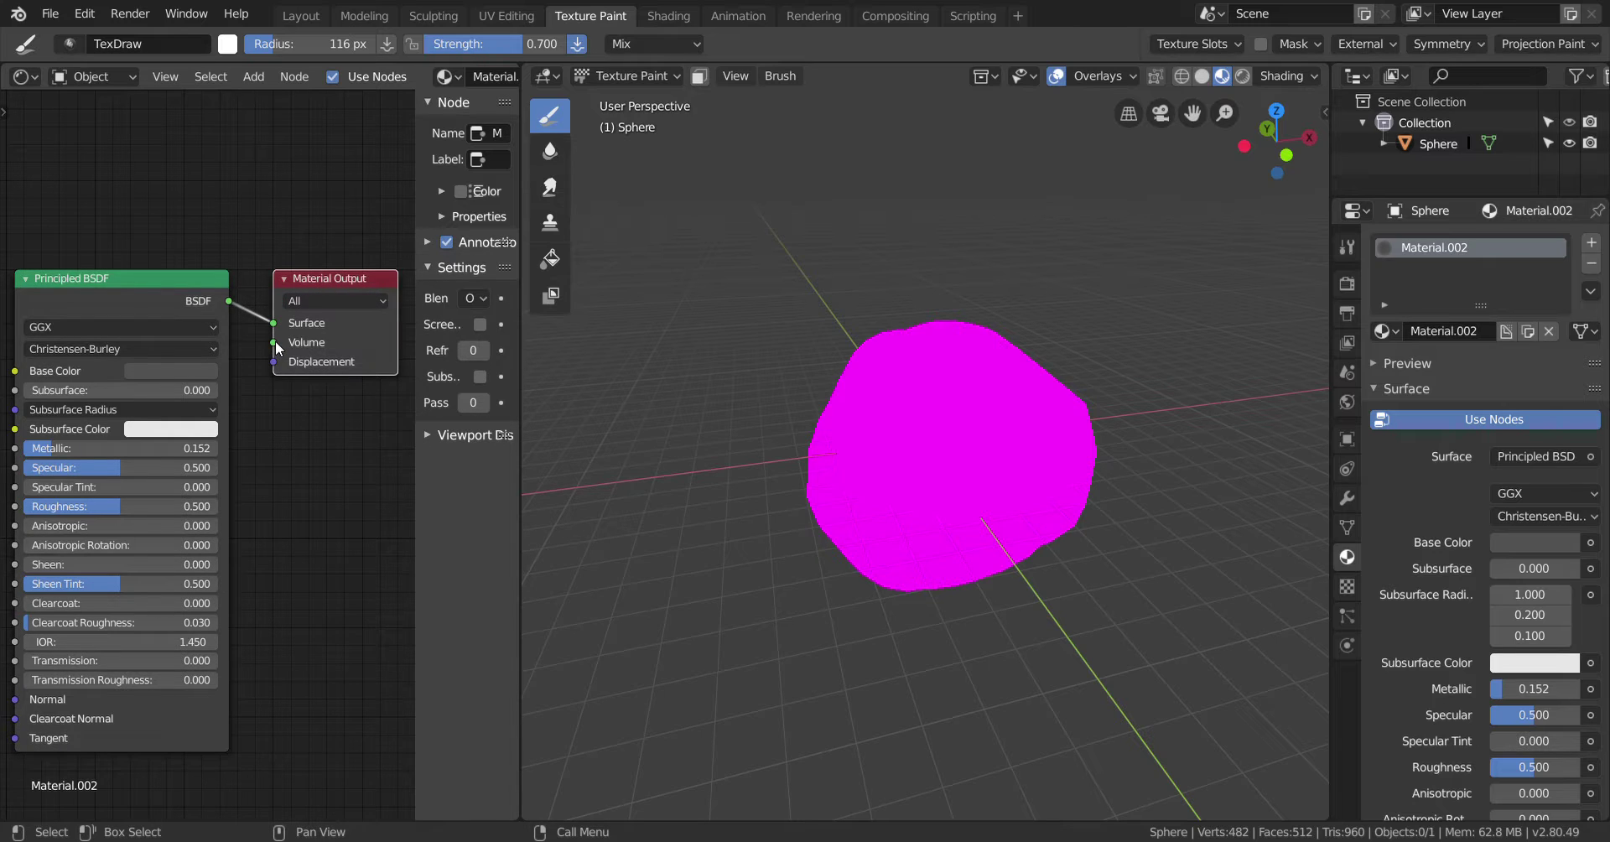
{"action": "left_click", "coordinate": [347, 295]}
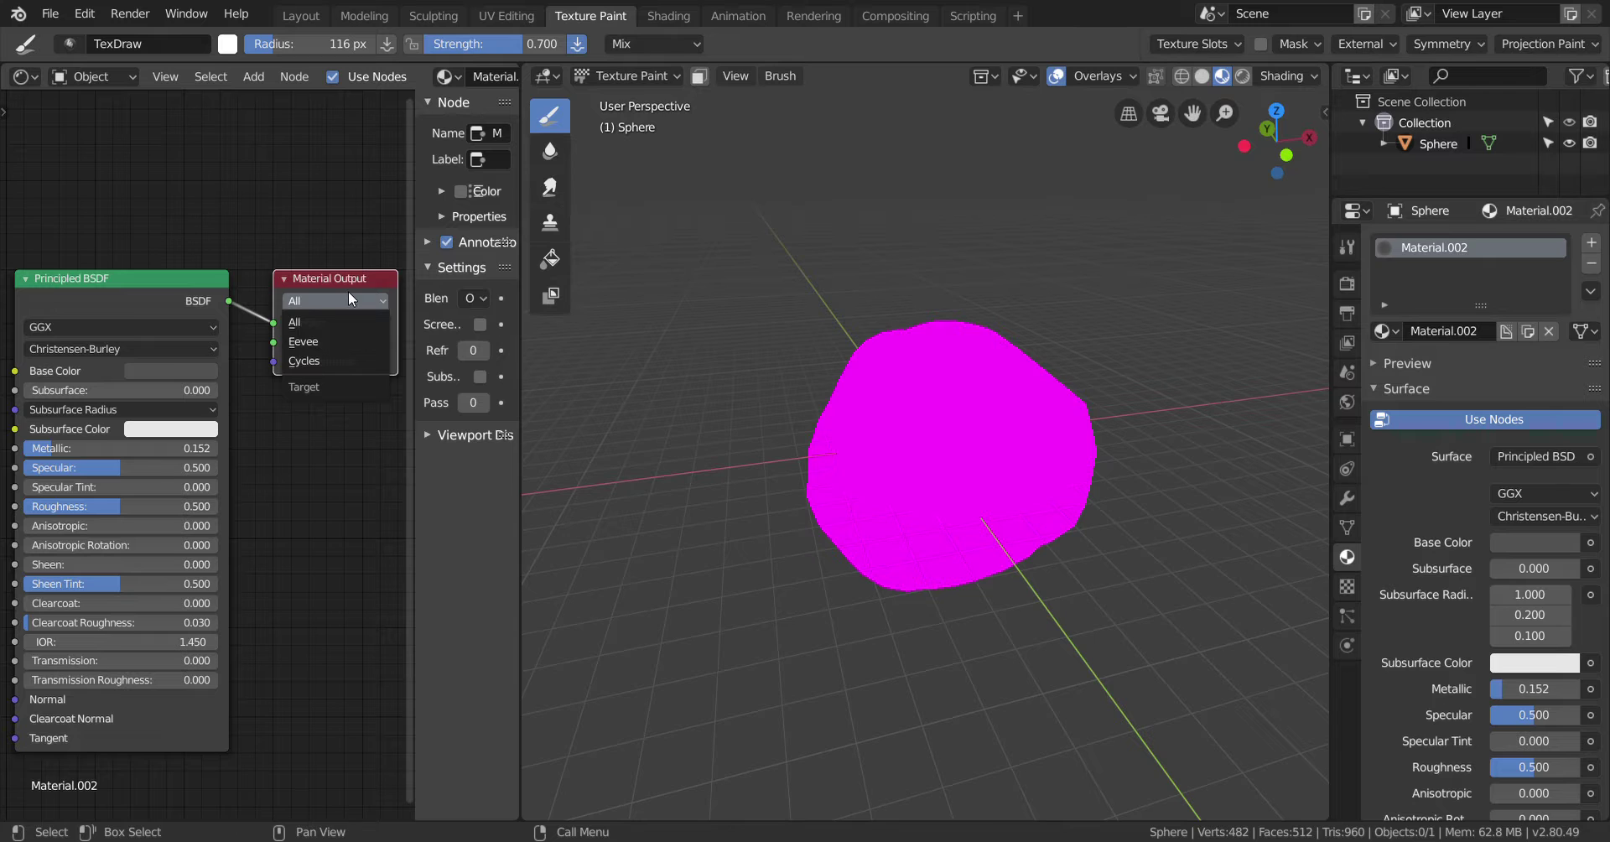
{"action": "left_click", "coordinate": [334, 340]}
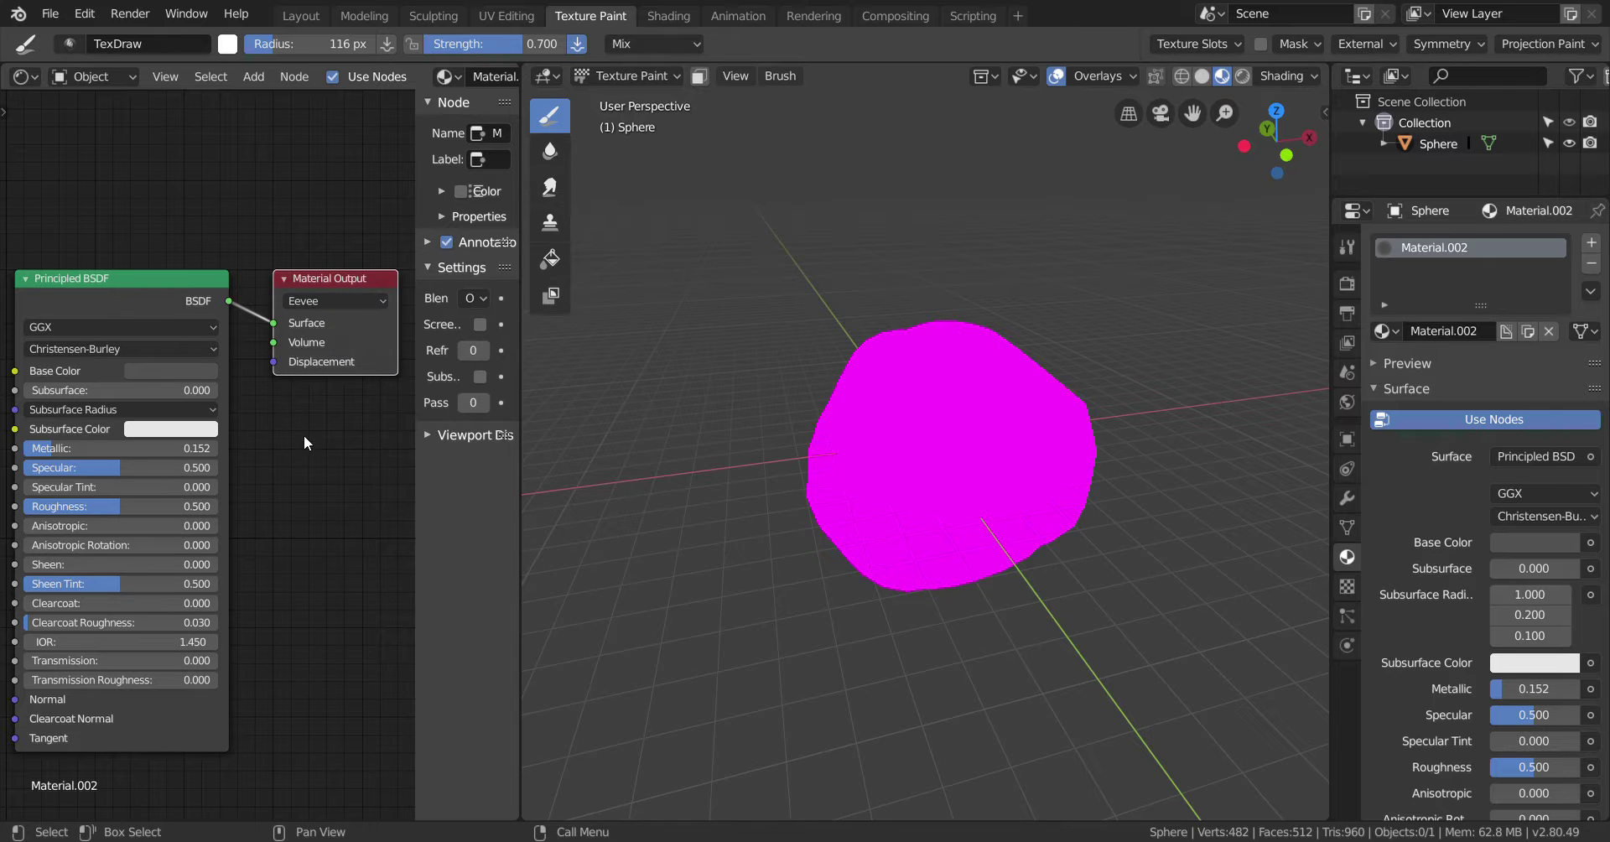
{"action": "scroll", "coordinate": [309, 449], "scroll_direction": "down", "scroll_amount": 1}
{"action": "middle_click_drag", "start_coordinate": [308, 450], "coordinate": [315, 351]}
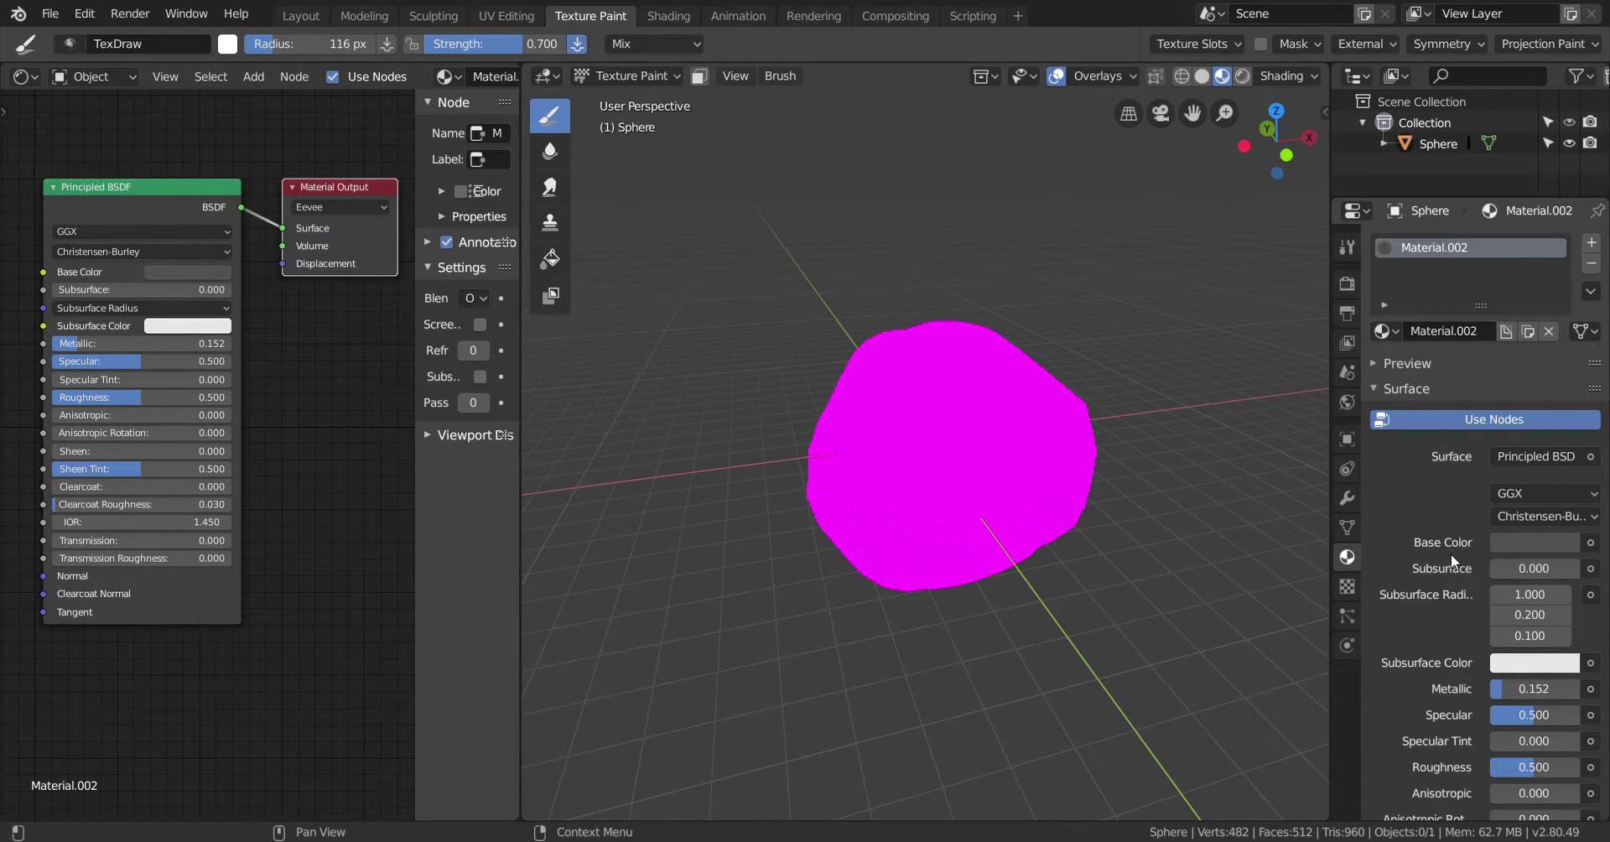
Darken the material's Base Color slightly and review the Blend Mode options, keeping Opaque
{"action": "left_click", "coordinate": [1519, 537]}
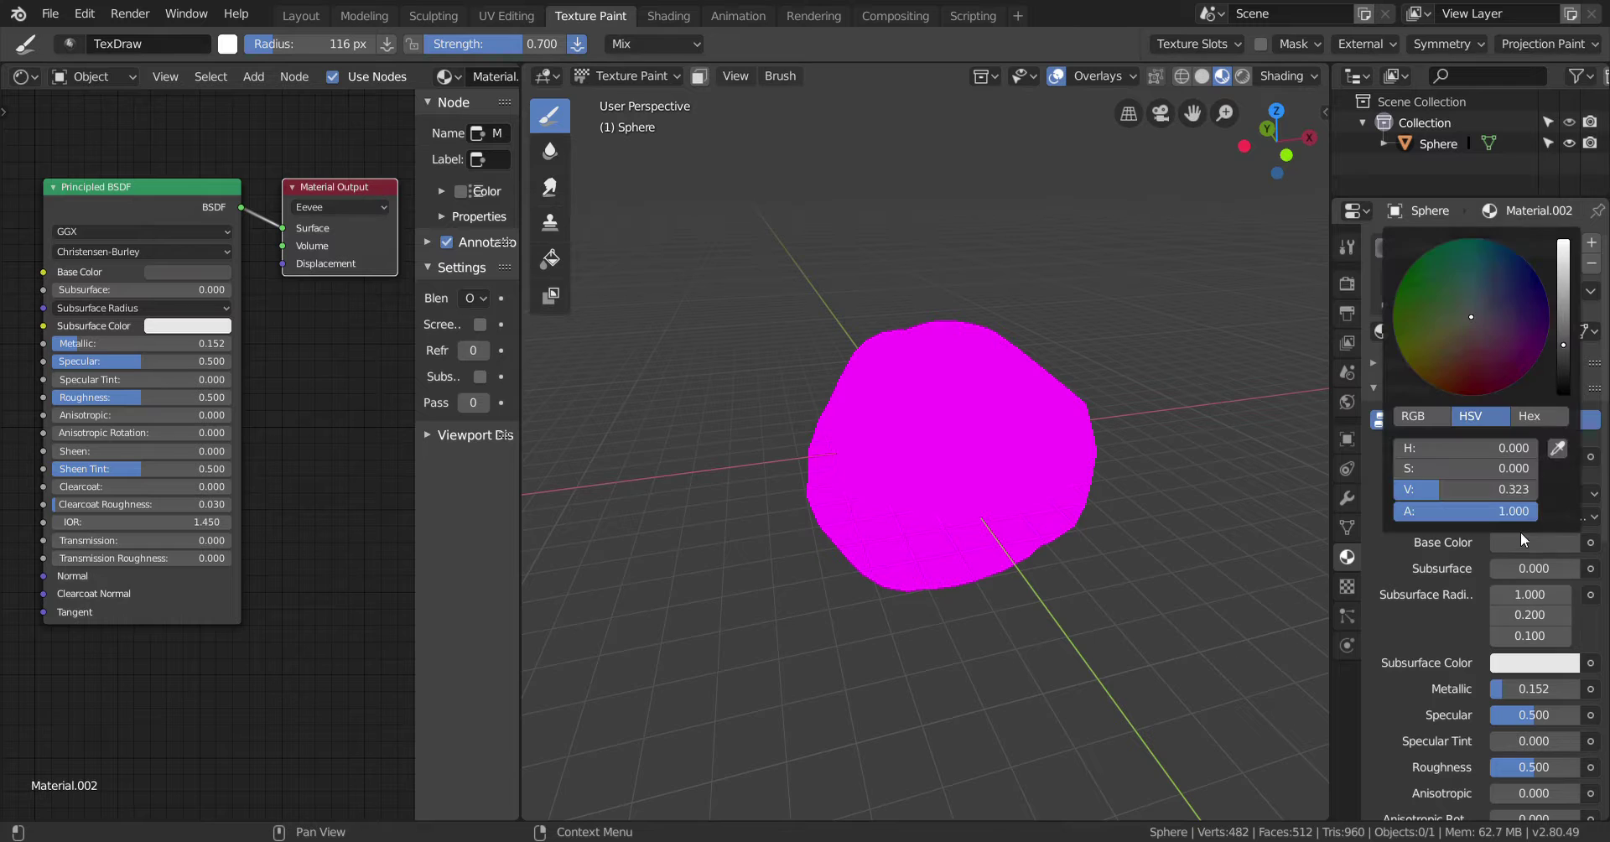
{"action": "left_click_drag", "start_coordinate": [1563, 344], "coordinate": [1563, 349]}
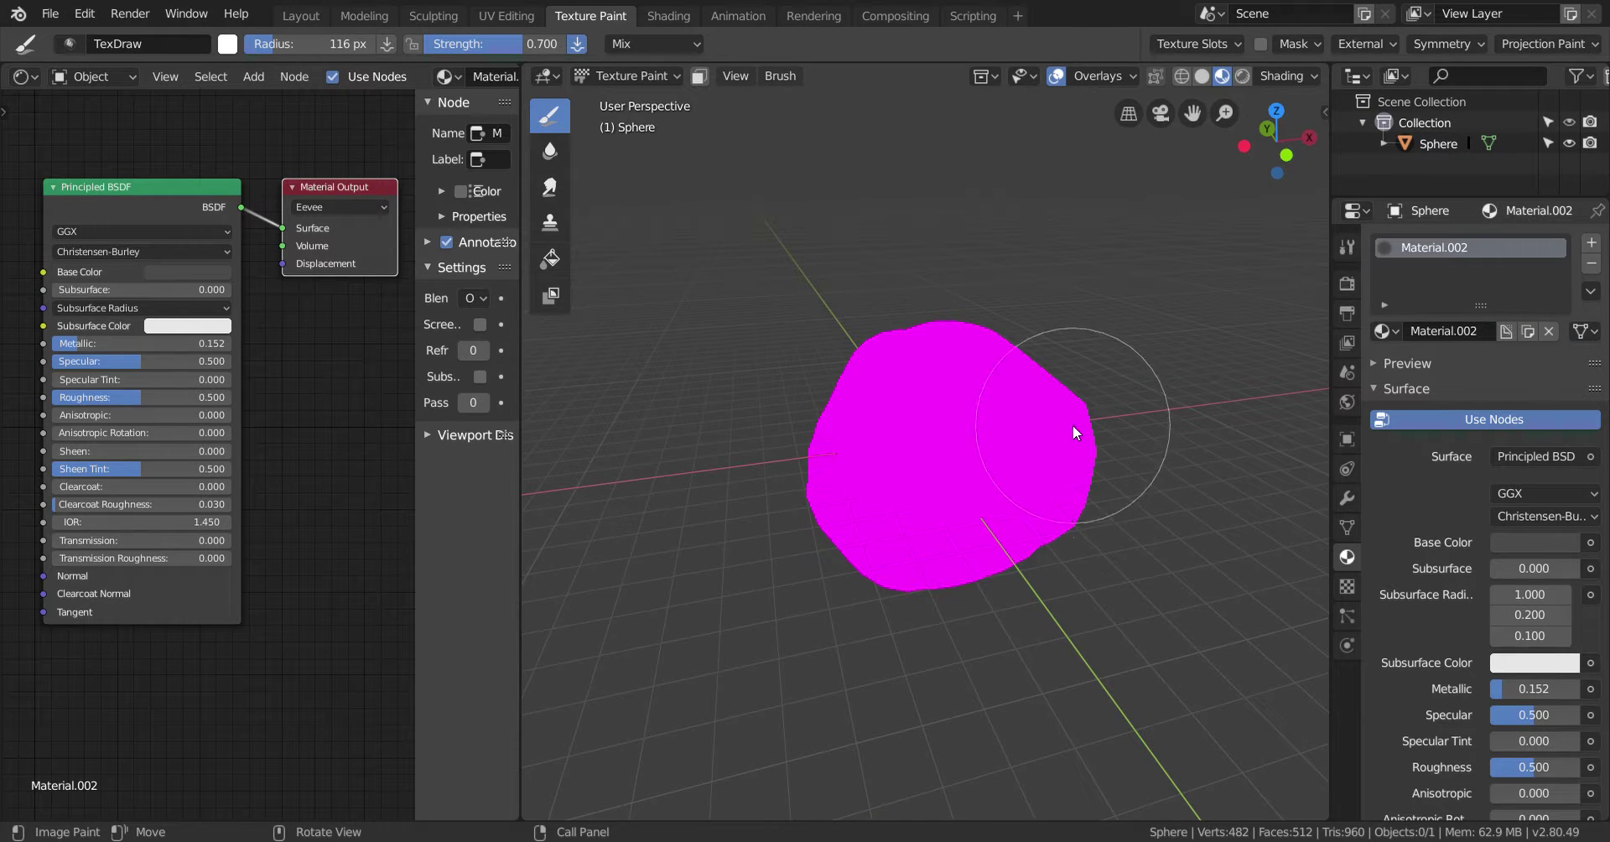
{"action": "scroll", "coordinate": [1484, 449], "scroll_direction": "down", "scroll_amount": 12}
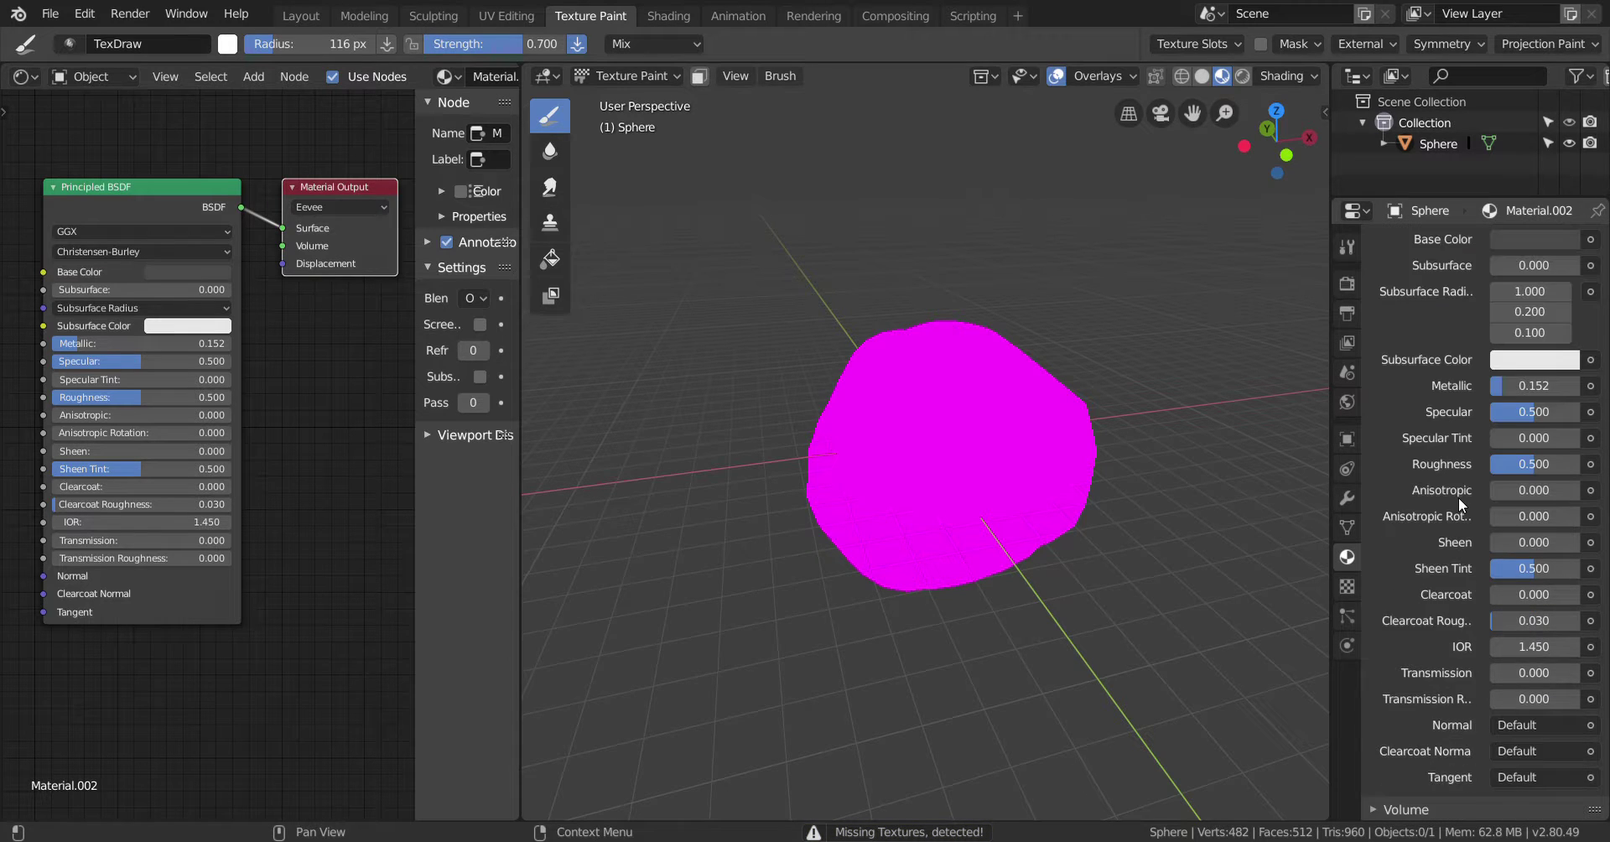
{"action": "scroll", "coordinate": [1445, 541], "scroll_direction": "down", "scroll_amount": 2}
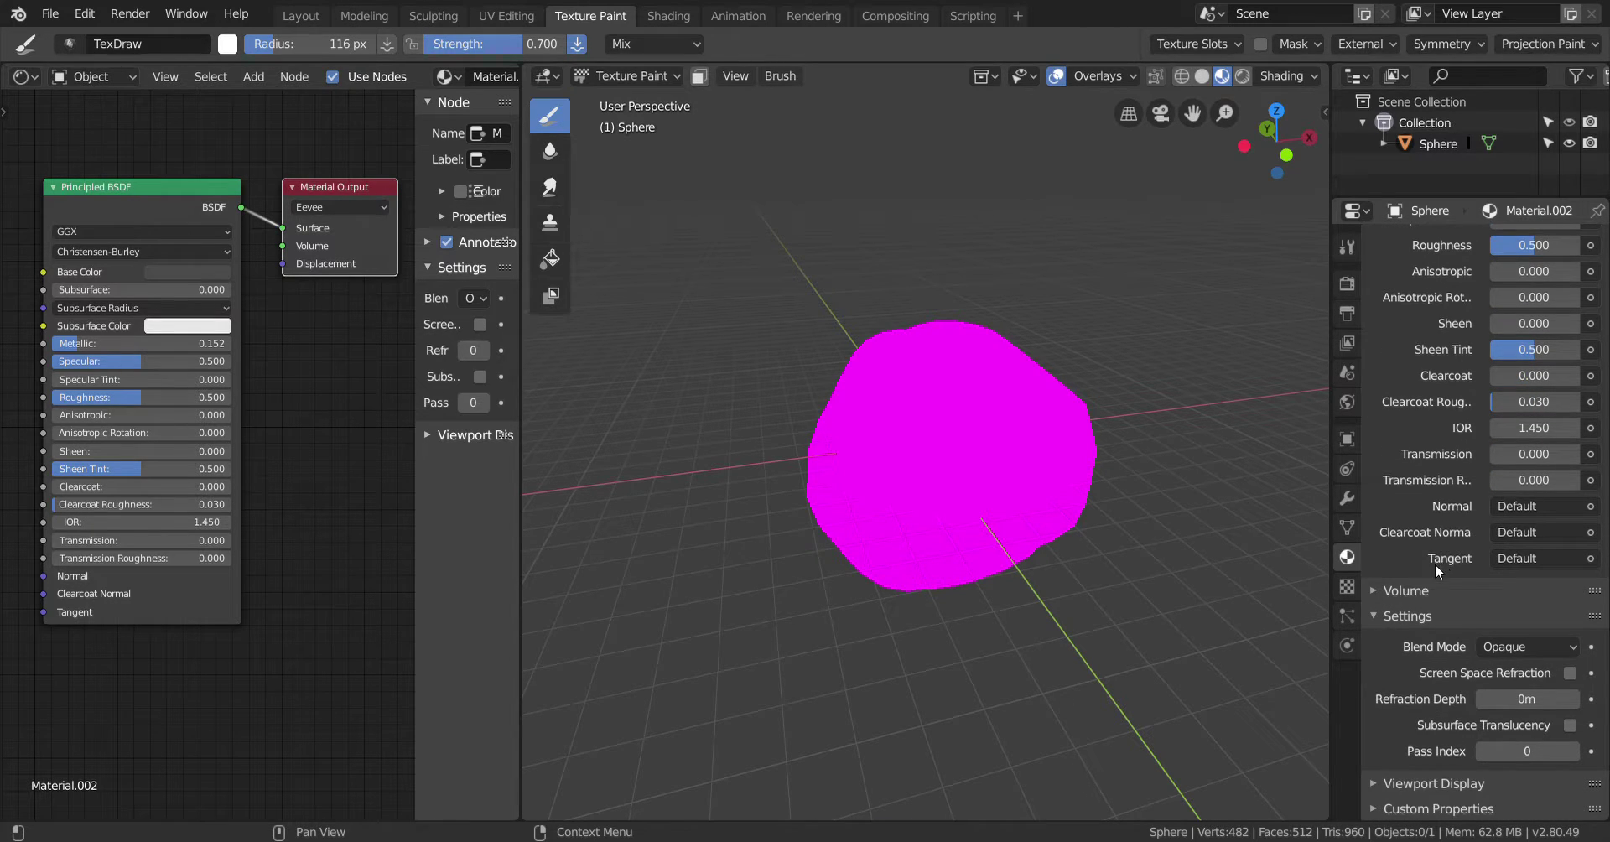
{"action": "left_click", "coordinate": [1500, 643]}
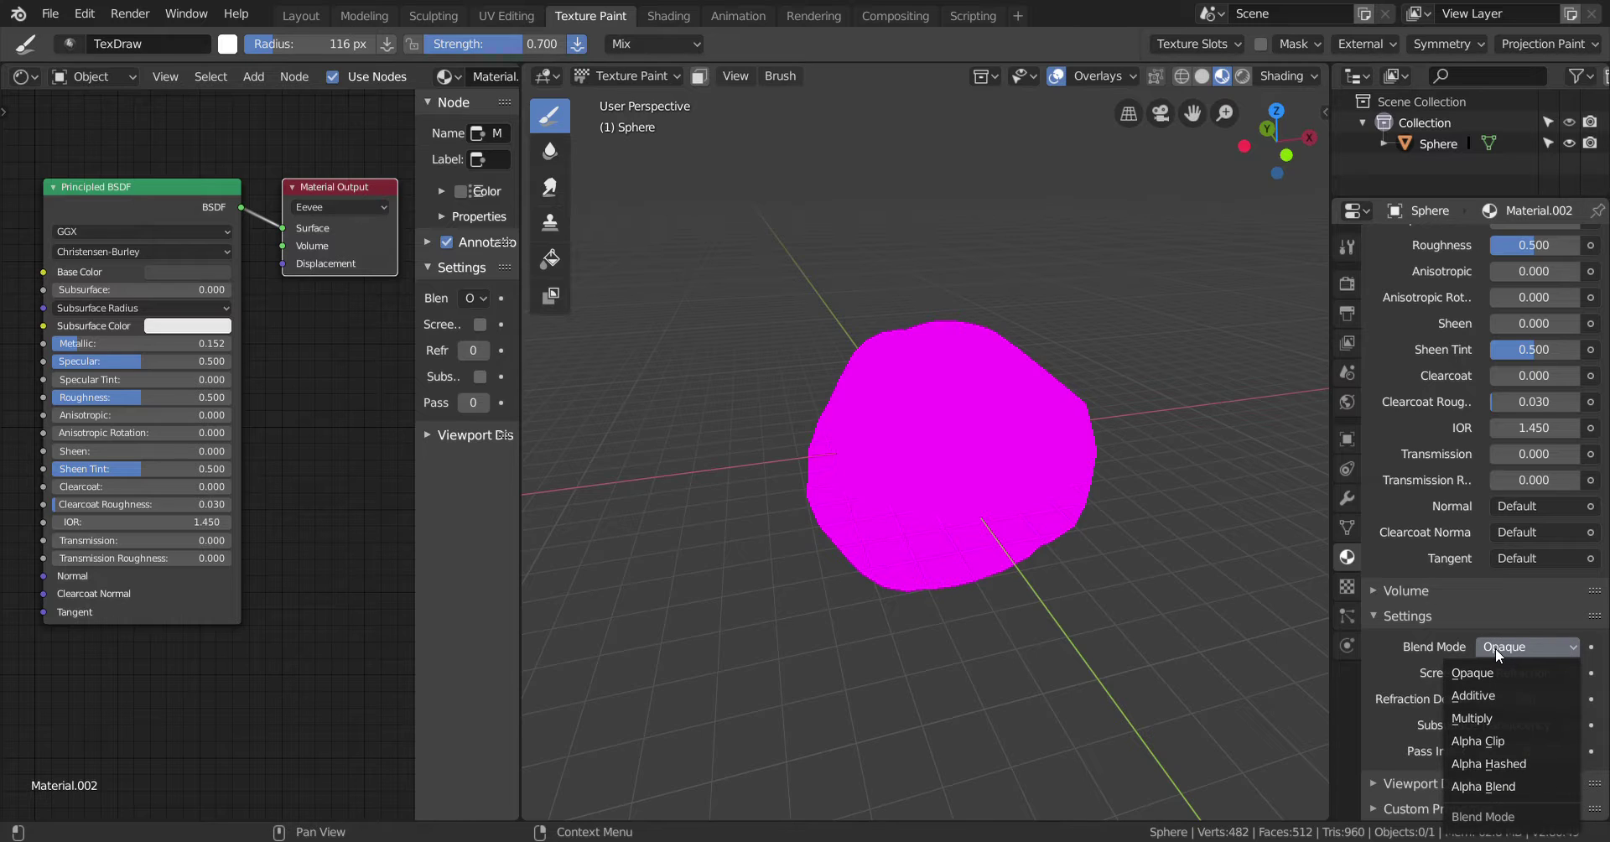
{"action": "left_click", "coordinate": [1496, 647]}
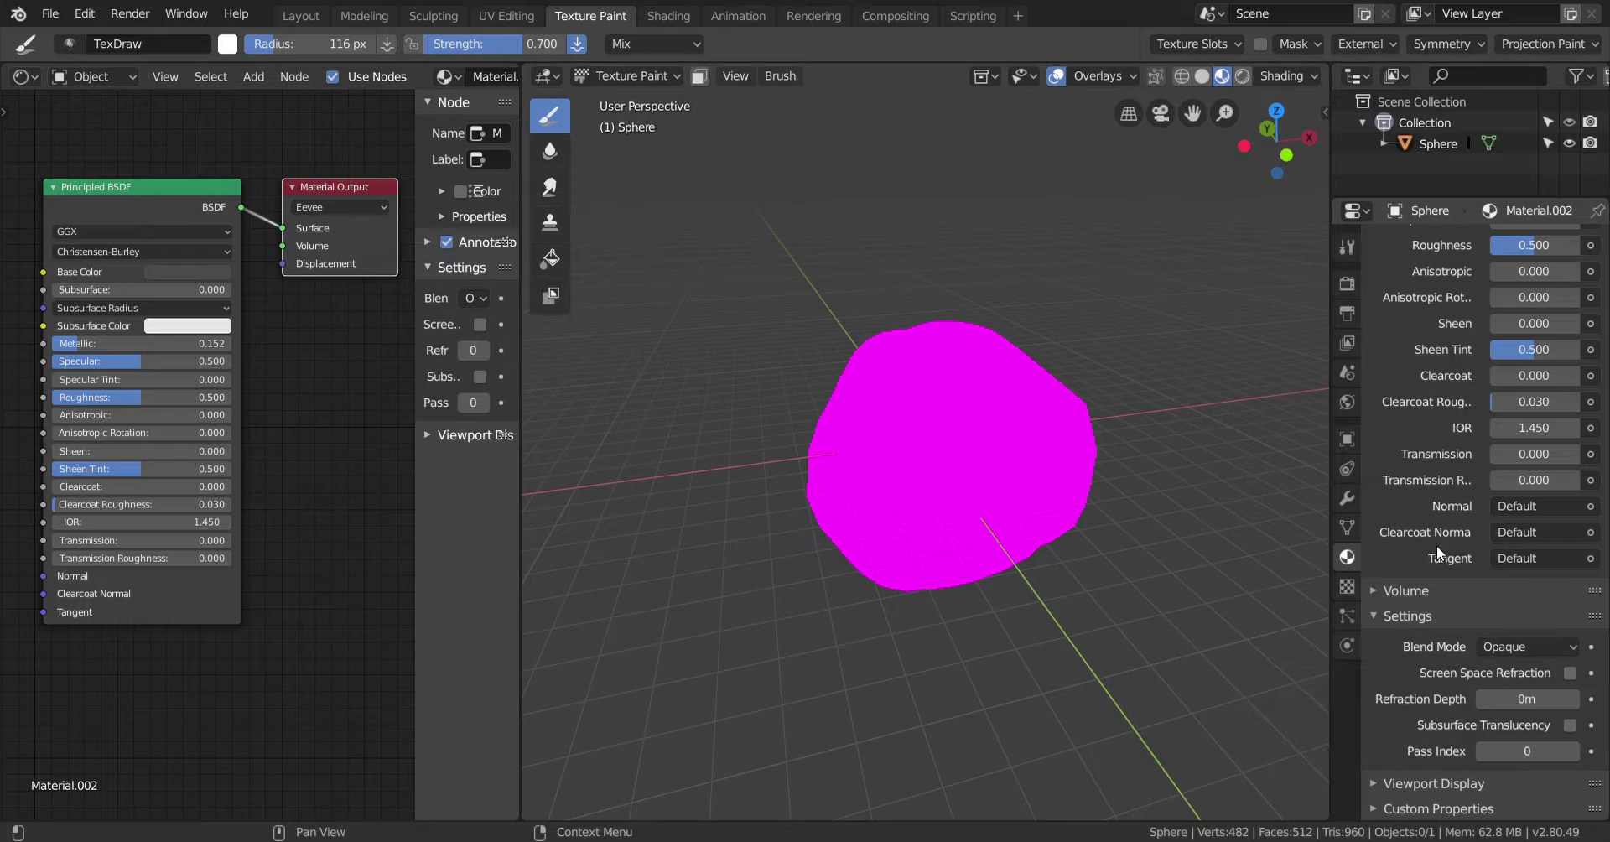
Change the material's Subsurface Color to a light grey with value 0.647
{"action": "scroll", "coordinate": [1410, 511], "scroll_direction": "up", "scroll_amount": 4}
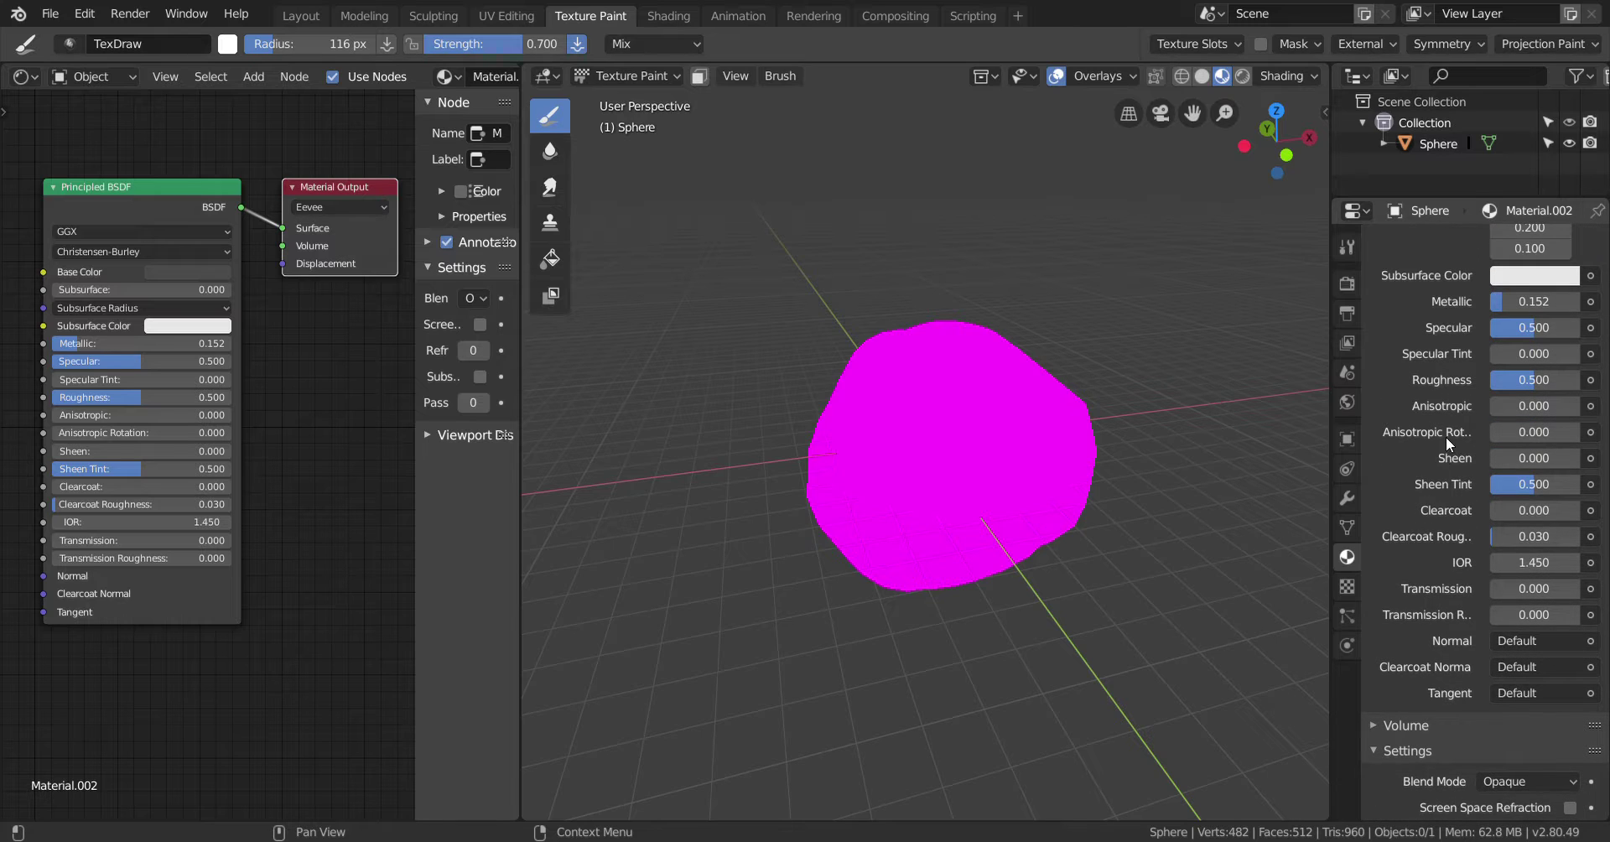
{"action": "scroll", "coordinate": [1445, 426], "scroll_direction": "up", "scroll_amount": 1}
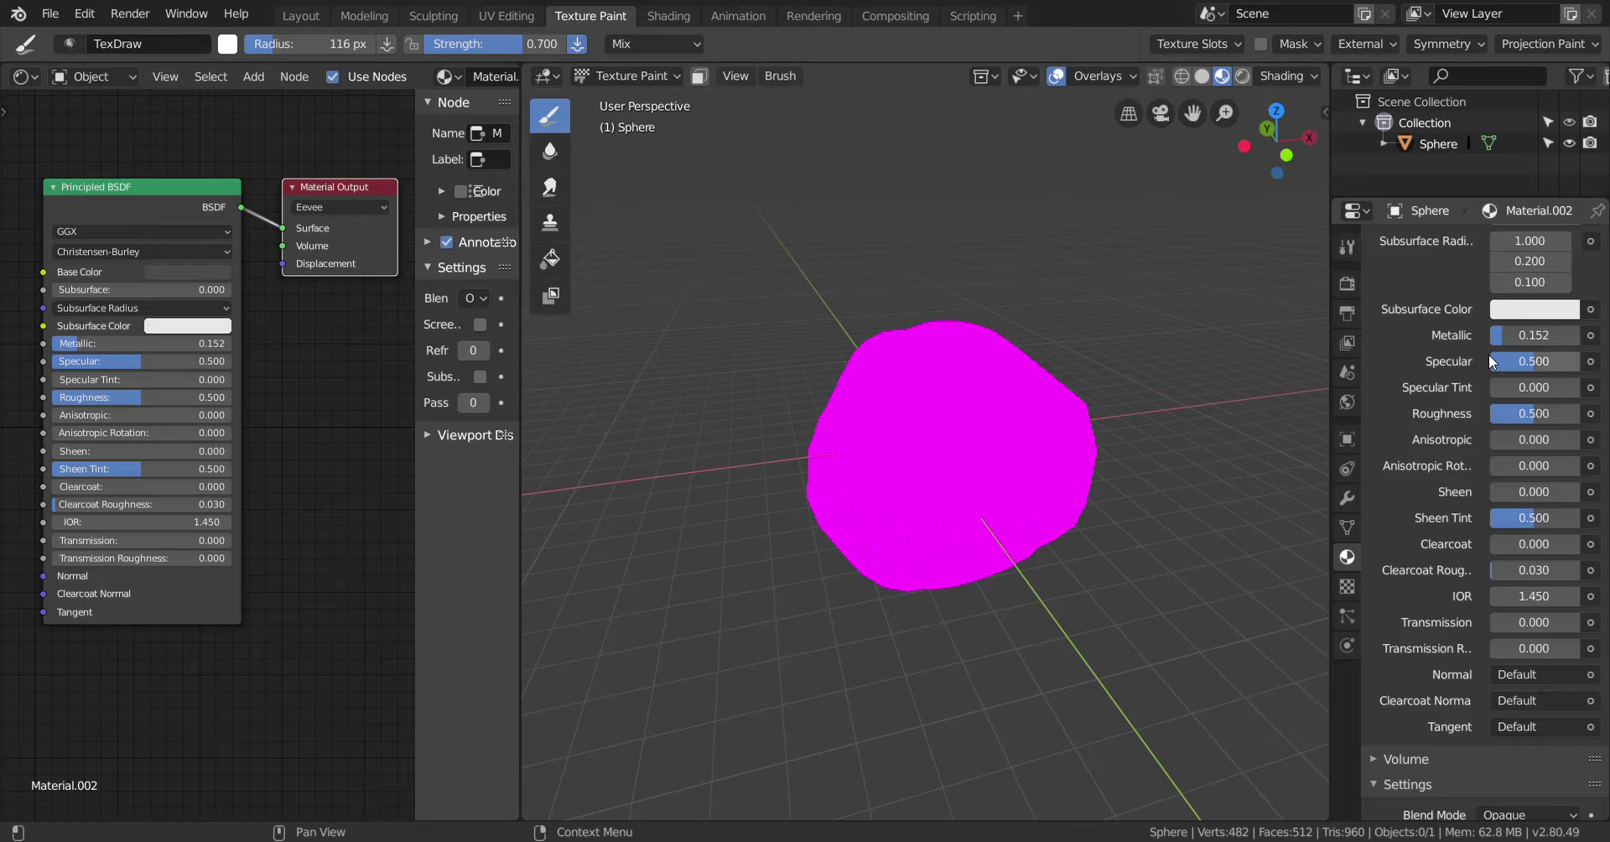
{"action": "left_click", "coordinate": [1518, 308]}
{"action": "left_click", "coordinate": [1562, 391]}
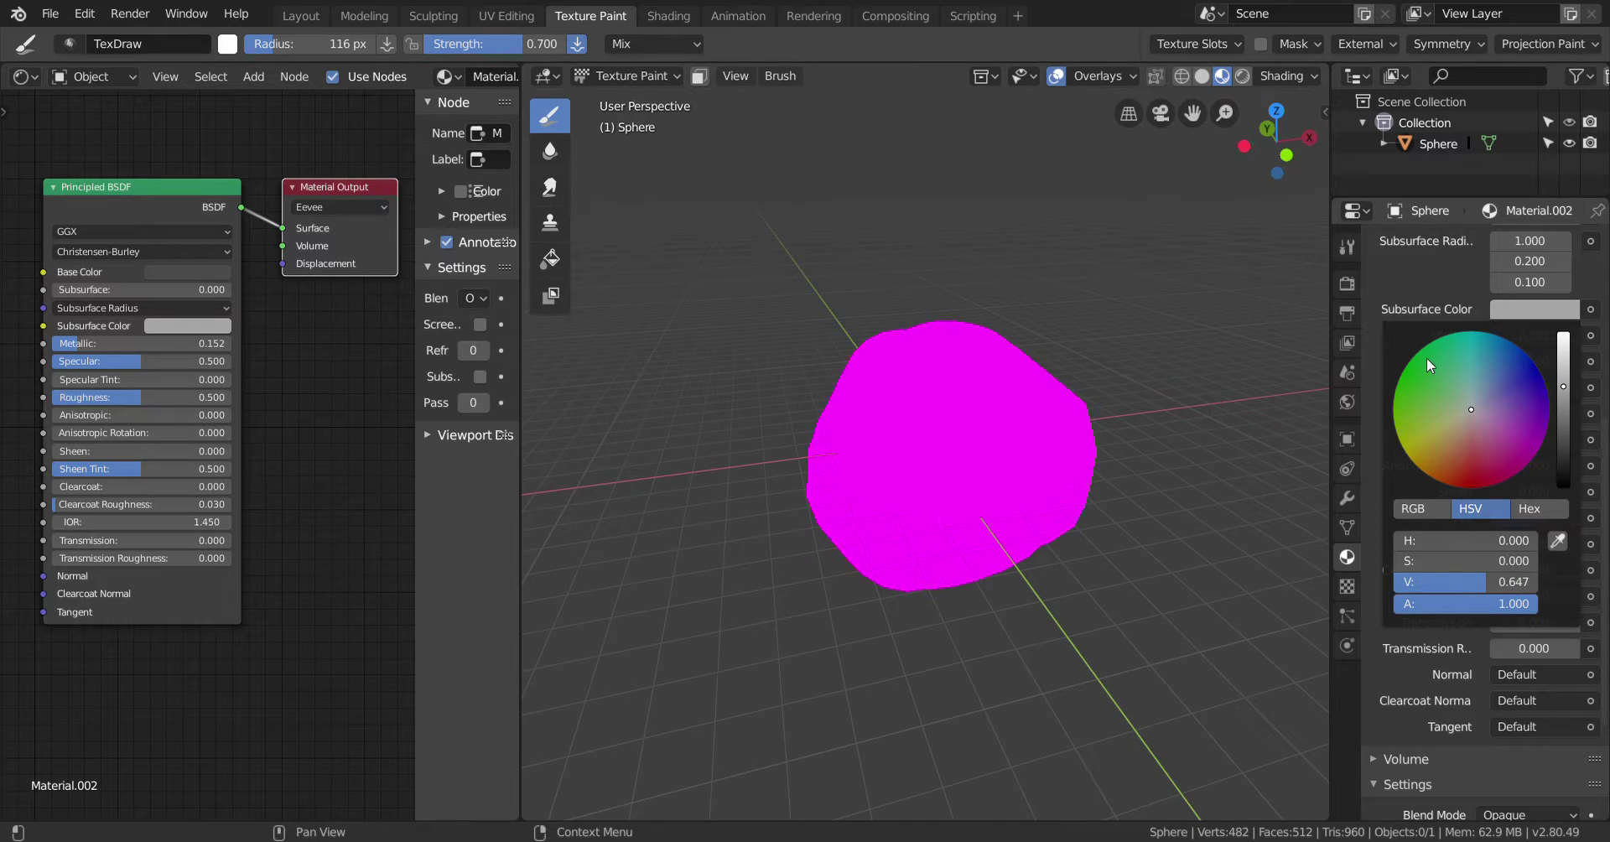
{"action": "scroll", "coordinate": [1430, 354], "scroll_direction": "up", "scroll_amount": 5}
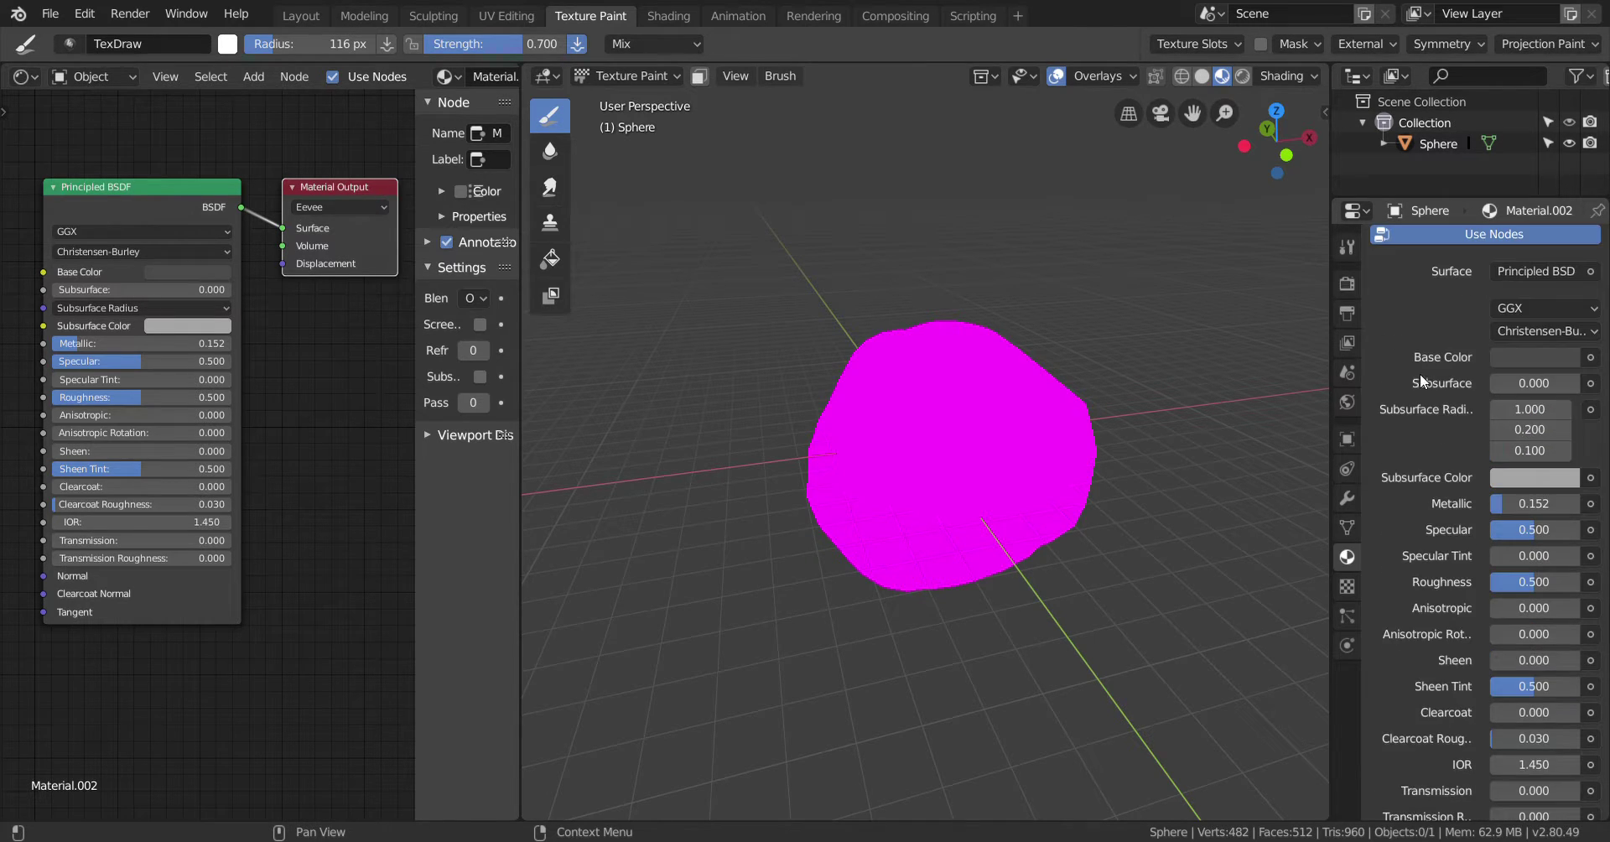
{"action": "scroll", "coordinate": [1419, 378], "scroll_direction": "up", "scroll_amount": 5}
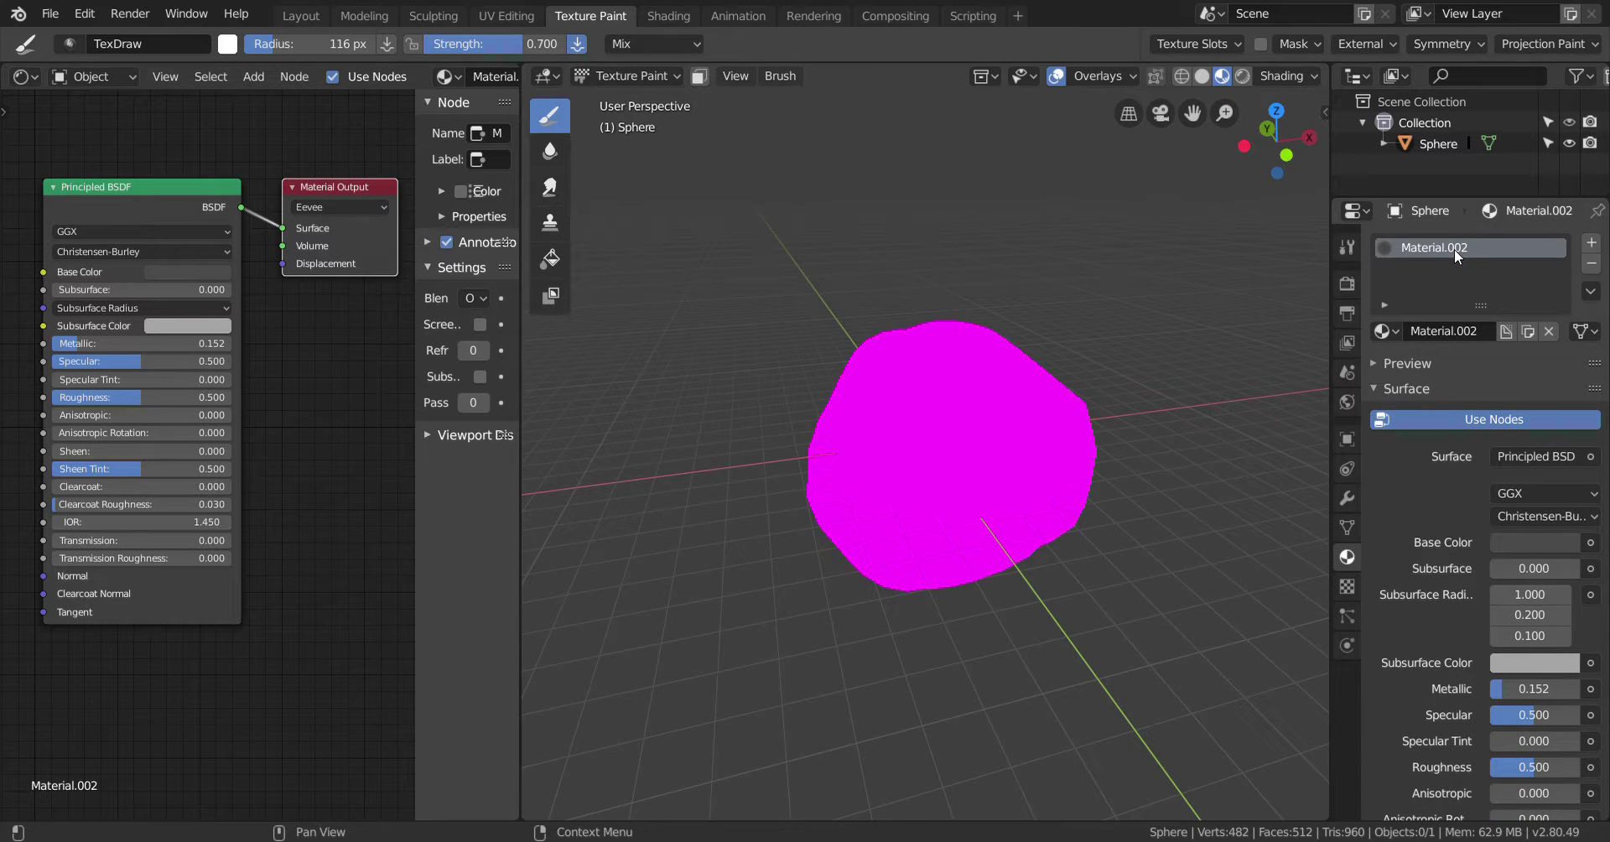
Show the rock material's preview and examine its surface and blend settings
{"action": "left_click", "coordinate": [1409, 363]}
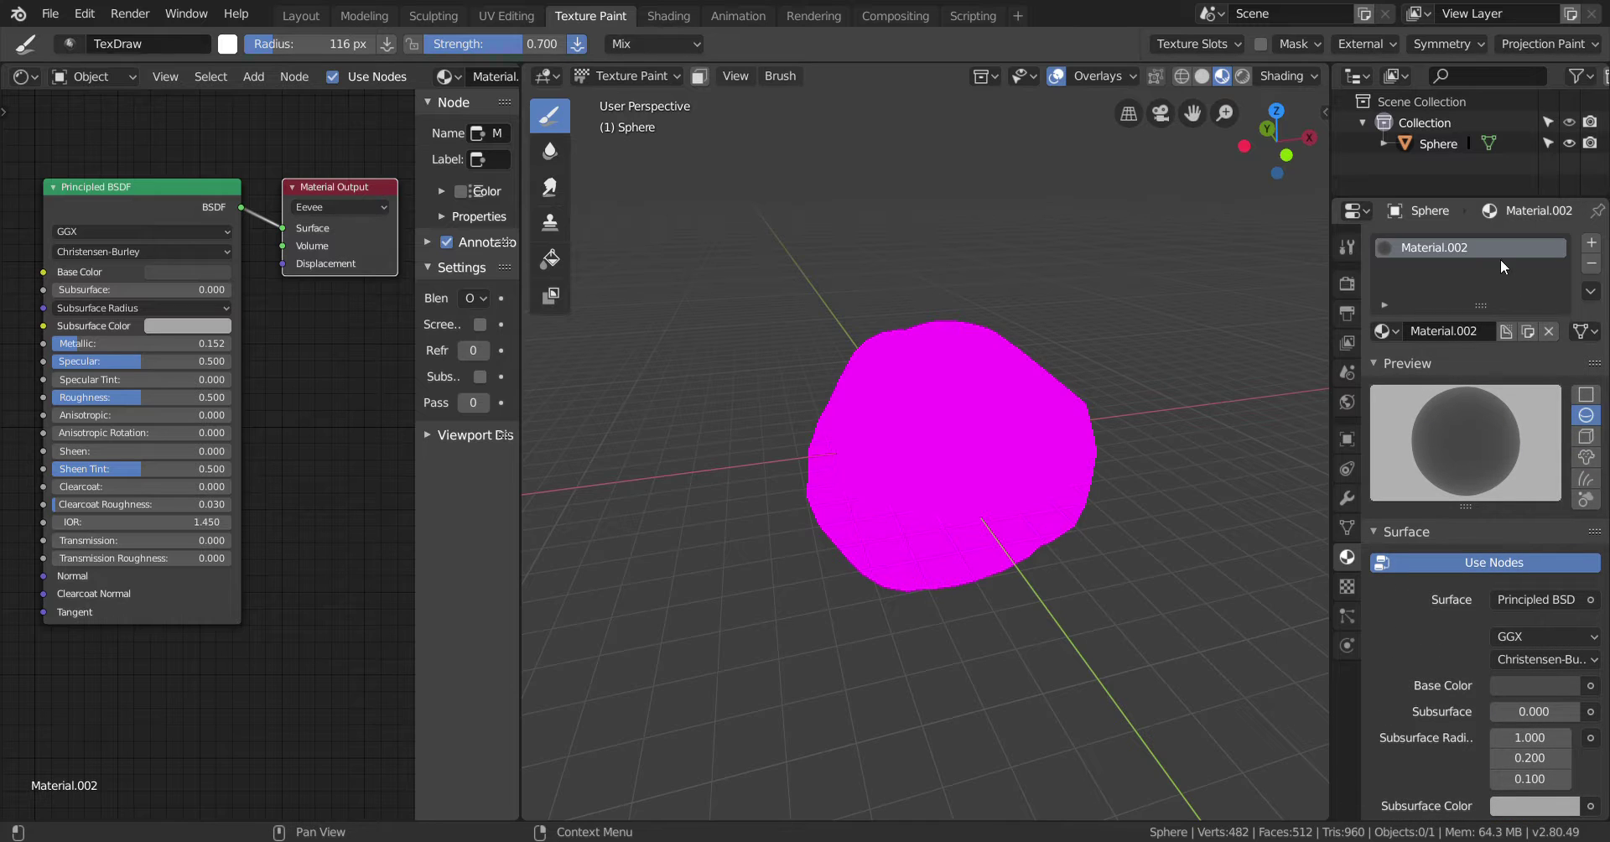
{"action": "scroll", "coordinate": [1462, 477], "scroll_direction": "down", "scroll_amount": 2}
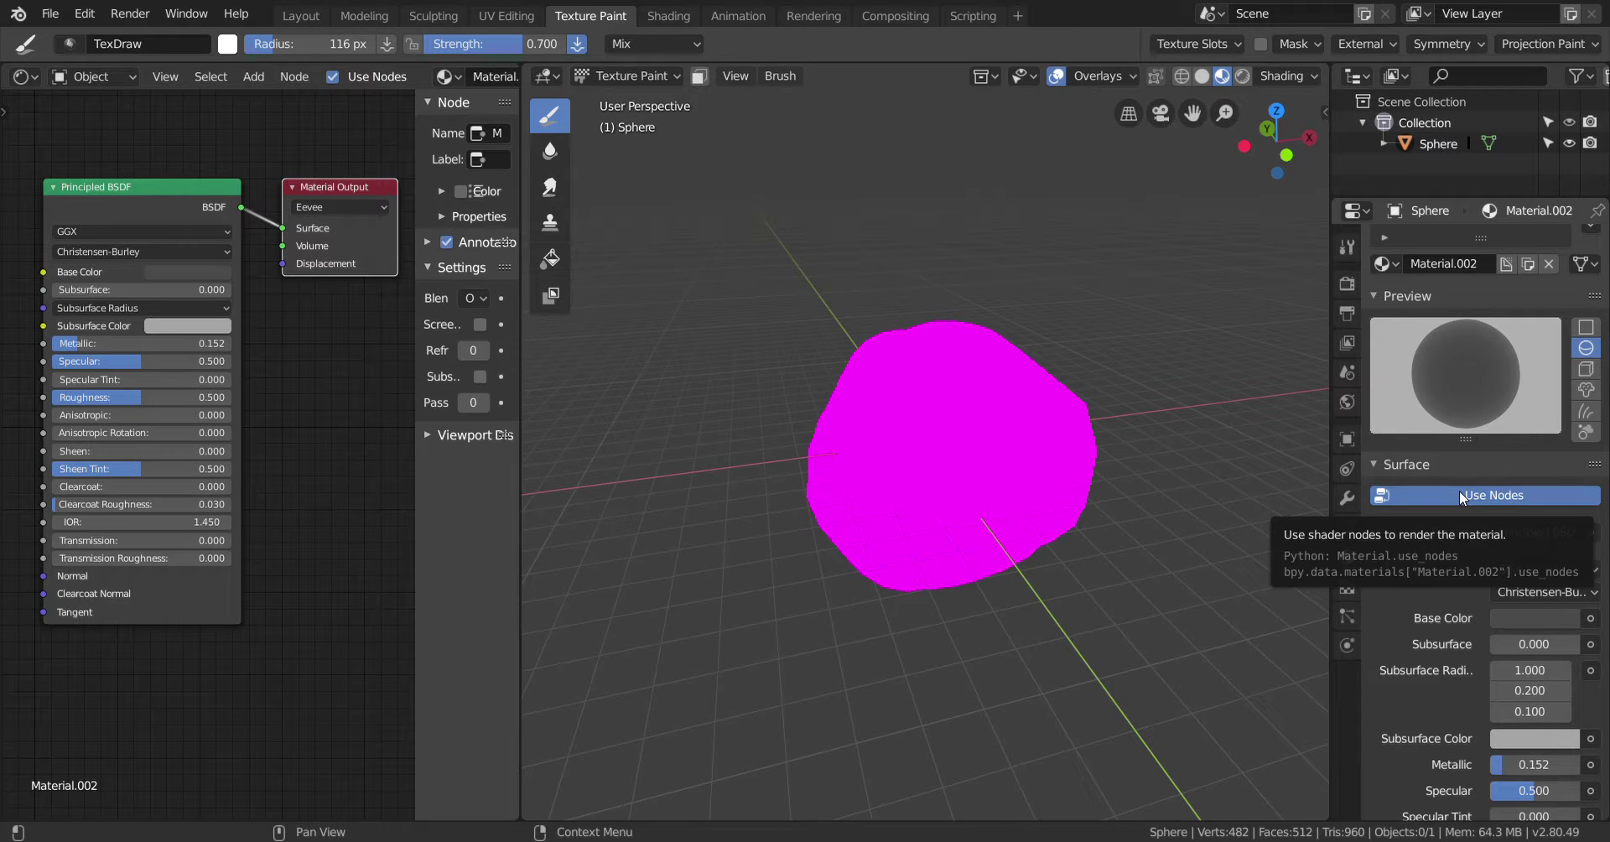
{"action": "left_click", "coordinate": [1458, 491]}
{"action": "left_click", "coordinate": [1450, 500]}
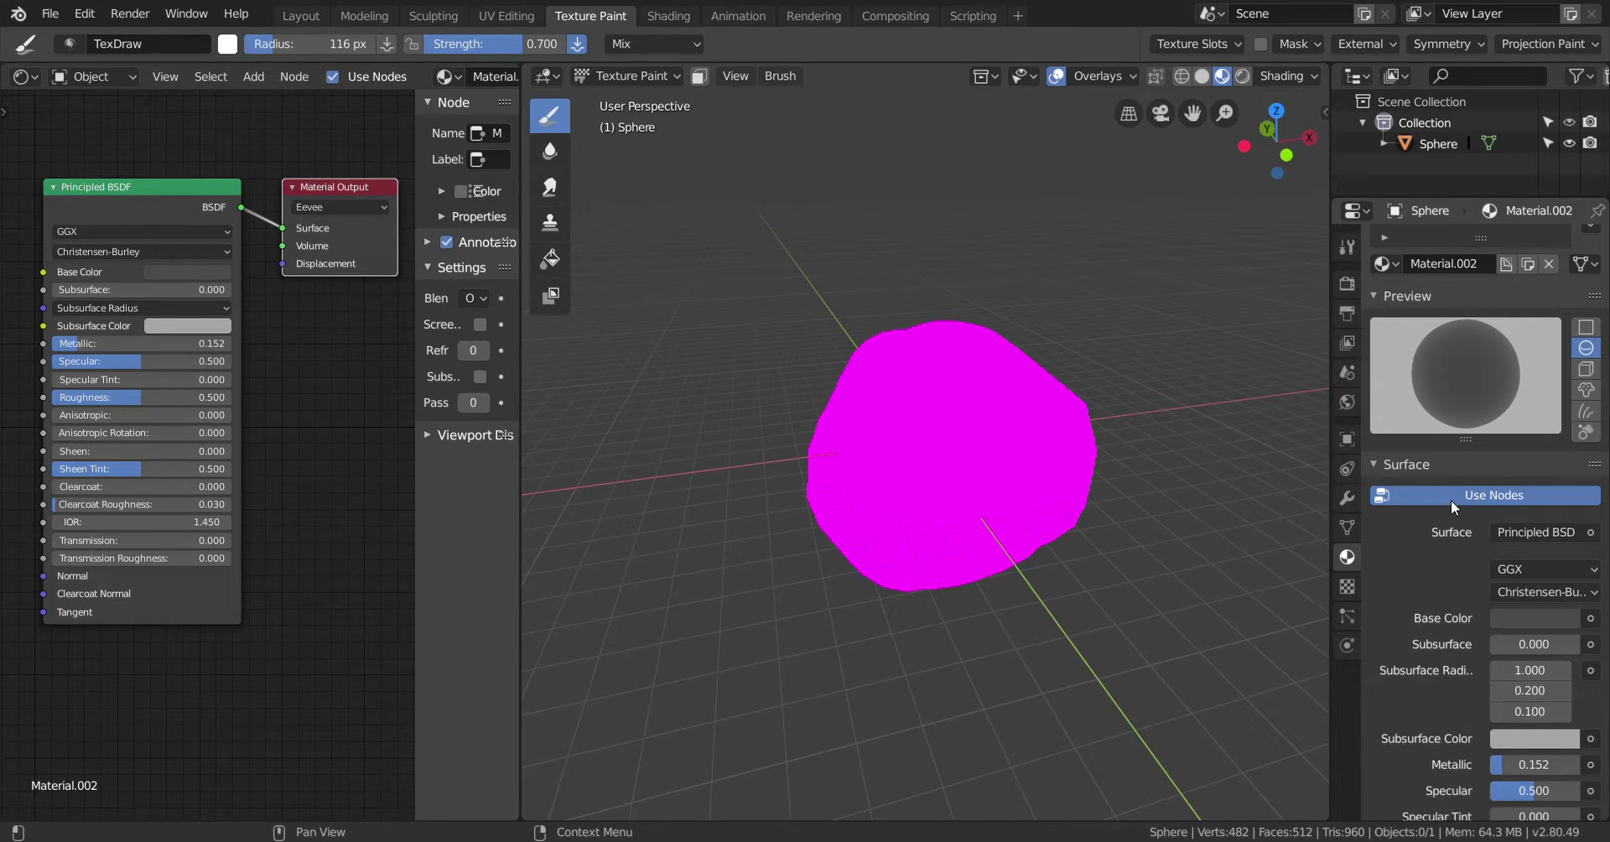
{"action": "scroll", "coordinate": [1469, 560], "scroll_direction": "down", "scroll_amount": 7}
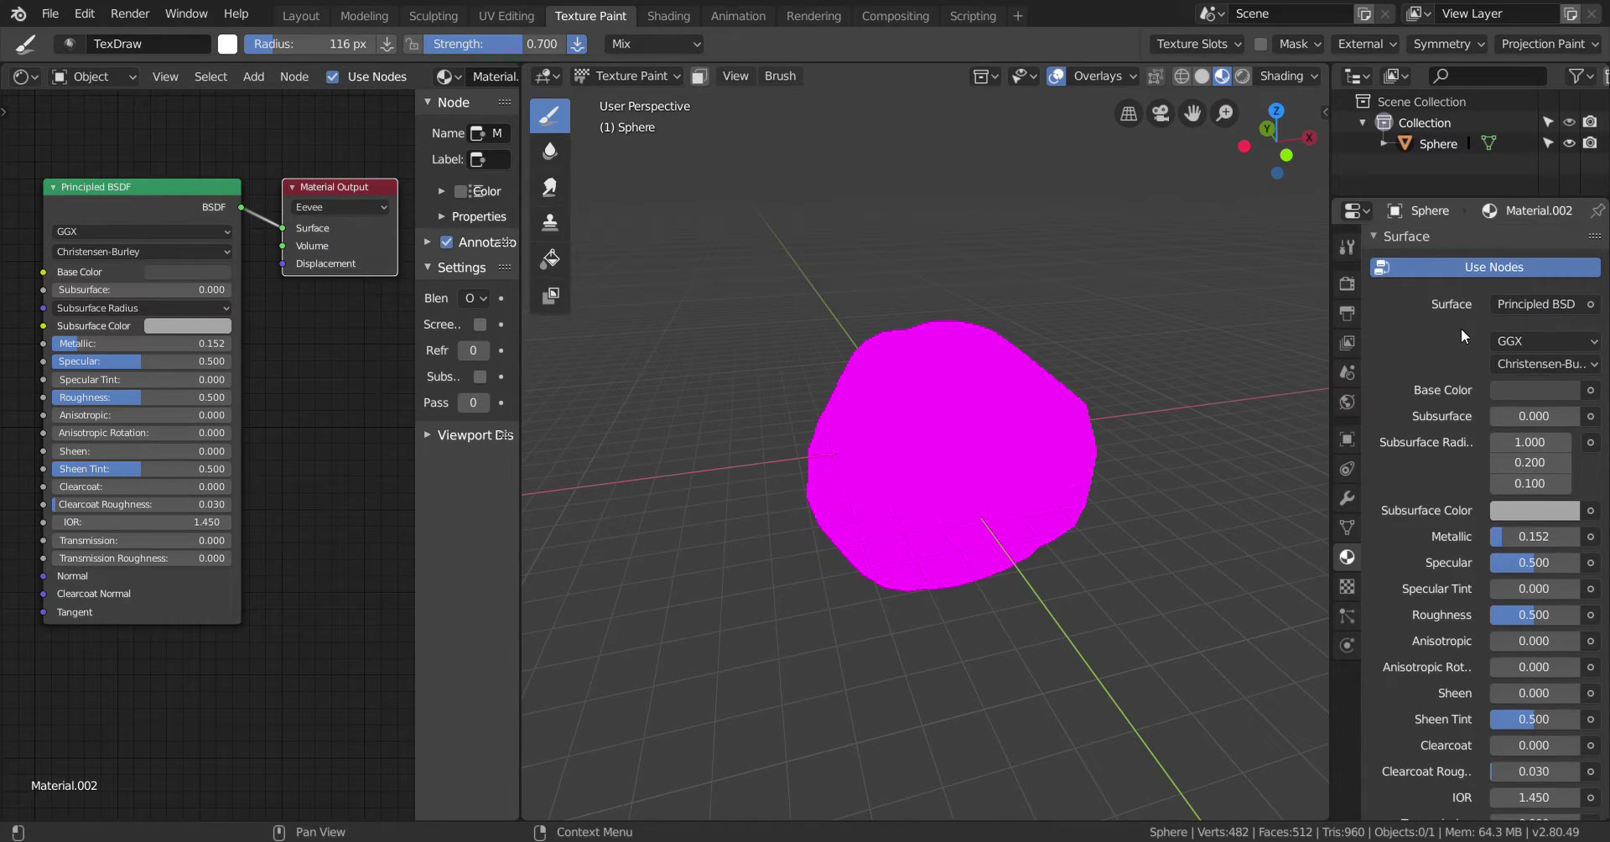
{"action": "scroll", "coordinate": [1409, 440], "scroll_direction": "down", "scroll_amount": 4}
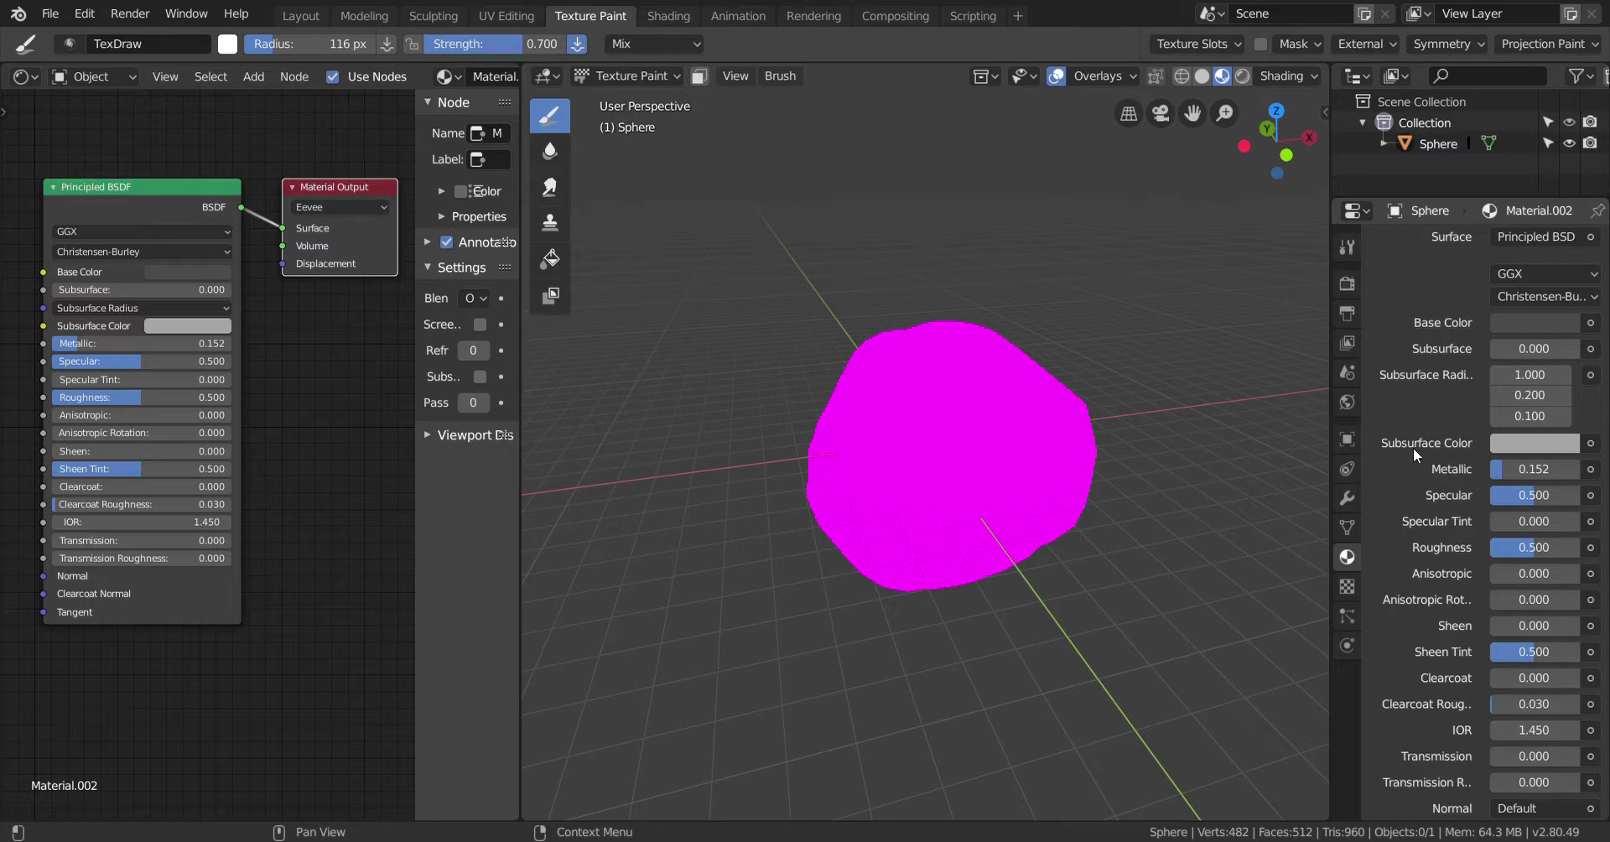
{"action": "scroll", "coordinate": [1381, 495], "scroll_direction": "down", "scroll_amount": 7}
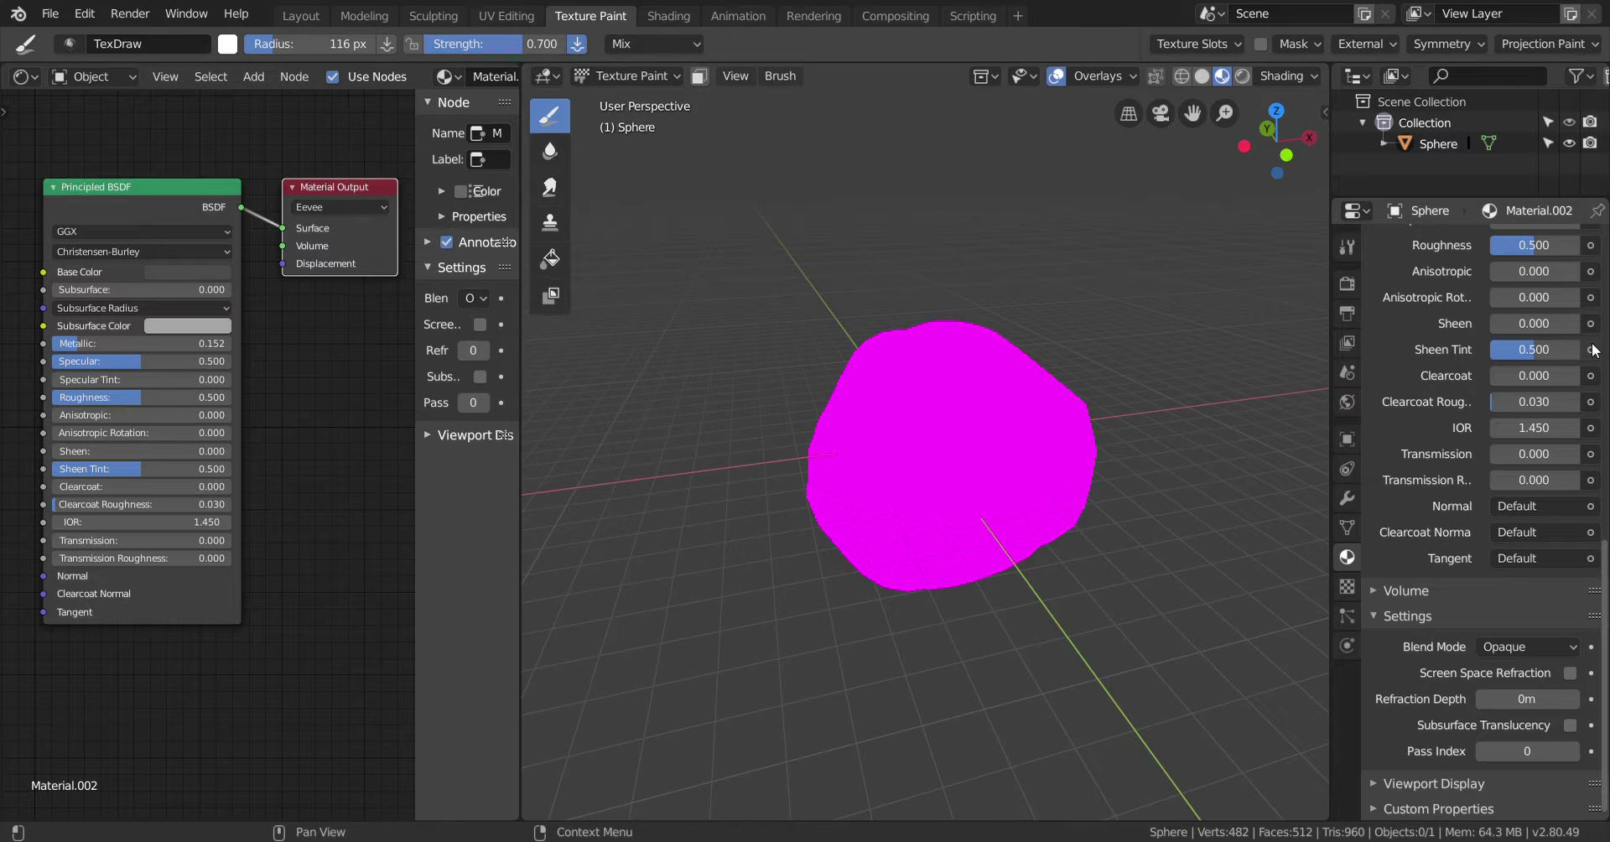
{"action": "scroll", "coordinate": [1518, 385], "scroll_direction": "up", "scroll_amount": 15}
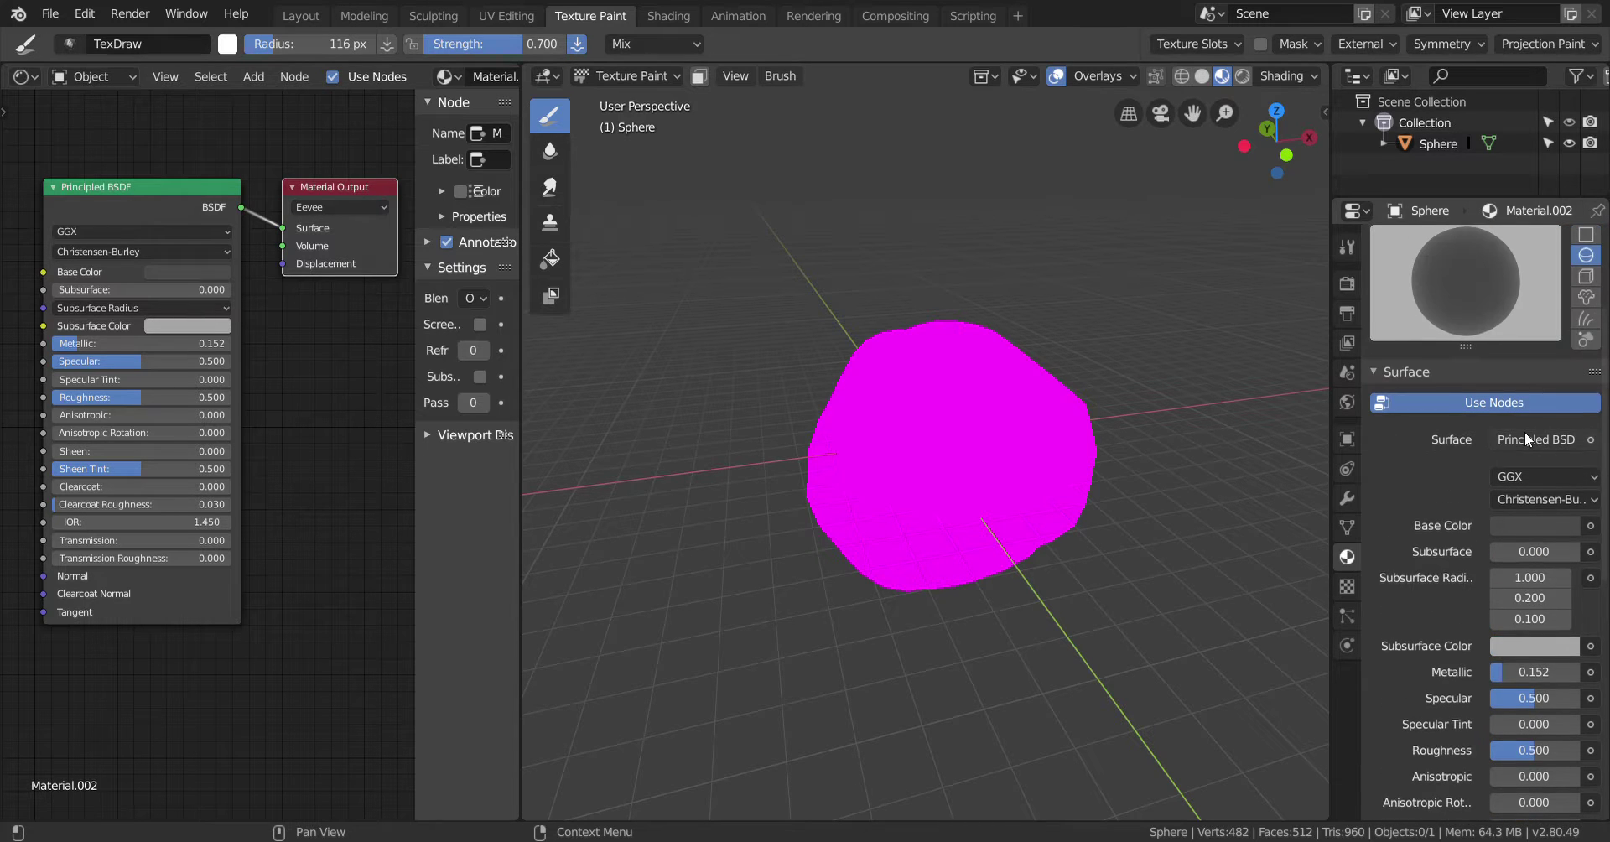
{"action": "scroll", "coordinate": [1524, 431], "scroll_direction": "up", "scroll_amount": 5}
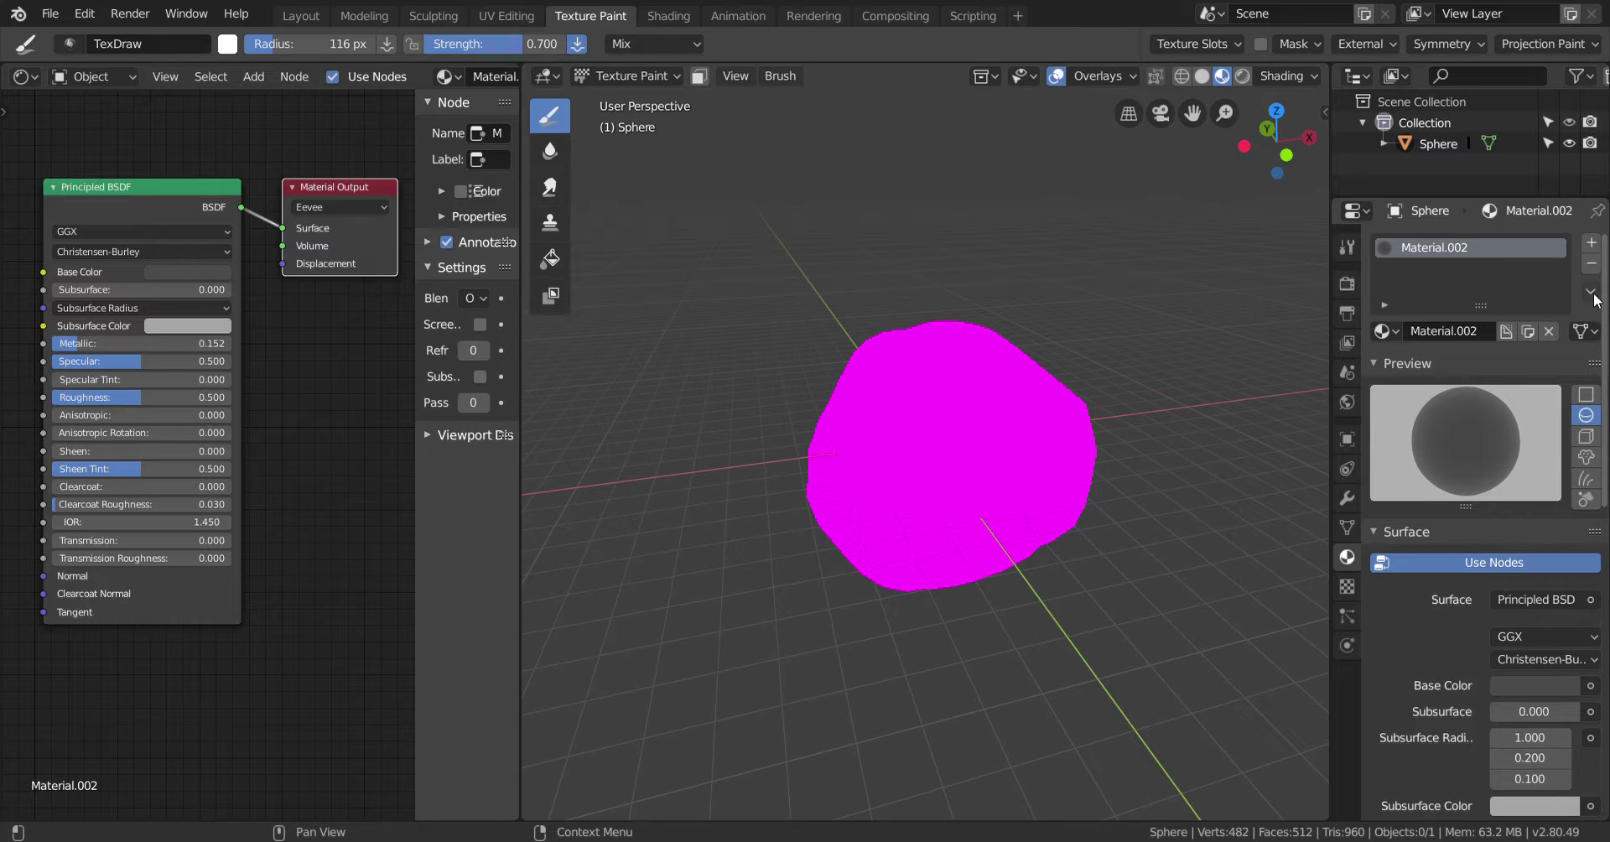
{"action": "scroll", "coordinate": [1538, 327], "scroll_direction": "down", "scroll_amount": 3}
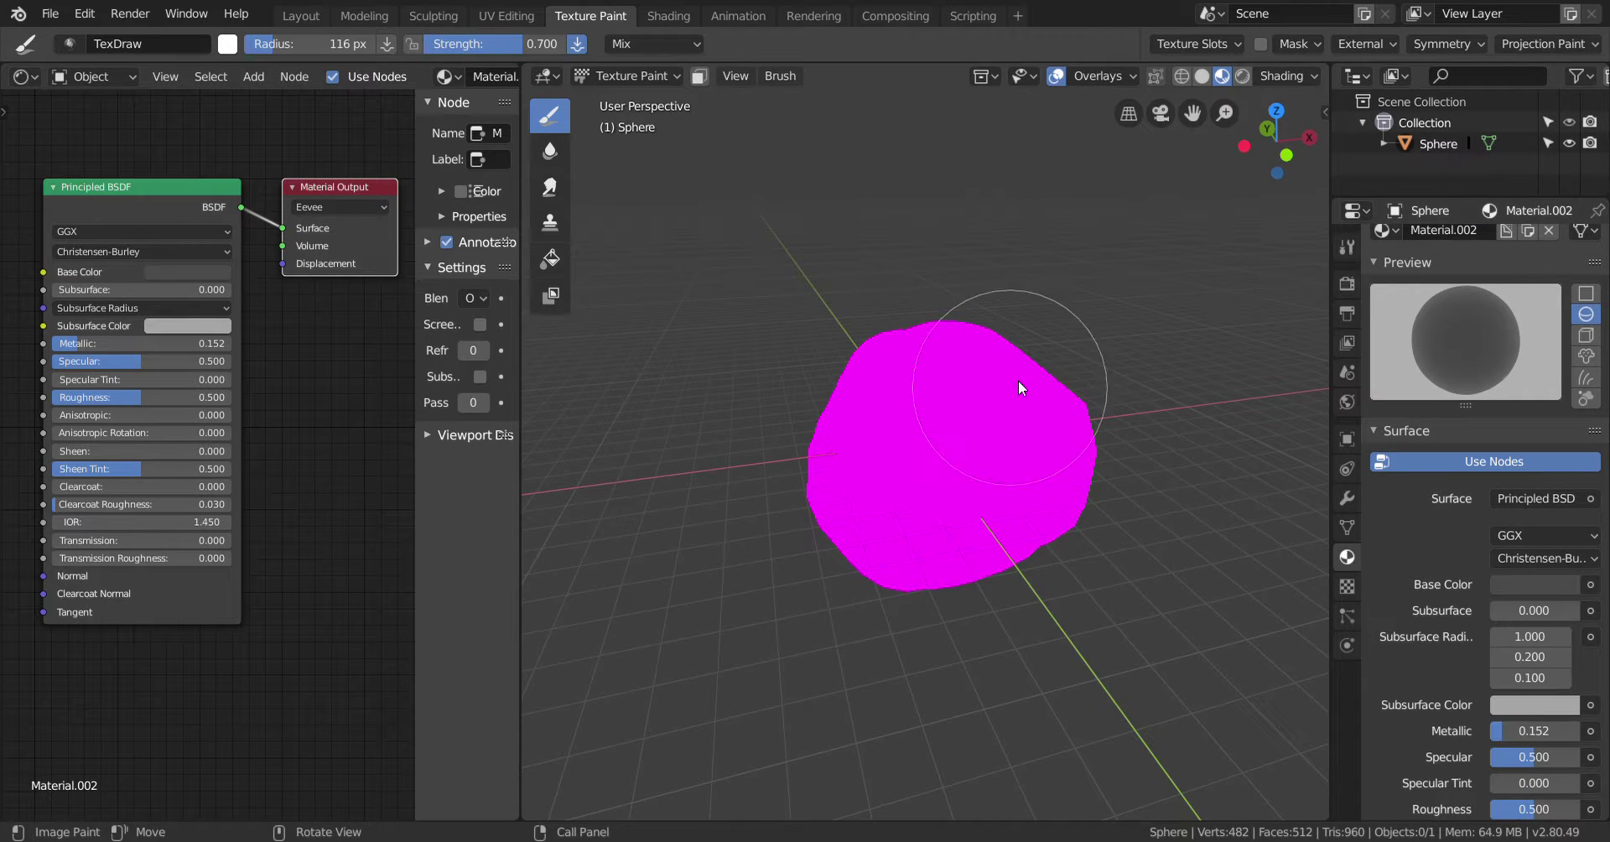
Try to paint a dab on the rock, and examine the Material Output node's properties and the material's surface values
{"action": "left_click", "coordinate": [1068, 414]}
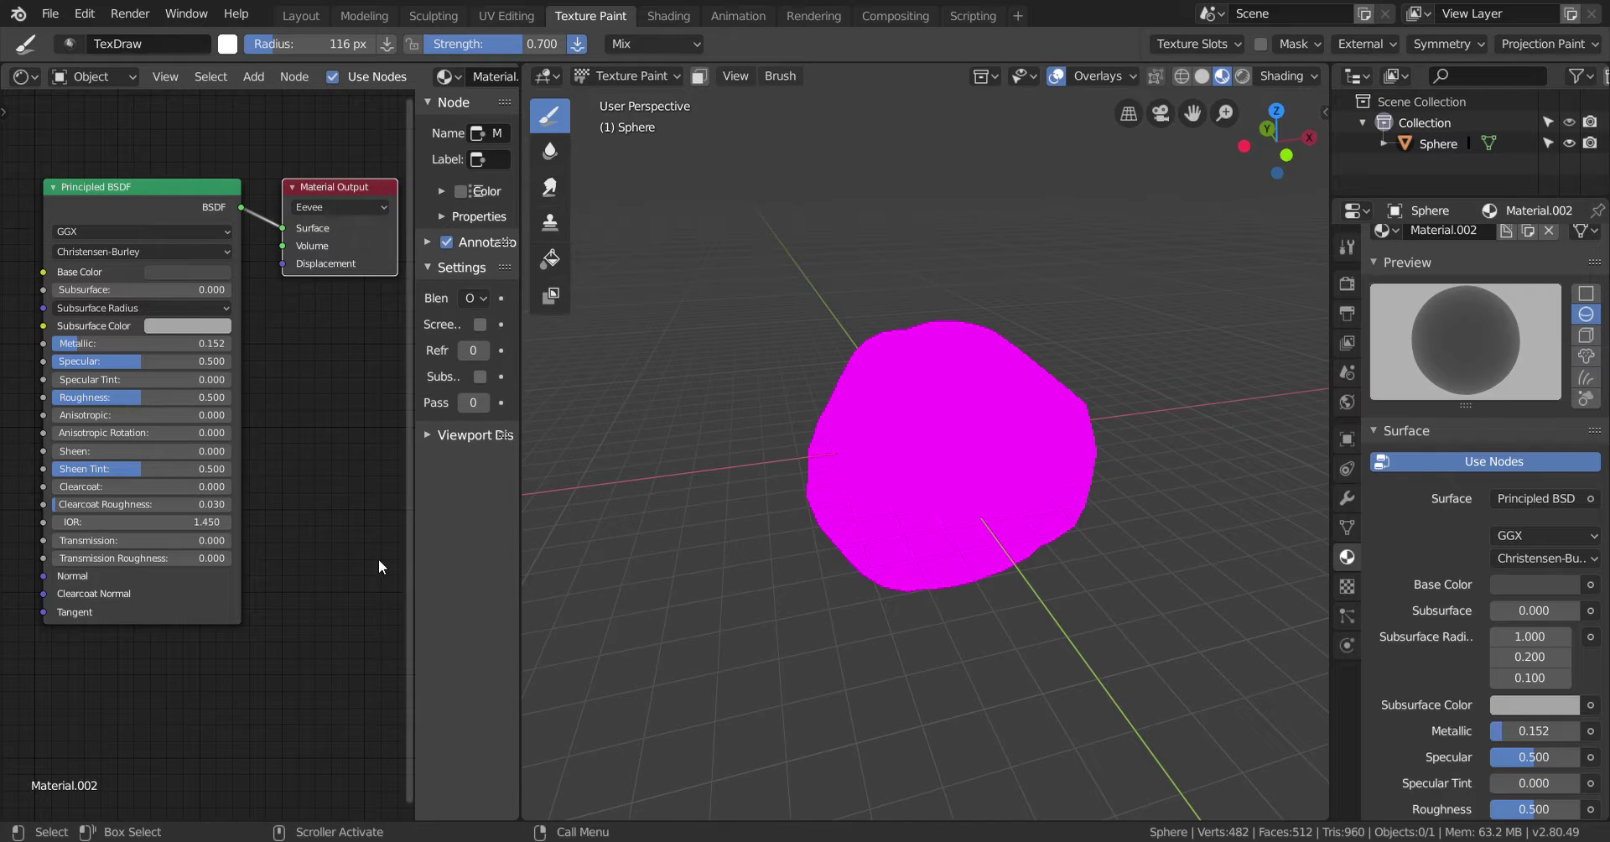
{"action": "left_click_drag", "start_coordinate": [413, 581], "coordinate": [307, 637]}
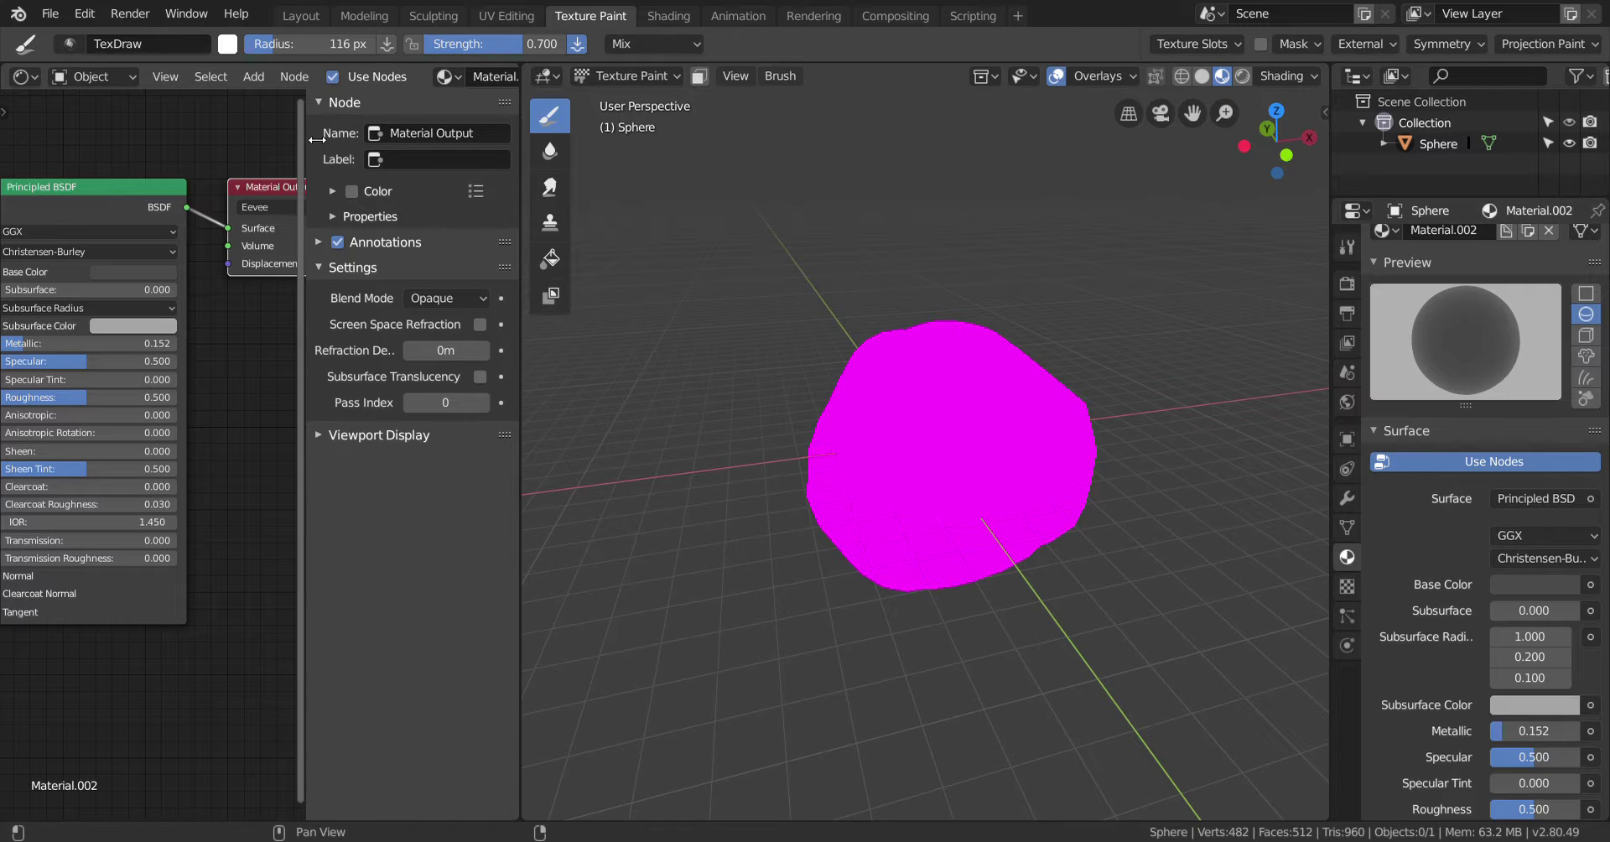
{"action": "left_click_drag", "start_coordinate": [306, 104], "coordinate": [428, 104]}
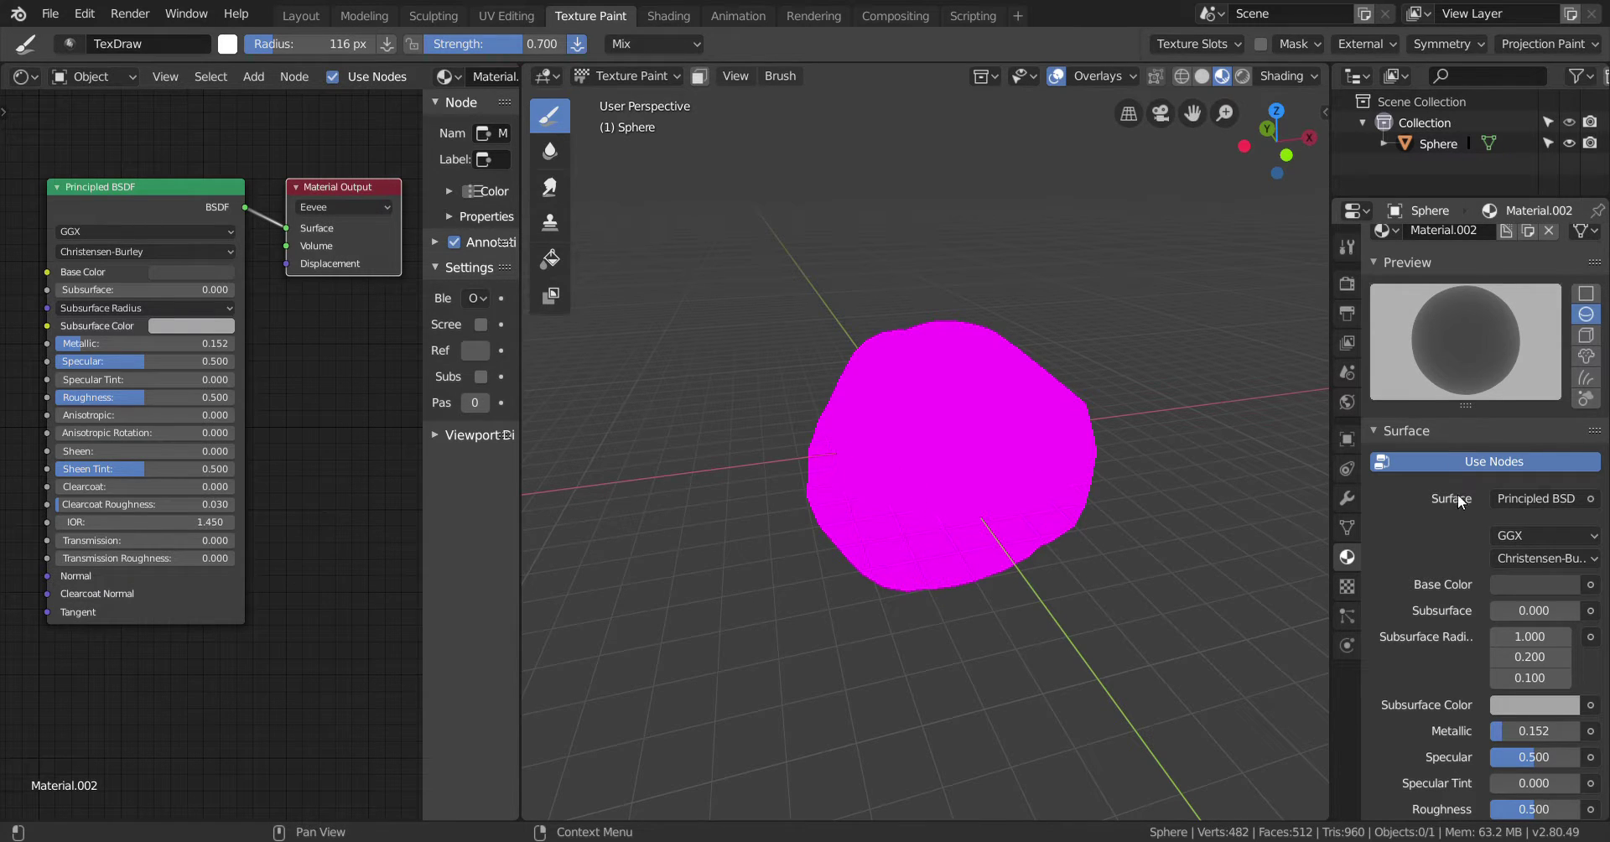
{"action": "scroll", "coordinate": [1457, 600], "scroll_direction": "down", "scroll_amount": 5}
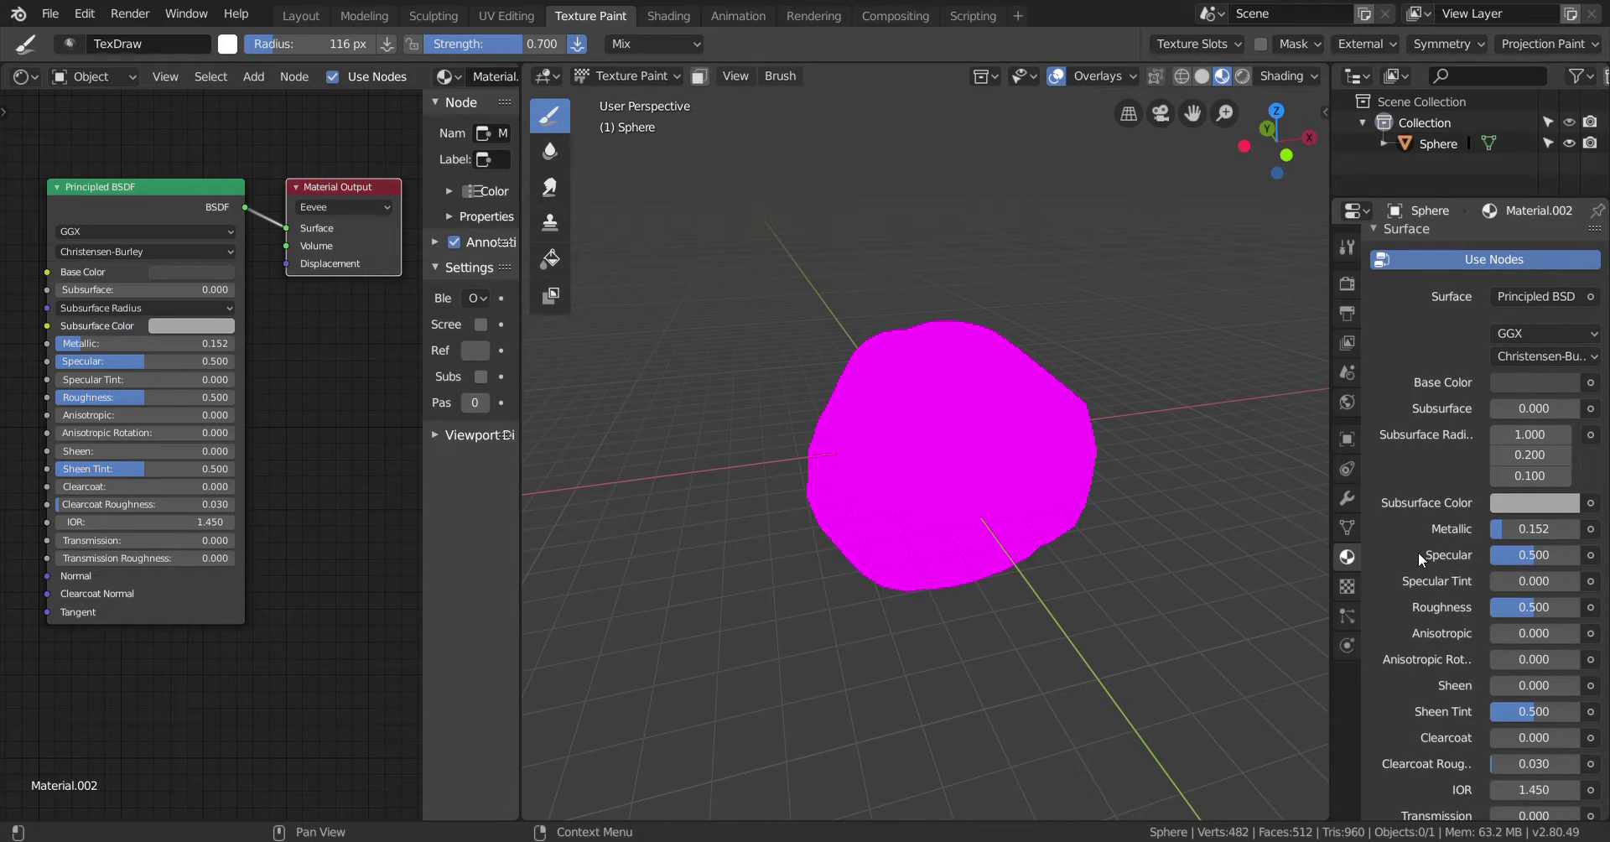
{"action": "scroll", "coordinate": [1412, 543], "scroll_direction": "down", "scroll_amount": 2}
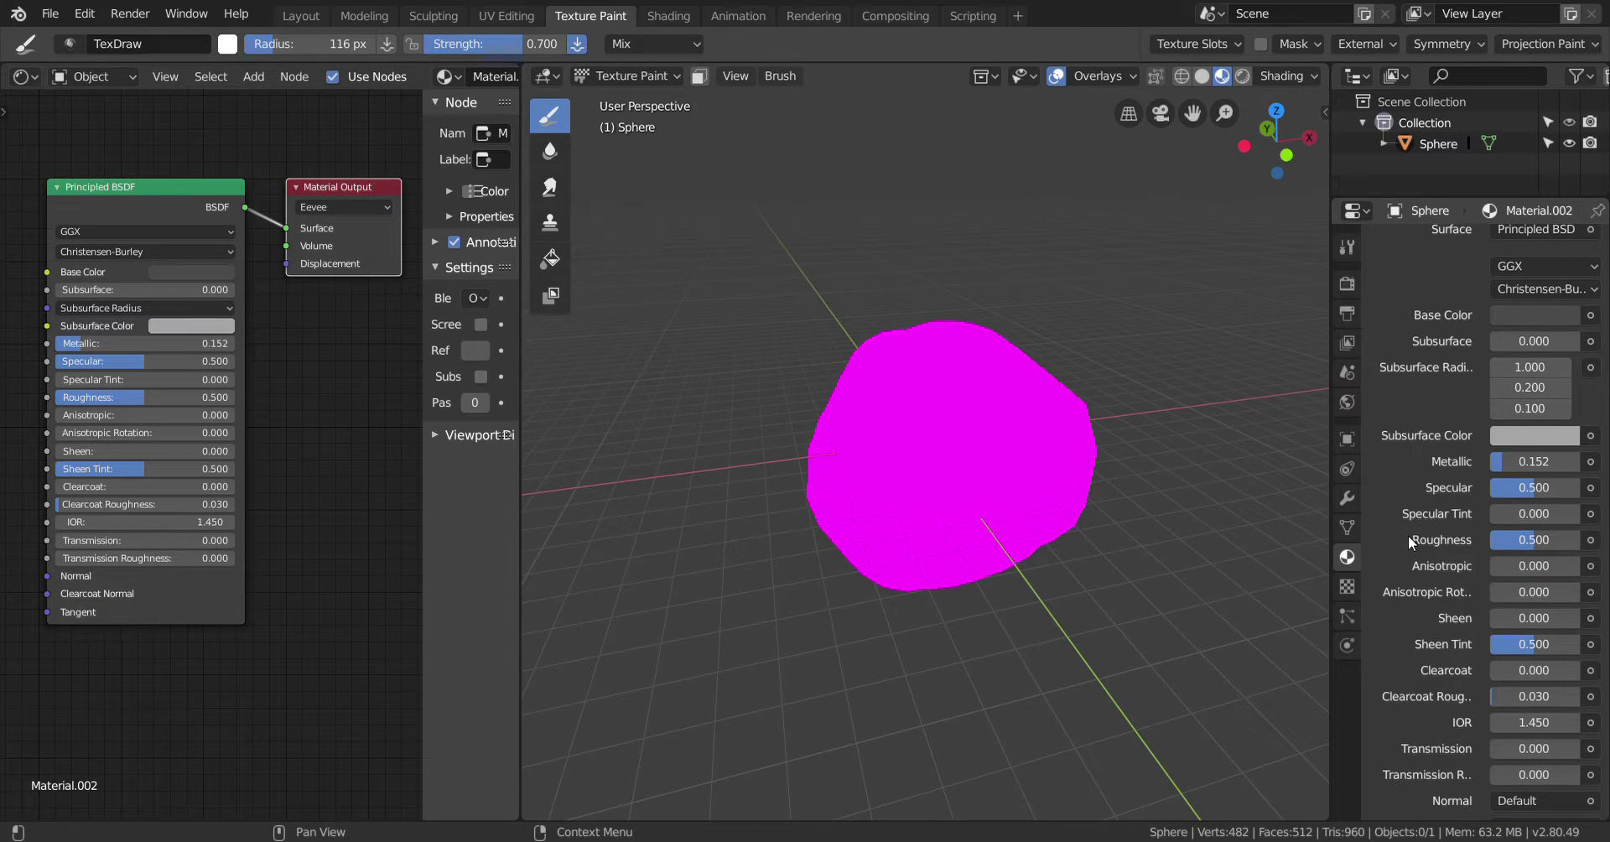
{"action": "scroll", "coordinate": [1408, 533], "scroll_direction": "down", "scroll_amount": 2}
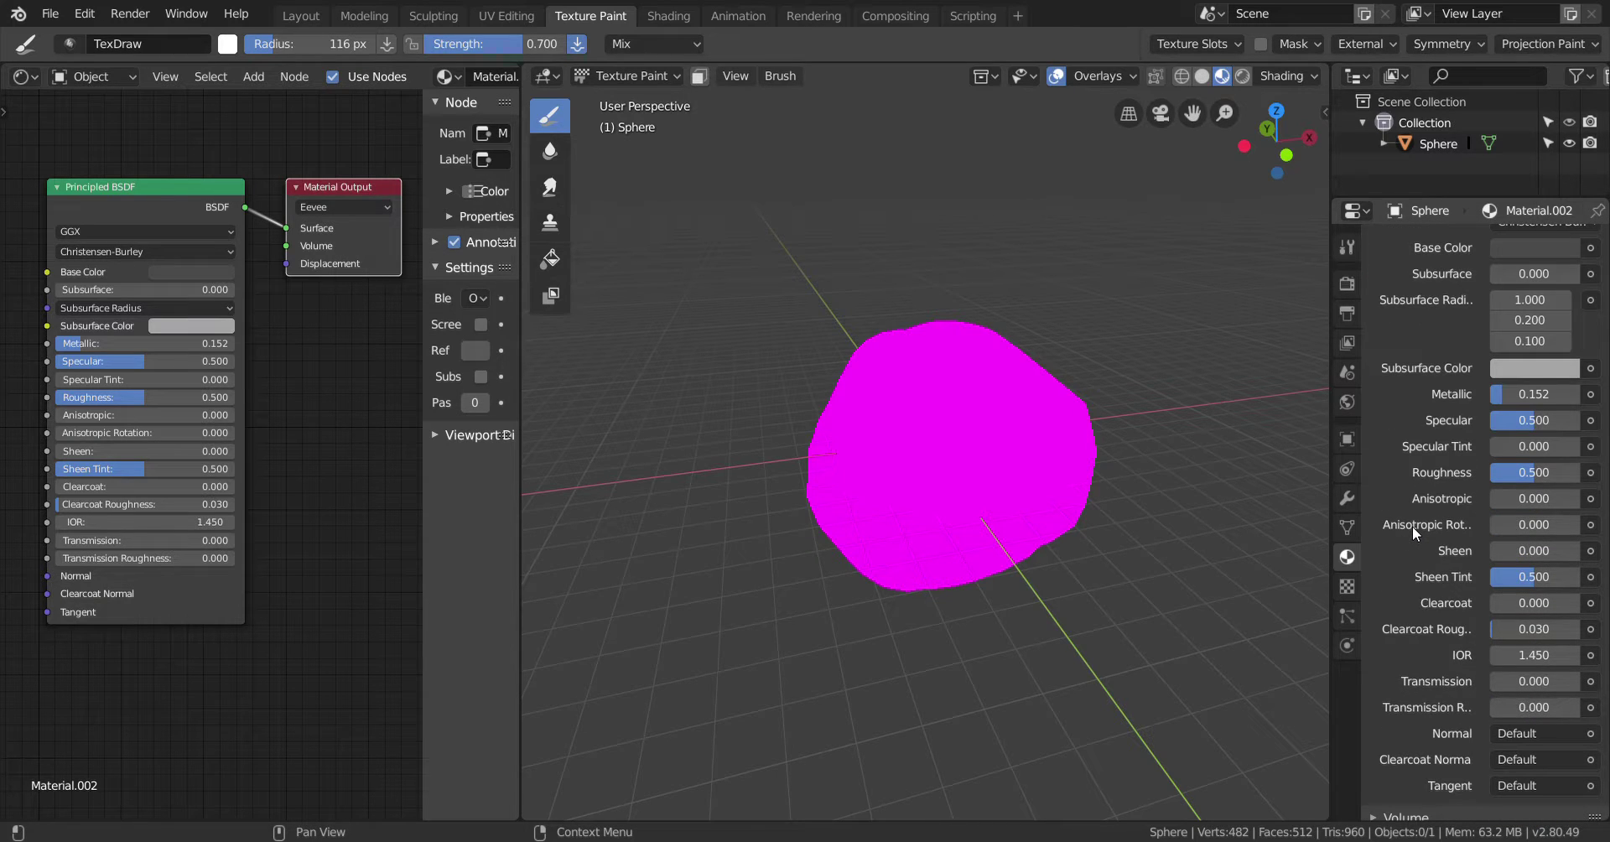
{"action": "scroll", "coordinate": [1411, 526], "scroll_direction": "down", "scroll_amount": 7}
{"action": "scroll", "coordinate": [1475, 469], "scroll_direction": "up", "scroll_amount": 17}
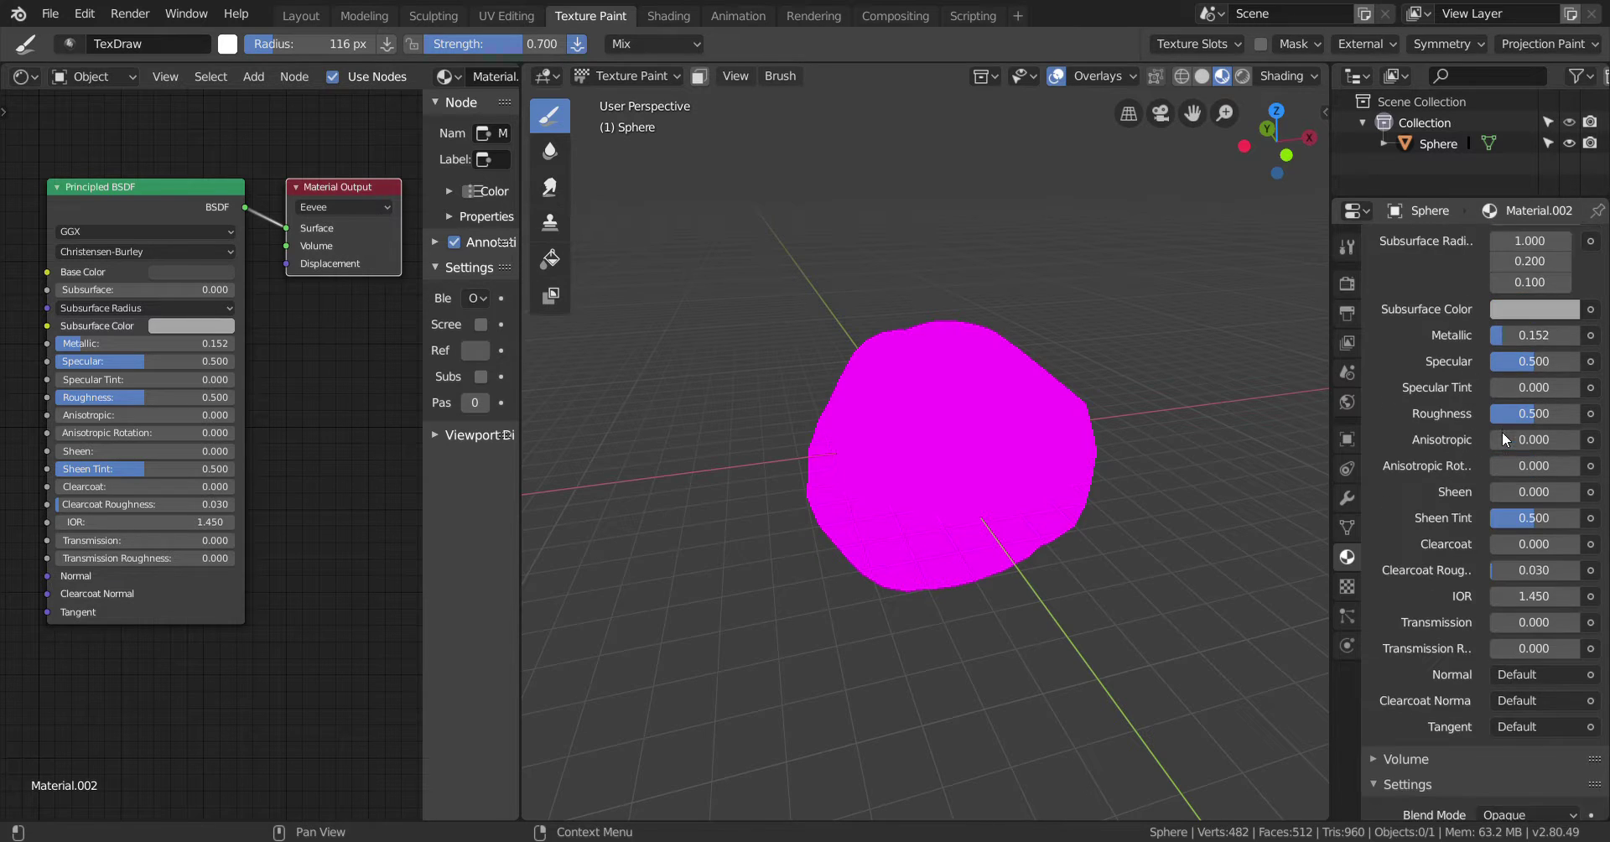
{"action": "scroll", "coordinate": [1448, 339], "scroll_direction": "up", "scroll_amount": 2}
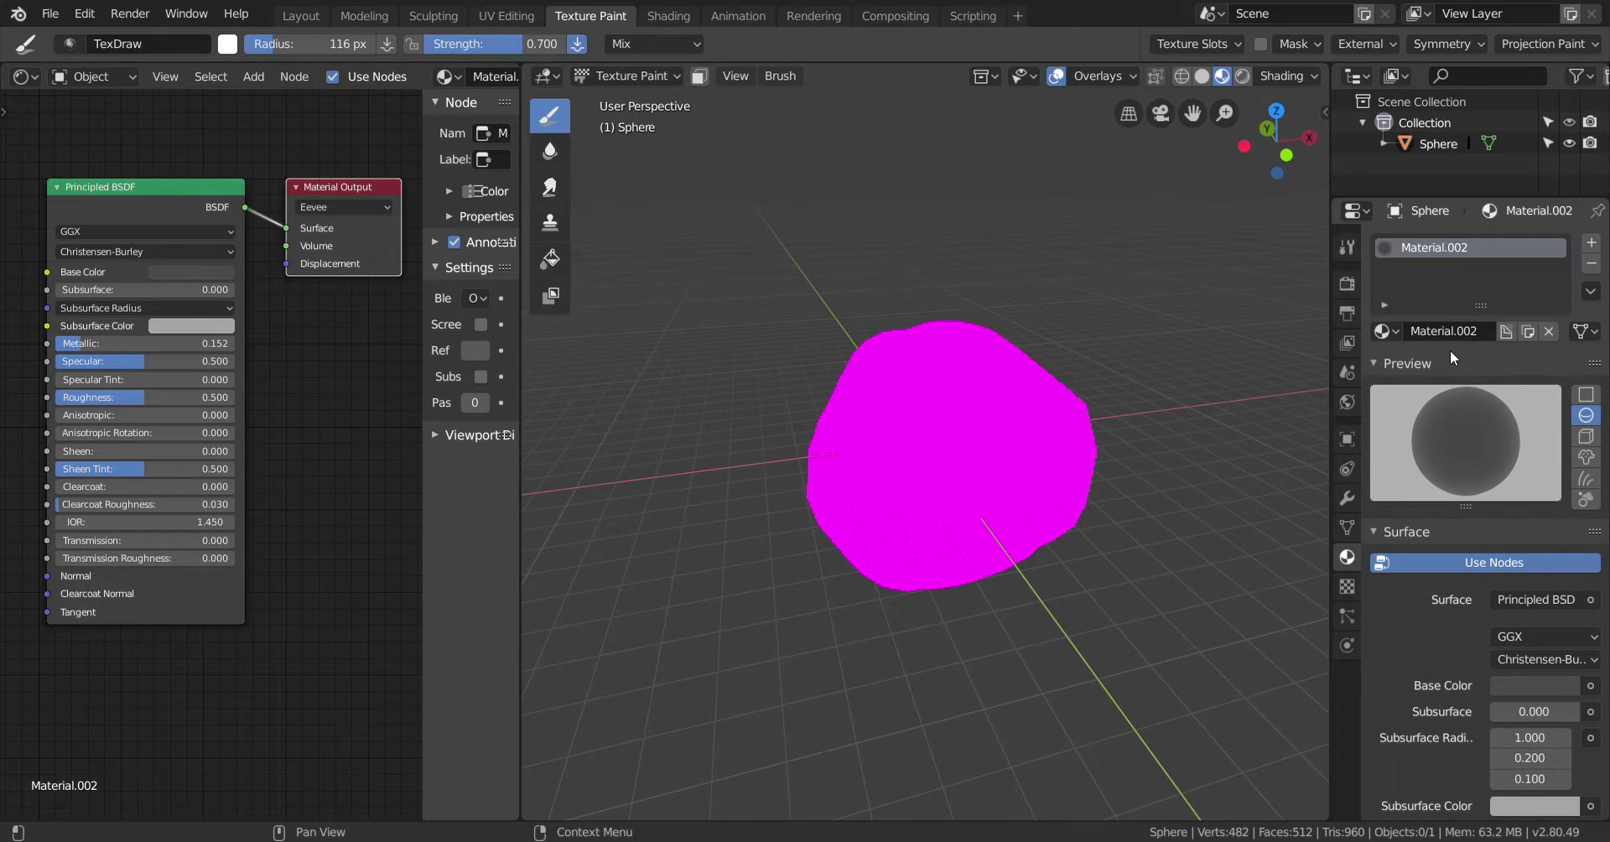
Add a second material slot with a new material and set its Base Color to a mid grey with value 0.535
{"action": "left_click", "coordinate": [1589, 248]}
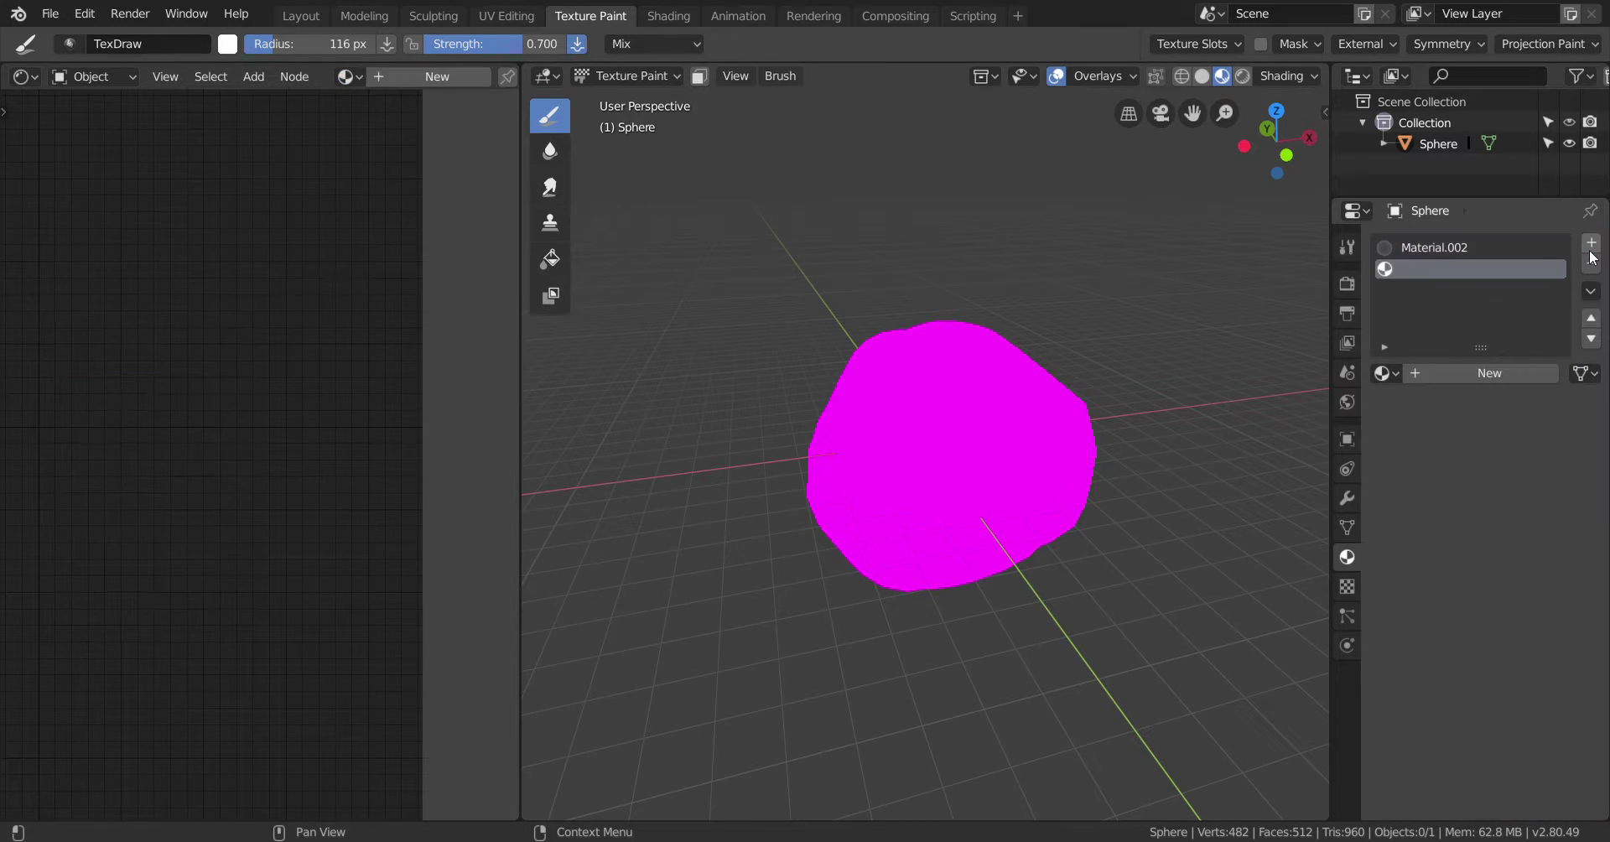
{"action": "left_click", "coordinate": [1441, 366]}
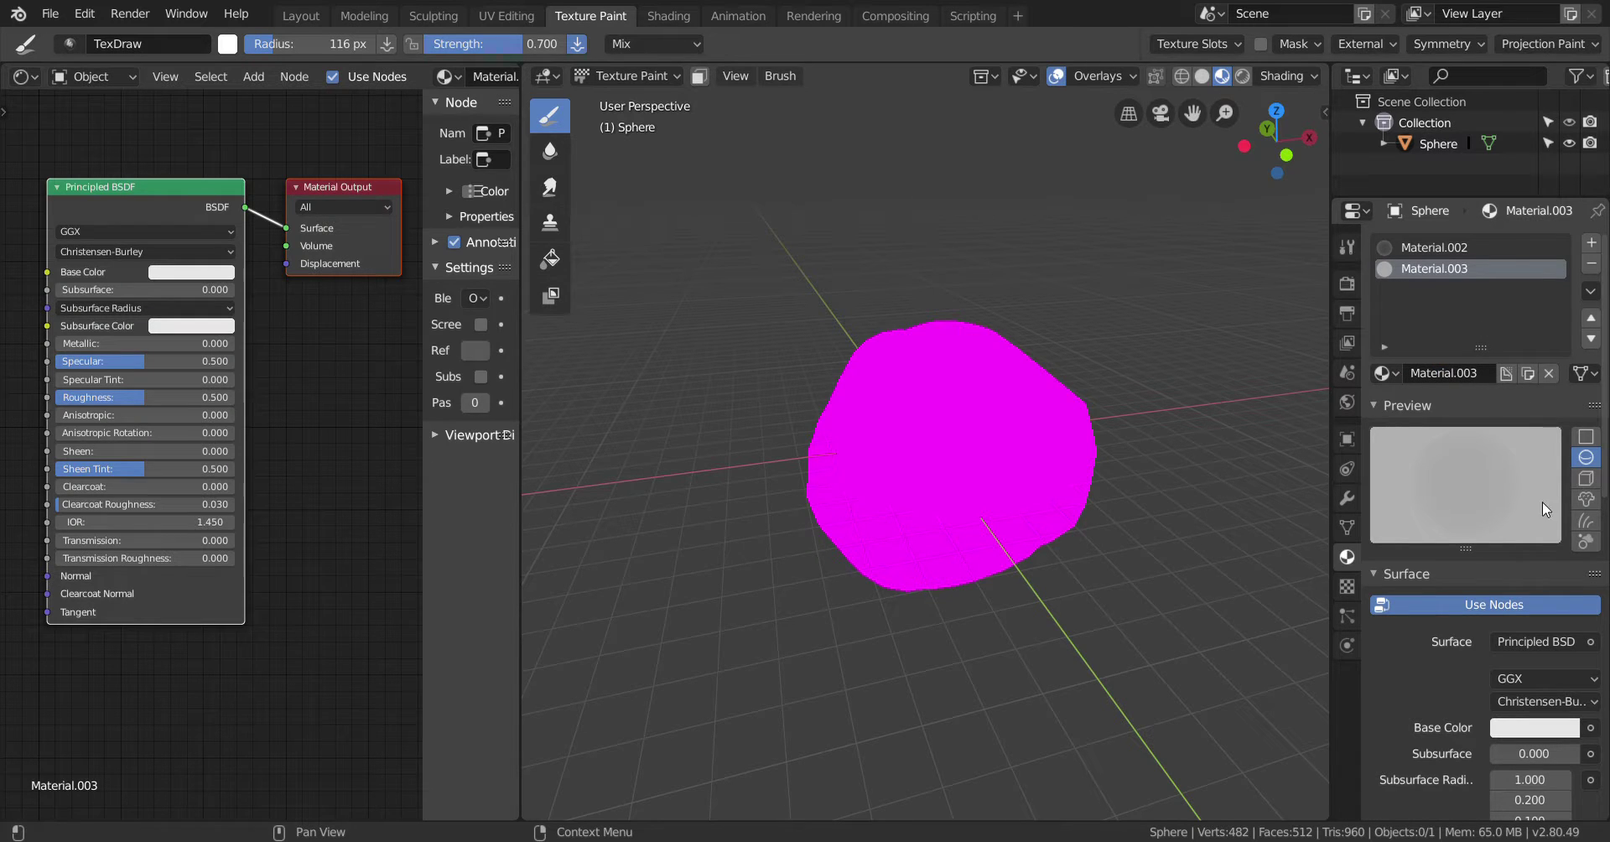
{"action": "left_click", "coordinate": [1531, 727]}
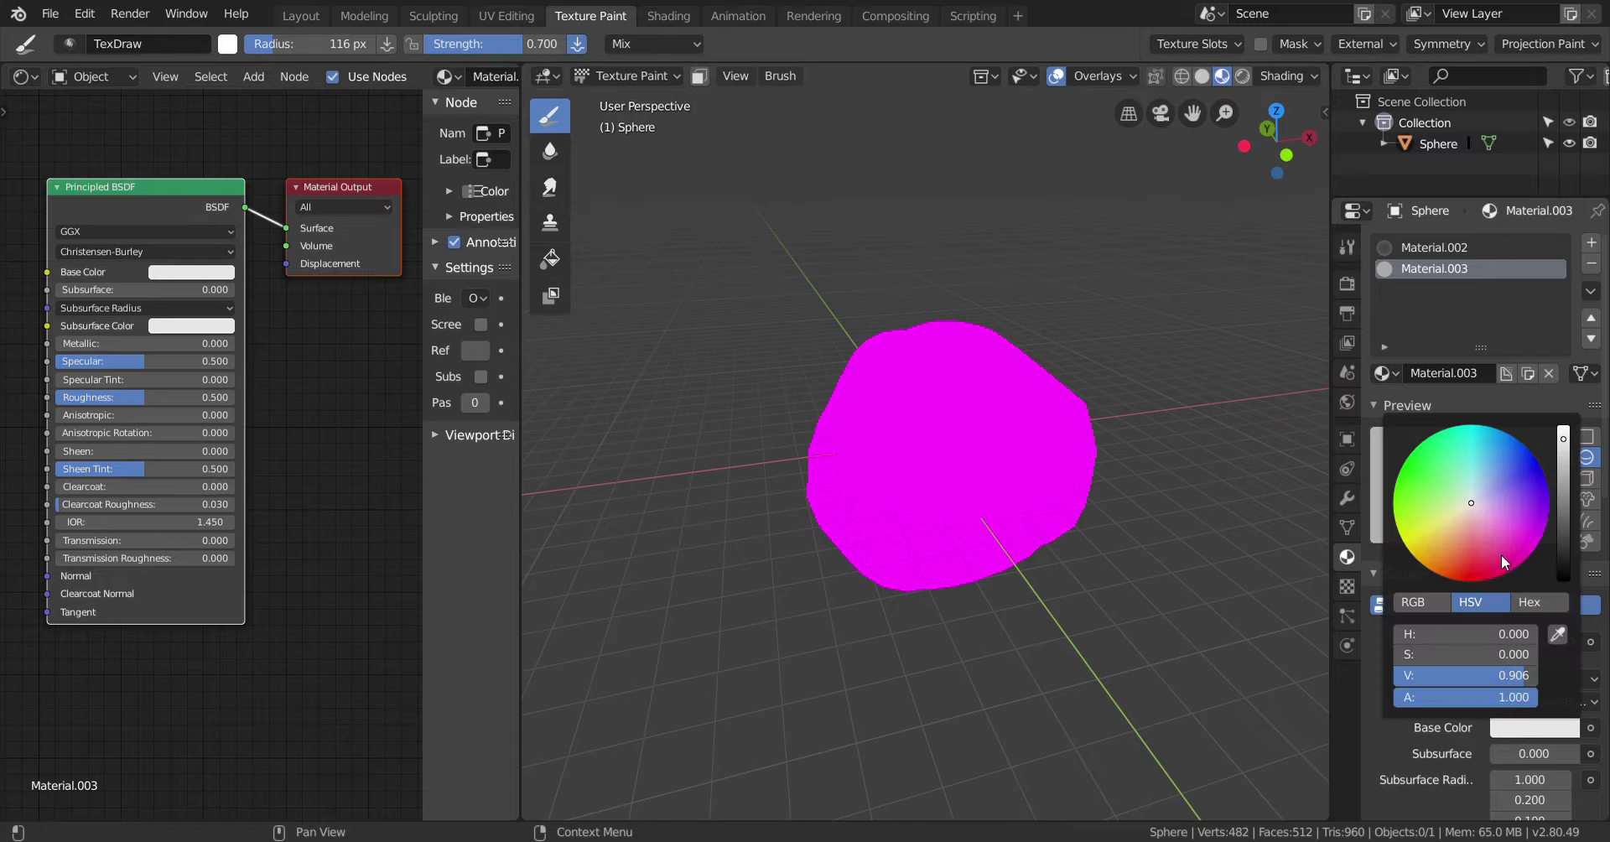
{"action": "left_click", "coordinate": [1556, 496]}
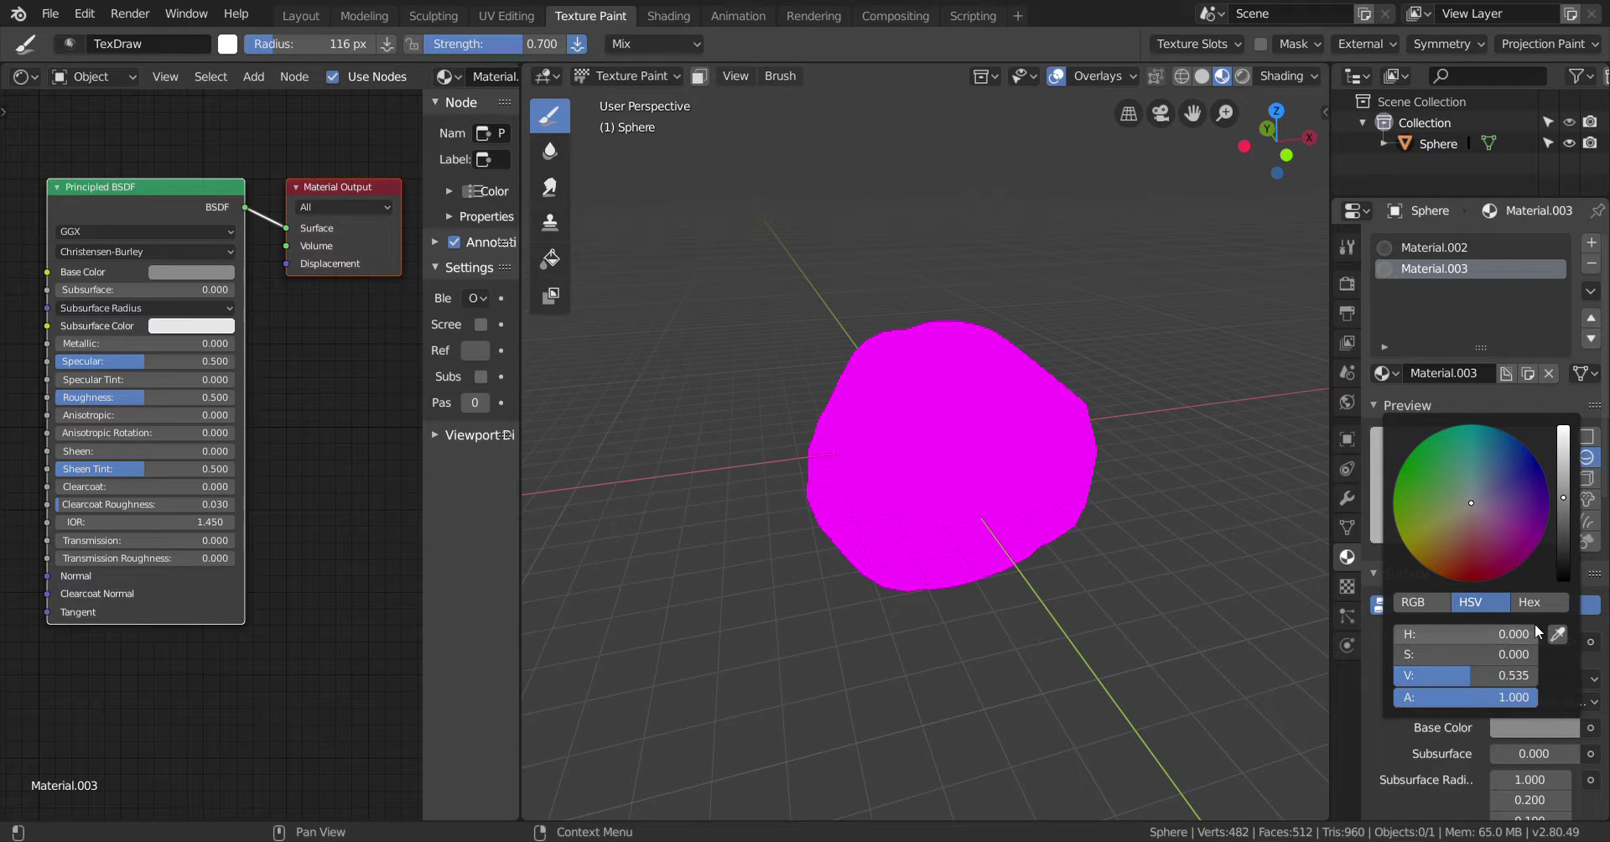
Raise the new material's Metallic to 1.000 and link that input to the Light Path's Glossy Depth output
{"action": "scroll", "coordinate": [1471, 627], "scroll_direction": "down", "scroll_amount": 15}
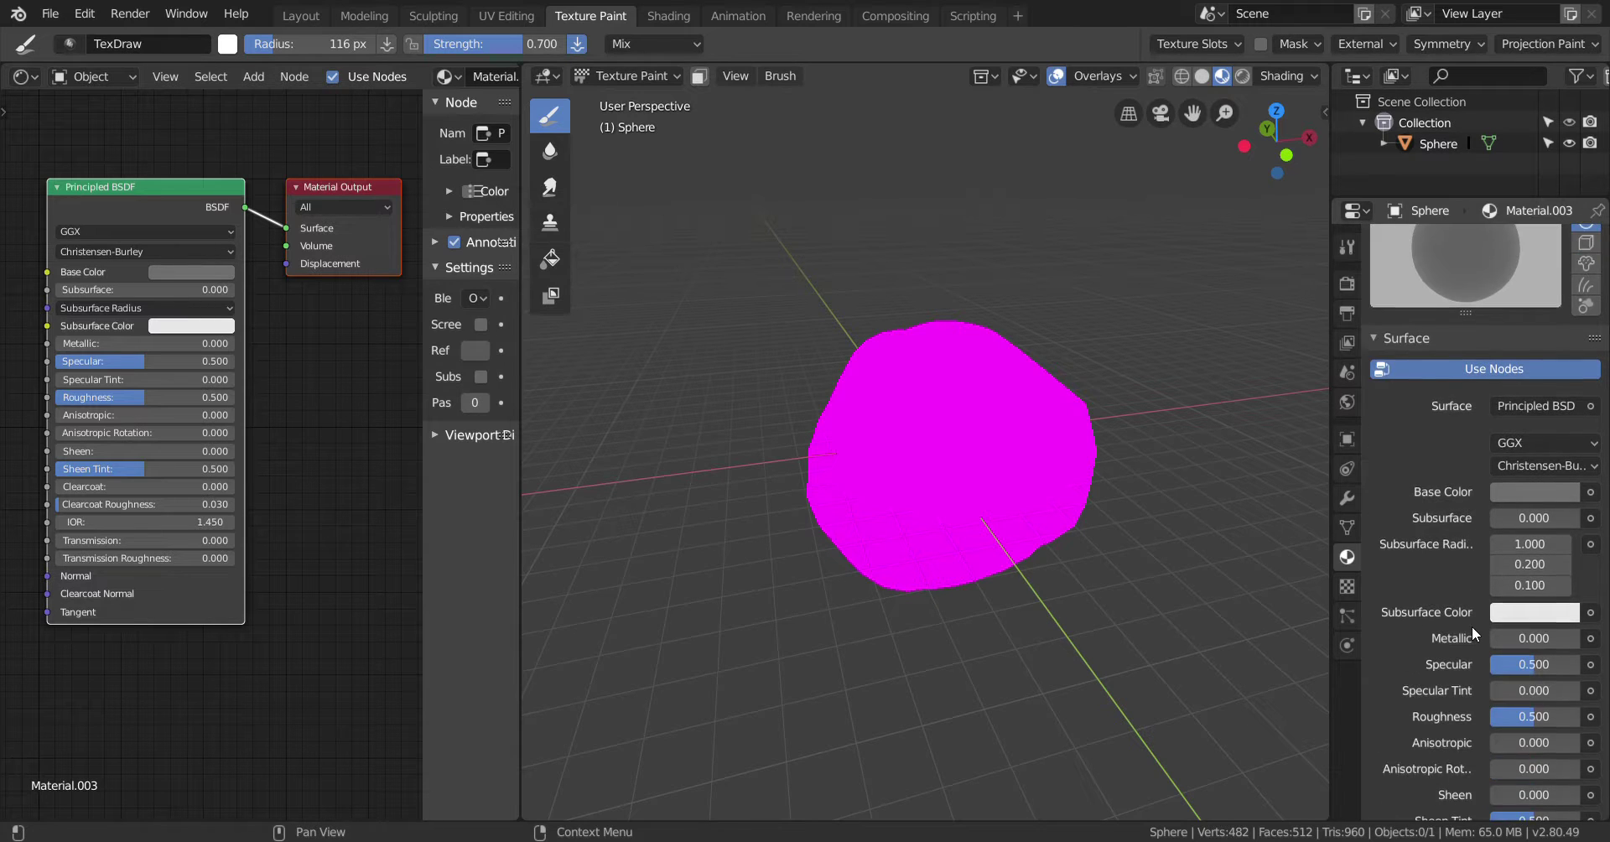
{"action": "scroll", "coordinate": [1465, 623], "scroll_direction": "down", "scroll_amount": 5}
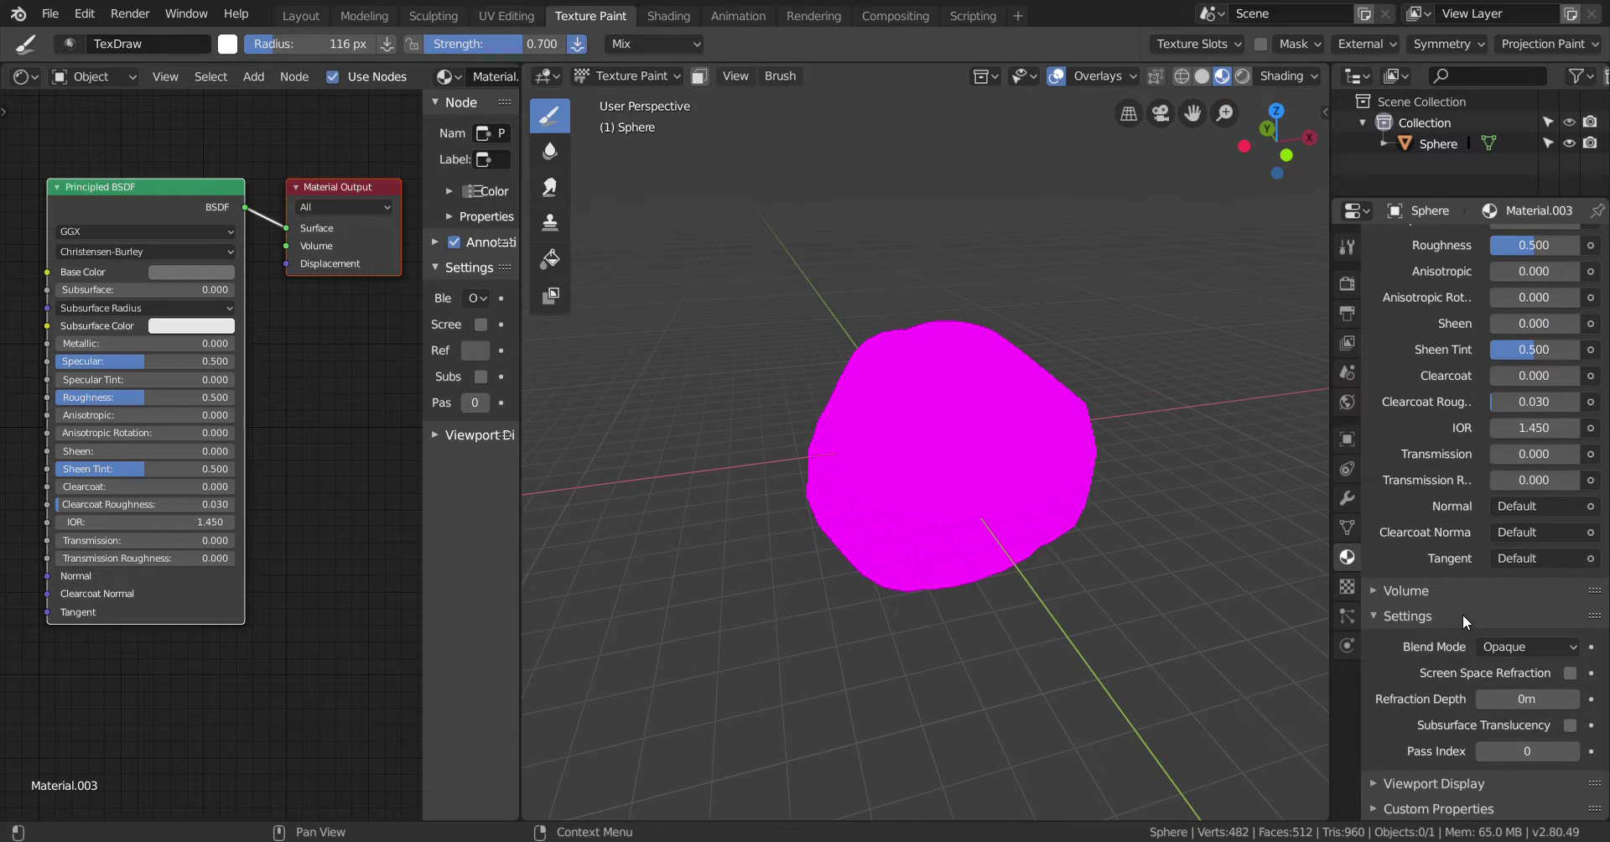
{"action": "scroll", "coordinate": [1452, 587], "scroll_direction": "up", "scroll_amount": 6}
{"action": "scroll", "coordinate": [1454, 573], "scroll_direction": "up", "scroll_amount": 3}
{"action": "left_click_drag", "start_coordinate": [1519, 436], "coordinate": [1576, 436]}
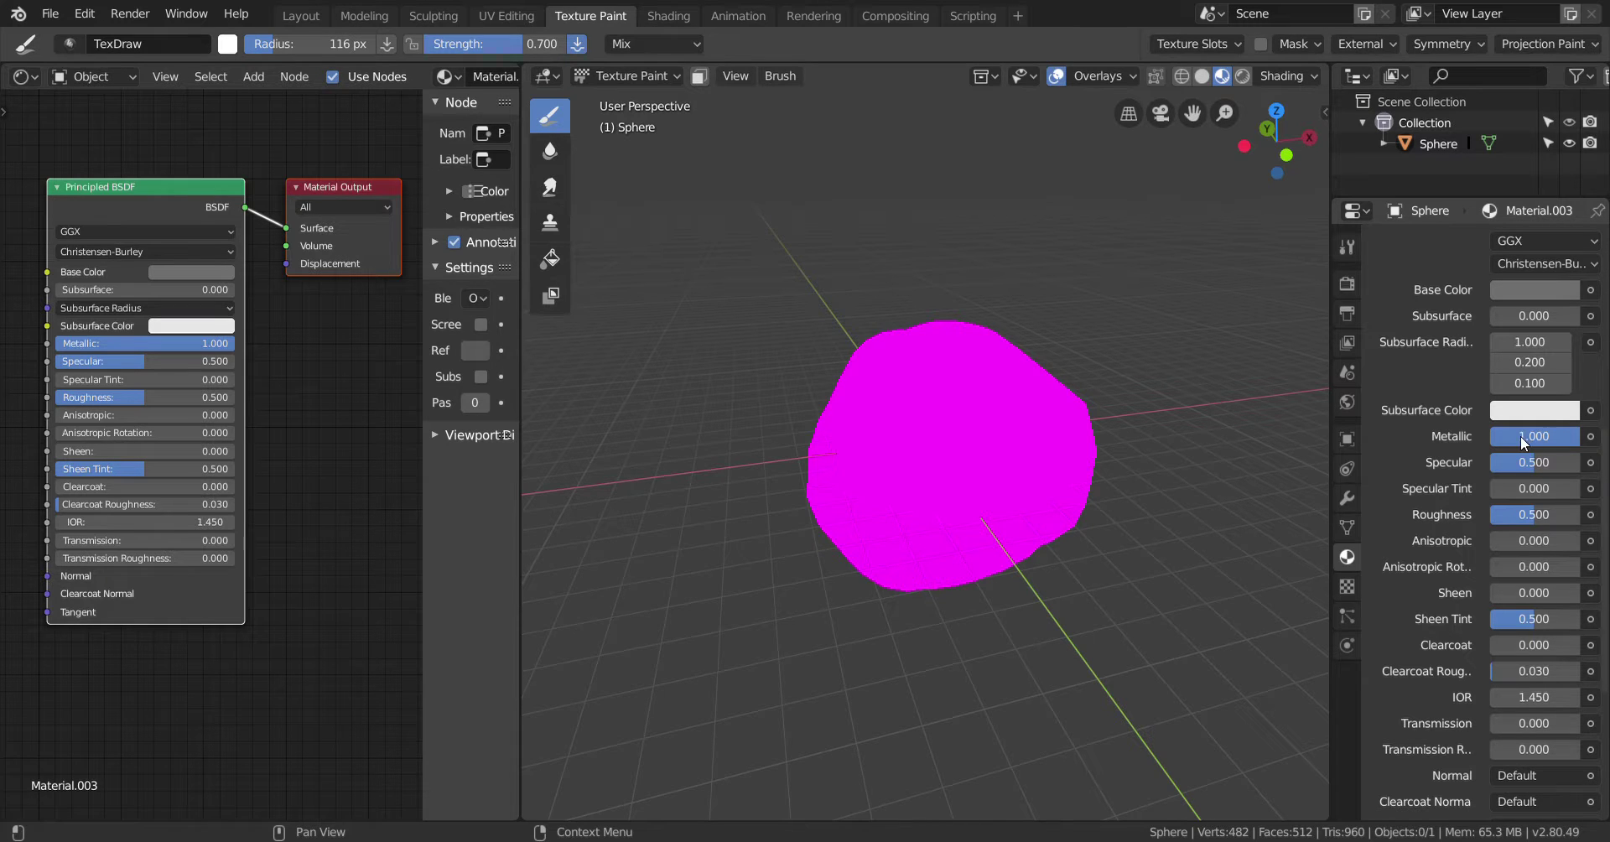
{"action": "left_click", "coordinate": [1591, 437]}
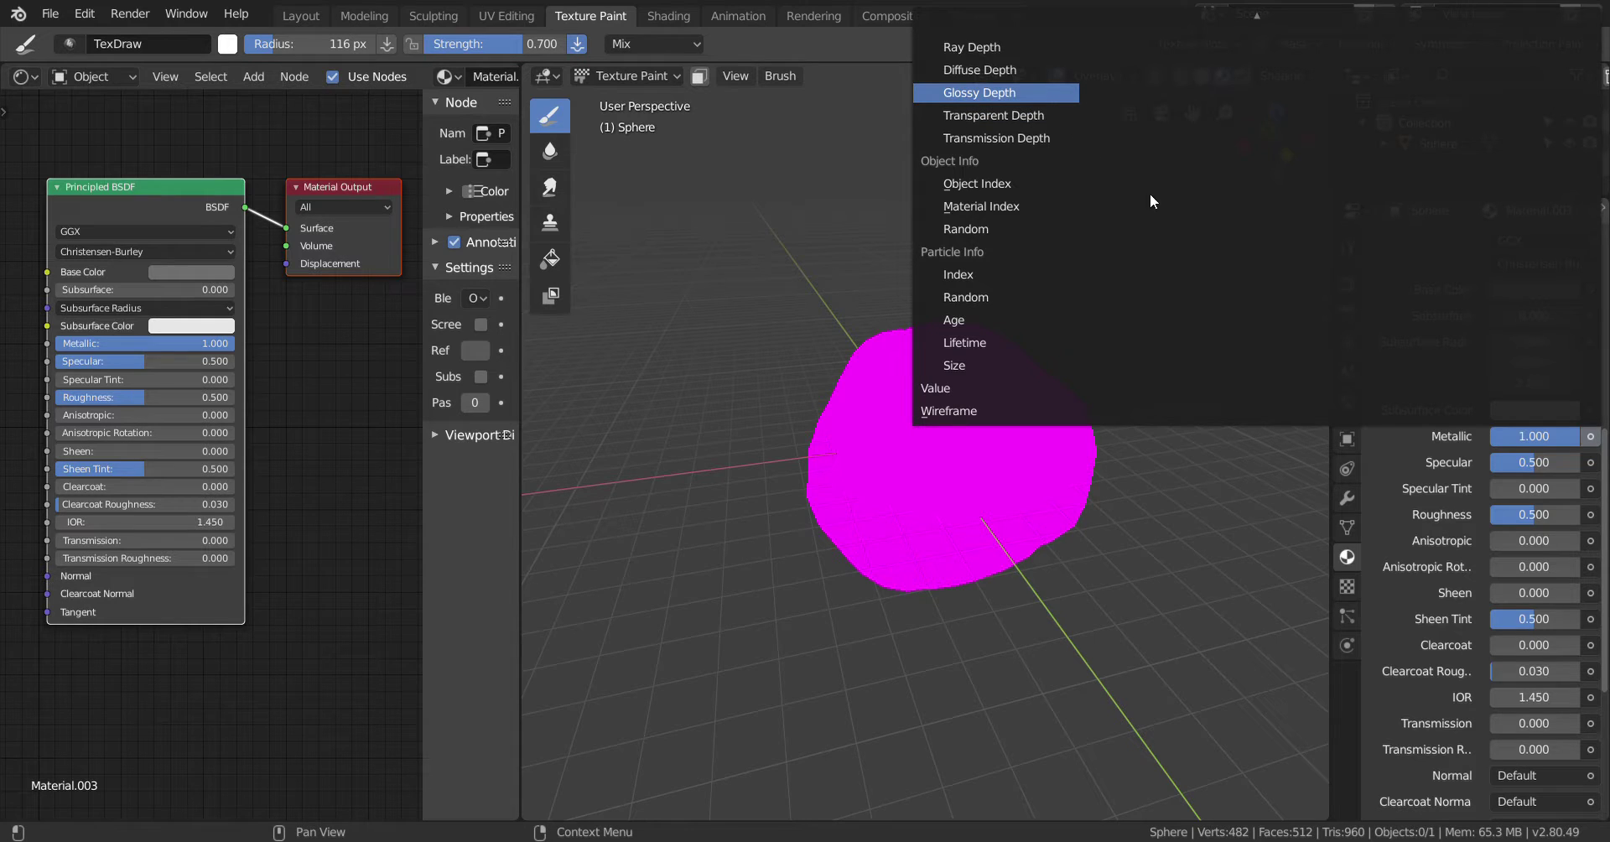
{"action": "left_click", "coordinate": [1058, 94]}
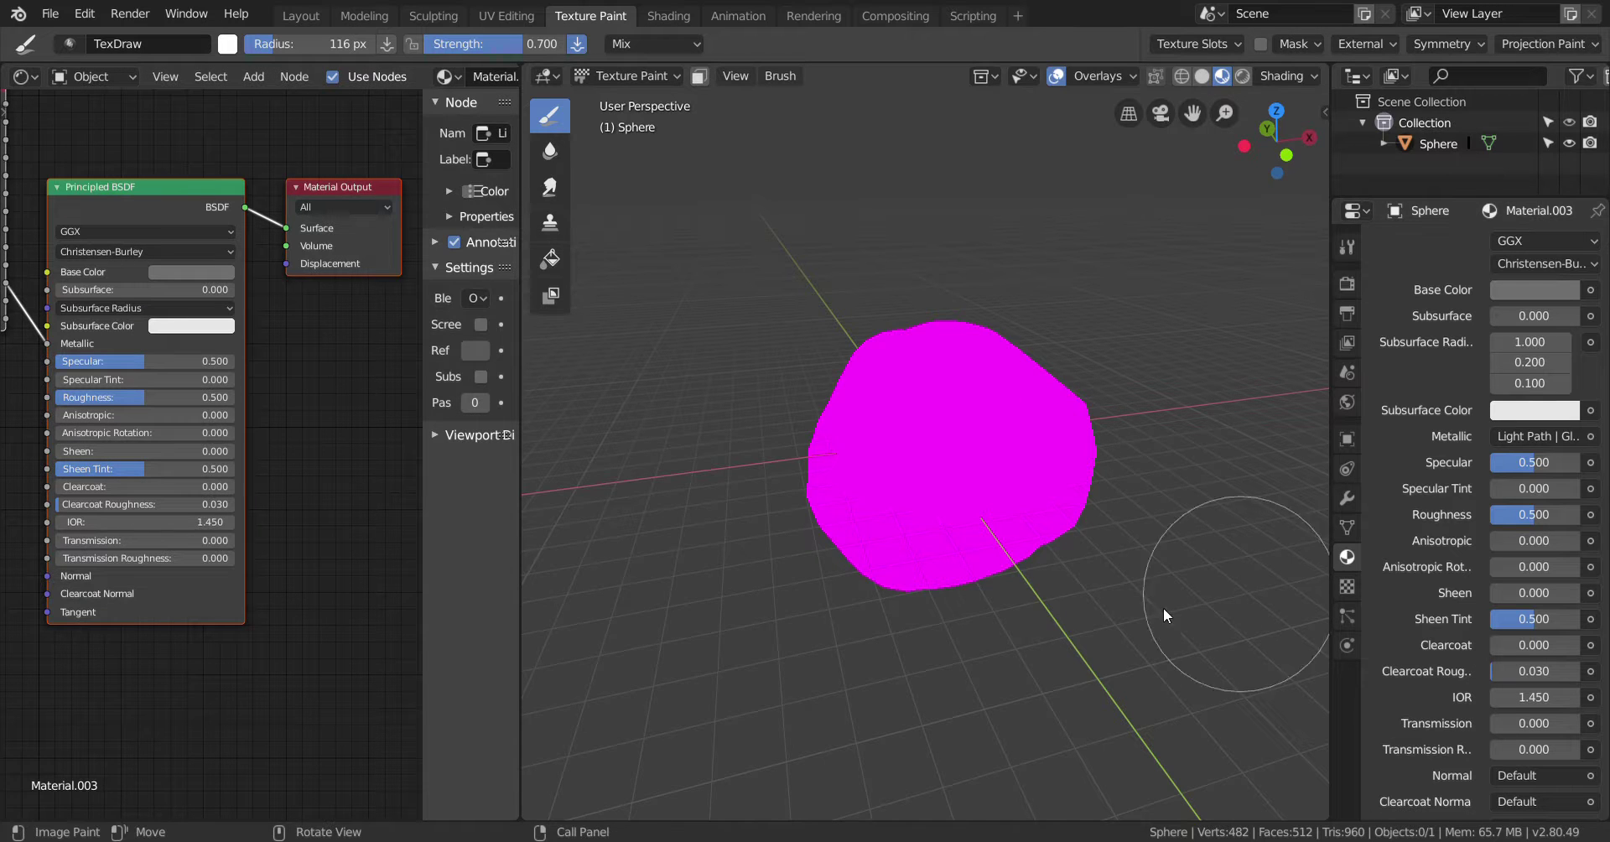
Try a brush dab on the rock, and review the Light Path node and the remaining material settings
{"action": "left_click", "coordinate": [1041, 481]}
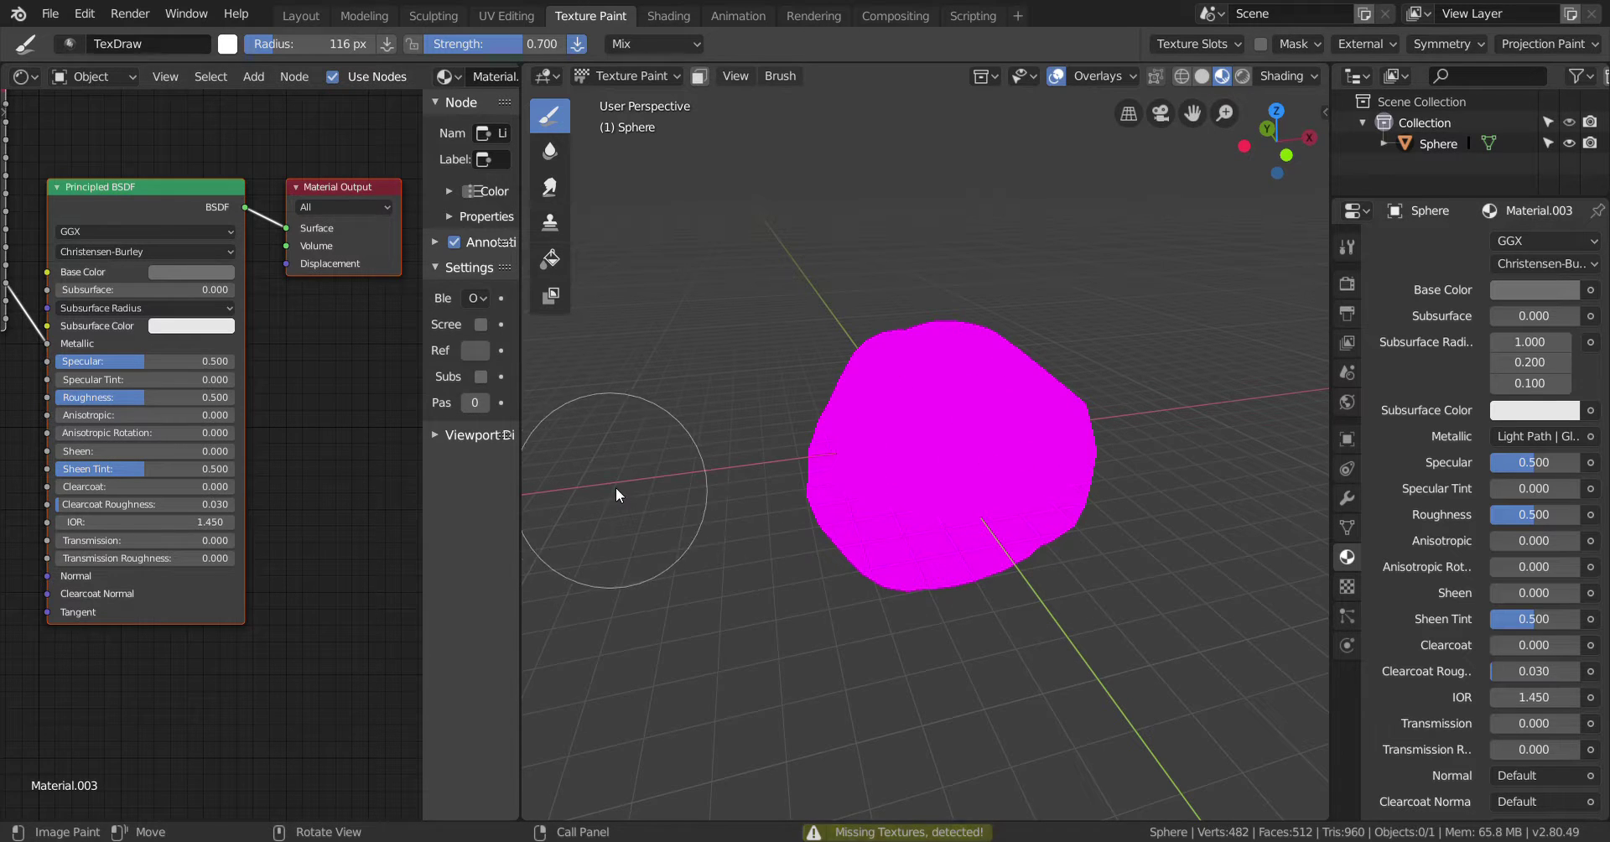
{"action": "scroll", "coordinate": [233, 407], "scroll_direction": "down", "scroll_amount": 3}
{"action": "middle_click_drag", "start_coordinate": [131, 441], "coordinate": [224, 449]}
{"action": "scroll", "coordinate": [225, 449], "scroll_direction": "up", "scroll_amount": 2}
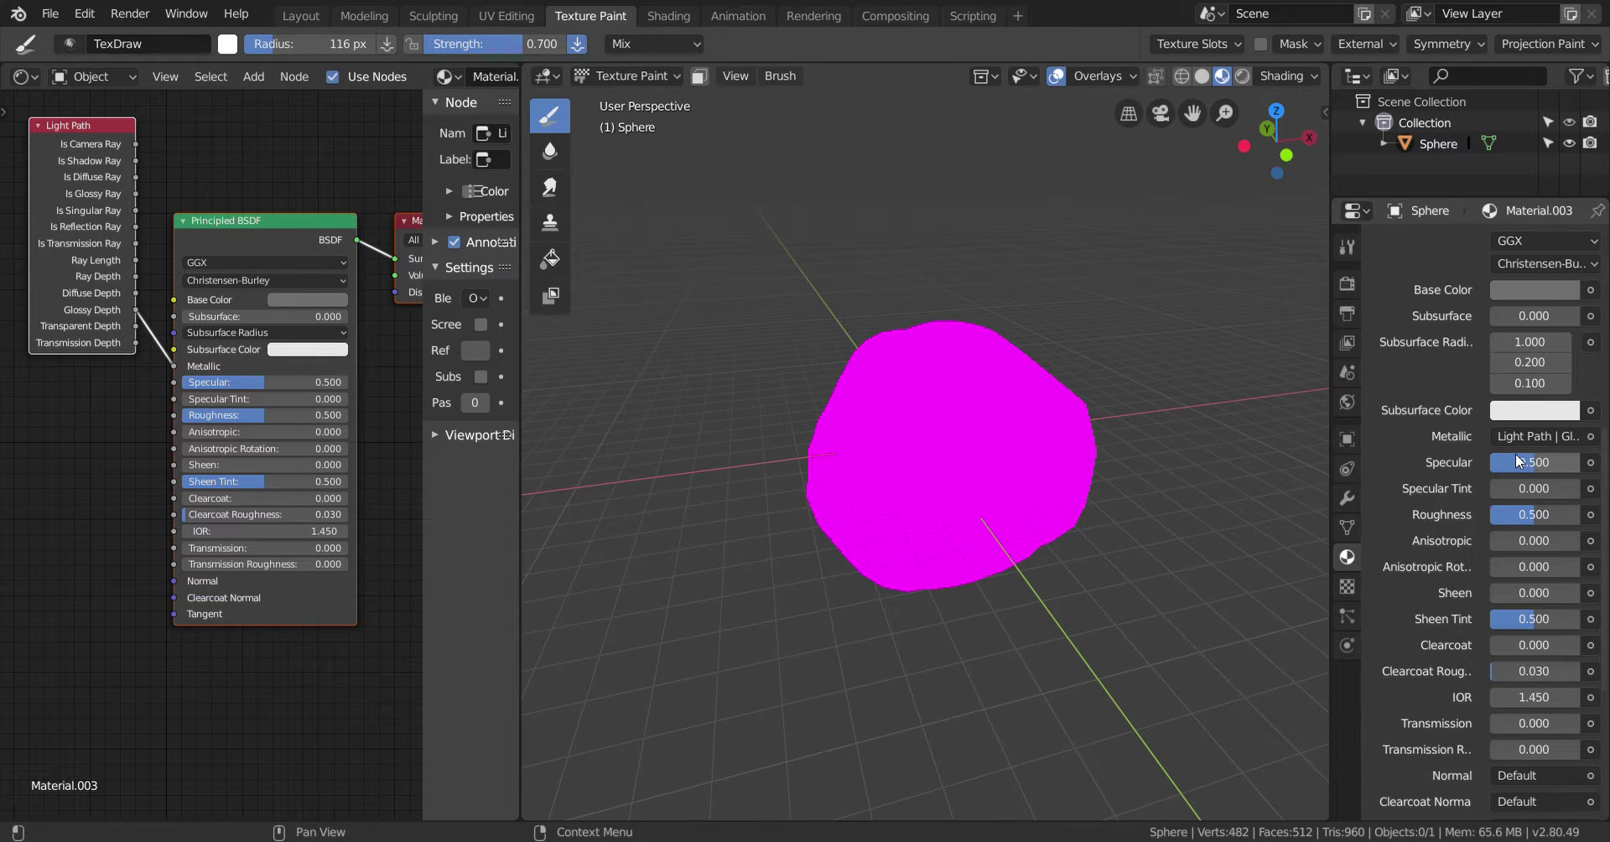
{"action": "scroll", "coordinate": [1513, 461], "scroll_direction": "down", "scroll_amount": 2}
{"action": "scroll", "coordinate": [1508, 466], "scroll_direction": "down", "scroll_amount": 6}
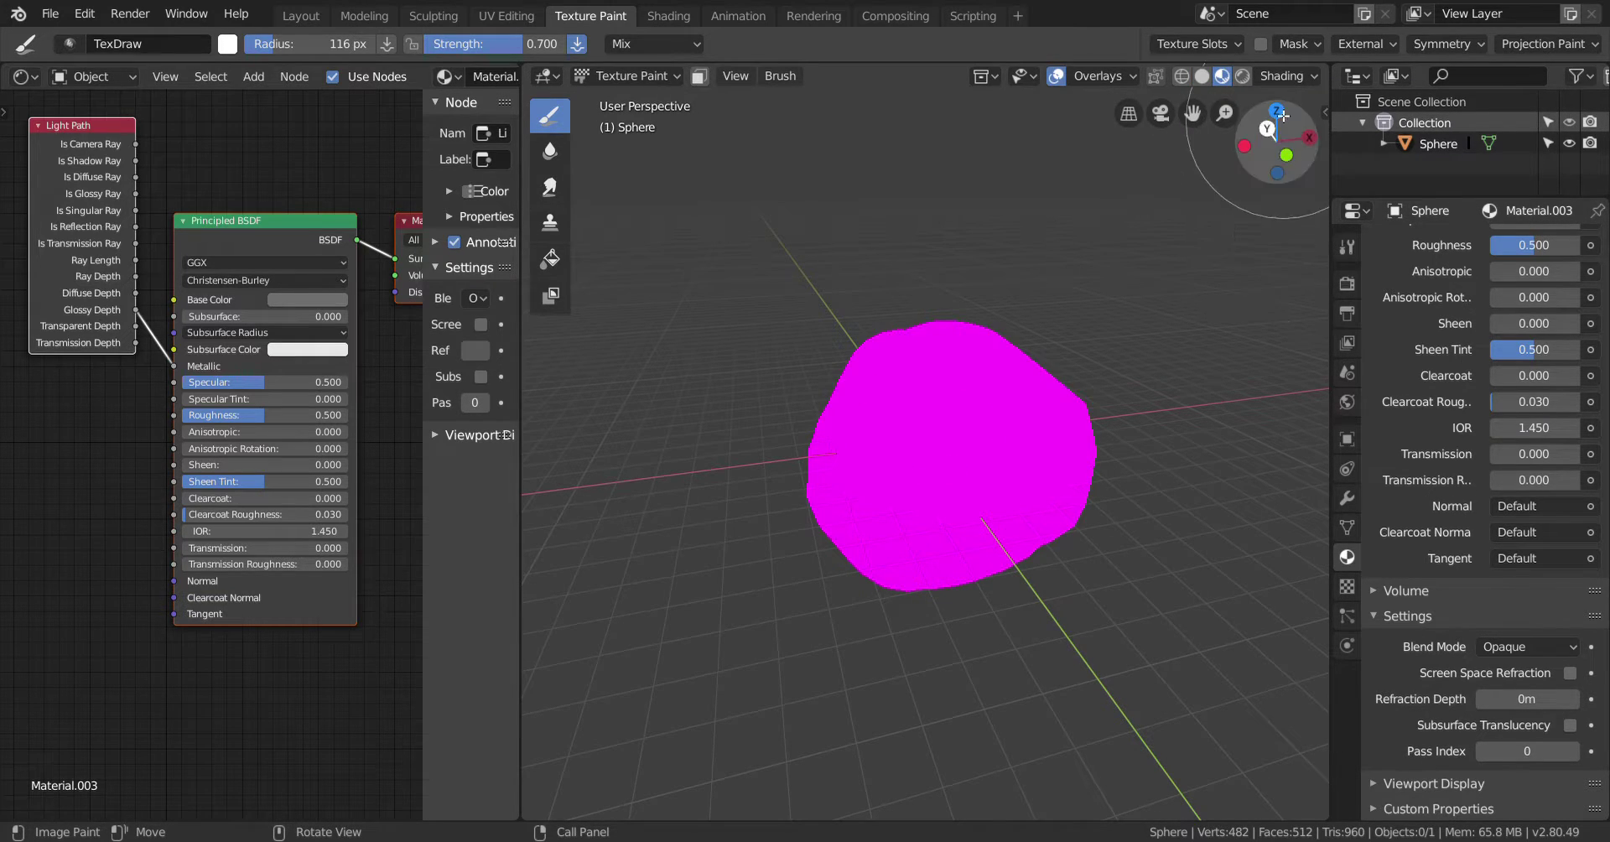
Review the 3D viewport's shading options and its environment lighting
{"action": "left_click", "coordinate": [1280, 76]}
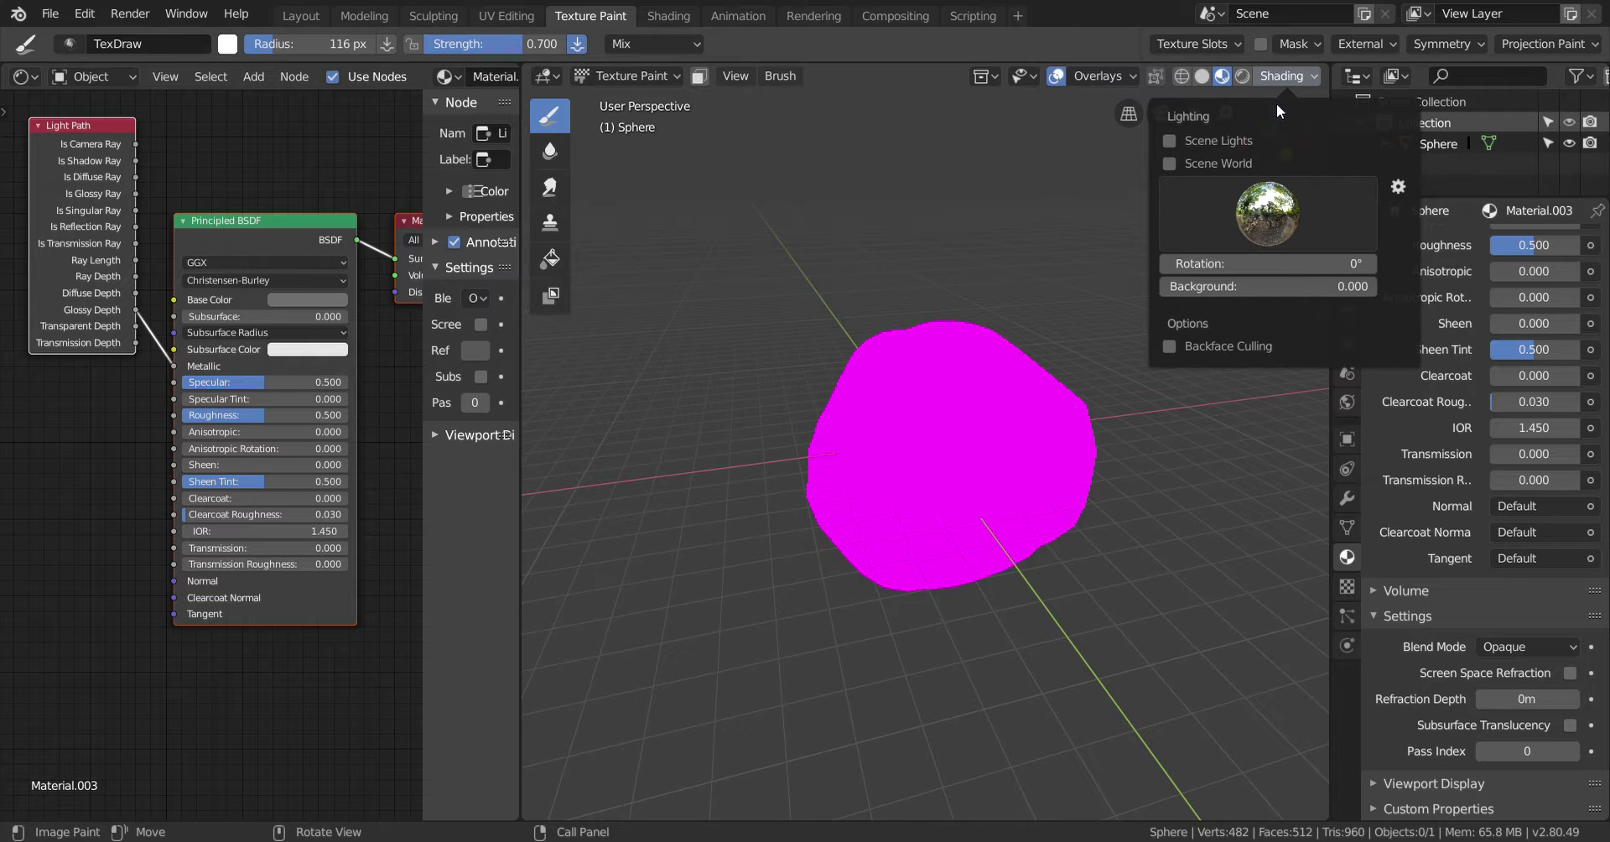
{"action": "left_click", "coordinate": [1277, 200]}
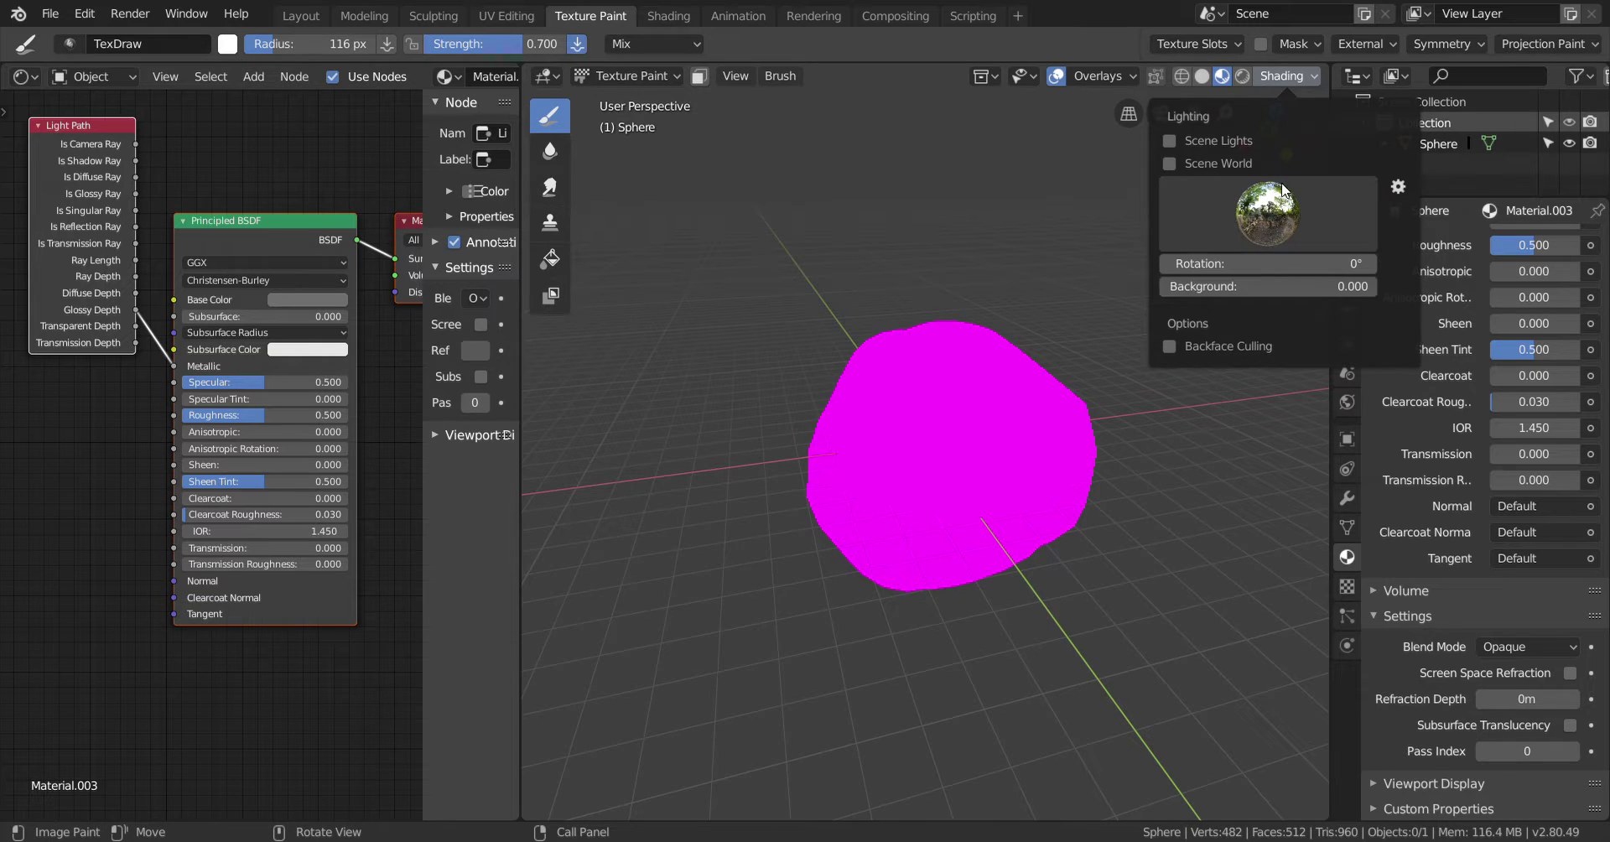
{"action": "left_click", "coordinate": [1301, 80]}
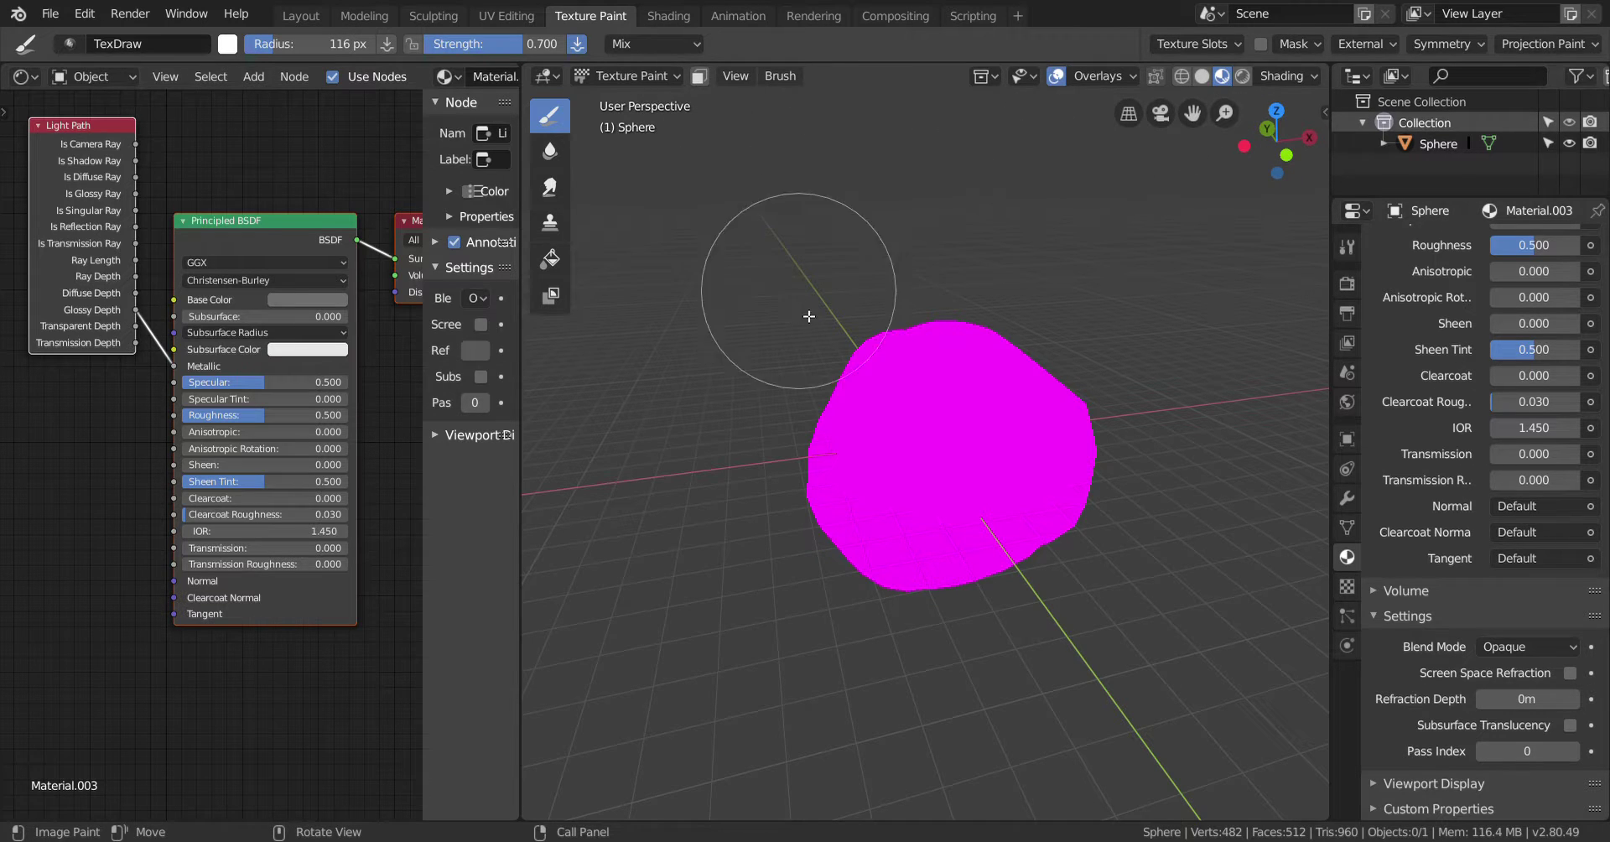
Inspect the rock from several angles in the Shading workspace, and switch to the Rendering workspace
{"action": "left_click", "coordinate": [657, 16]}
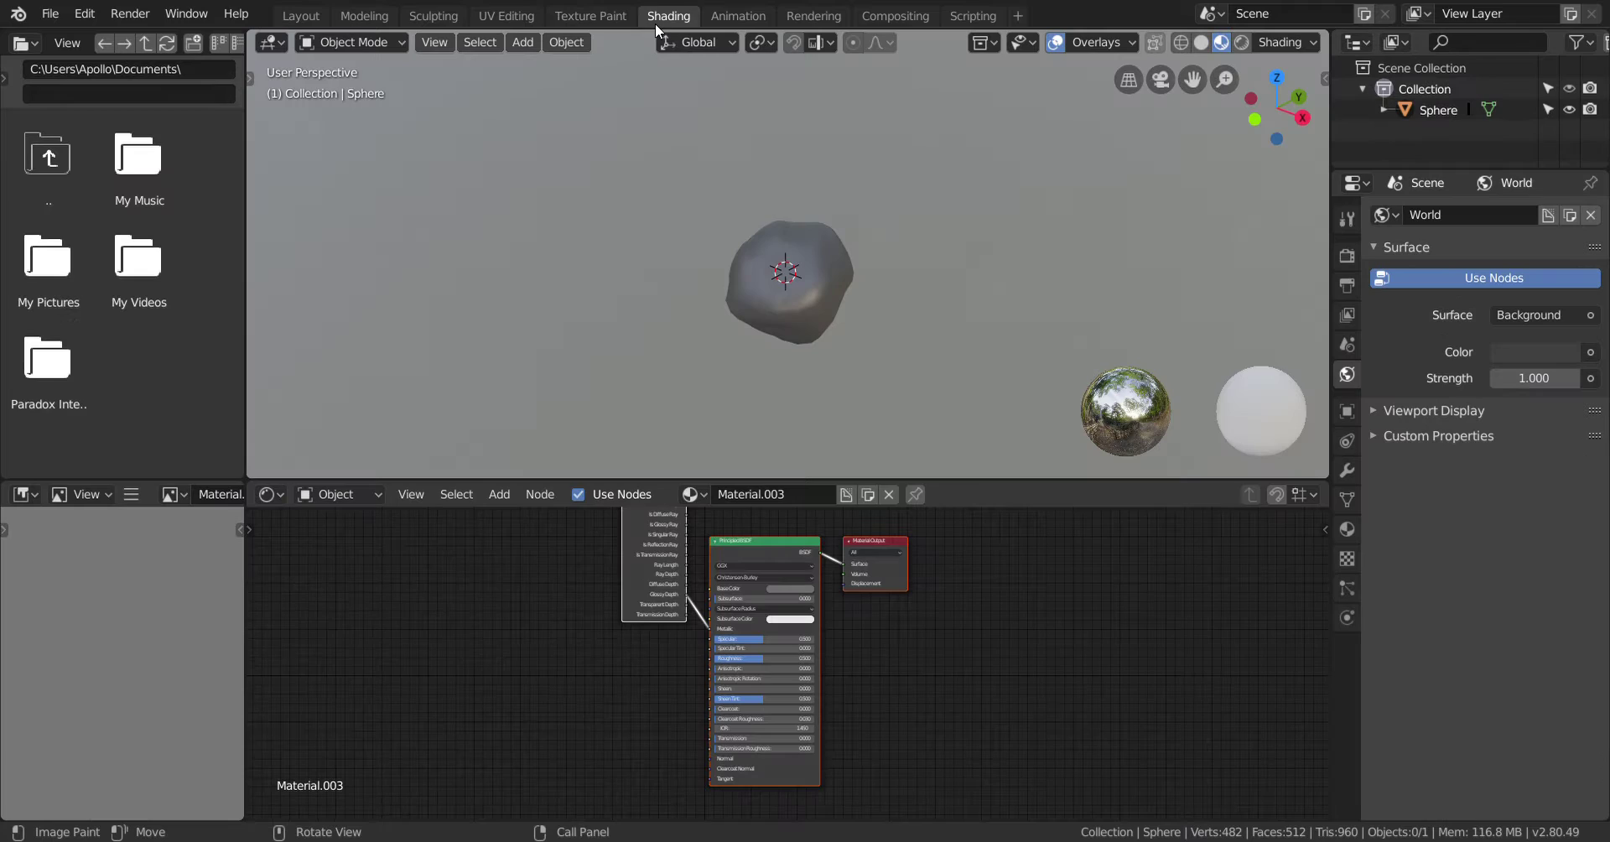
{"action": "middle_click_drag", "start_coordinate": [904, 233], "coordinate": [1092, 180]}
{"action": "middle_click_drag", "start_coordinate": [762, 187], "coordinate": [875, 184]}
{"action": "mouse_move", "coordinate": [679, 179]}
{"action": "middle_mouse_down"}
{"action": "mouse_move", "coordinate": [897, 190]}
{"action": "mouse_move", "coordinate": [967, 233]}
{"action": "mouse_move", "coordinate": [895, 364]}
{"action": "mouse_move", "coordinate": [786, 235]}
{"action": "mouse_move", "coordinate": [808, 208]}
{"action": "middle_mouse_up"}
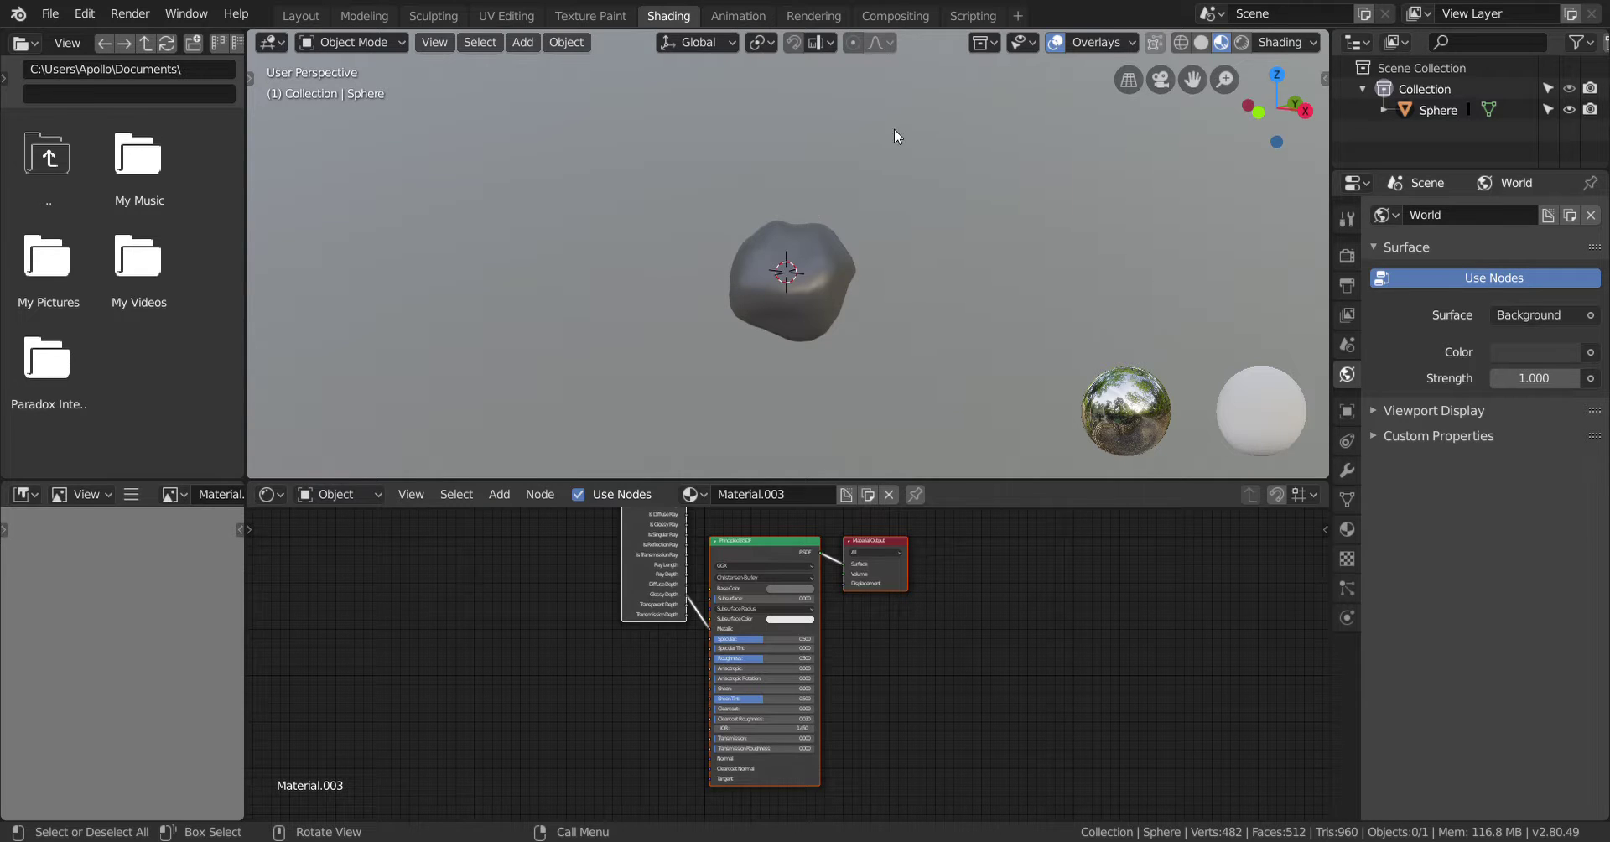
{"action": "left_click", "coordinate": [815, 16]}
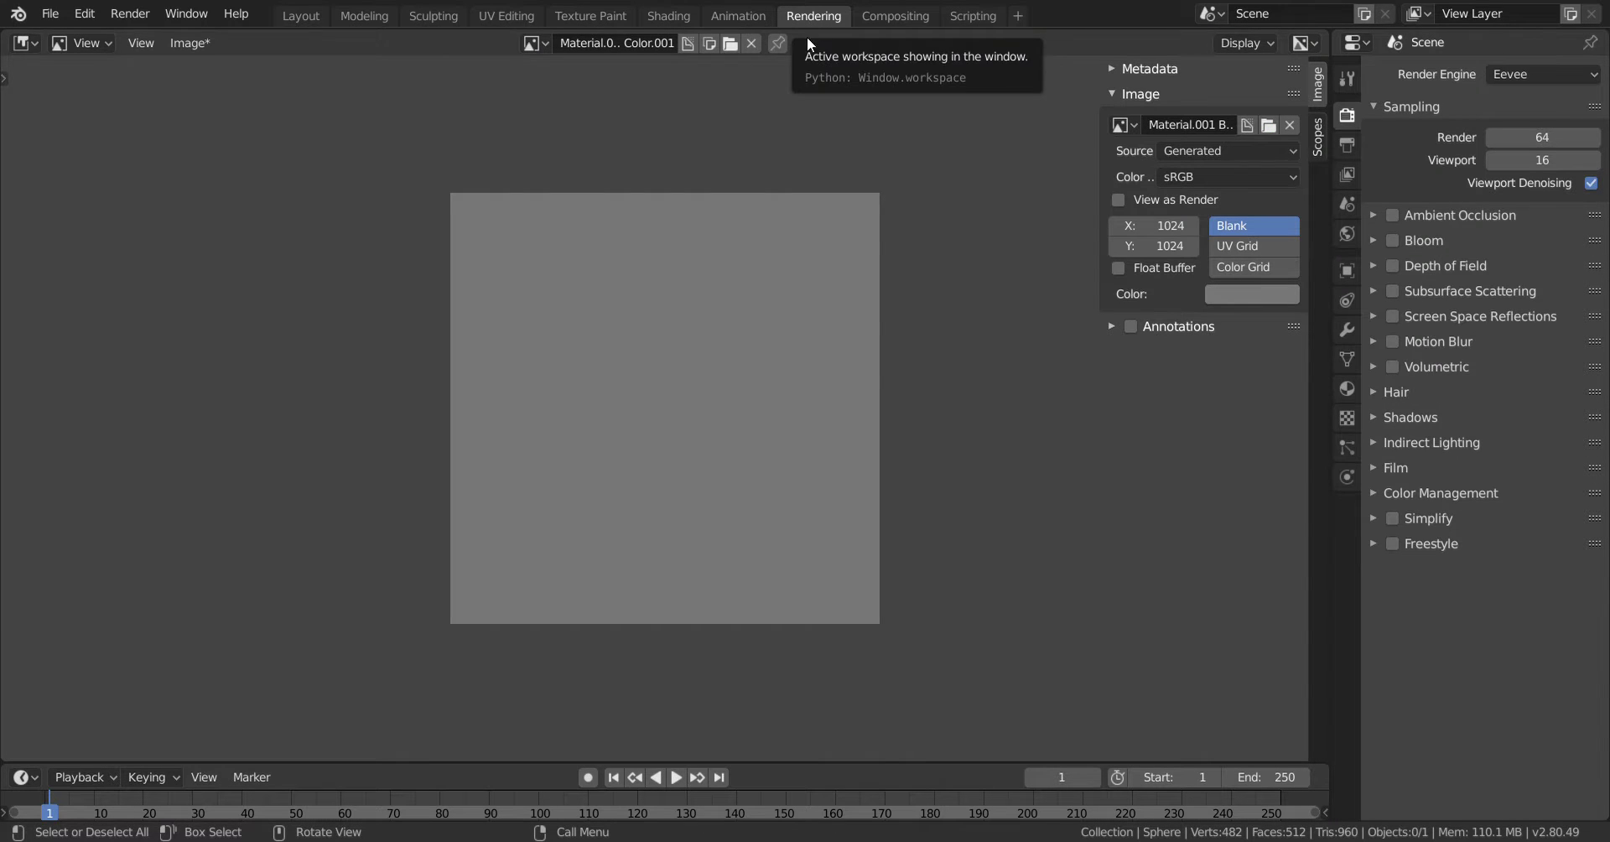
Leave the Rendering workspace and return to the Shading workspace
{"action": "middle_click_drag", "start_coordinate": [833, 409], "coordinate": [927, 367]}
{"action": "left_click", "coordinate": [737, 16]}
{"action": "left_click", "coordinate": [670, 16]}
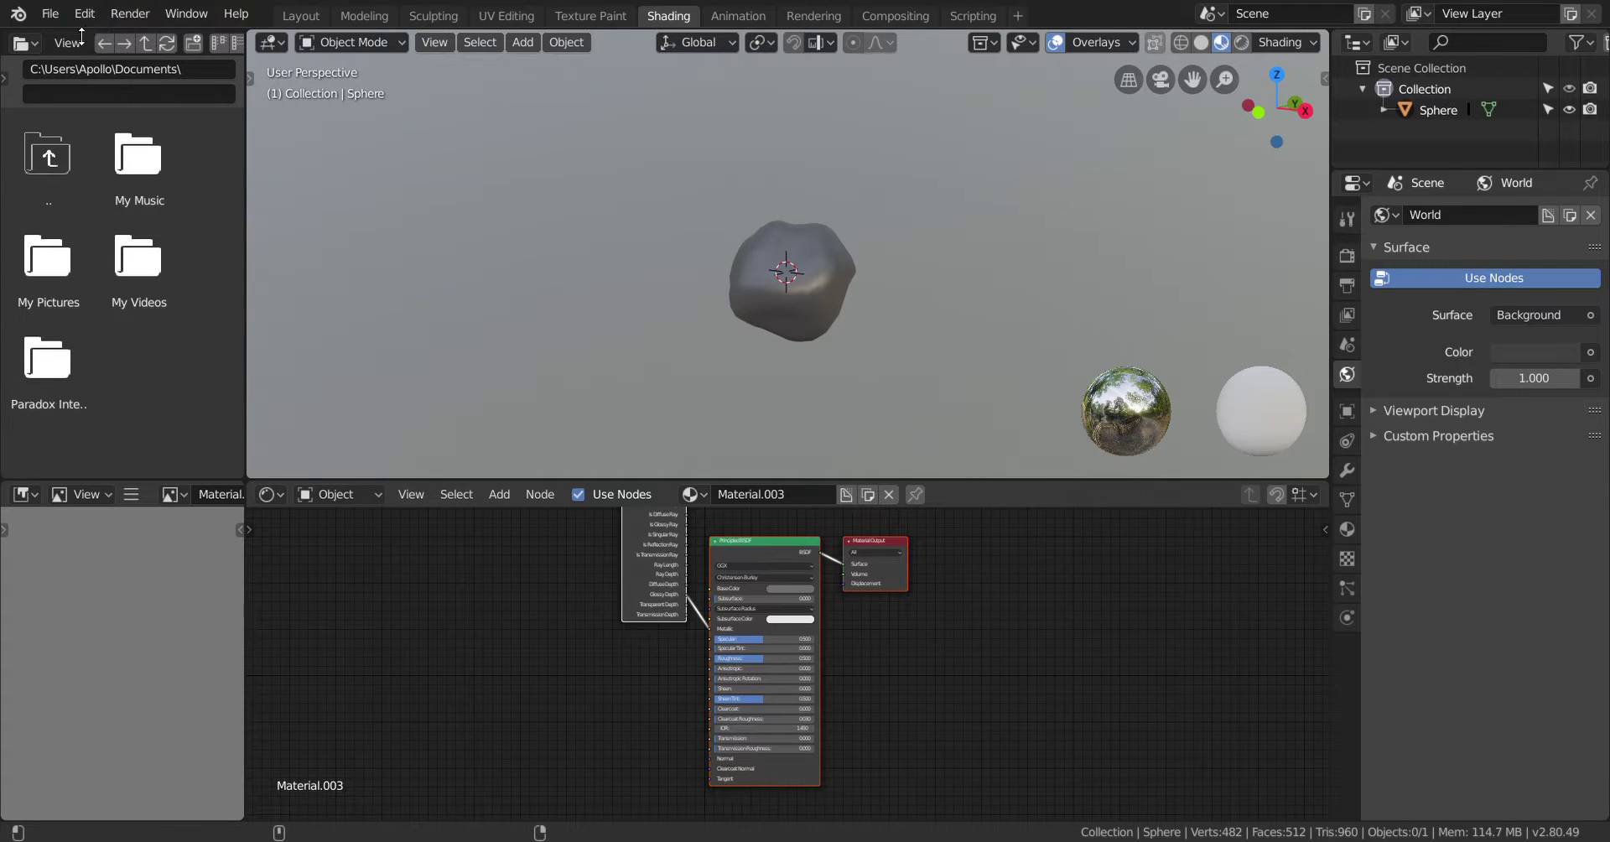
Save the rock file as Rock1.blend in the My Pictures folder
{"action": "left_click", "coordinate": [52, 14]}
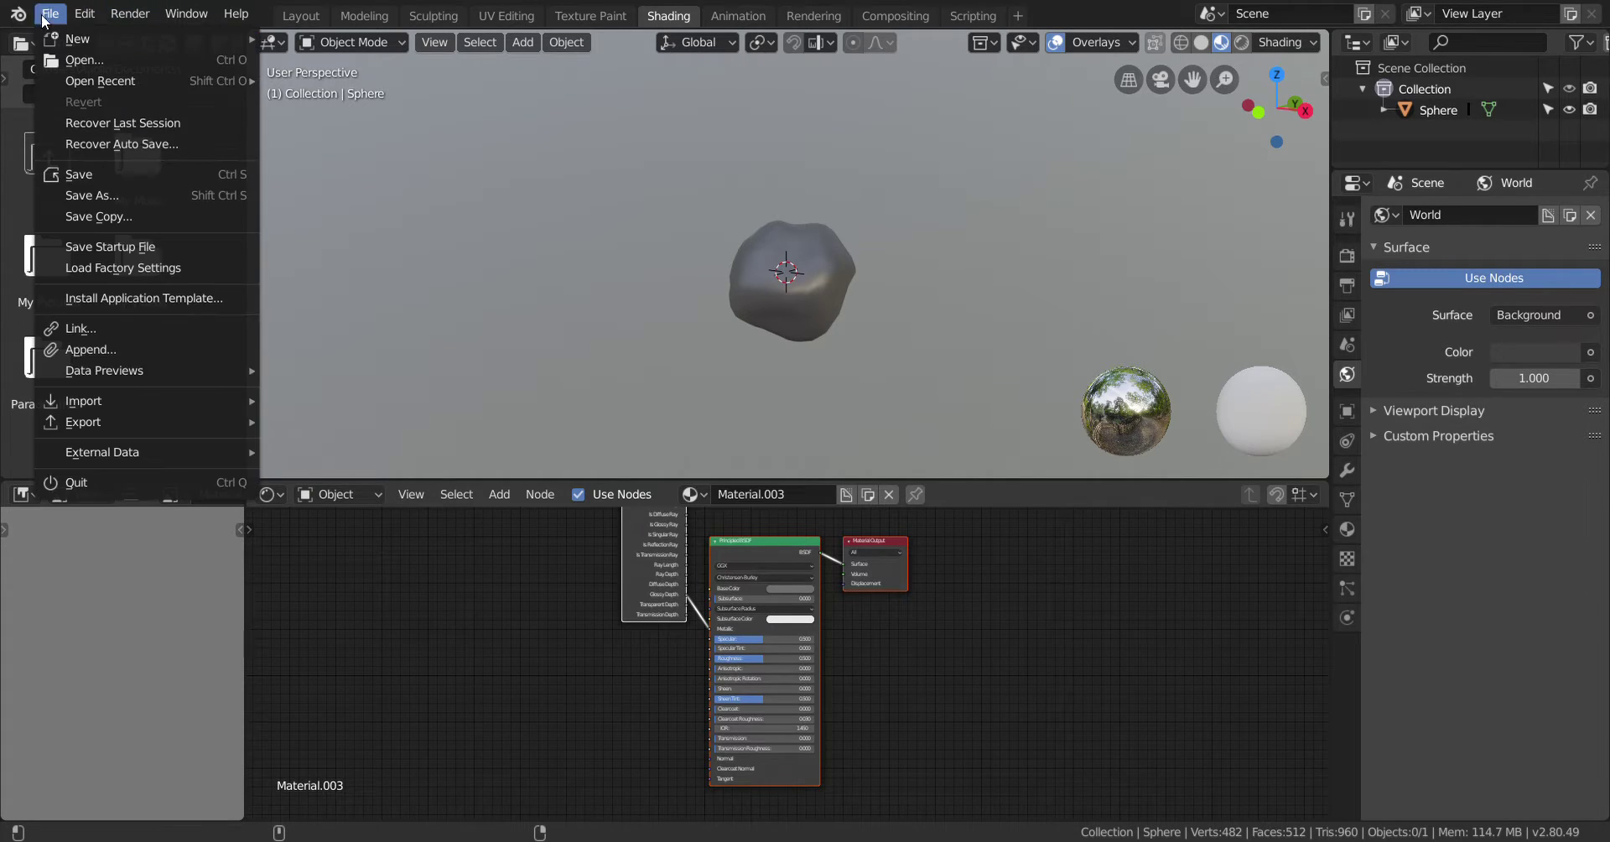
{"action": "left_click", "coordinate": [81, 178]}
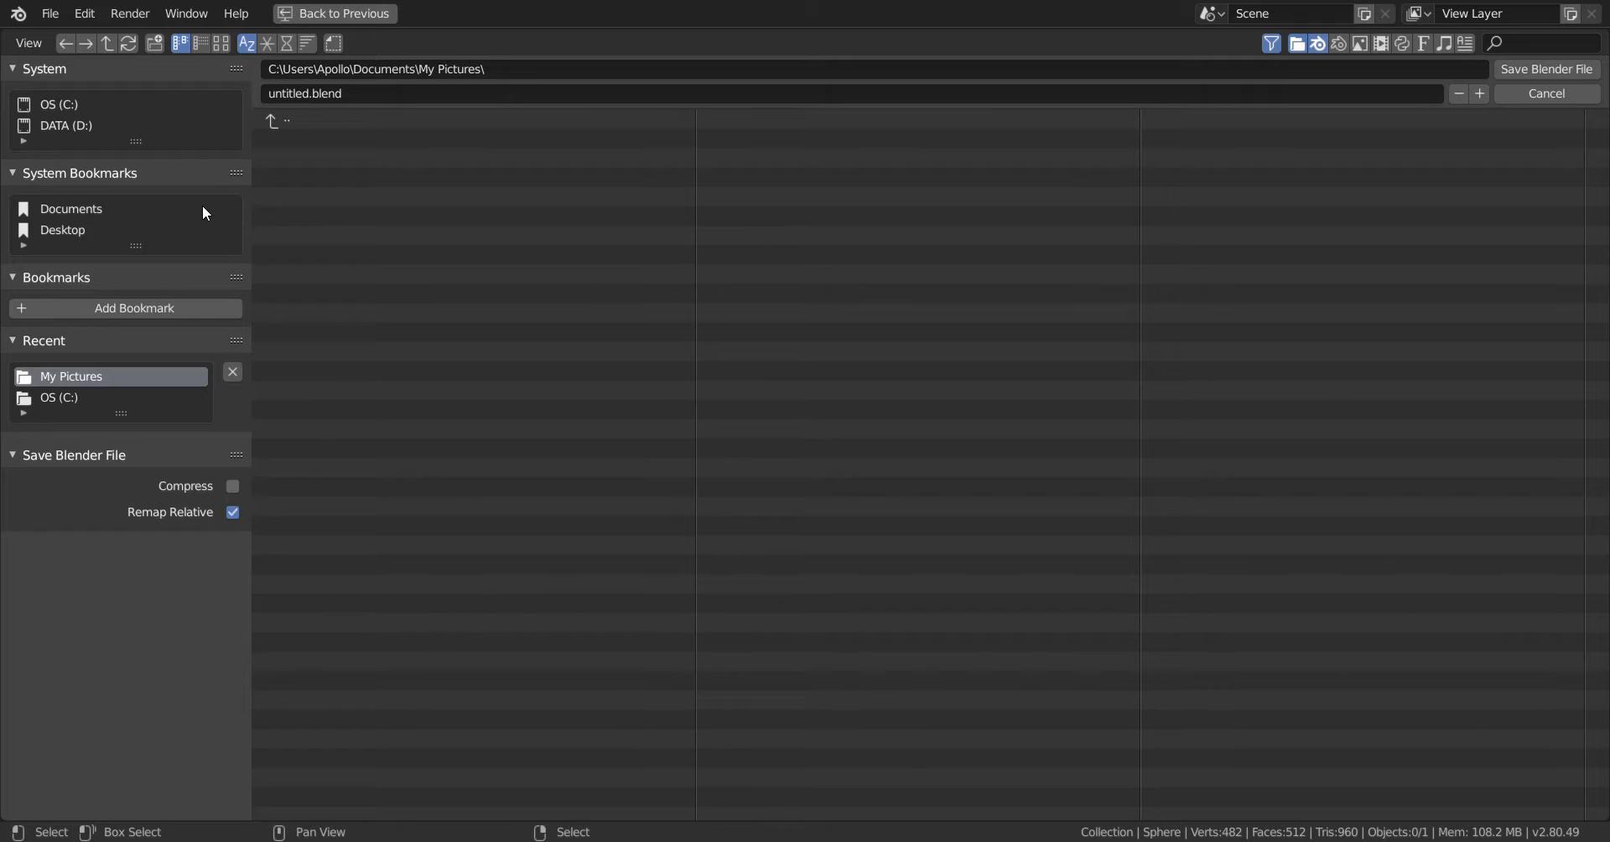
{"action": "left_click", "coordinate": [373, 96]}
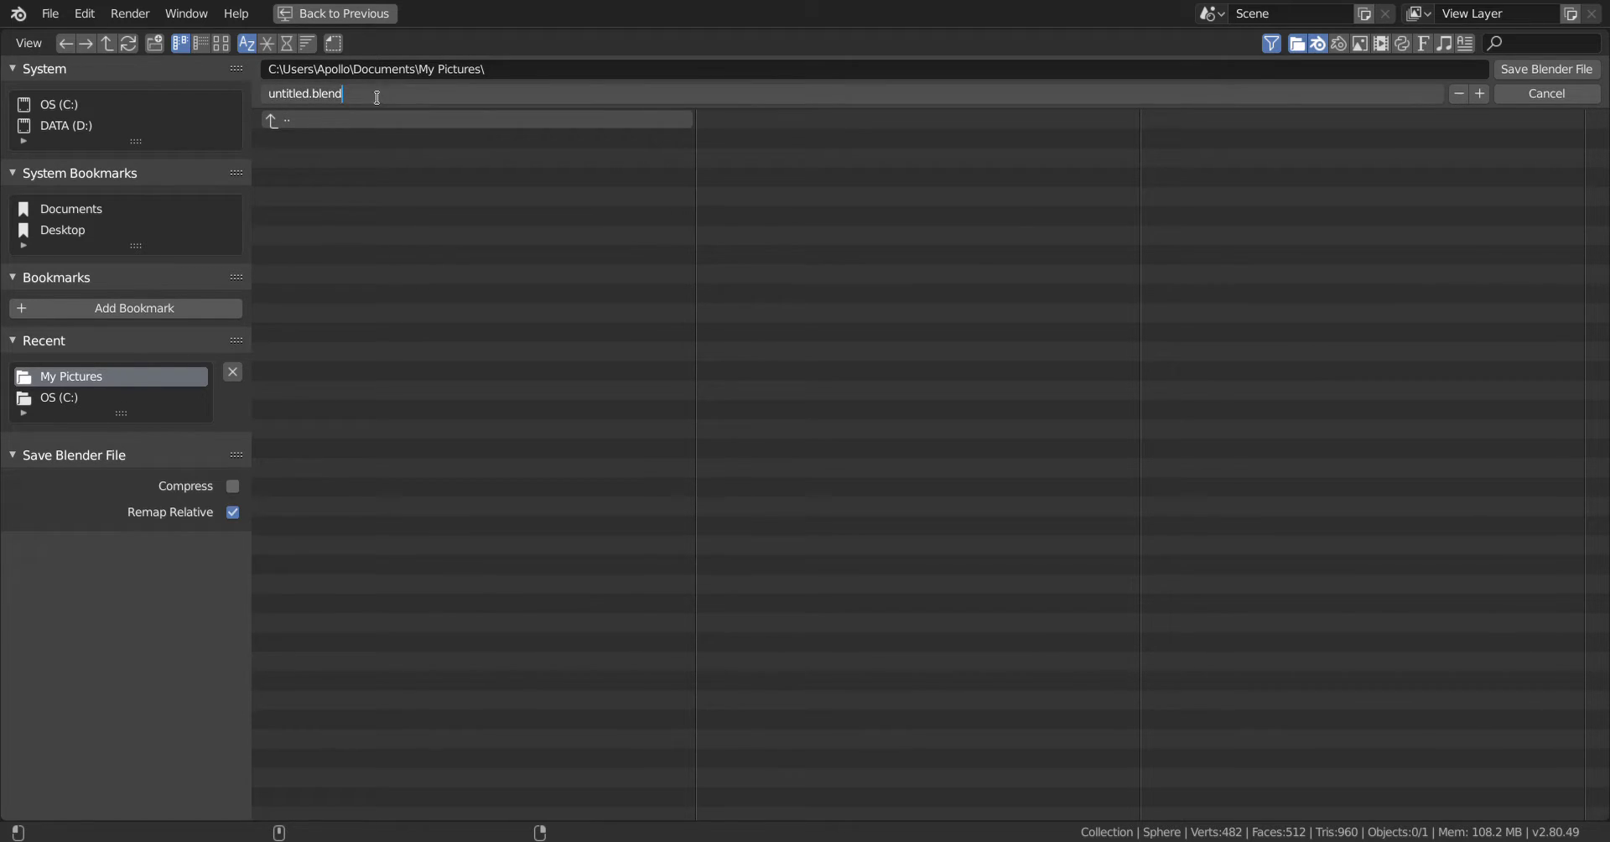
{"action": "key", "text": "BackSpace"}
{"action": "key", "text": "BackSpace"}
{"action": "key", "text": "BackSpace"}
{"action": "key", "text": "BackSpace"}
{"action": "key", "text": "BackSpace"}
{"action": "key", "text": "BackSpace"}
{"action": "key", "text": "BackSpace"}
{"action": "key", "text": "BackSpace"}
{"action": "key", "text": "BackSpace"}
{"action": "key", "text": "BackSpace"}
{"action": "key", "text": "BackSpace"}
{"action": "key", "text": "BackSpace"}
{"action": "key", "text": "BackSpace"}
{"action": "key", "text": "BackSpace"}
{"action": "type", "text": "Rock1"}
{"action": "key", "text": "Return"}
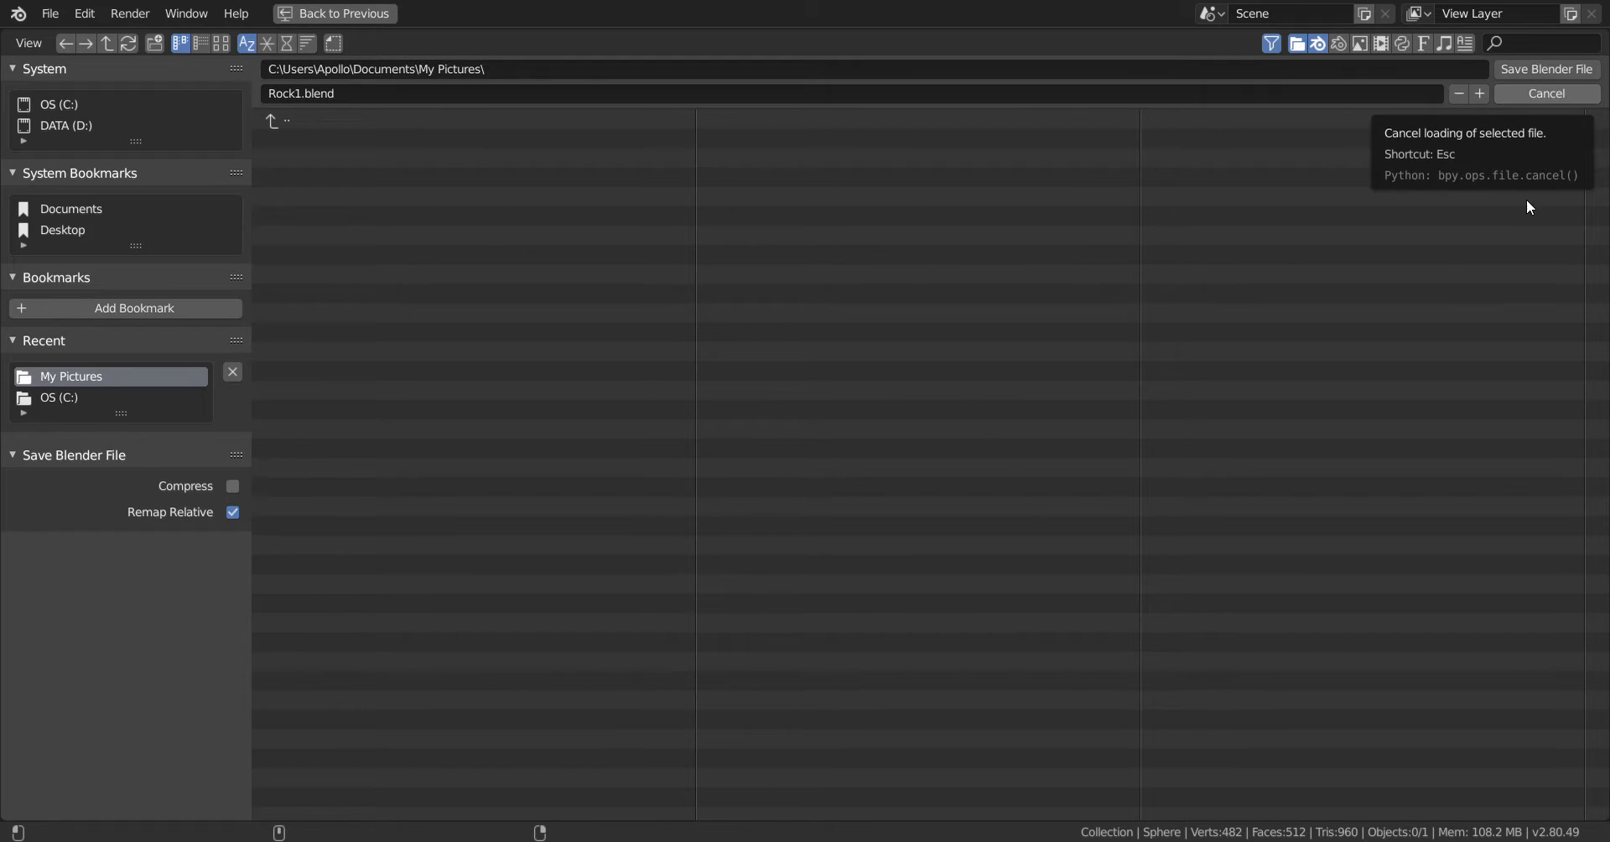
{"action": "left_click", "coordinate": [1546, 69]}
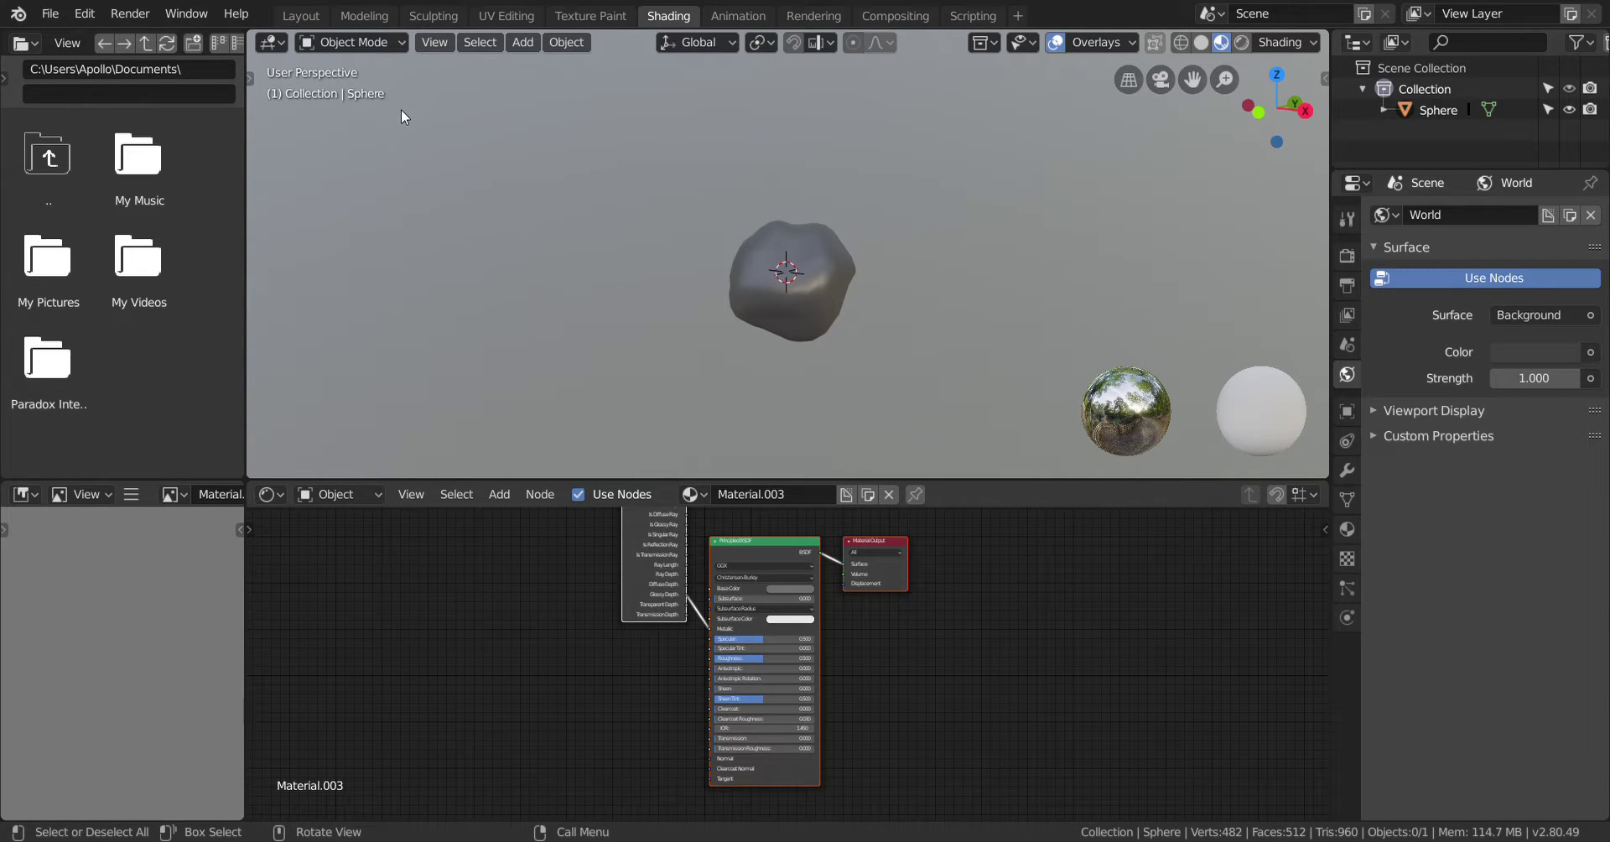
Open the recent file sword.blend
{"action": "left_click", "coordinate": [52, 14]}
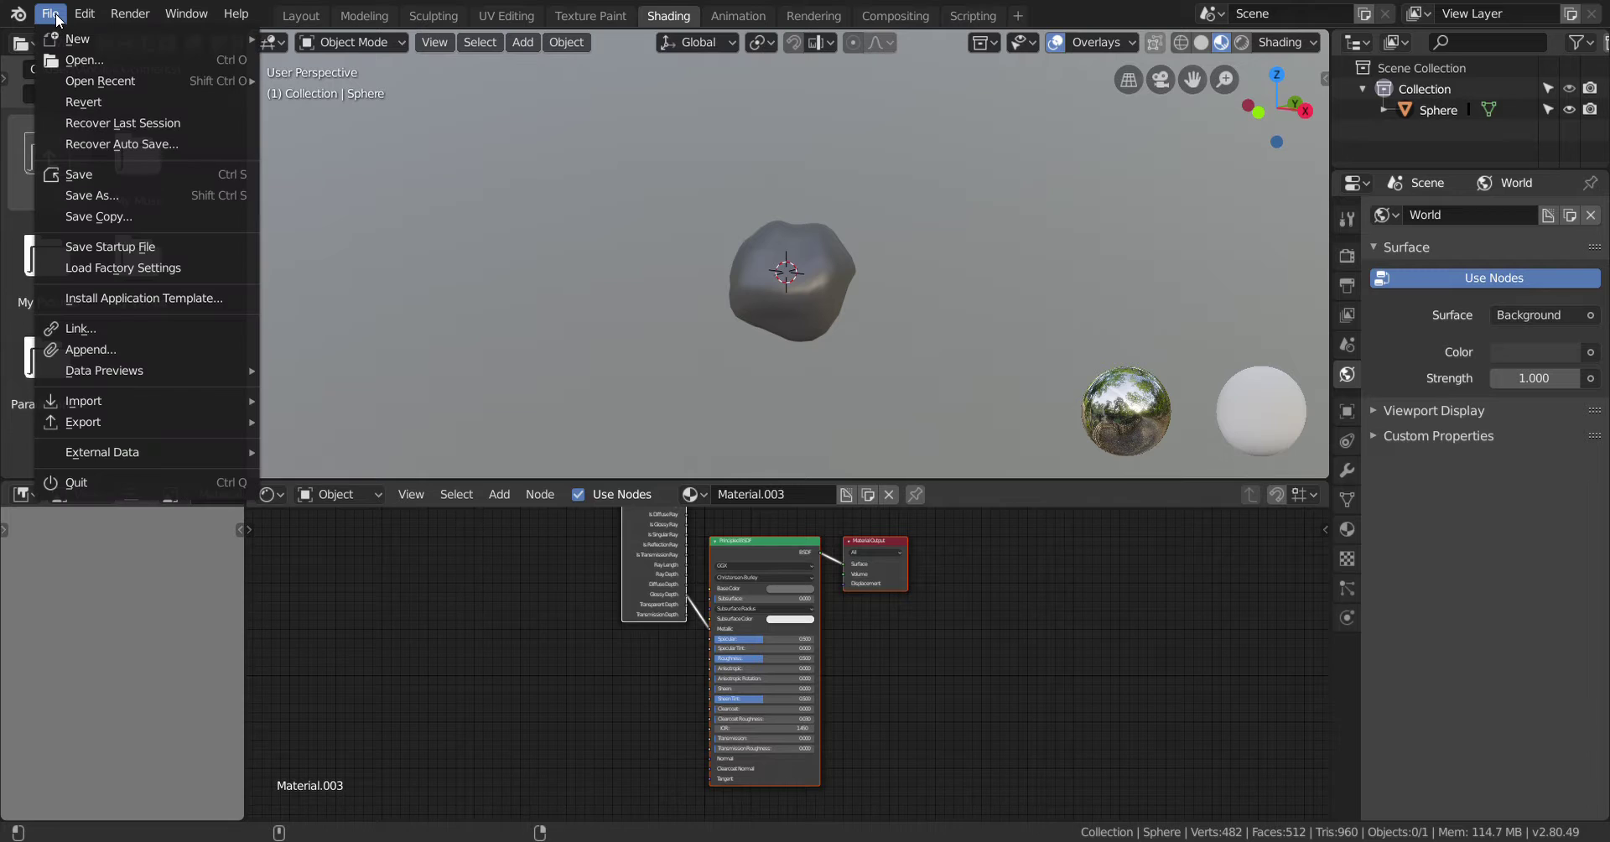
{"action": "mouse_move", "coordinate": [91, 81]}
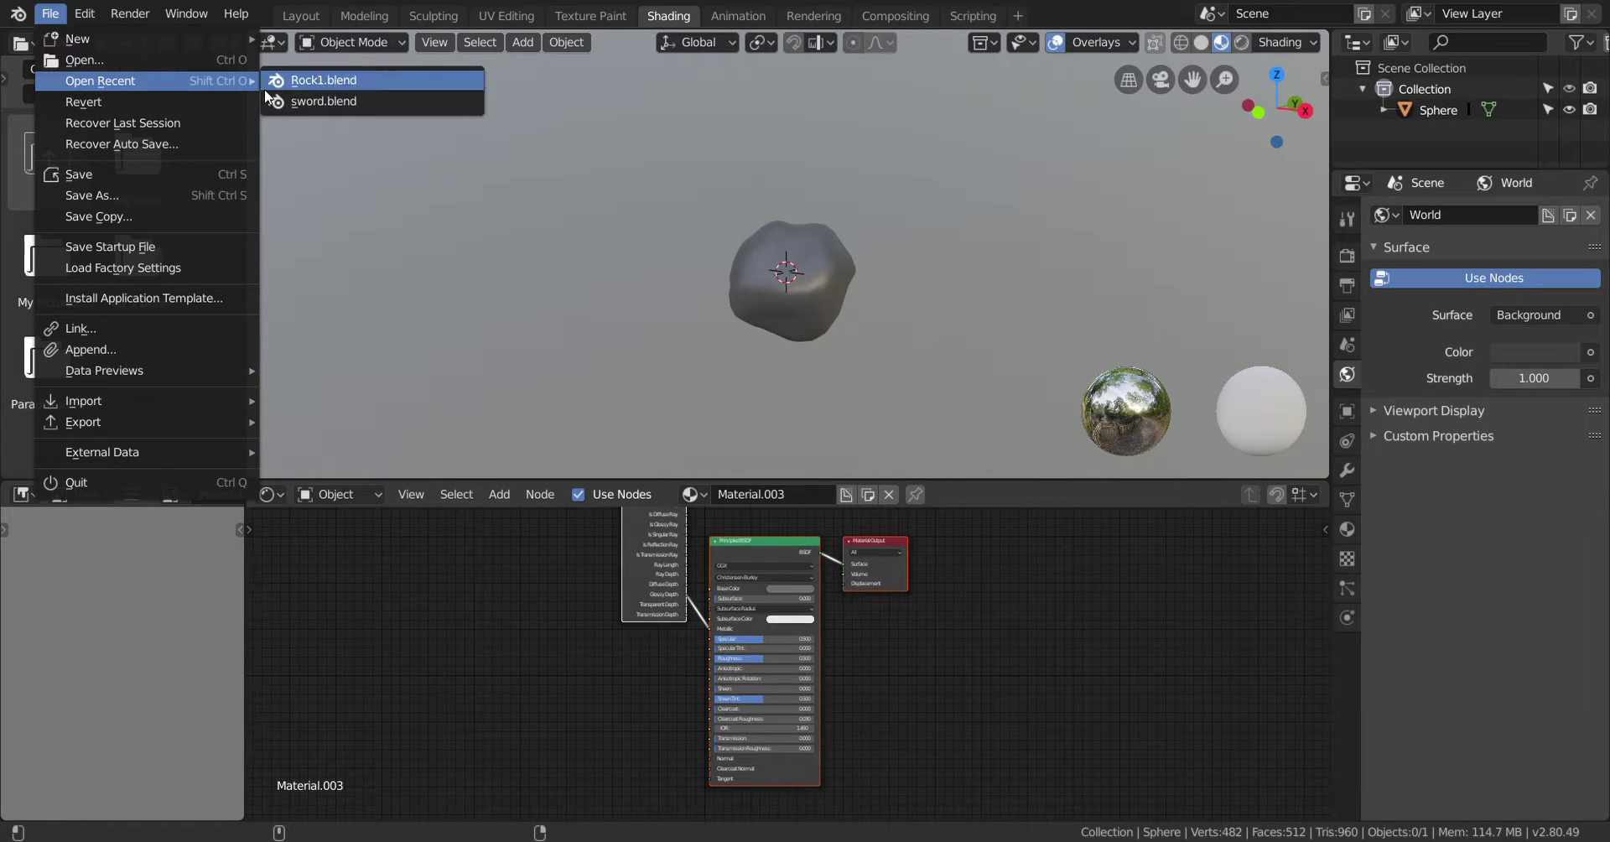
{"action": "left_click", "coordinate": [395, 100]}
Apply smooth shading to every object in the sword scene and save the file
{"action": "left_click_drag", "start_coordinate": [257, 211], "coordinate": [1071, 752]}
{"action": "right_click", "coordinate": [786, 483]}
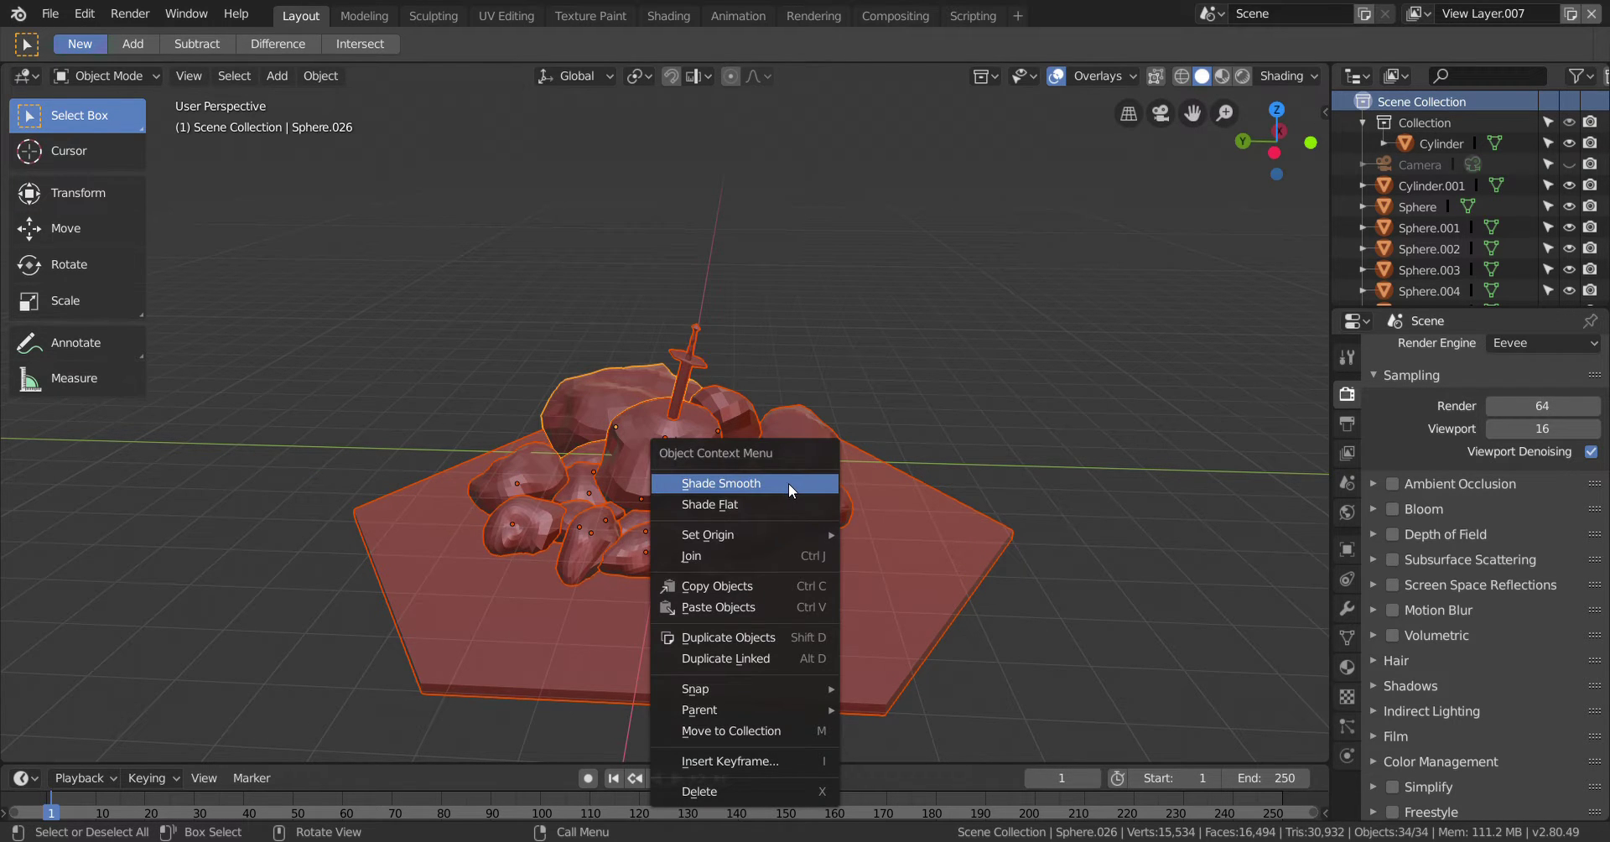
{"action": "left_click", "coordinate": [788, 483]}
{"action": "left_click", "coordinate": [481, 324]}
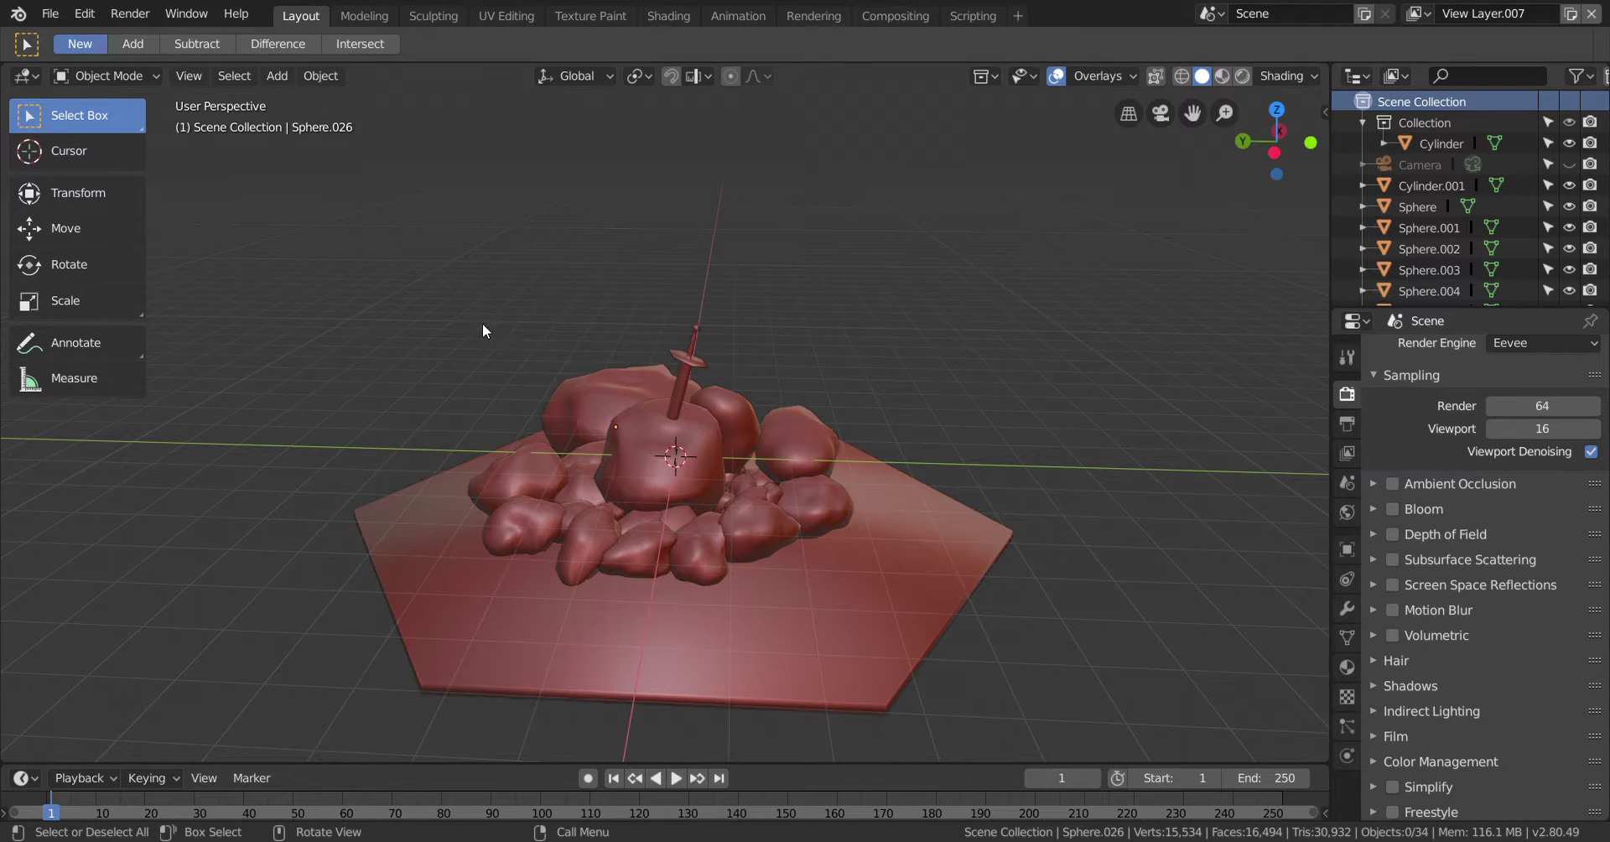
{"action": "left_click", "coordinate": [46, 15]}
{"action": "left_click", "coordinate": [148, 174]}
{"action": "left_click", "coordinate": [87, 21]}
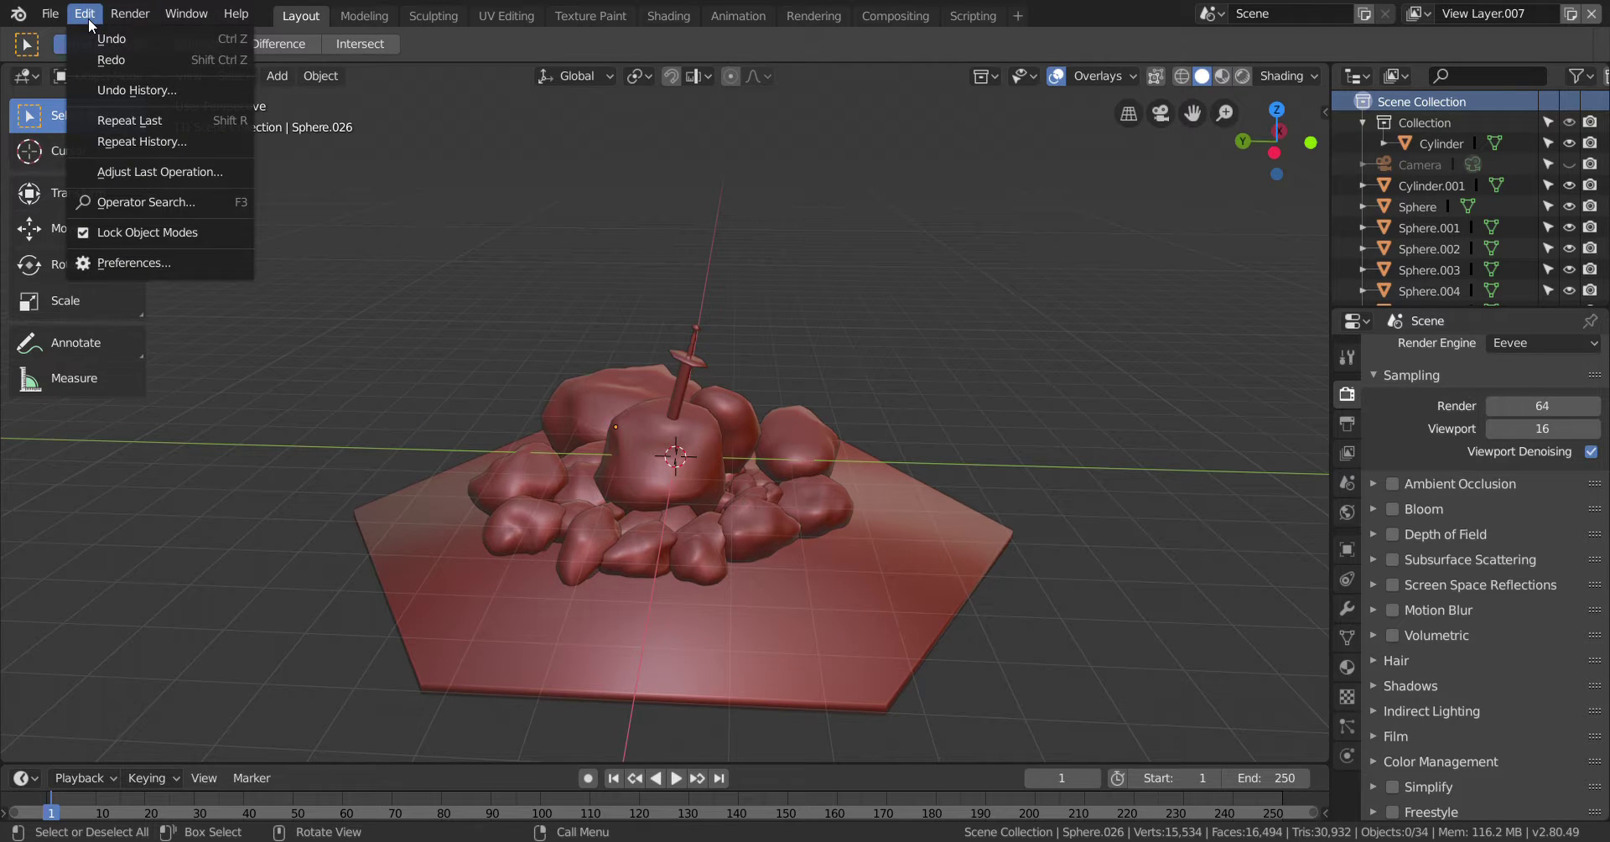
{"action": "mouse_move", "coordinate": [65, 13]}
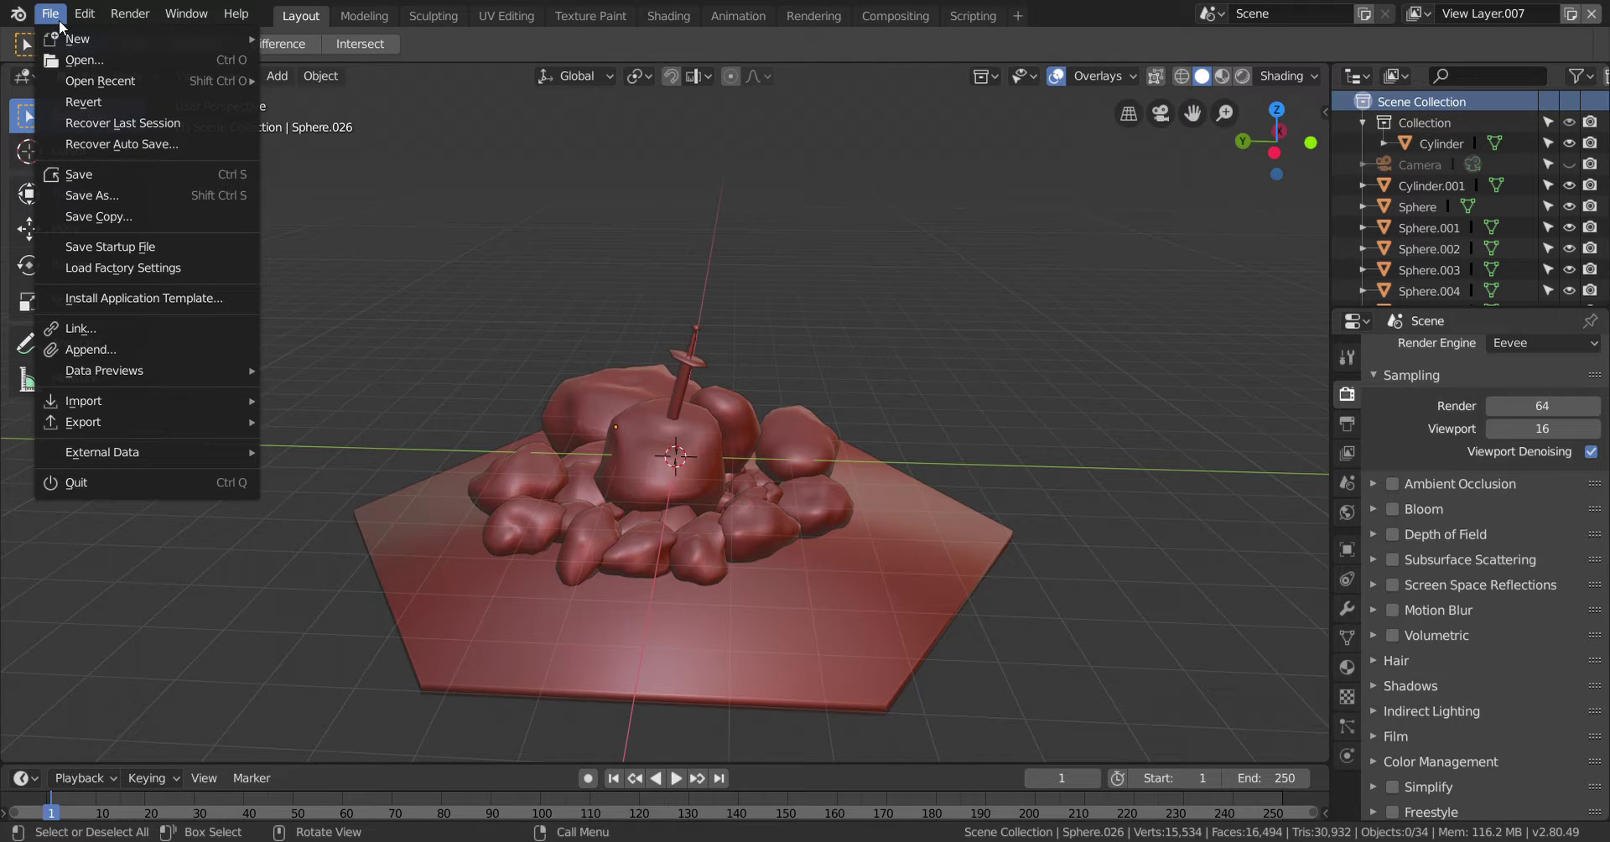
{"action": "mouse_move", "coordinate": [49, 46]}
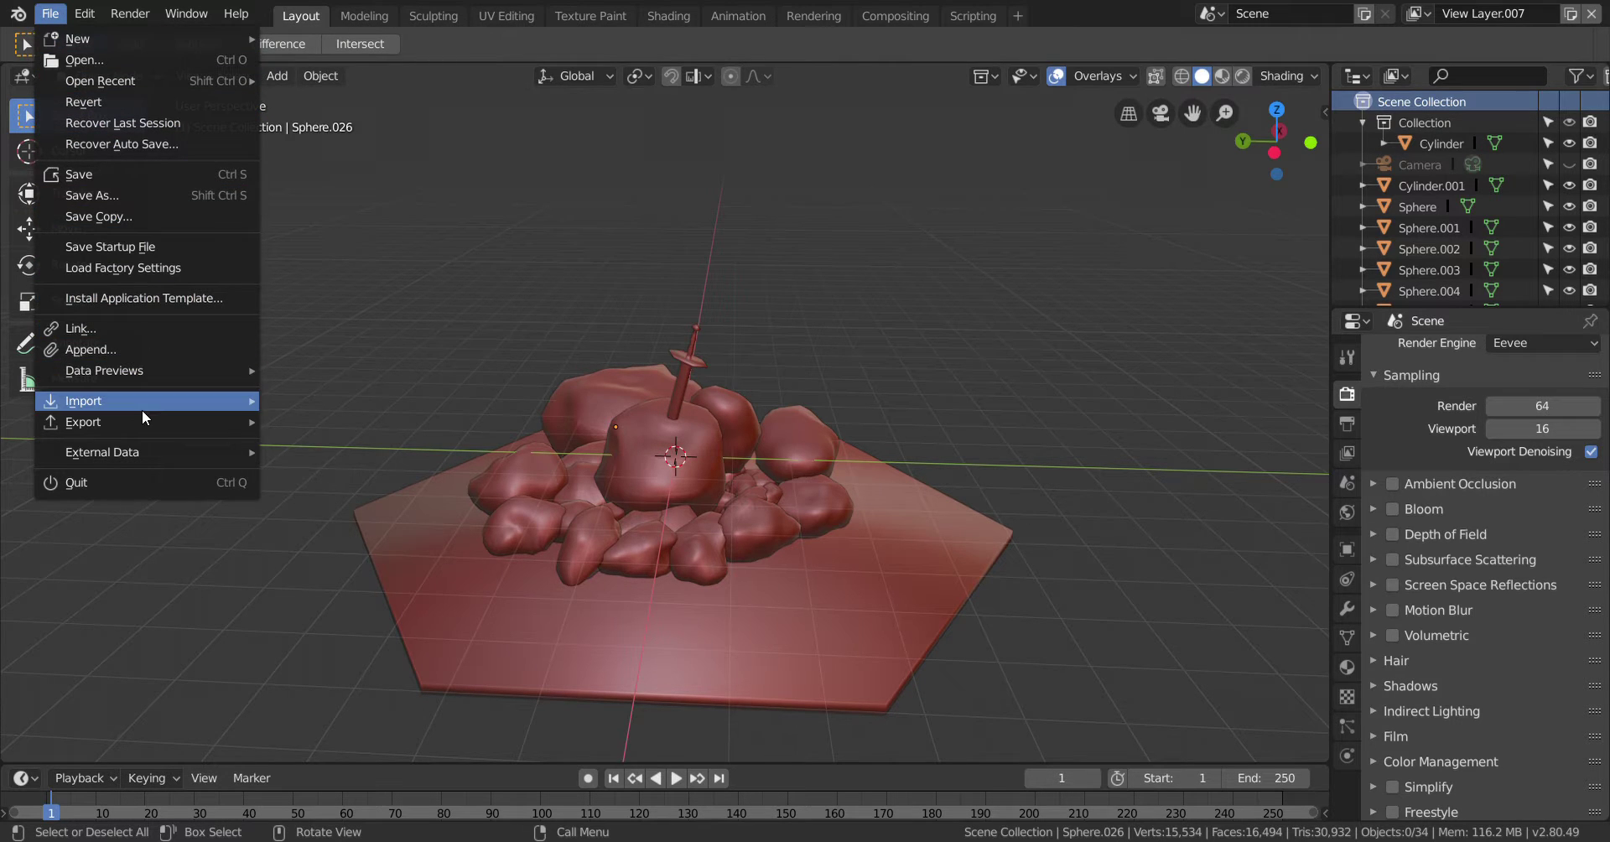
{"action": "mouse_move", "coordinate": [141, 406]}
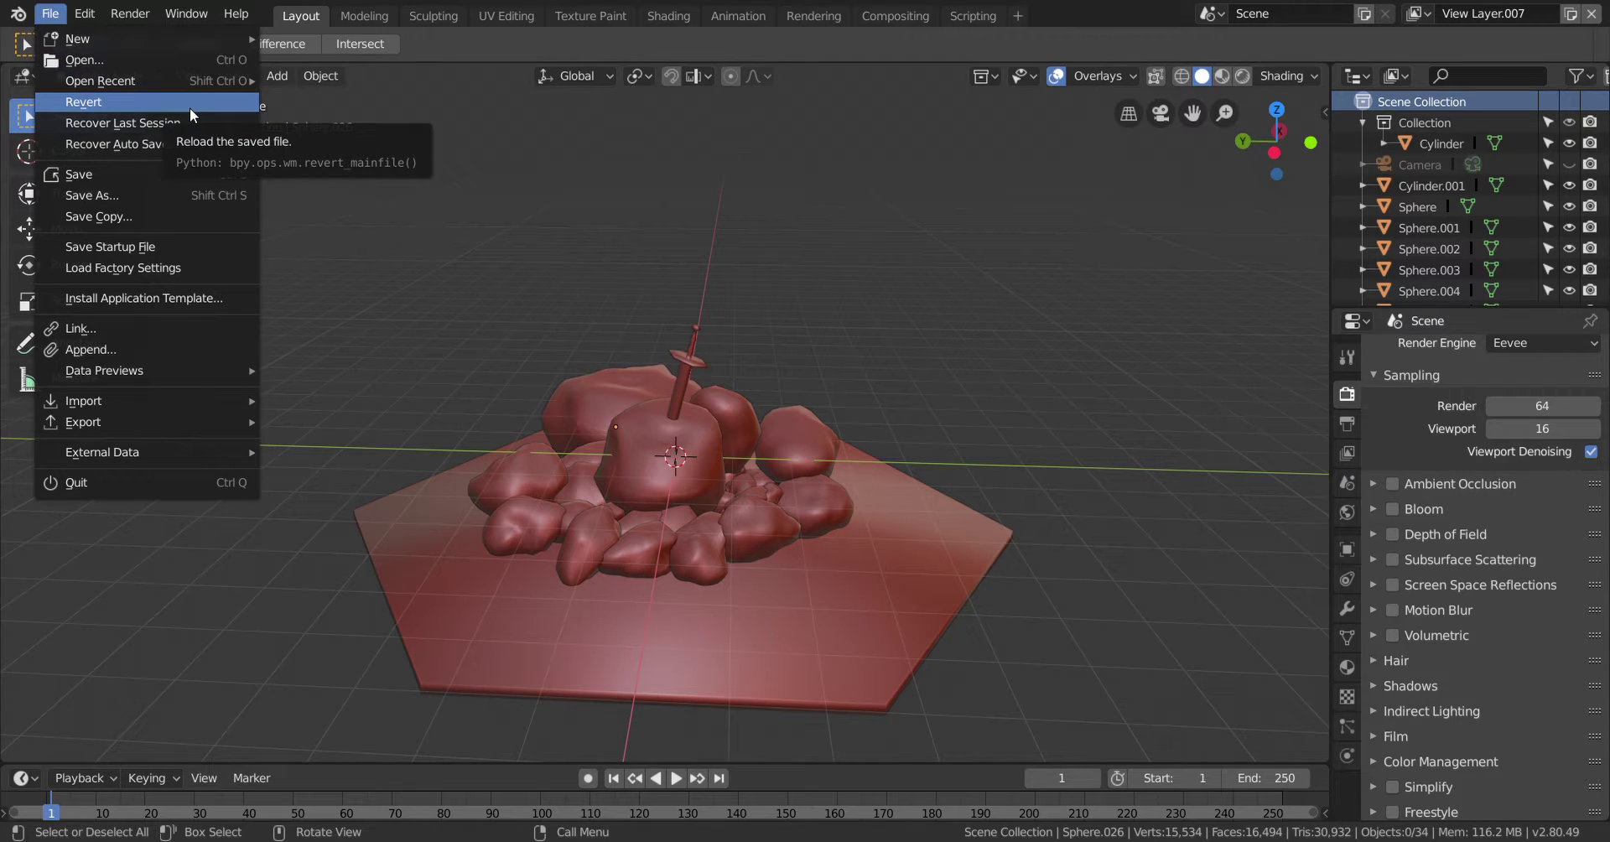
{"action": "mouse_move", "coordinate": [194, 37]}
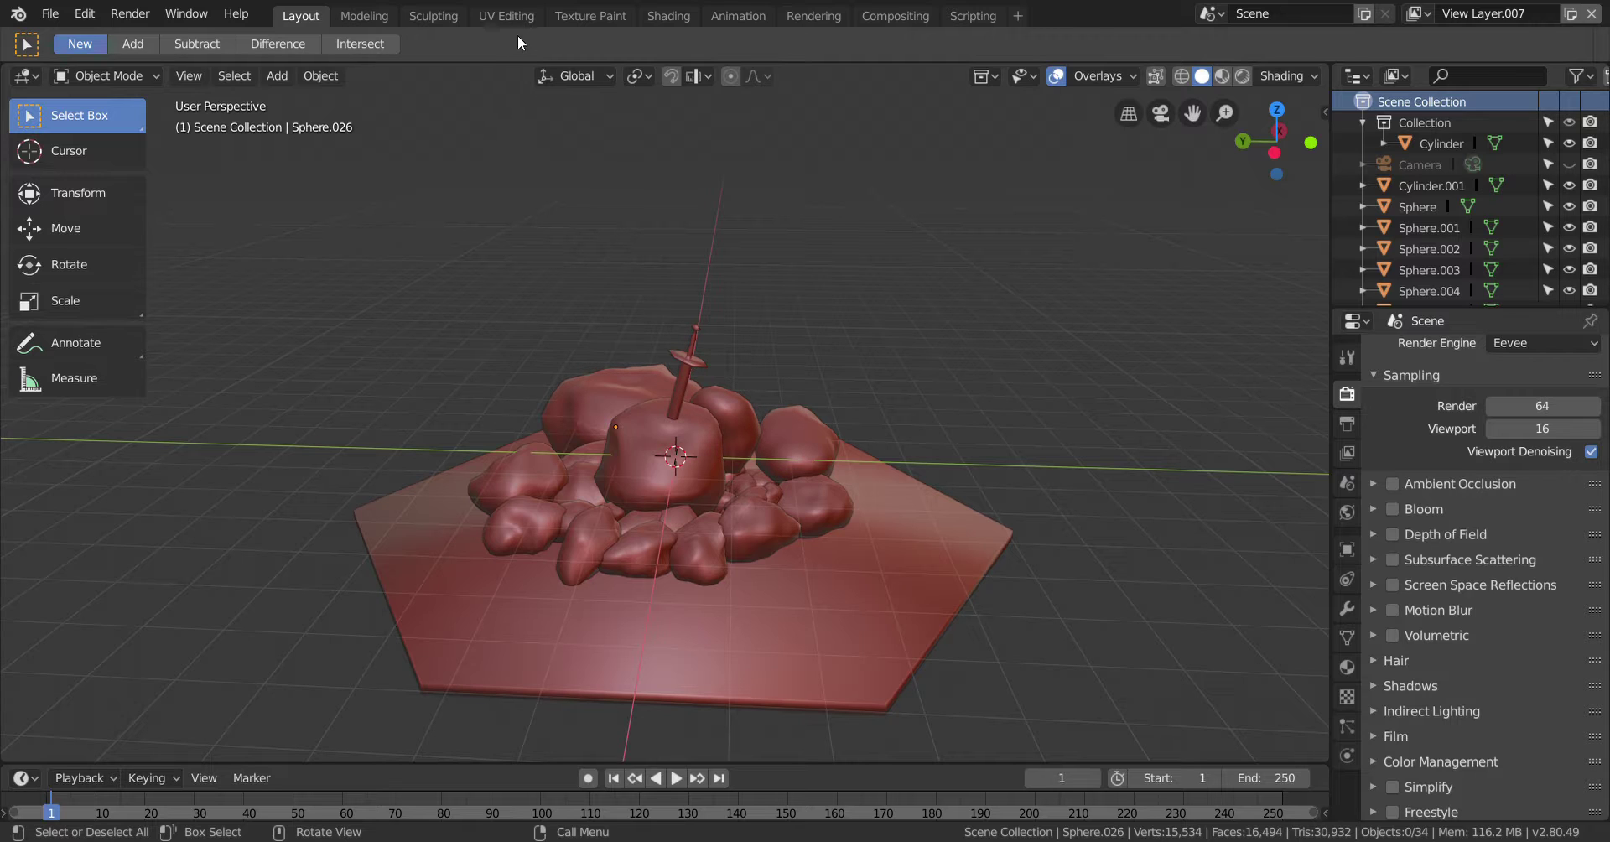
Inspect the sword-and-rocks scene in the Texture Paint workspace, and check it again in the Layout workspace
{"action": "left_click", "coordinate": [572, 24]}
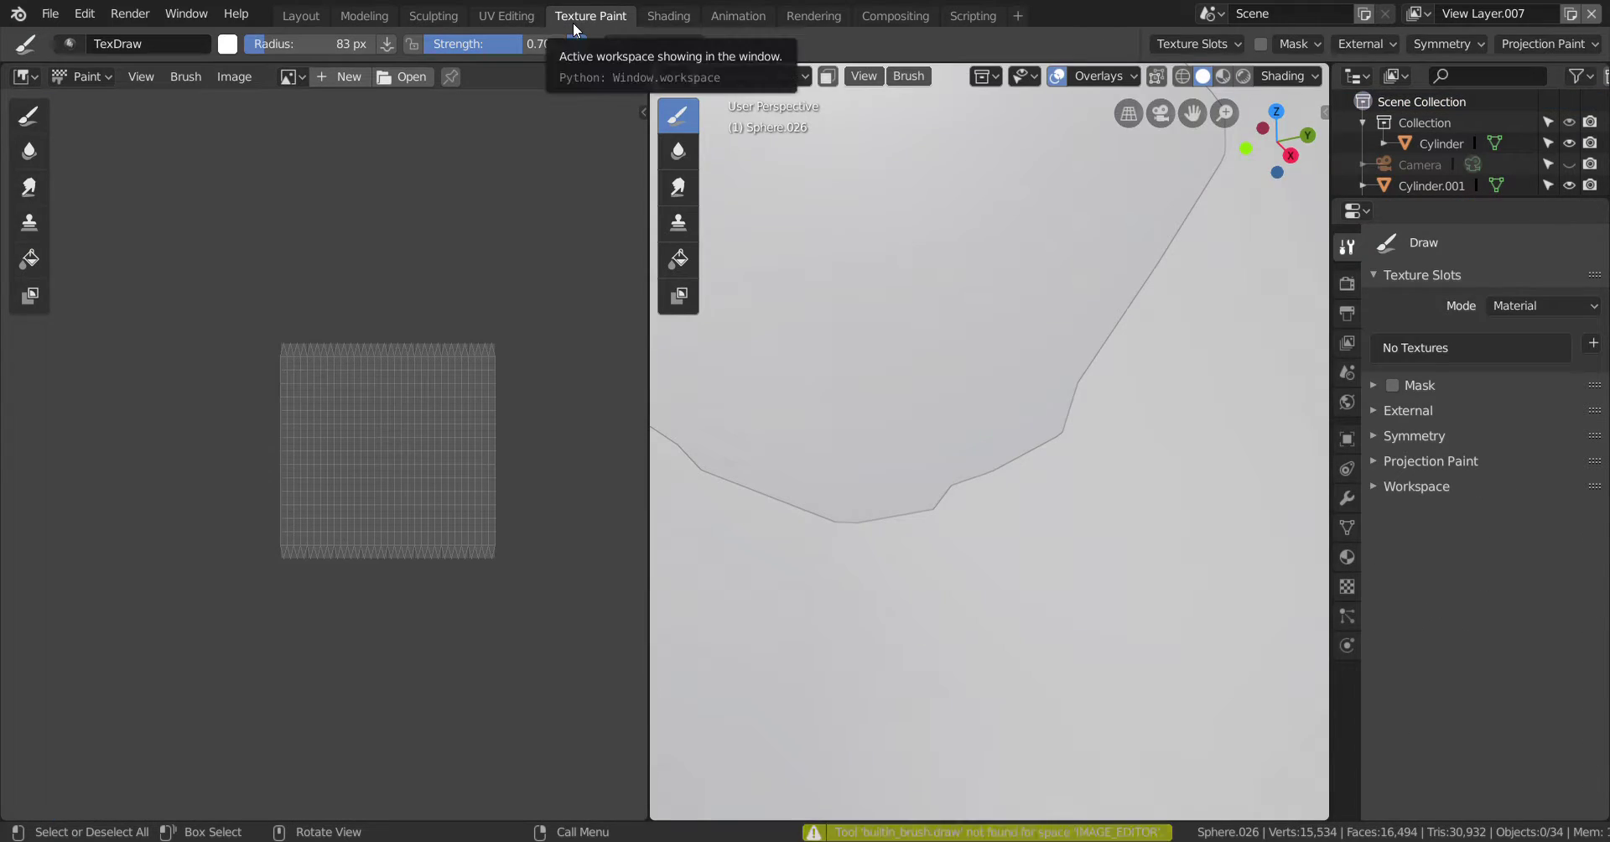
{"action": "scroll", "coordinate": [958, 466], "scroll_direction": "down", "scroll_amount": 10}
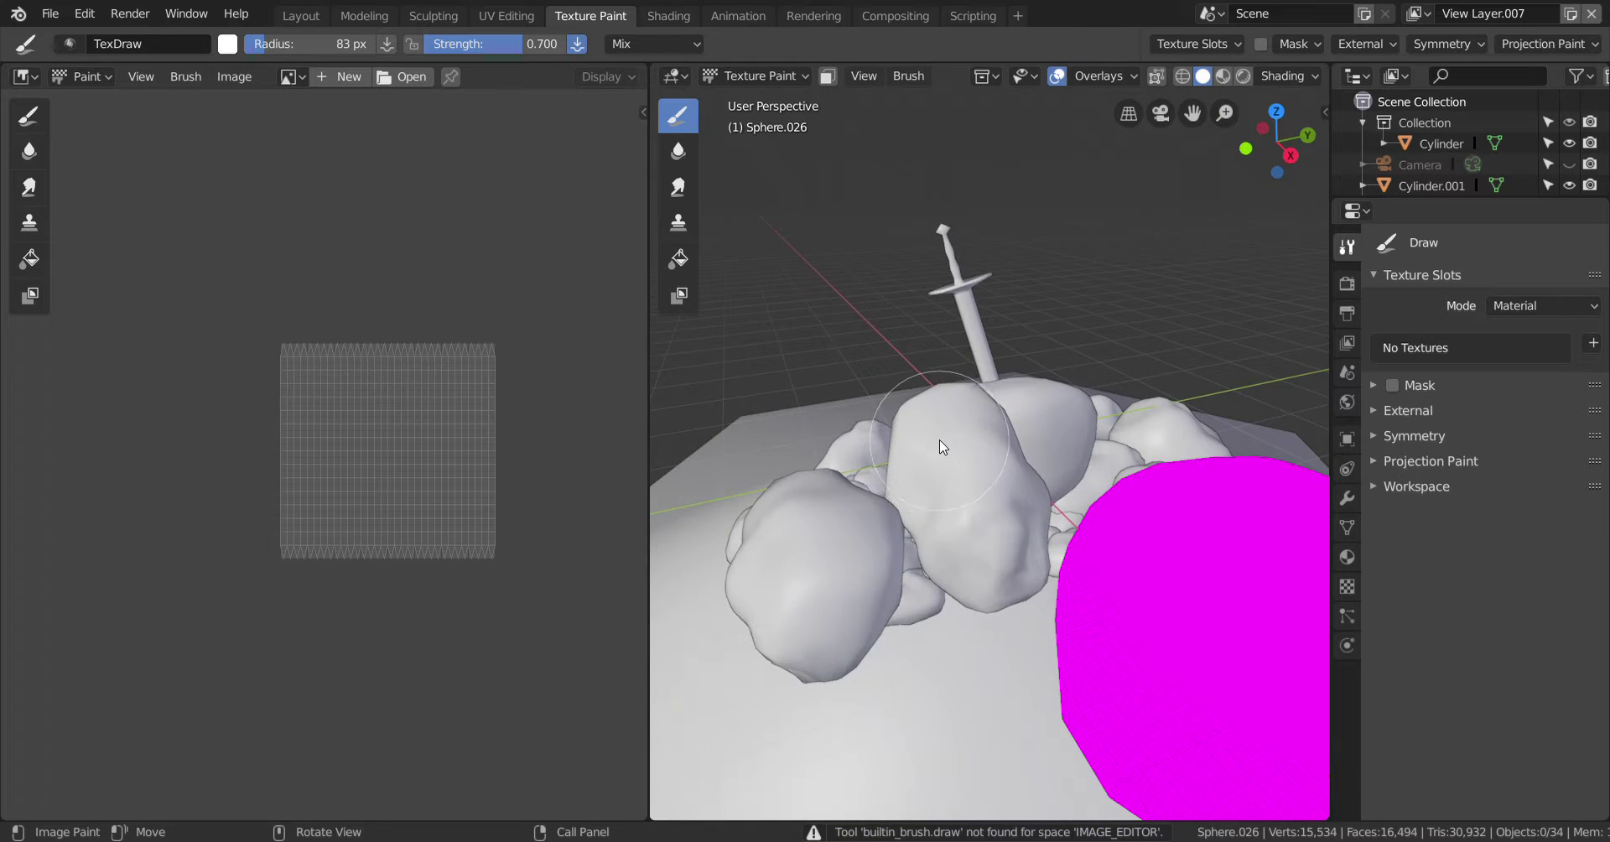
{"action": "scroll", "coordinate": [939, 440], "scroll_direction": "down", "scroll_amount": 3}
{"action": "mouse_move", "coordinate": [984, 293]}
{"action": "middle_mouse_down"}
{"action": "mouse_move", "coordinate": [1056, 336]}
{"action": "mouse_move", "coordinate": [1180, 346]}
{"action": "mouse_move", "coordinate": [1307, 327]}
{"action": "middle_mouse_up"}
{"action": "scroll", "coordinate": [917, 346], "scroll_direction": "up", "scroll_amount": 5}
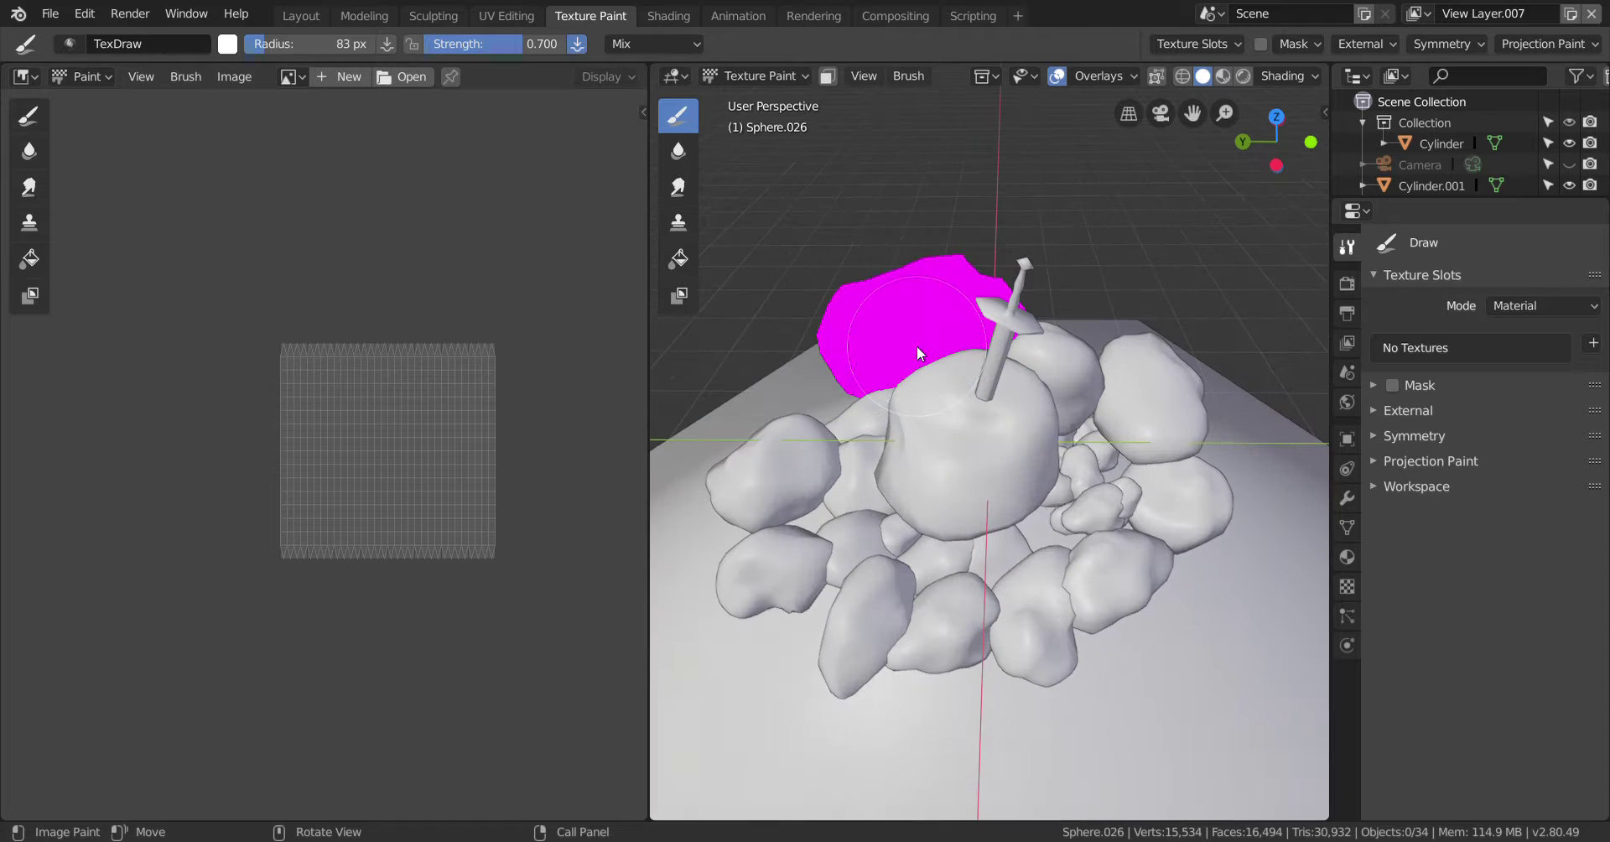
{"action": "left_click", "coordinate": [303, 21]}
{"action": "scroll", "coordinate": [455, 377], "scroll_direction": "up", "scroll_amount": 4}
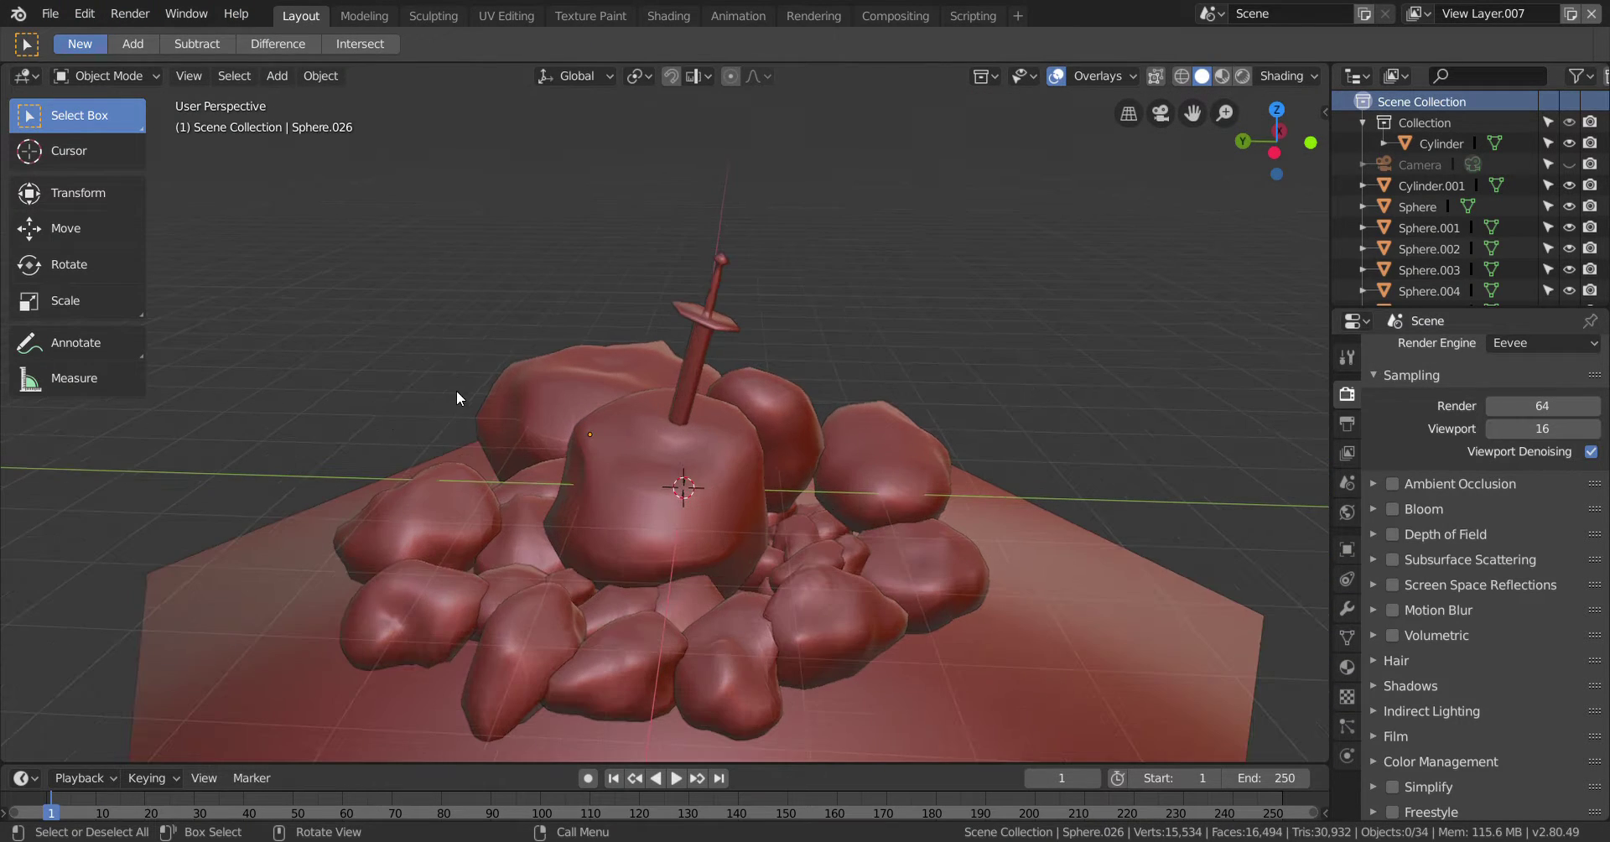
{"action": "scroll", "coordinate": [379, 414], "scroll_direction": "down", "scroll_amount": 2}
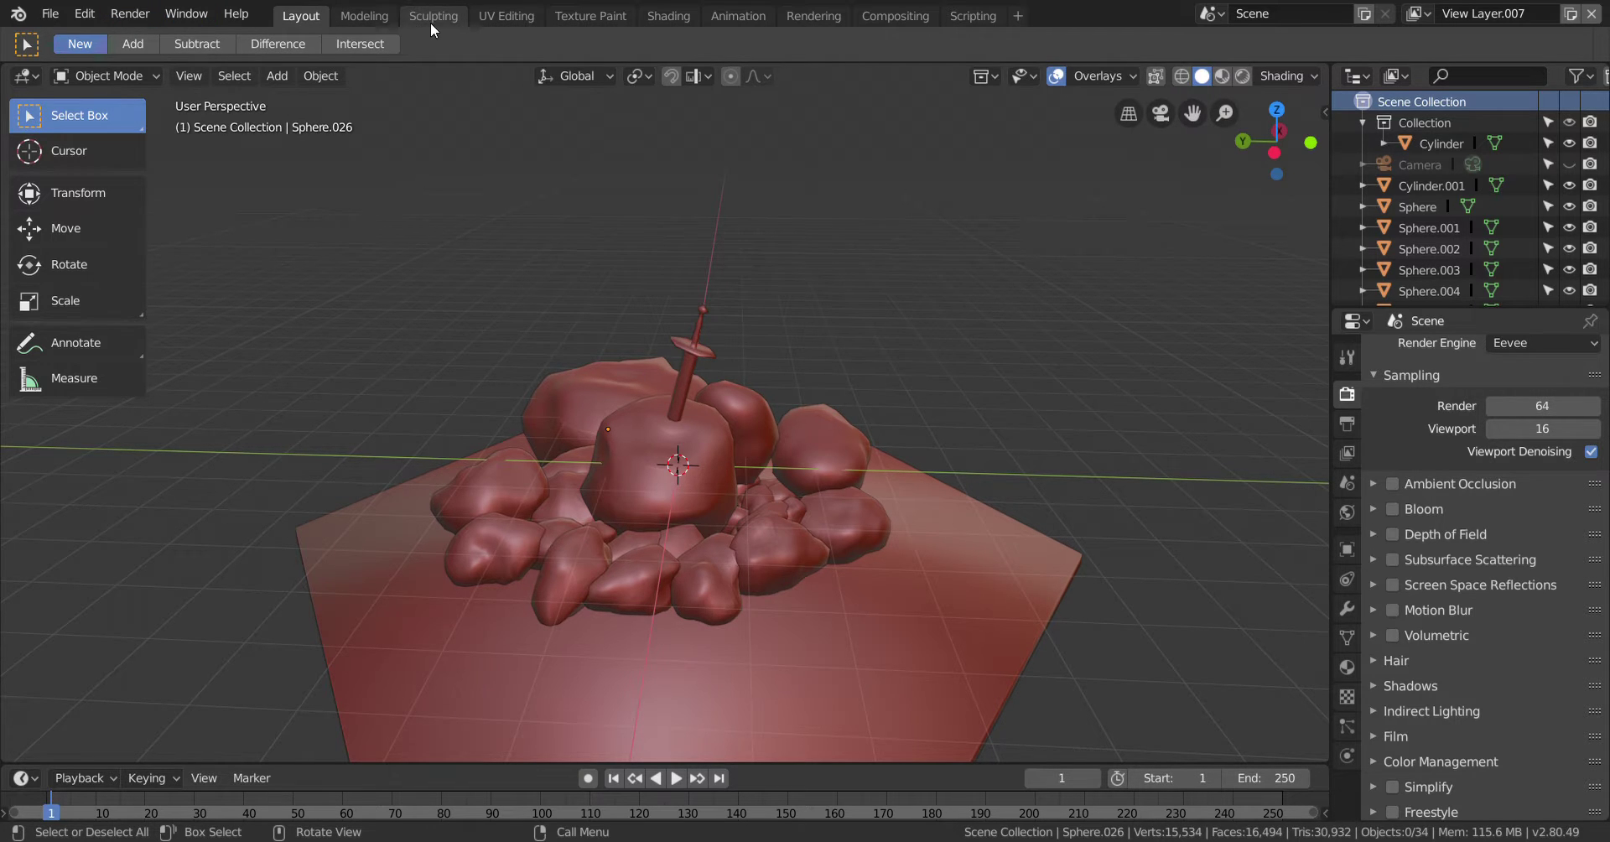
Render a still image of the sword scene and return to the Layout view
{"action": "left_click", "coordinate": [134, 15]}
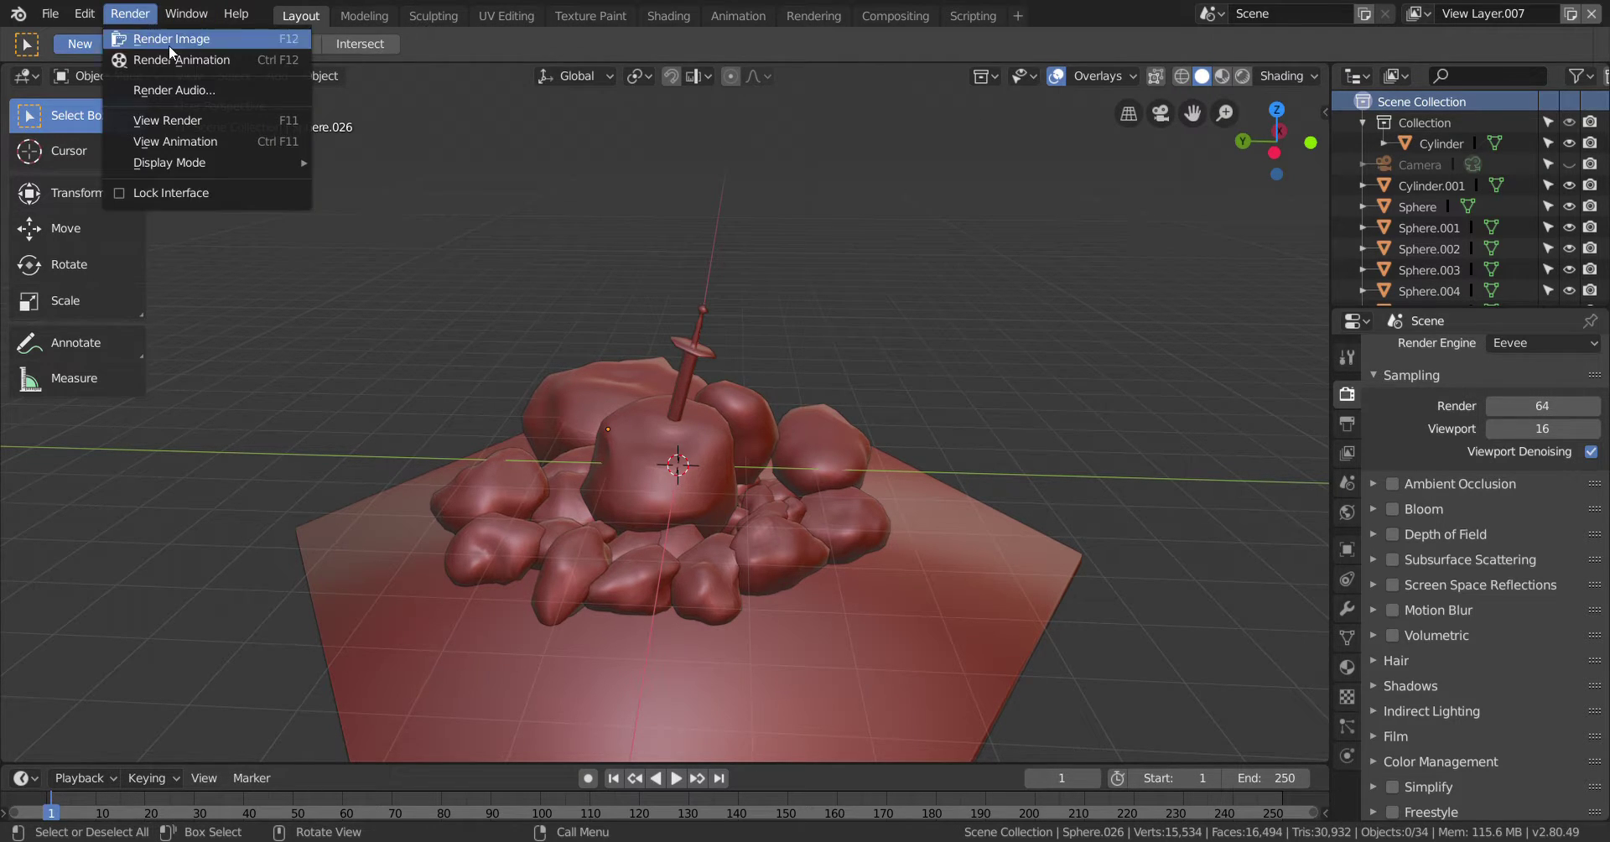
{"action": "left_click", "coordinate": [175, 43]}
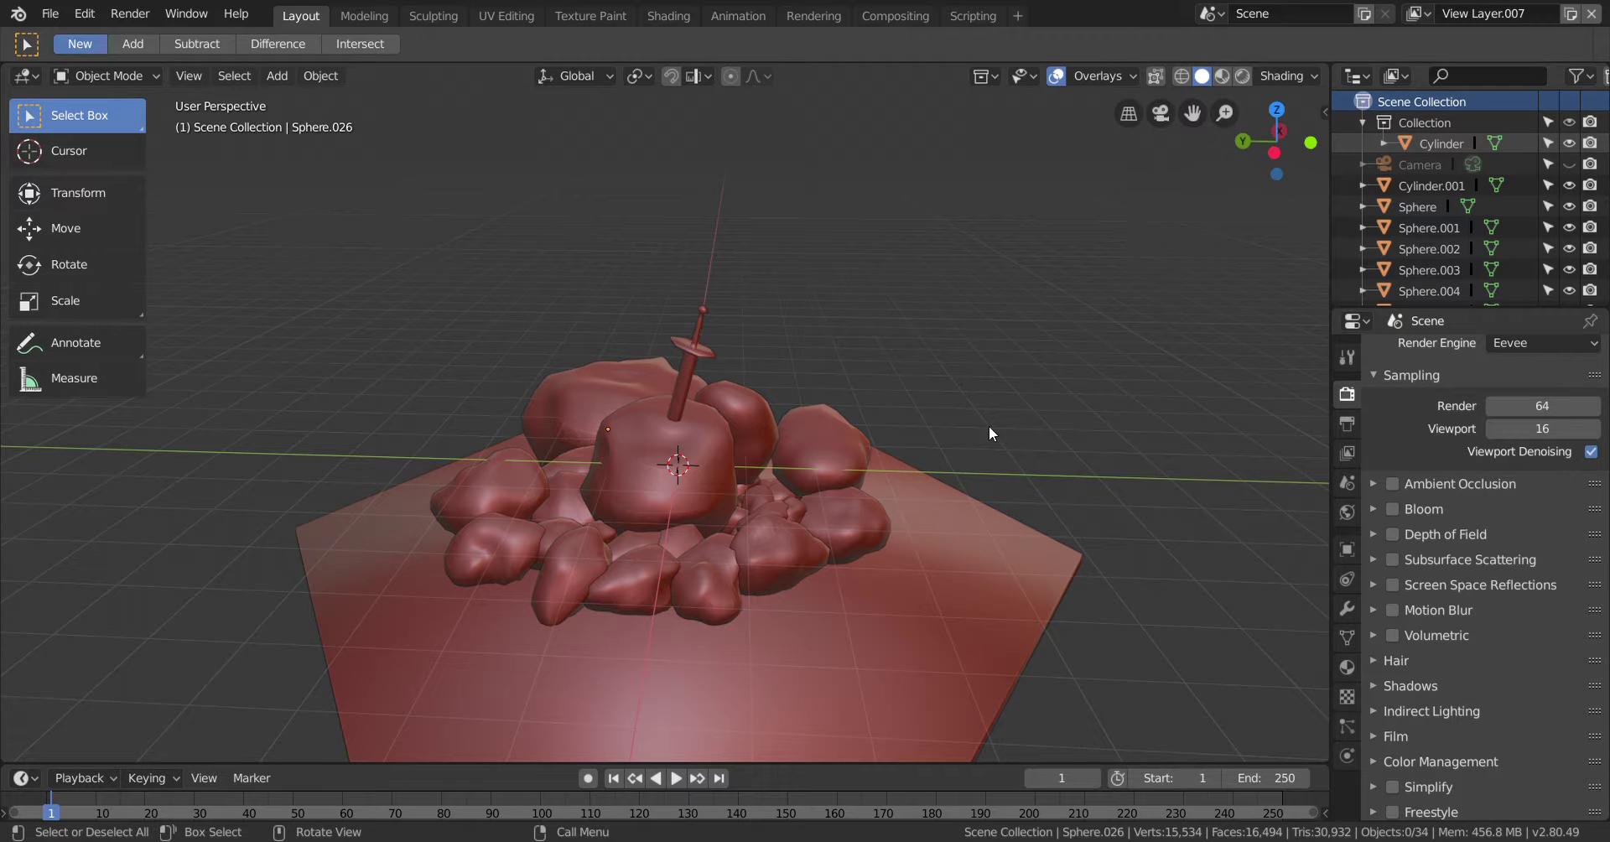
{"action": "scroll", "coordinate": [935, 298], "scroll_direction": "down", "scroll_amount": 3}
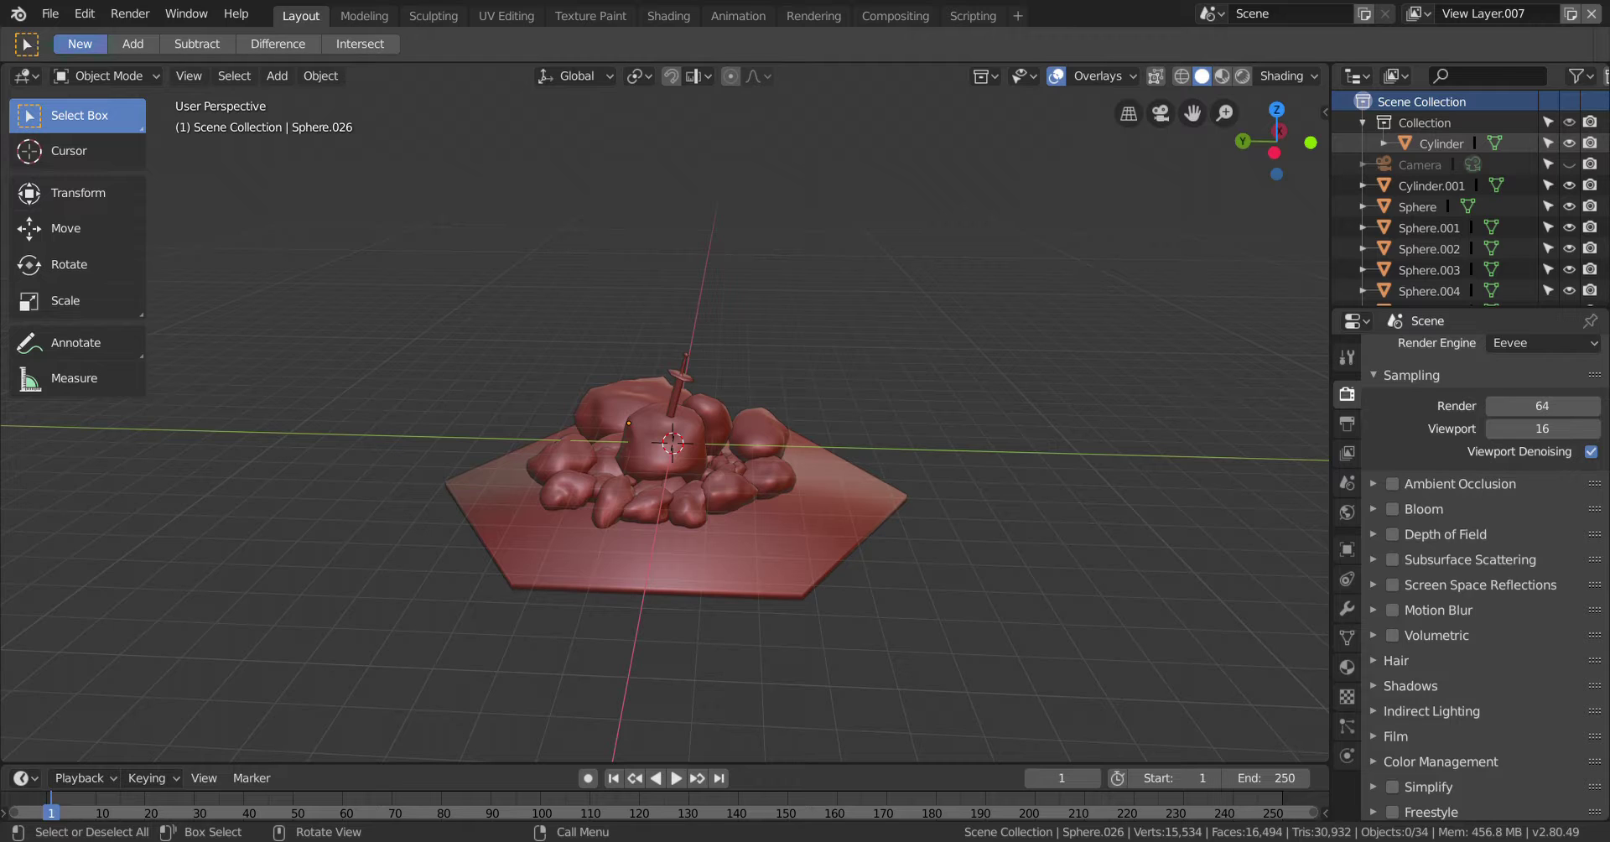
Reopen the recent file Rock1.blend and inspect the rock from several angles in the Layout workspace
{"action": "left_click", "coordinate": [39, 16]}
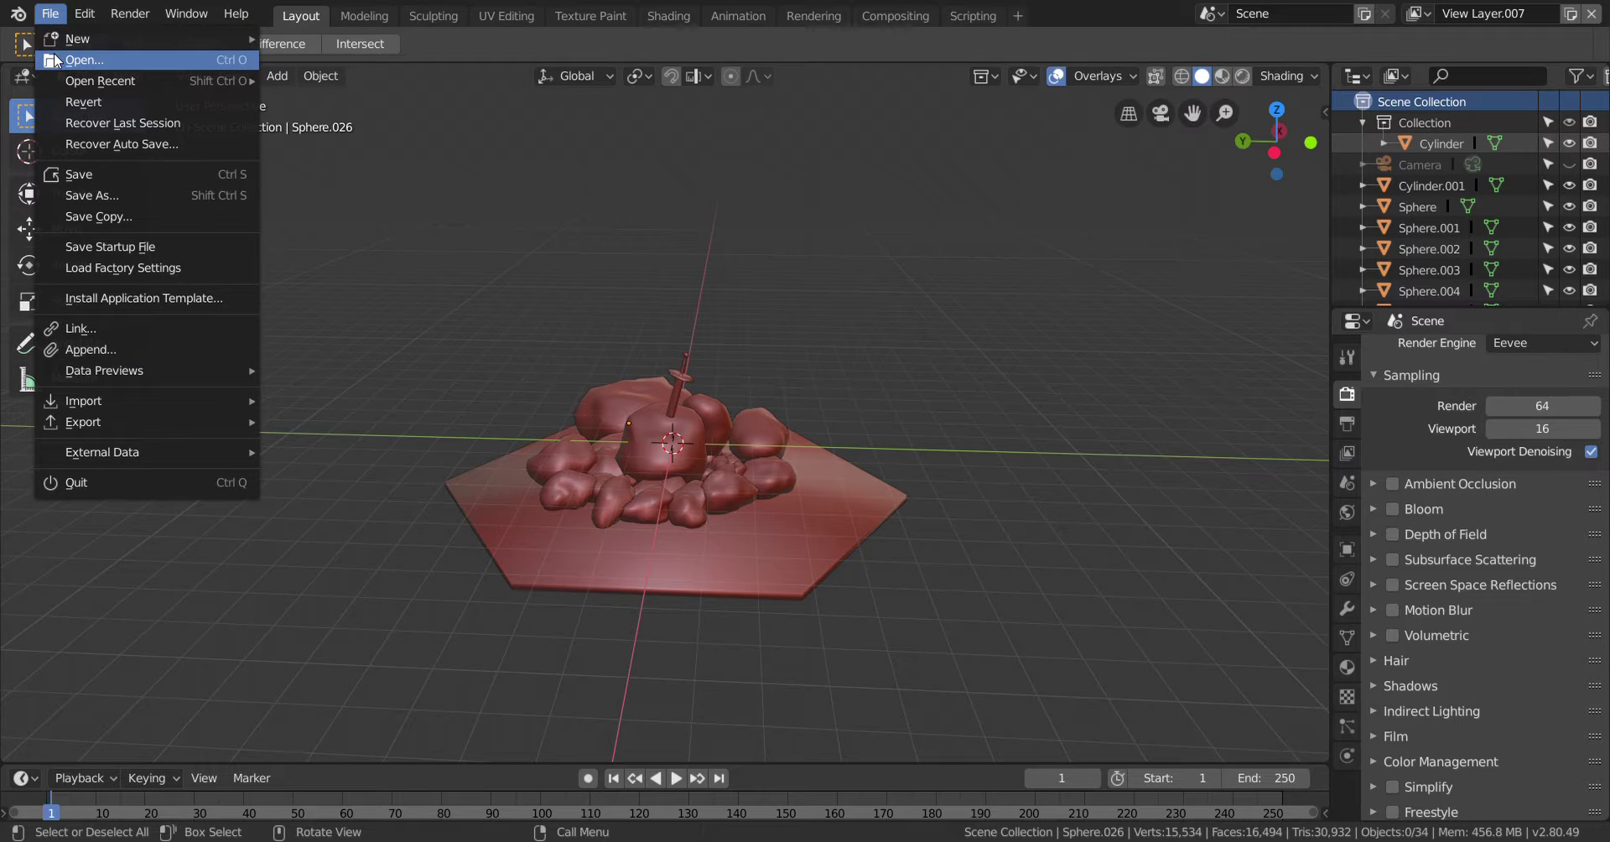
{"action": "mouse_move", "coordinate": [186, 80]}
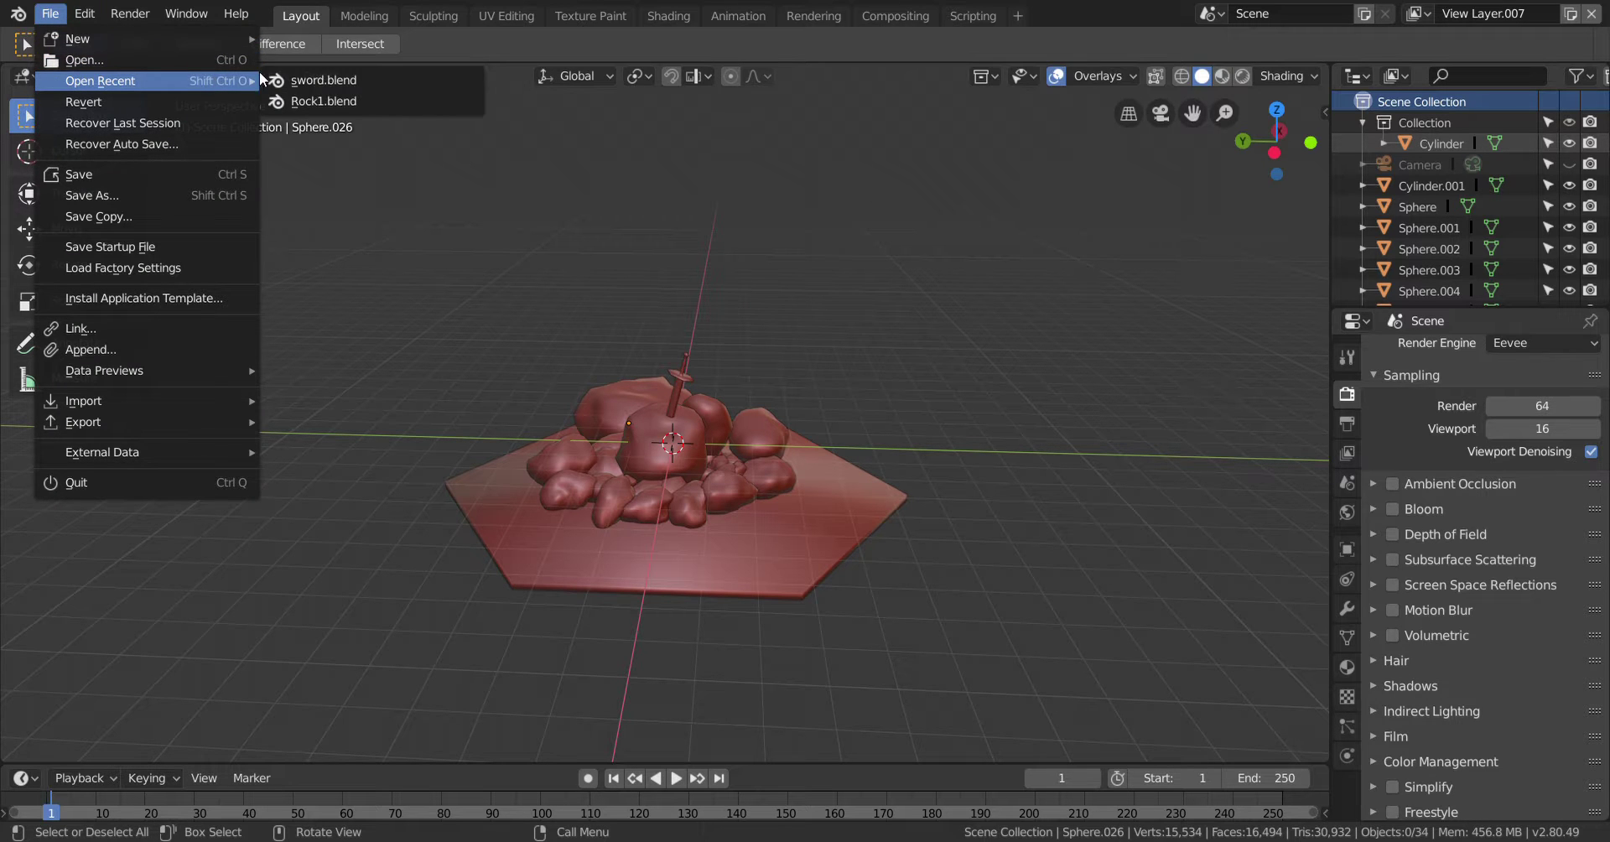
{"action": "left_click", "coordinate": [333, 102]}
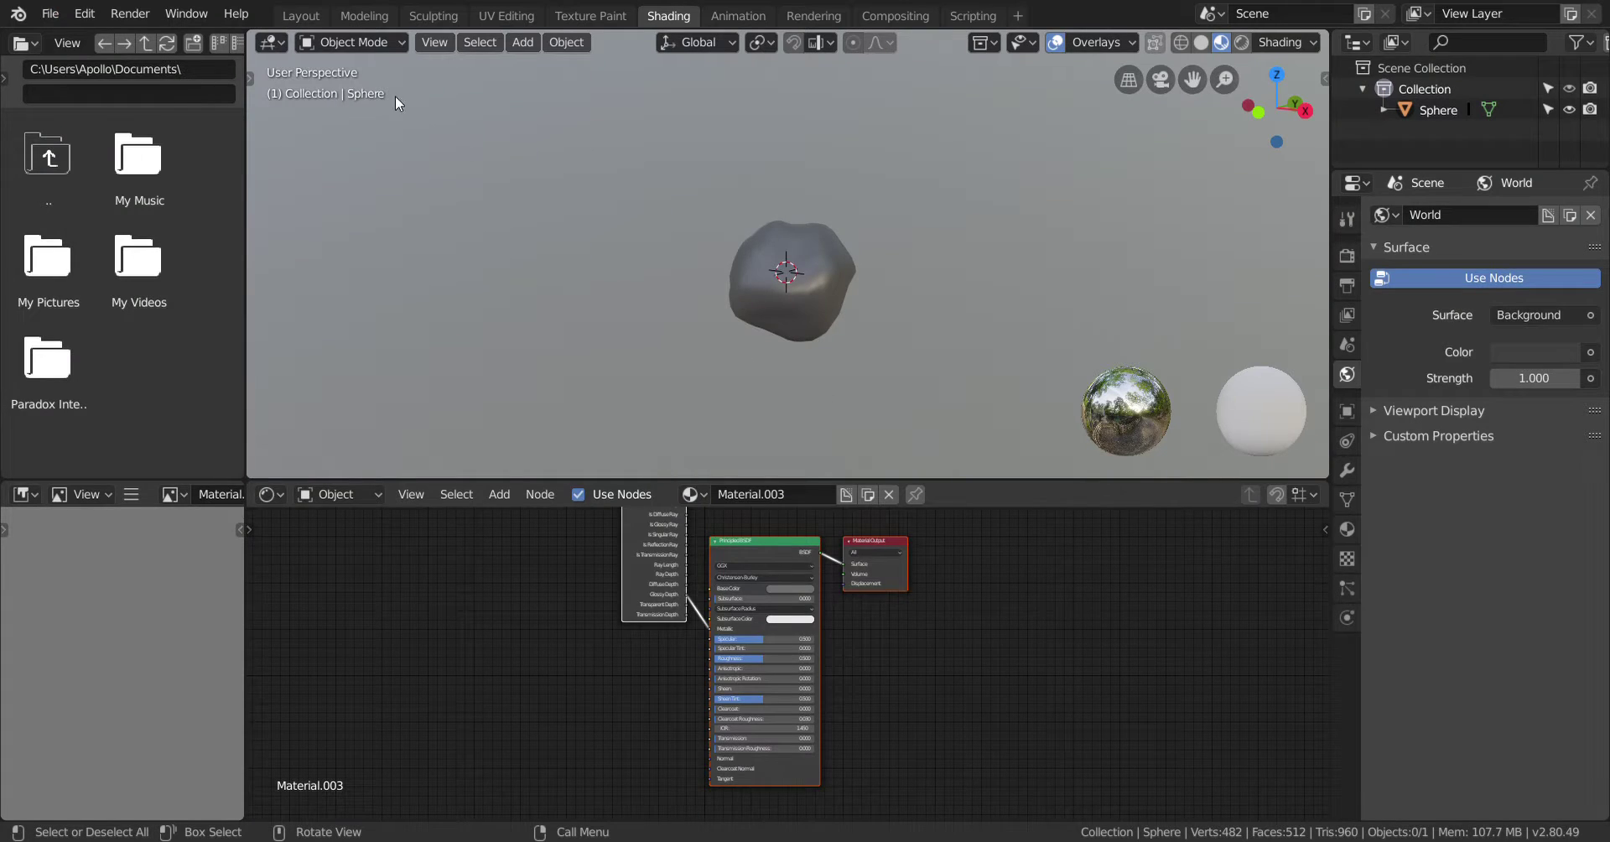
{"action": "left_click", "coordinate": [301, 16]}
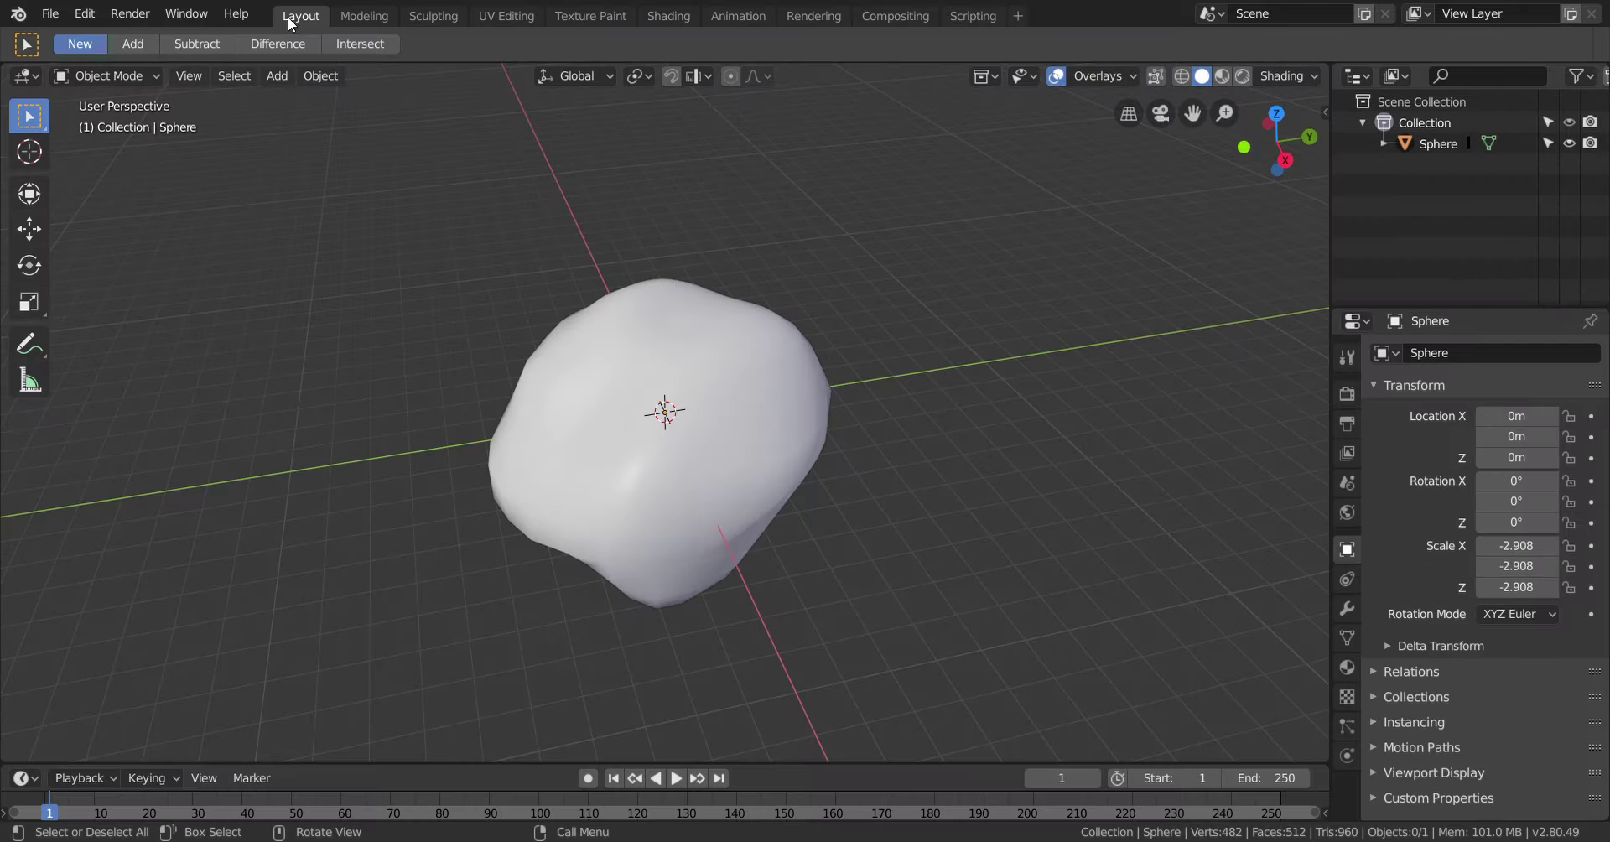
{"action": "scroll", "coordinate": [993, 359], "scroll_direction": "down", "scroll_amount": 3}
{"action": "middle_click_drag", "start_coordinate": [993, 359], "coordinate": [602, 426]}
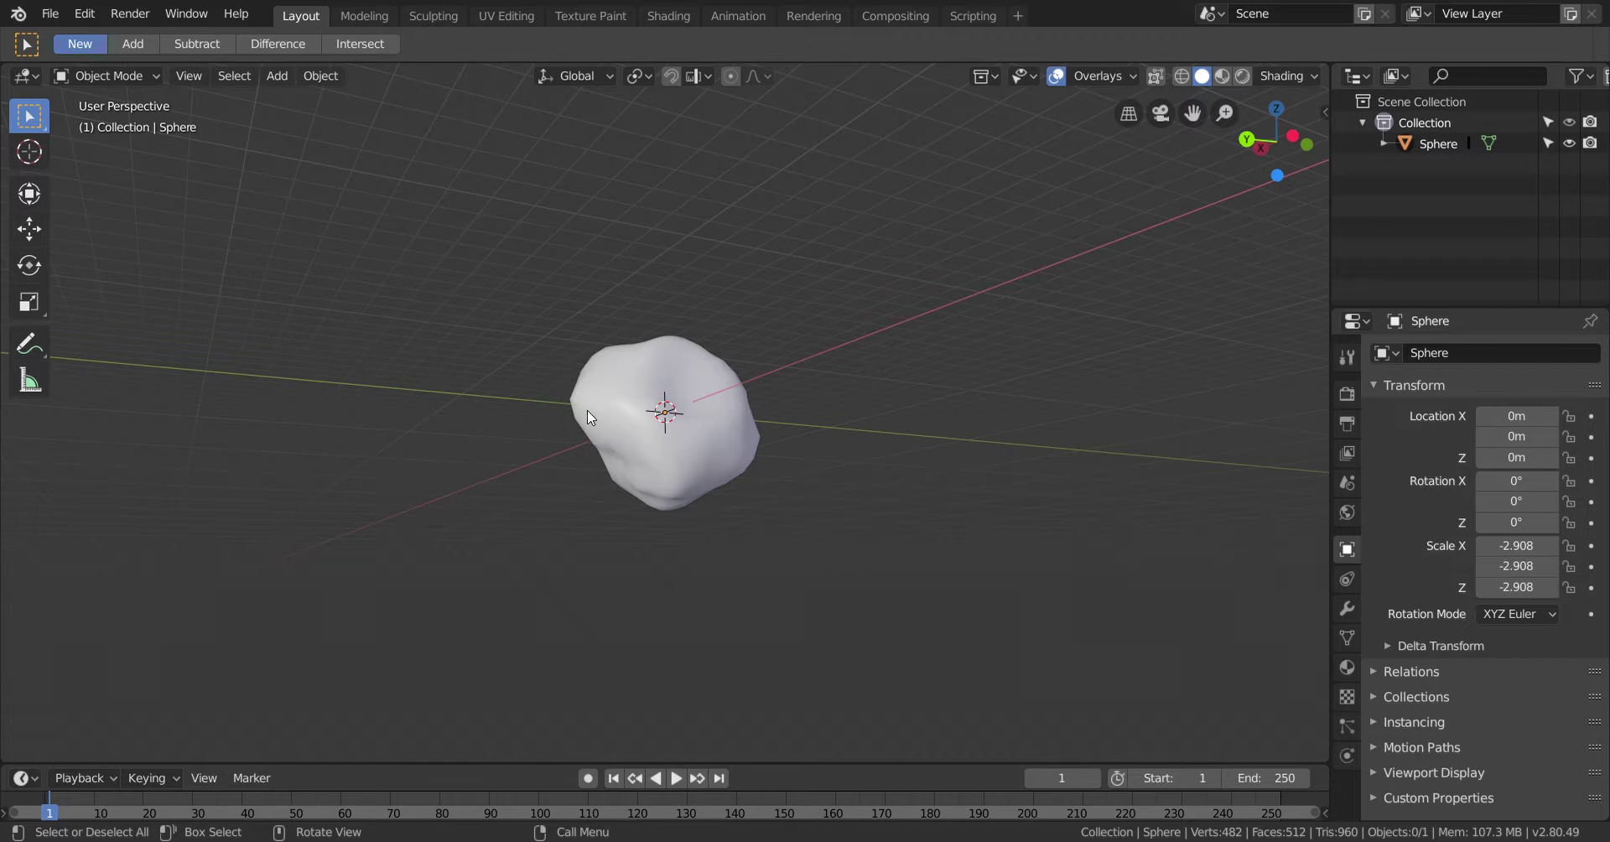
{"action": "middle_click_drag", "start_coordinate": [234, 262], "coordinate": [435, 377]}
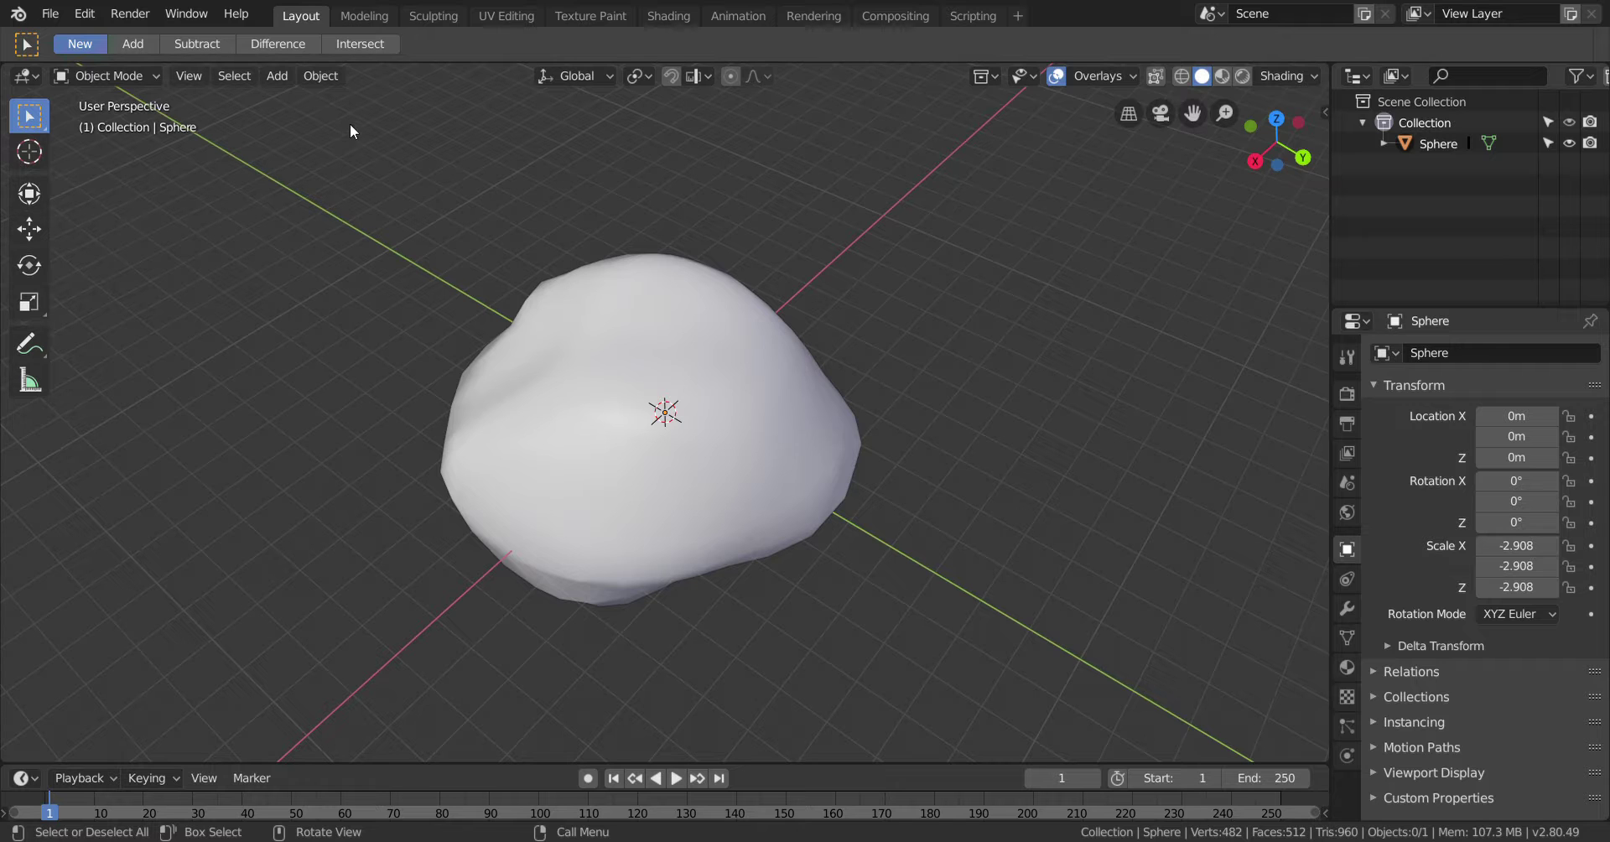
Open the rock in the Texture Paint workspace, switch it to Edit Mode, and return it to Texture Paint mode
{"action": "left_click", "coordinate": [594, 5]}
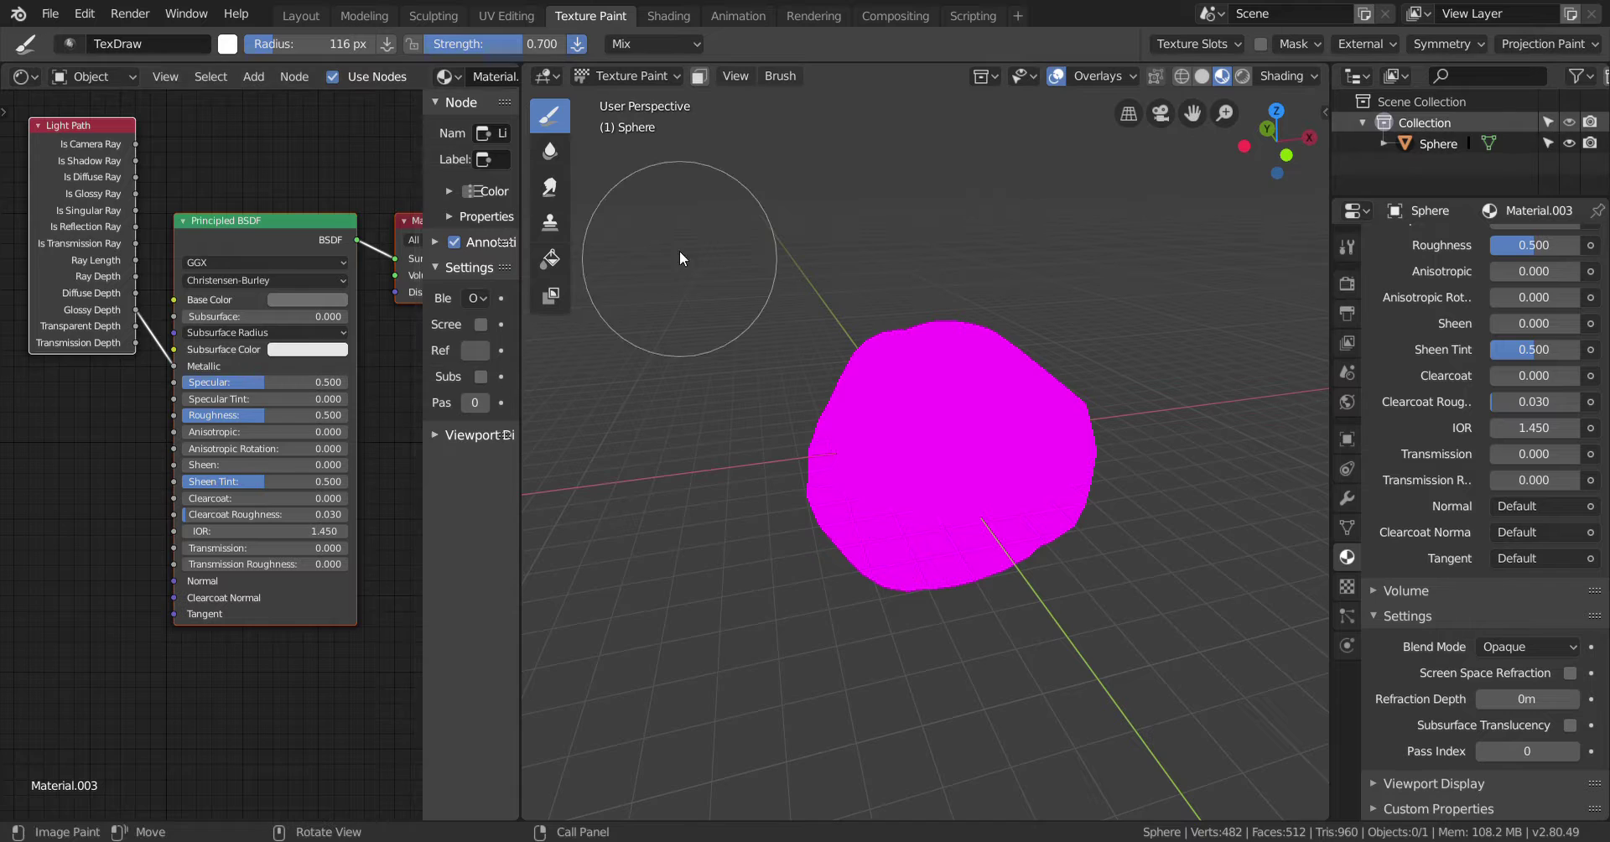
{"action": "left_click", "coordinate": [626, 76]}
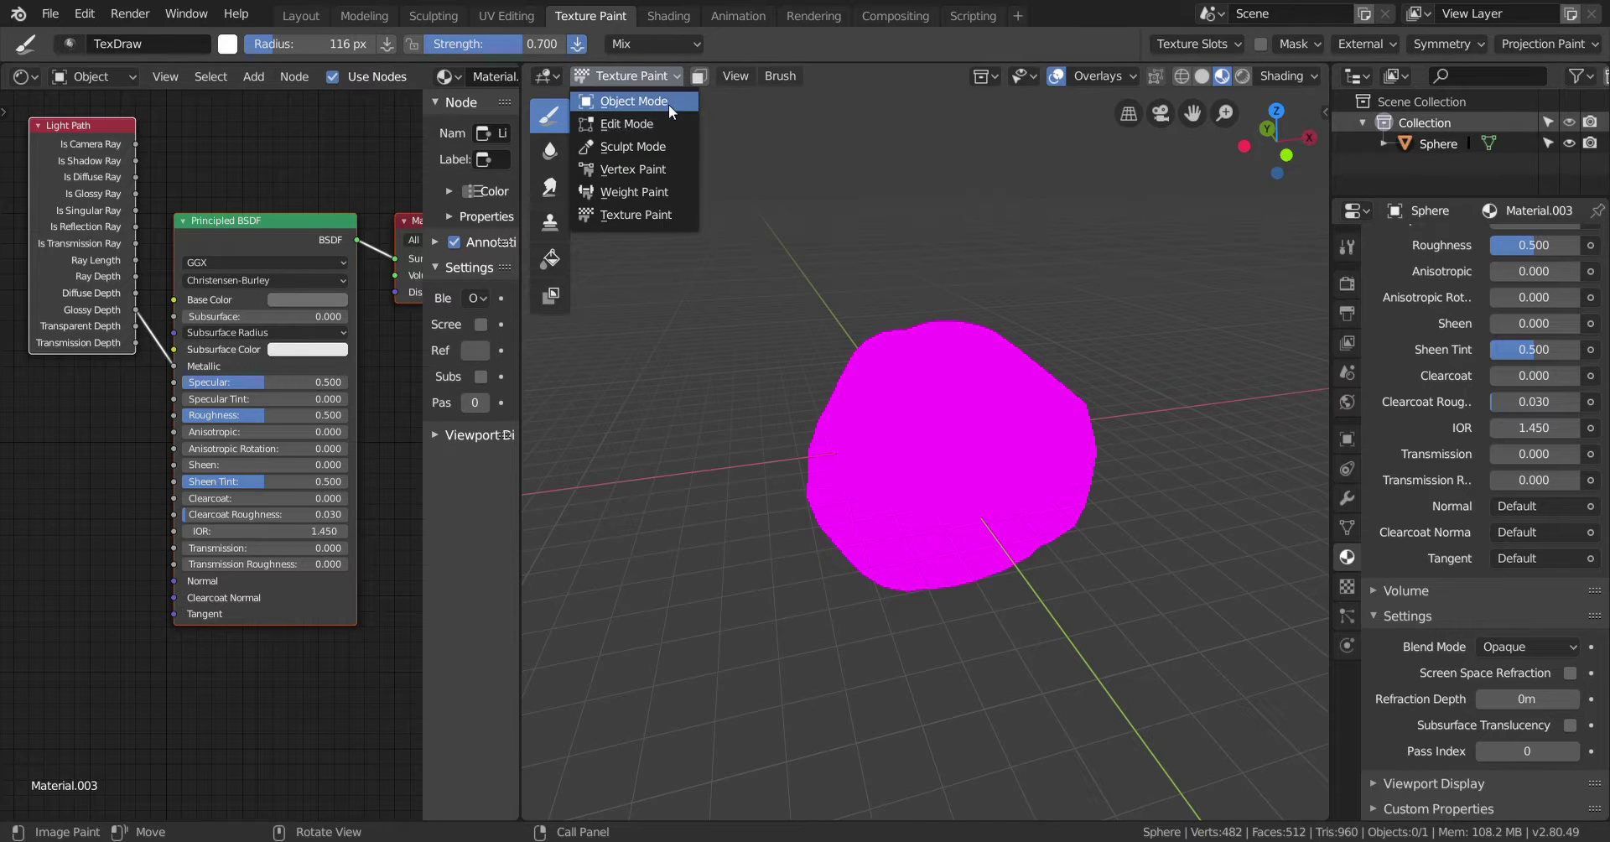
{"action": "left_click", "coordinate": [633, 123]}
{"action": "left_click", "coordinate": [606, 76]}
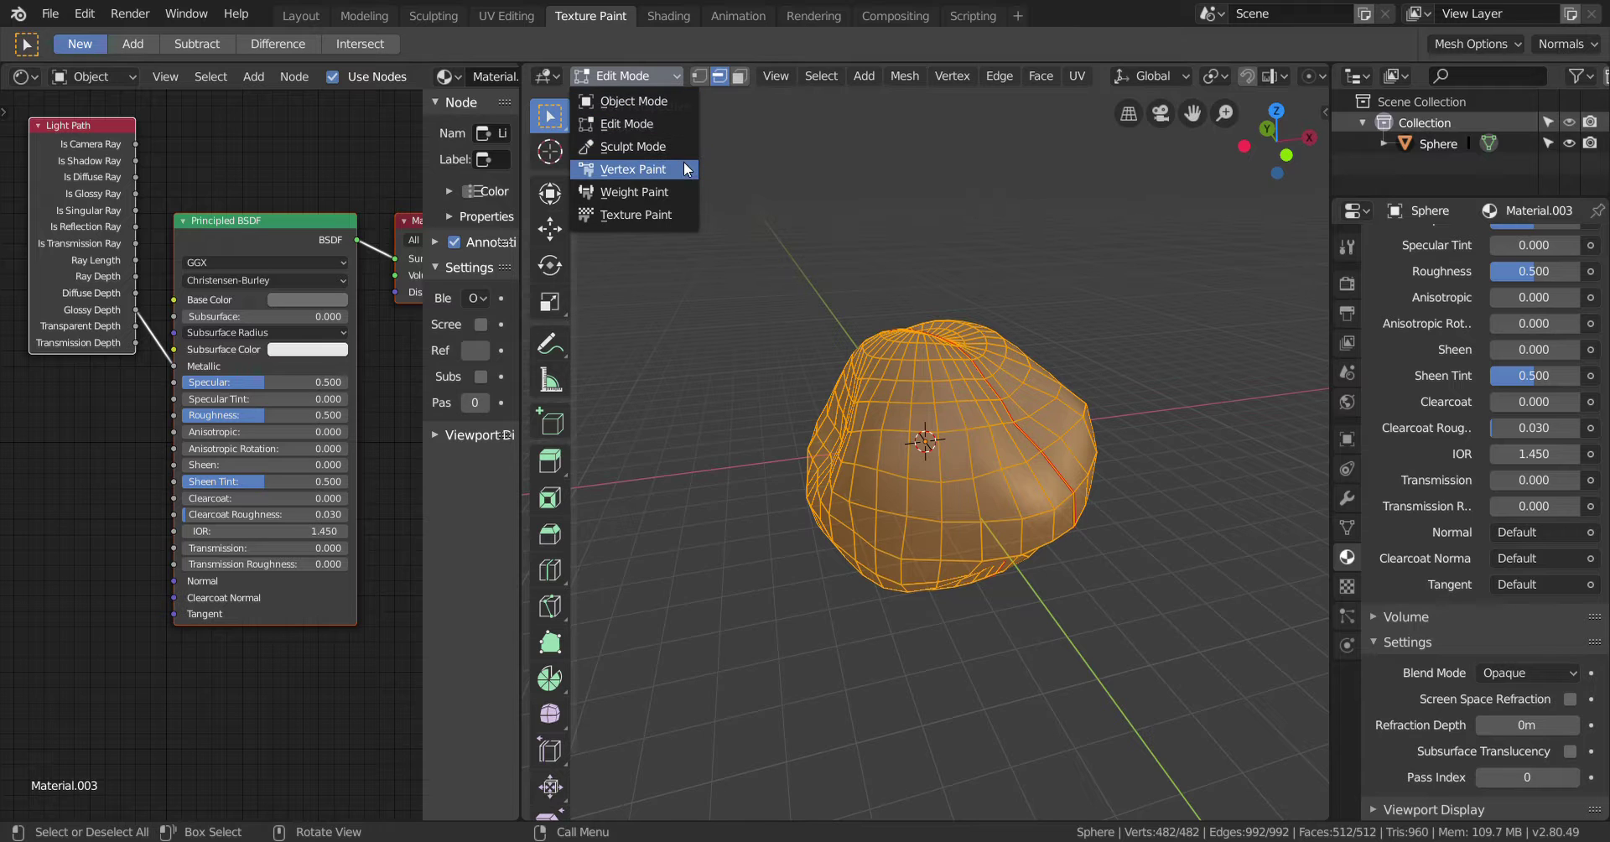
{"action": "left_click", "coordinate": [669, 209]}
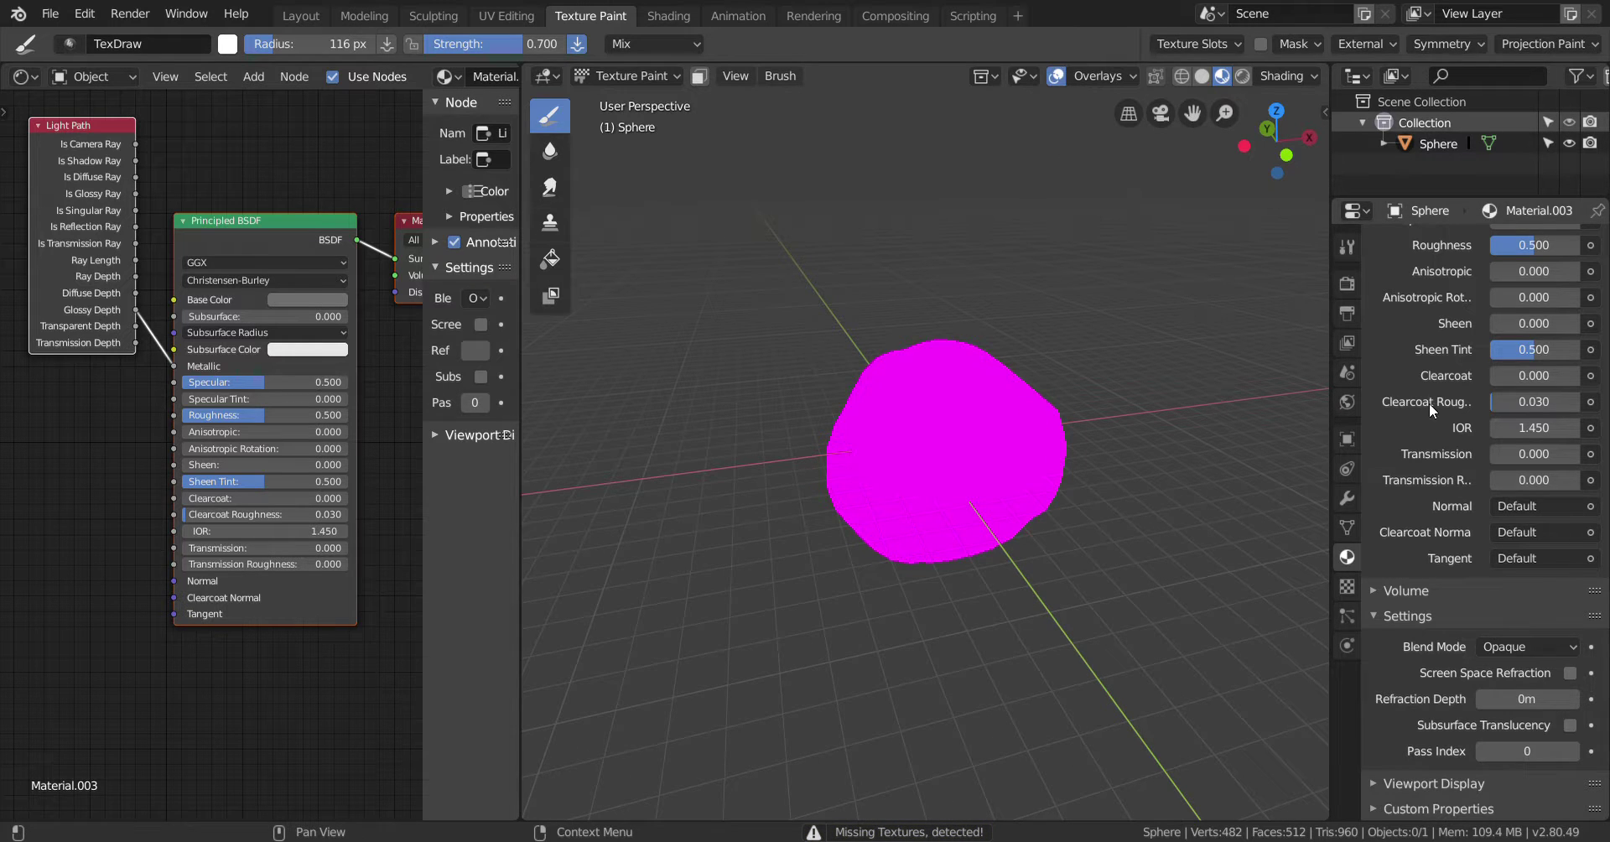
Turn off the use of nodes for the rock's material, Material.003
{"action": "scroll", "coordinate": [1472, 365], "scroll_direction": "up", "scroll_amount": 15}
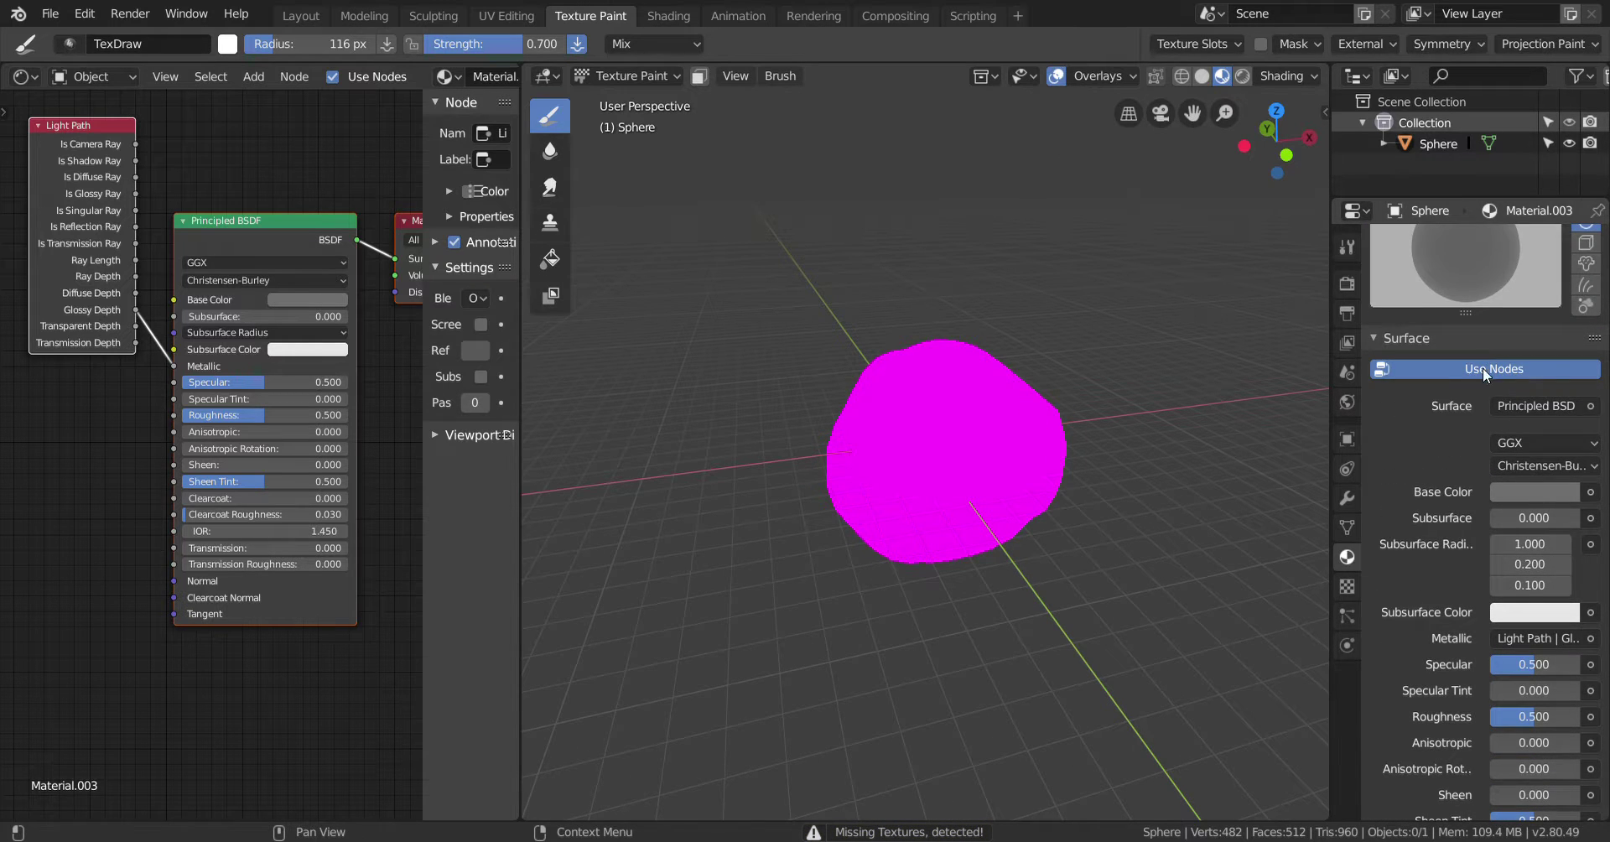
{"action": "left_click", "coordinate": [1471, 373]}
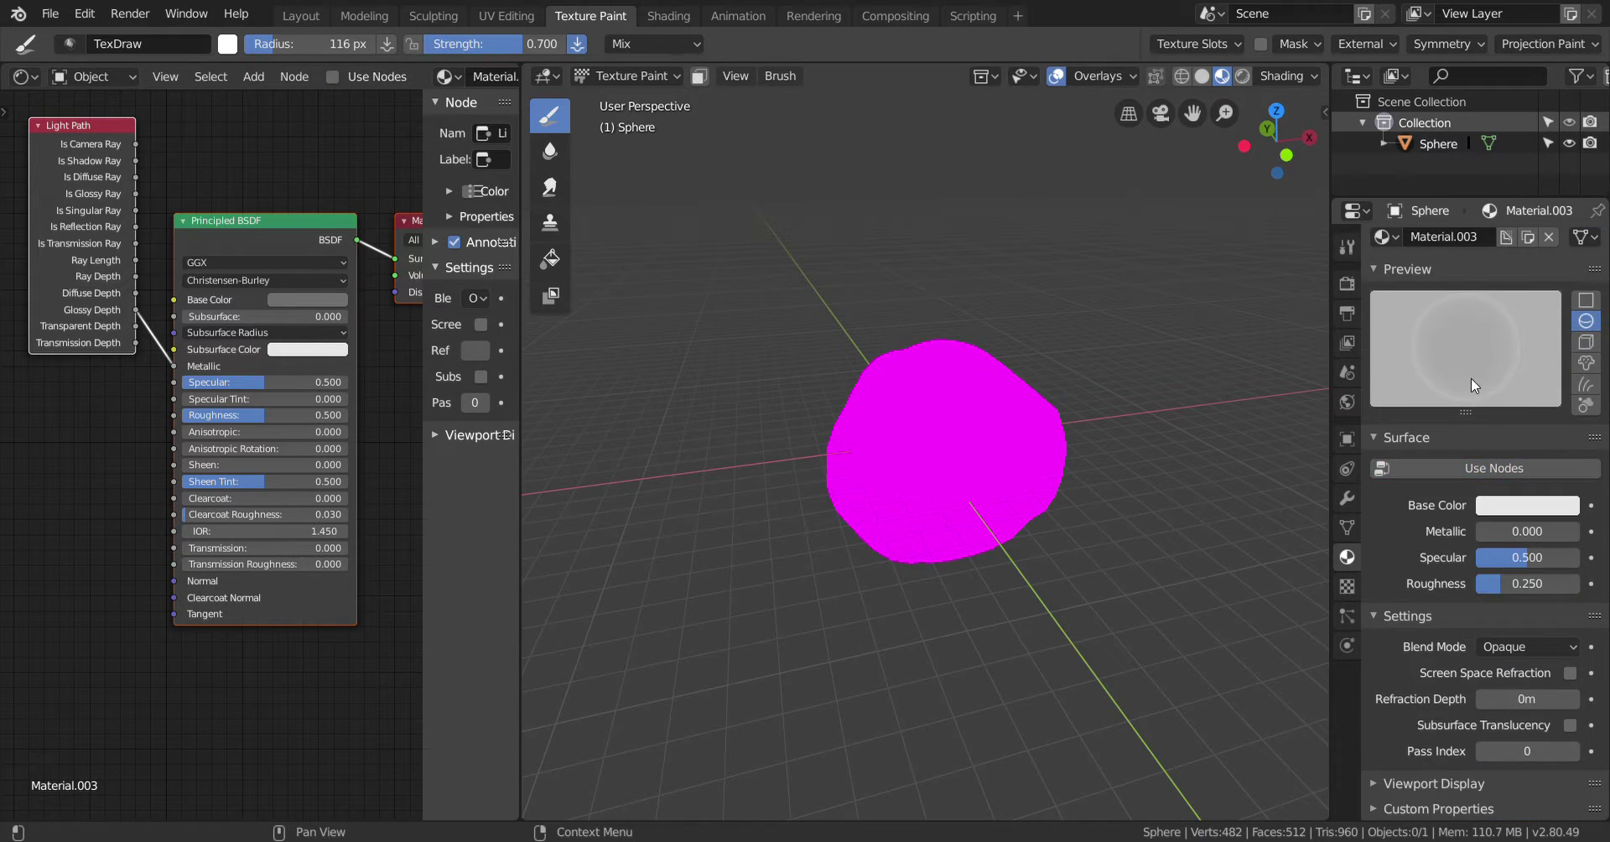
Set Material.003's base color to medium gray, compare it with Material.002, and remove the Material.003 slot from the rock
{"action": "left_click", "coordinate": [1477, 511]}
{"action": "left_click", "coordinate": [1556, 278]}
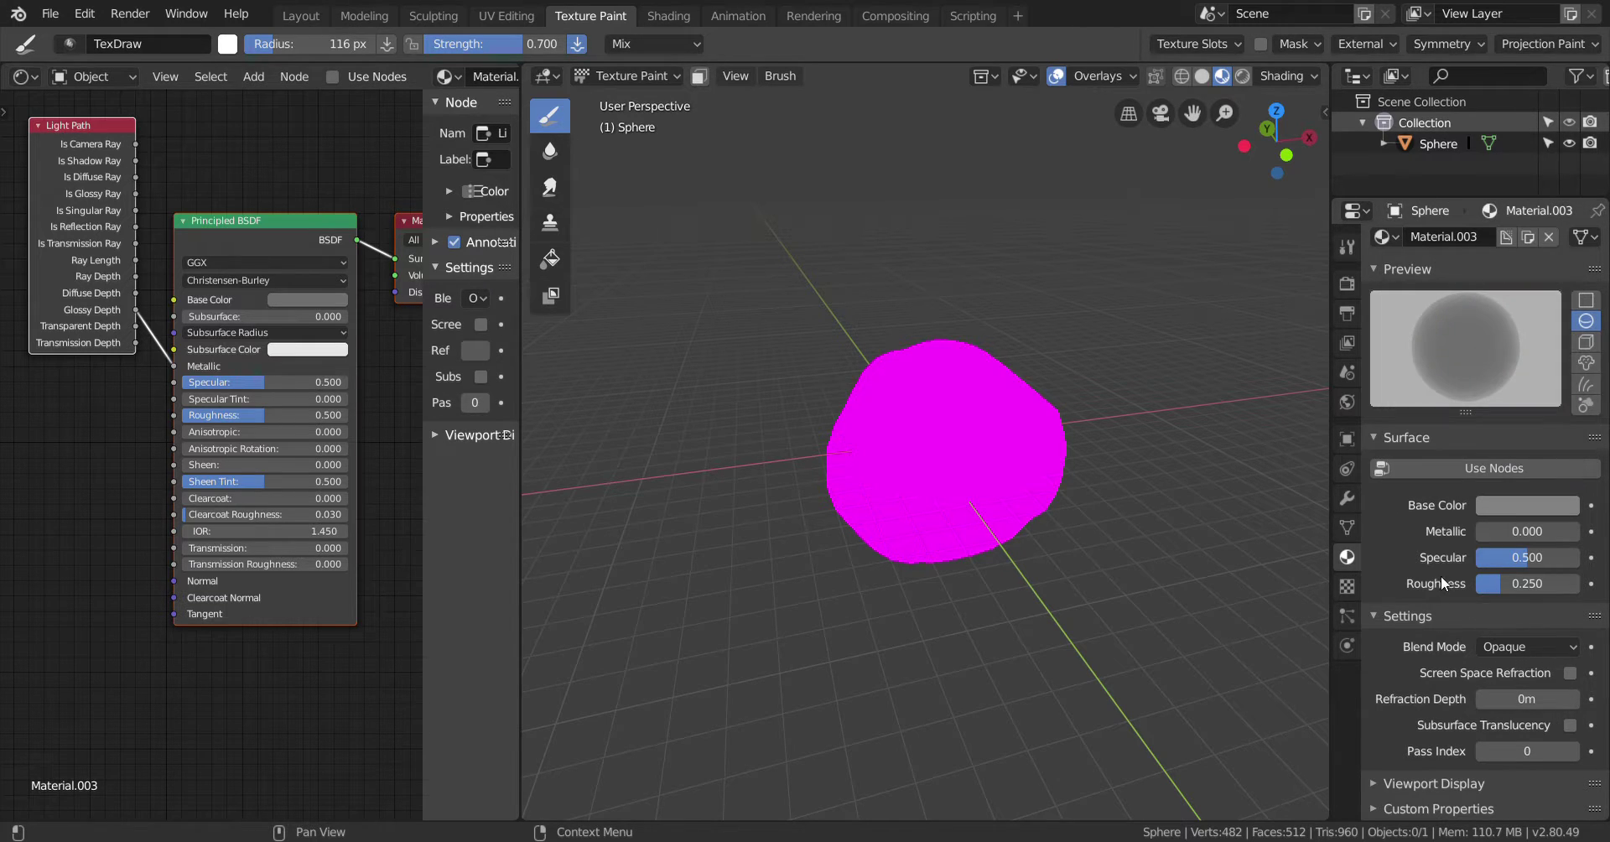
{"action": "scroll", "coordinate": [1461, 557], "scroll_direction": "up", "scroll_amount": 4}
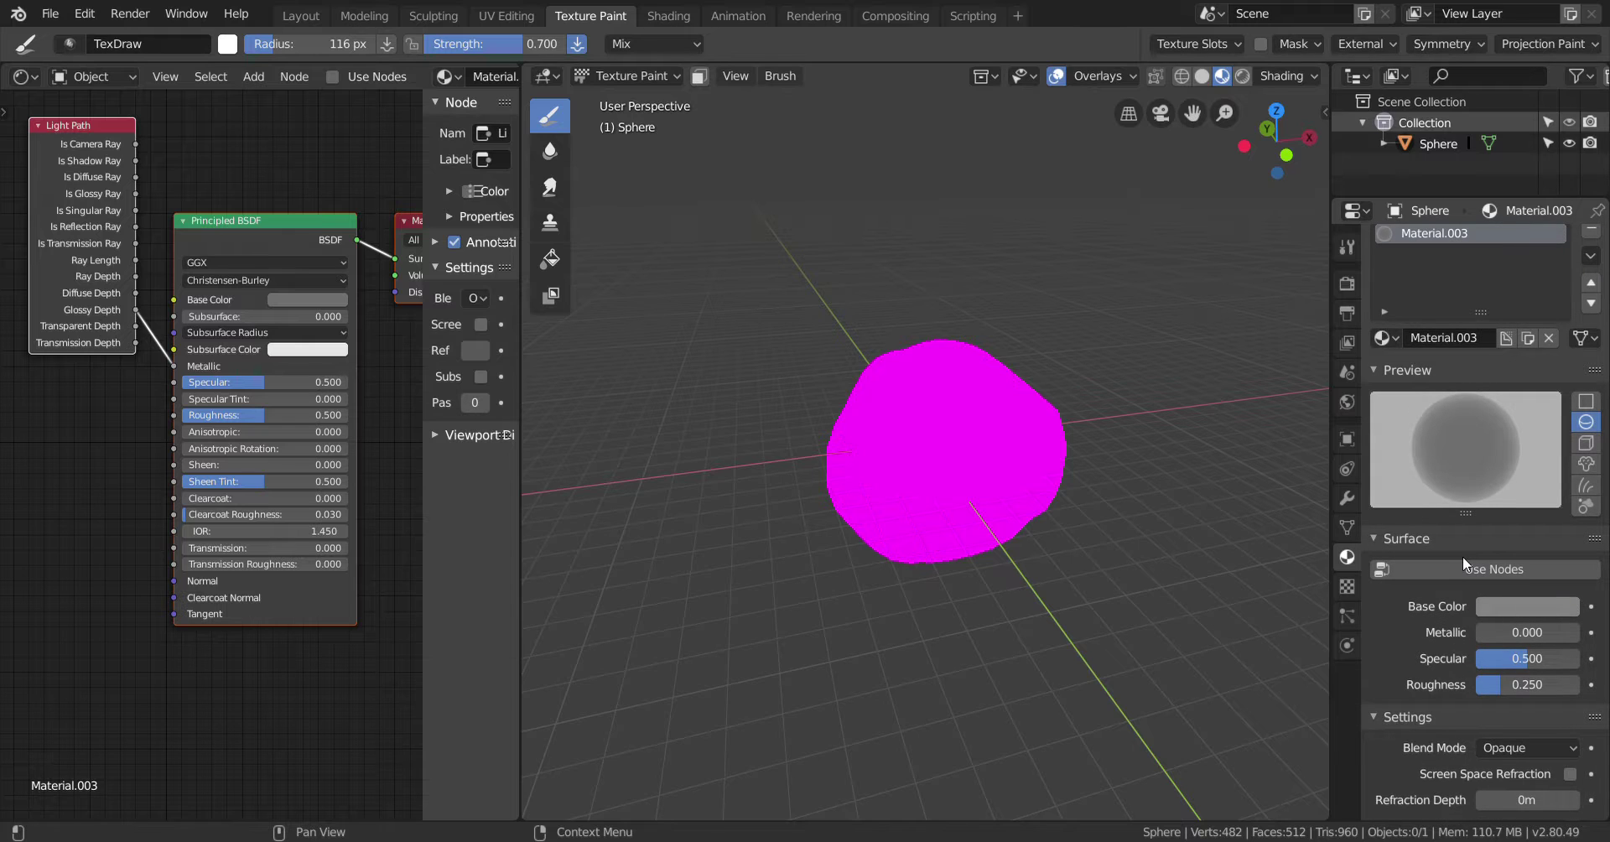
{"action": "left_click", "coordinate": [1463, 249]}
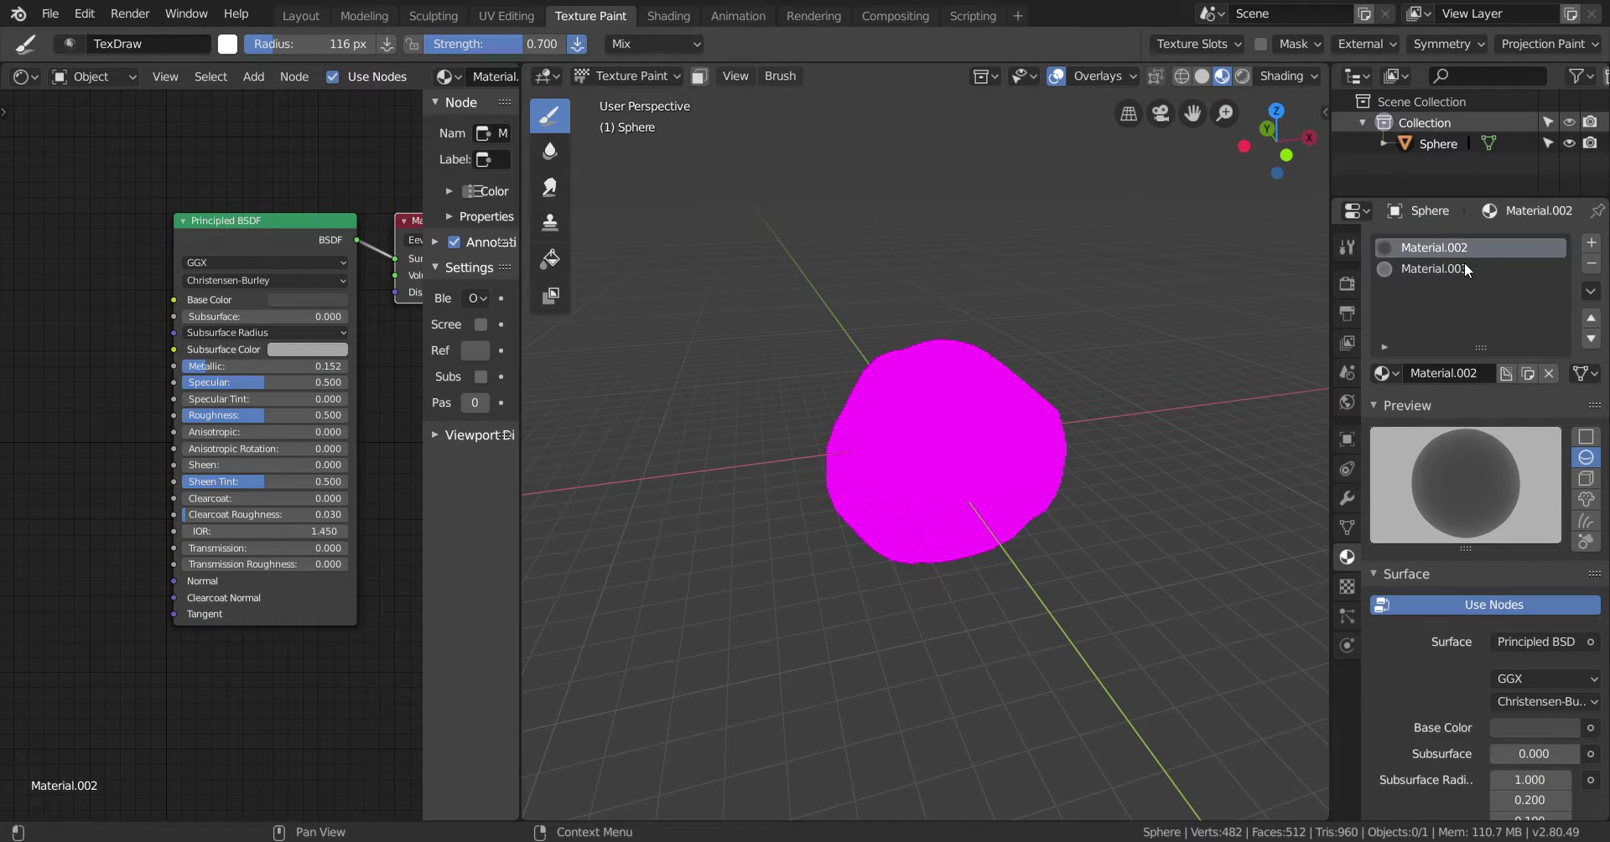
{"action": "left_click", "coordinate": [1466, 269]}
{"action": "left_click", "coordinate": [1456, 249]}
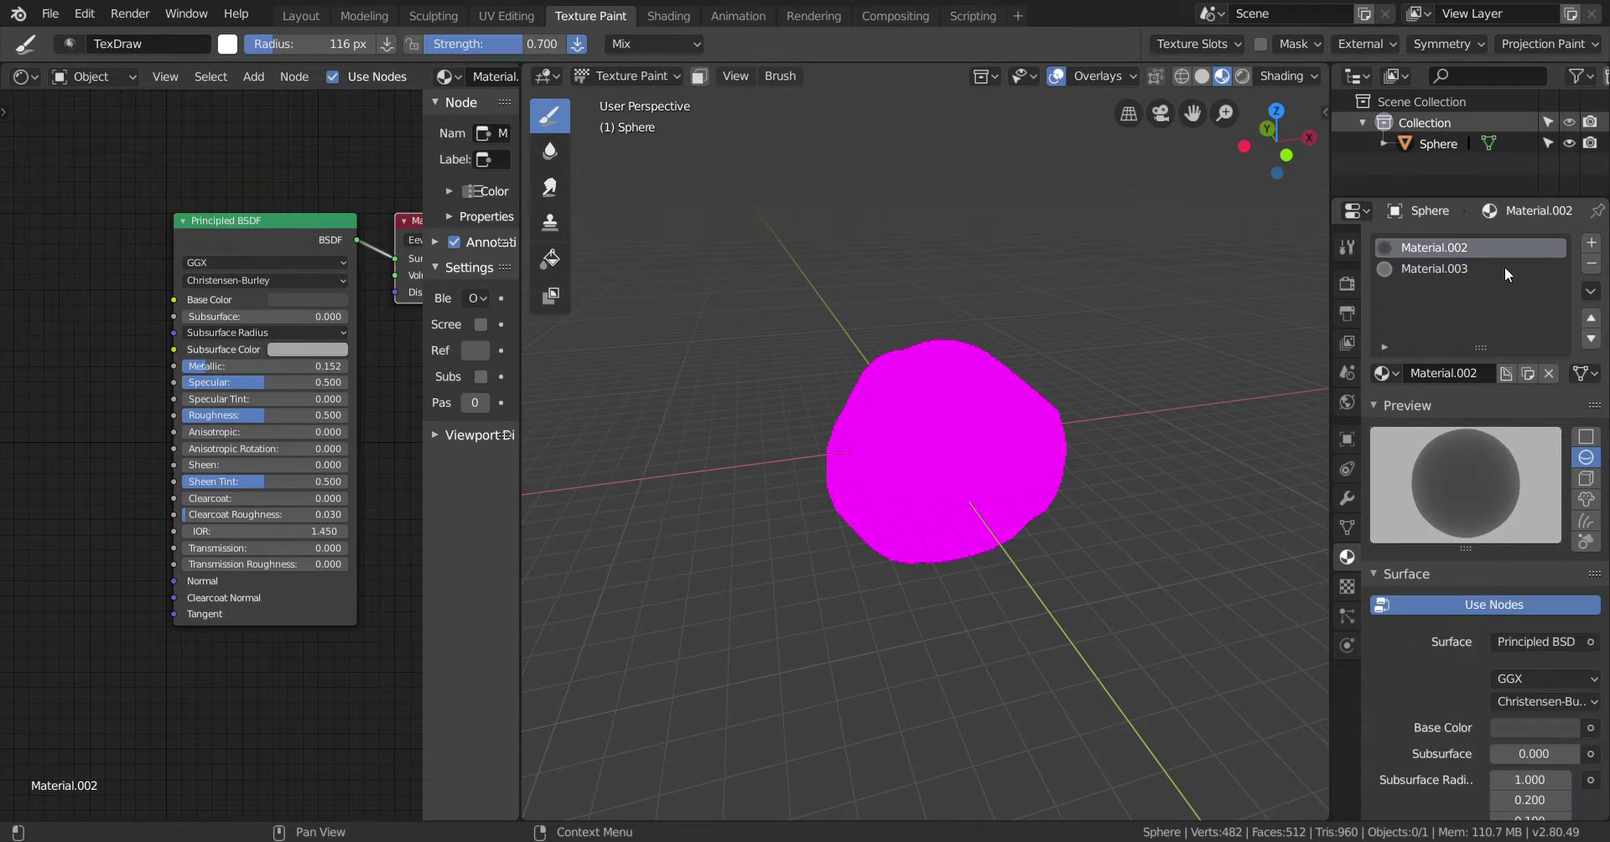
{"action": "left_click", "coordinate": [1555, 267]}
{"action": "left_click", "coordinate": [1590, 263]}
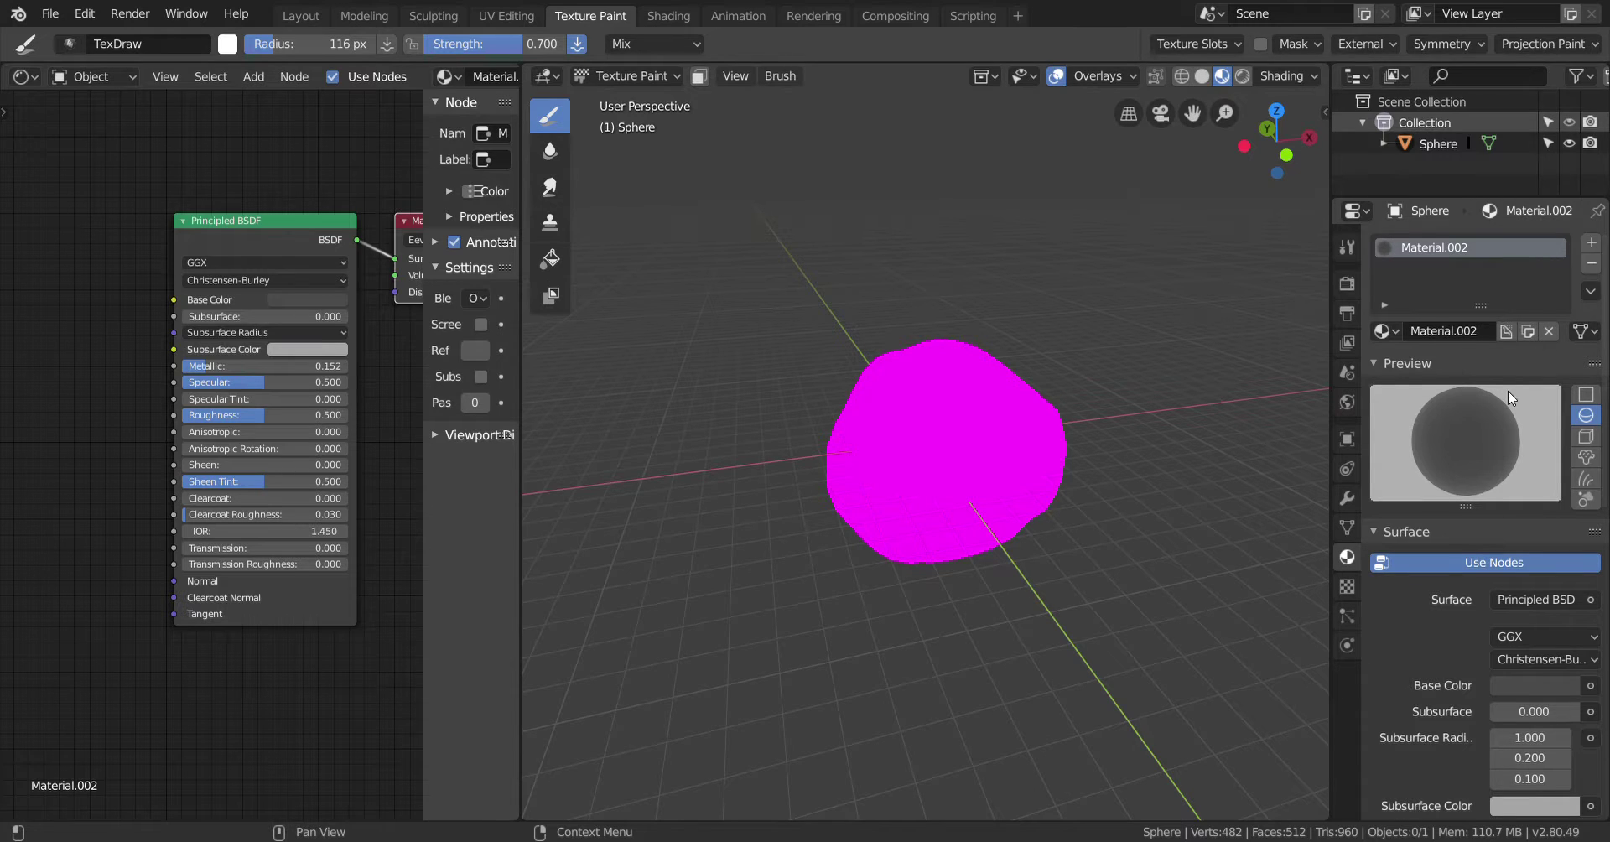
Review Material.002's surface and blend settings, and try a brush stroke on the rock
{"action": "scroll", "coordinate": [1509, 419], "scroll_direction": "down", "scroll_amount": 2}
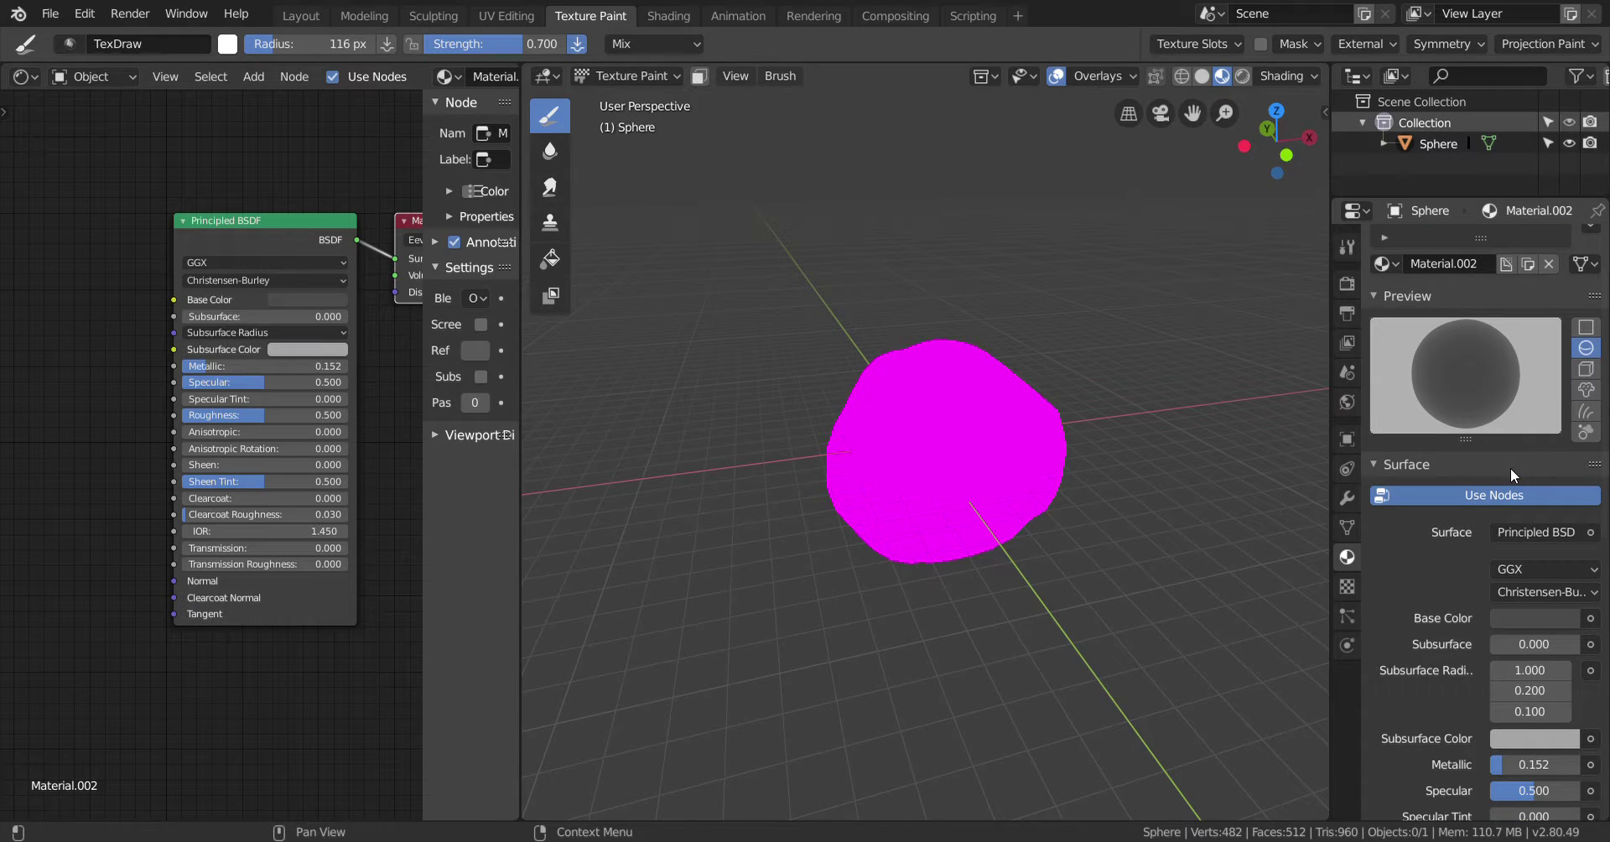
{"action": "scroll", "coordinate": [1509, 471], "scroll_direction": "down", "scroll_amount": 3}
{"action": "scroll", "coordinate": [1459, 456], "scroll_direction": "down", "scroll_amount": 4}
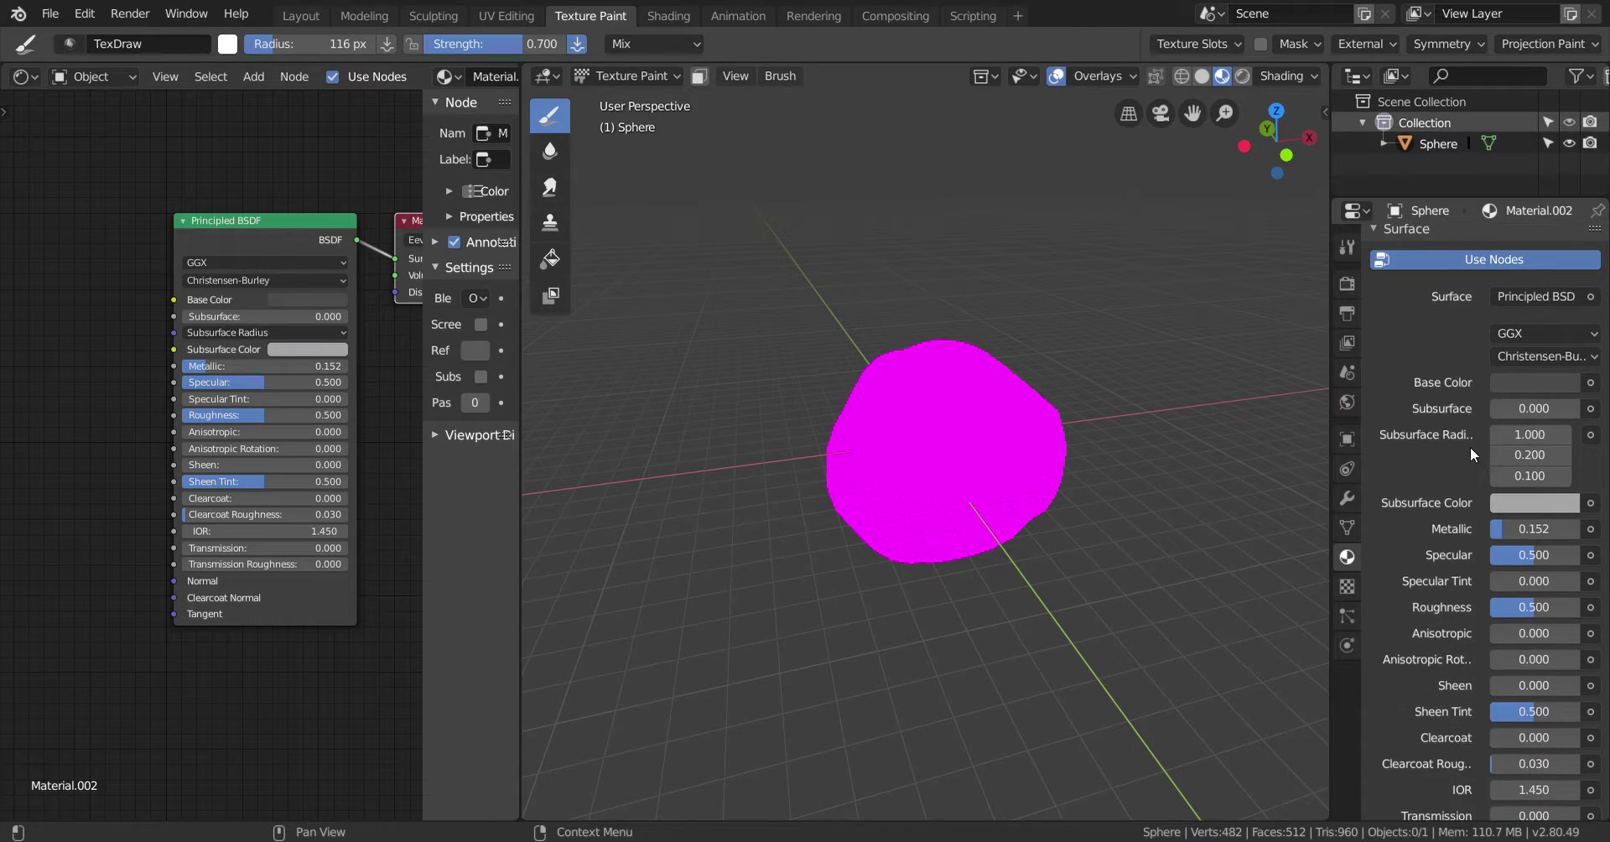
{"action": "scroll", "coordinate": [1468, 446], "scroll_direction": "down", "scroll_amount": 2}
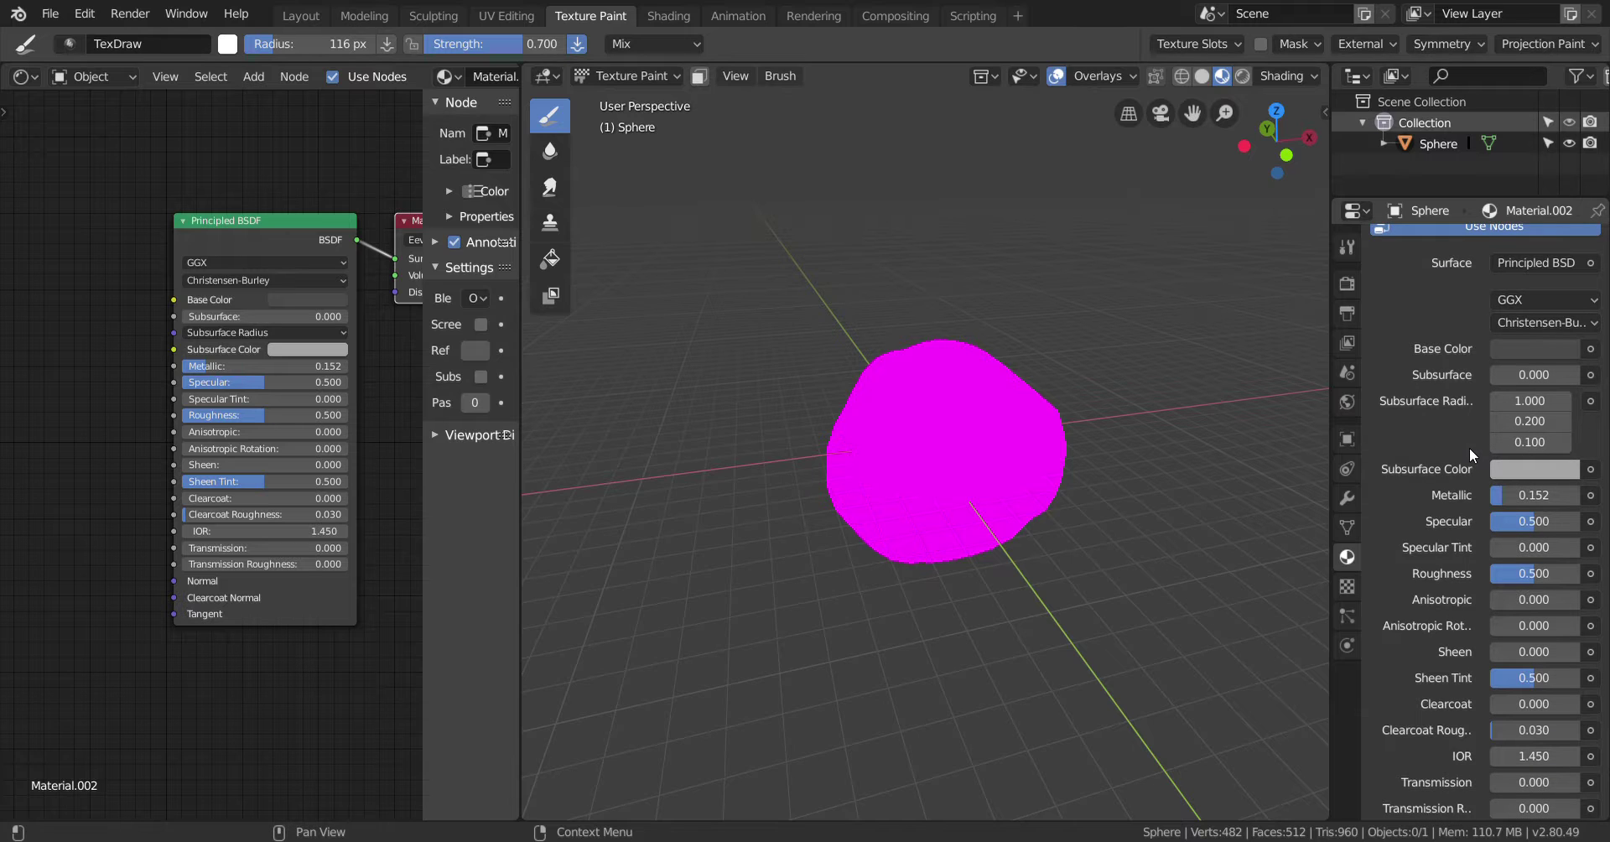
{"action": "scroll", "coordinate": [1469, 448], "scroll_direction": "down", "scroll_amount": 2}
{"action": "scroll", "coordinate": [1470, 456], "scroll_direction": "down", "scroll_amount": 6}
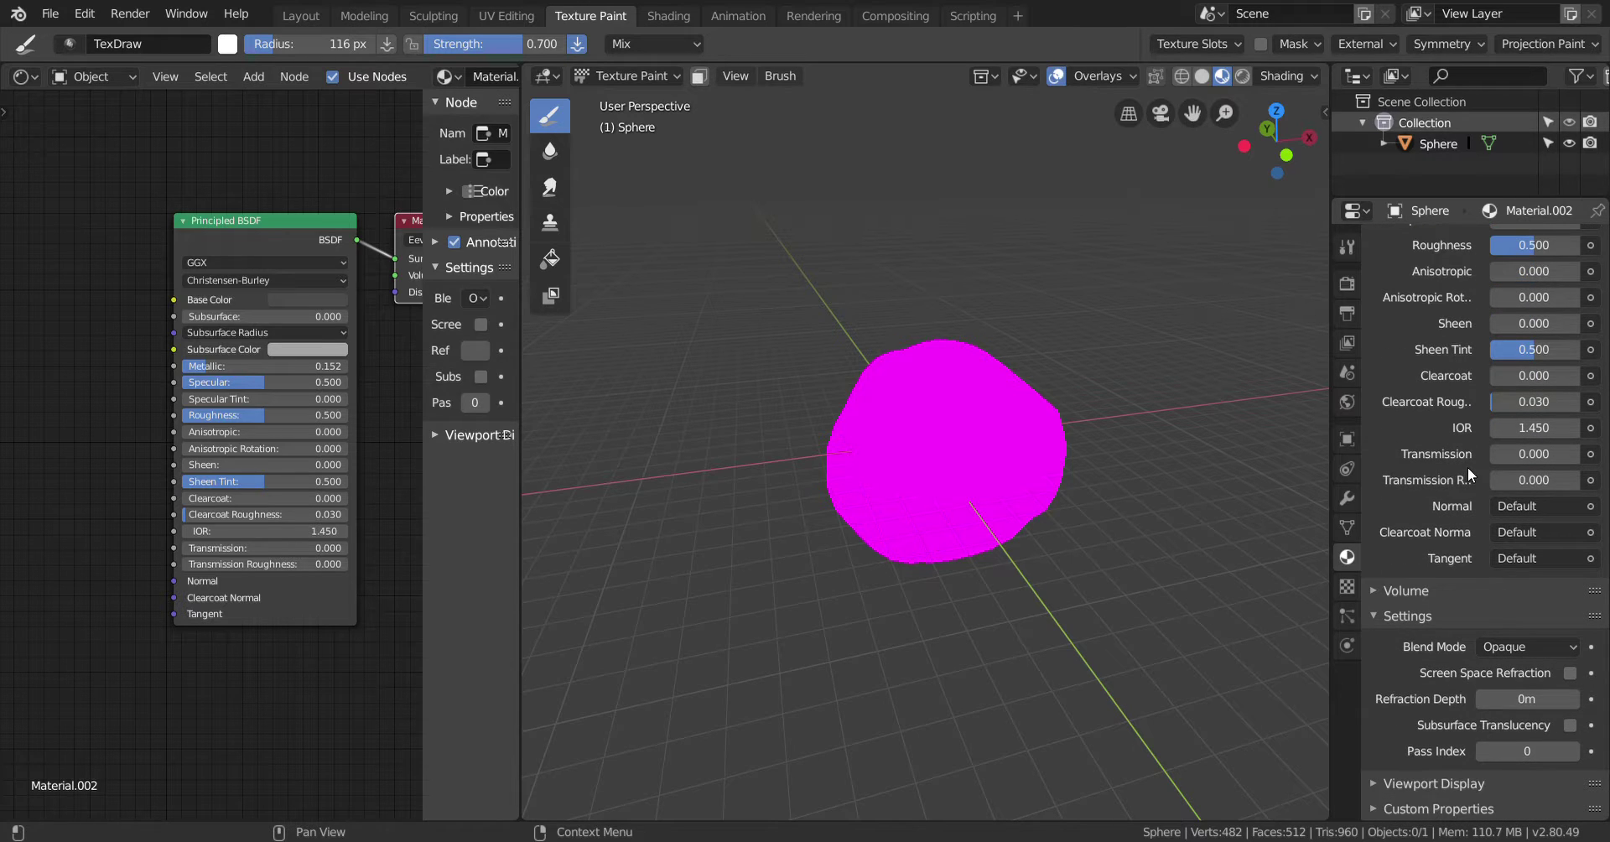
{"action": "left_click", "coordinate": [1049, 431]}
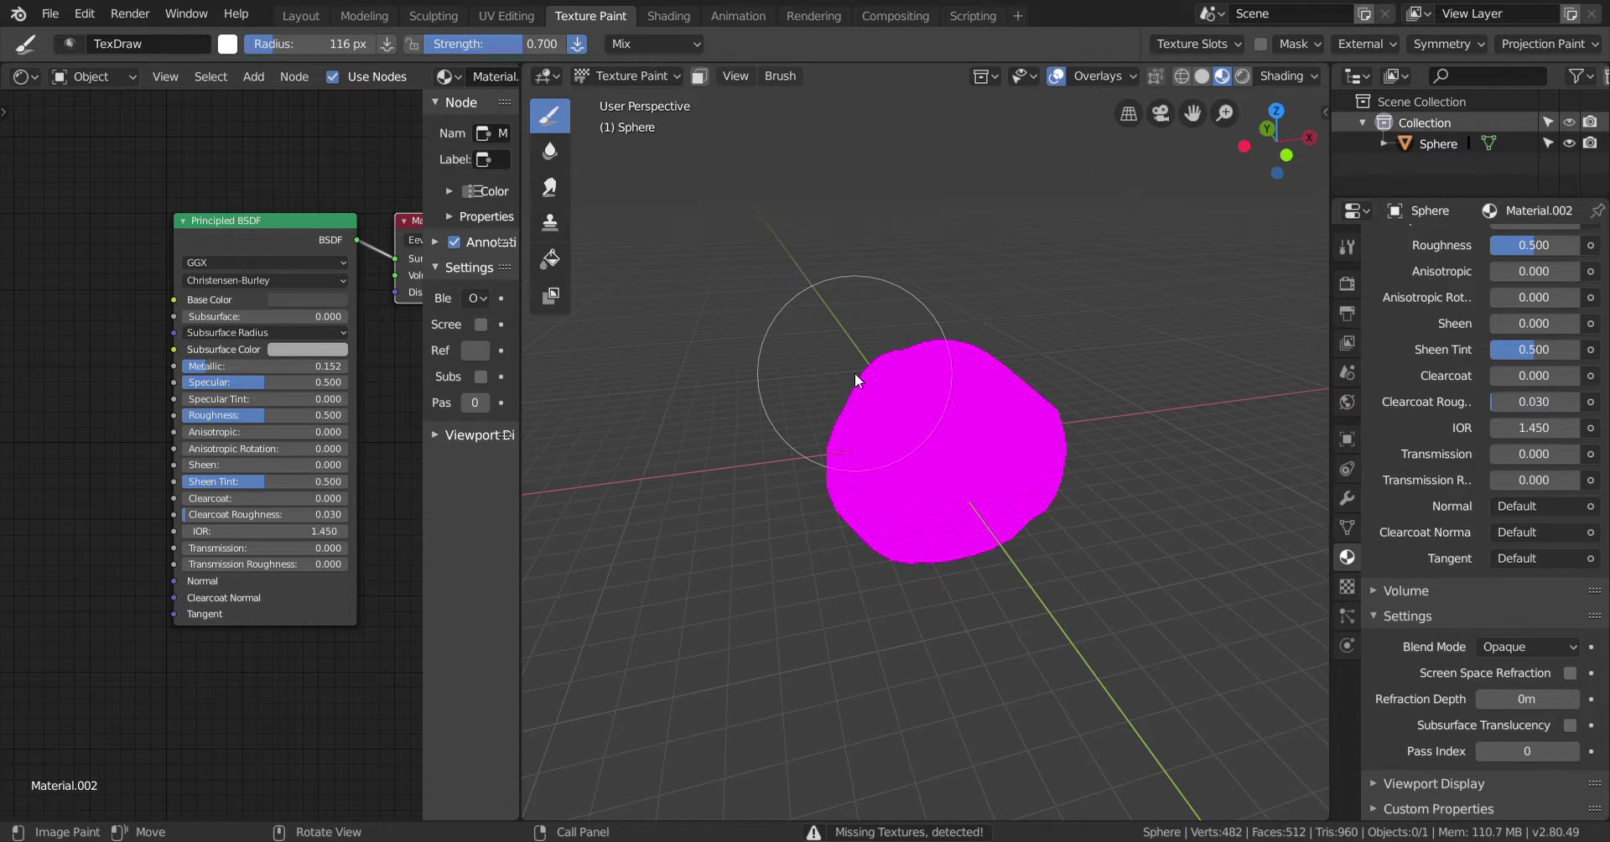
Set the Metallic value of Material.002's Principled BSDF node to 0.309
{"action": "mouse_move", "coordinate": [315, 262]}
{"action": "middle_mouse_down"}
{"action": "mouse_move", "coordinate": [136, 318]}
{"action": "mouse_move", "coordinate": [252, 186]}
{"action": "middle_mouse_up"}
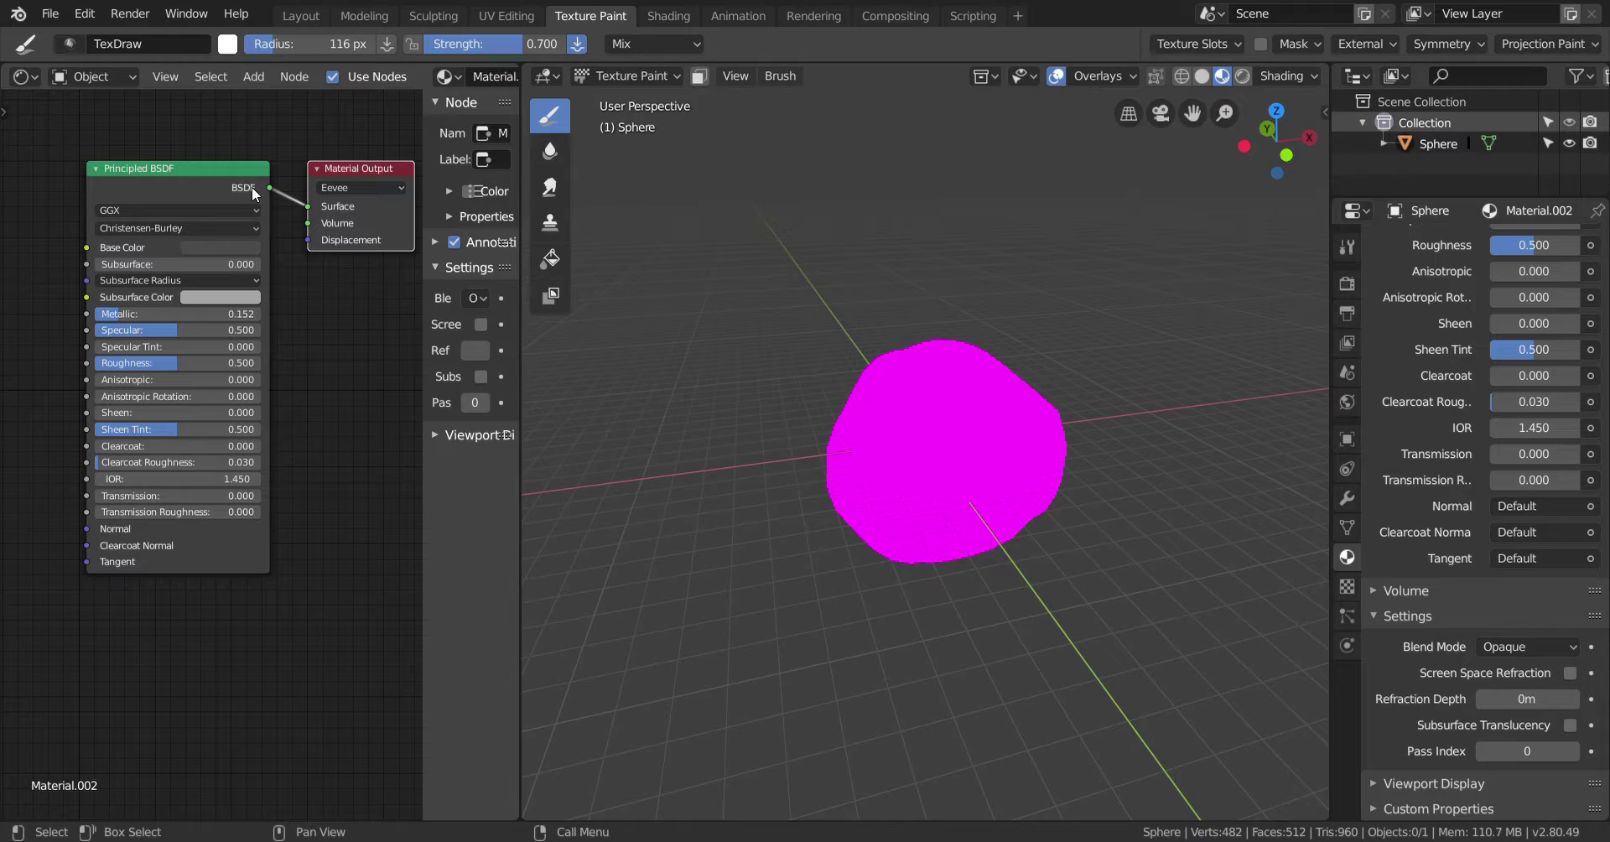
{"action": "left_click_drag", "start_coordinate": [126, 313], "coordinate": [193, 314]}
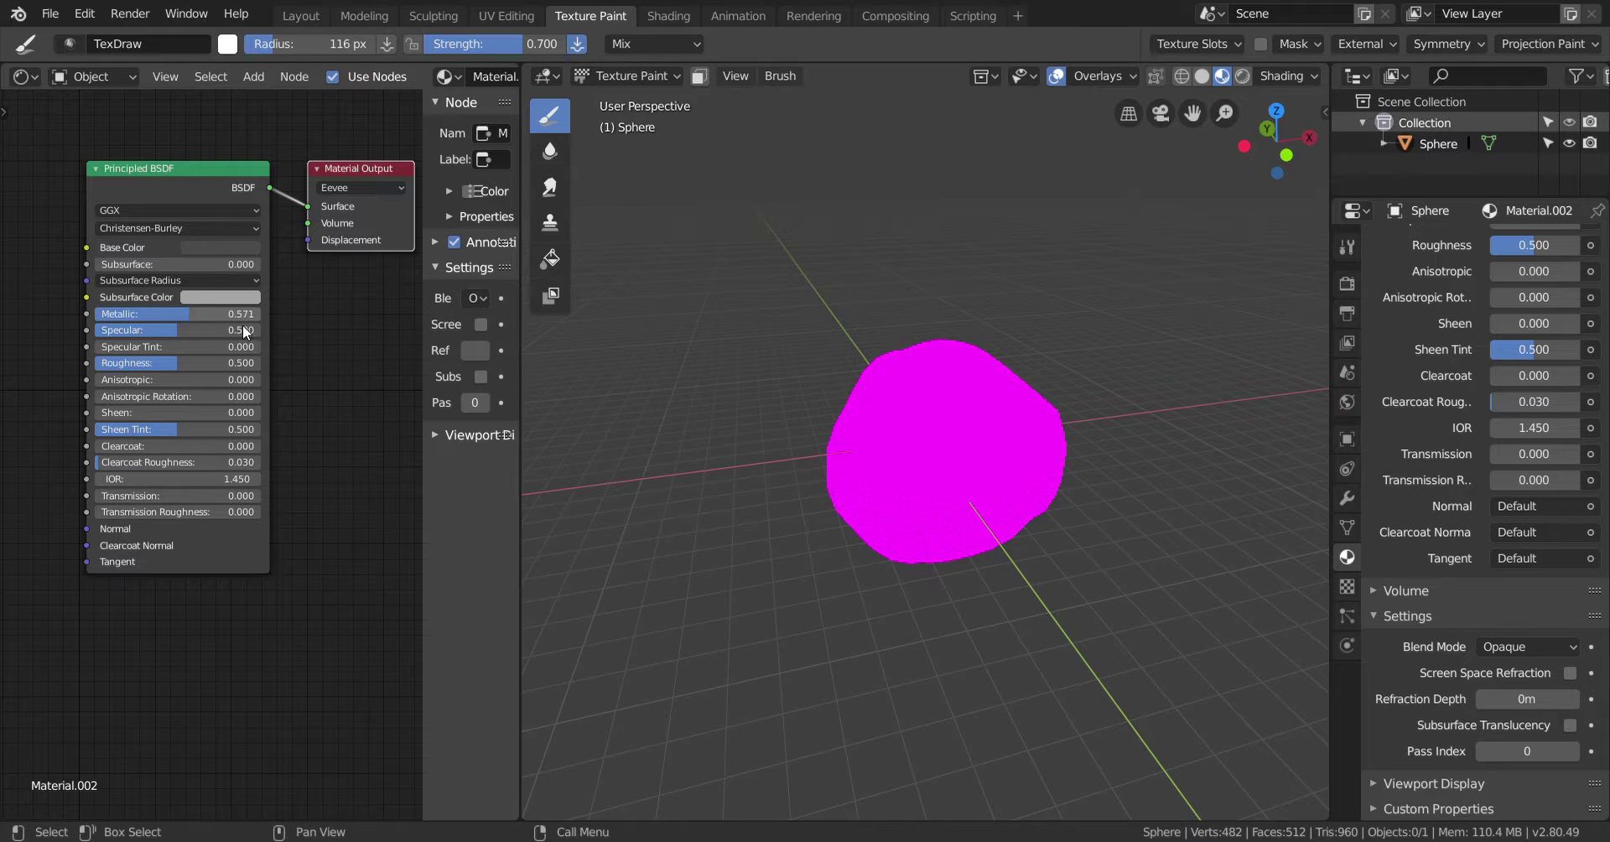
{"action": "mouse_move", "coordinate": [142, 310]}
{"action": "left_mouse_down"}
{"action": "mouse_move", "coordinate": [126, 312]}
{"action": "mouse_move", "coordinate": [149, 313]}
{"action": "left_mouse_up"}
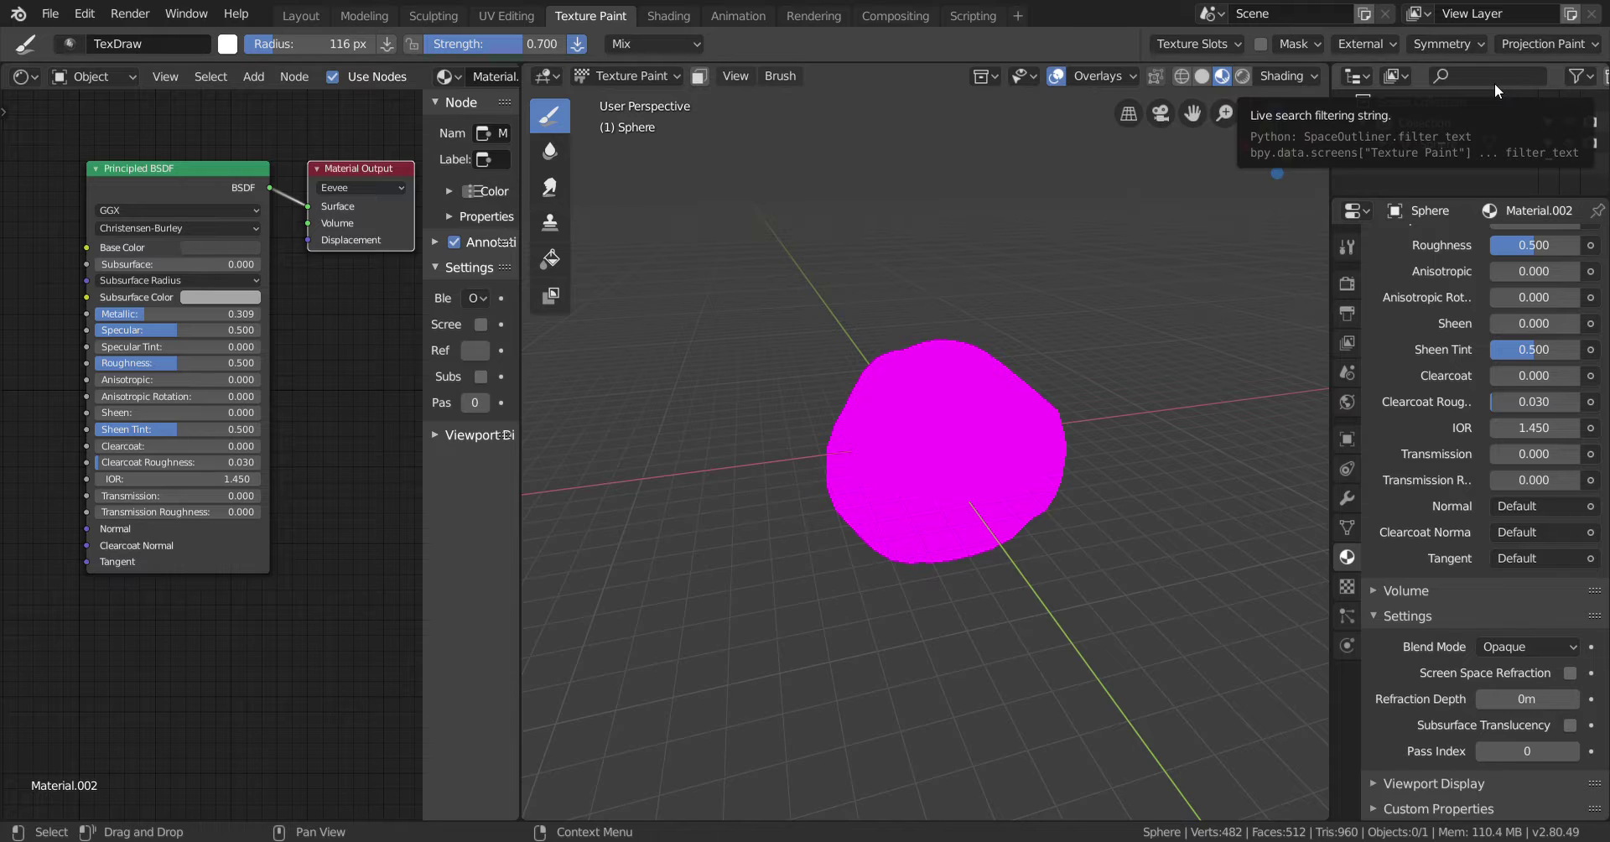
Open the recent file sword.blend and view the sword and rocks in the Layout workspace
{"action": "left_click", "coordinate": [54, 14]}
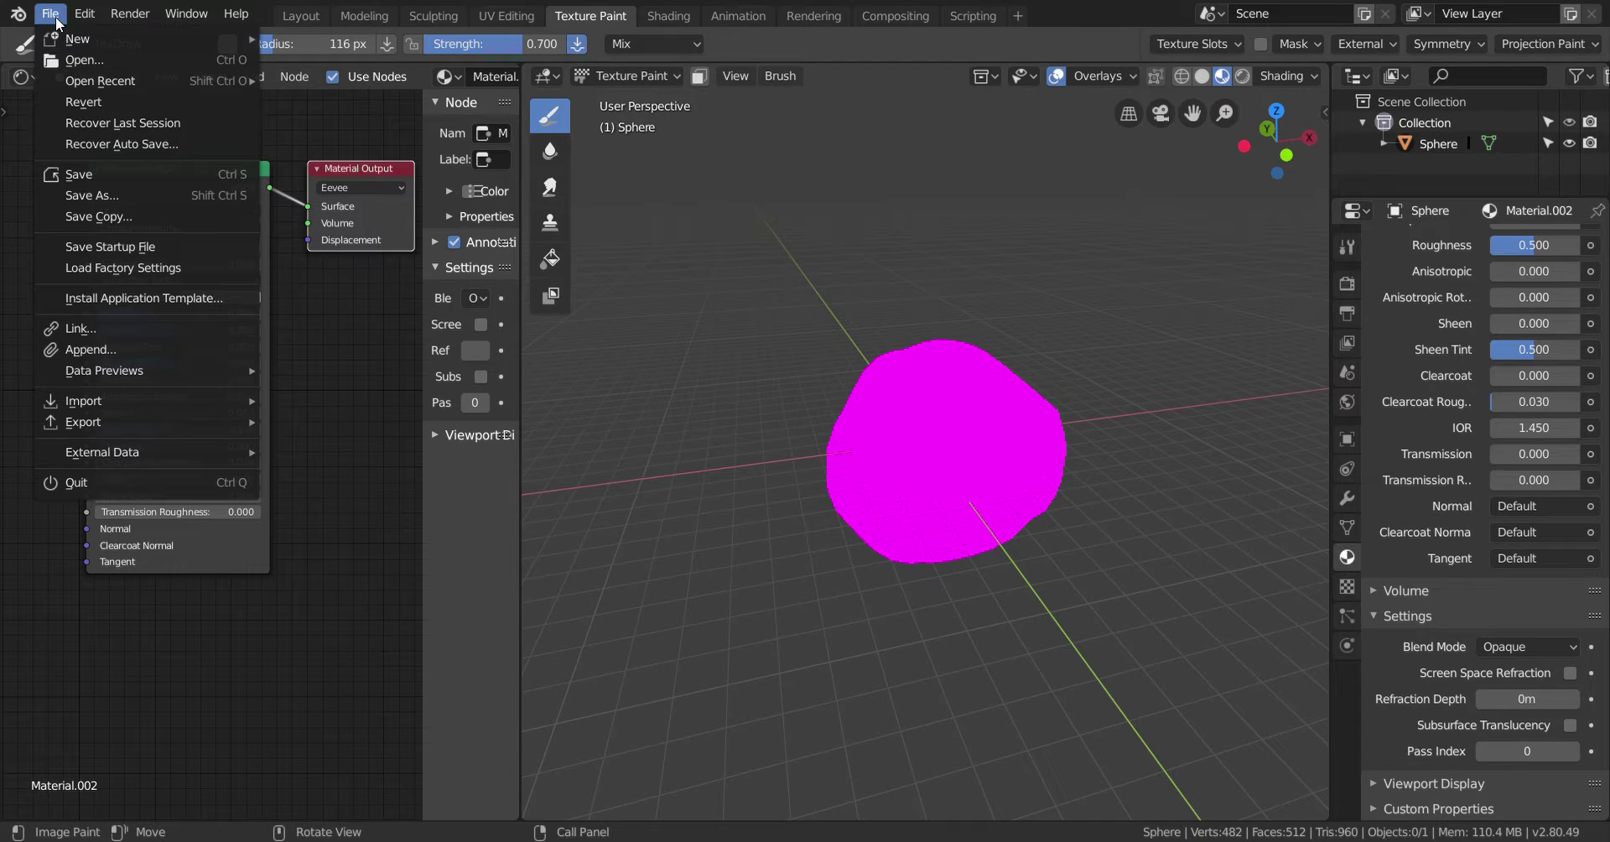
{"action": "mouse_move", "coordinate": [245, 74]}
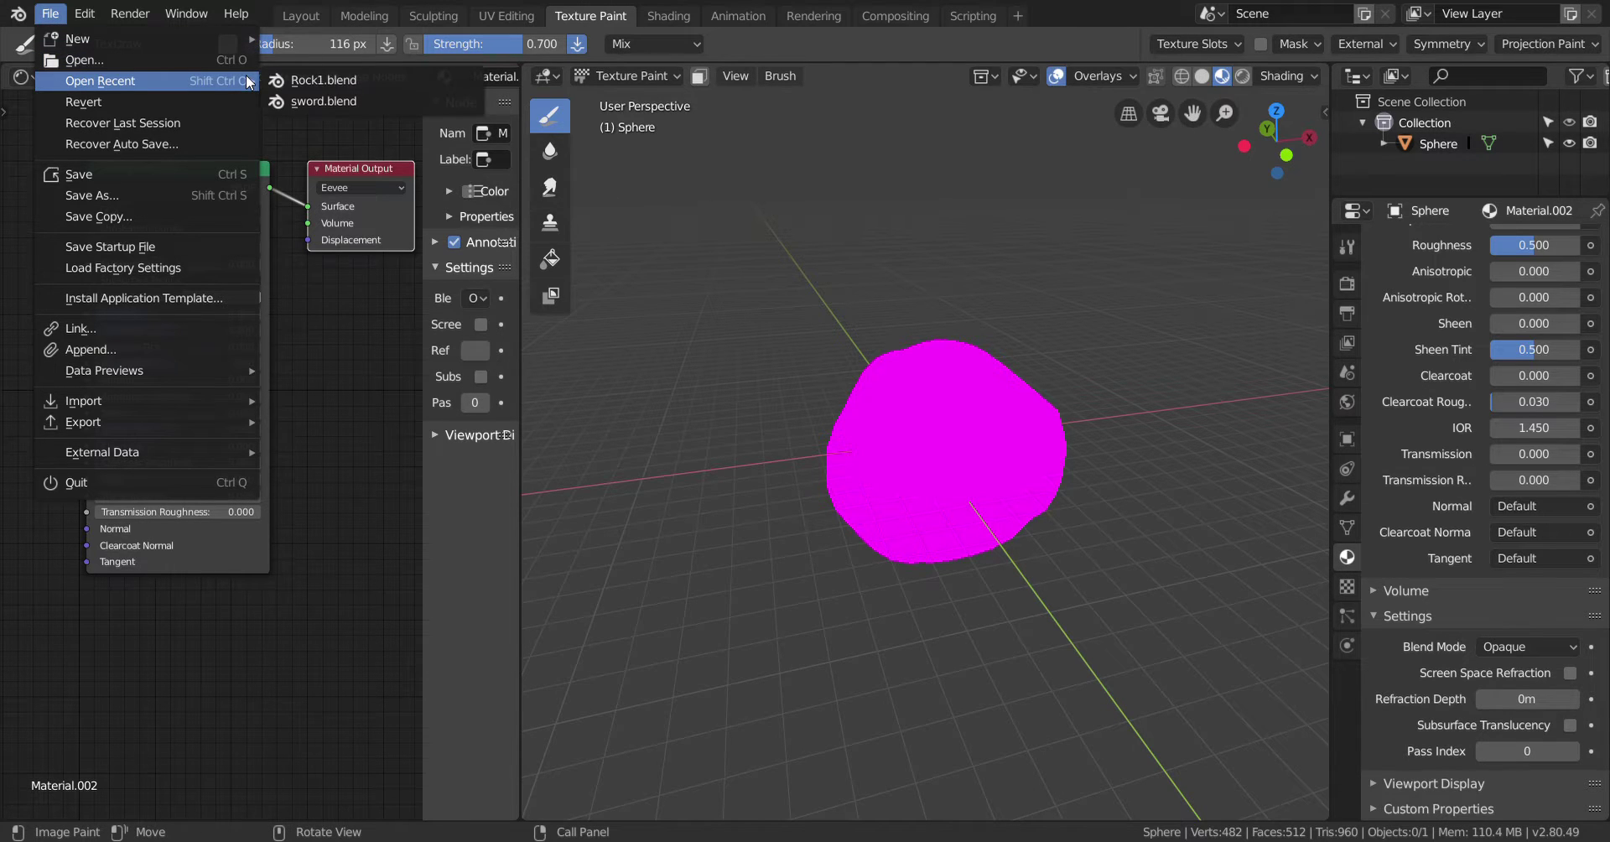
{"action": "left_click", "coordinate": [368, 102]}
{"action": "scroll", "coordinate": [943, 558], "scroll_direction": "down", "scroll_amount": 2}
{"action": "scroll", "coordinate": [949, 566], "scroll_direction": "up", "scroll_amount": 4}
{"action": "middle_click_drag", "start_coordinate": [949, 567], "coordinate": [942, 511]}
Try setting the origin with Geometry to Origin, and then deleting, without any object selected
{"action": "right_click", "coordinate": [942, 510]}
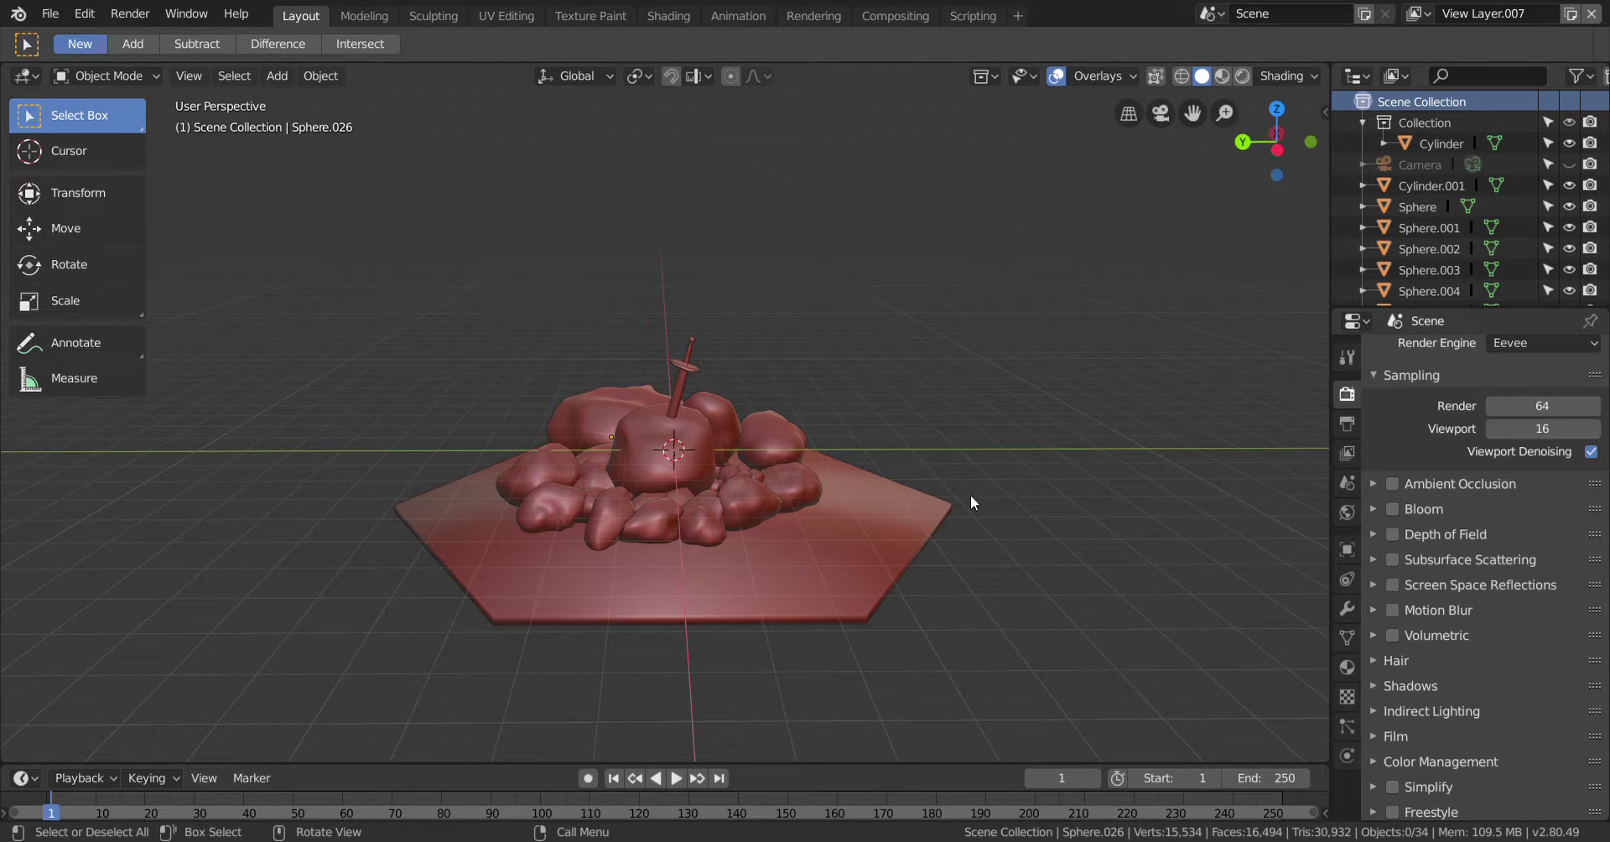
{"action": "right_click", "coordinate": [962, 499]}
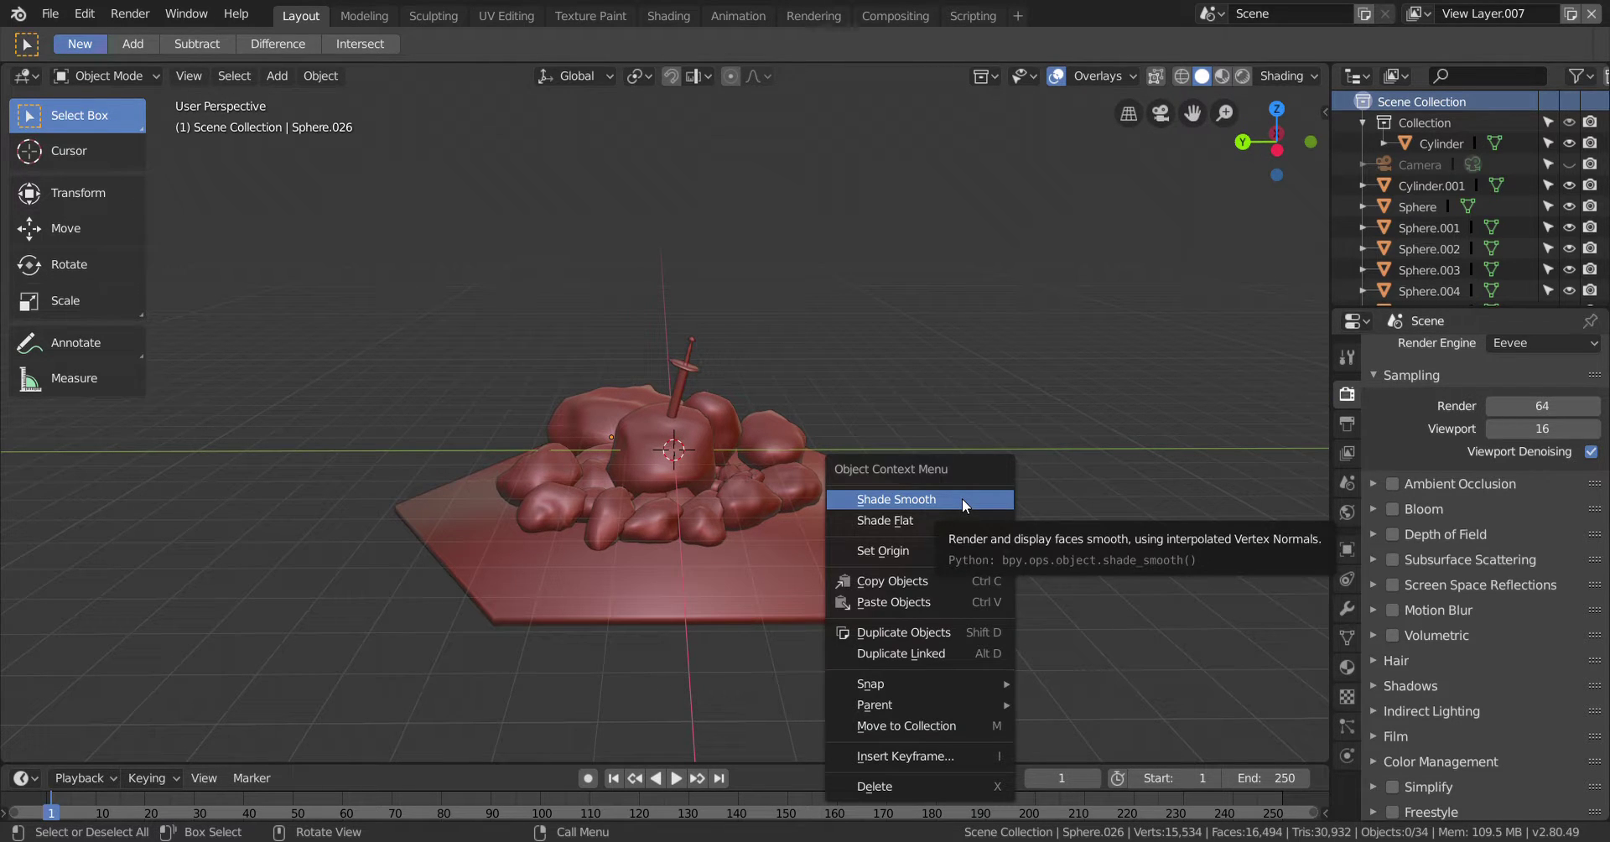
{"action": "mouse_move", "coordinate": [943, 550]}
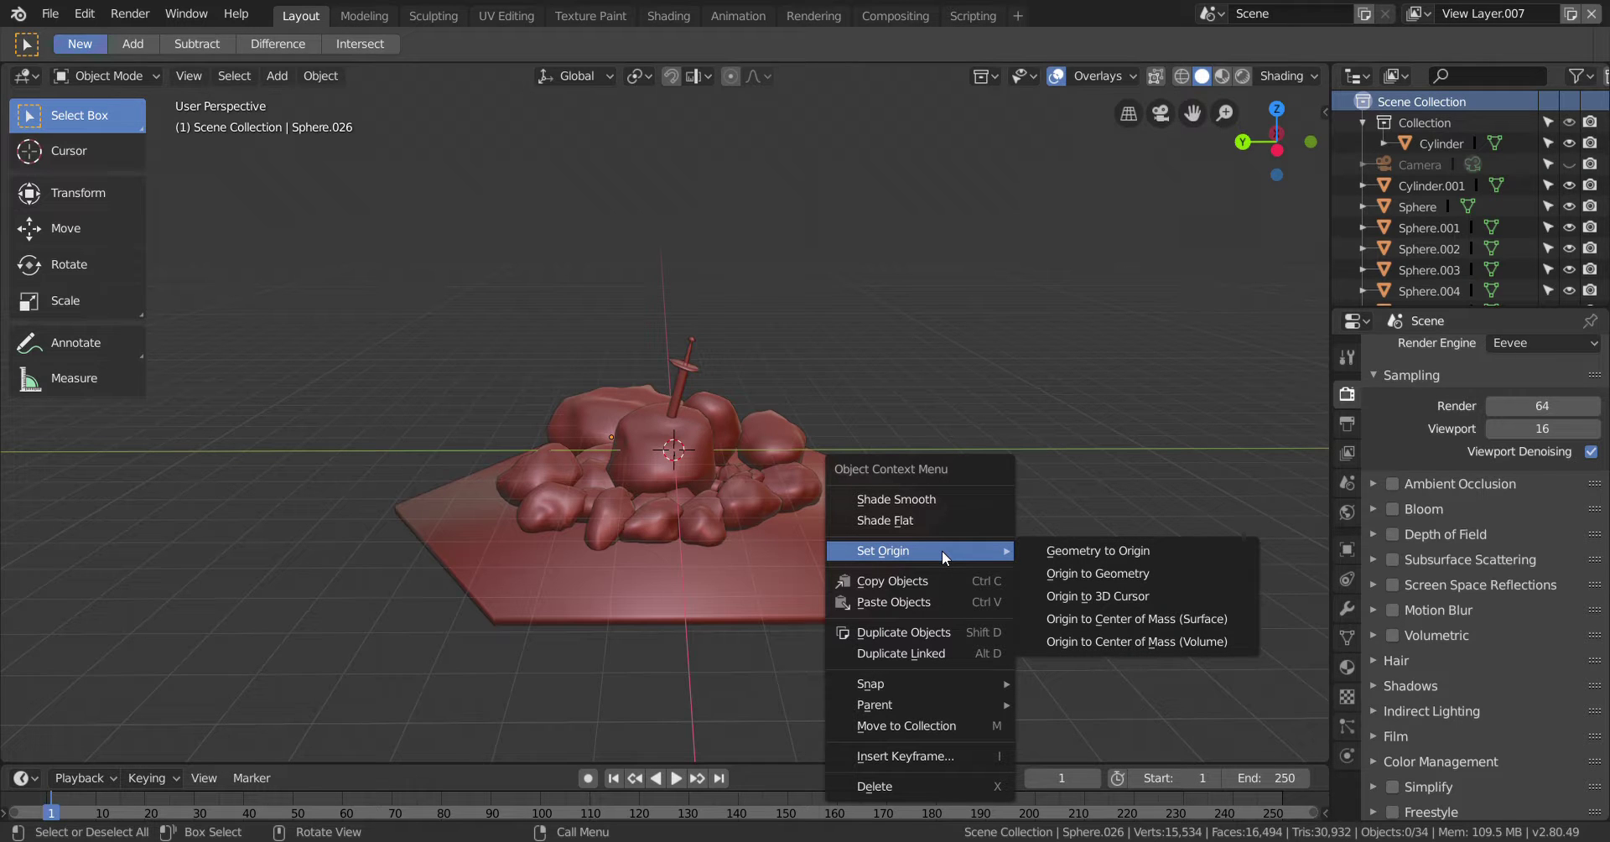
{"action": "left_click", "coordinate": [1039, 551]}
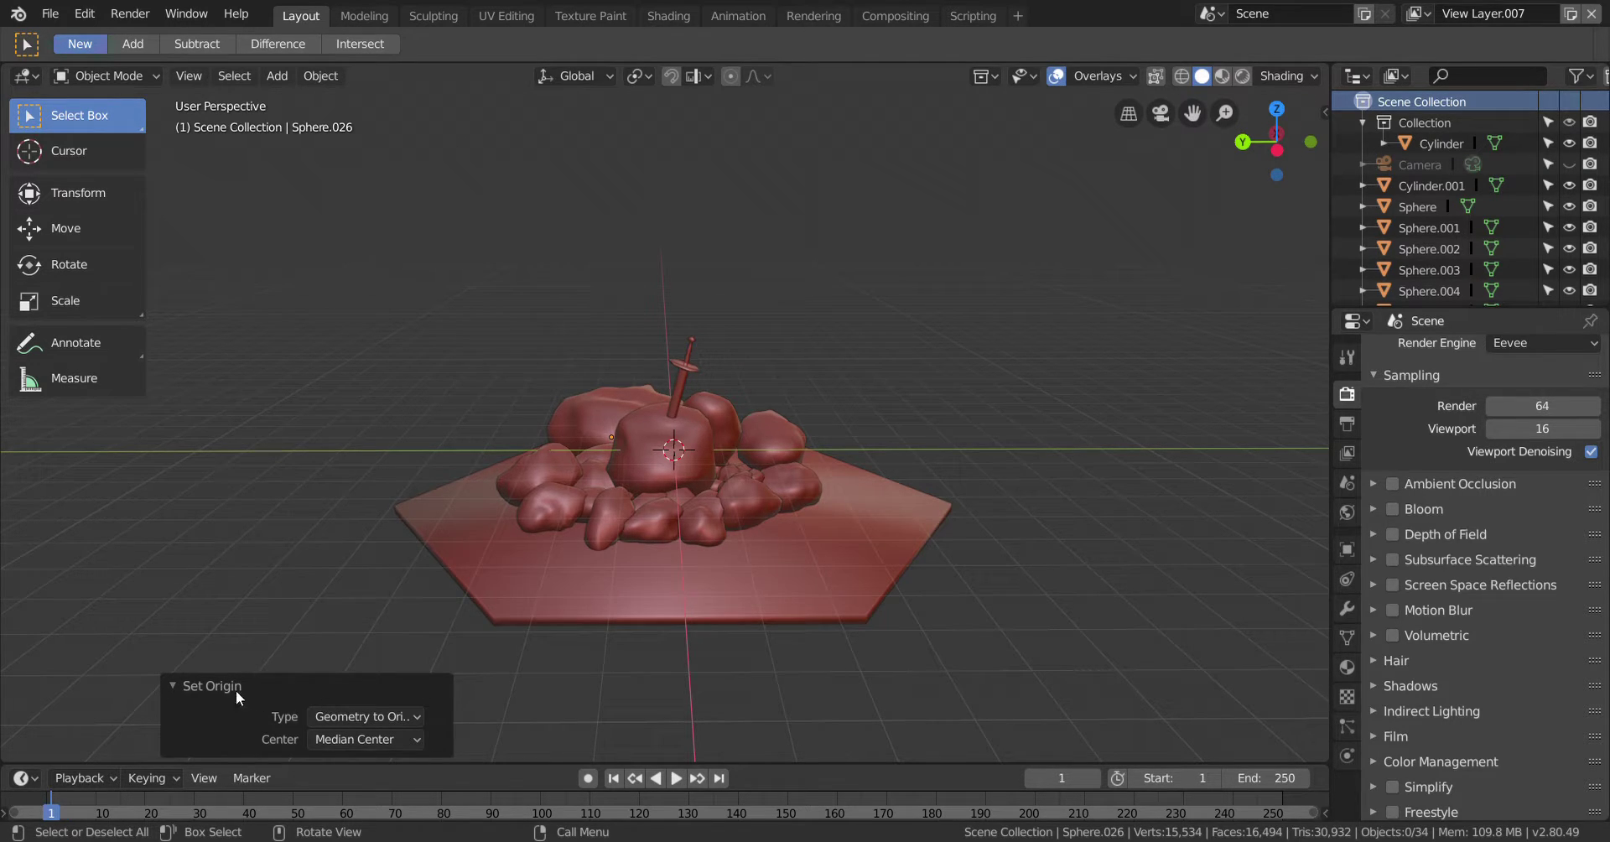
{"action": "left_click", "coordinate": [185, 686]}
{"action": "left_click", "coordinate": [282, 736]}
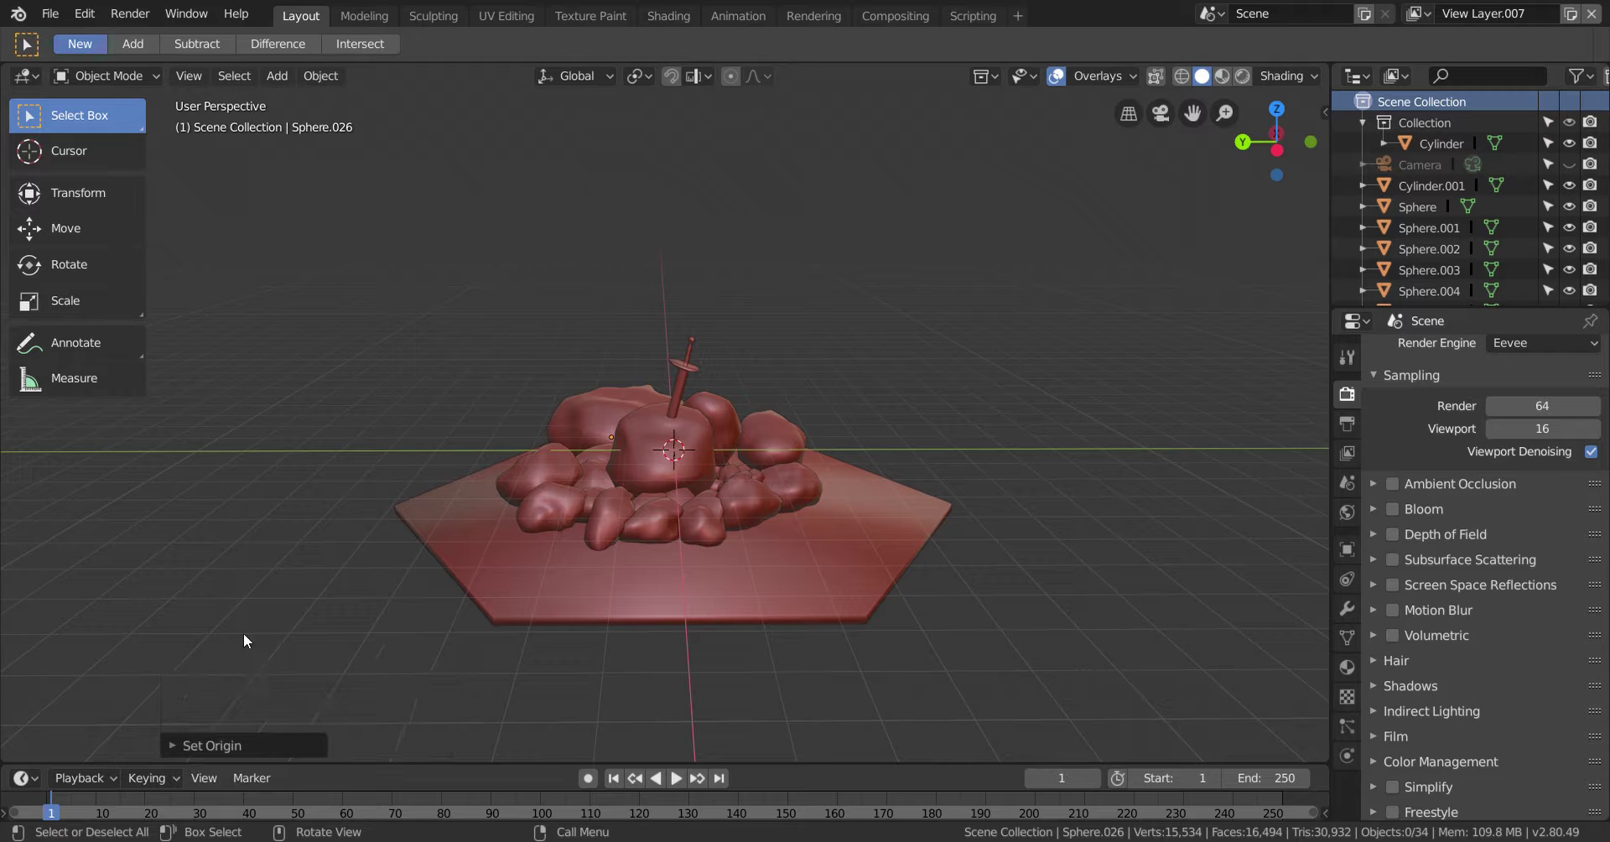
{"action": "right_click", "coordinate": [185, 677]}
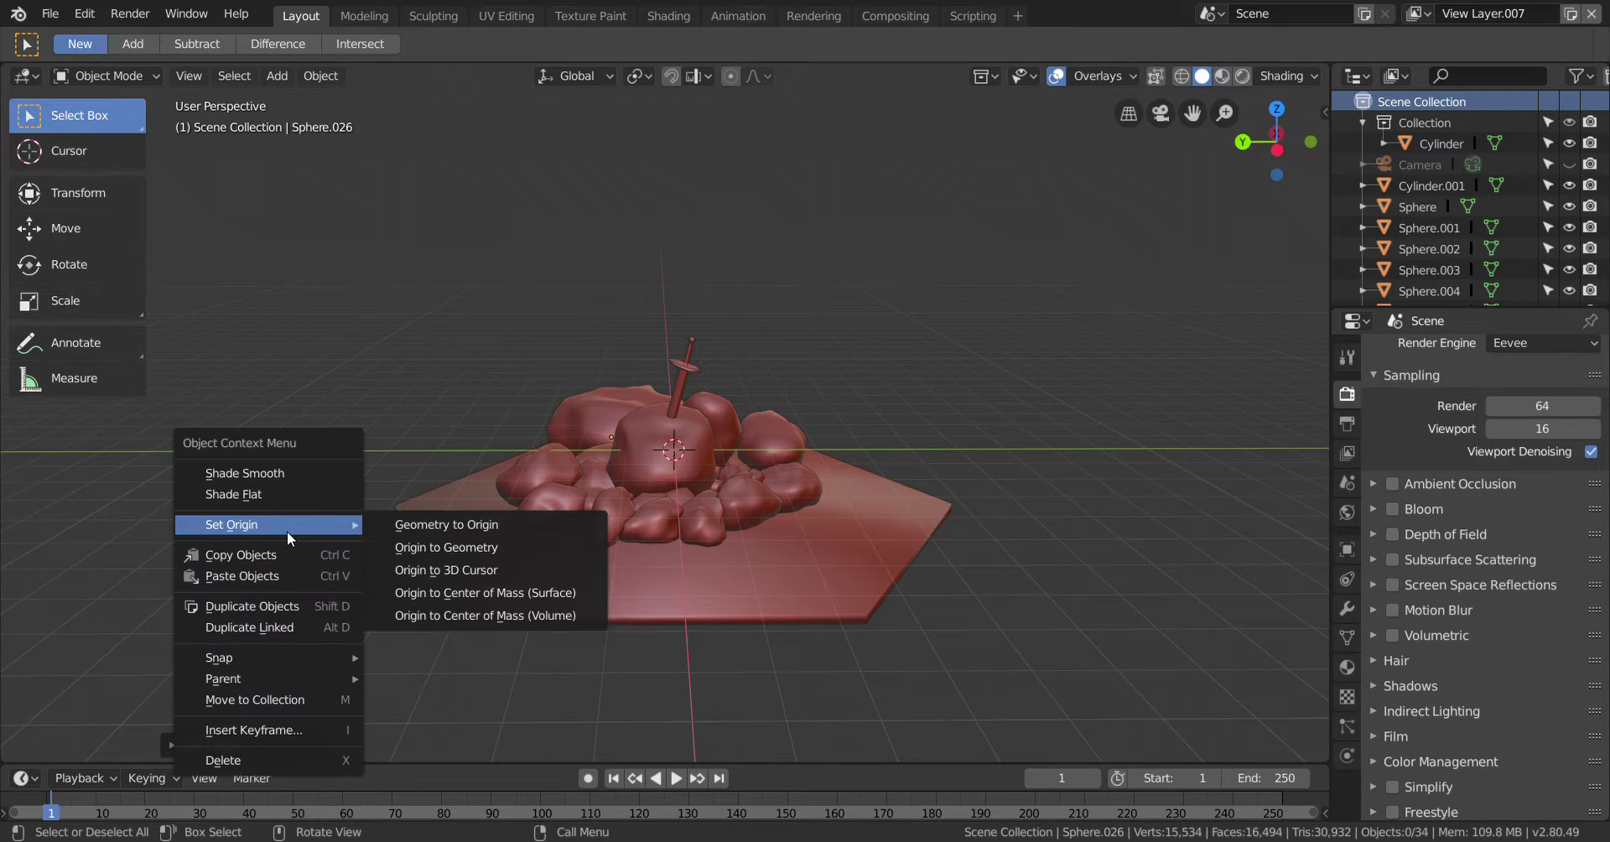
{"action": "left_click", "coordinate": [313, 763]}
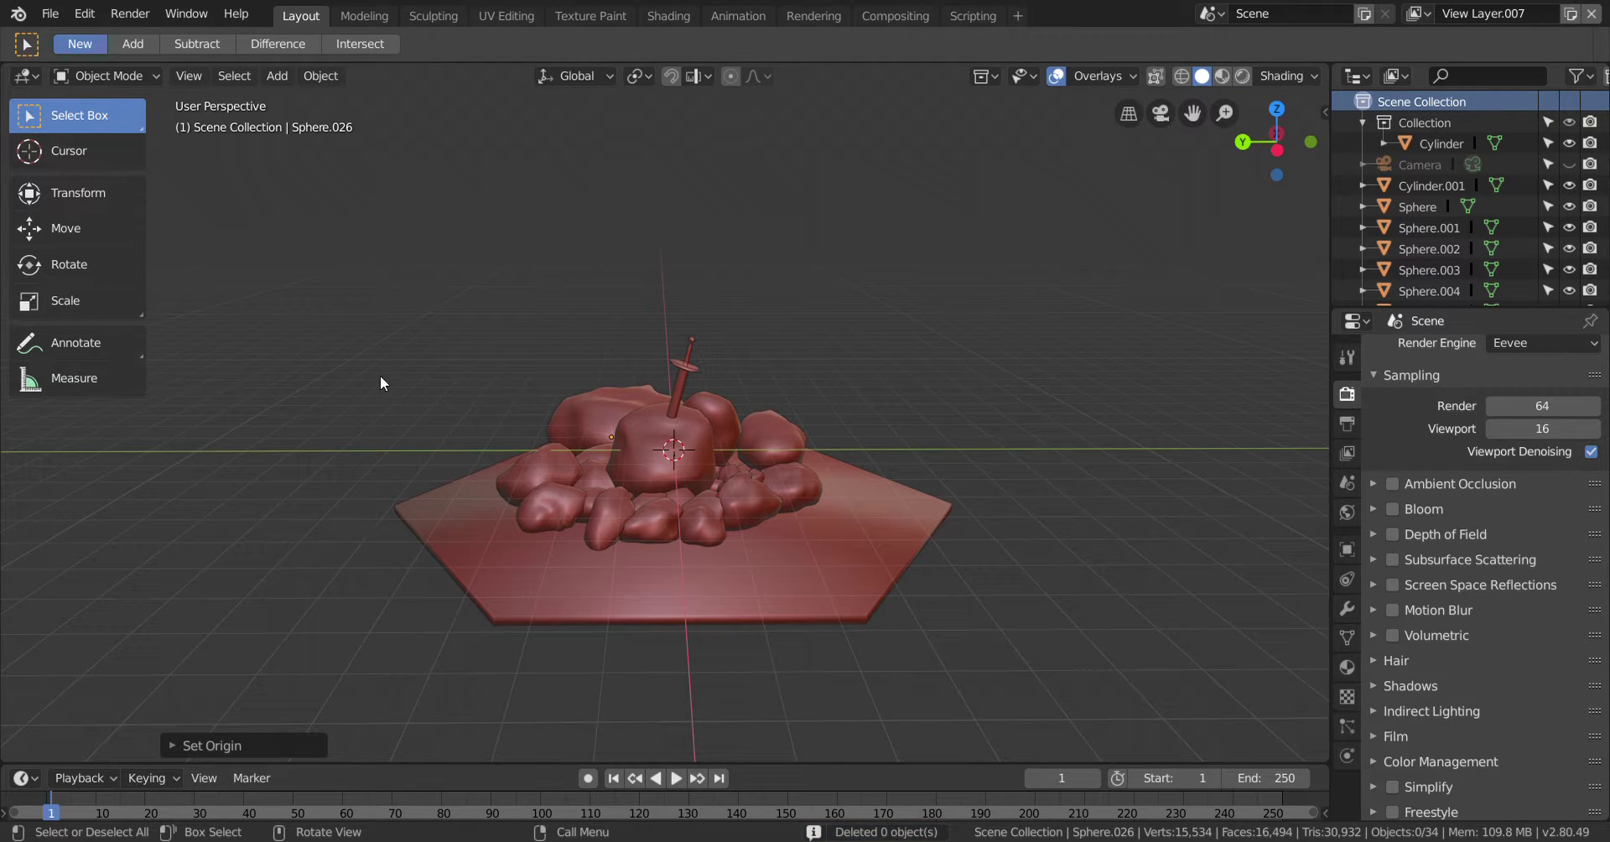
Reload sword.blend from the recent files
{"action": "left_click", "coordinate": [50, 13]}
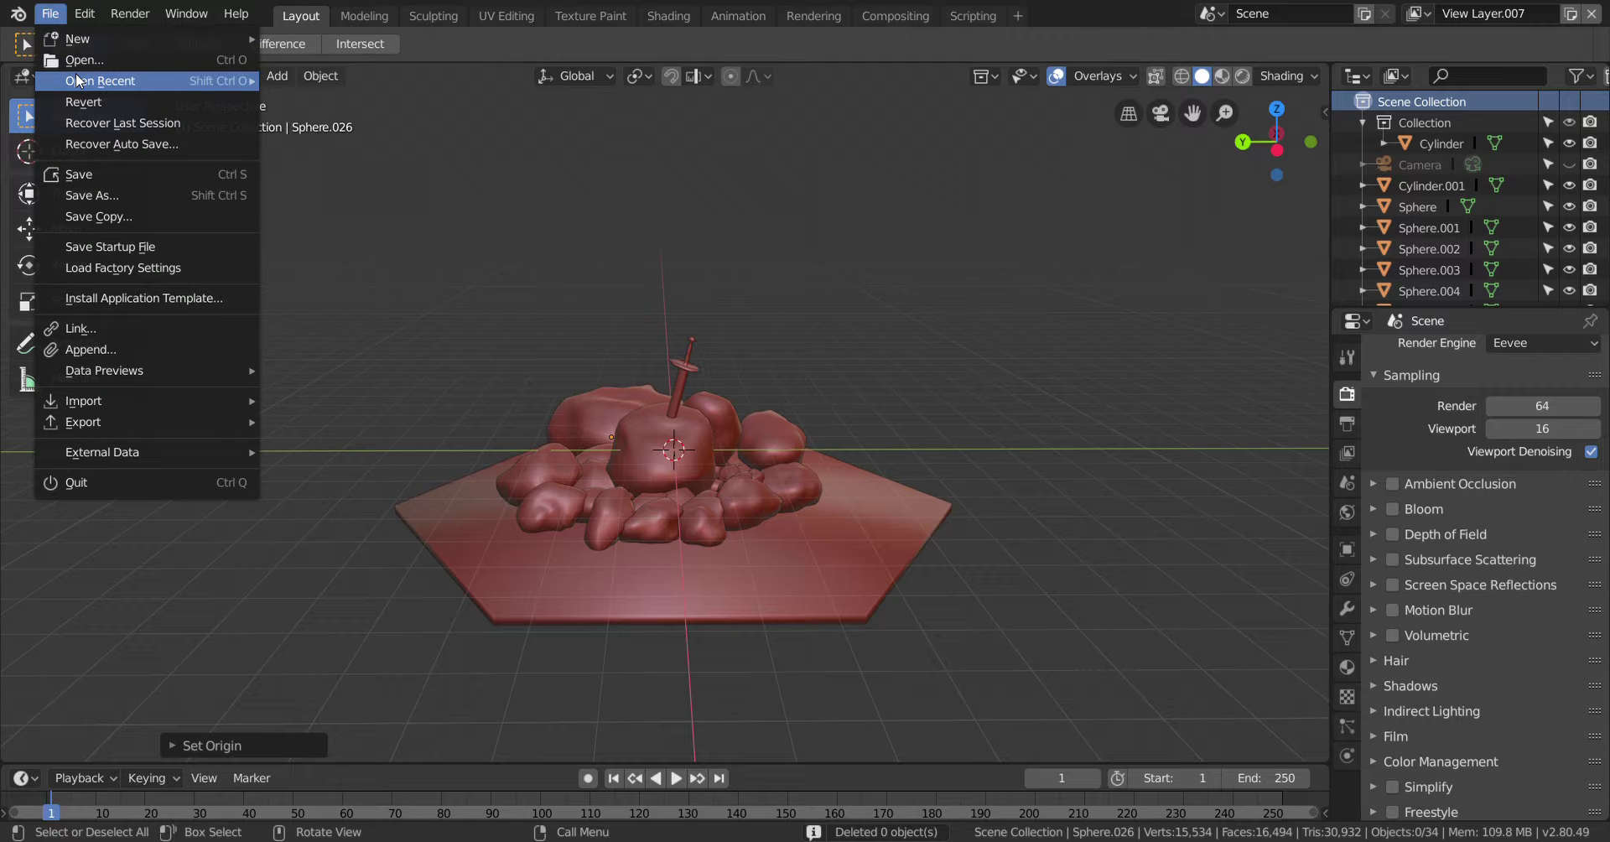
{"action": "mouse_move", "coordinate": [223, 80]}
{"action": "left_click", "coordinate": [351, 79]}
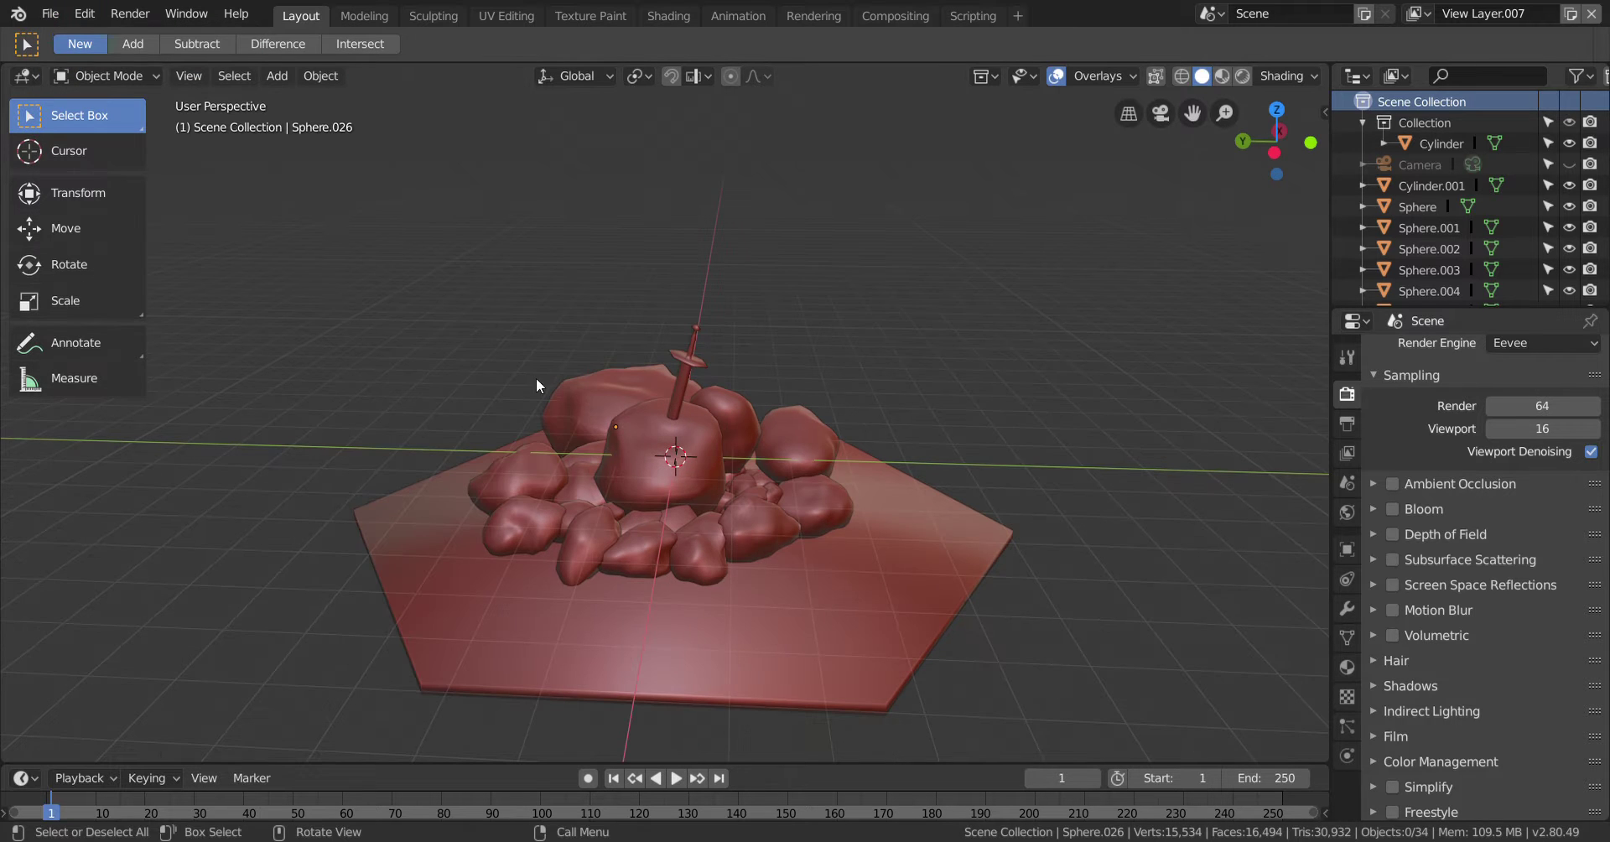
Apply flat shading to the sword in the central rock and deselect it
{"action": "scroll", "coordinate": [650, 471], "scroll_direction": "up", "scroll_amount": 3}
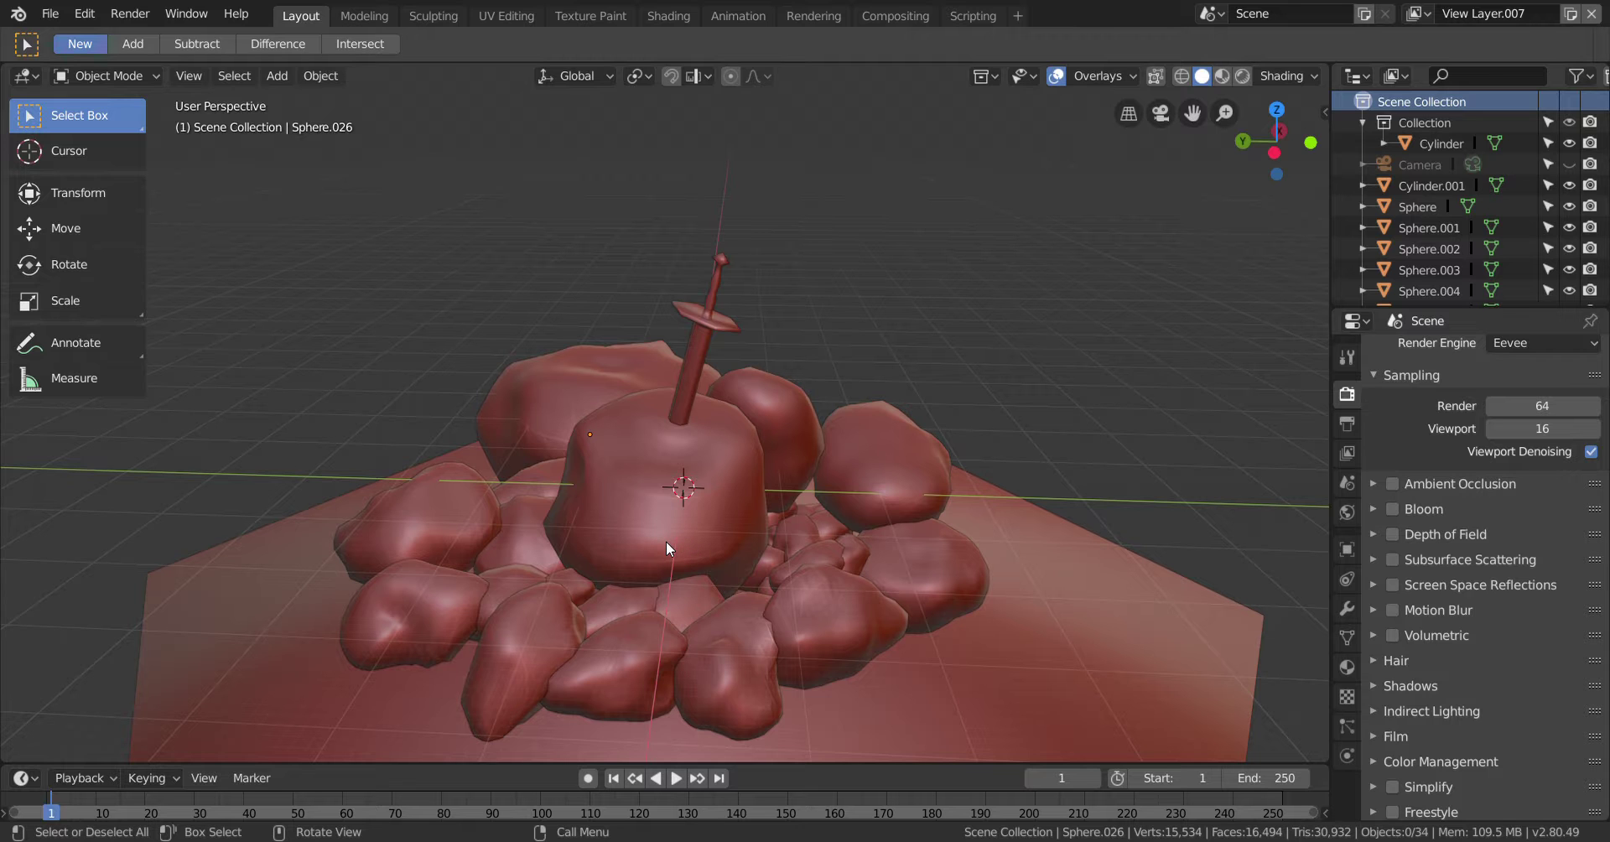
{"action": "scroll", "coordinate": [662, 373], "scroll_direction": "up", "scroll_amount": 1}
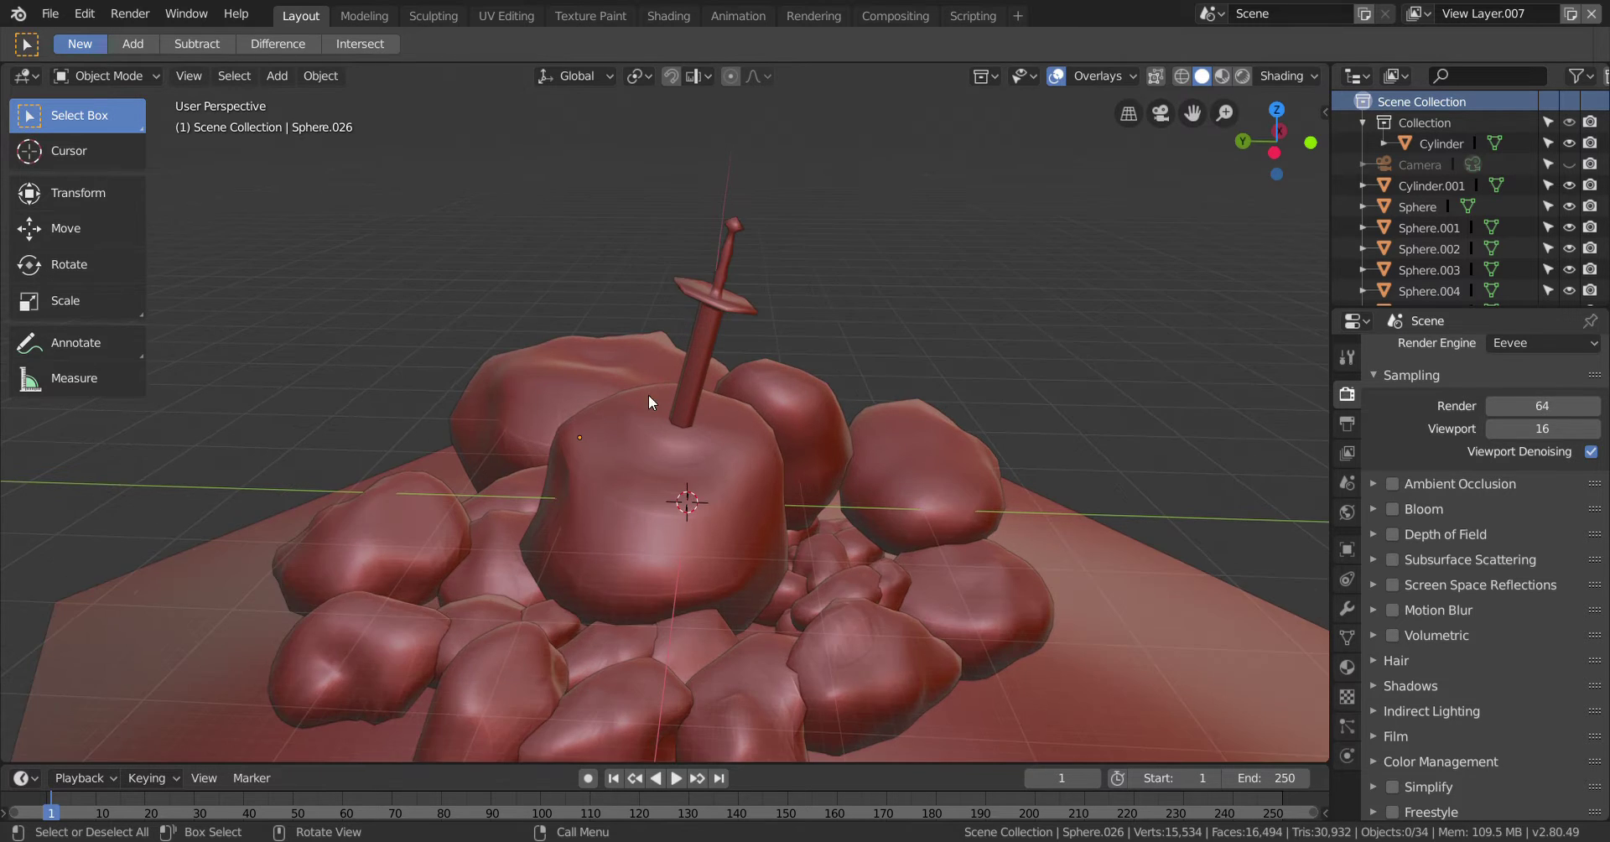
{"action": "scroll", "coordinate": [649, 388], "scroll_direction": "down", "scroll_amount": 3}
{"action": "scroll", "coordinate": [681, 384], "scroll_direction": "up", "scroll_amount": 7}
{"action": "middle_click_drag", "start_coordinate": [671, 425], "coordinate": [747, 451]}
{"action": "scroll", "coordinate": [747, 451], "scroll_direction": "down", "scroll_amount": 3}
{"action": "left_click", "coordinate": [707, 311]}
{"action": "right_click", "coordinate": [707, 310]}
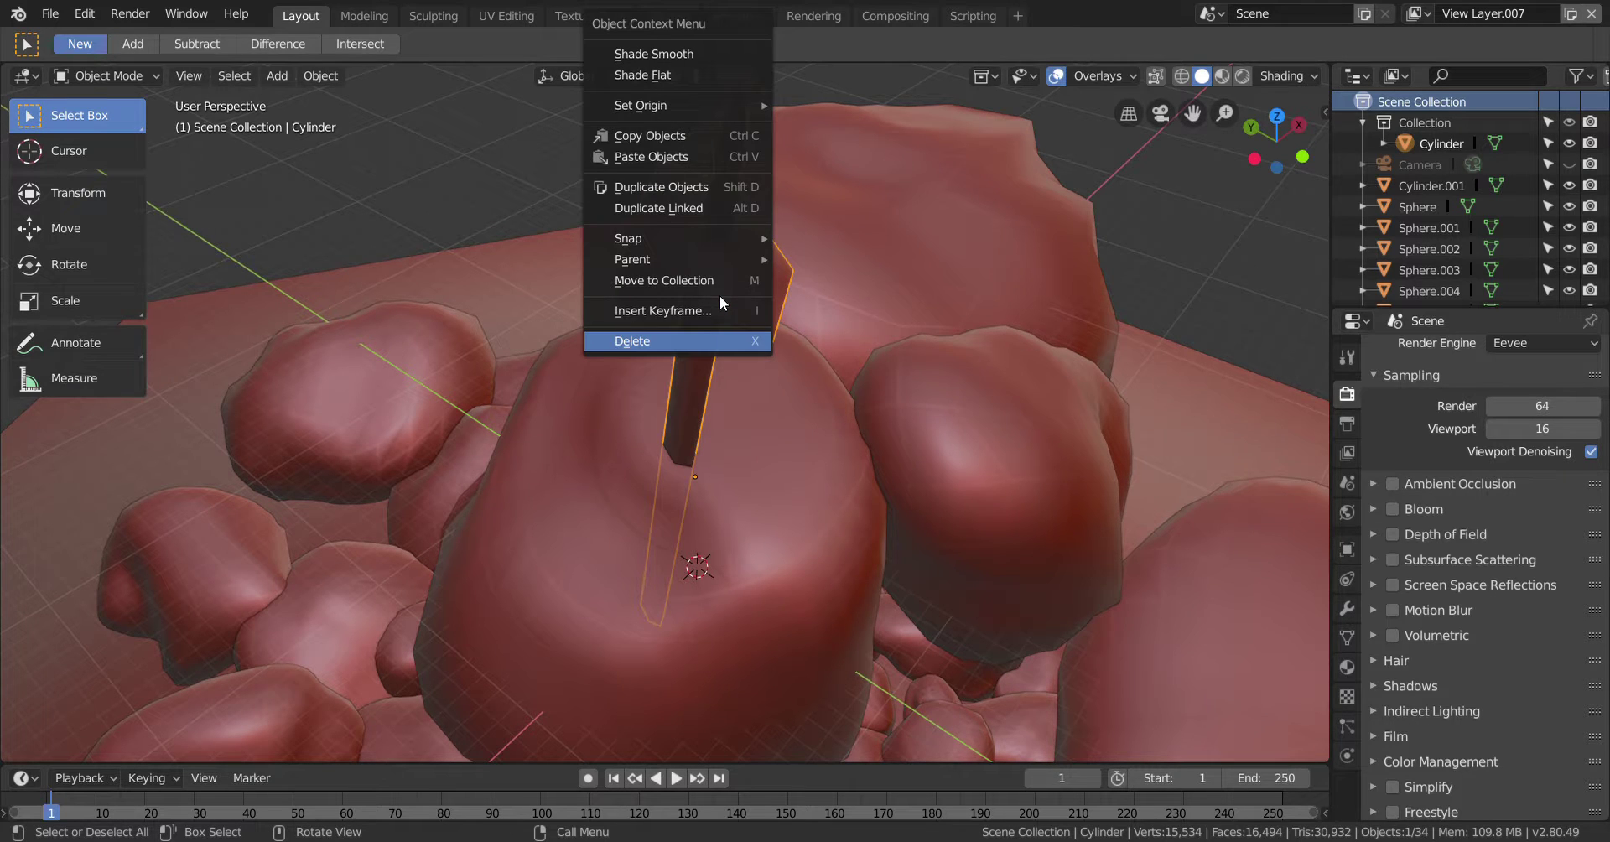
{"action": "left_click", "coordinate": [601, 75]}
{"action": "left_click", "coordinate": [1153, 319]}
{"action": "middle_click_drag", "start_coordinate": [909, 475], "coordinate": [840, 476]}
{"action": "scroll", "coordinate": [823, 485], "scroll_direction": "down", "scroll_amount": 5}
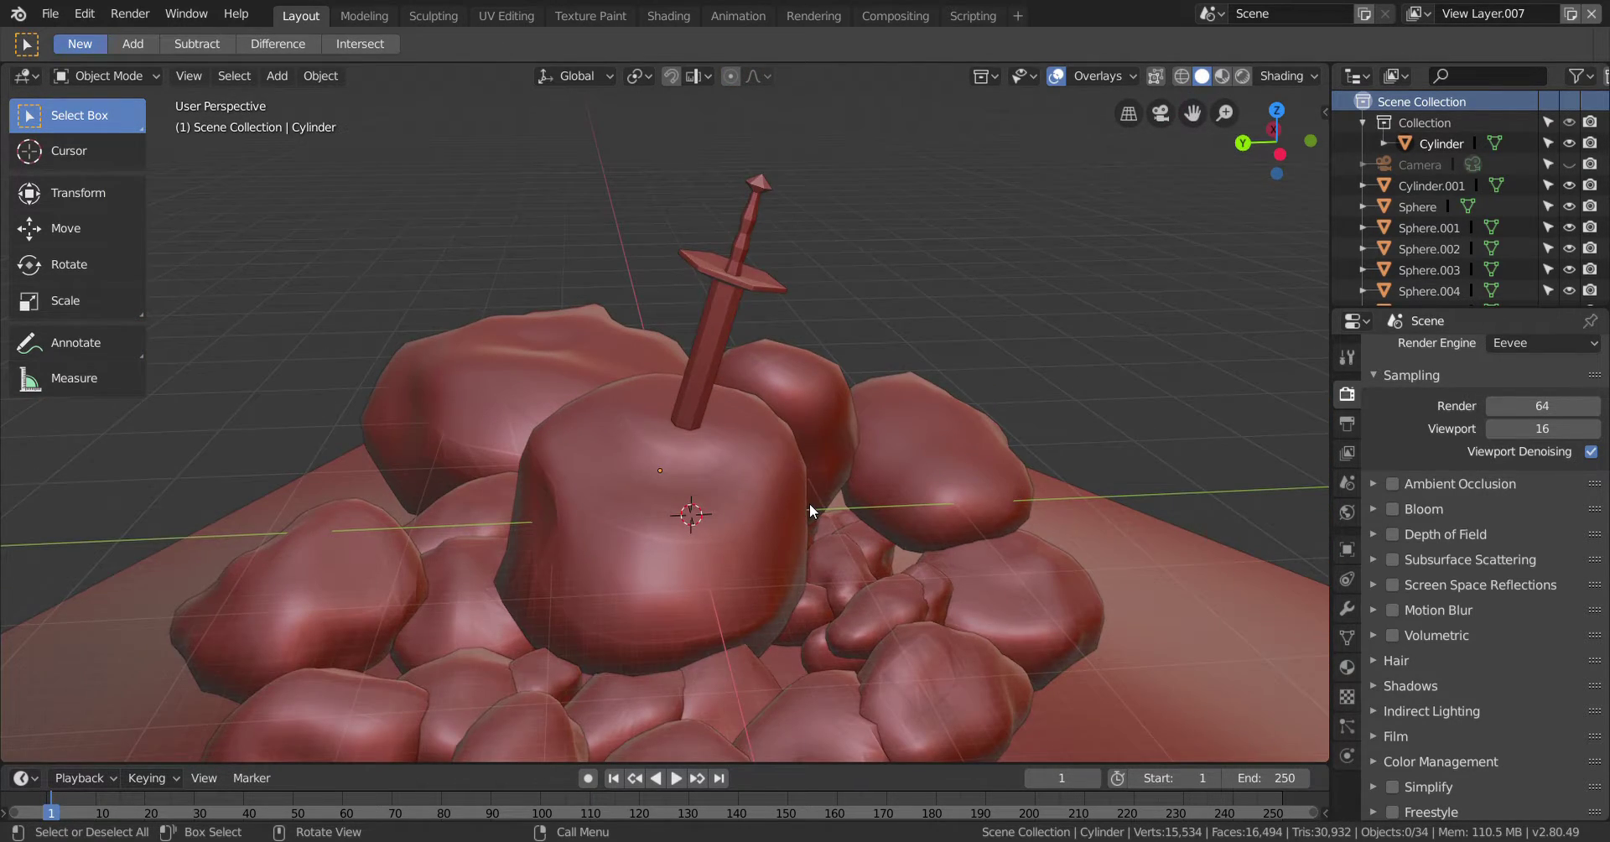
{"action": "scroll", "coordinate": [808, 503], "scroll_direction": "down", "scroll_amount": 2}
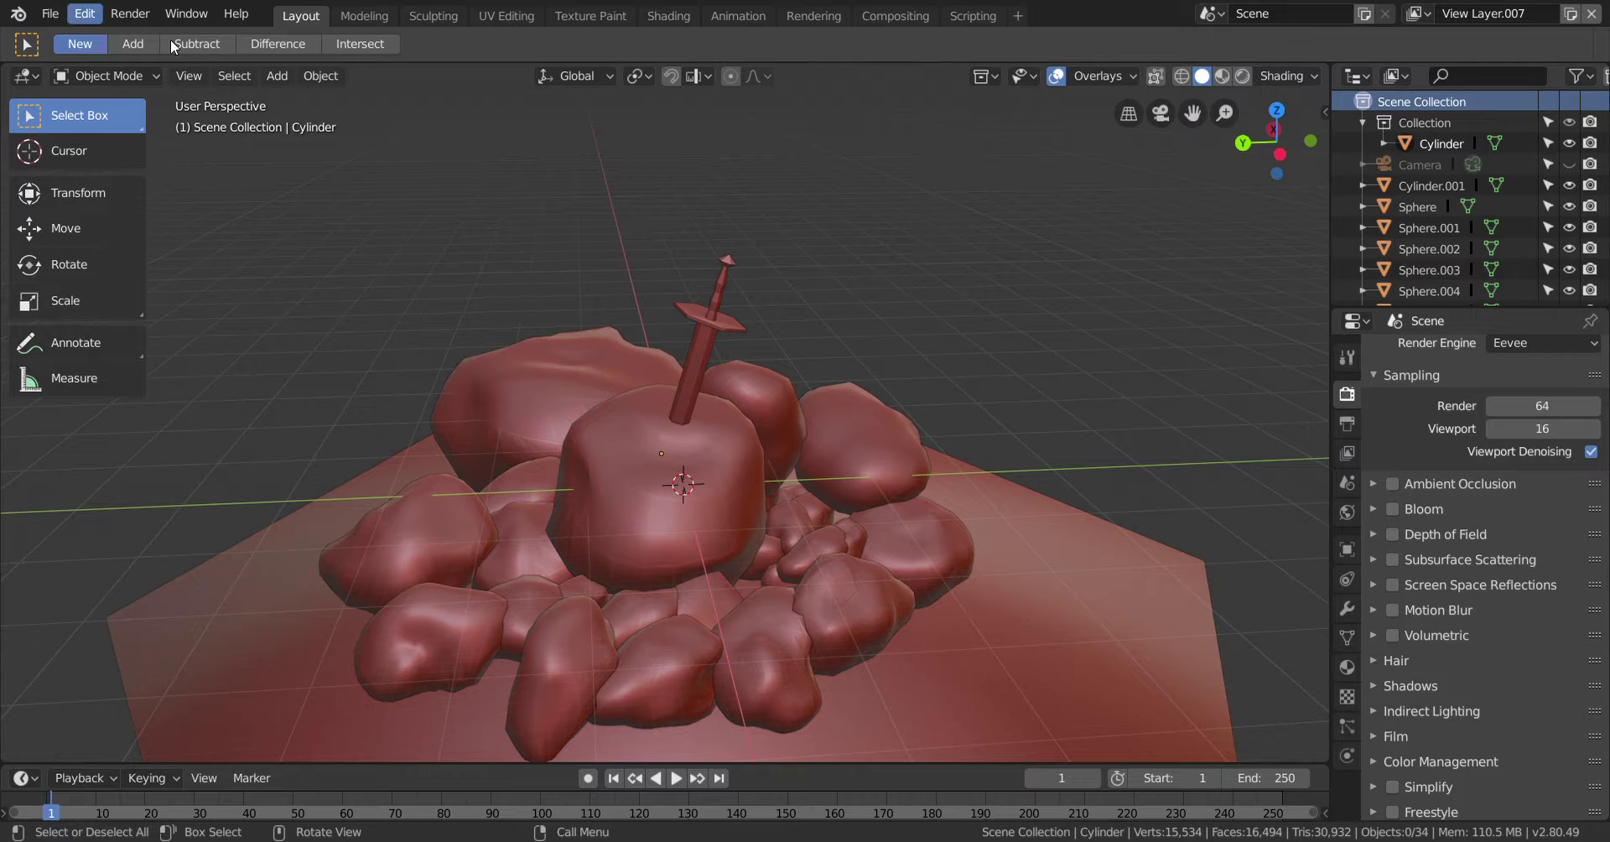
Render a still image of the scene and preview it with Rendered viewport shading
{"action": "left_click", "coordinate": [130, 13]}
{"action": "left_click", "coordinate": [163, 39]}
{"action": "left_click", "coordinate": [1243, 76]}
{"action": "scroll", "coordinate": [944, 410], "scroll_direction": "down", "scroll_amount": 3}
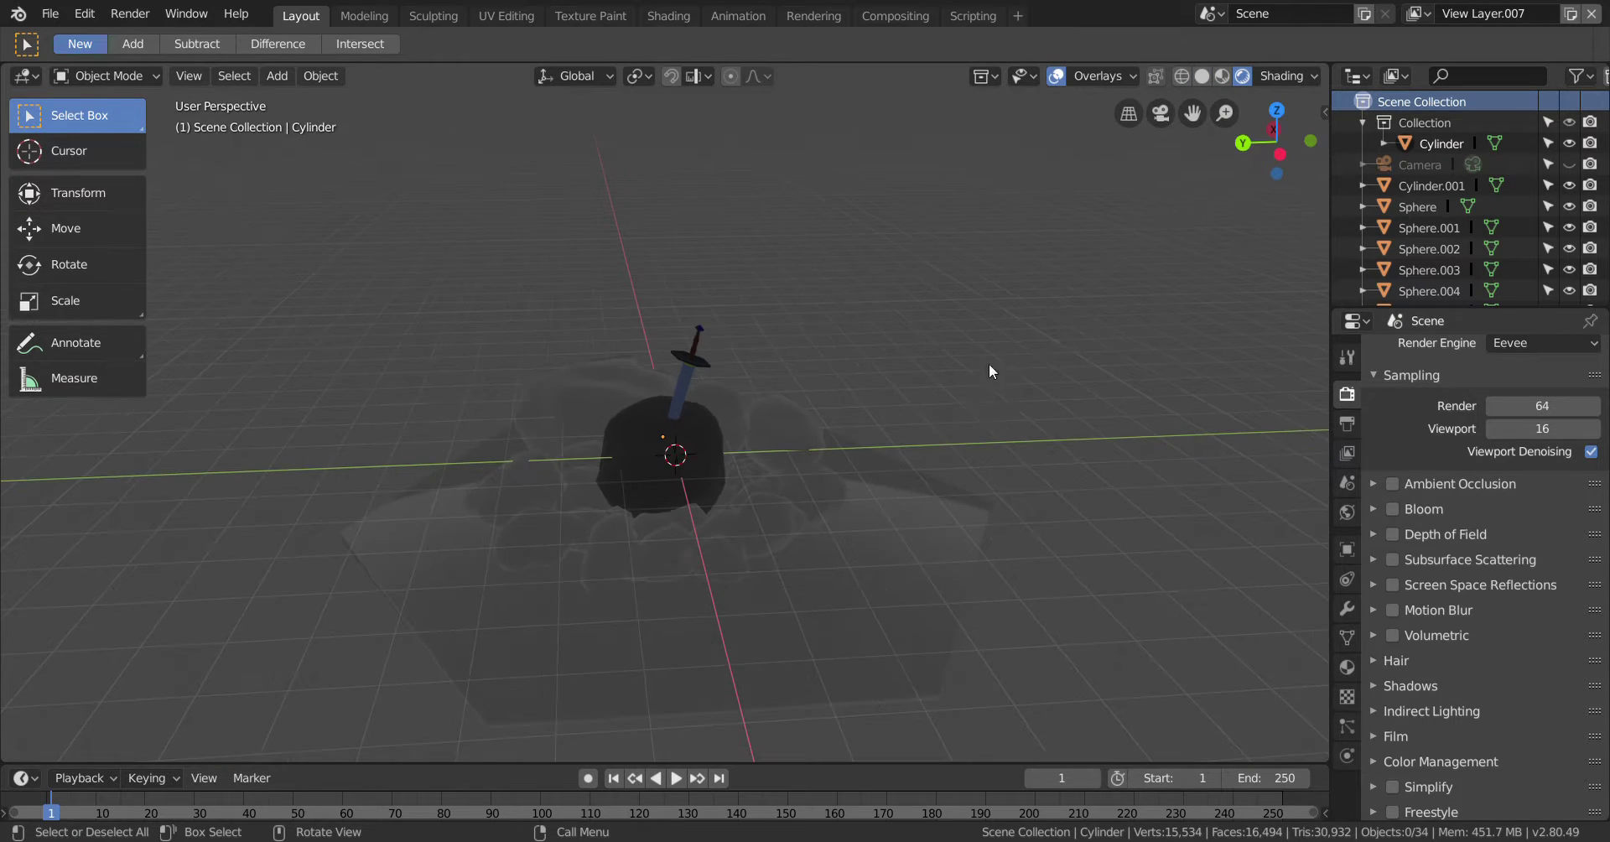
Switch the viewport to LookDev shading and examine the materials of the sword and rocks
{"action": "left_click", "coordinate": [1222, 76]}
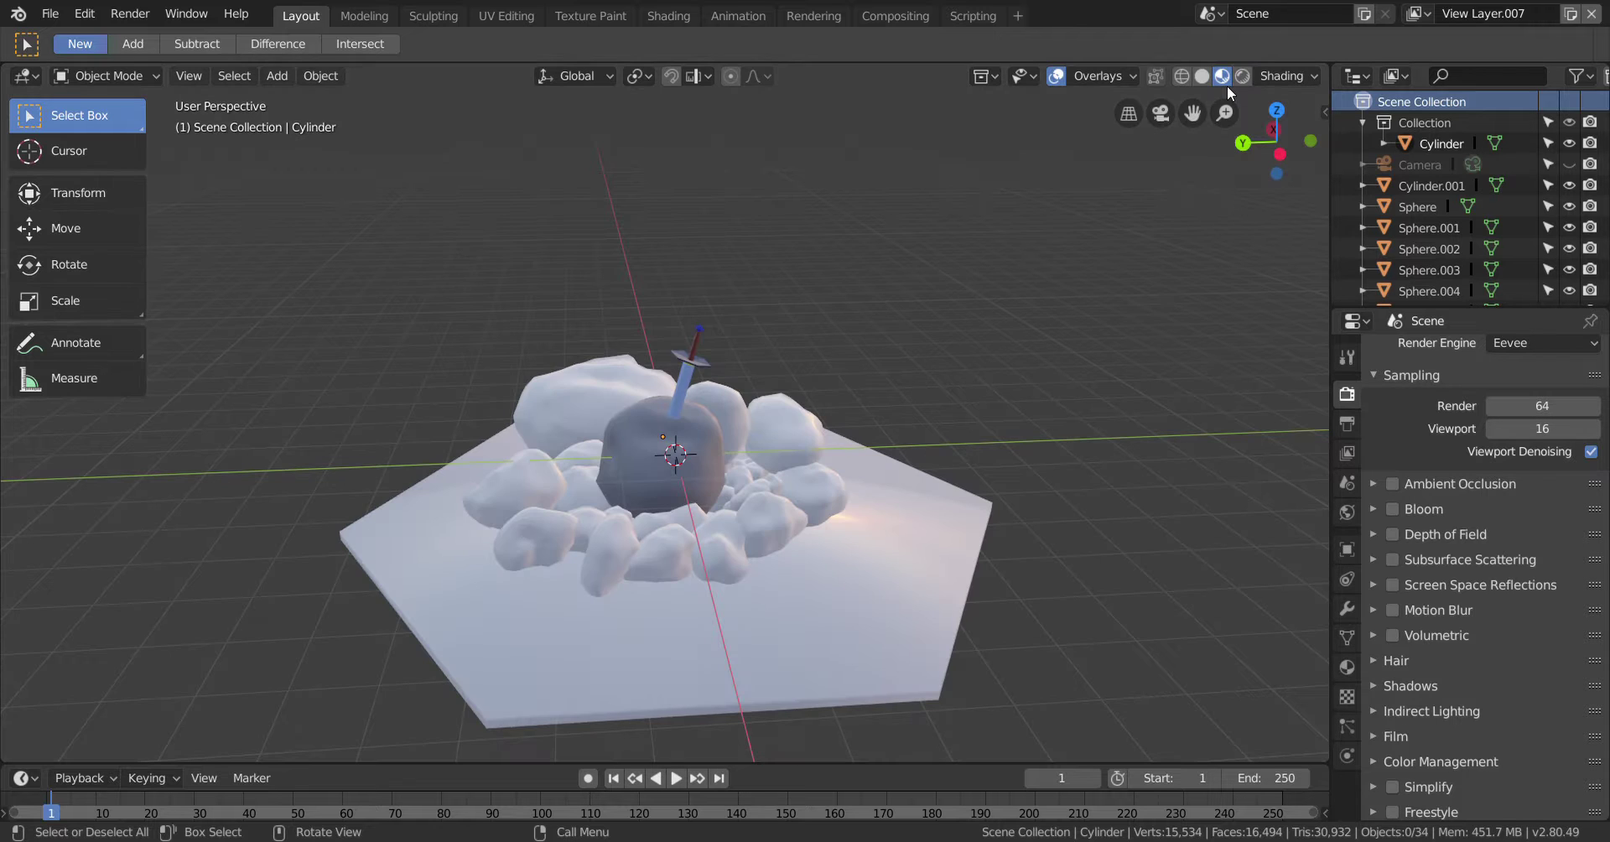
{"action": "scroll", "coordinate": [730, 453], "scroll_direction": "up", "scroll_amount": 2}
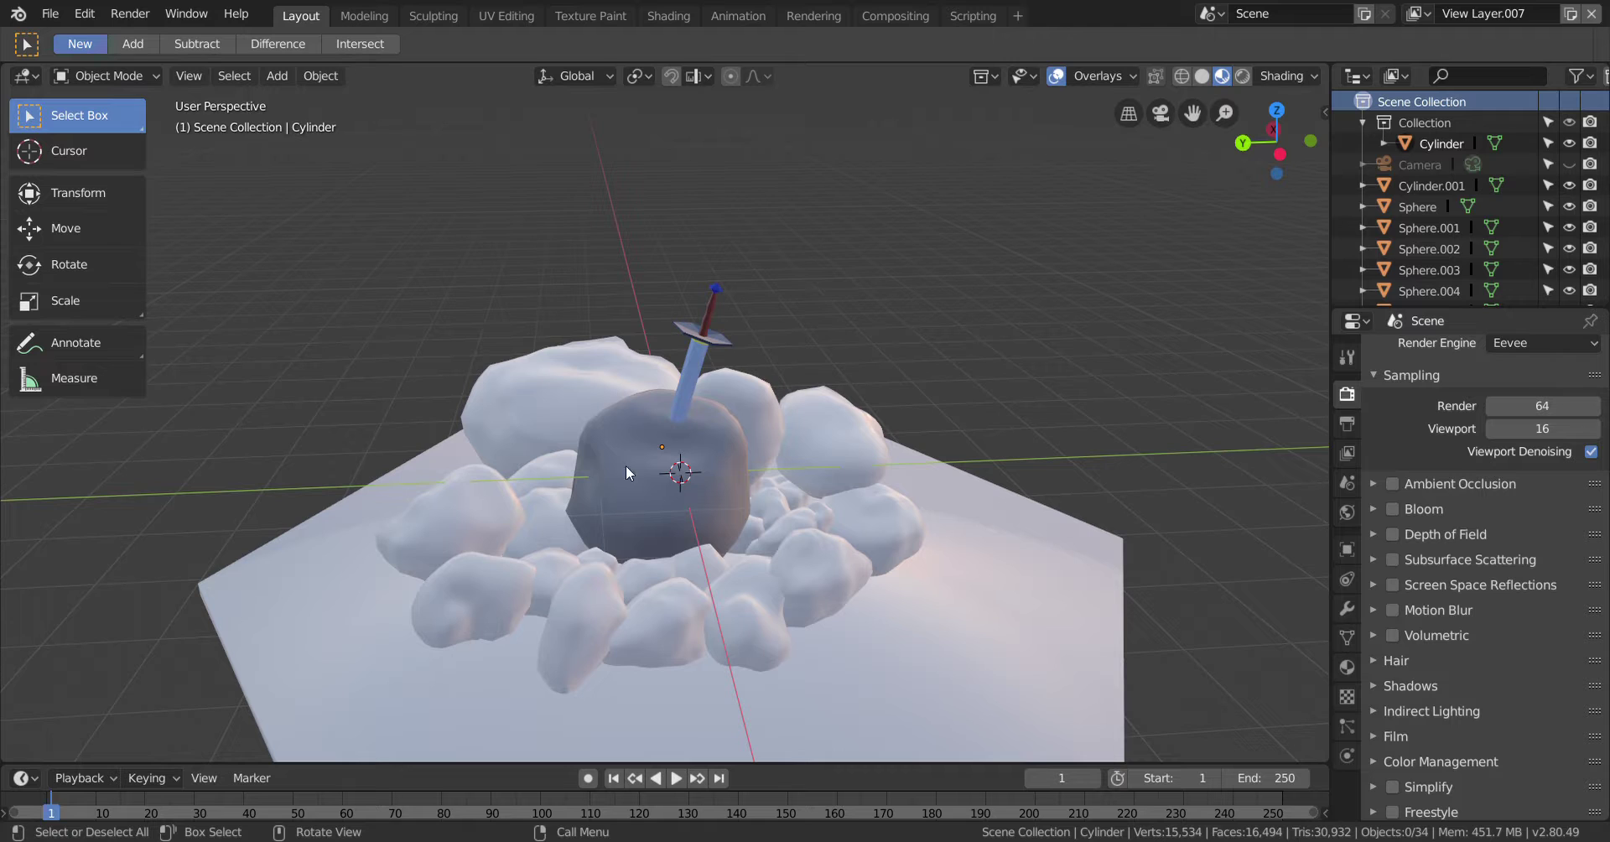
{"action": "scroll", "coordinate": [627, 460], "scroll_direction": "down", "scroll_amount": 2}
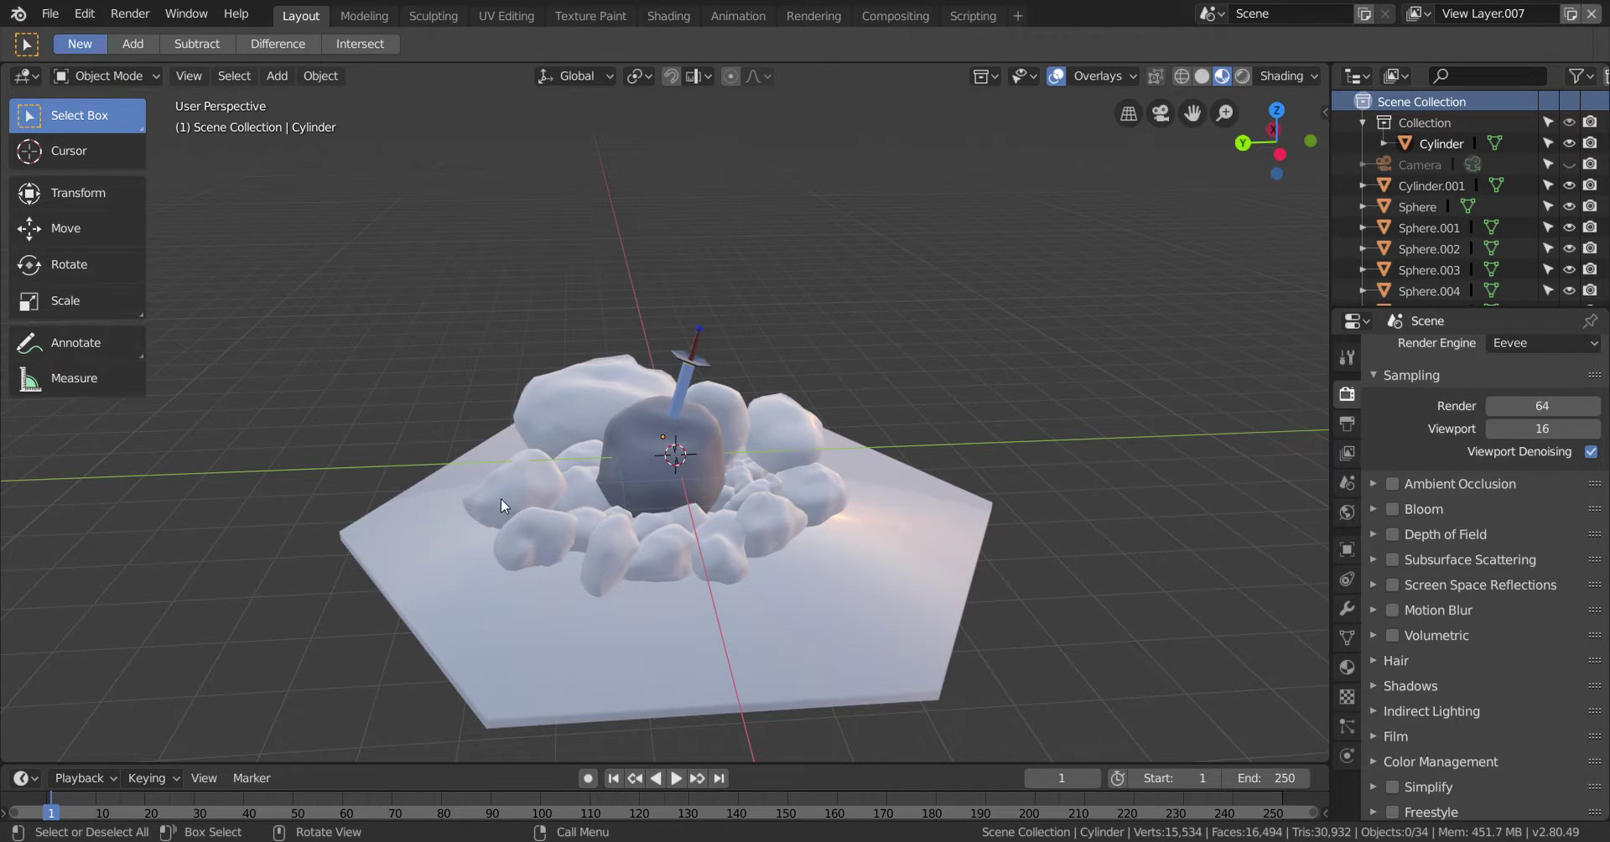
{"action": "scroll", "coordinate": [646, 431], "scroll_direction": "up", "scroll_amount": 2}
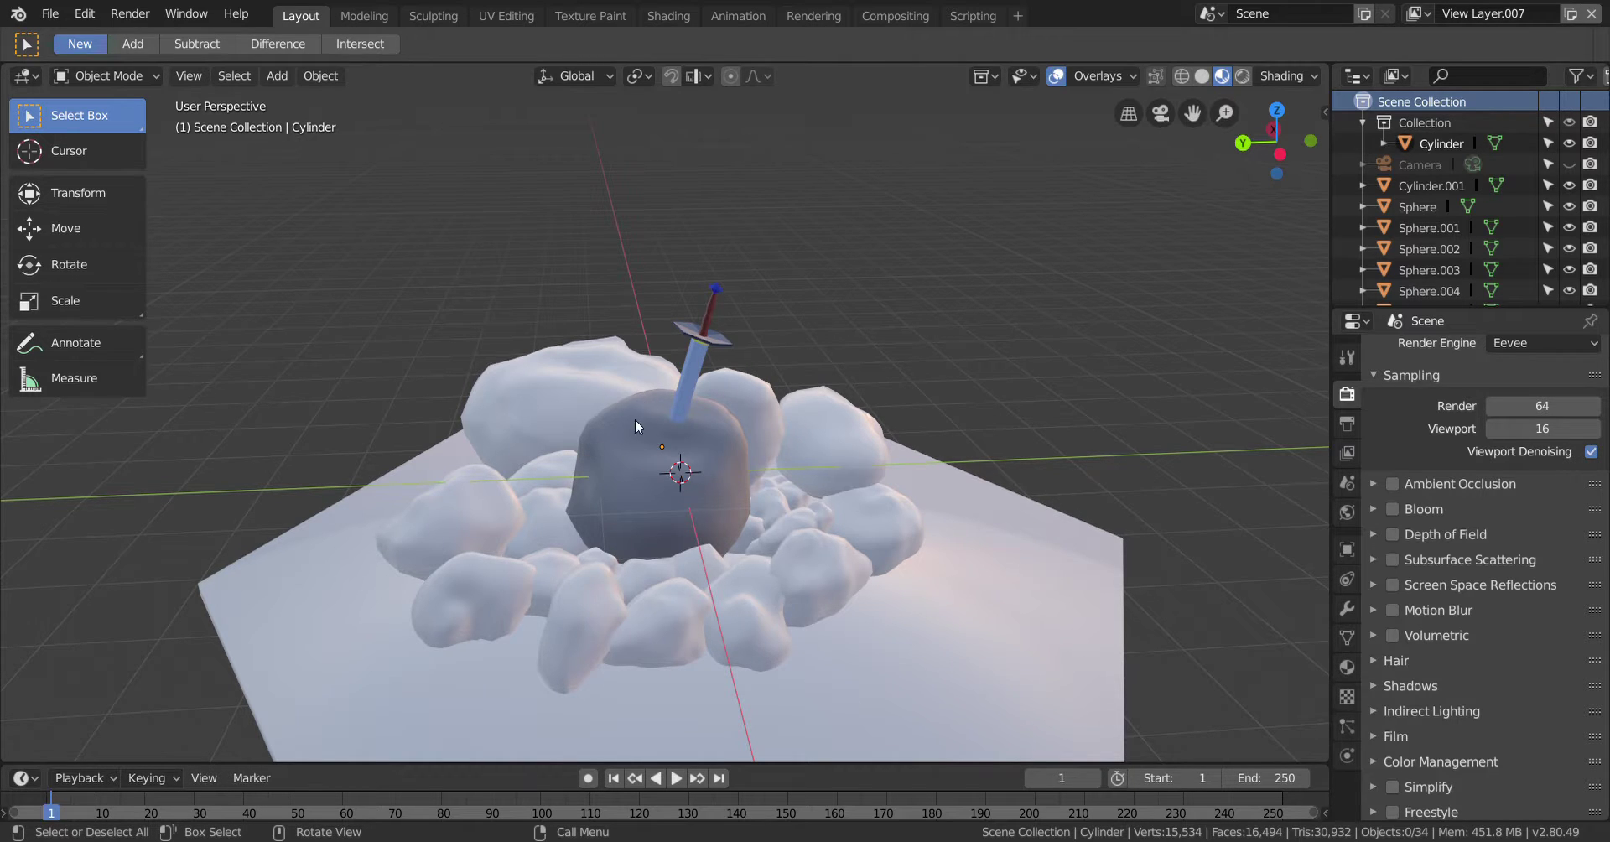
{"action": "scroll", "coordinate": [642, 396], "scroll_direction": "down", "scroll_amount": 2}
Select the central rock and the large rock behind it in turn, and inspect the scene from other angles
{"action": "left_click", "coordinate": [608, 419]}
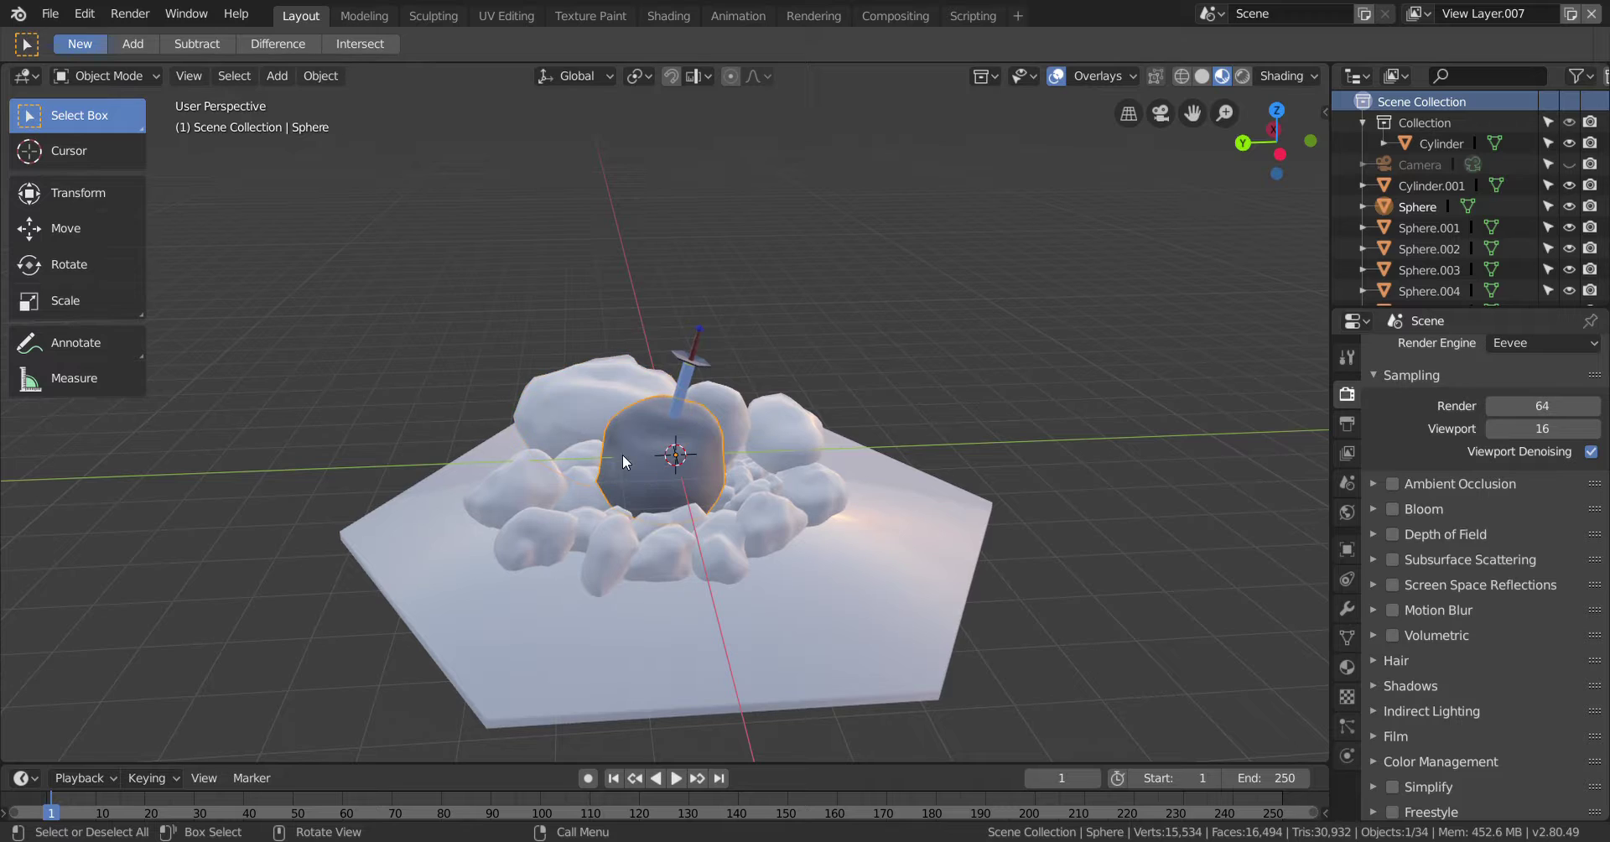
{"action": "left_click", "coordinate": [511, 414]}
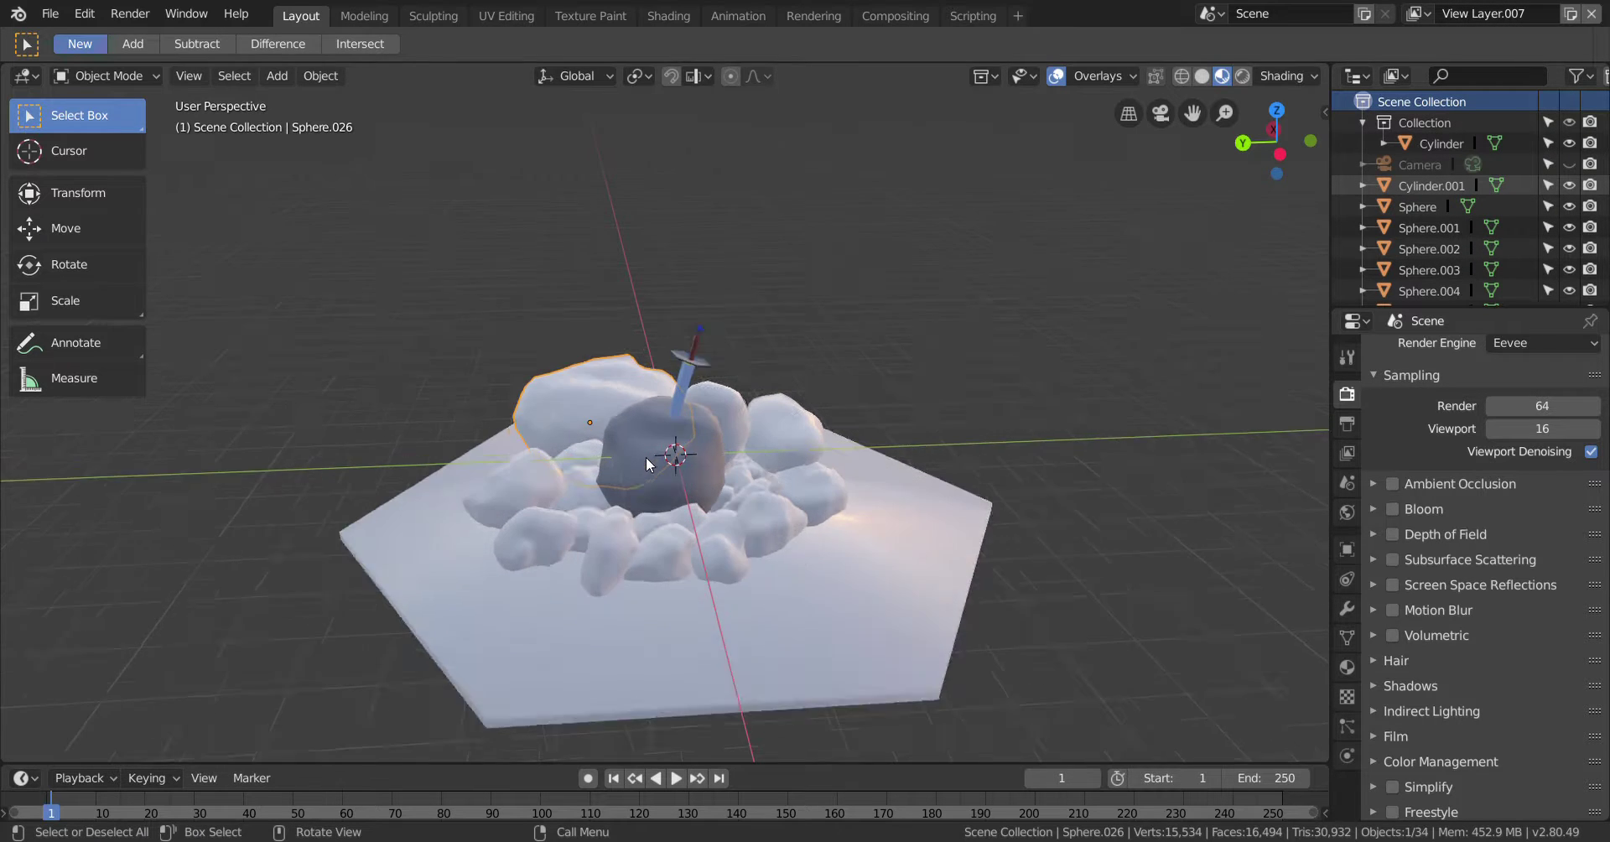
{"action": "scroll", "coordinate": [645, 456], "scroll_direction": "up", "scroll_amount": 2}
{"action": "scroll", "coordinate": [998, 570], "scroll_direction": "down", "scroll_amount": 2}
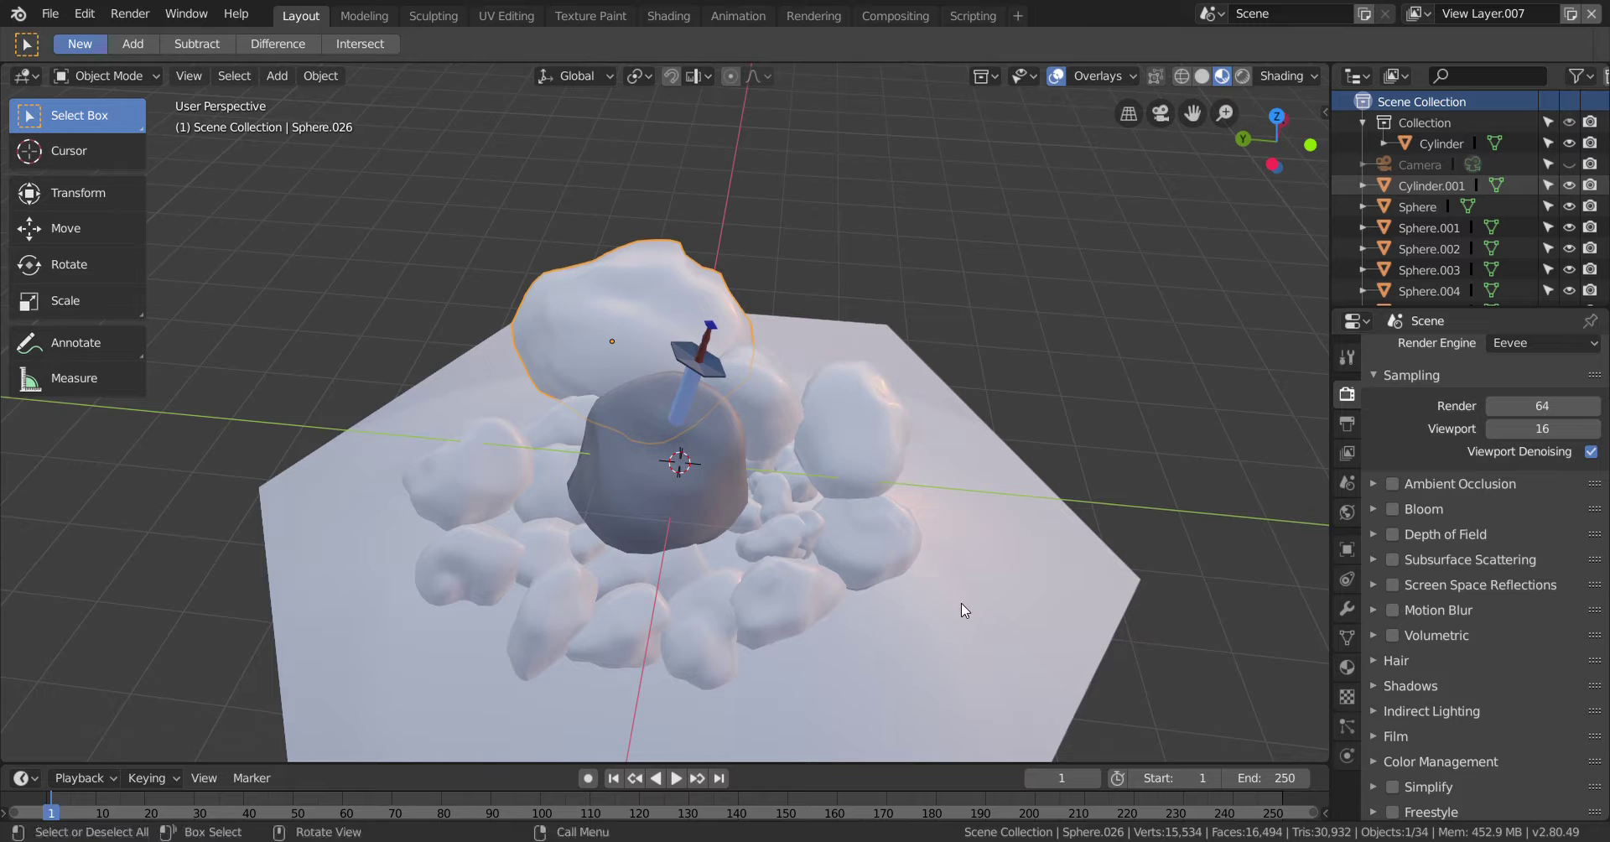
{"action": "scroll", "coordinate": [903, 553], "scroll_direction": "down", "scroll_amount": 2}
{"action": "key", "text": "h"}
{"action": "middle_click_drag", "start_coordinate": [1009, 461], "coordinate": [1079, 367]}
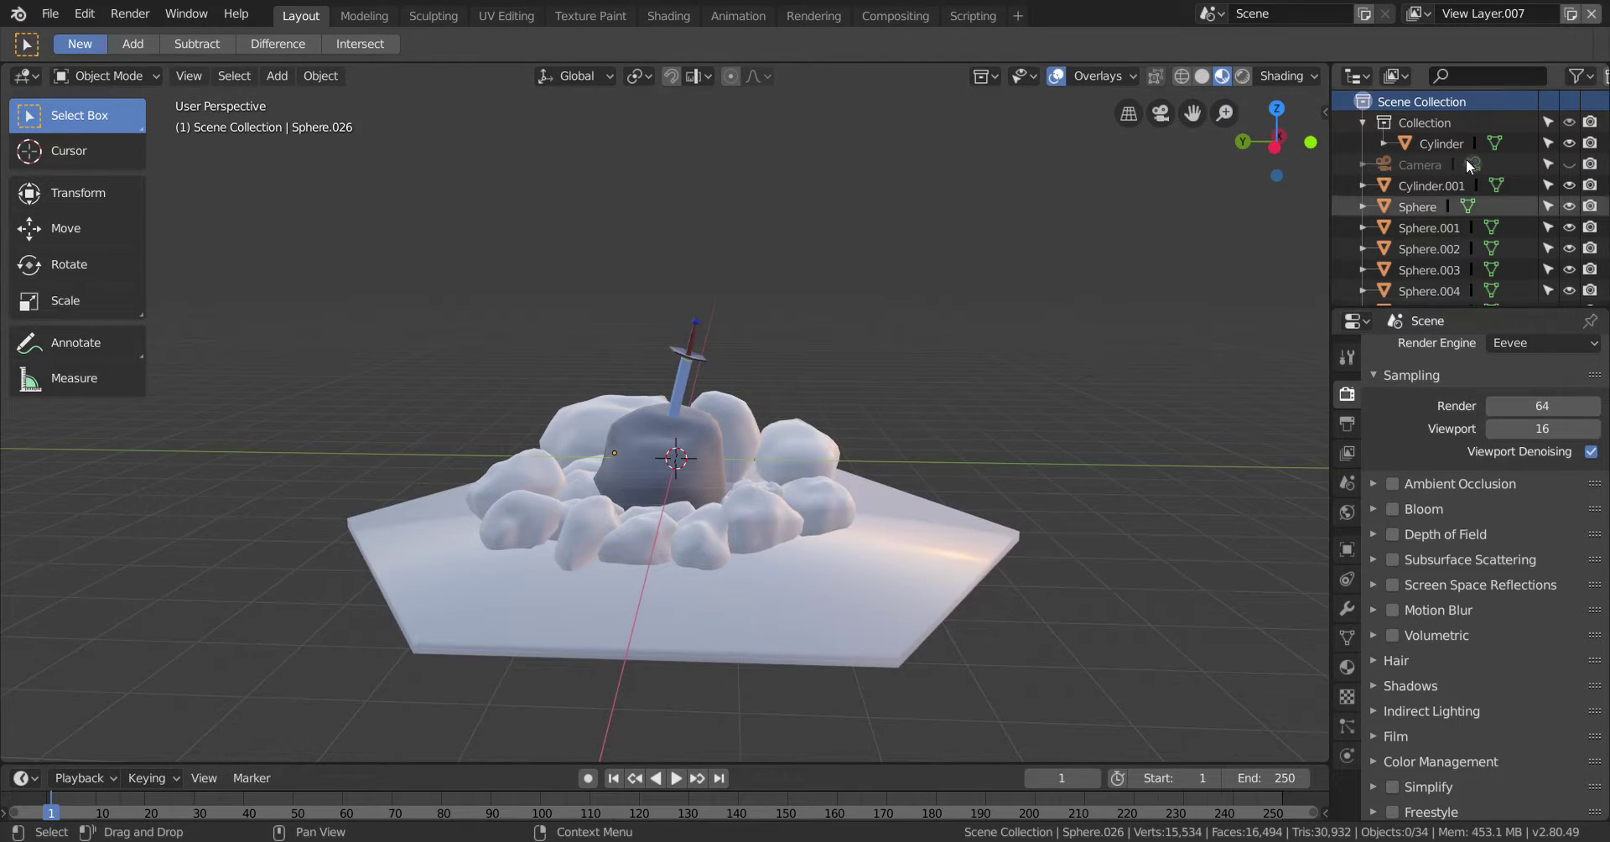